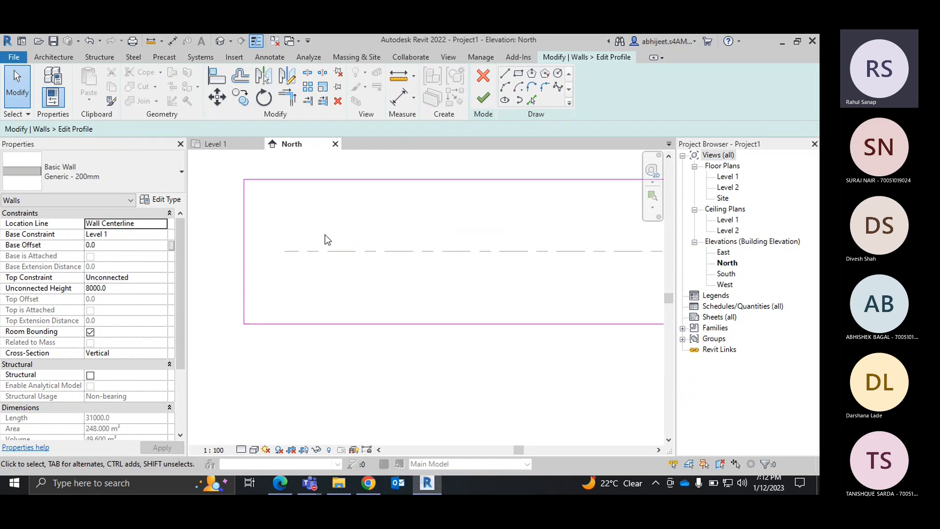
pyautogui.scroll(-4, 322, 251)
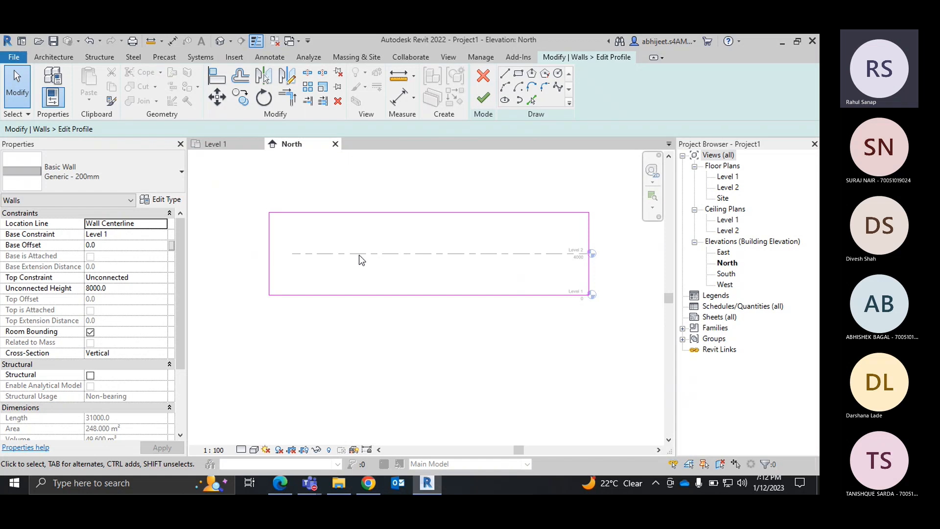
pyautogui.click(504, 74)
pyautogui.scroll(3, 285, 257)
pyautogui.click(297, 321)
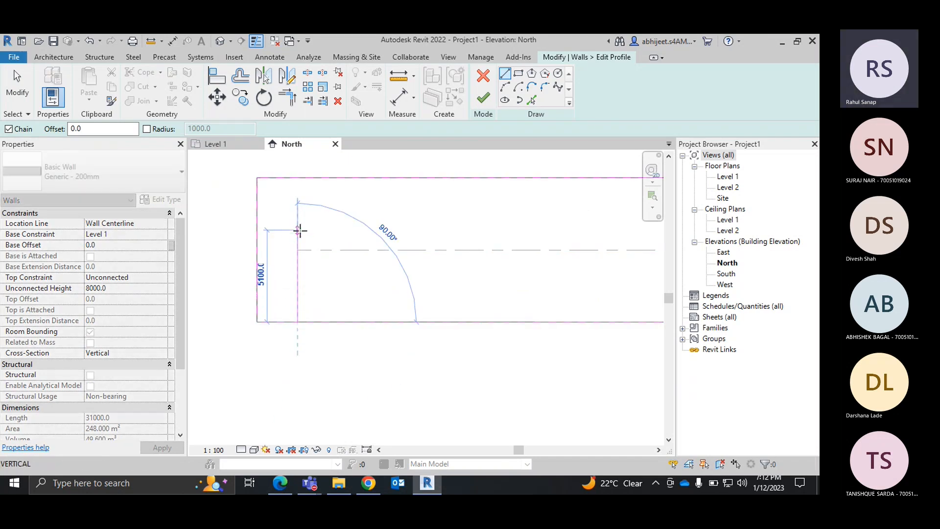
pyautogui.write('2.1')
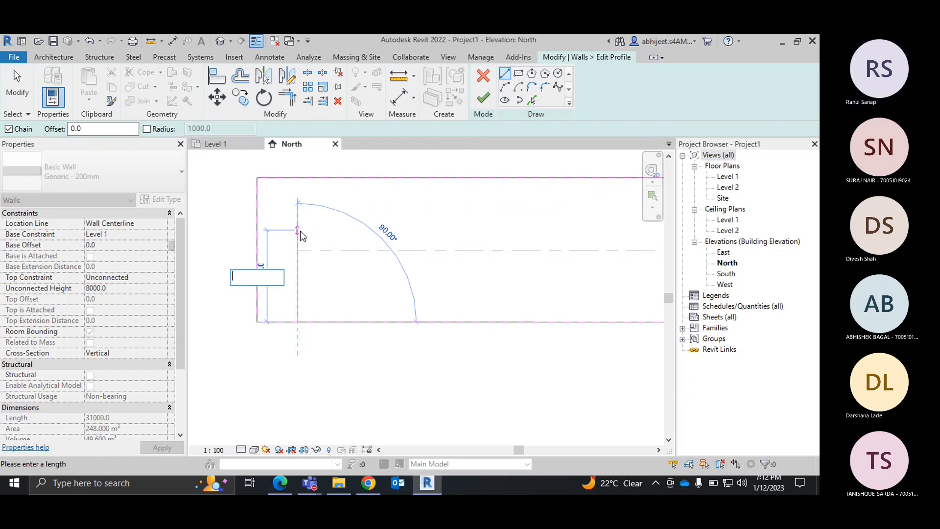
pyautogui.write('1000')
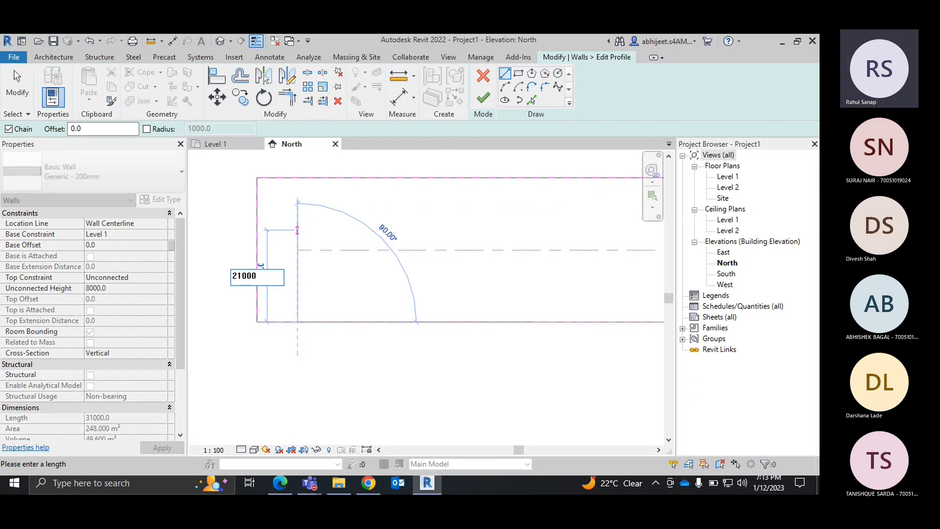
pyautogui.press('BackSpace')
pyautogui.press('Return')
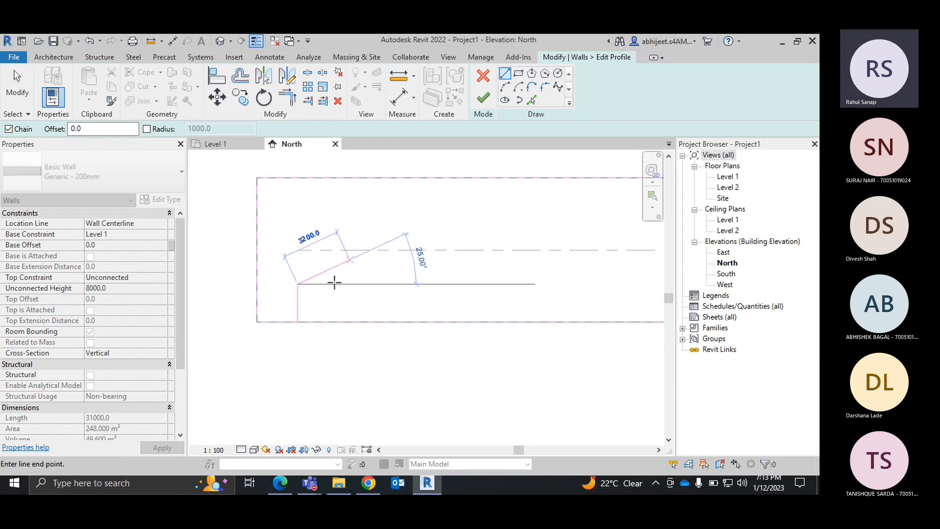
pyautogui.scroll(2, 303, 288)
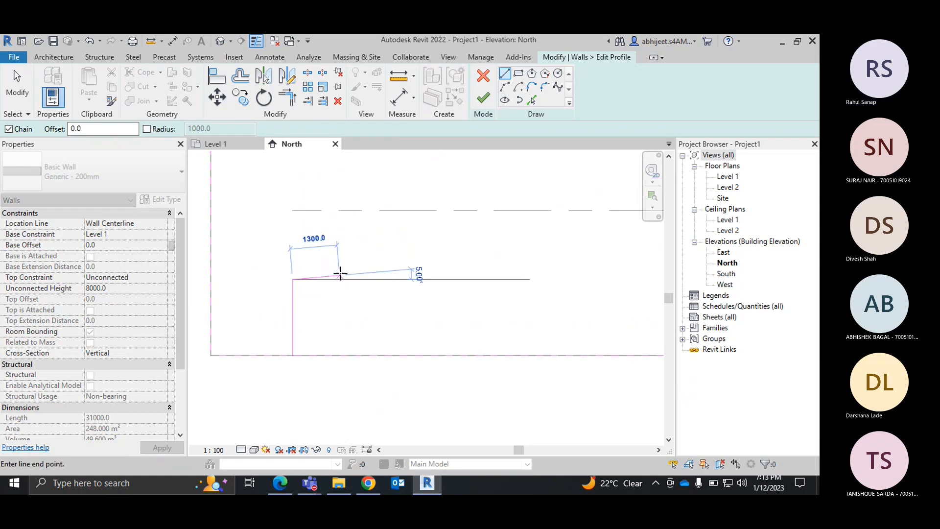
pyautogui.rightClick(341, 248)
pyautogui.click(368, 254)
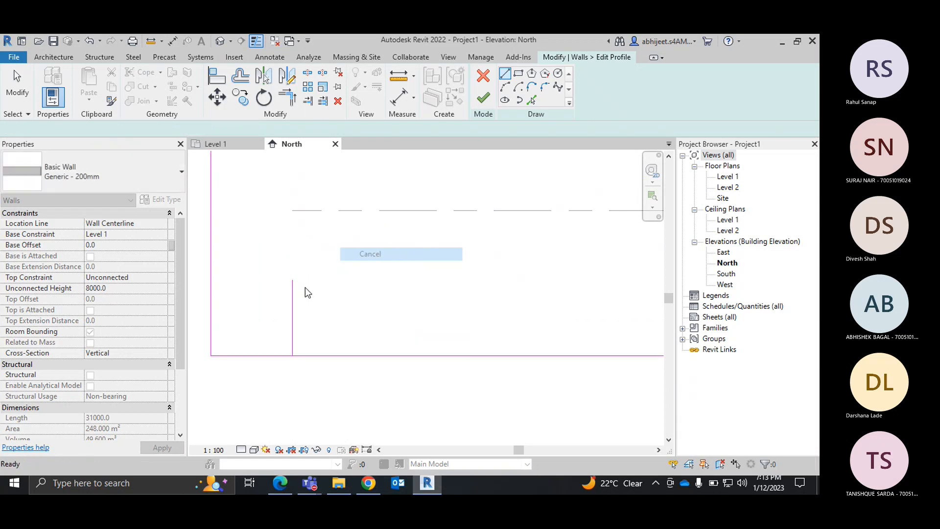
pyautogui.click(292, 294)
pyautogui.press('Delete')
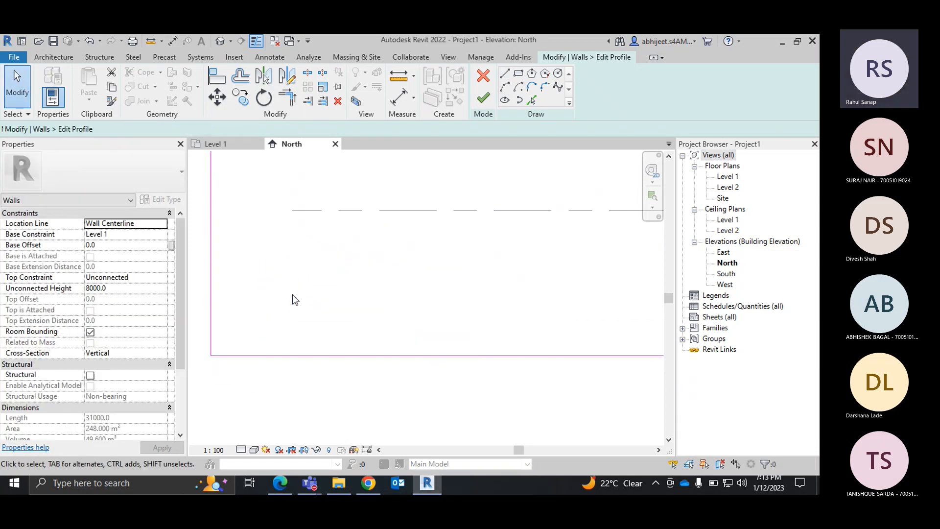
# Step: Sketch a rectangular opening about 3200 mm wide and 5500 mm high on the wall's base line, about 1400 mm from its left end
pyautogui.click(504, 74)
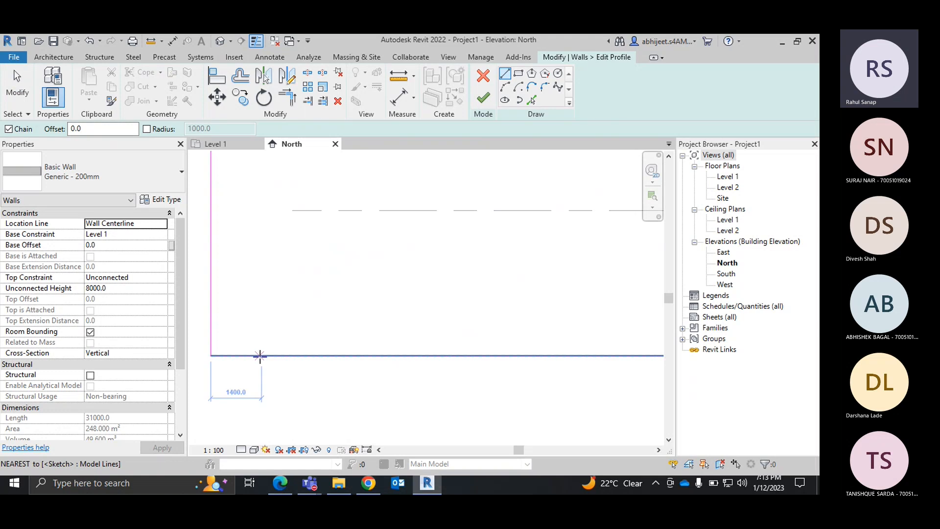
pyautogui.click(260, 356)
pyautogui.scroll(-2, 267, 260)
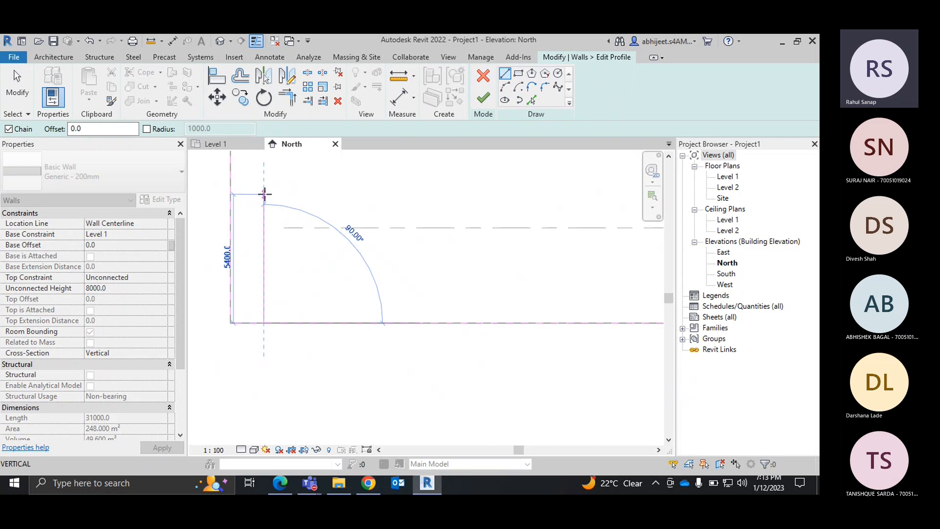
pyautogui.click(264, 191)
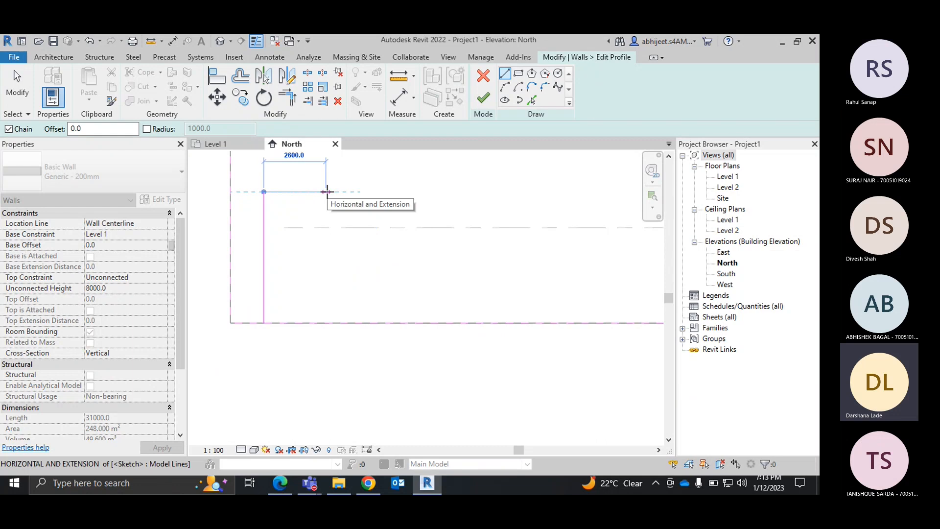
pyautogui.click(330, 192)
pyautogui.click(340, 192)
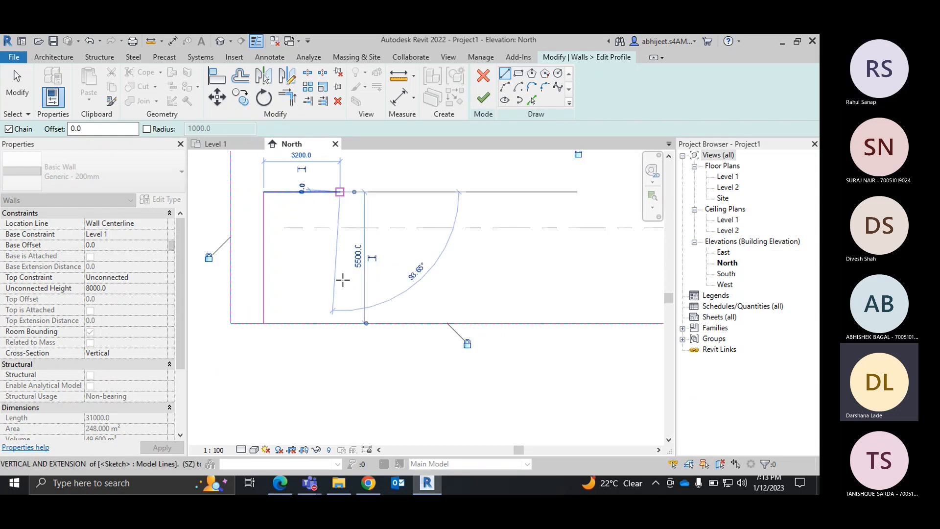
pyautogui.click(340, 322)
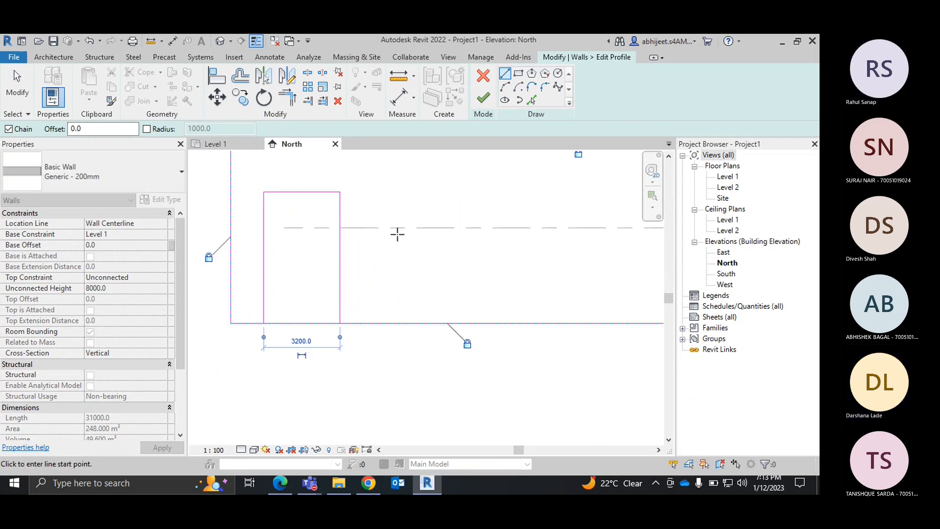
pyautogui.rightClick(404, 244)
pyautogui.click(416, 253)
# Step: Draw a vertical line about 5500 mm long, right of the rectangular opening, from its top level down to the wall's base line
pyautogui.moveTo(418, 266); pyautogui.dragTo(356, 314, button='middle')
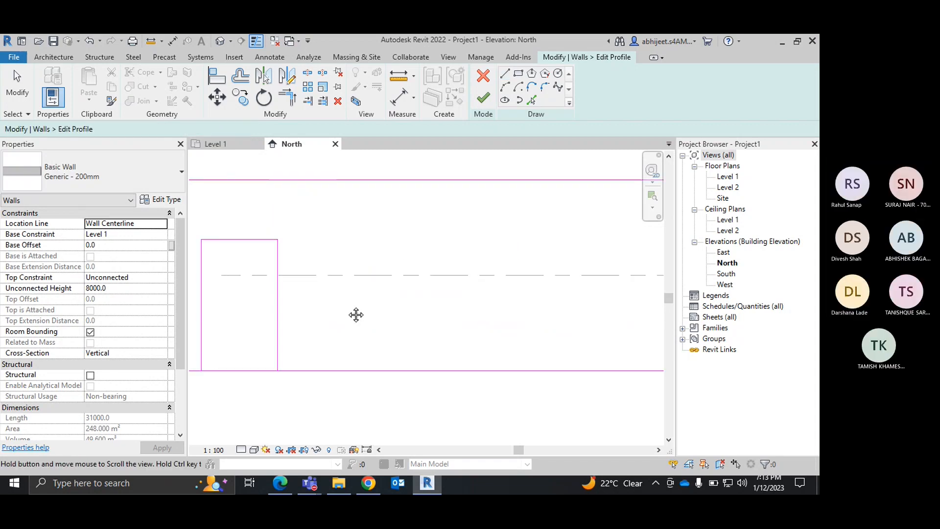
pyautogui.scroll(-2, 356, 314)
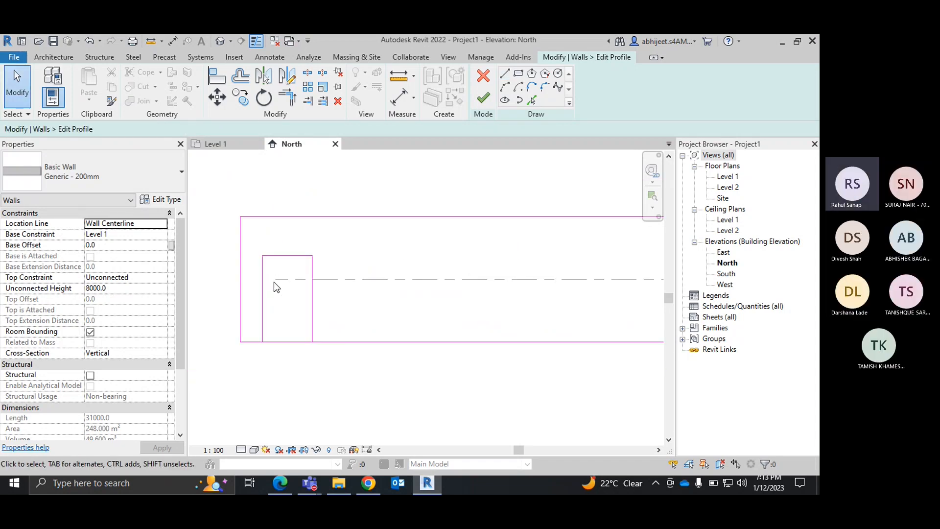
pyautogui.click(504, 74)
pyautogui.click(376, 256)
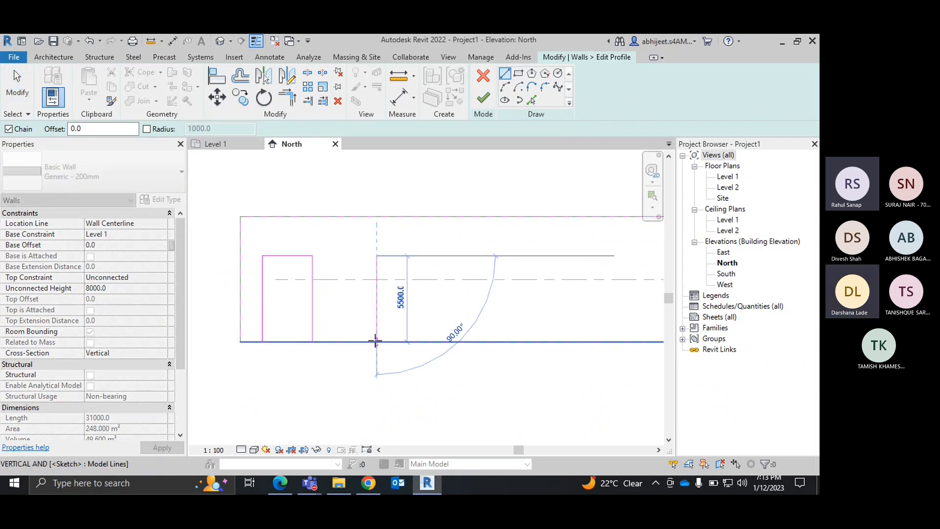
pyautogui.rightClick(404, 153)
pyautogui.click(430, 160)
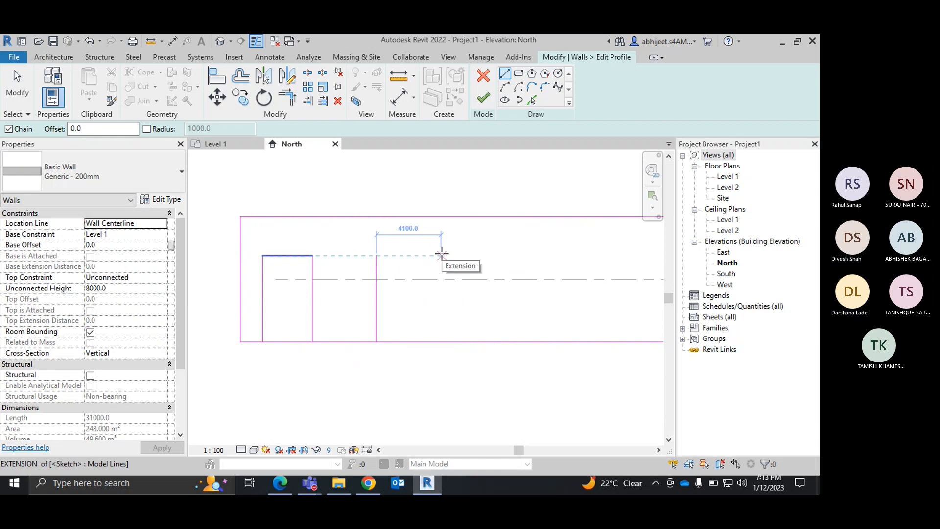
# Step: Draw a second 5500 mm vertical line about 3900 mm to the right of the first, ending on the wall's base line
pyautogui.scroll(1, 440, 254)
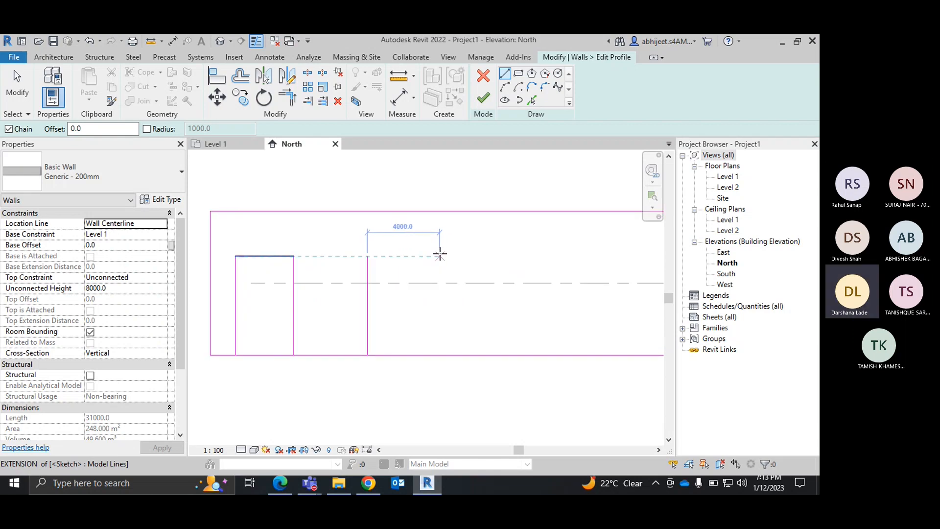
pyautogui.click(439, 255)
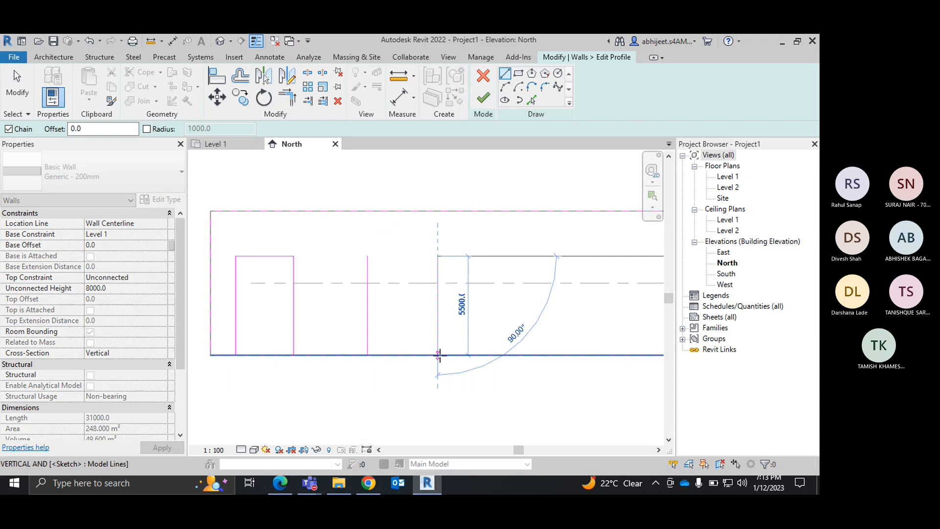
pyautogui.click(438, 354)
pyautogui.press('Escape')
pyautogui.rightClick(481, 256)
pyautogui.click(504, 266)
pyautogui.rightClick(497, 259)
pyautogui.click(524, 270)
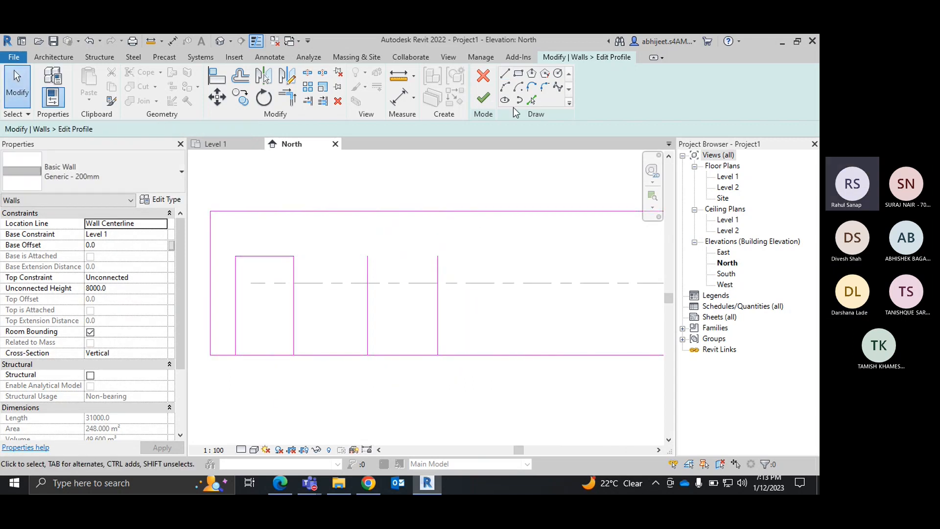
pyautogui.click(519, 87)
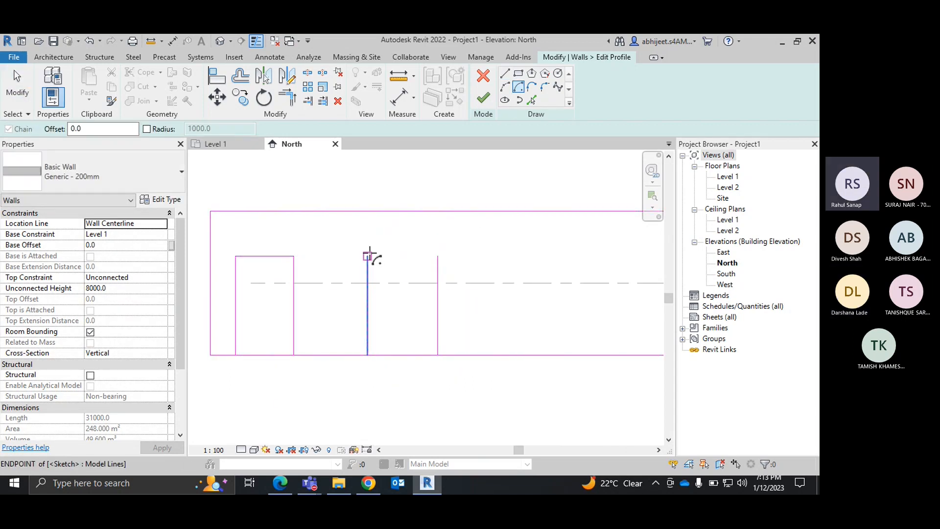
pyautogui.click(367, 255)
pyautogui.rightClick(437, 230)
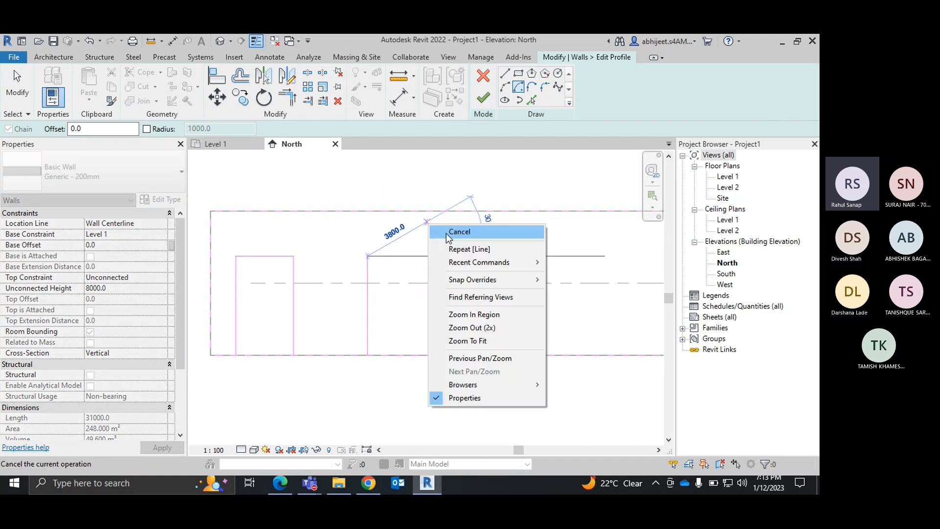
pyautogui.click(447, 237)
# Step: Close the second opening with a tangent end arc of about 1950 mm radius joining the tops of its two vertical lines
pyautogui.click(531, 87)
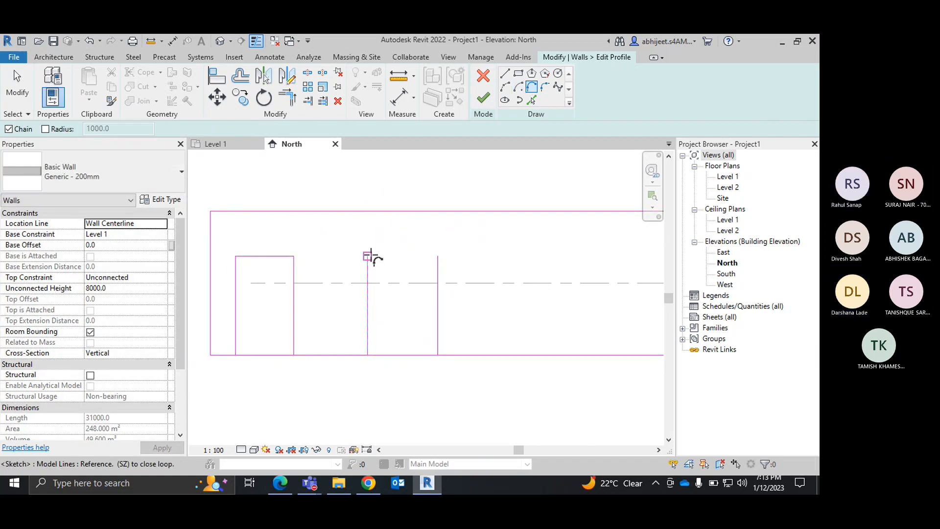
pyautogui.click(369, 255)
pyautogui.click(437, 256)
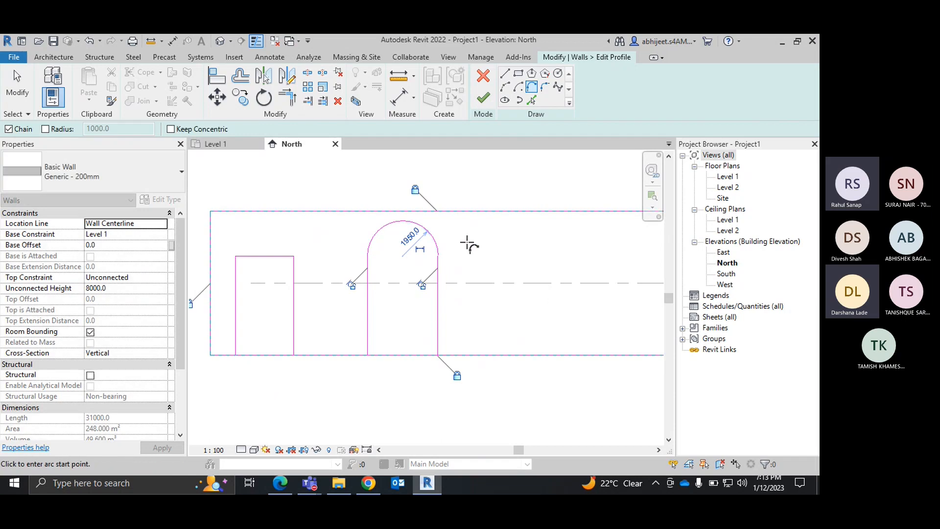
pyautogui.rightClick(469, 243)
pyautogui.click(484, 252)
# Step: Draw two vertical lines 5500 mm high and about 3000 mm apart, right of the arched opening, down to the wall's base line
pyautogui.moveTo(470, 274); pyautogui.dragTo(392, 268, button='middle')
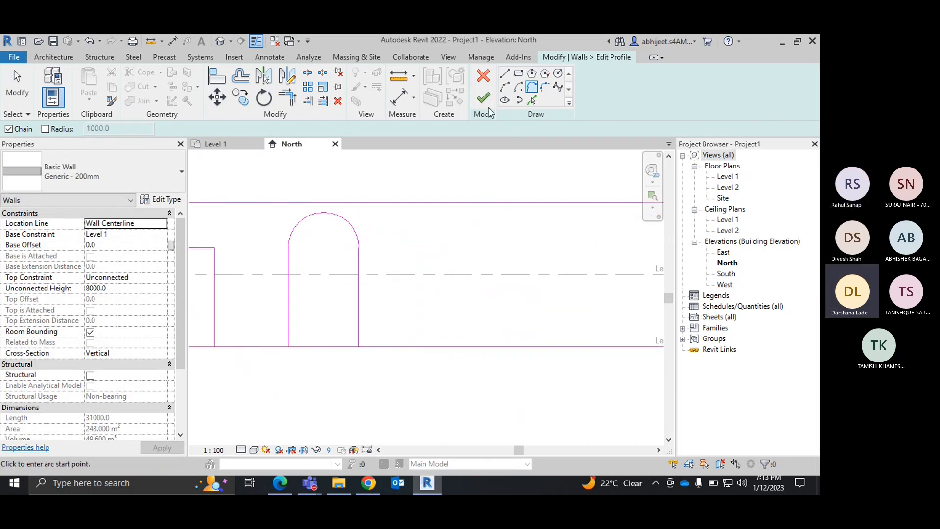
pyautogui.click(504, 74)
pyautogui.click(431, 248)
pyautogui.click(432, 347)
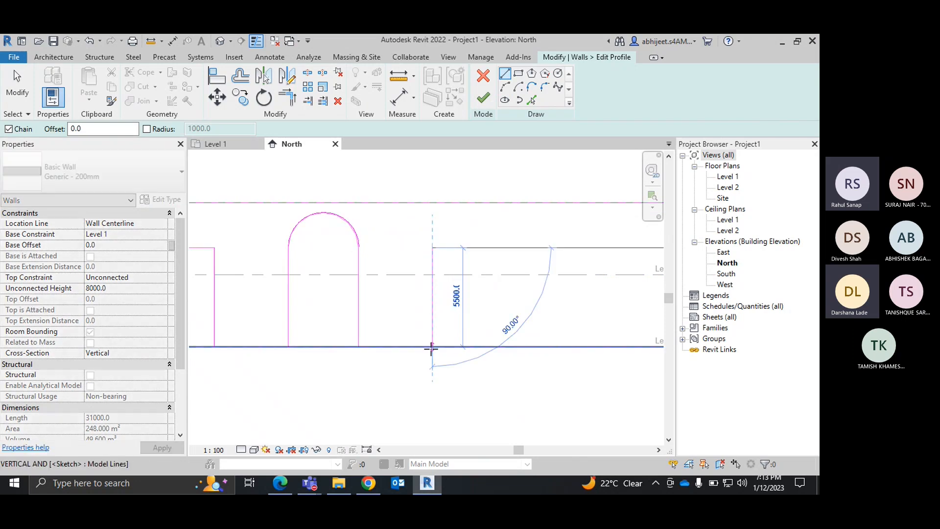
pyautogui.rightClick(436, 145)
pyautogui.click(471, 153)
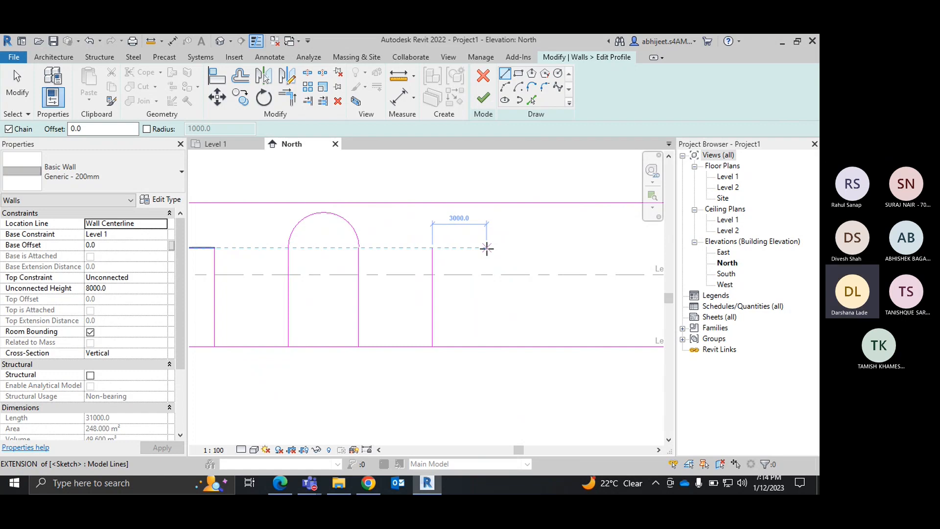
pyautogui.click(487, 248)
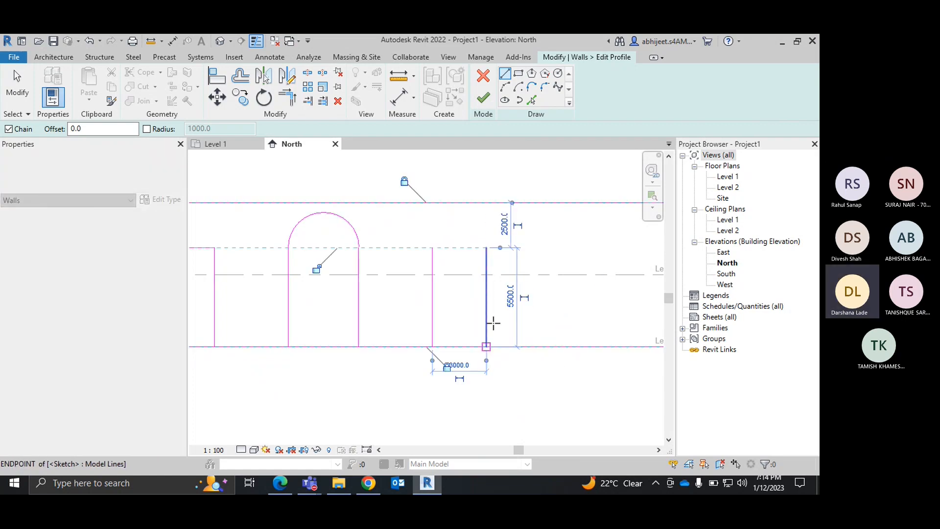
pyautogui.click(494, 323)
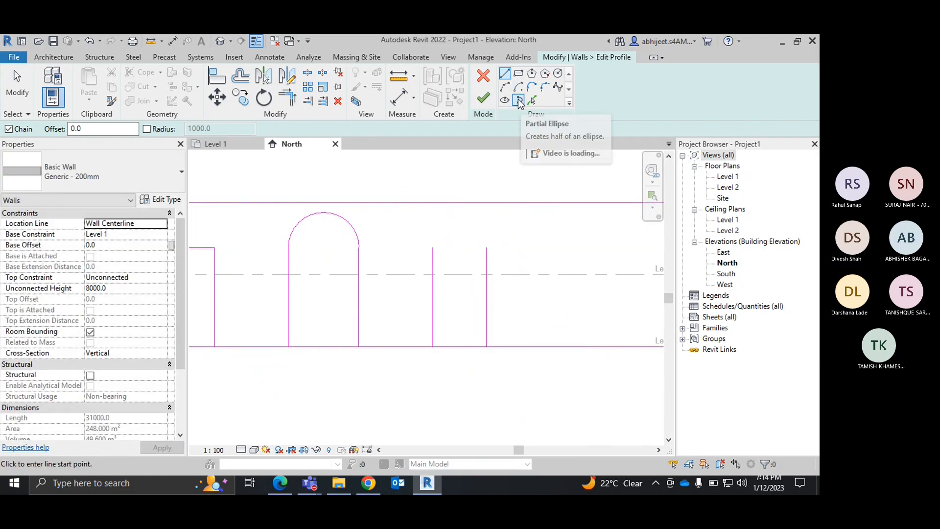
# Step: Close the third opening with a partial ellipse about 2200 mm high spanning the tops of its two vertical lines
pyautogui.click(519, 101)
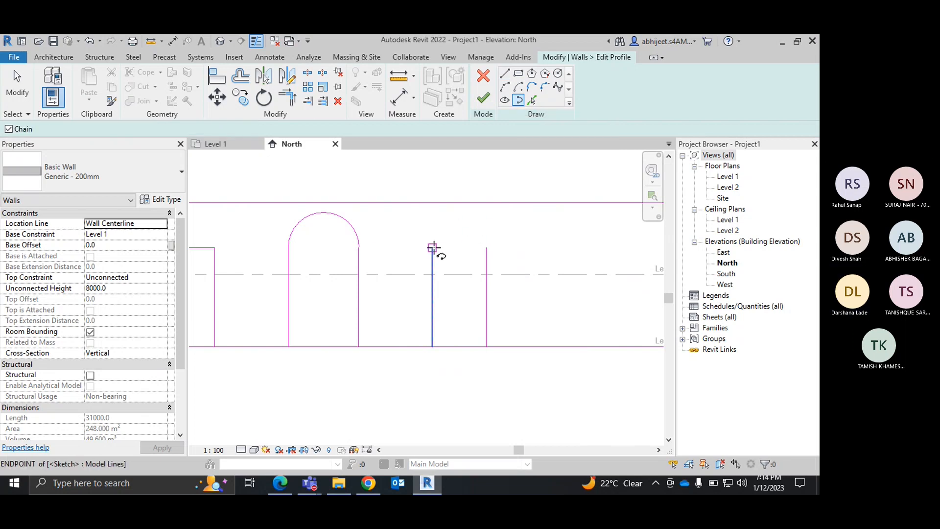
pyautogui.click(432, 248)
pyautogui.click(486, 248)
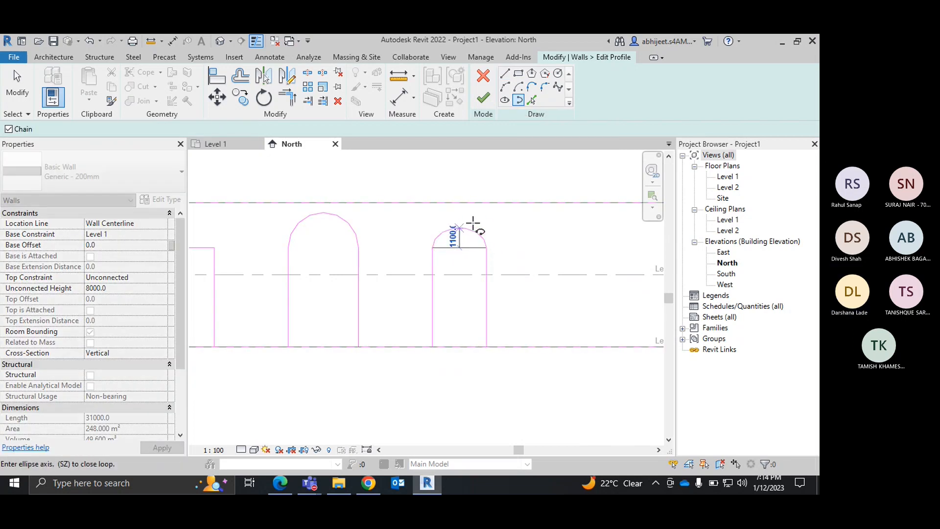
pyautogui.scroll(4, 470, 223)
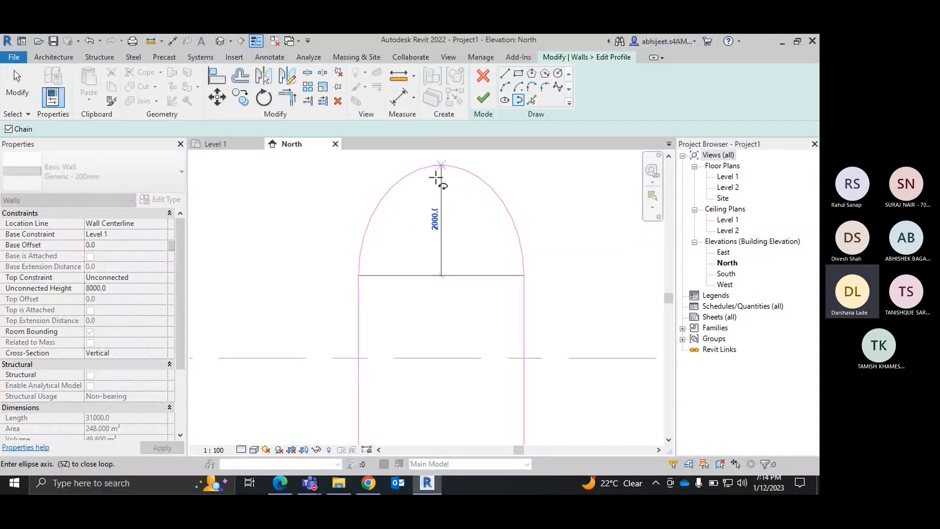
pyautogui.moveTo(438, 183); pyautogui.dragTo(446, 240, button='middle')
pyautogui.scroll(-1, 445, 241)
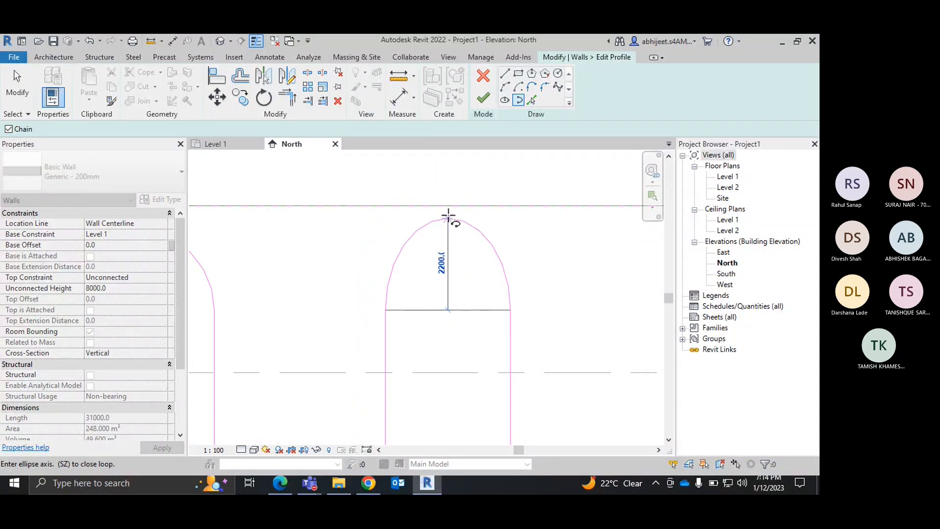
pyautogui.click(448, 216)
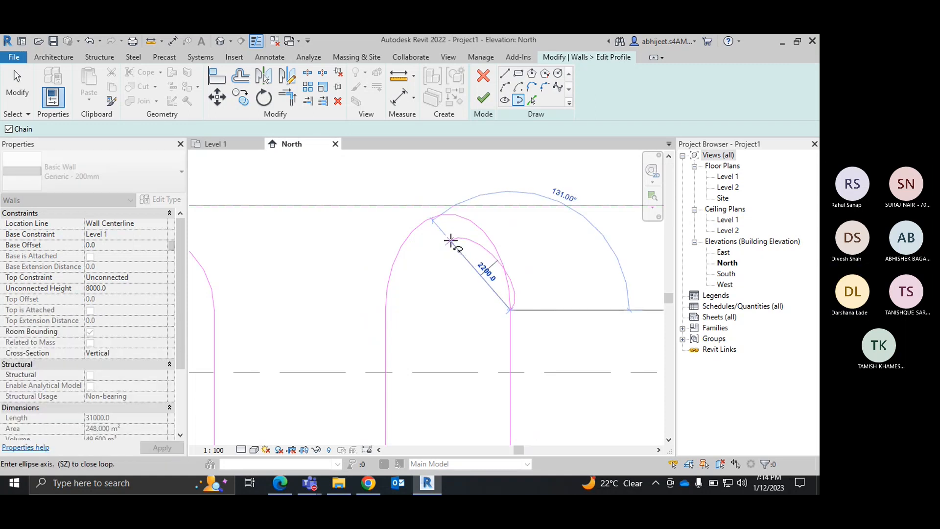
pyautogui.press('Escape')
pyautogui.scroll(-2, 489, 255)
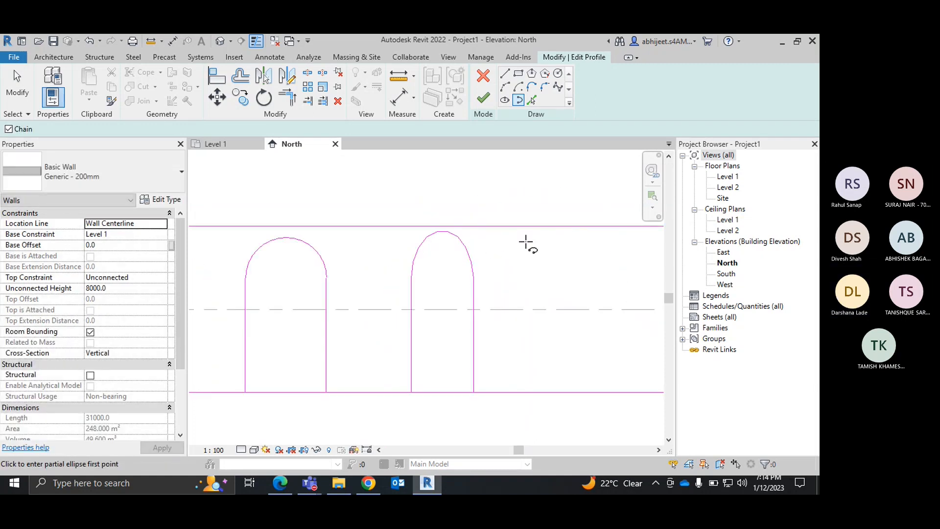
# Step: Draw a rectangular window opening about 4700 mm wide and 2500 mm high across the Level 2 line, right of the elliptical-arched opening
pyautogui.click(506, 76)
pyautogui.moveTo(524, 293); pyautogui.dragTo(464, 266, button='middle')
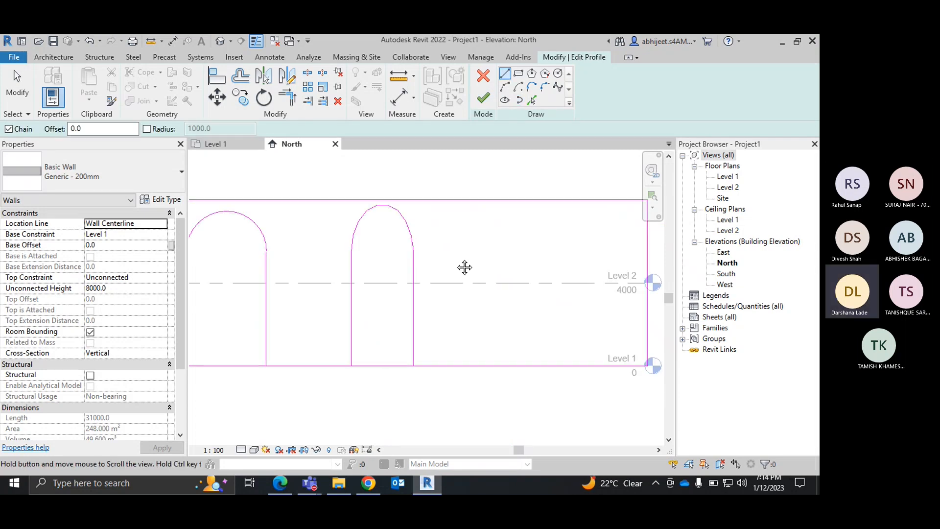
pyautogui.click(518, 76)
pyautogui.scroll(-1, 475, 263)
pyautogui.click(473, 272)
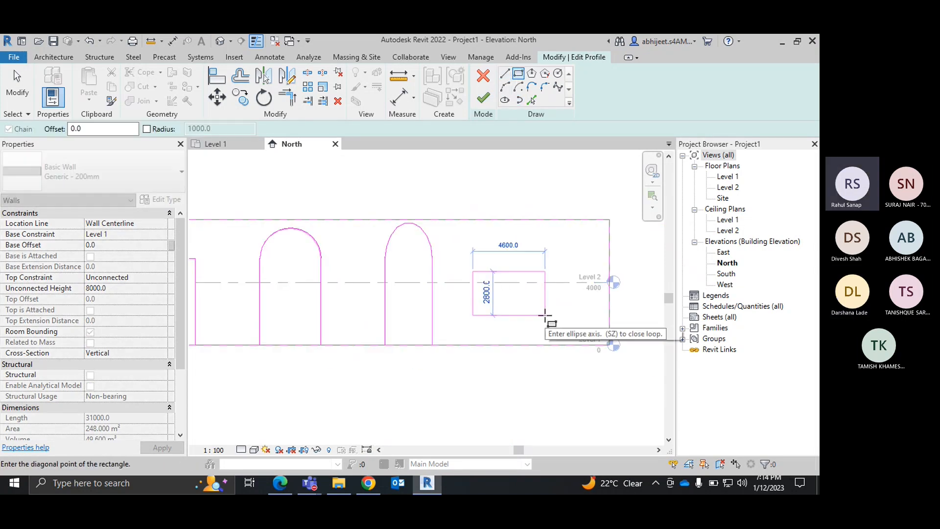
pyautogui.click(547, 311)
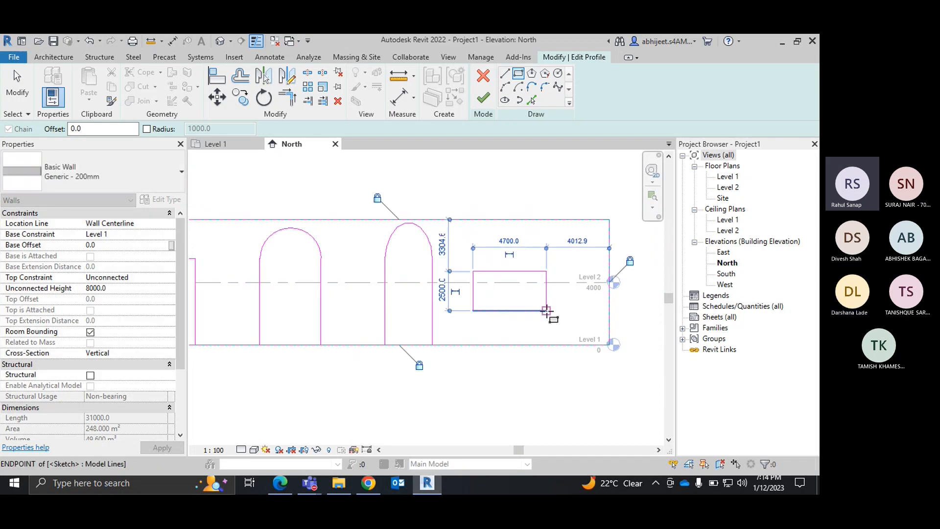
pyautogui.rightClick(498, 203)
pyautogui.click(511, 209)
pyautogui.rightClick(497, 185)
pyautogui.click(521, 187)
pyautogui.scroll(-2, 520, 187)
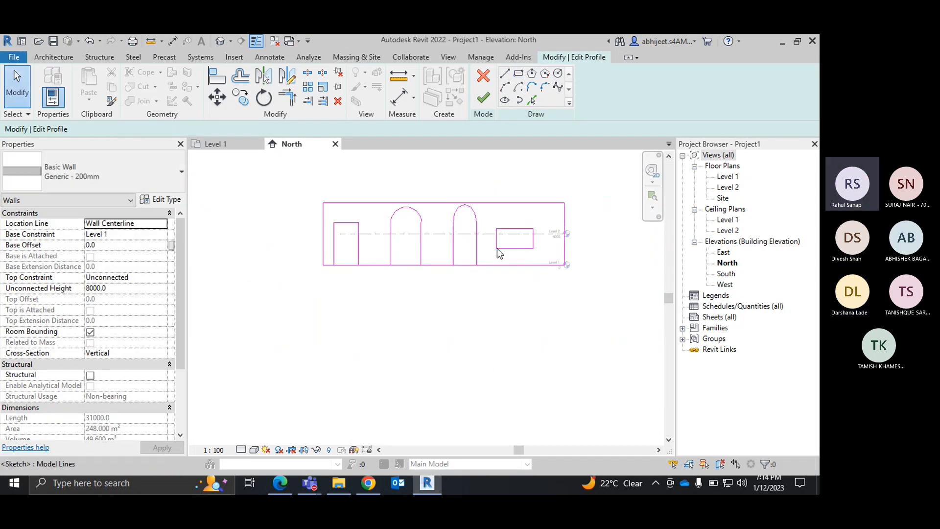
# Step: Try to finish the wall profile edit and continue sketching
pyautogui.scroll(2, 470, 237)
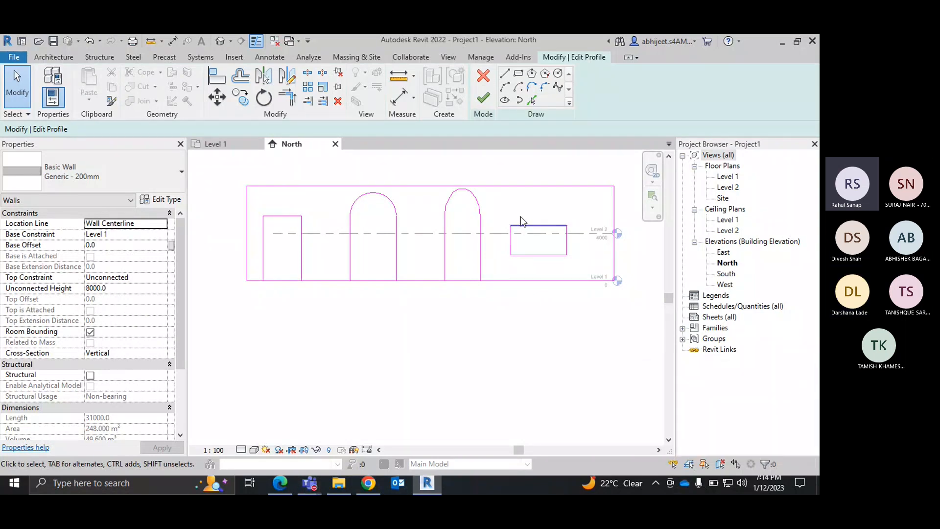
pyautogui.click(483, 98)
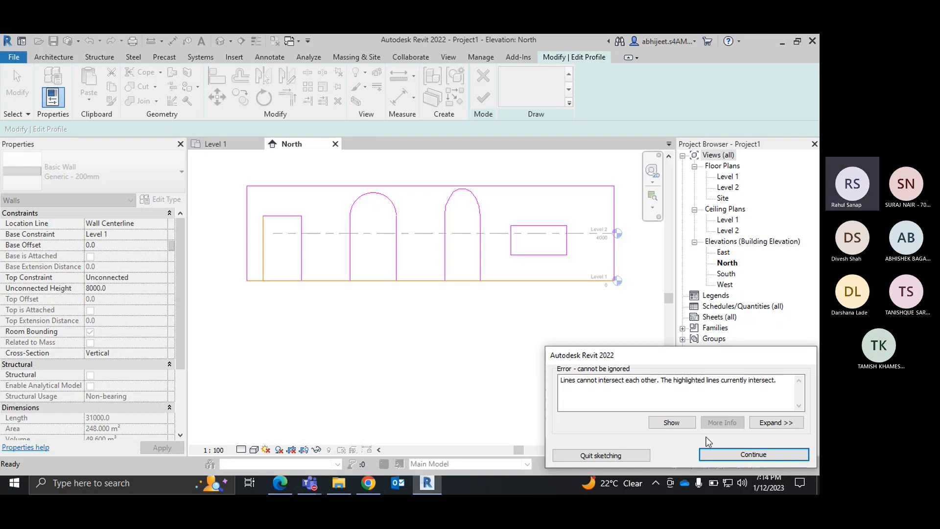
pyautogui.click(740, 454)
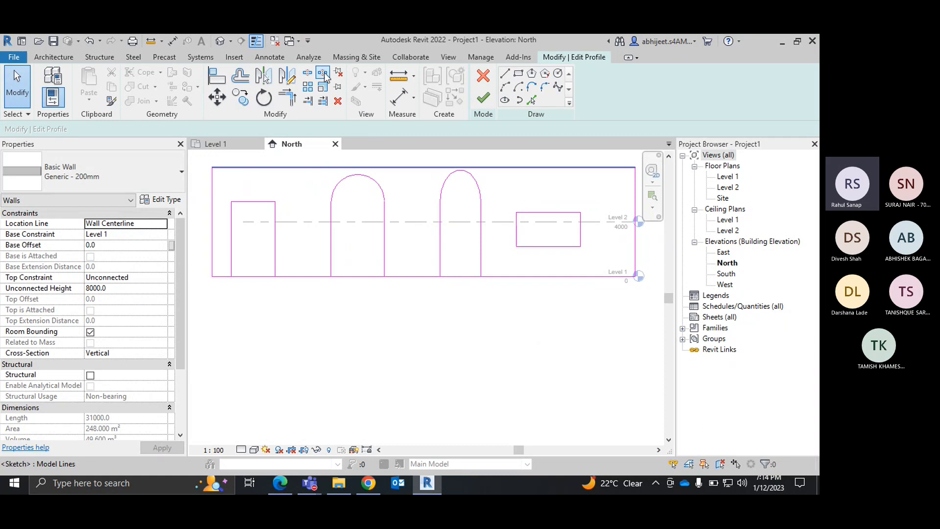
# Step: Split the wall's base line once inside each of the three door openings, without deleting inner segments
pyautogui.click(465, 277)
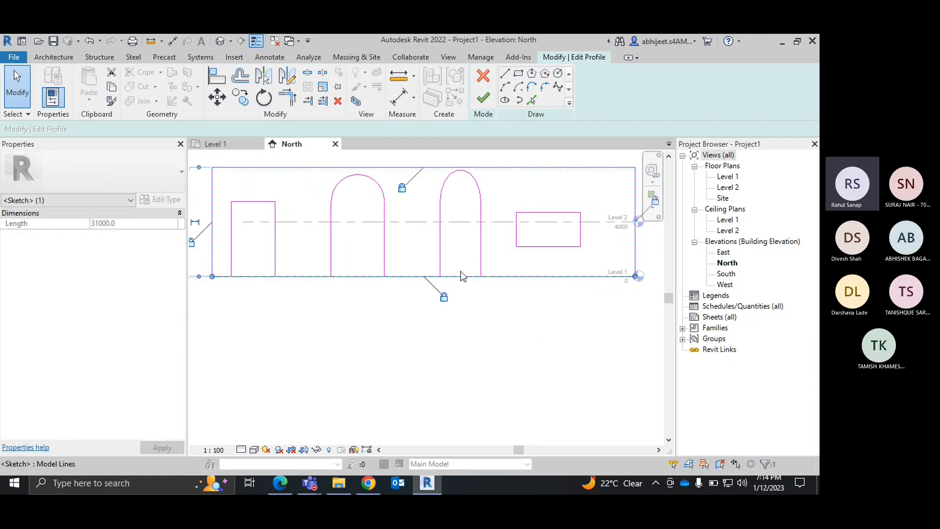
pyautogui.click(386, 370)
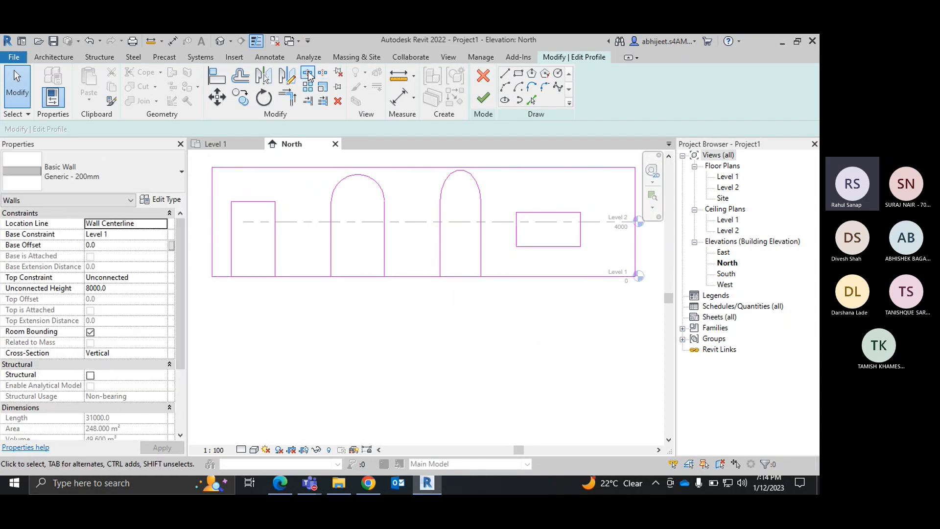
pyautogui.click(308, 73)
pyautogui.click(462, 277)
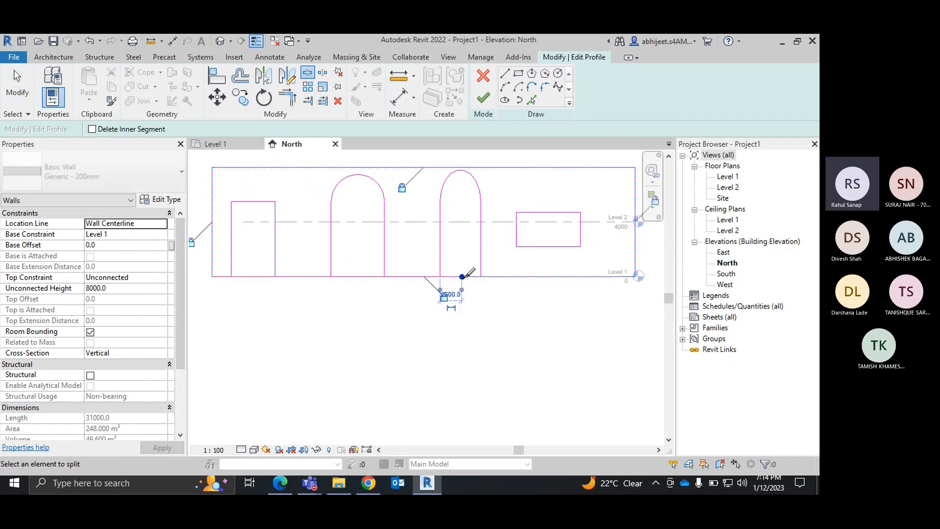
pyautogui.click(359, 278)
pyautogui.click(253, 277)
pyautogui.rightClick(314, 244)
pyautogui.click(321, 251)
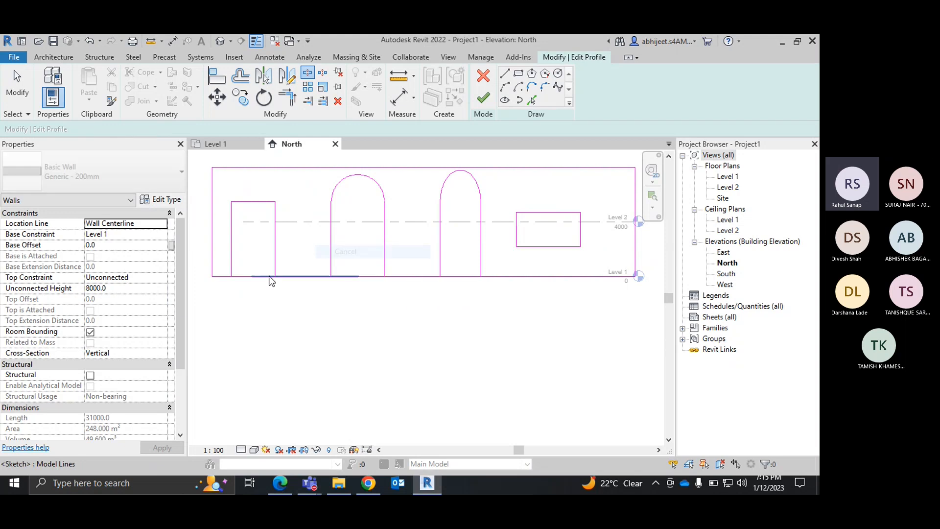
# Step: Pull the split base line ends back to the two sides of the rectangular door opening so its bottom is open
pyautogui.scroll(3, 271, 278)
pyautogui.rightClick(269, 278)
pyautogui.click(477, 340)
pyautogui.moveTo(407, 321); pyautogui.dragTo(513, 322, button='middle')
pyautogui.click(319, 281)
pyautogui.click(328, 278)
pyautogui.moveTo(344, 278); pyautogui.dragTo(309, 277)
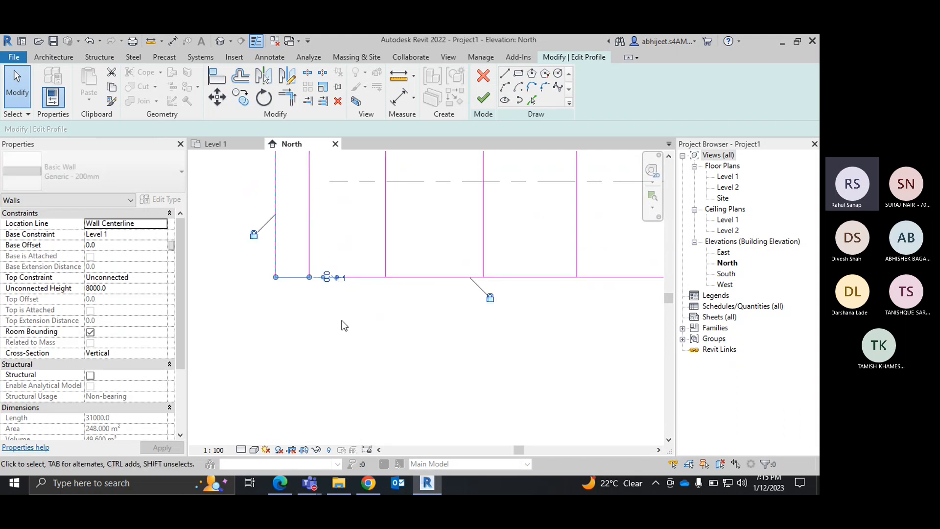
pyautogui.click(347, 278)
pyautogui.press('Escape')
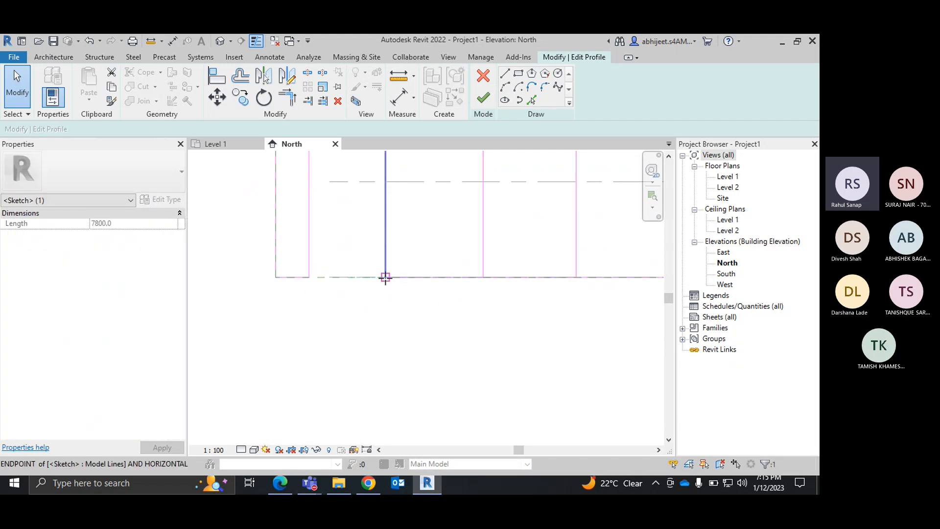
# Step: Pull the split base line ends back to the two sides of the round-arched opening so its bottom is open
pyautogui.moveTo(472, 344); pyautogui.dragTo(367, 335, button='middle')
pyautogui.click(398, 267)
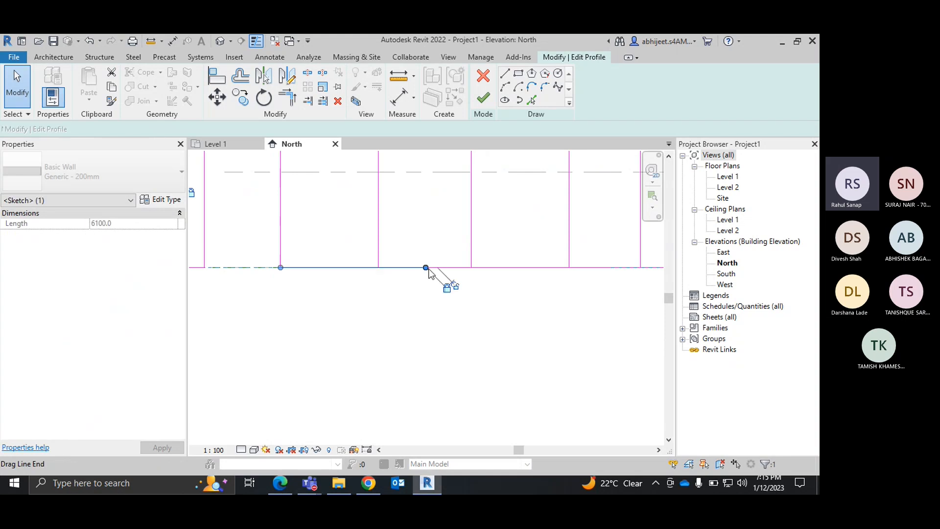
pyautogui.moveTo(378, 269); pyautogui.dragTo(470, 267)
pyautogui.click(425, 302)
pyautogui.click(433, 269)
pyautogui.click(395, 320)
pyautogui.scroll(-2, 355, 313)
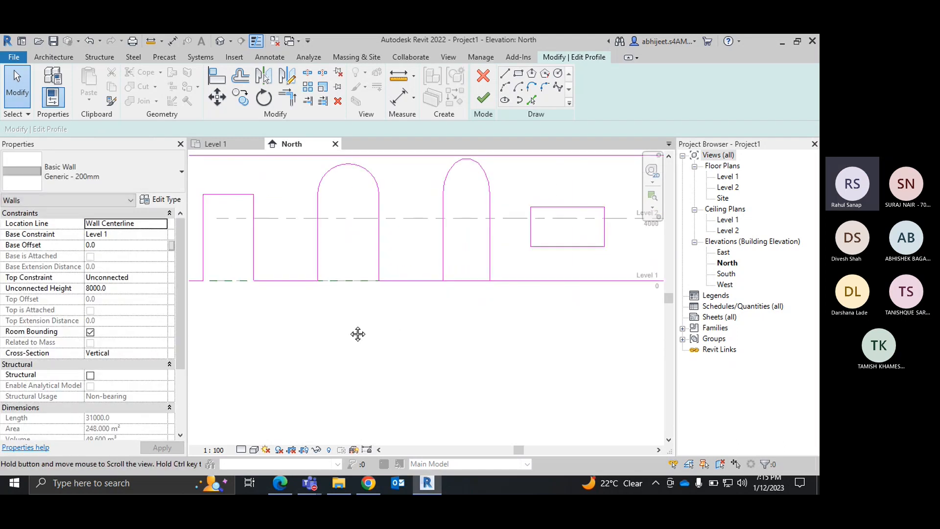
# Step: Pull the split base line ends back to the two sides of the elliptical-arched opening so its bottom is open
pyautogui.click(454, 279)
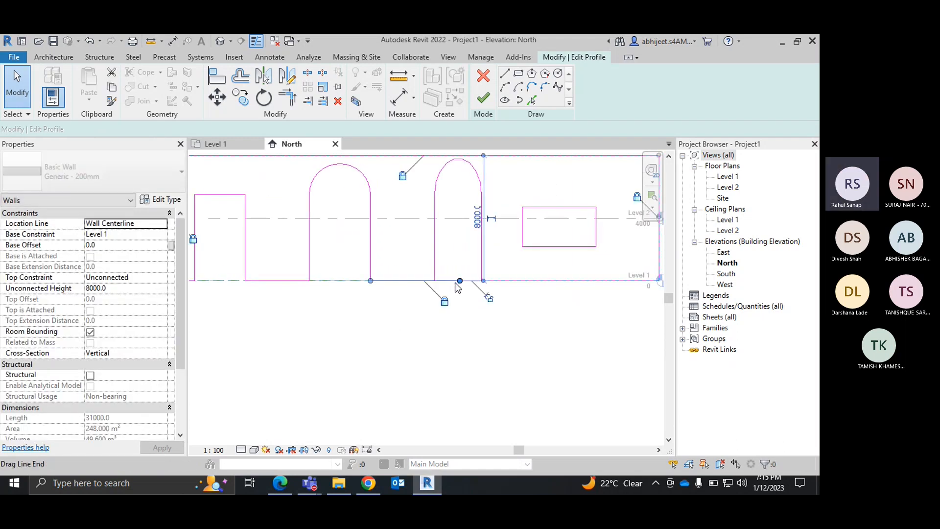
pyautogui.moveTo(460, 280); pyautogui.dragTo(481, 280)
pyautogui.click(468, 280)
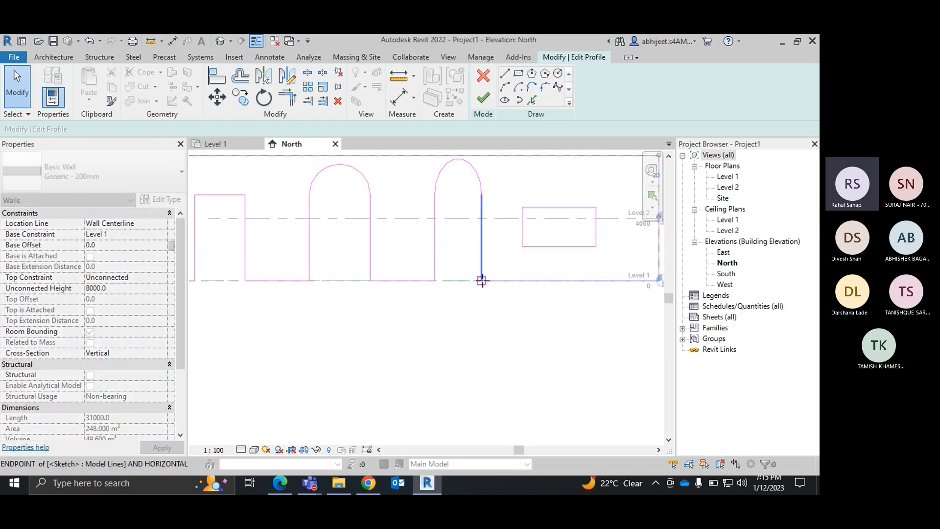
pyautogui.click(431, 327)
# Step: Check the corrected sketch outline, finish the wall profile edit and deselect the wall
pyautogui.scroll(-3, 431, 327)
pyautogui.scroll(4, 494, 269)
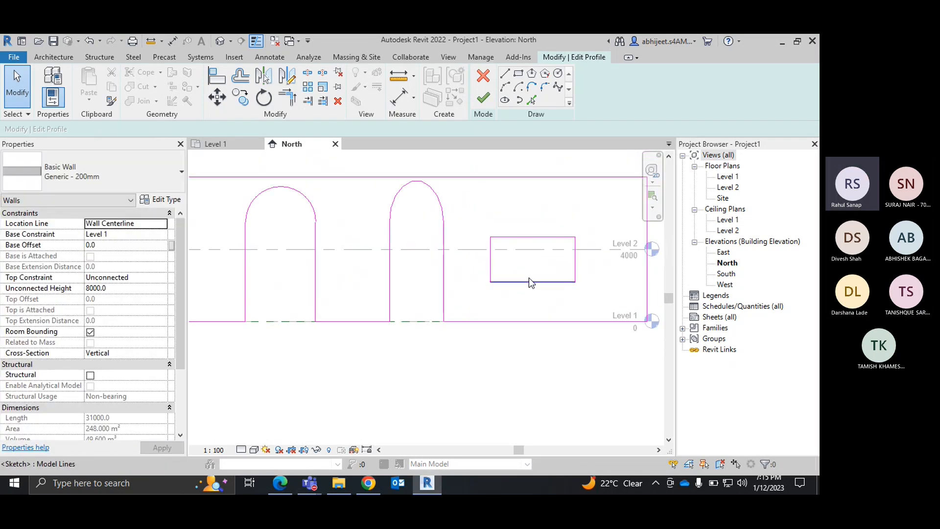
pyautogui.scroll(-2, 548, 238)
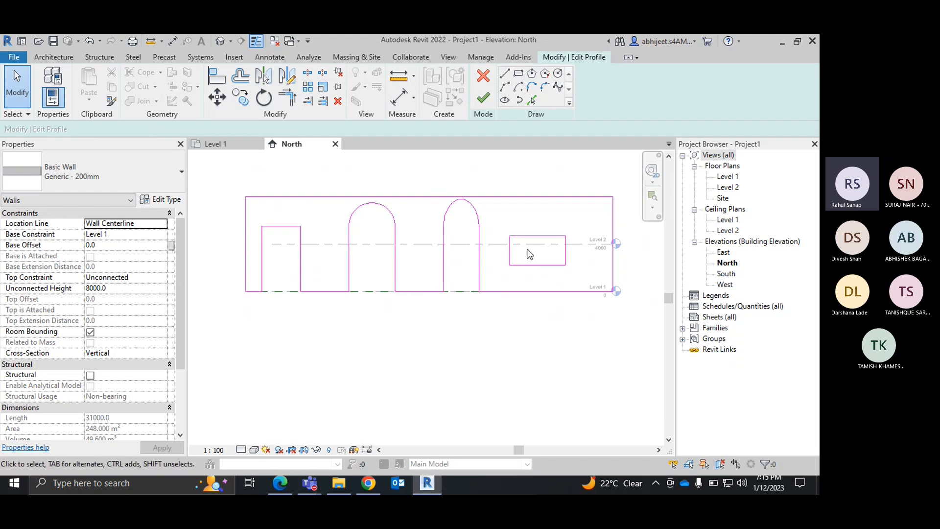
pyautogui.click(482, 98)
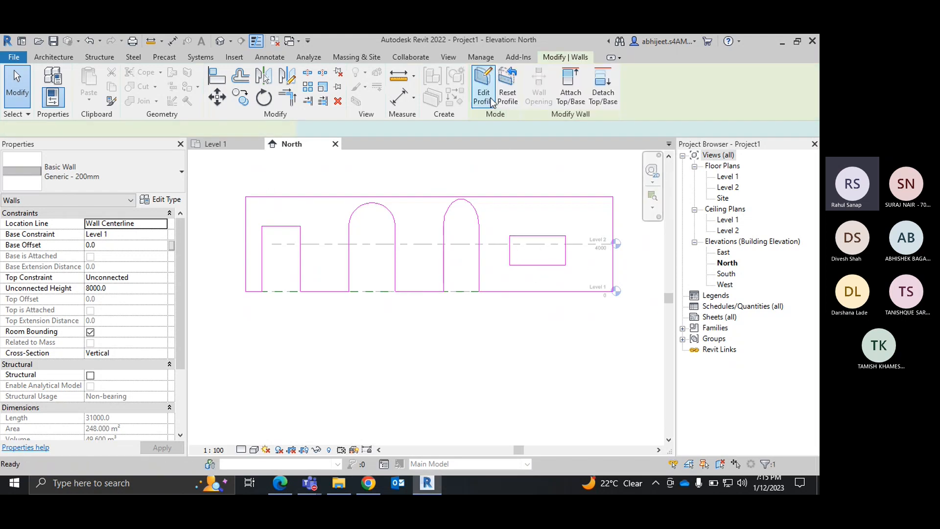
pyautogui.click(392, 381)
pyautogui.scroll(-3, 377, 368)
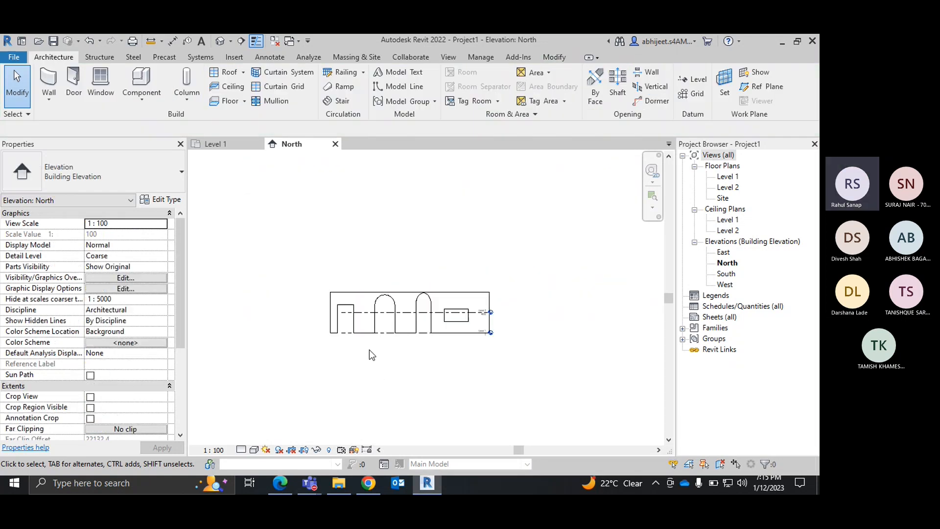
# Step: Open the default 3D view, give it a filled-surface visual style and inspect the wall's openings
pyautogui.click(215, 143)
pyautogui.click(219, 41)
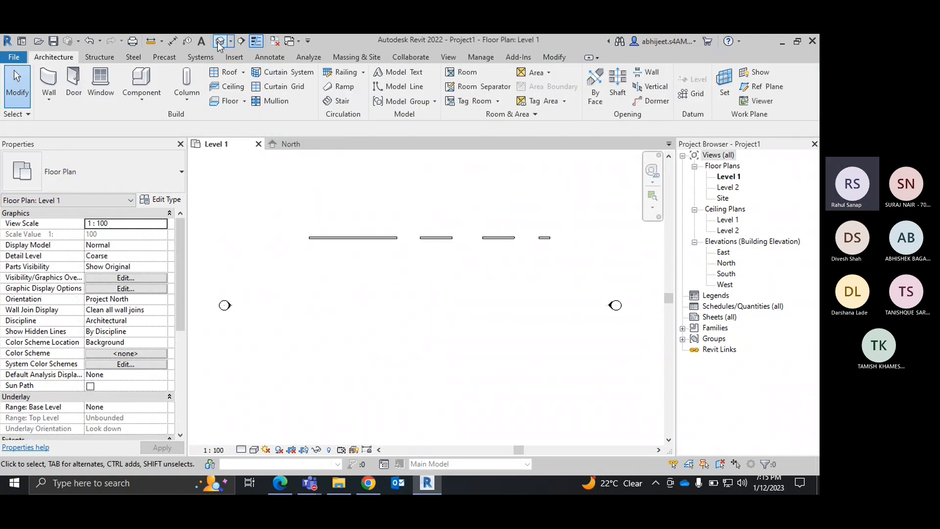
pyautogui.keyDown('shift'); pyautogui.moveTo(361, 304); pyautogui.dragTo(457, 331, button='middle'); pyautogui.keyUp('shift')
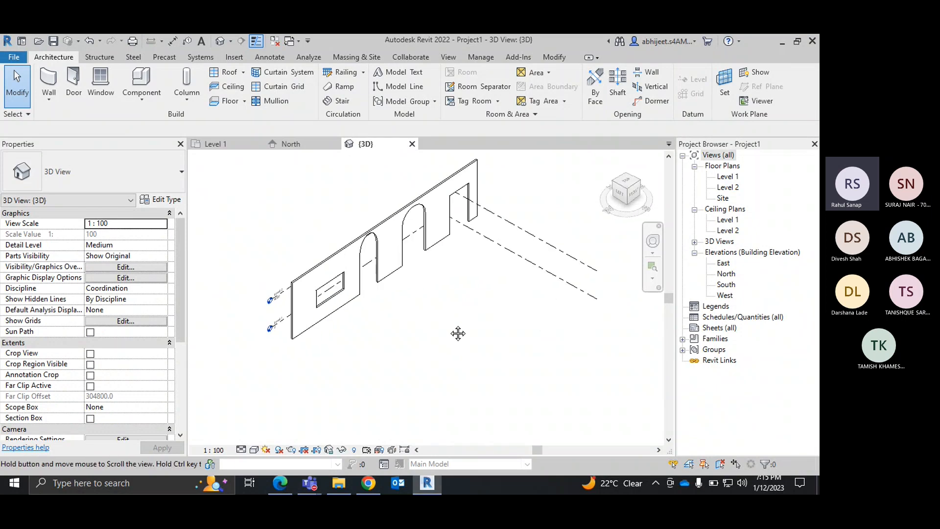
pyautogui.click(254, 449)
pyautogui.click(261, 424)
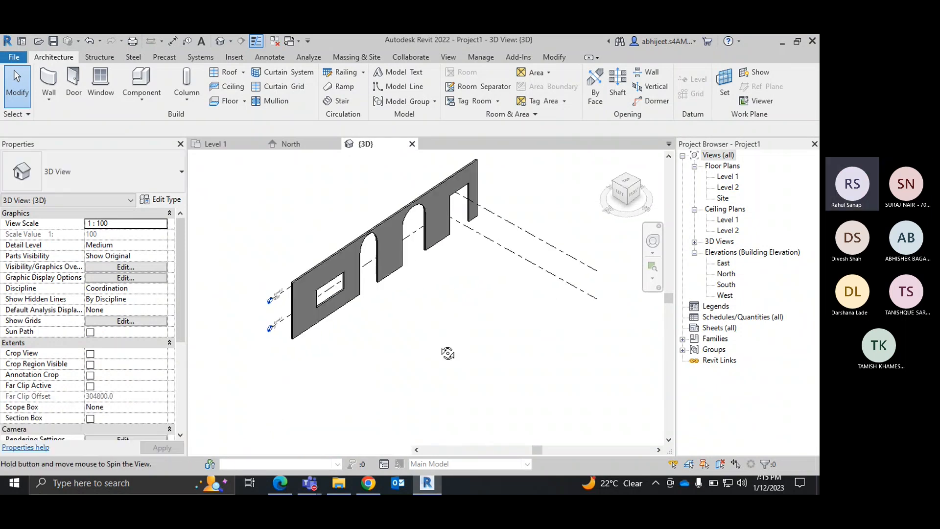
pyautogui.keyDown('shift'); pyautogui.moveTo(447, 353); pyautogui.dragTo(451, 365, button='middle'); pyautogui.keyUp('shift')
pyautogui.scroll(3, 363, 251)
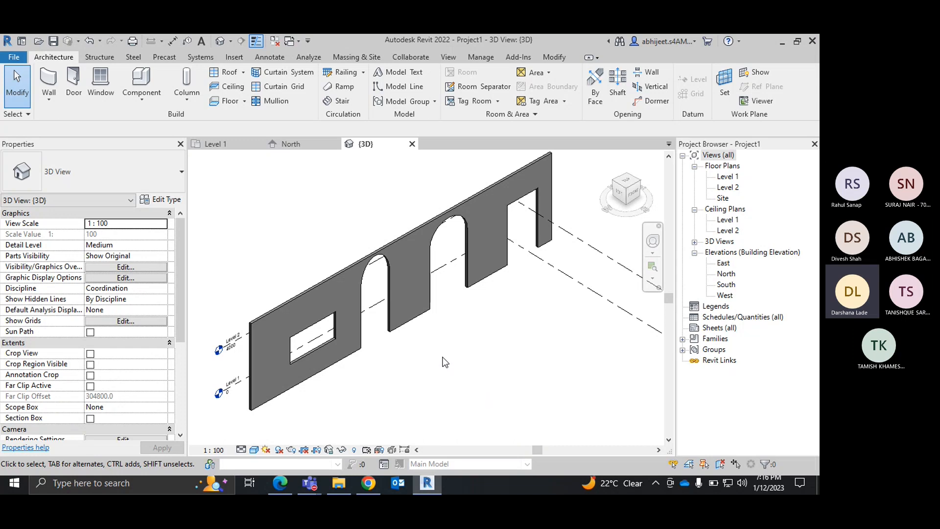
pyautogui.scroll(3, 396, 289)
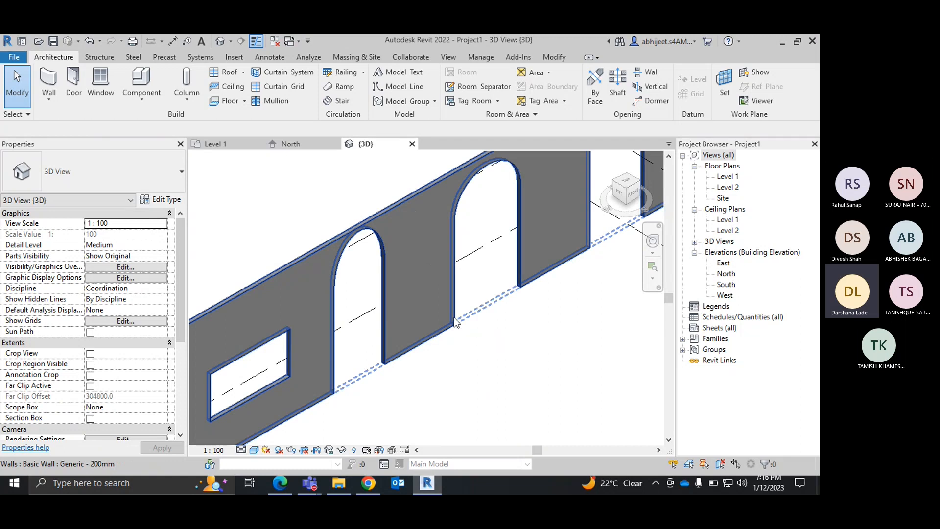
pyautogui.scroll(-2, 454, 317)
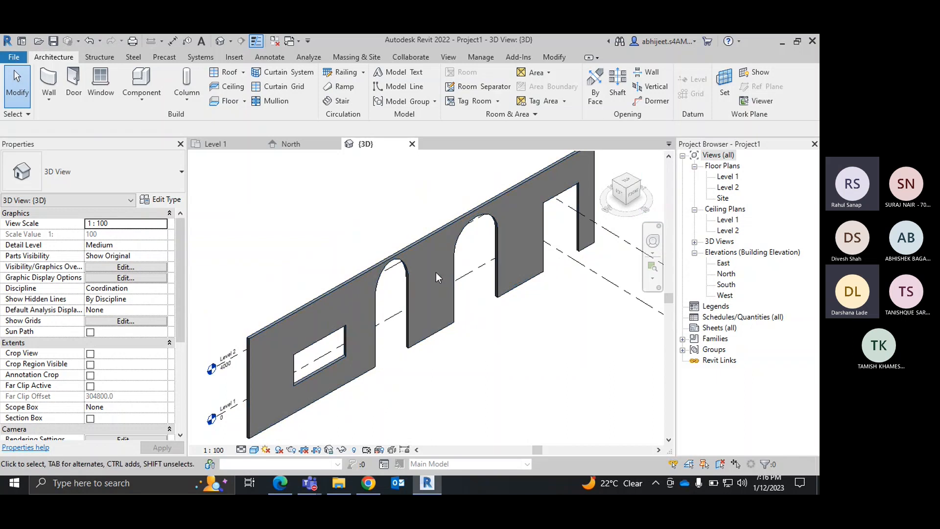
# Step: Return to the North elevation and reopen the wall's profile for editing
pyautogui.click(419, 243)
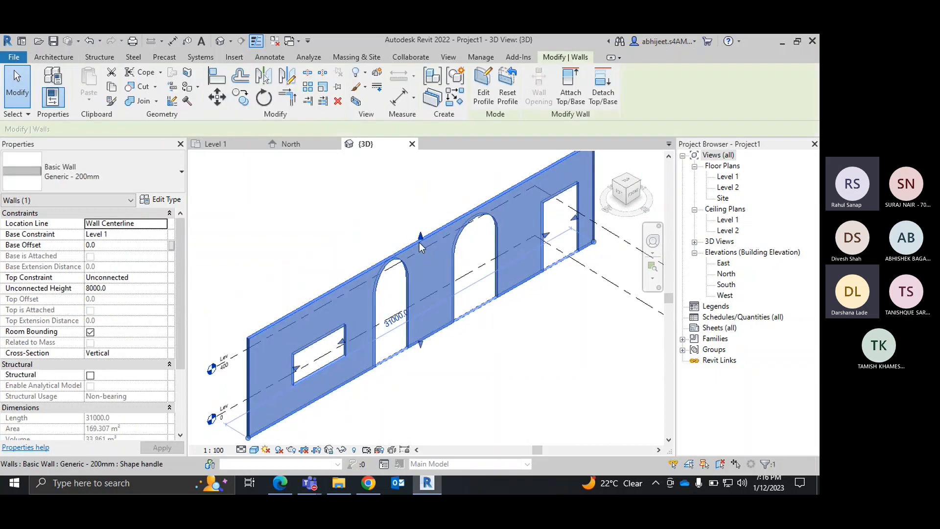
pyautogui.click(295, 143)
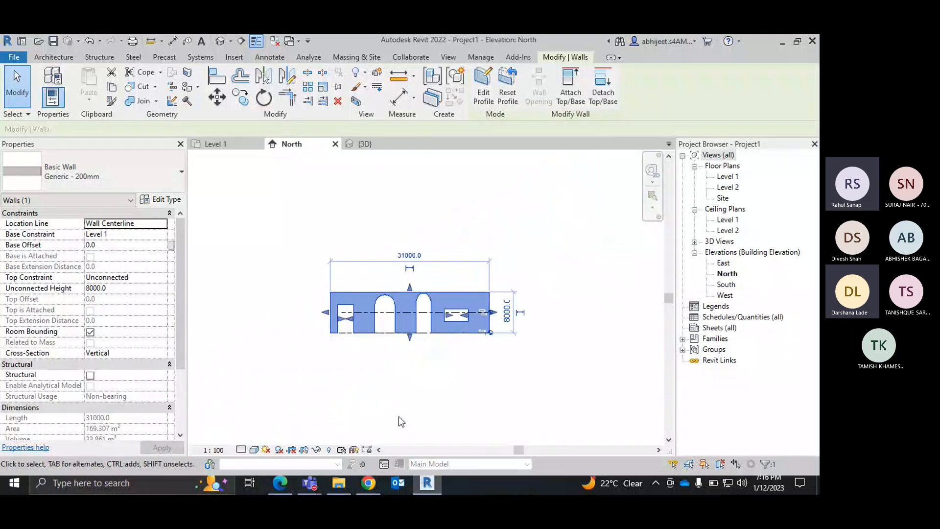
pyautogui.click(398, 417)
pyautogui.scroll(2, 373, 307)
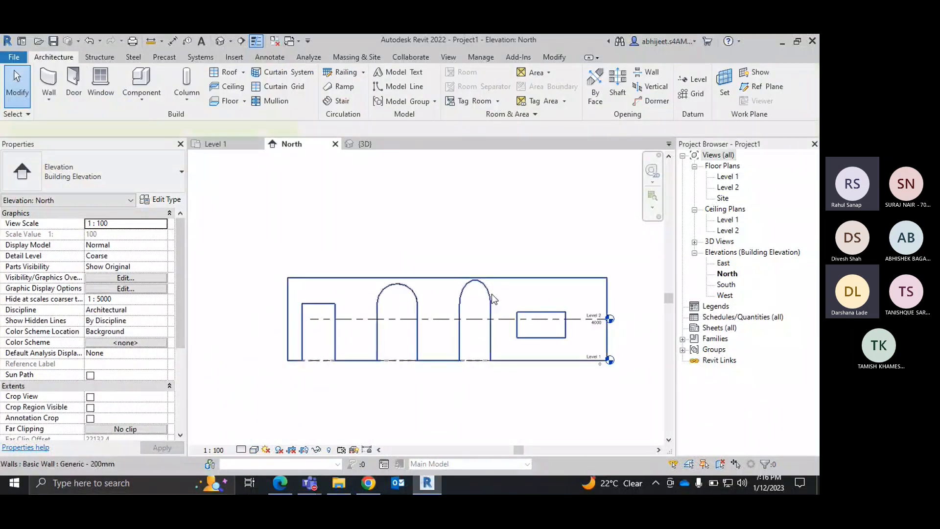
pyautogui.click(443, 338)
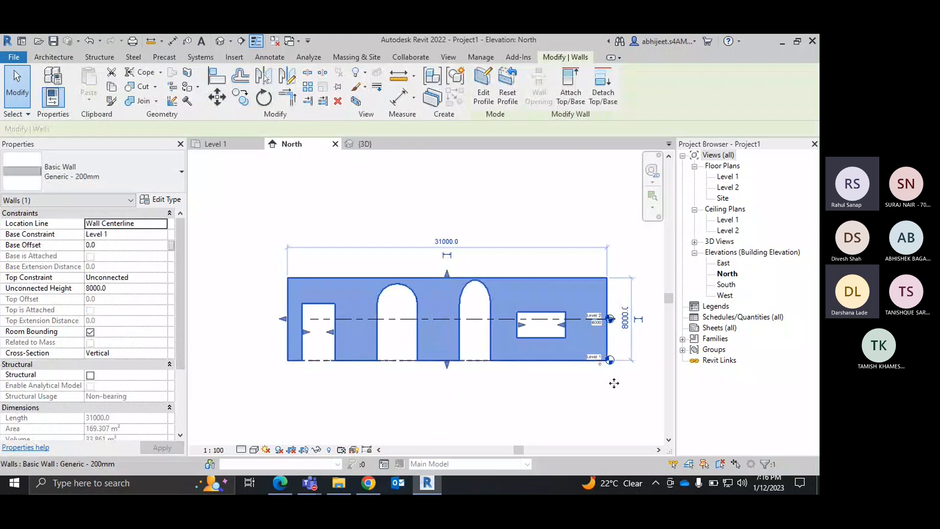
pyautogui.click(516, 424)
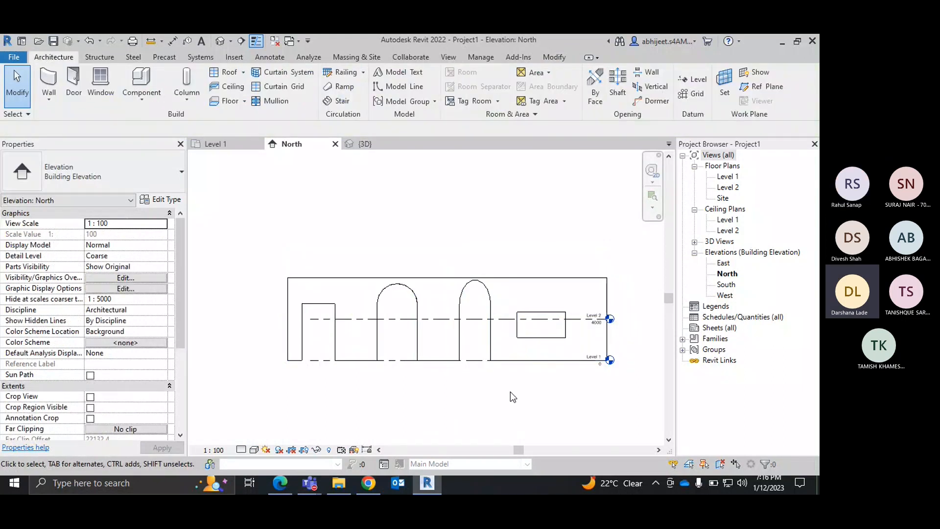
pyautogui.click(424, 278)
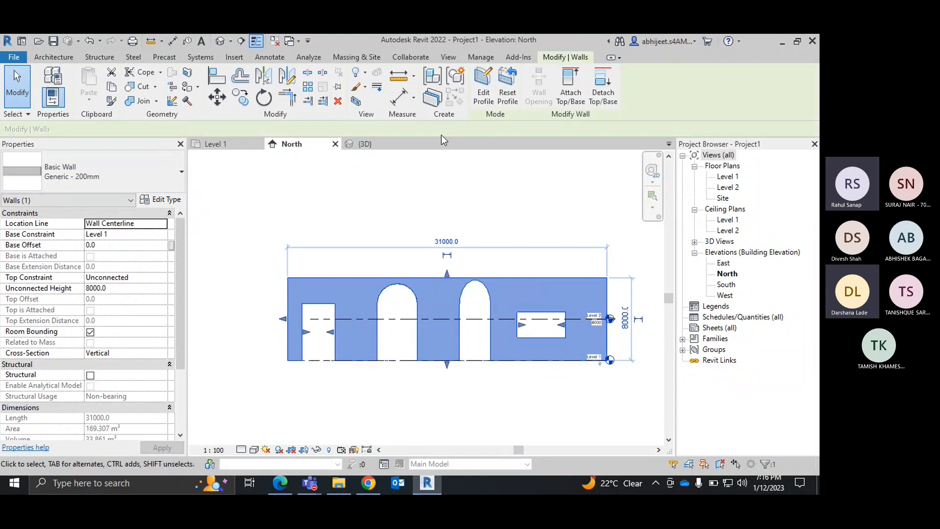
pyautogui.click(483, 93)
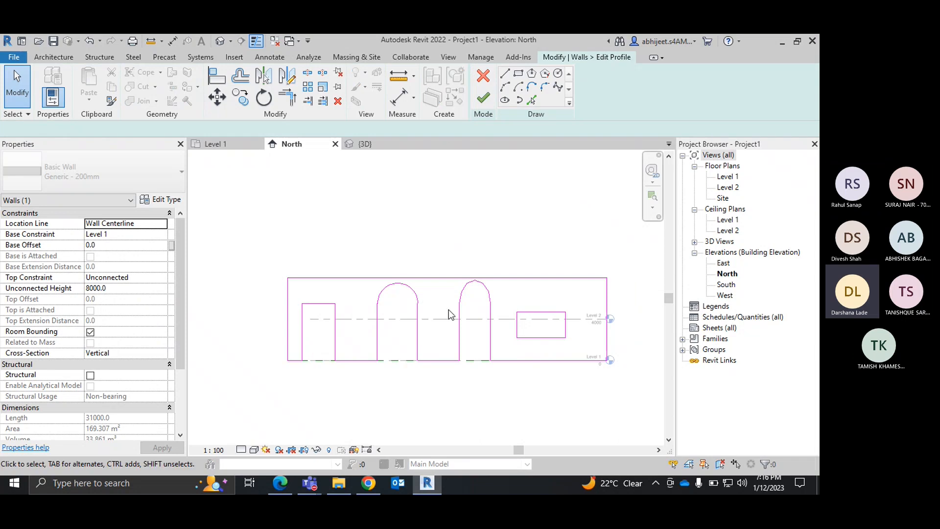
pyautogui.moveTo(462, 256); pyautogui.dragTo(462, 195, button='middle')
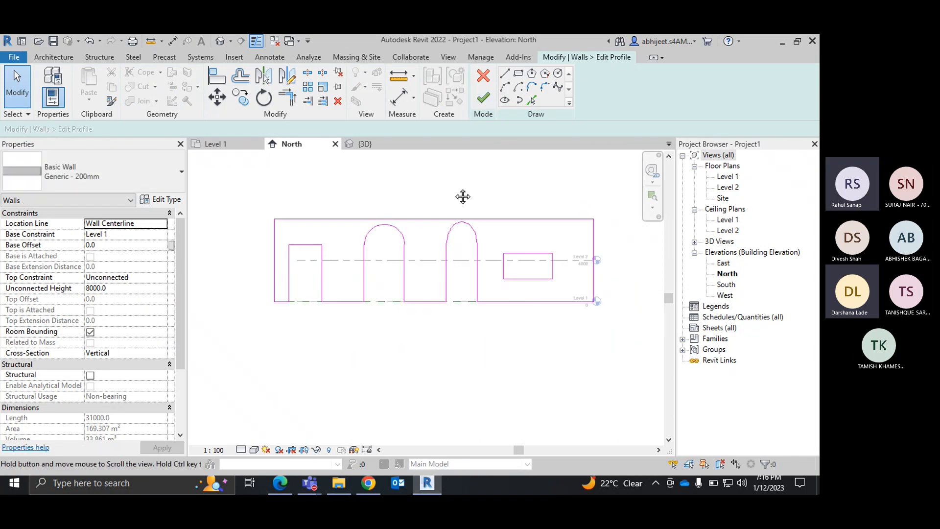
# Step: Review the opening outlines in the wall's profile sketch and finish the profile edit
pyautogui.scroll(2, 397, 205)
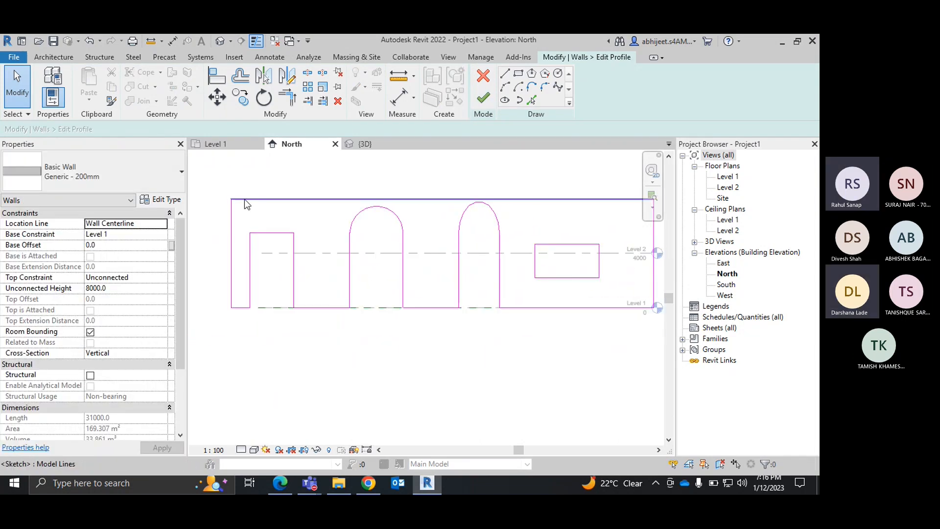
pyautogui.scroll(-2, 248, 242)
pyautogui.moveTo(249, 243); pyautogui.dragTo(287, 244, button='middle')
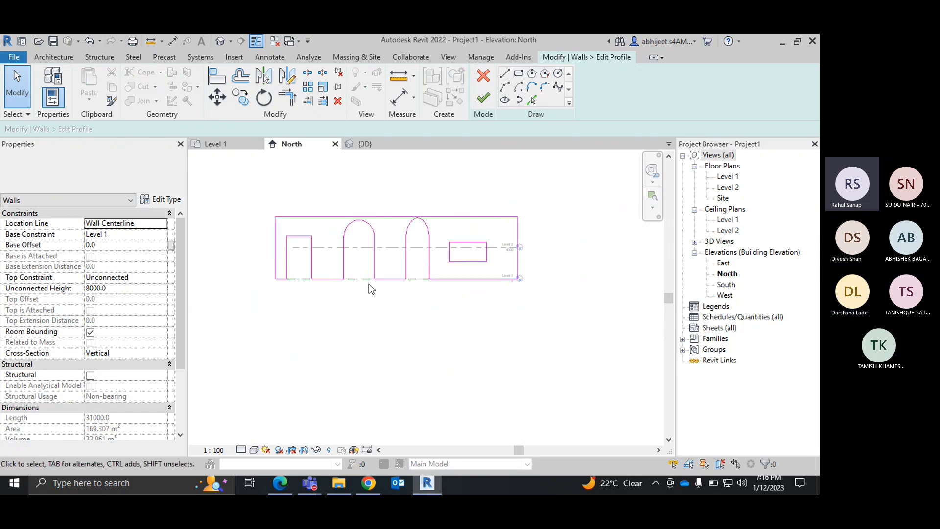
pyautogui.scroll(2, 399, 258)
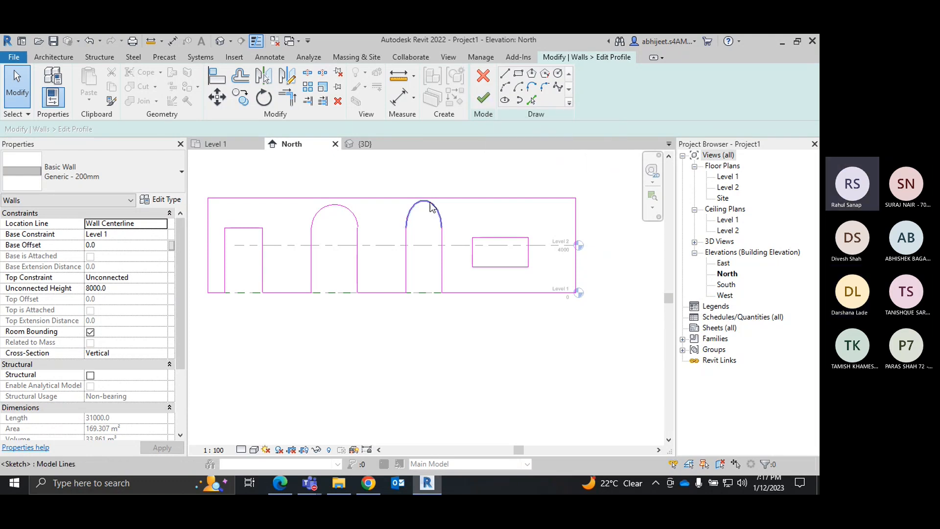
pyautogui.scroll(3, 448, 243)
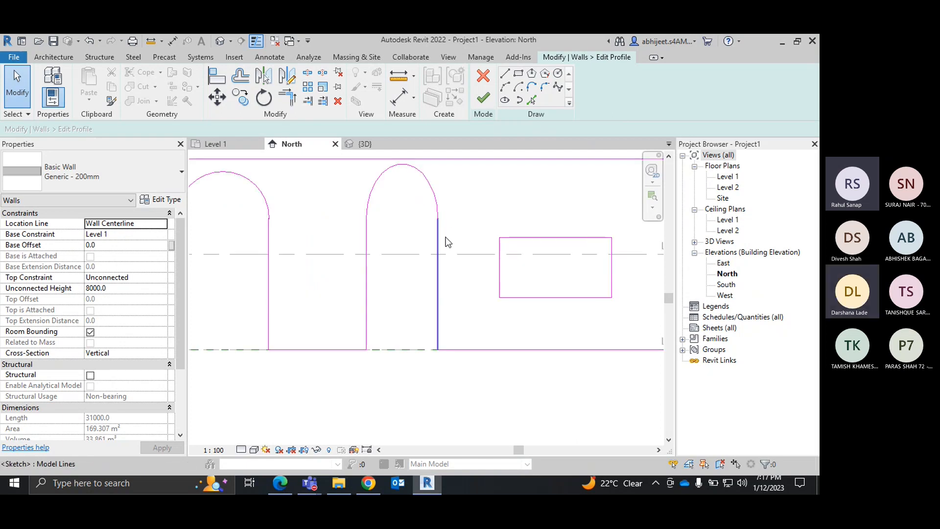
pyautogui.click(484, 98)
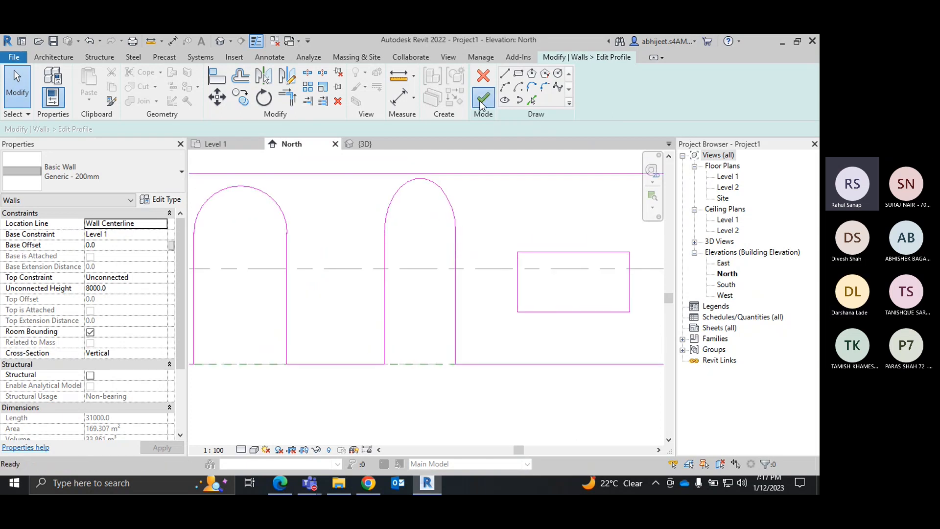
# Step: Open the 3D view, deselect the wall and inspect its rectangular and arched openings up close
pyautogui.click(364, 143)
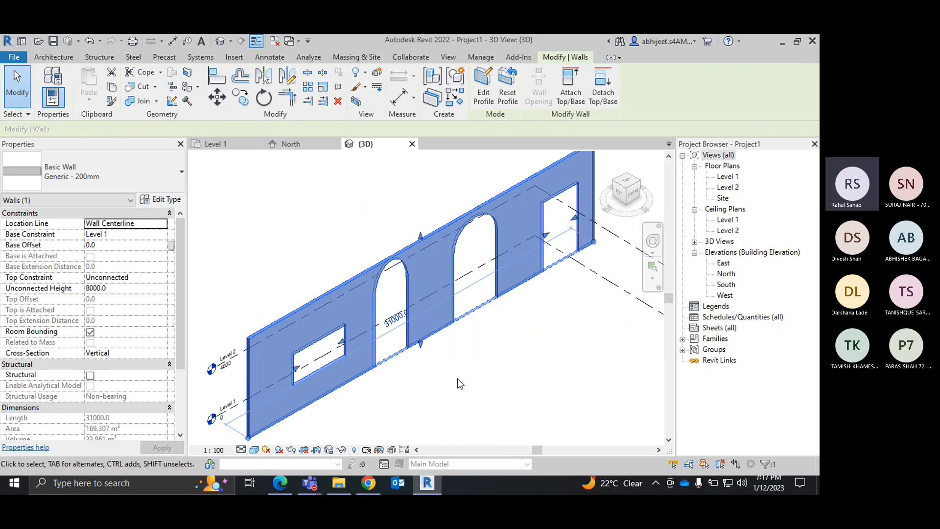
pyautogui.click(458, 378)
pyautogui.scroll(5, 438, 313)
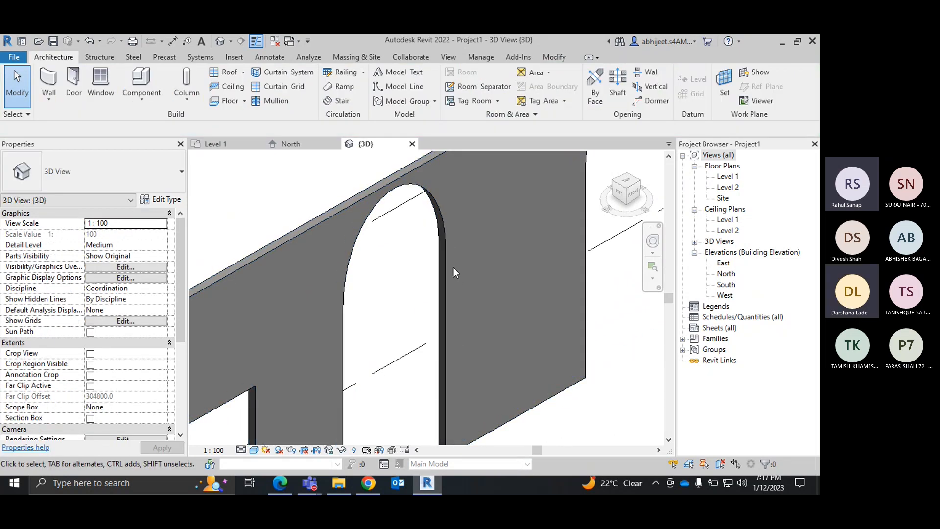
pyautogui.scroll(-5, 459, 319)
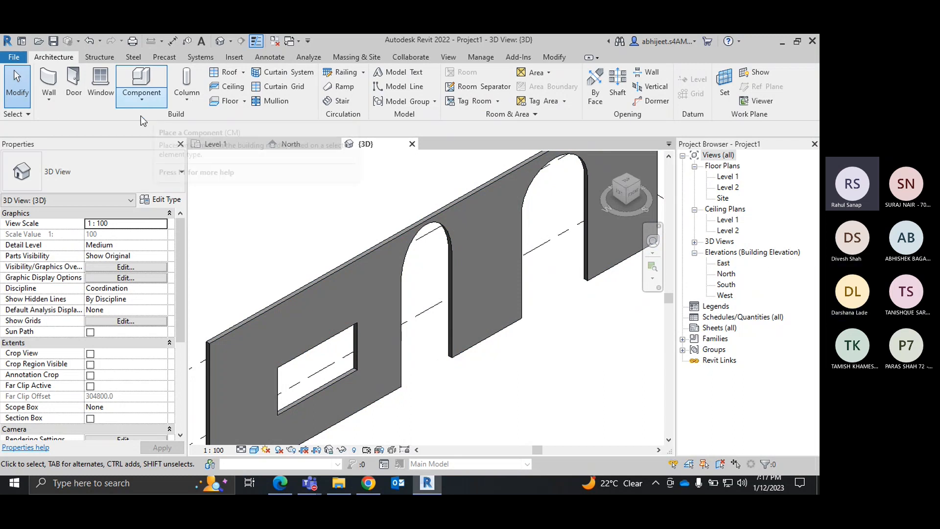
pyautogui.click(162, 102)
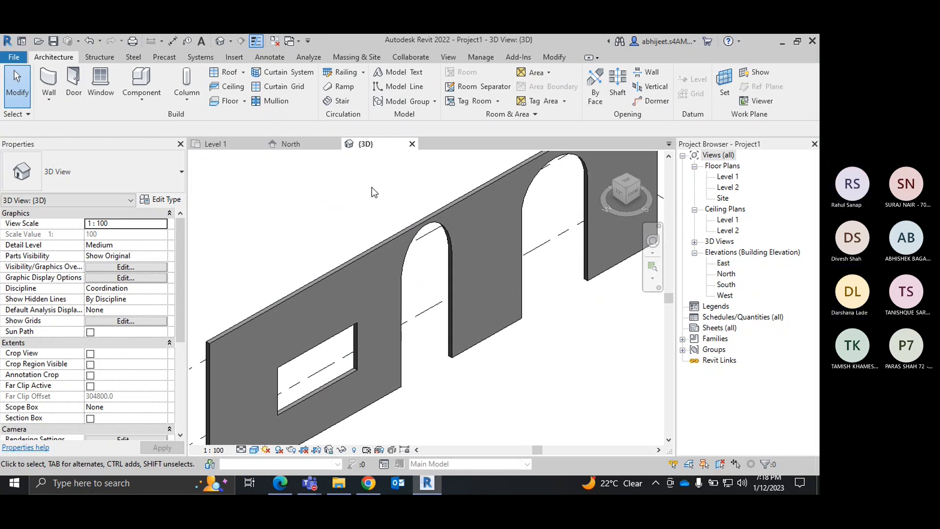
# Step: Return to the North elevation, fit the whole wall in the view and check the Level 2 line
pyautogui.click(302, 143)
pyautogui.scroll(-3, 442, 222)
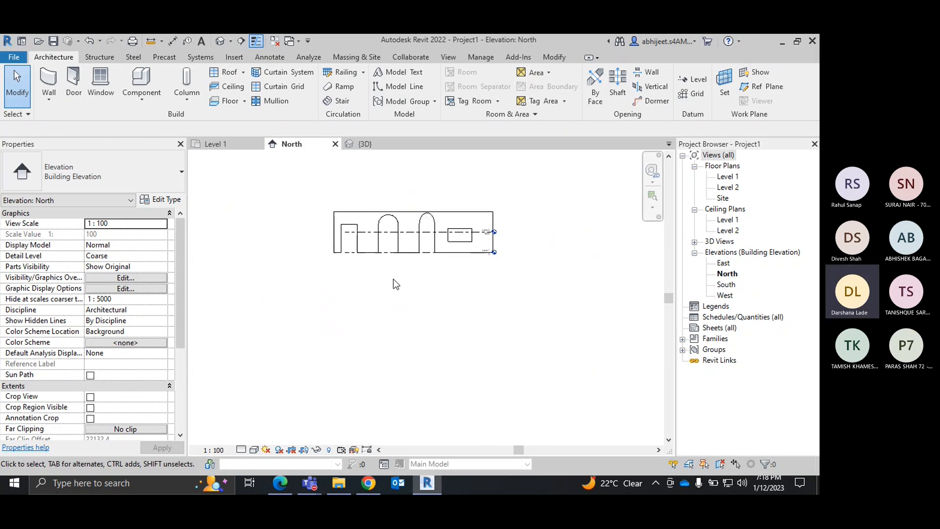
pyautogui.rightClick(394, 281)
pyautogui.click(451, 394)
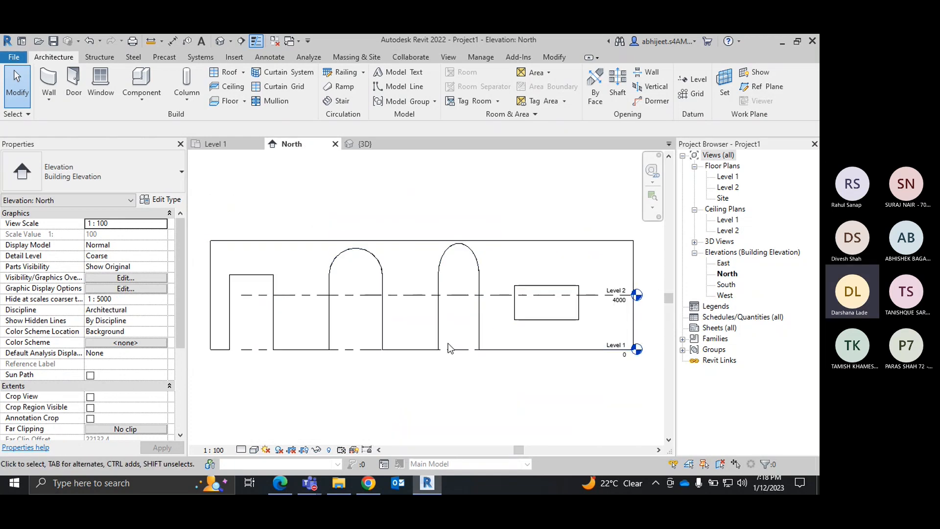
pyautogui.click(498, 296)
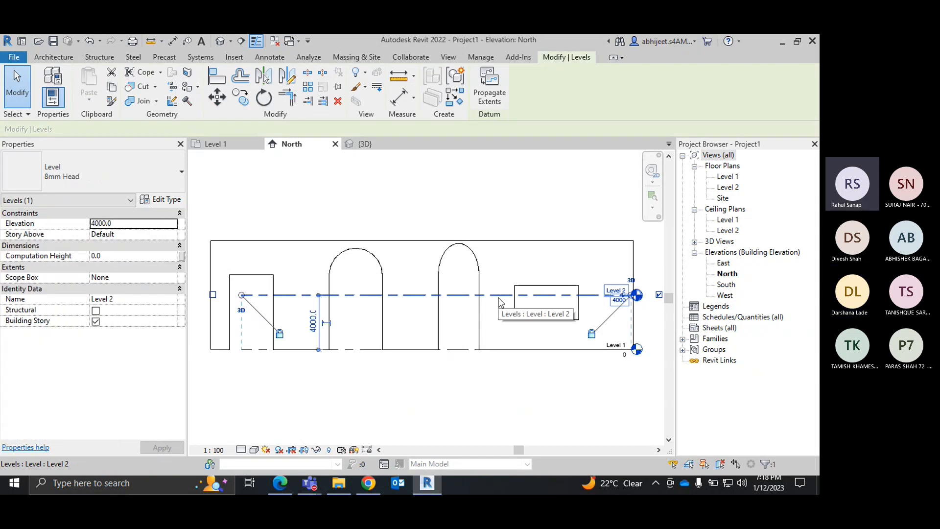
pyautogui.click(482, 203)
# Step: Open the Level 1 floor plan and delete the existing wall with the openings
pyautogui.click(218, 142)
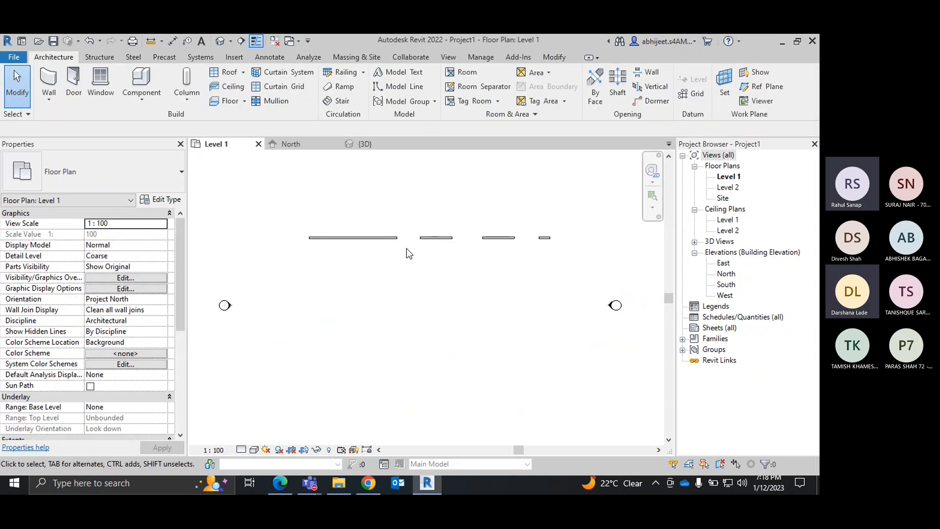
pyautogui.scroll(3, 406, 248)
pyautogui.scroll(-3, 407, 248)
pyautogui.click(375, 238)
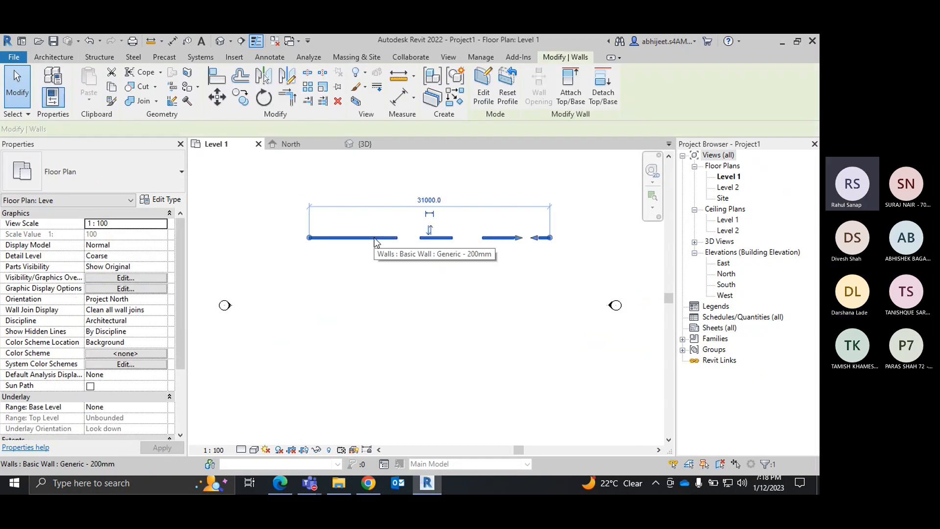
pyautogui.press('Delete')
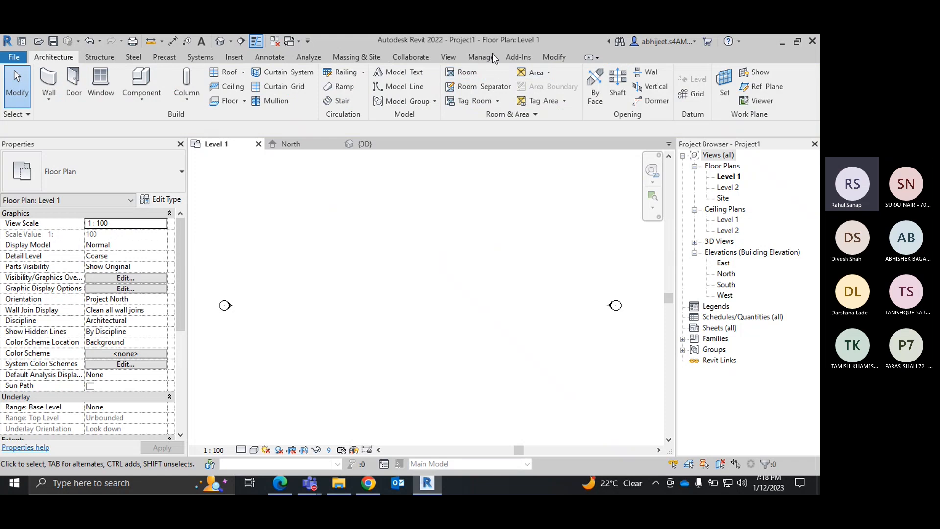
# Step: Draw a large, roughly square enclosure of Generic - 200mm architectural walls, 8000 mm high, between the elevation markers and end the command
pyautogui.click(560, 60)
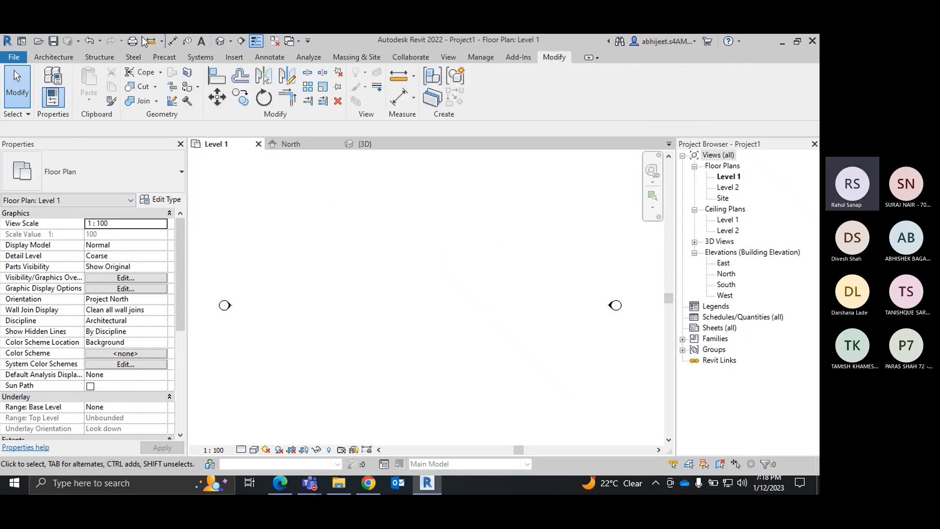
pyautogui.click(54, 58)
pyautogui.click(49, 100)
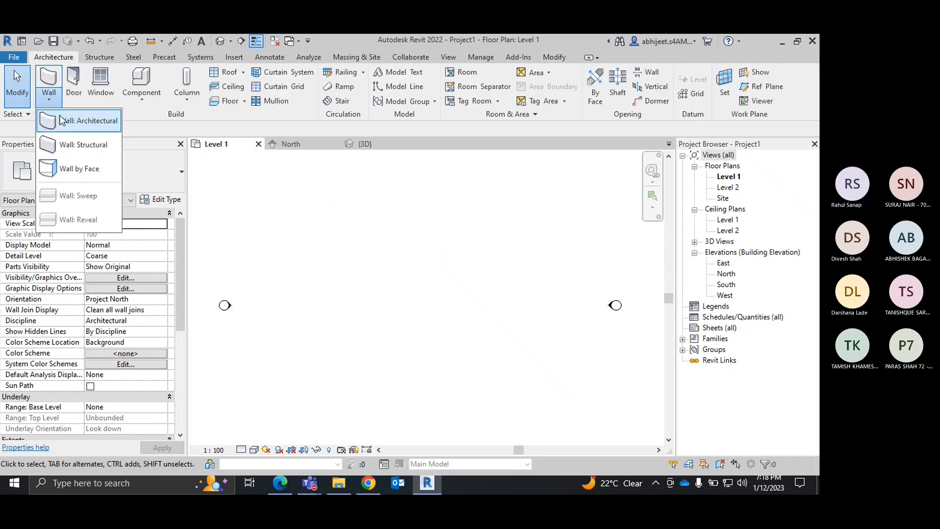
pyautogui.click(73, 120)
pyautogui.click(491, 74)
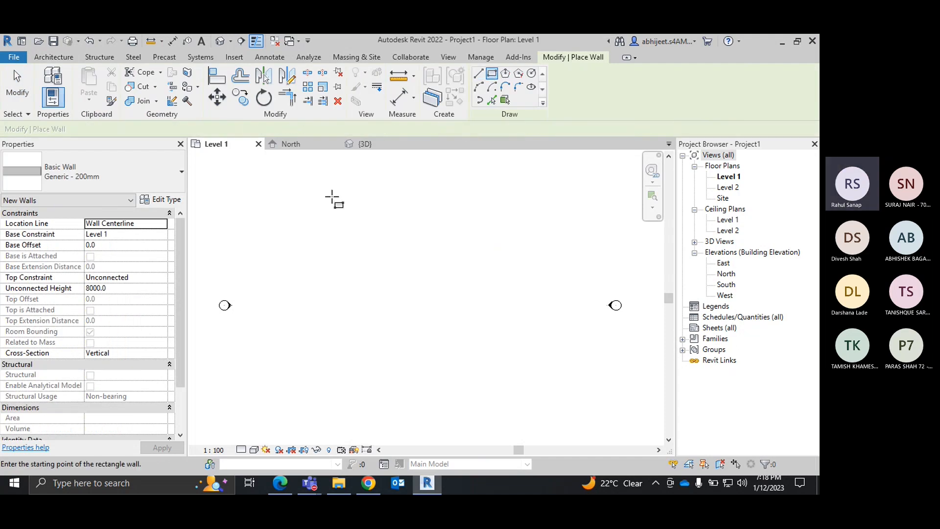
pyautogui.click(294, 193)
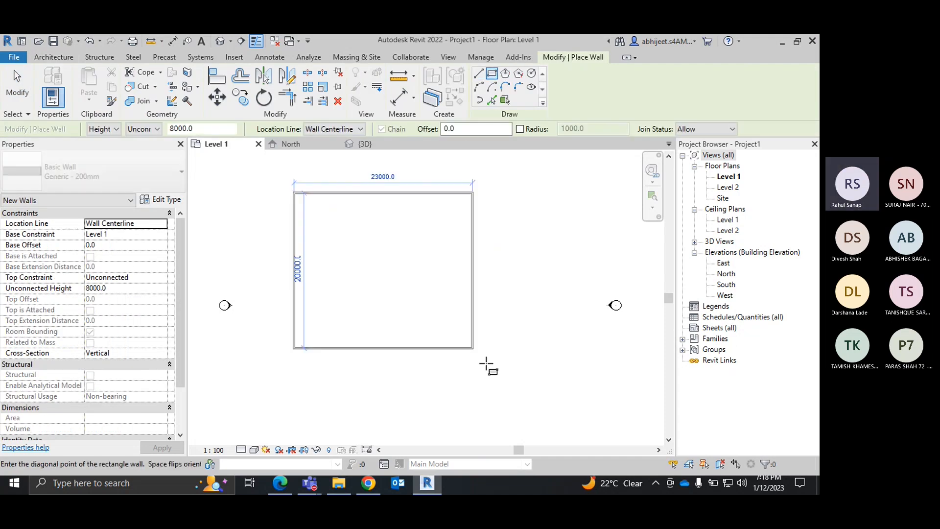
pyautogui.click(512, 410)
pyautogui.rightClick(467, 262)
pyautogui.click(490, 269)
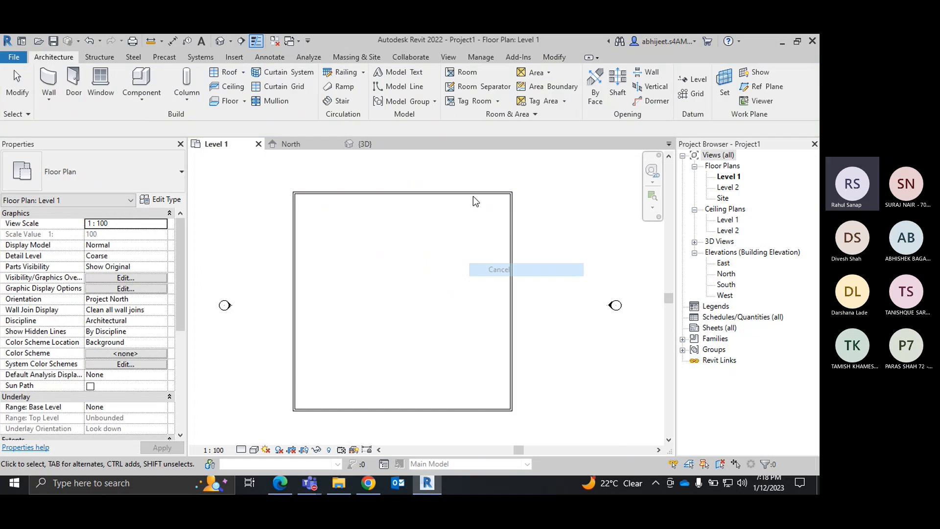
# Step: Draw an interior wall about 12000 mm down from the middle of the upper outer wall, turning at a right angle to meet the east wall
pyautogui.click(49, 99)
pyautogui.click(66, 121)
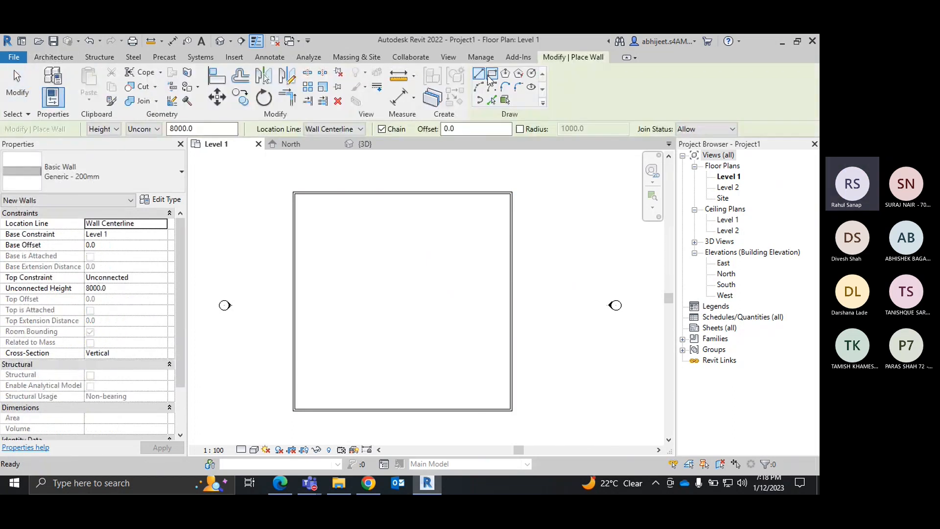
pyautogui.click(408, 193)
pyautogui.click(410, 286)
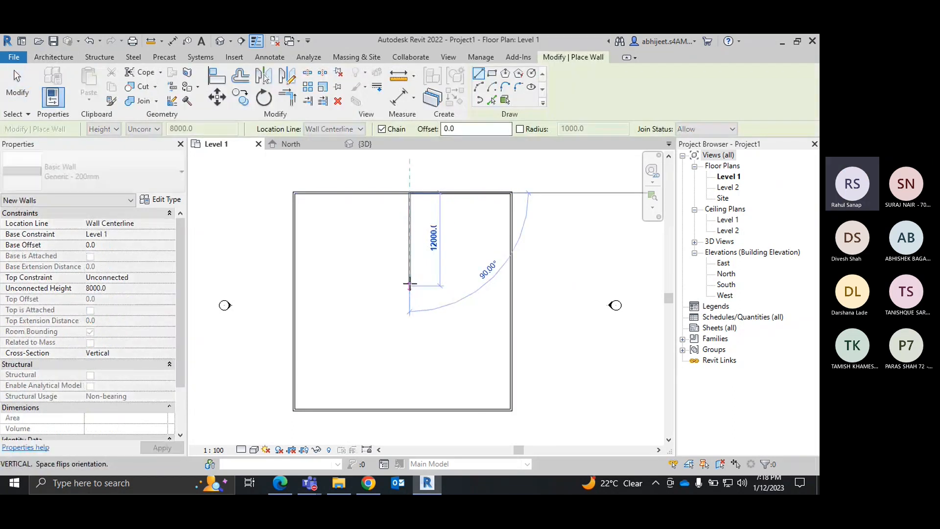
pyautogui.click(511, 284)
pyautogui.rightClick(512, 284)
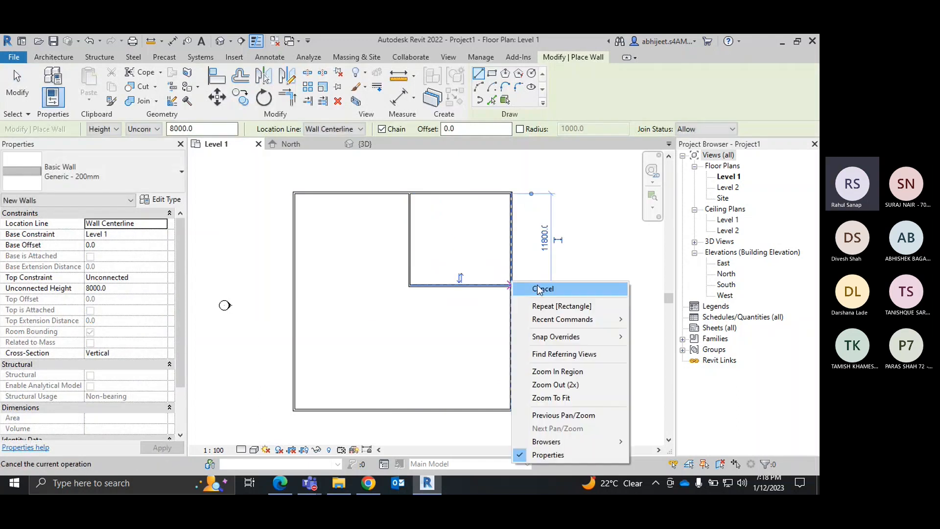
pyautogui.click(533, 288)
# Step: Draw a vertical partition from the horizontal interior wall down to the south wall, about 7800 mm from the east wall
pyautogui.click(450, 286)
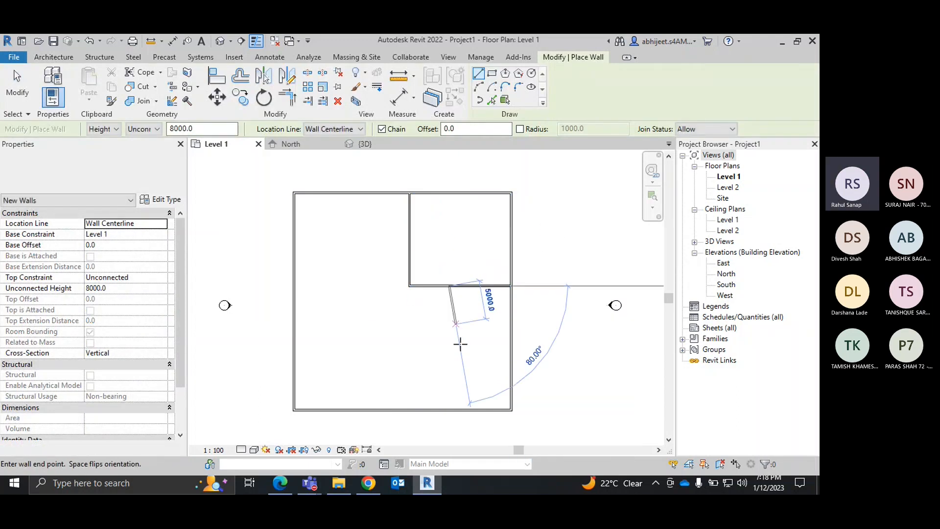
pyautogui.click(450, 410)
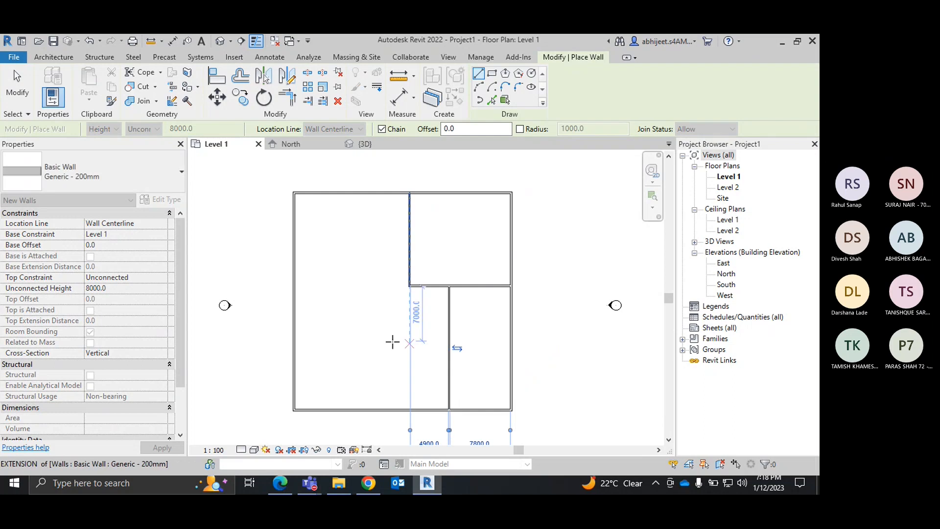
pyautogui.rightClick(394, 159)
pyautogui.click(430, 167)
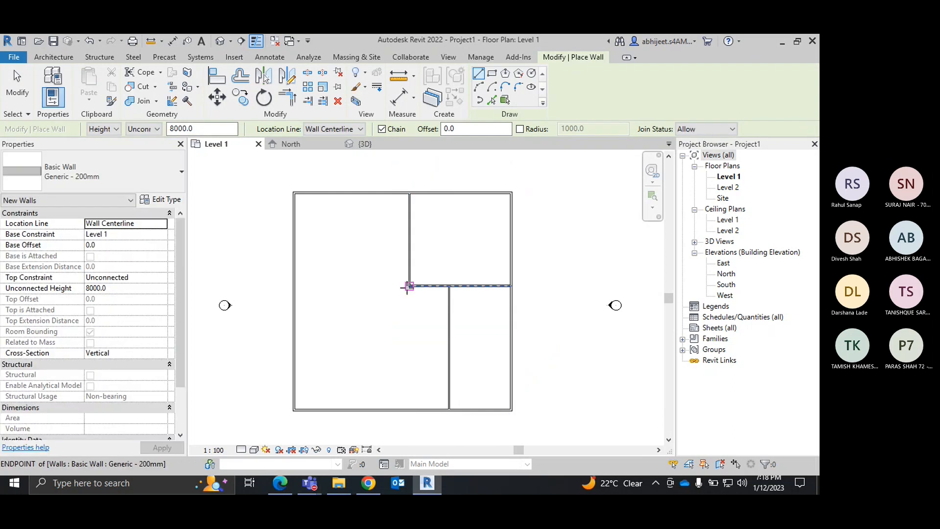
# Step: Extend the horizontal interior division with a wall from the partition corner to the west outer wall
pyautogui.click(409, 285)
pyautogui.click(300, 284)
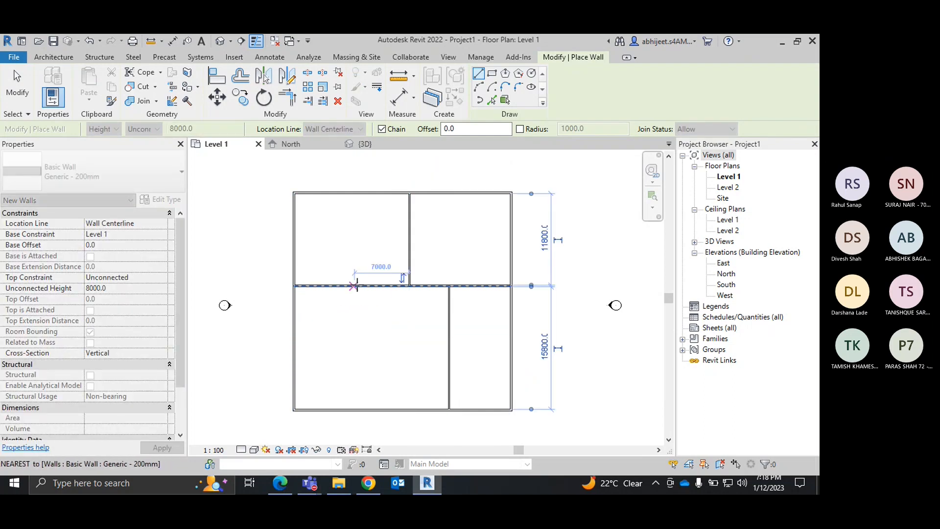
pyautogui.rightClick(352, 277)
pyautogui.click(378, 289)
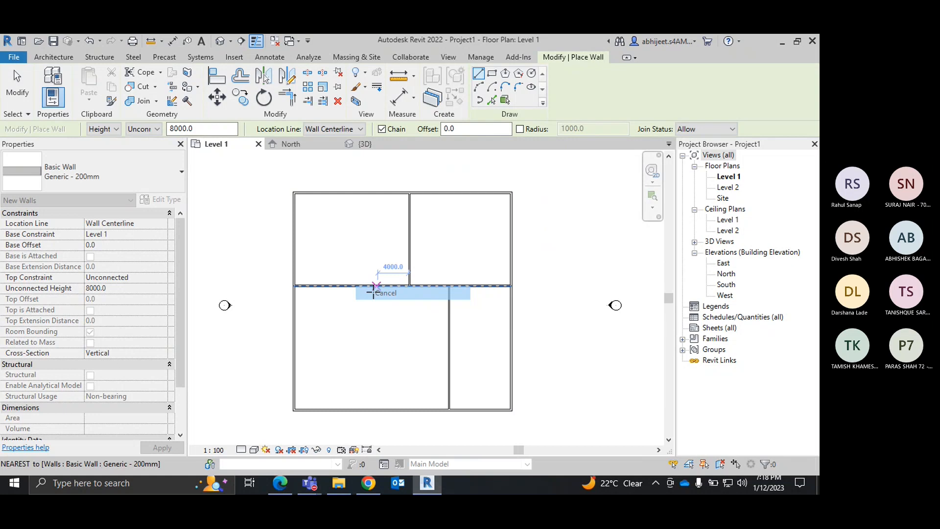
# Step: Draw a free-ended horizontal wall about 11263 mm long, joining the vertical partition about 8702 mm above the south wall, and end the wall command
pyautogui.click(361, 341)
pyautogui.click(446, 340)
pyautogui.rightClick(446, 341)
pyautogui.click(461, 348)
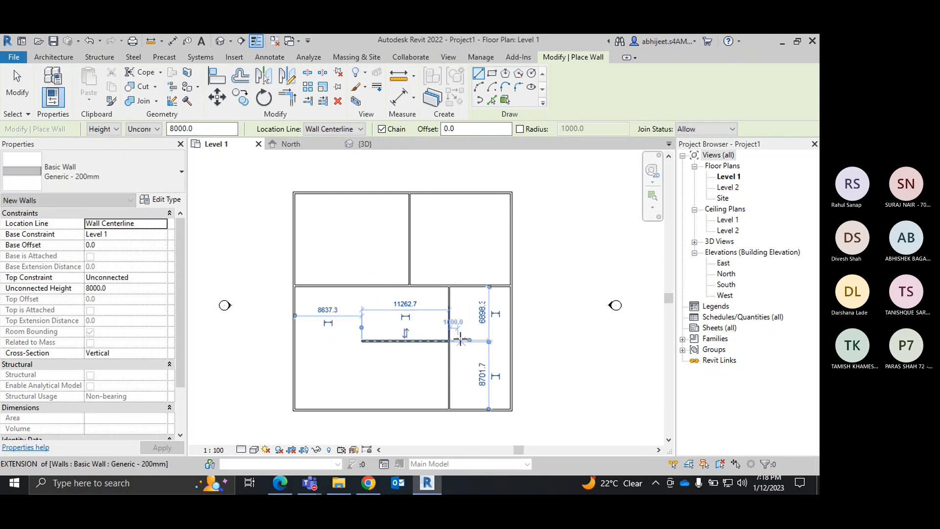
pyautogui.rightClick(467, 254)
pyautogui.click(483, 262)
pyautogui.rightClick(445, 251)
pyautogui.click(463, 259)
pyautogui.scroll(2, 414, 294)
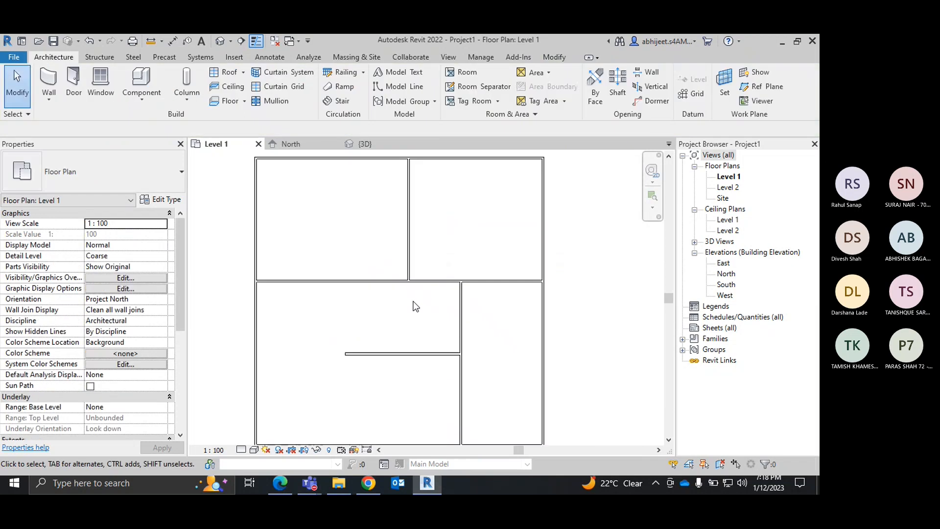
pyautogui.scroll(-2, 414, 285)
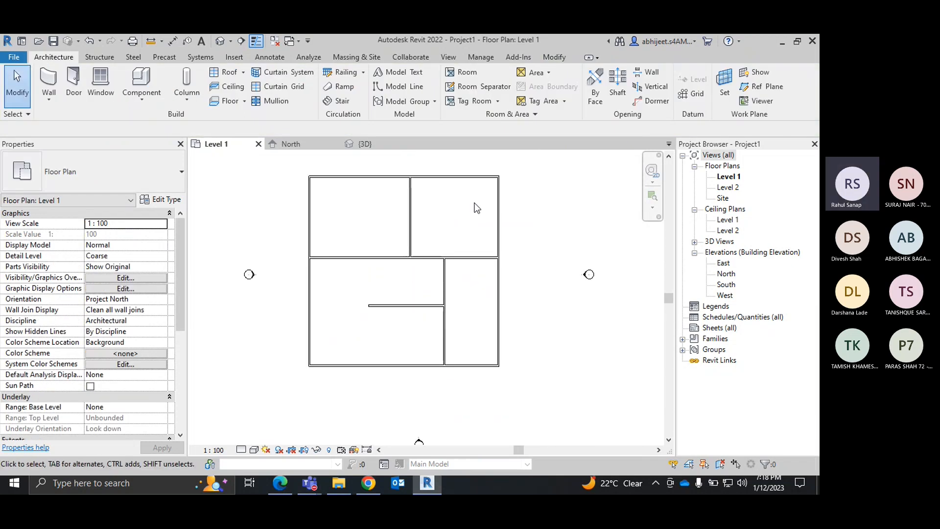
pyautogui.rightClick(545, 204)
pyautogui.click(572, 212)
pyautogui.scroll(-1, 414, 237)
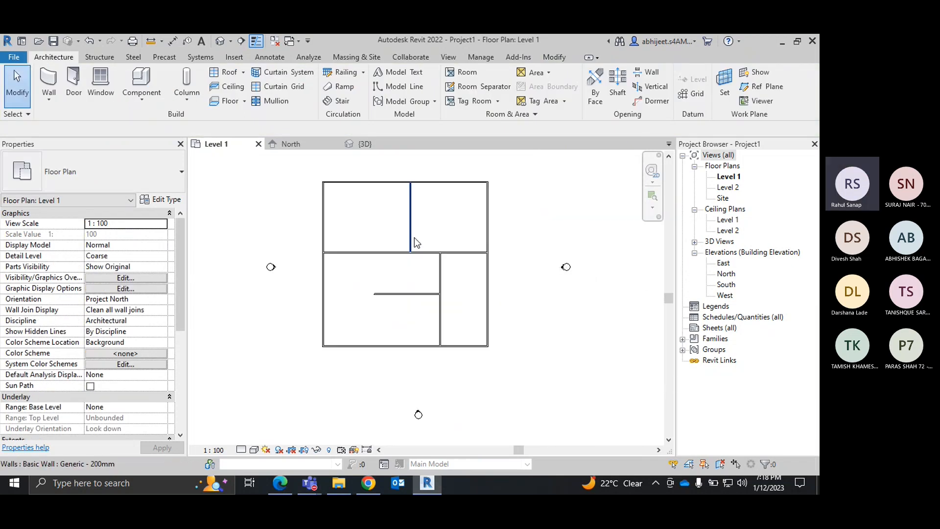
pyautogui.rightClick(527, 157)
pyautogui.click(542, 167)
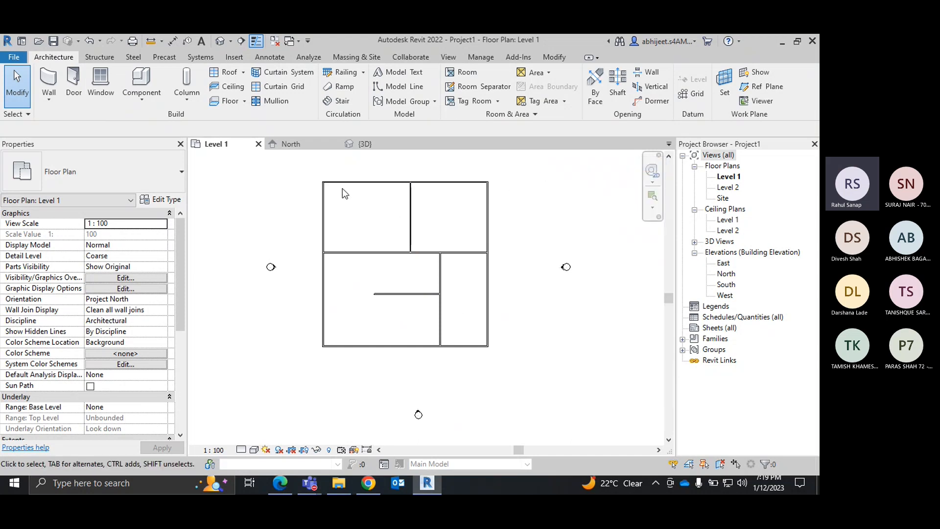
# Step: Start placing a door and choose the M_Single-Flush 0762 x 2032mm type
pyautogui.click(84, 93)
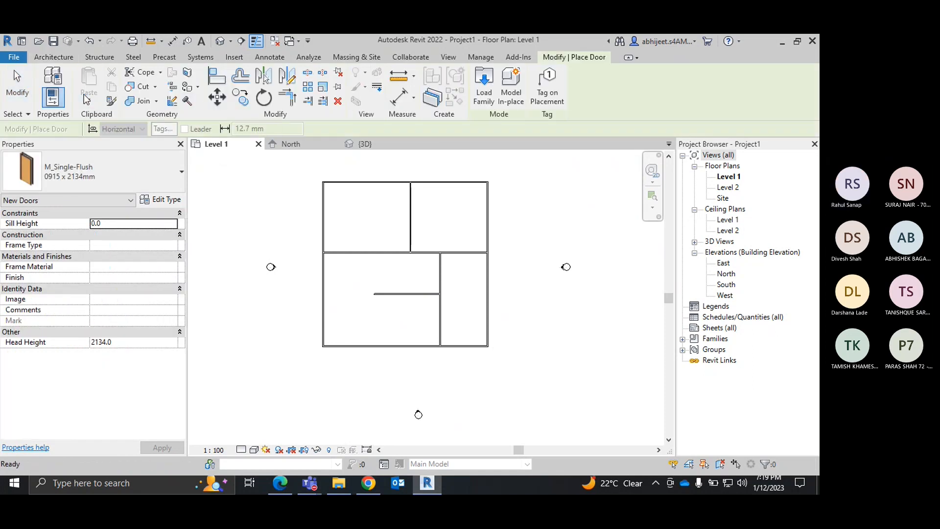
pyautogui.click(134, 176)
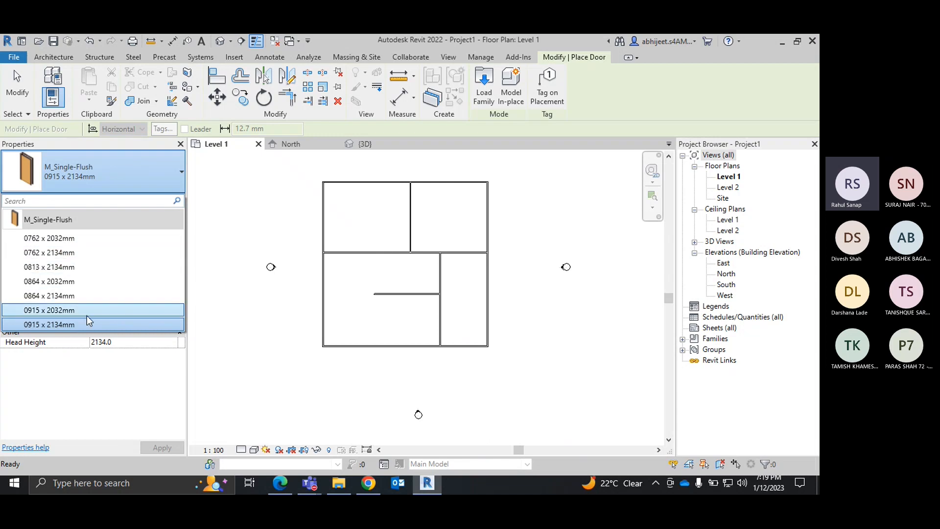
pyautogui.moveTo(96, 300)
pyautogui.click(87, 239)
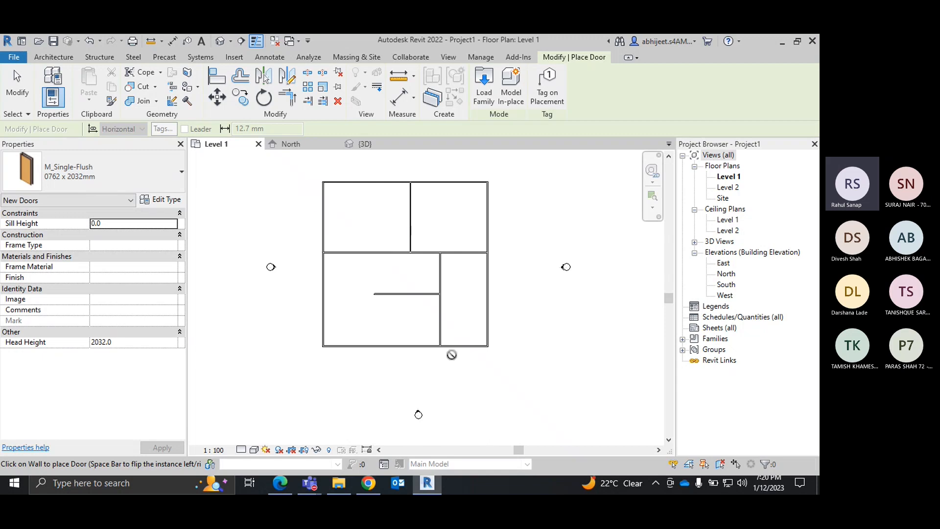
# Step: Place the door in the south wall just east of the vertical partition, hinged on the partition side and swinging inward, and end the door command
pyautogui.scroll(4, 450, 356)
pyautogui.scroll(2, 442, 332)
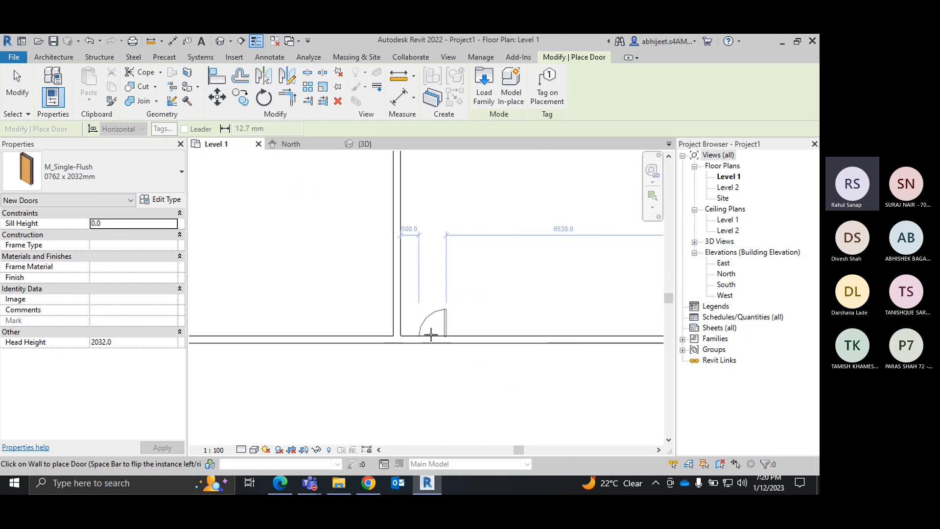
pyautogui.scroll(1, 428, 336)
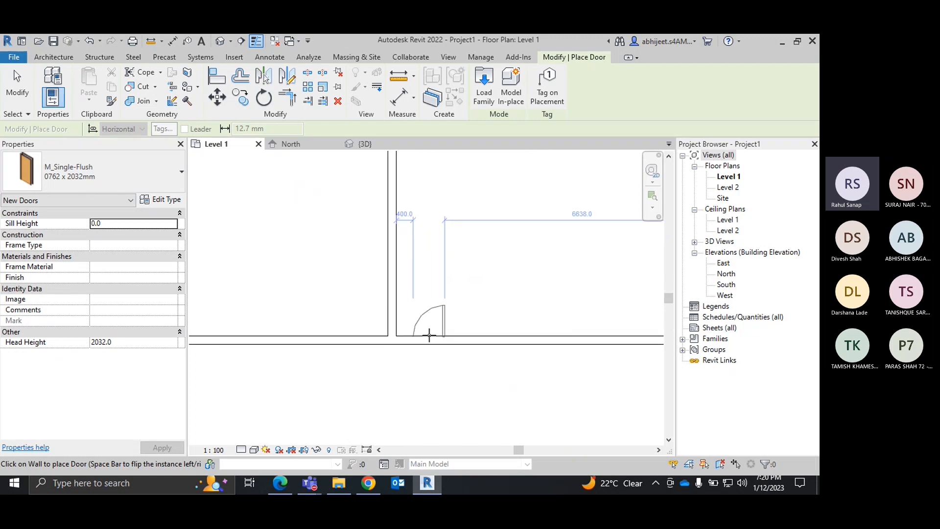
pyautogui.scroll(1, 428, 336)
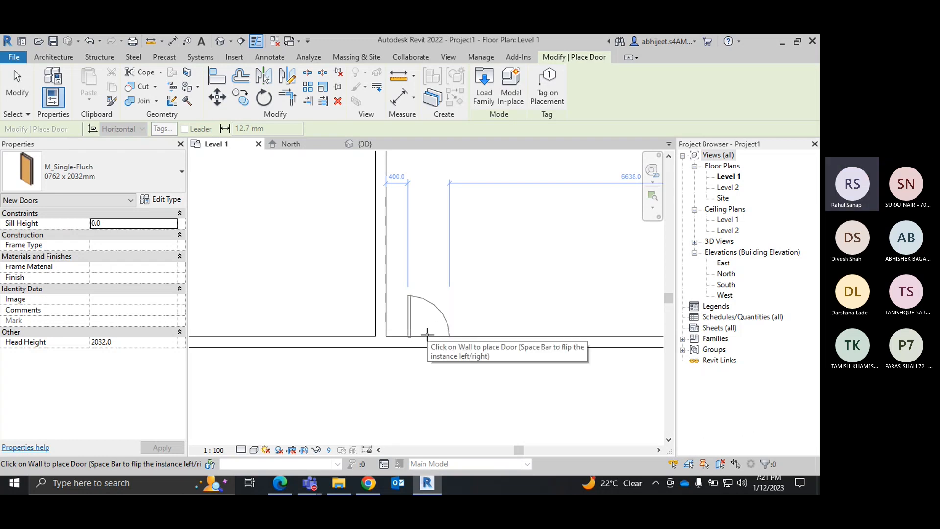
pyautogui.press('space')
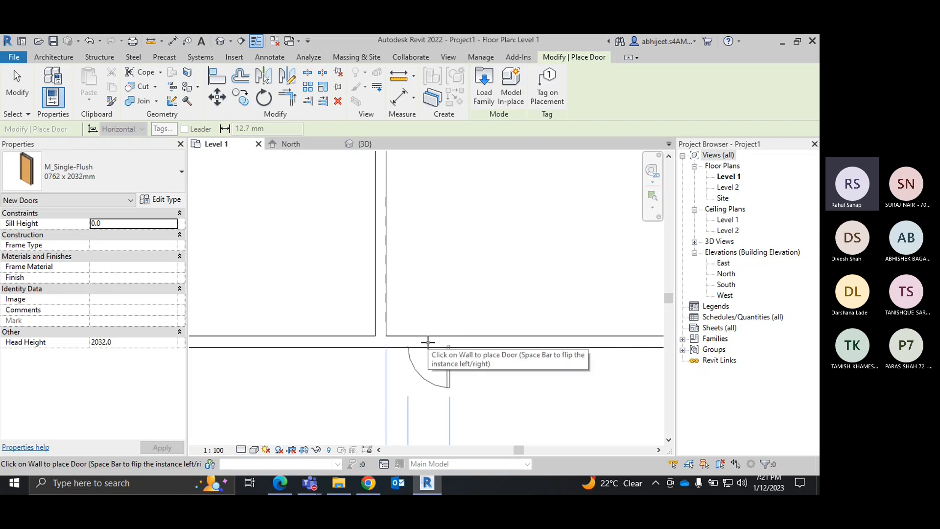
pyautogui.scroll(2, 426, 343)
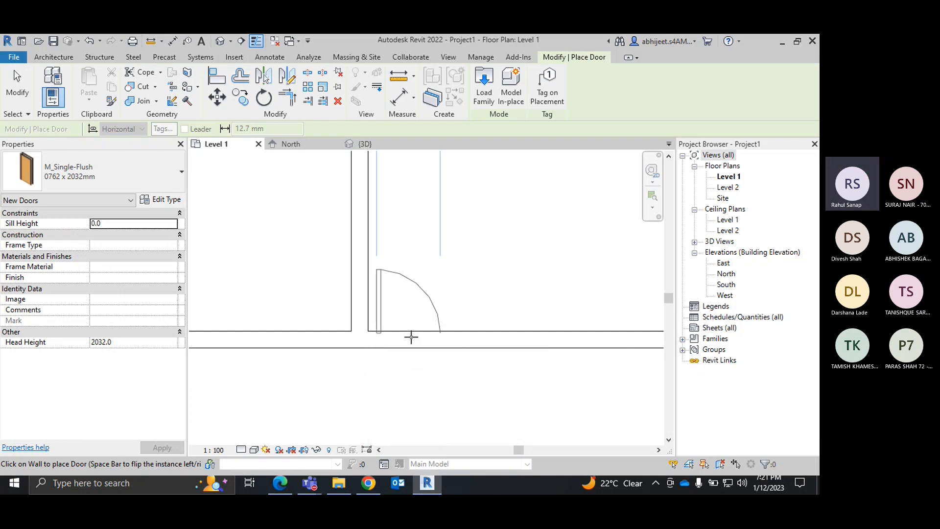
pyautogui.scroll(-2, 411, 336)
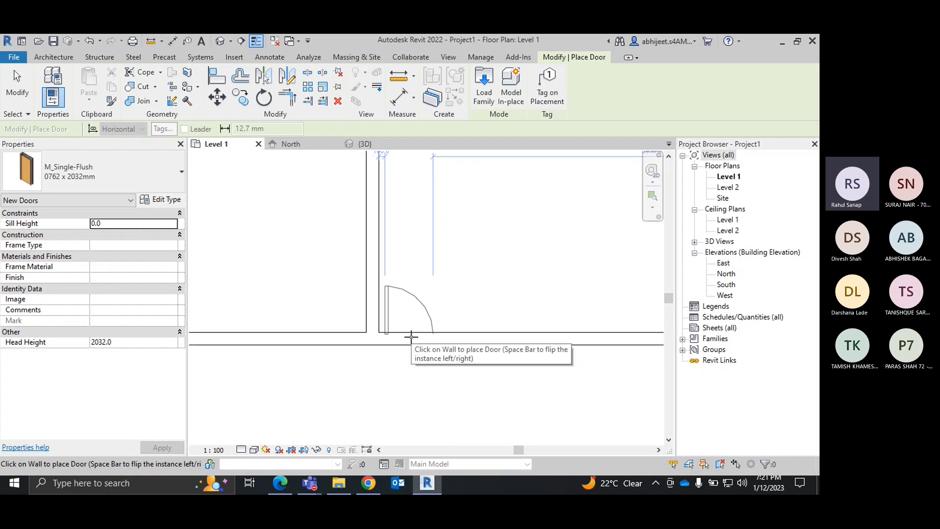
pyautogui.scroll(2, 411, 337)
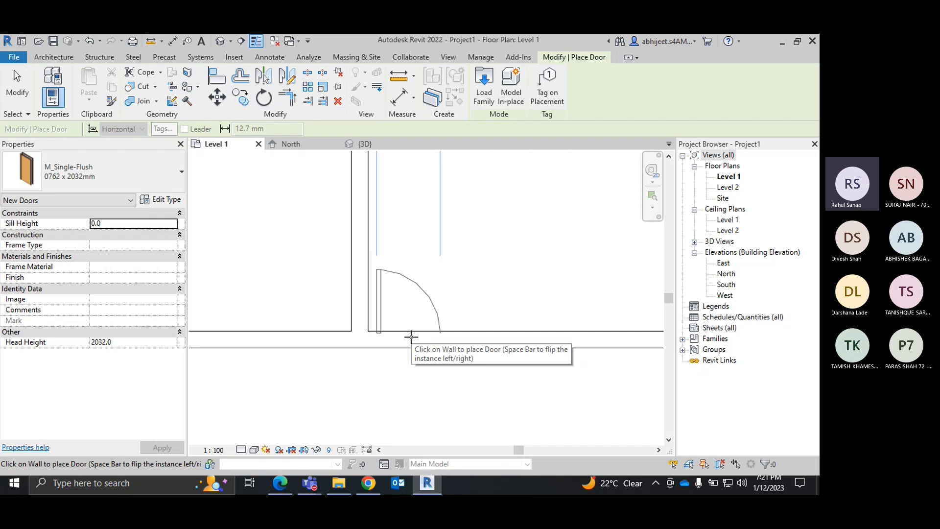
pyautogui.press('space')
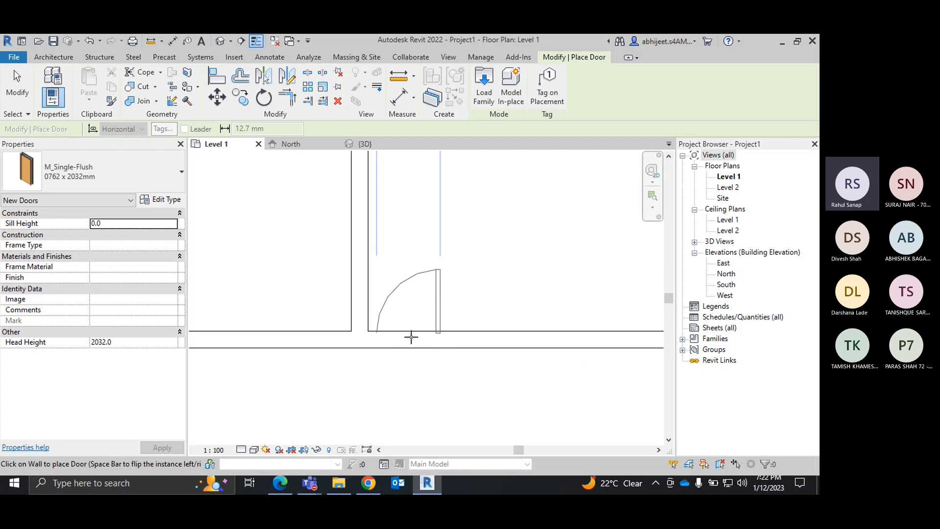
pyautogui.press('space')
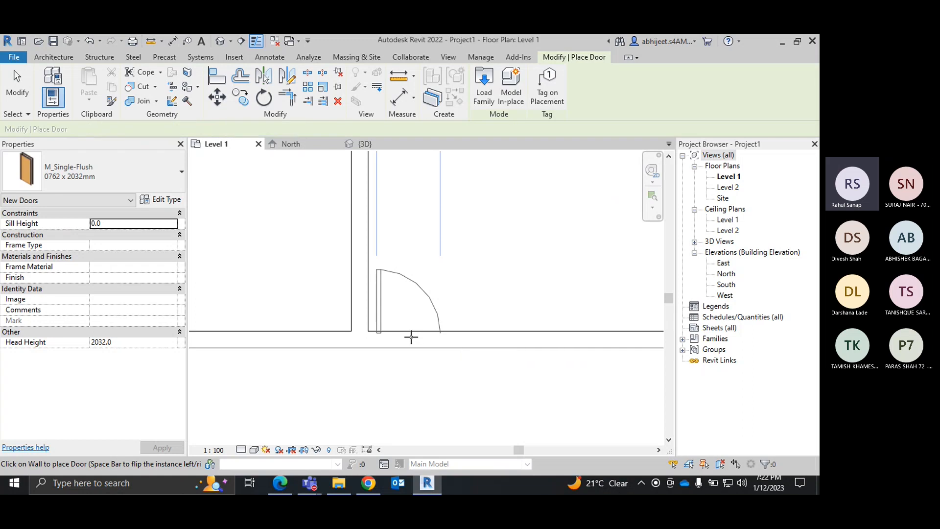
pyautogui.click(411, 336)
pyautogui.rightClick(467, 237)
pyautogui.click(479, 242)
pyautogui.rightClick(472, 221)
pyautogui.click(487, 230)
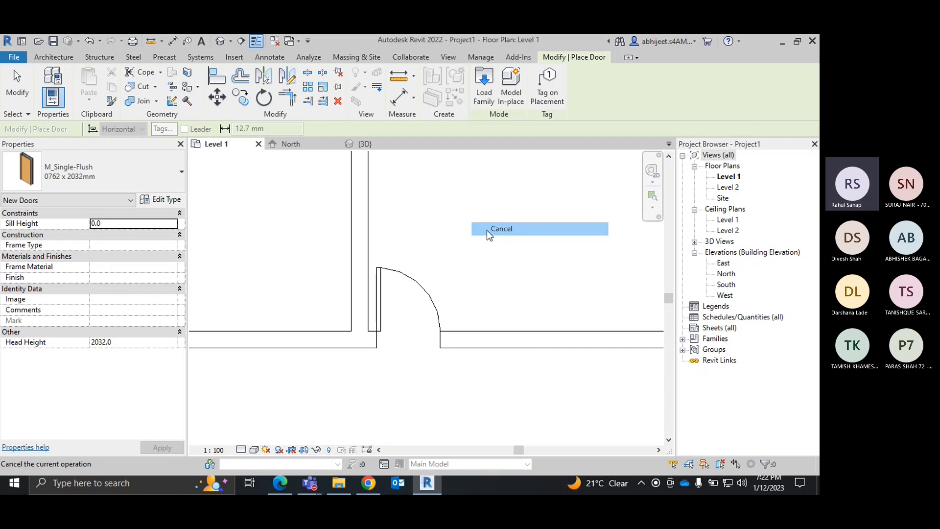
# Step: Examine the placed door and its frame in the south wall up close in the 3D view
pyautogui.click(375, 142)
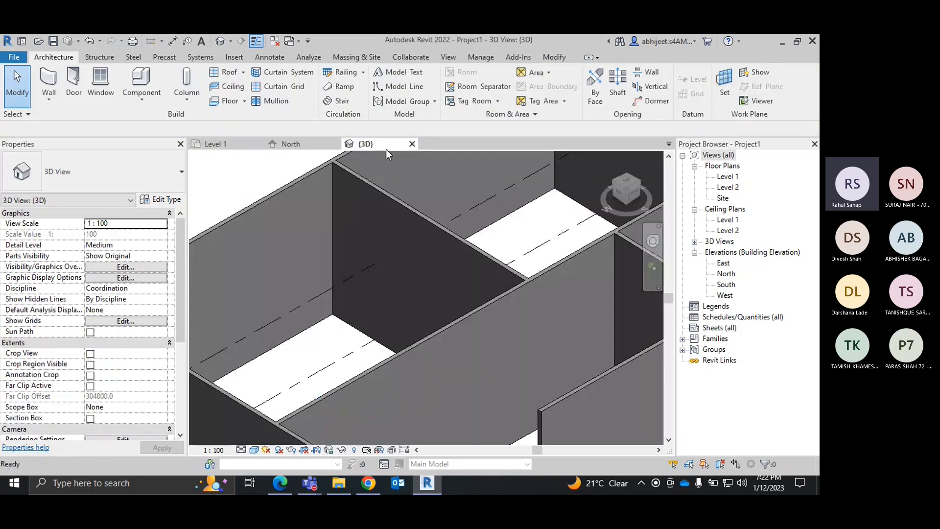
pyautogui.scroll(-5, 441, 258)
pyautogui.scroll(10, 609, 357)
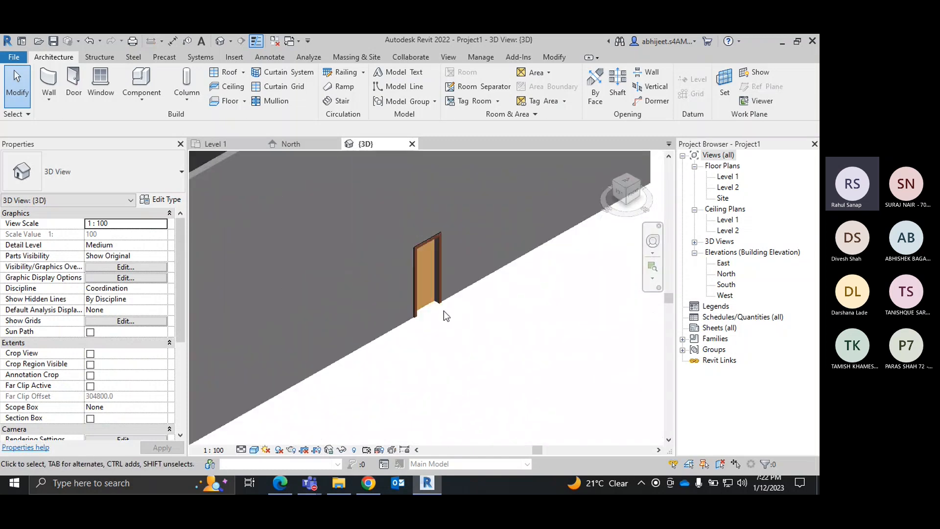
pyautogui.scroll(6, 444, 311)
pyautogui.keyDown('shift'); pyautogui.moveTo(505, 395); pyautogui.dragTo(499, 395, button='middle'); pyautogui.keyUp('shift')
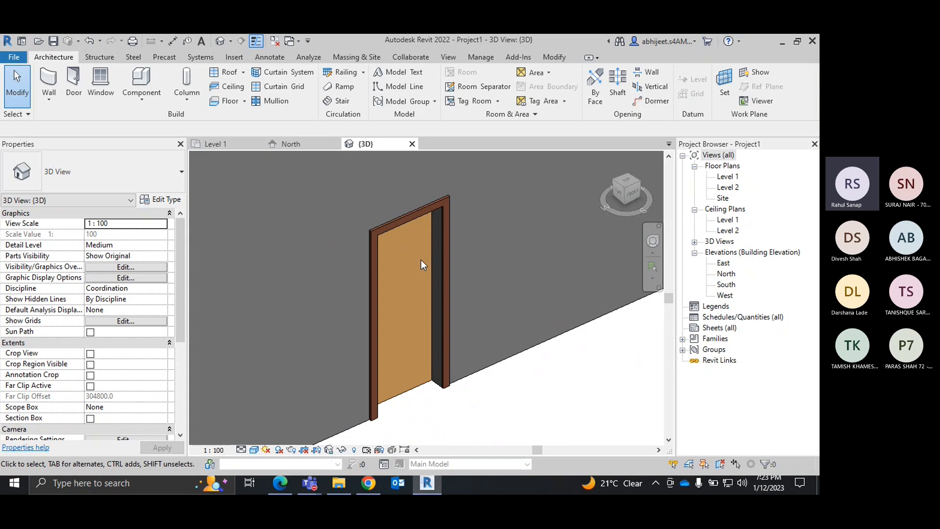
pyautogui.scroll(-5, 441, 321)
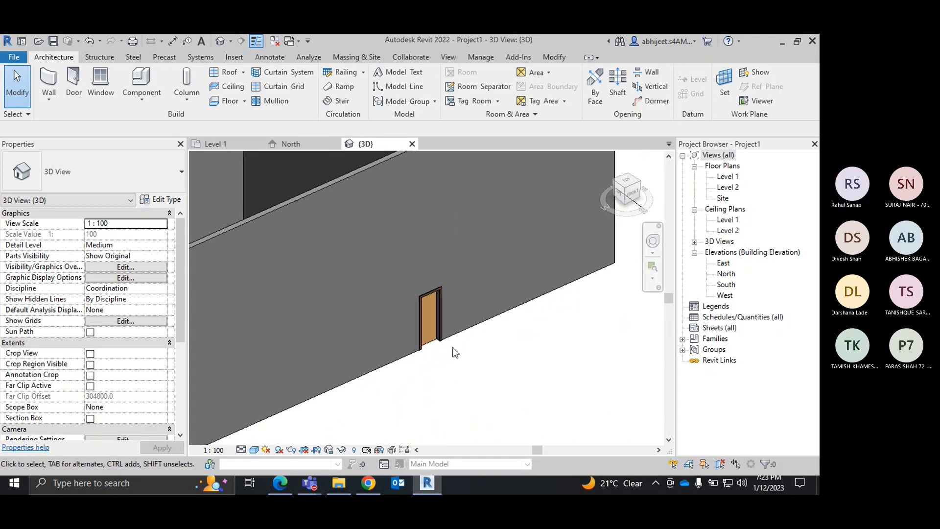
pyautogui.scroll(5, 430, 321)
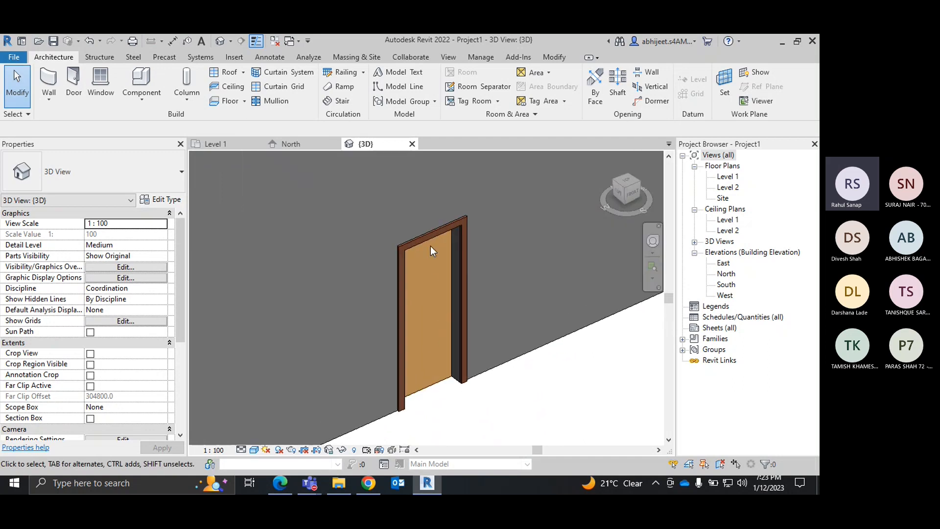
pyautogui.scroll(2, 433, 235)
pyautogui.scroll(-3, 458, 283)
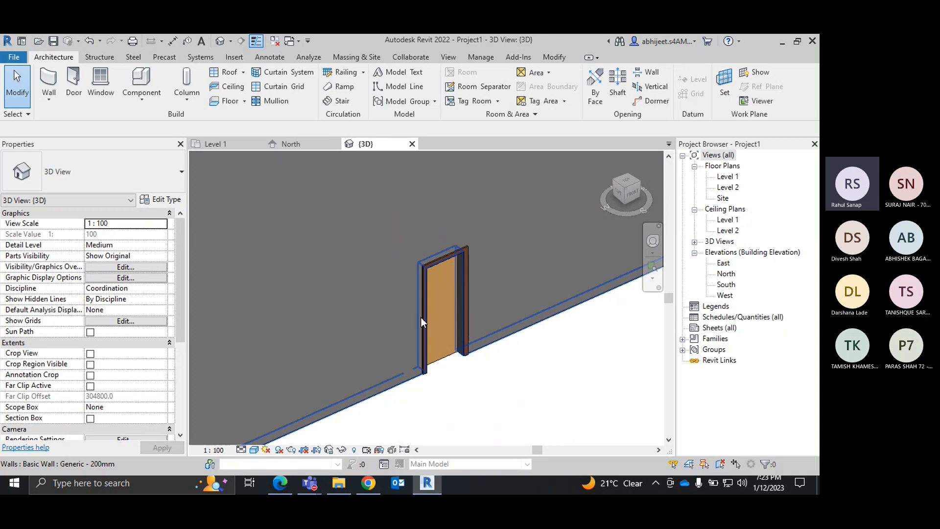
# Step: Switch to Chrome, search for "revit city", open the Revit City website and look through its home page
pyautogui.click(368, 484)
pyautogui.click(168, 69)
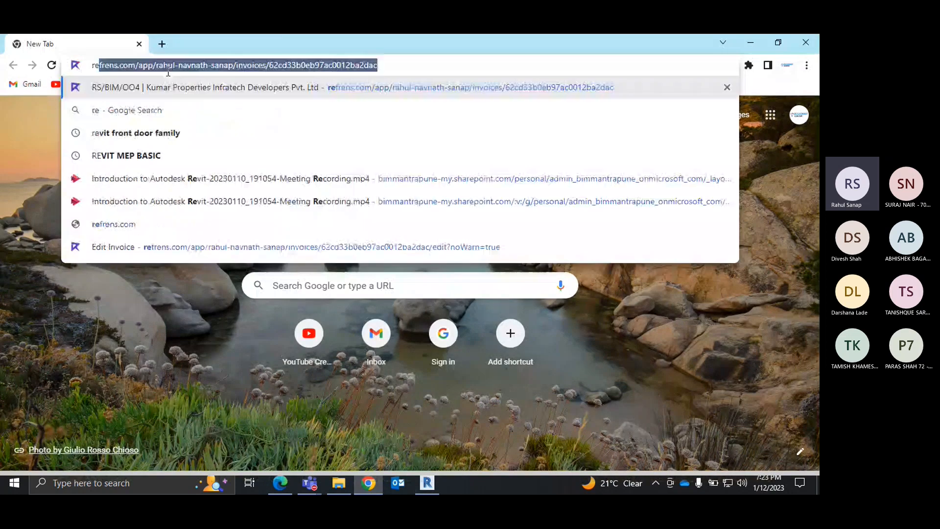
pyautogui.write('revit ')
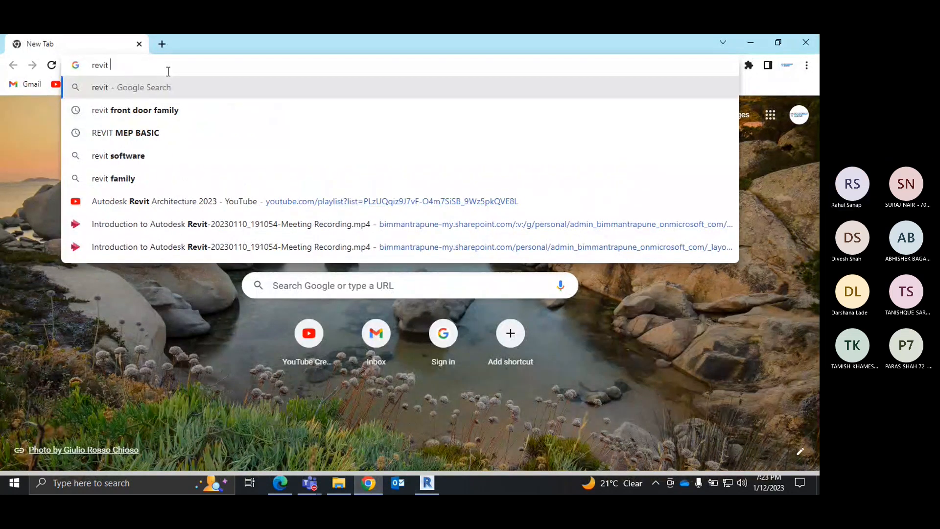
pyautogui.write('city')
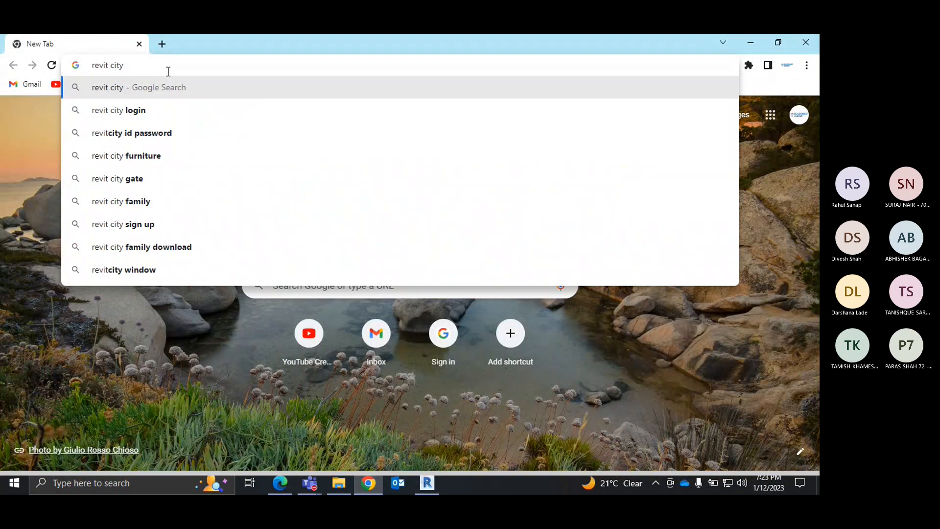
pyautogui.press('Return')
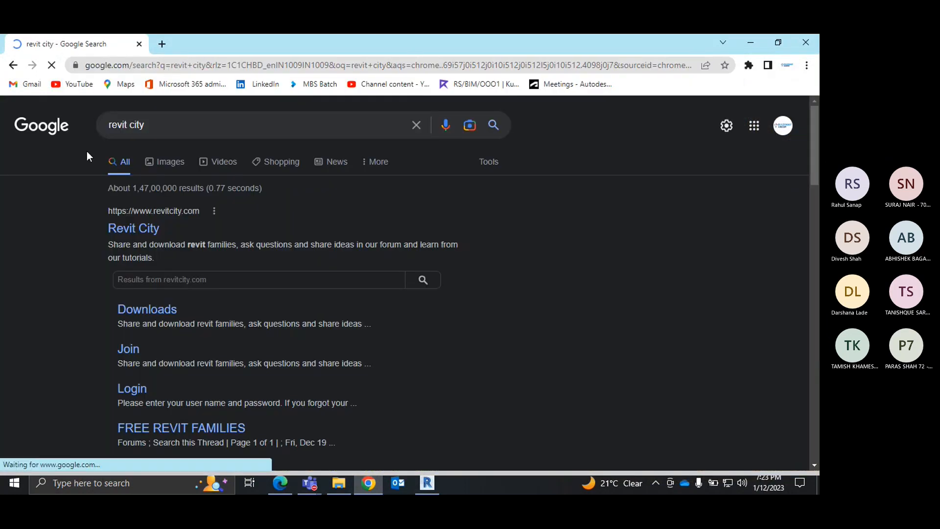
pyautogui.click(146, 229)
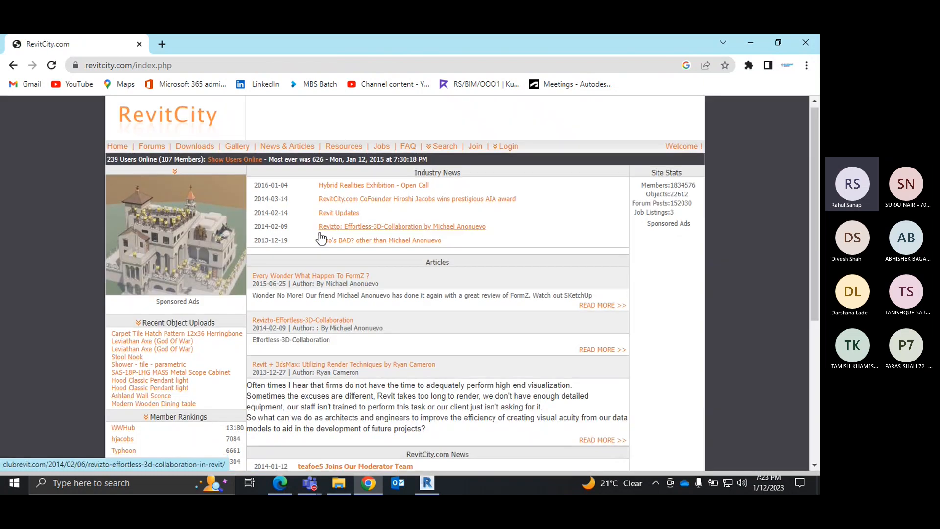
pyautogui.scroll(-6, 345, 317)
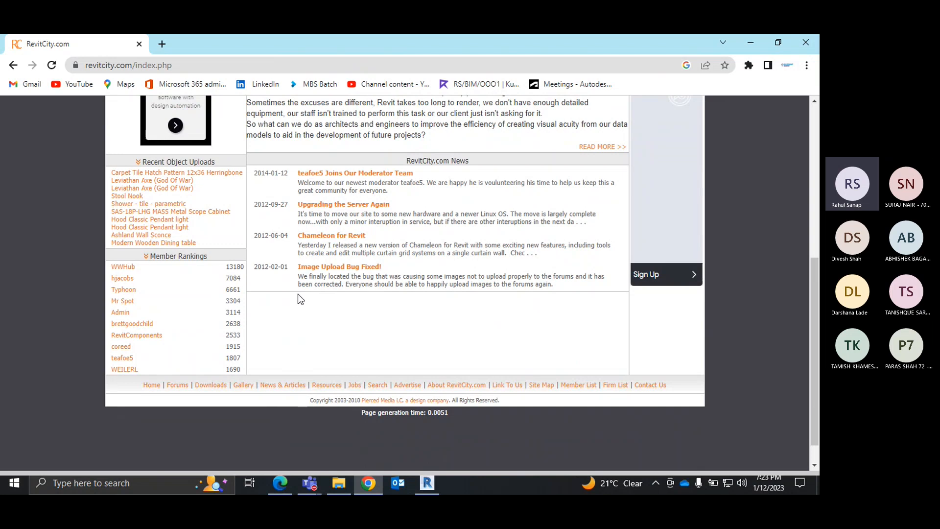
pyautogui.scroll(5, 297, 294)
pyautogui.scroll(2, 308, 307)
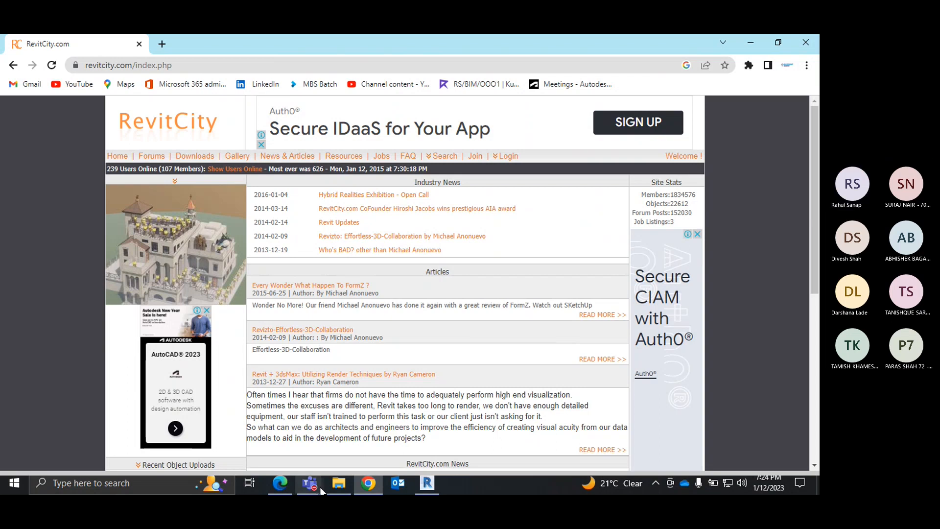
# Step: Switch to the Teams meeting, mute the microphone, turn it back on and minimize the meeting window
pyautogui.moveTo(310, 482)
pyautogui.click(273, 408)
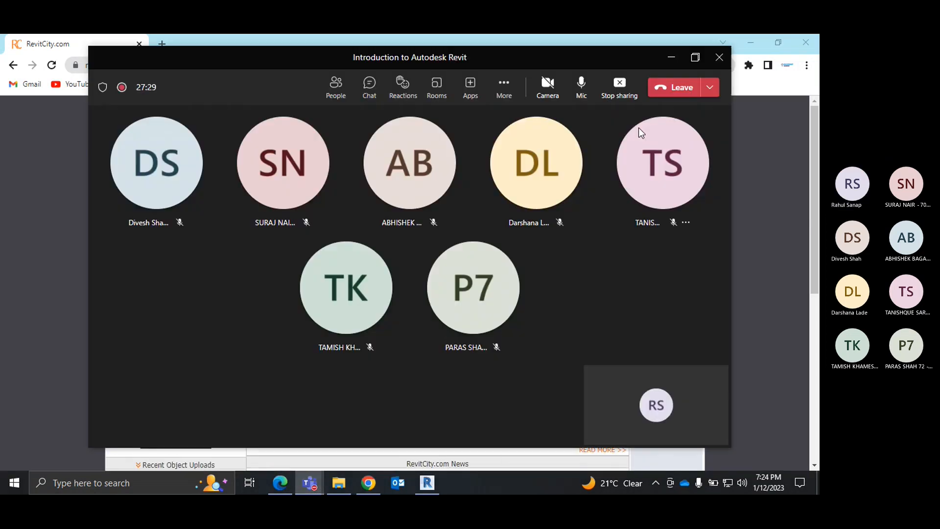
pyautogui.click(581, 83)
pyautogui.moveTo(577, 150)
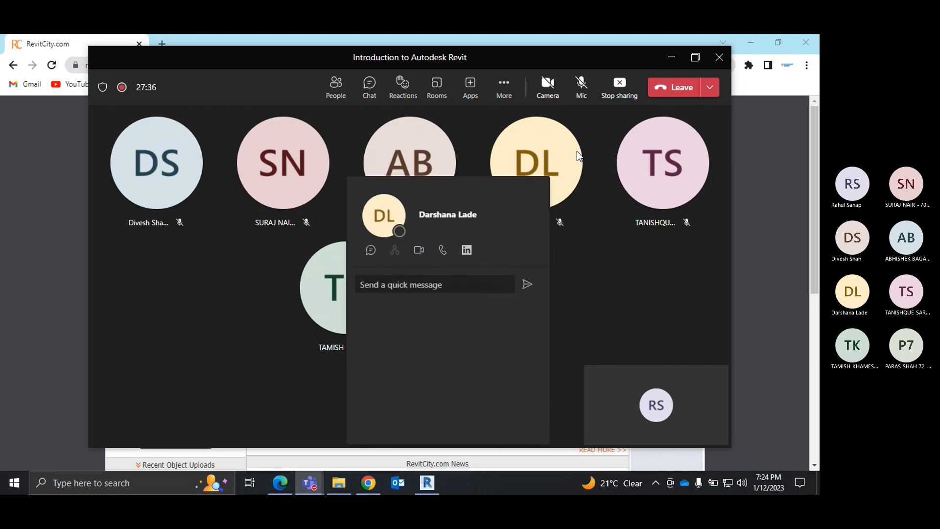
pyautogui.click(581, 85)
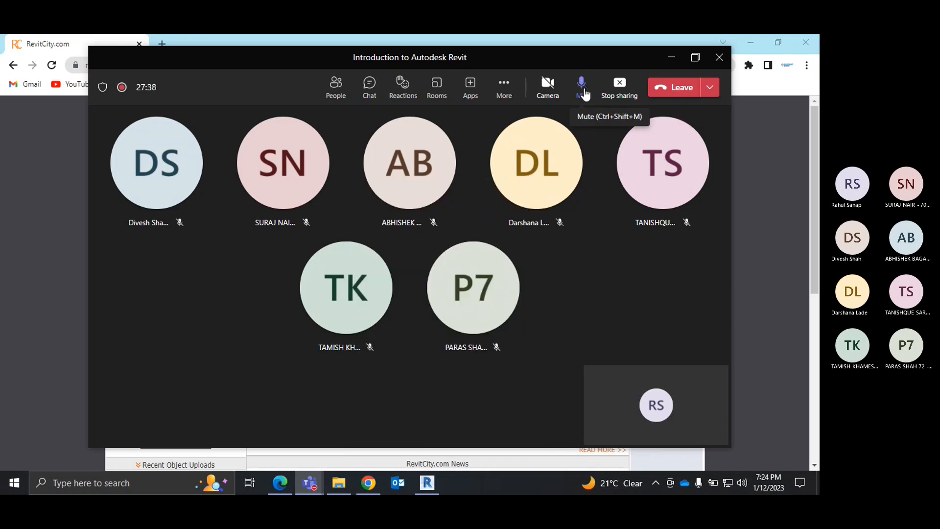
pyautogui.click(671, 57)
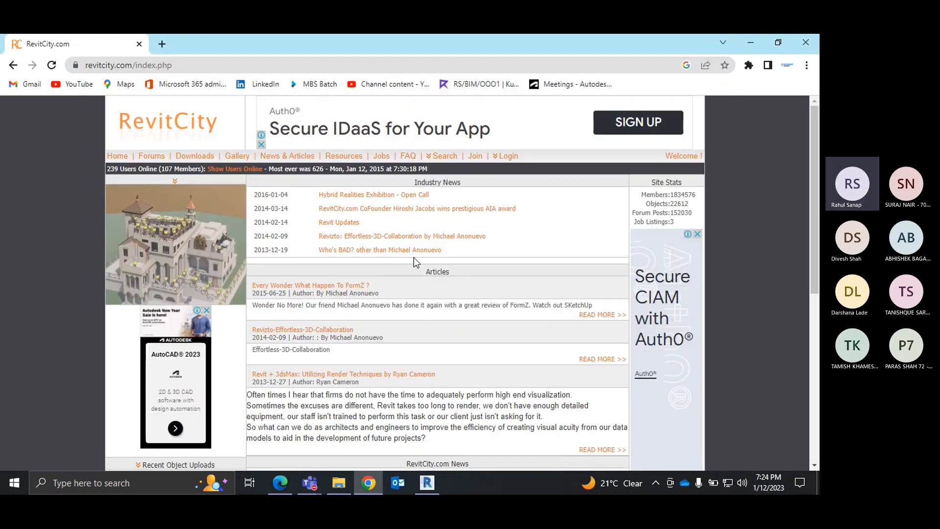
# Step: Search Google for "revit door family" in a new browser tab
pyautogui.click(162, 45)
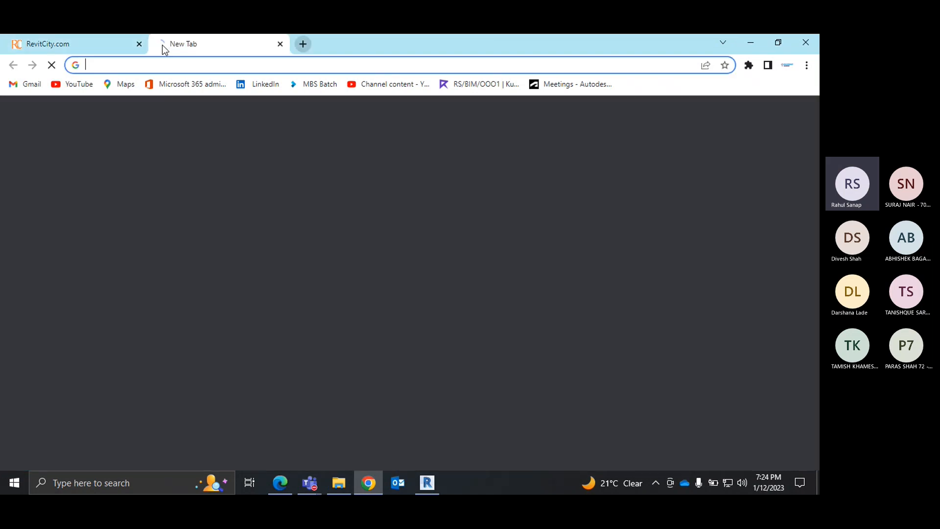
pyautogui.write('revit')
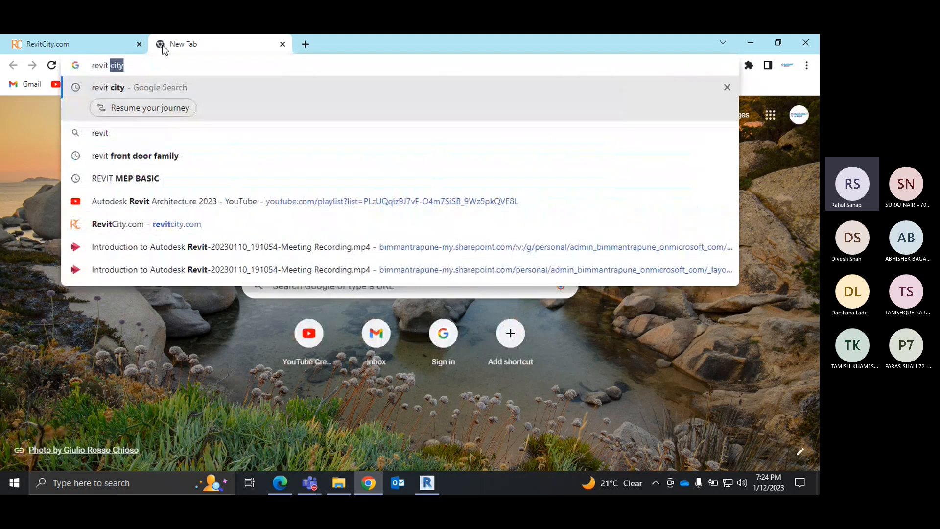
pyautogui.write(' d')
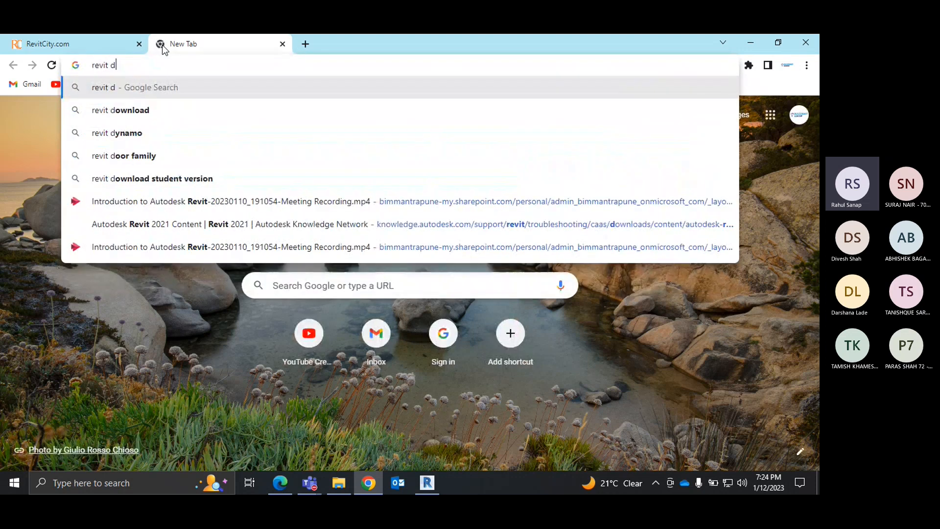
pyautogui.write('oor')
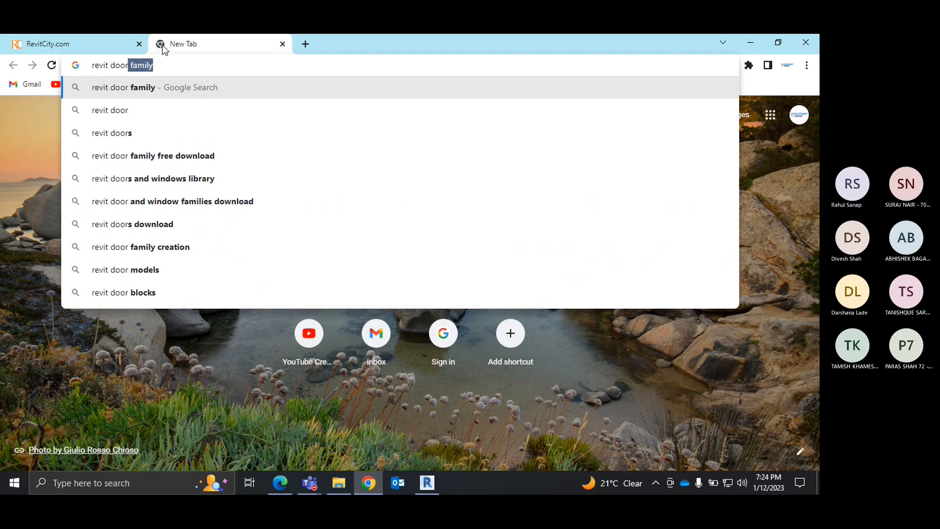
pyautogui.click(158, 92)
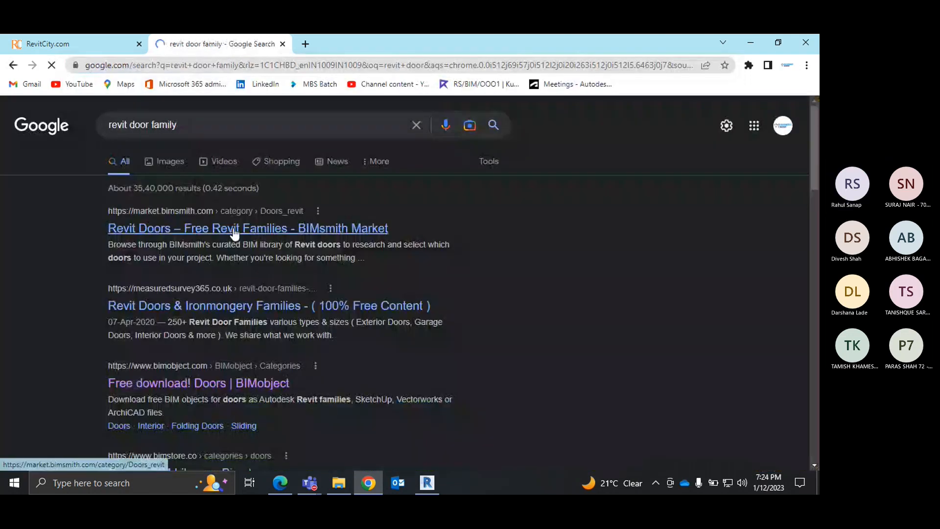
# Step: Open the BIMobject doors page from the search results, look through its downloadable door models and close that browser tab
pyautogui.click(204, 384)
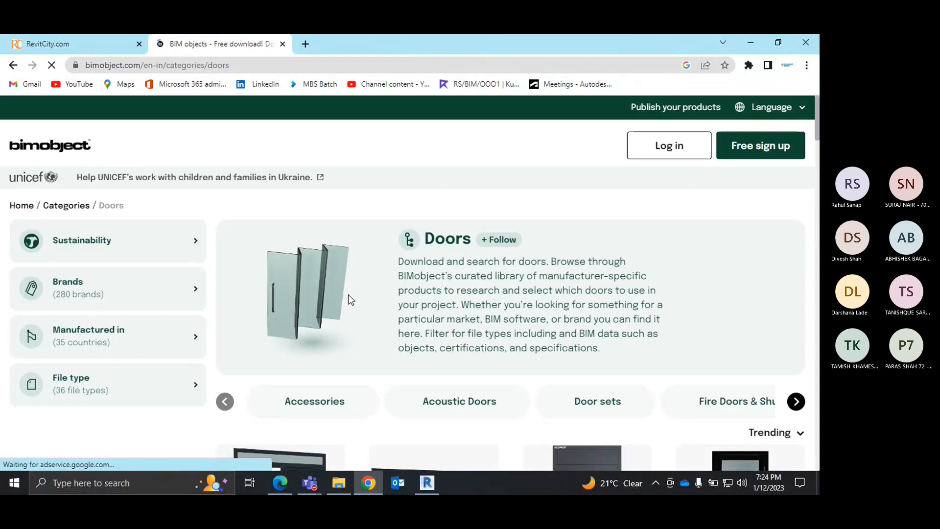
pyautogui.scroll(-4, 348, 295)
pyautogui.scroll(4, 497, 312)
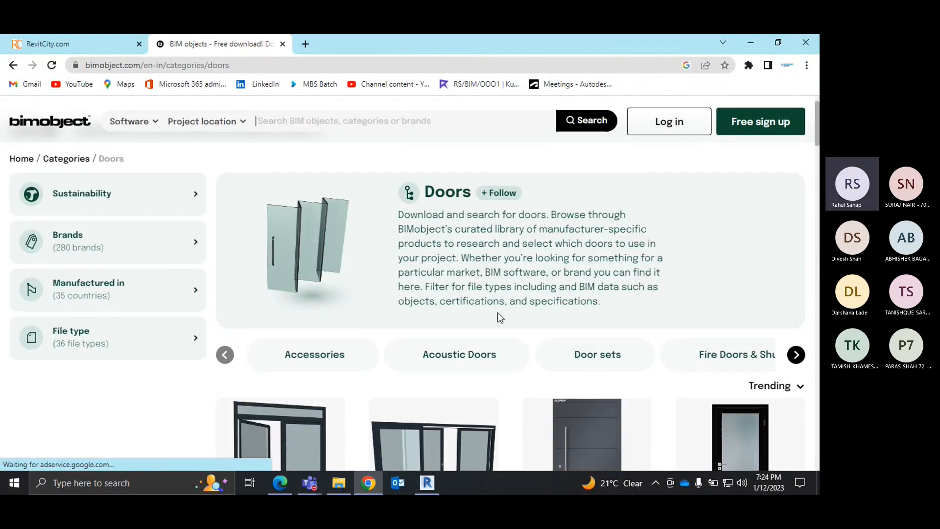
pyautogui.scroll(-5, 499, 317)
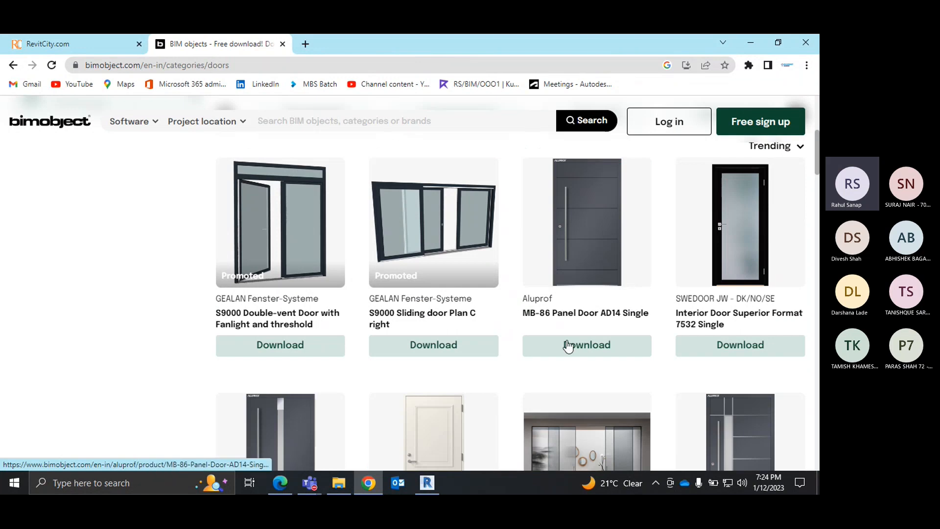
pyautogui.scroll(-2, 592, 294)
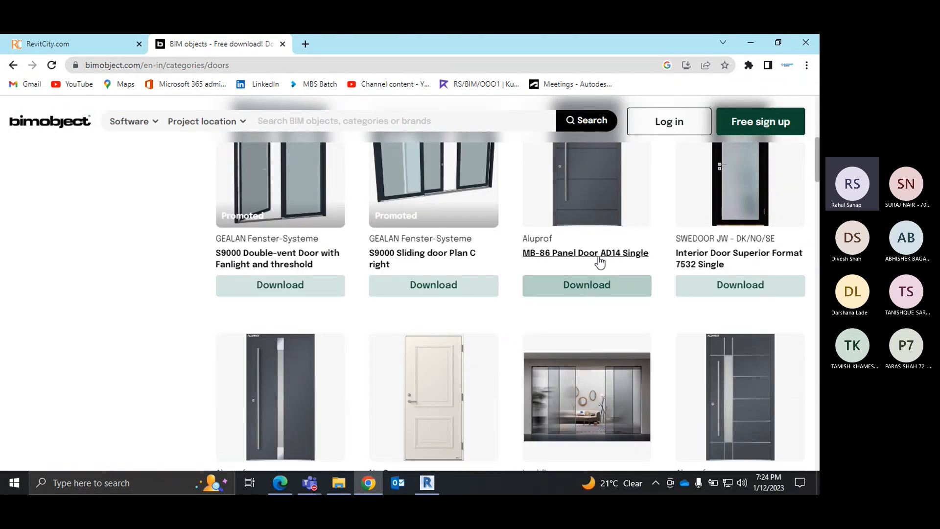
pyautogui.scroll(2, 608, 266)
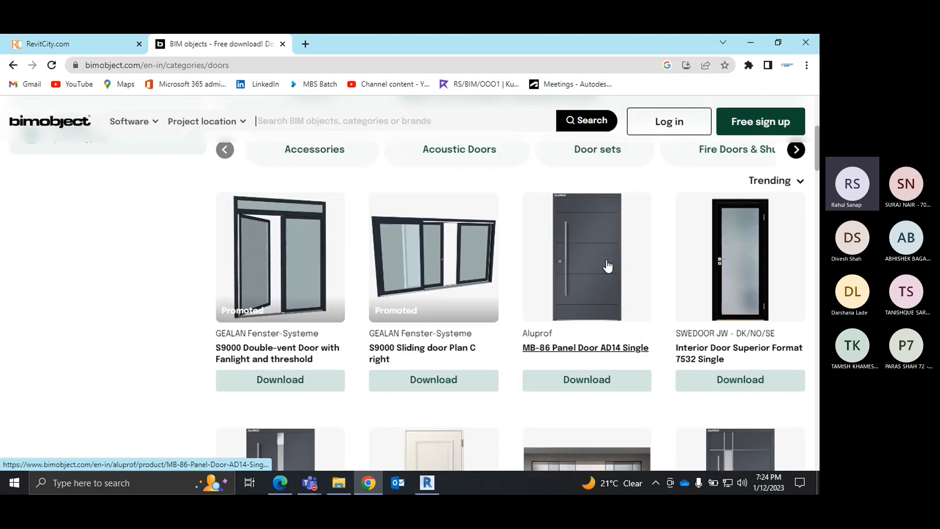
pyautogui.scroll(-6, 444, 261)
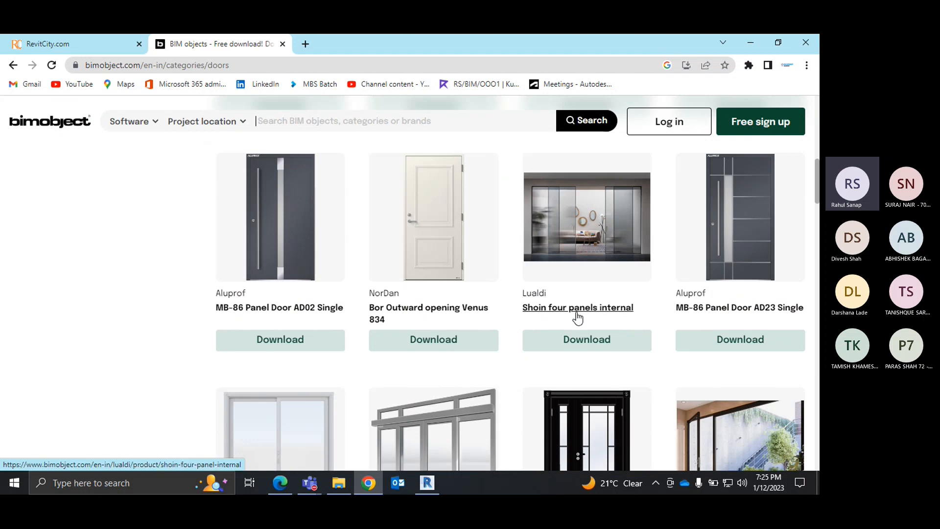
pyautogui.scroll(-3, 575, 316)
pyautogui.scroll(-2, 630, 287)
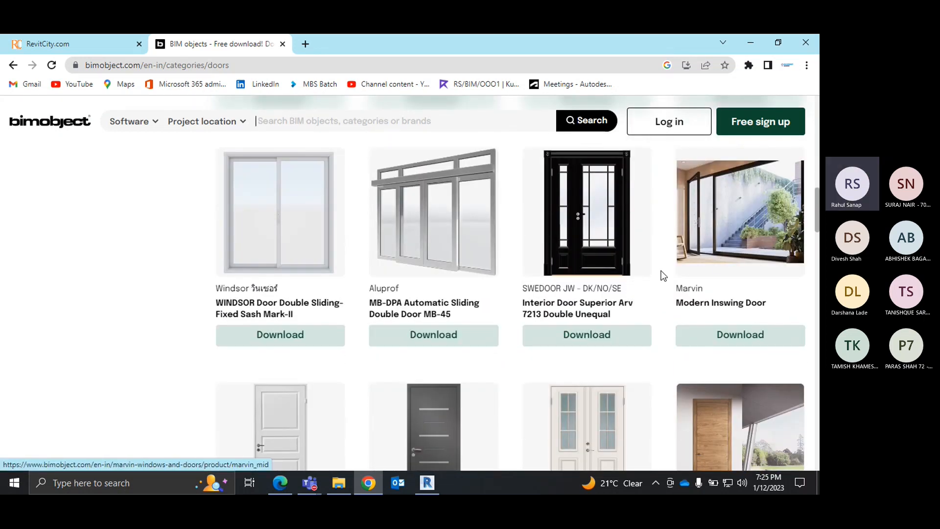
pyautogui.scroll(-6, 527, 317)
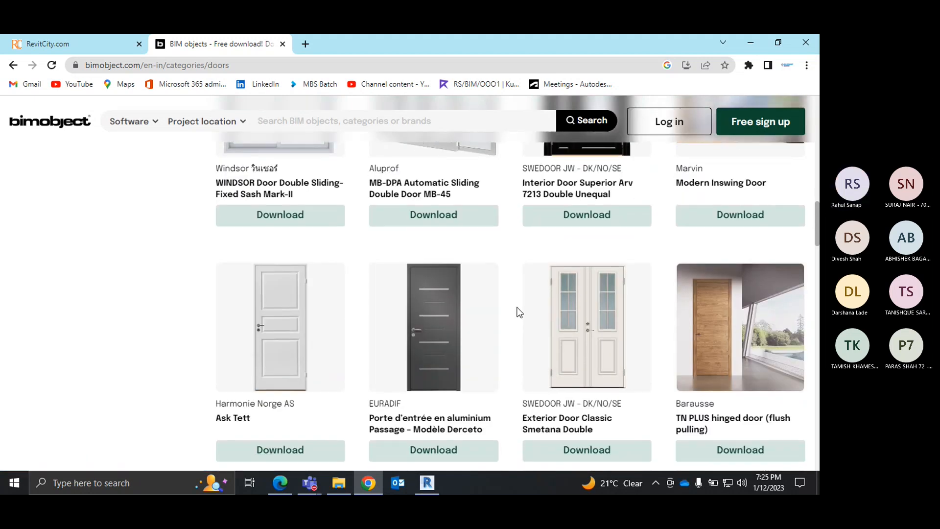
pyautogui.scroll(-2, 559, 313)
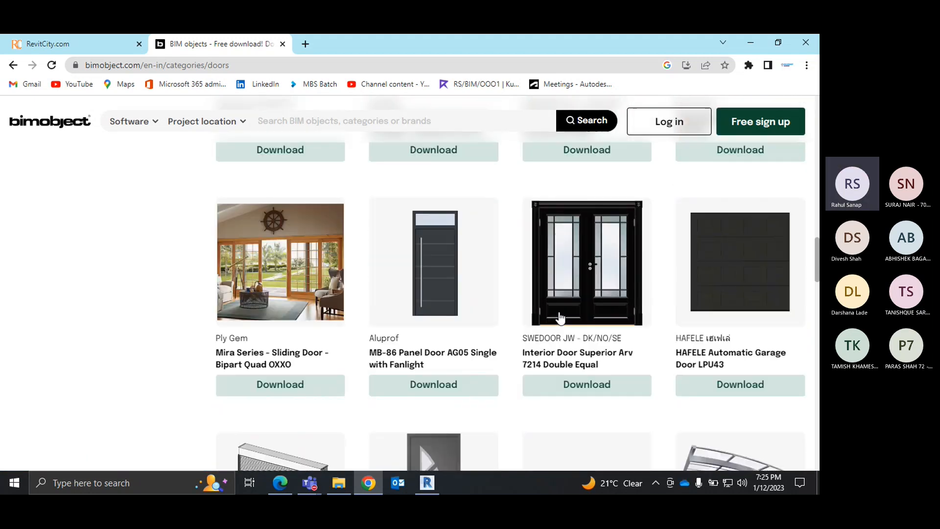
pyautogui.scroll(-2, 578, 318)
pyautogui.scroll(2, 581, 323)
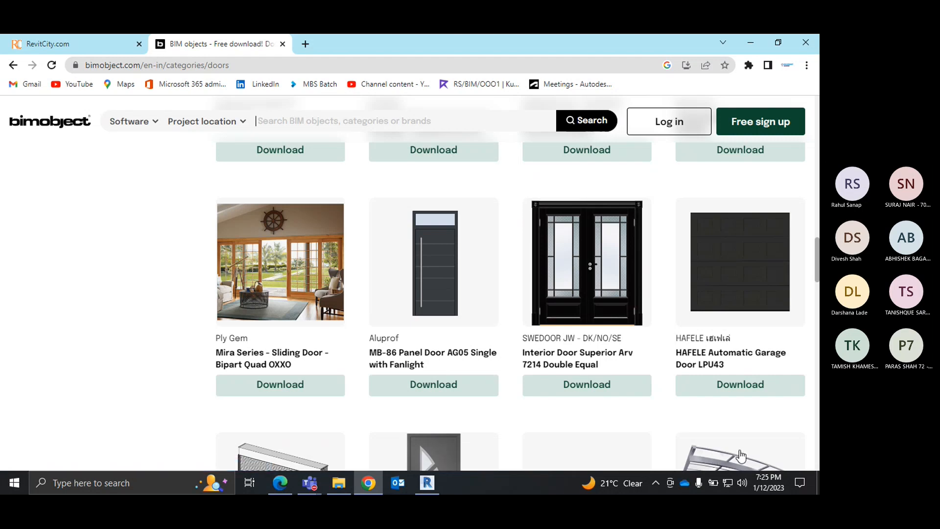
pyautogui.click(283, 44)
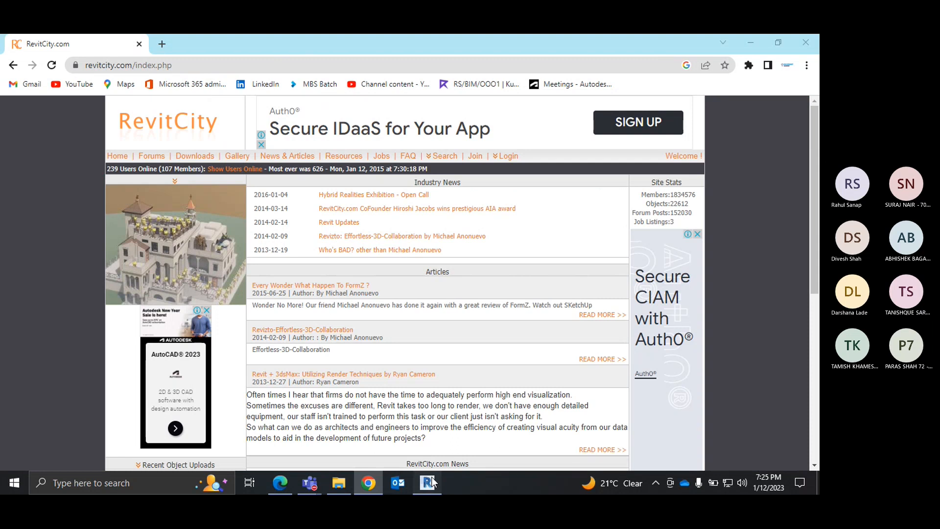
# Step: Switch to Revit and bring up the Level 1 floor plan around the door in the south wall
pyautogui.click(430, 479)
pyautogui.scroll(-3, 320, 195)
pyautogui.click(215, 144)
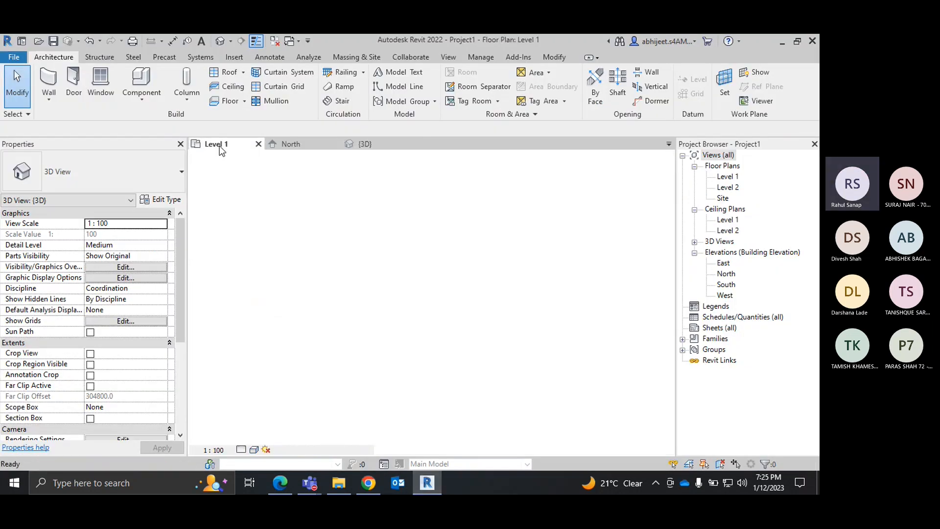
pyautogui.scroll(-2, 428, 323)
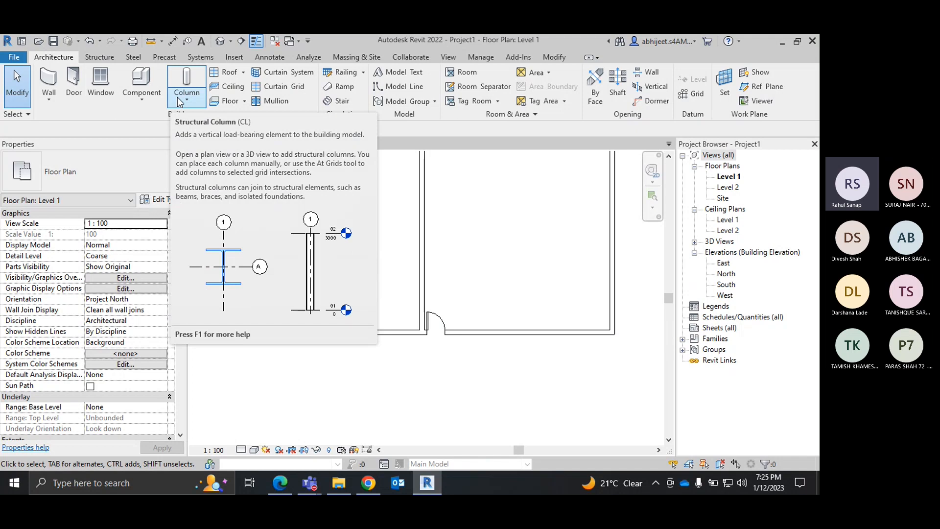
# Step: Start the Door command and open the Load Family dialog
pyautogui.click(73, 89)
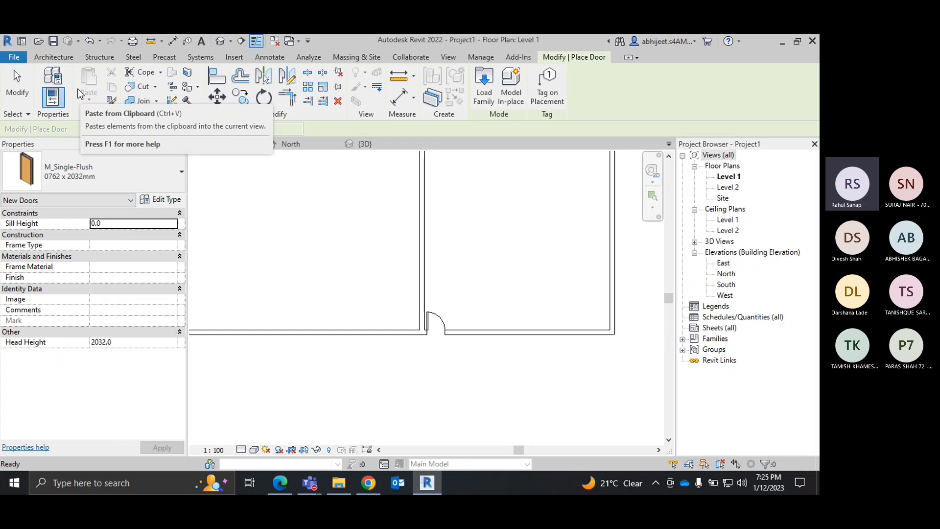
pyautogui.click(69, 59)
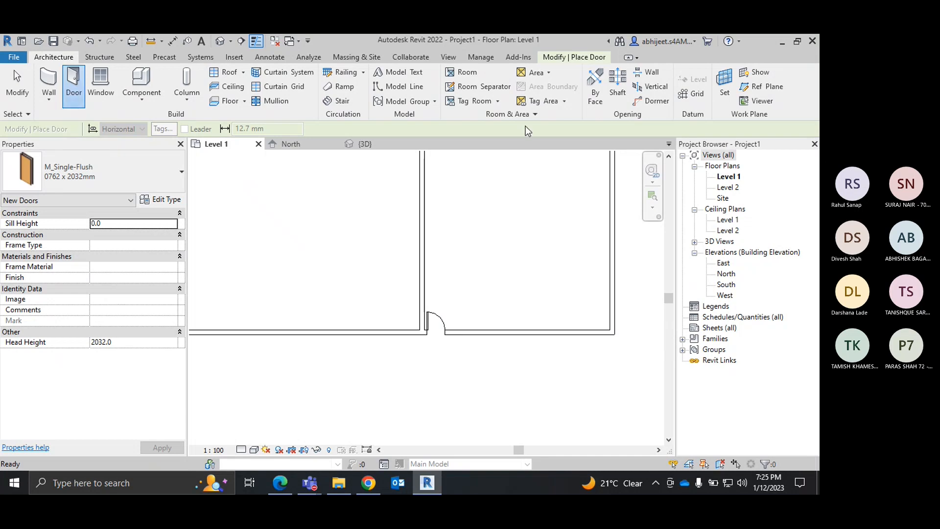
pyautogui.click(556, 58)
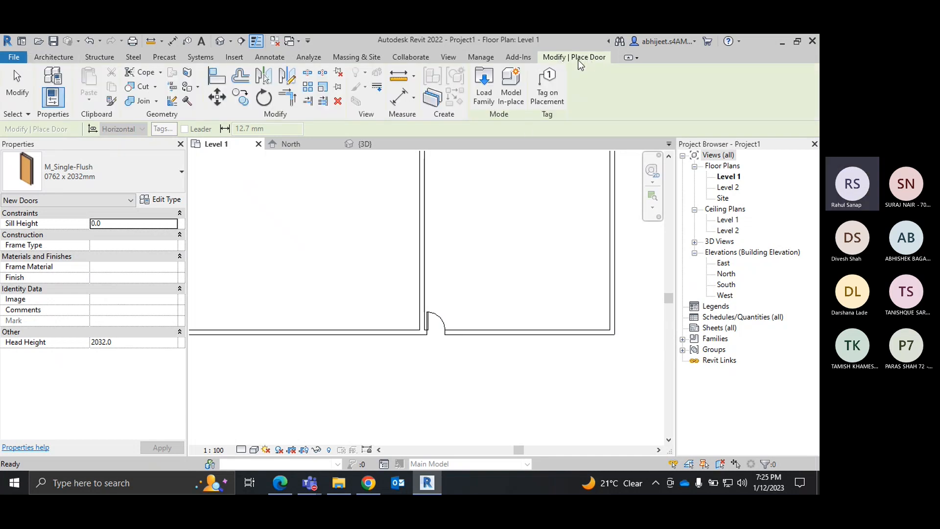
pyautogui.click(488, 93)
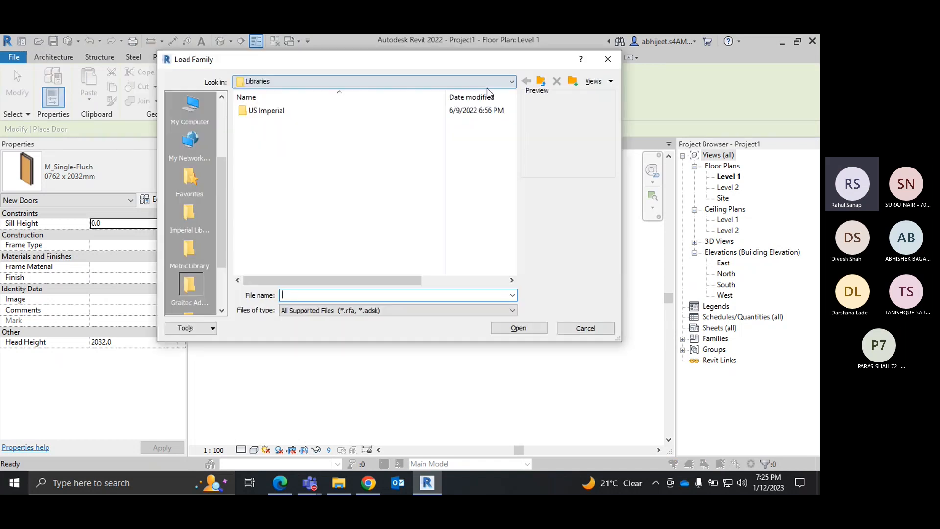
# Step: Go up from the default Libraries folder to the ProgramData folder in the Load Family dialog
pyautogui.click(540, 81)
pyautogui.click(541, 82)
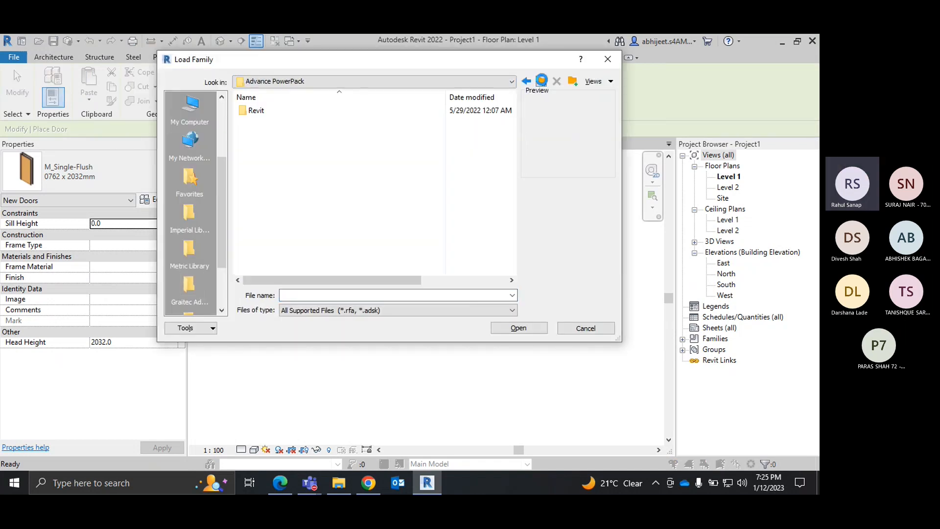
pyautogui.click(541, 81)
pyautogui.click(541, 82)
pyautogui.click(540, 80)
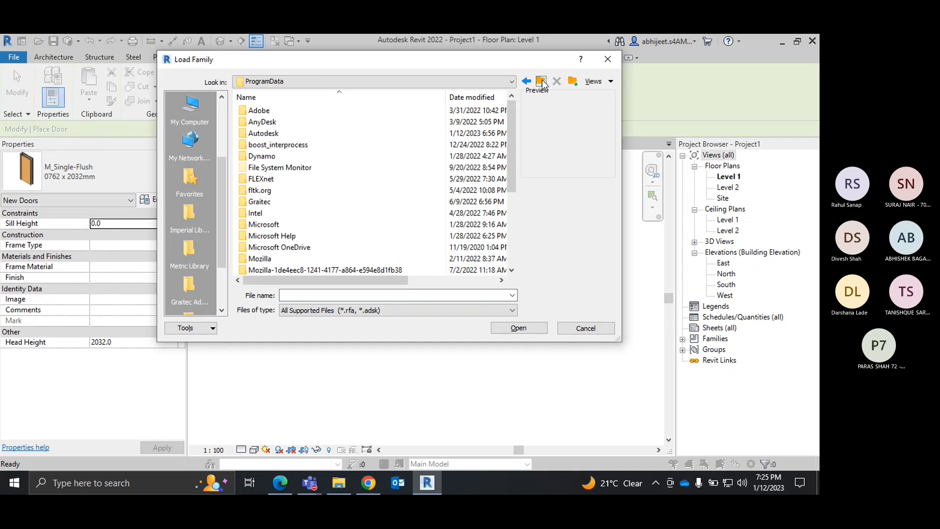
pyautogui.click(541, 81)
pyautogui.doubleClick(287, 203)
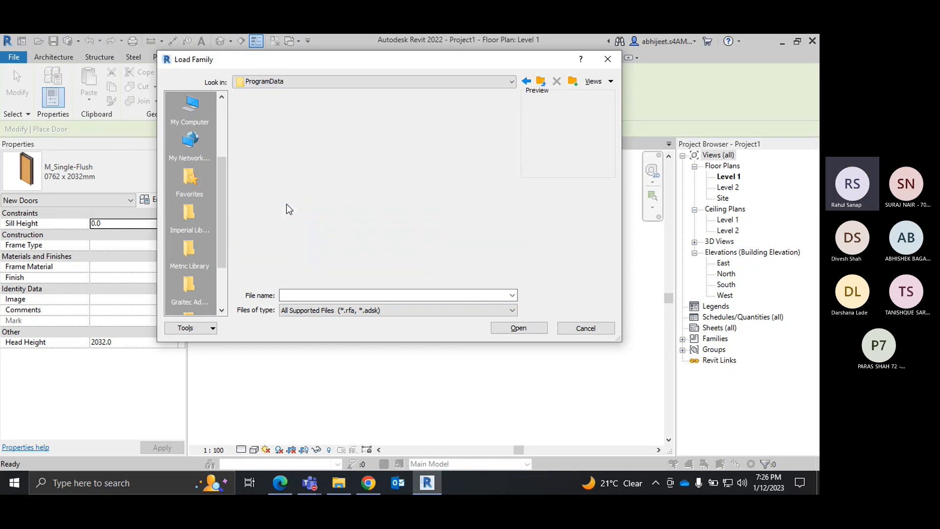
pyautogui.scroll(1, 289, 215)
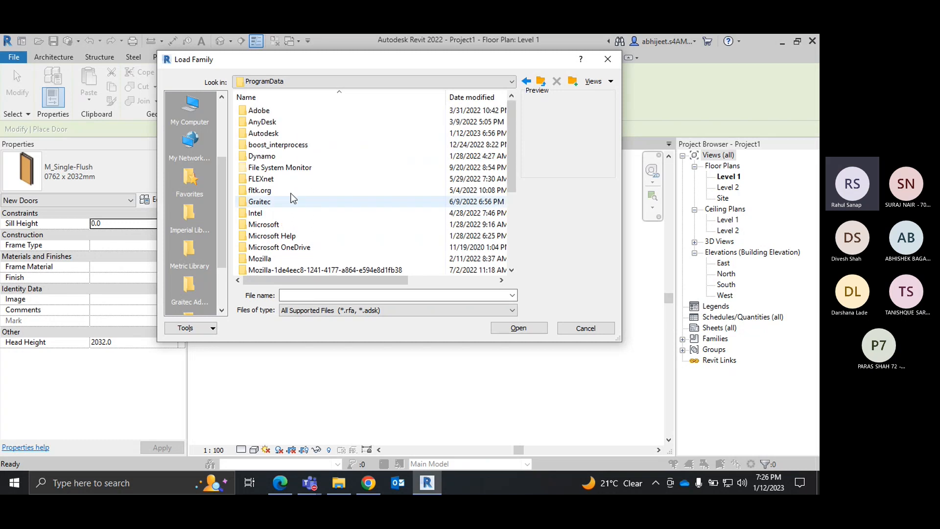
# Step: Browse from ProgramData into the Autodesk, RVT 2022, Libraries, English, US folder
pyautogui.doubleClick(291, 133)
pyautogui.scroll(-2, 292, 138)
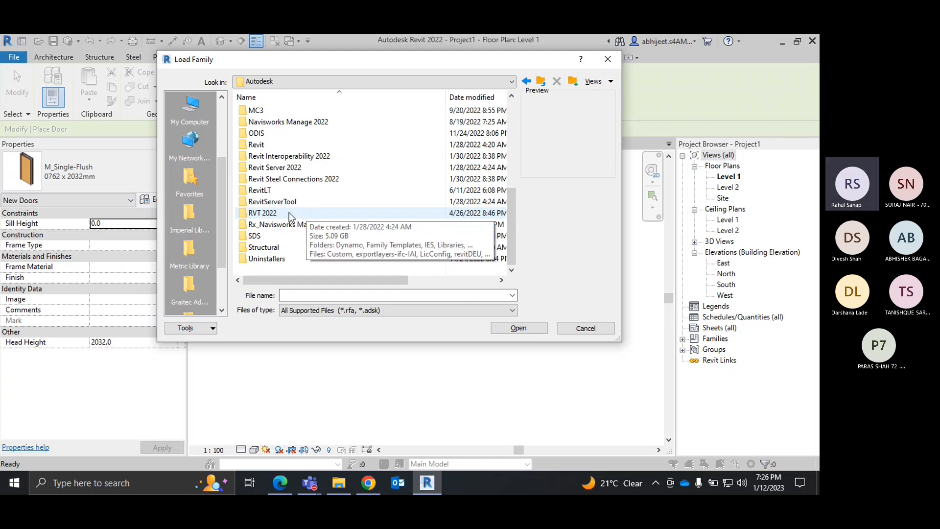
pyautogui.doubleClick(258, 213)
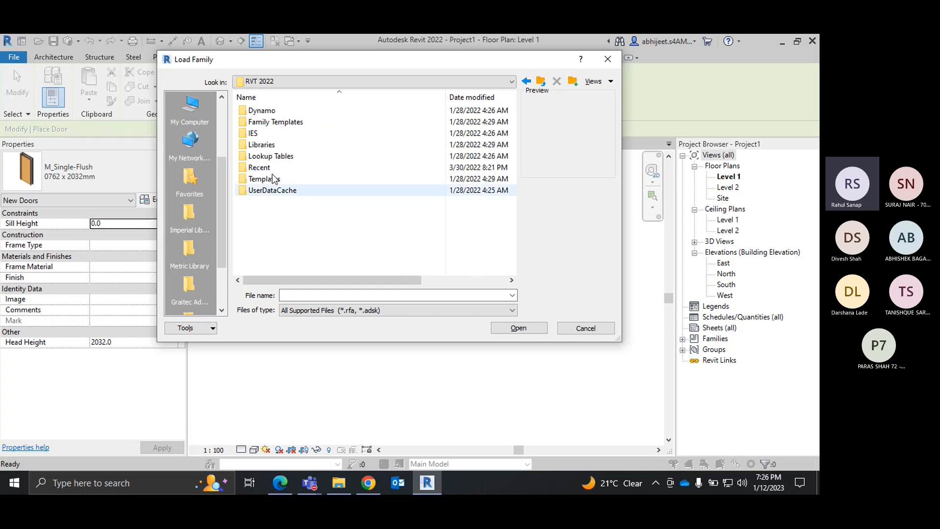
pyautogui.doubleClick(289, 145)
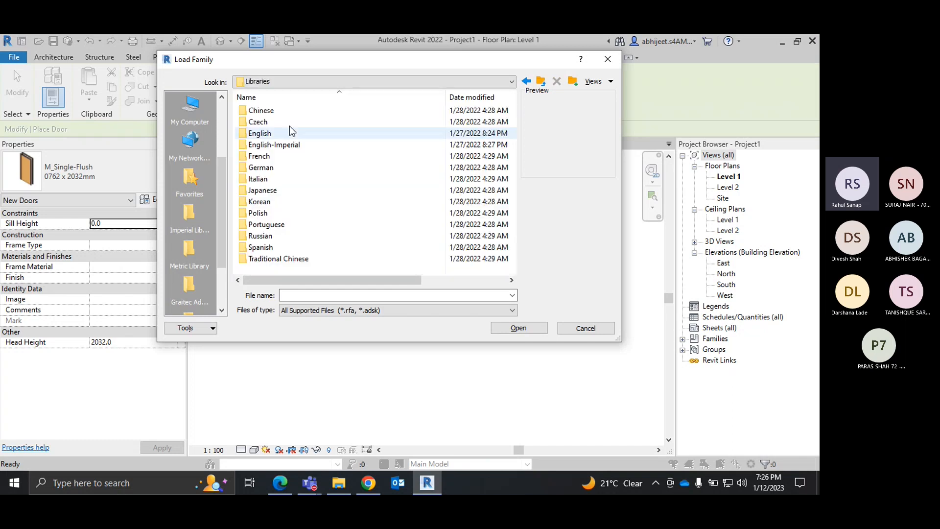
pyautogui.doubleClick(290, 134)
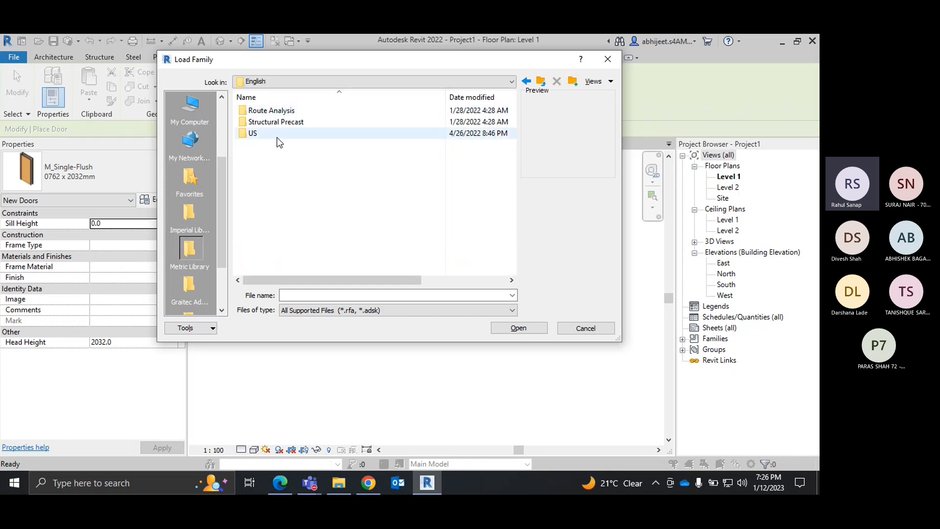
pyautogui.doubleClick(277, 135)
# Step: Look through the family category folders in the US library and open the Doors folder
pyautogui.scroll(-1, 281, 166)
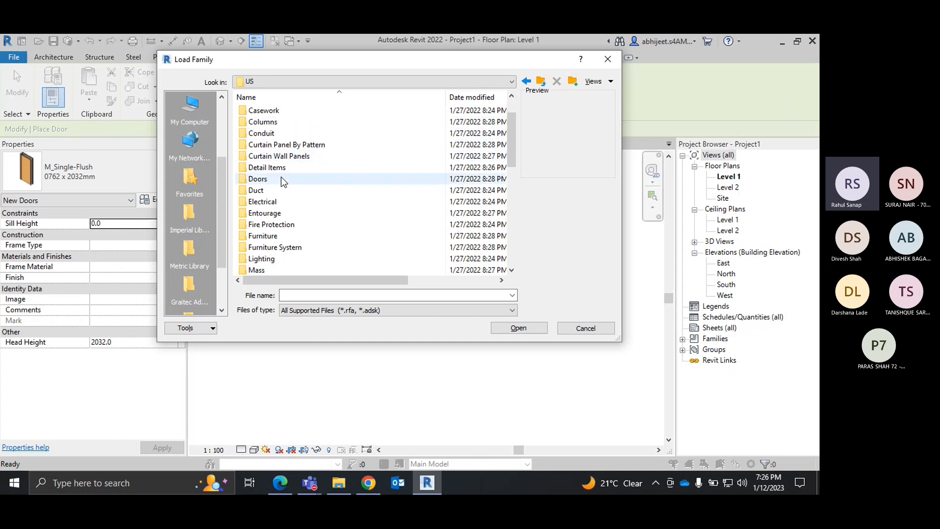
pyautogui.scroll(-5, 278, 211)
pyautogui.scroll(-3, 280, 237)
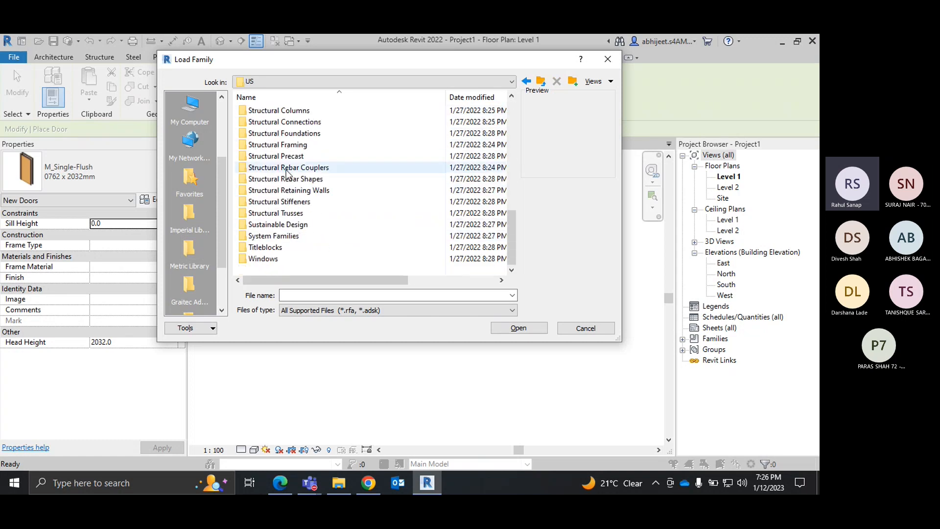
pyautogui.scroll(3, 283, 238)
pyautogui.scroll(1, 293, 143)
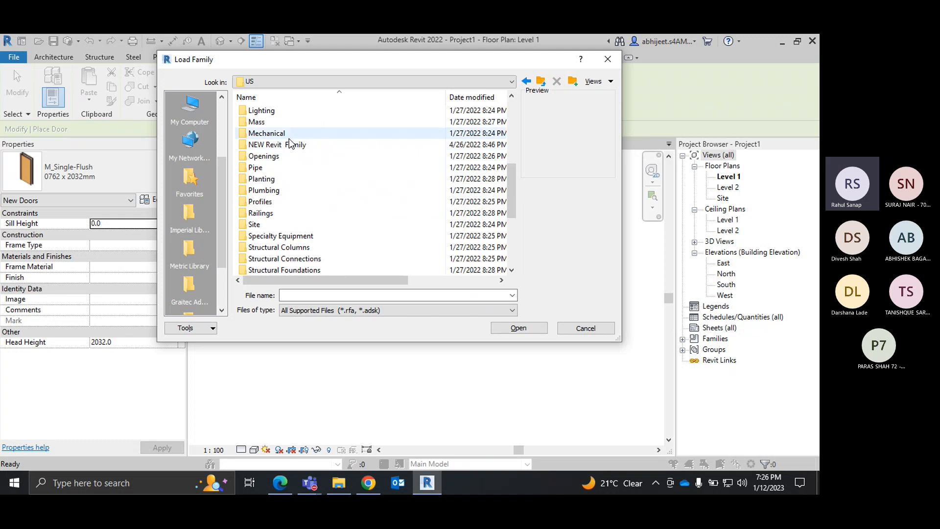
pyautogui.scroll(2, 286, 162)
pyautogui.scroll(3, 283, 147)
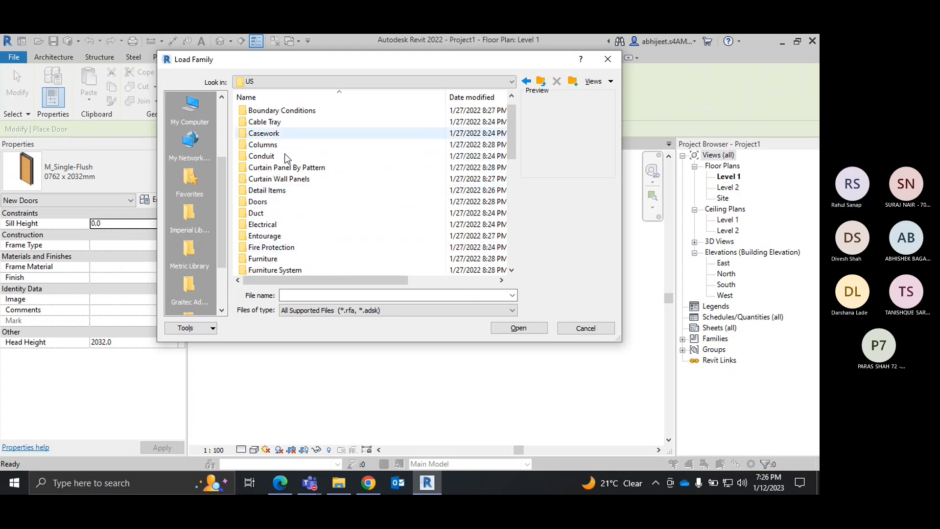
pyautogui.doubleClick(278, 201)
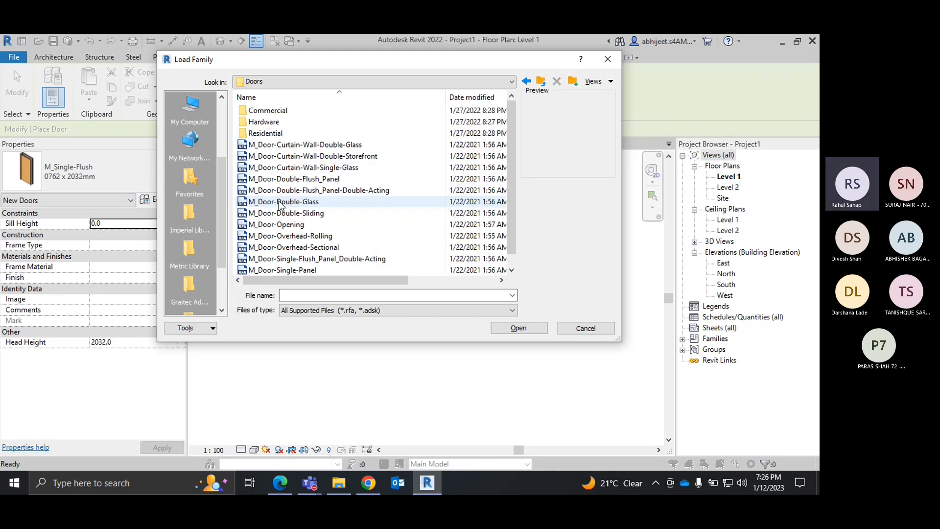
# Step: Preview the curtain-wall, double, single-panel, overhead and opening door families in the Doors folder
pyautogui.click(309, 146)
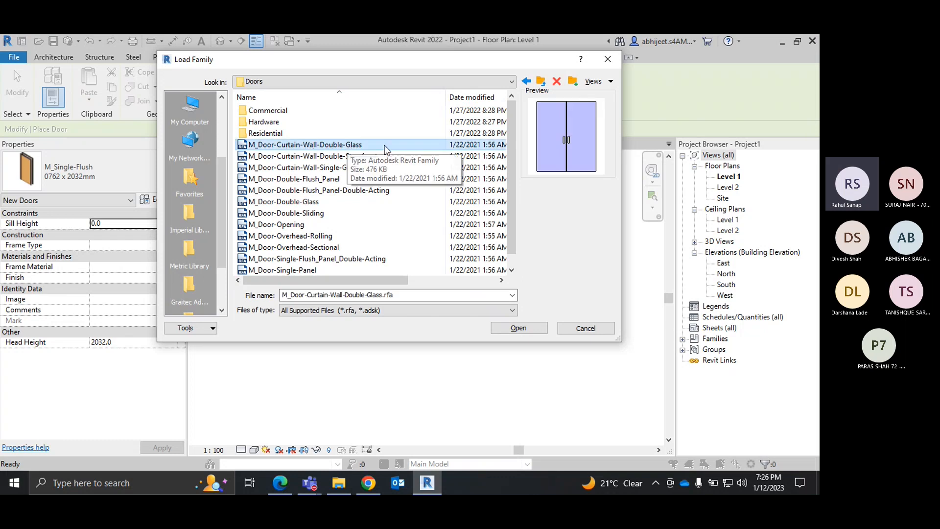
pyautogui.click(321, 157)
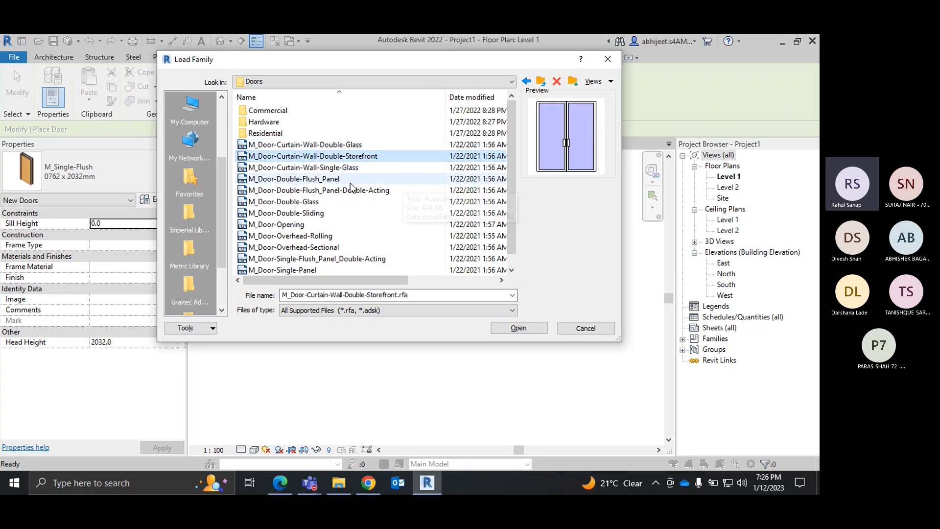
pyautogui.click(299, 179)
pyautogui.click(275, 204)
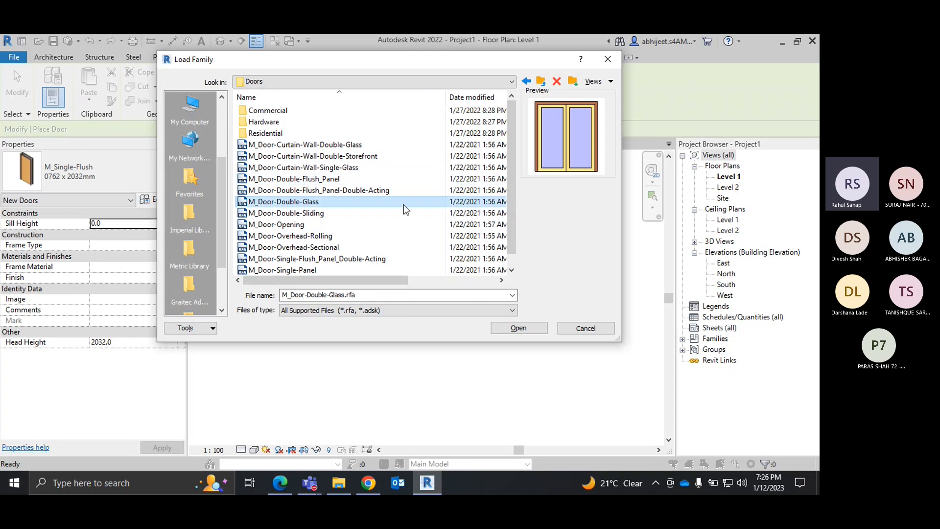
pyautogui.click(302, 259)
pyautogui.click(304, 270)
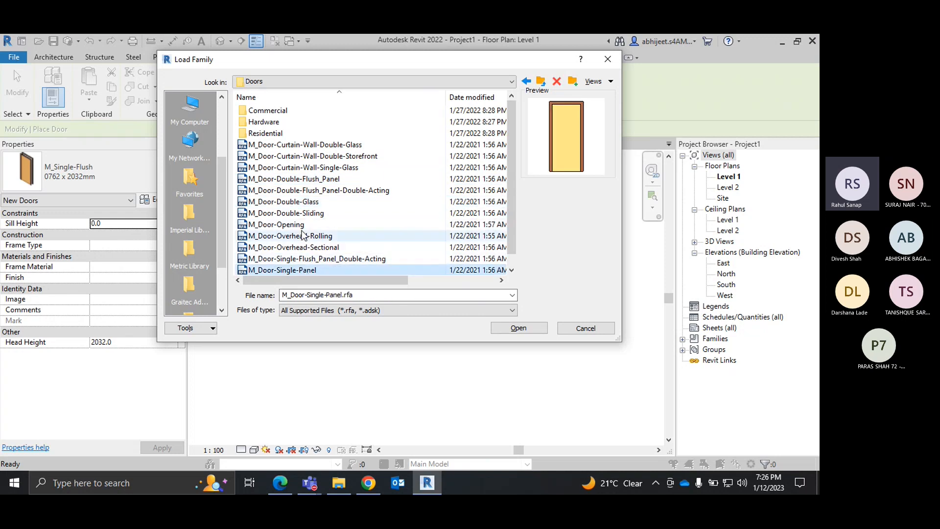
pyautogui.click(312, 247)
pyautogui.click(291, 224)
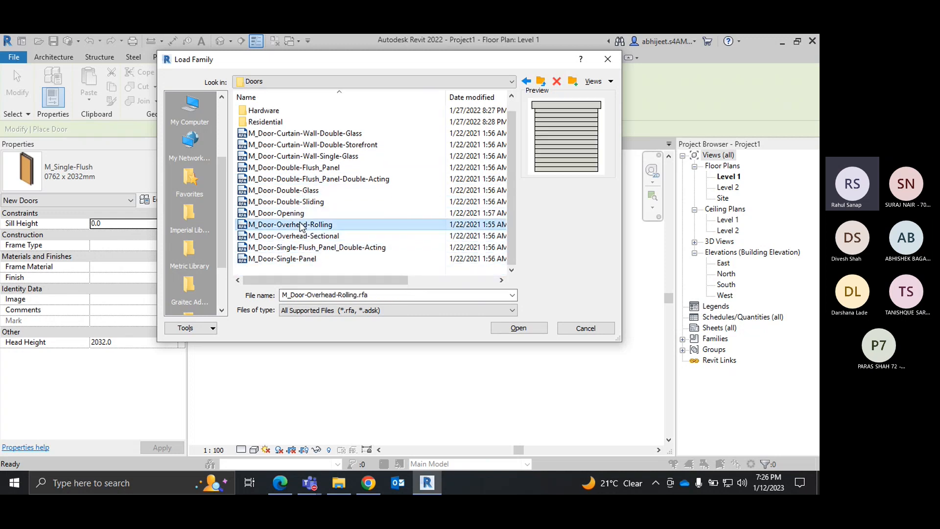
pyautogui.click(277, 213)
pyautogui.scroll(1, 319, 173)
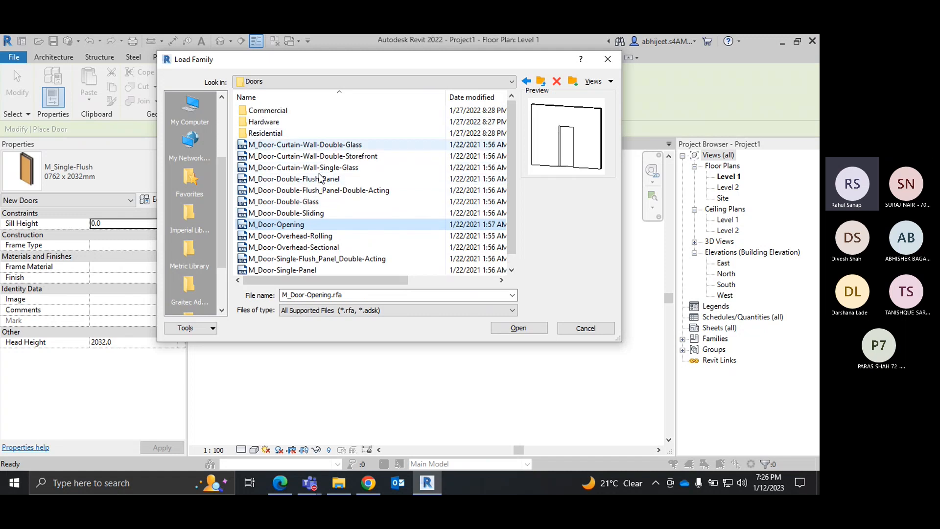
# Step: Open the Residential doors folder and preview its exterior double, side-lite and single-entry door families
pyautogui.doubleClick(265, 133)
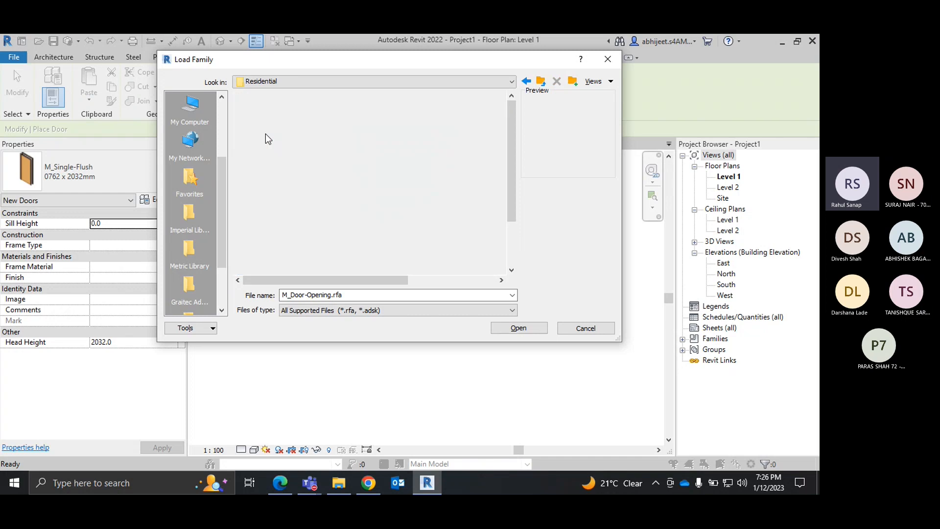
pyautogui.click(303, 110)
pyautogui.click(333, 123)
pyautogui.click(337, 133)
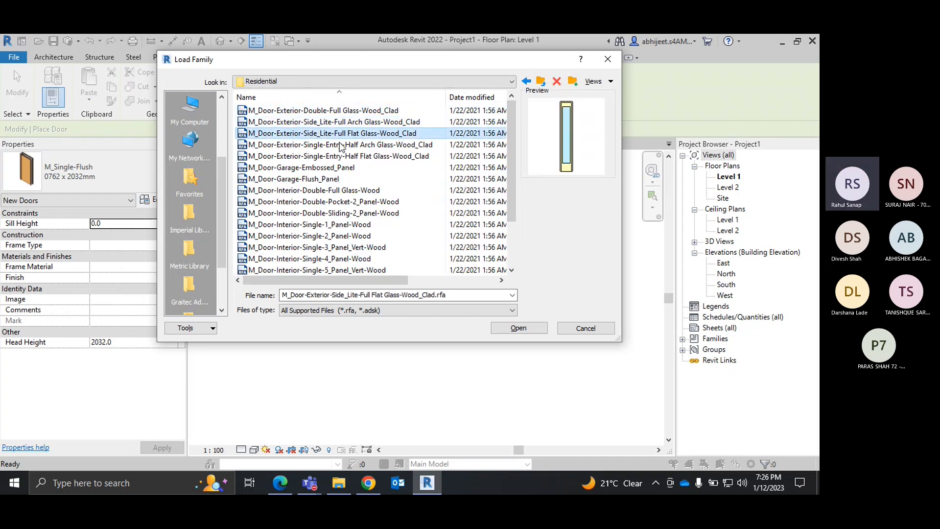
pyautogui.click(337, 145)
pyautogui.click(338, 156)
# Step: Preview the garage and interior door families in the Residential folder, through to the single pocket door
pyautogui.click(338, 168)
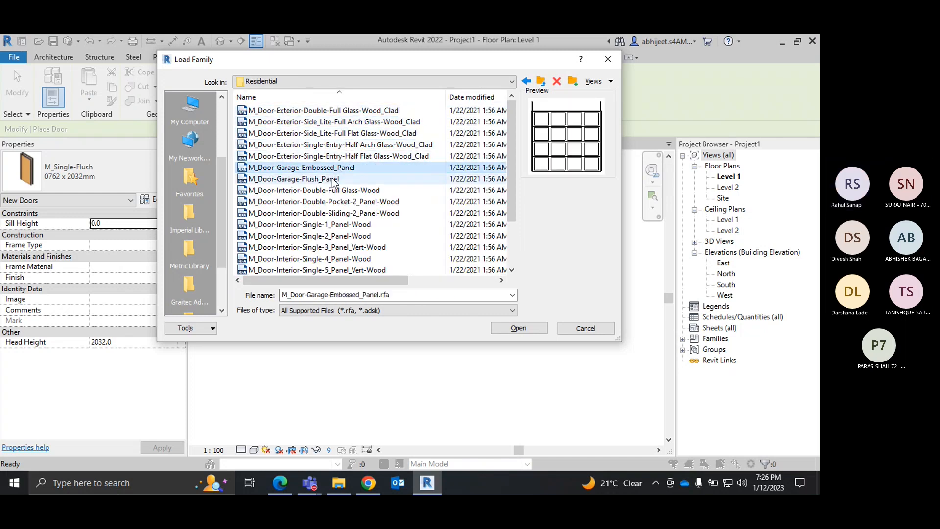
pyautogui.click(342, 179)
pyautogui.click(349, 190)
pyautogui.click(358, 202)
pyautogui.click(361, 214)
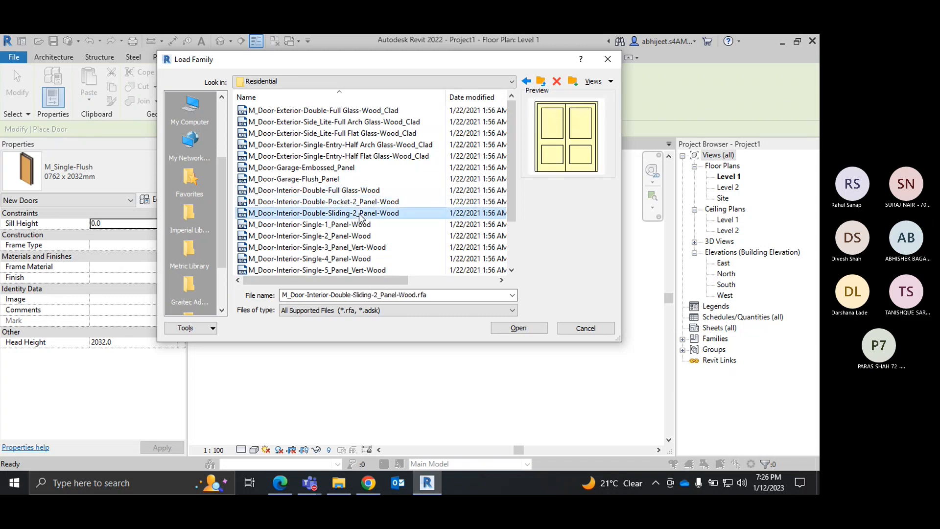
pyautogui.click(361, 225)
pyautogui.click(362, 236)
pyautogui.click(364, 247)
pyautogui.click(364, 270)
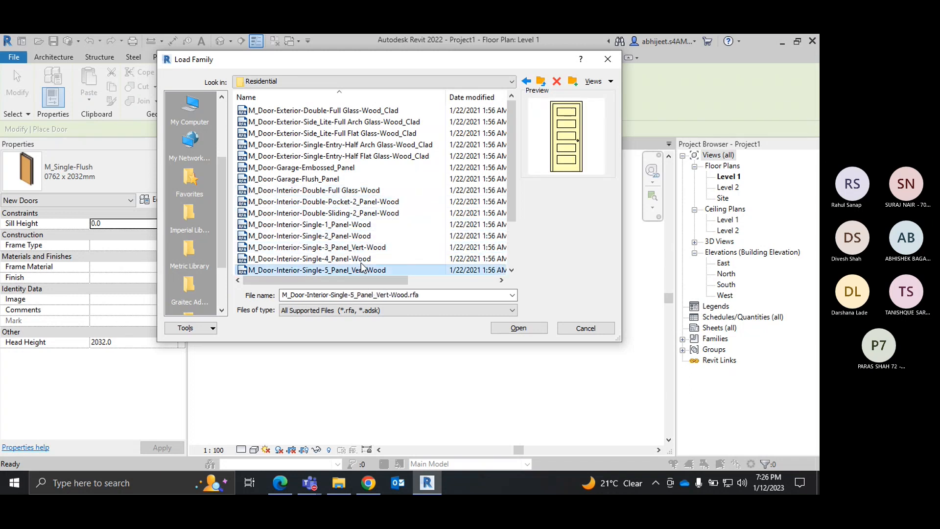
pyautogui.scroll(-2, 361, 245)
pyautogui.press('Down')
pyautogui.press('Down')
pyautogui.press('Down')
pyautogui.press('Down')
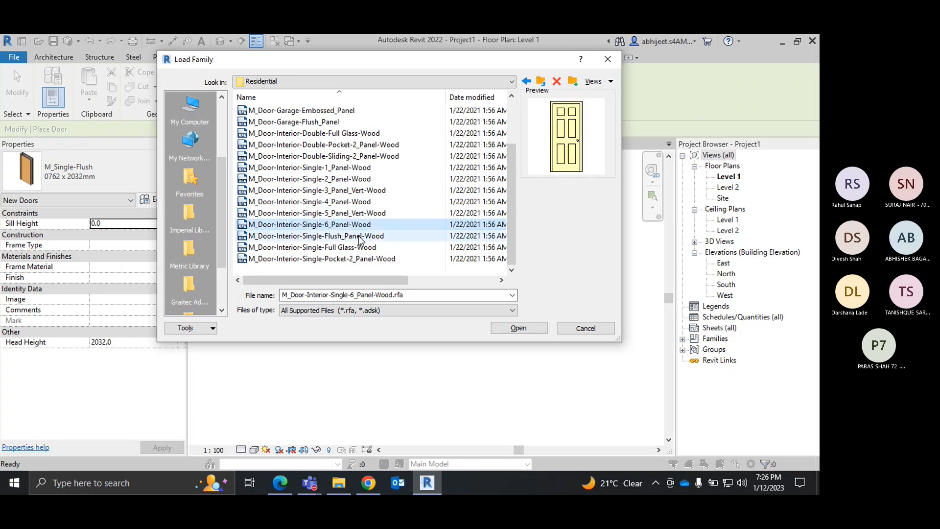
pyautogui.scroll(2, 357, 248)
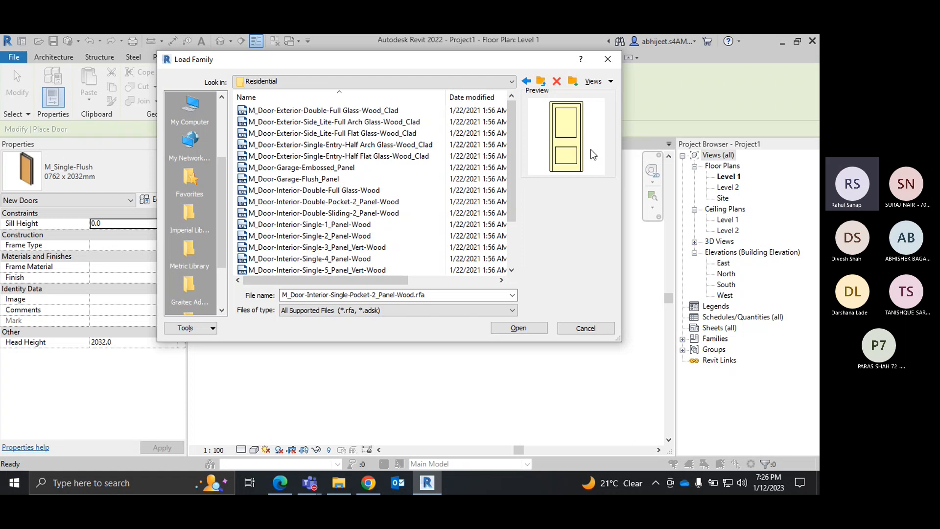
# Step: Switch to the Commercial doors folder and preview its exterior double, revolving and single door families
pyautogui.click(541, 81)
pyautogui.doubleClick(298, 115)
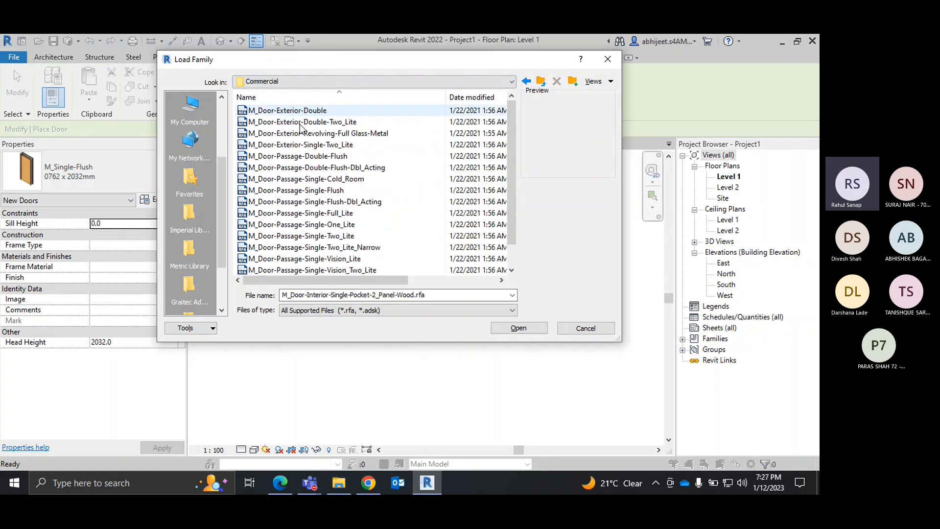
pyautogui.click(333, 121)
pyautogui.click(337, 133)
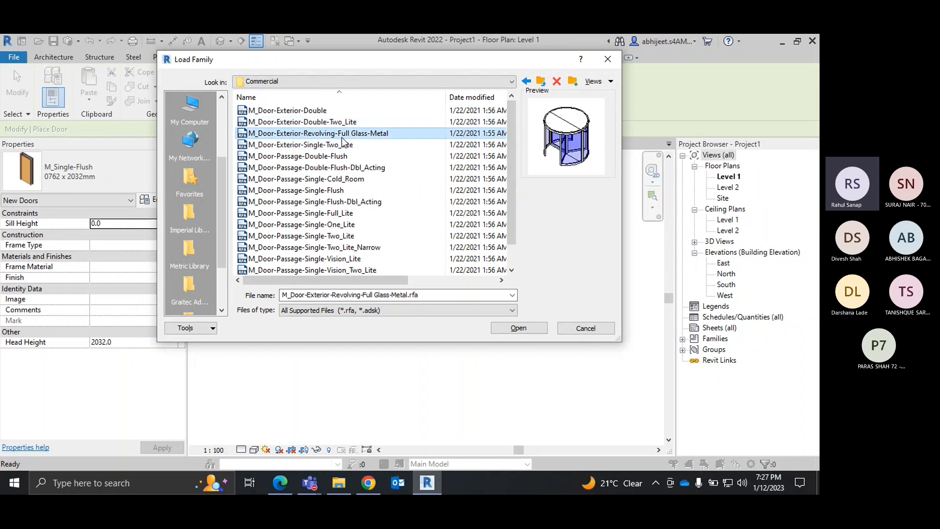
pyautogui.click(338, 144)
# Step: Preview the passage door families in the Commercial folder, from Double-Flush to Uneven-Flush
pyautogui.click(328, 155)
pyautogui.click(328, 201)
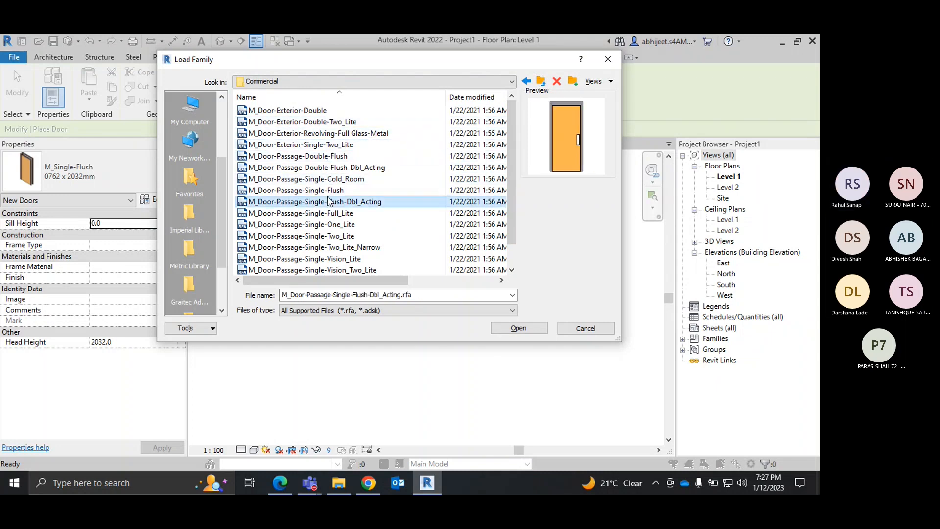
pyautogui.click(338, 213)
pyautogui.click(339, 191)
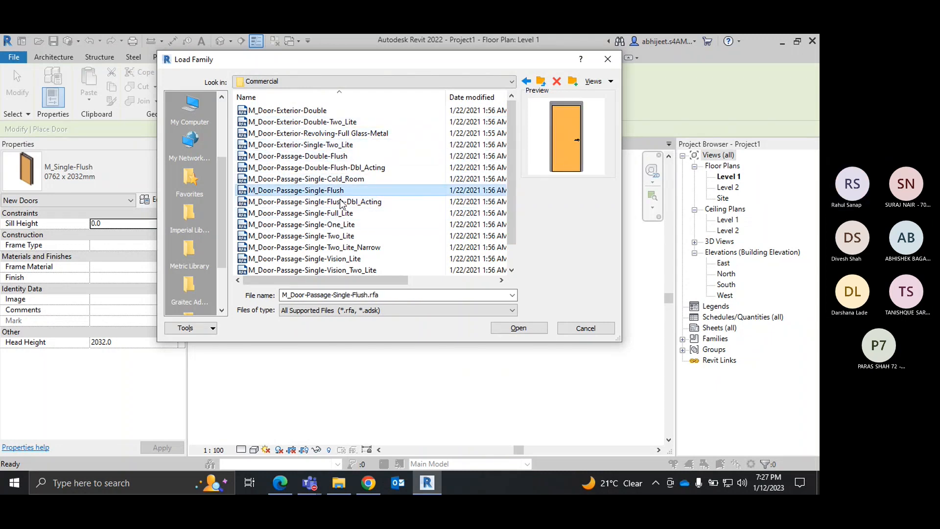
pyautogui.click(340, 213)
pyautogui.click(342, 224)
pyautogui.click(345, 246)
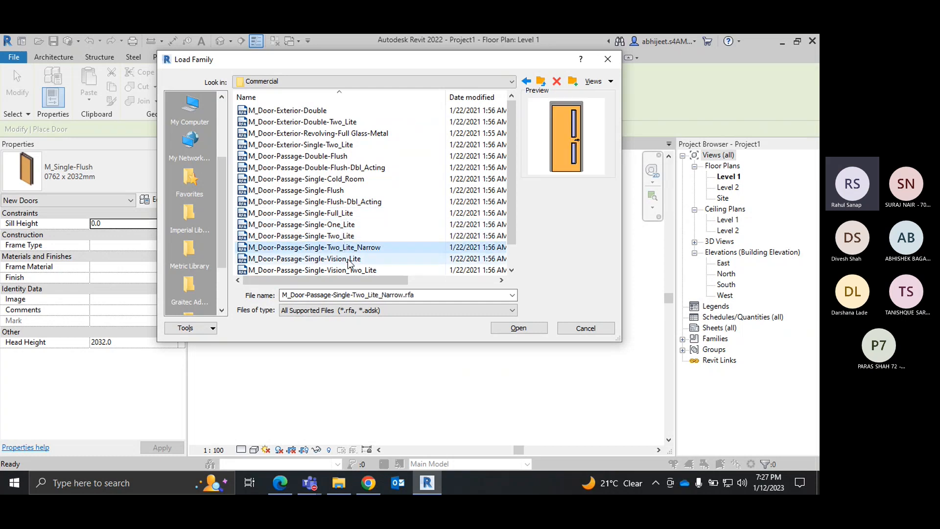
pyautogui.click(353, 270)
pyautogui.scroll(-1, 352, 272)
pyautogui.click(338, 258)
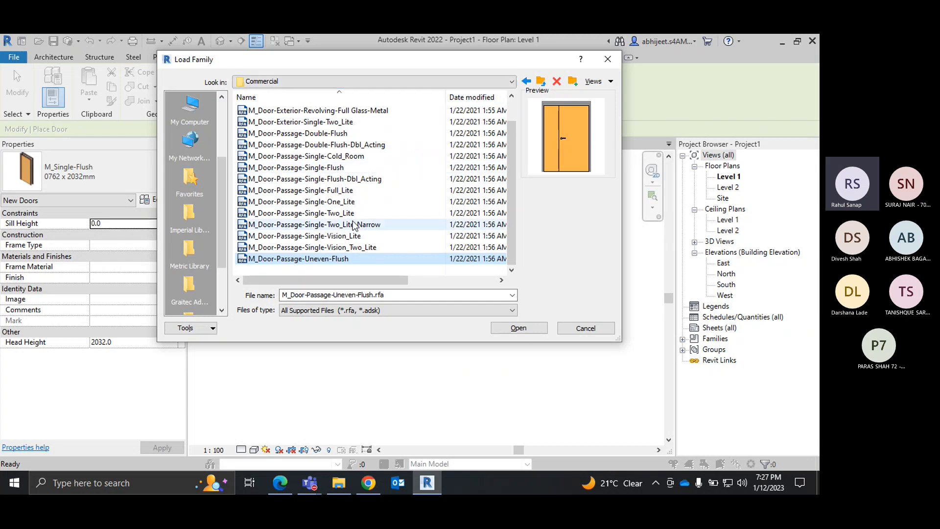
# Step: Return to the Residential doors folder and compare several of its exterior, garage and interior door families
pyautogui.click(541, 82)
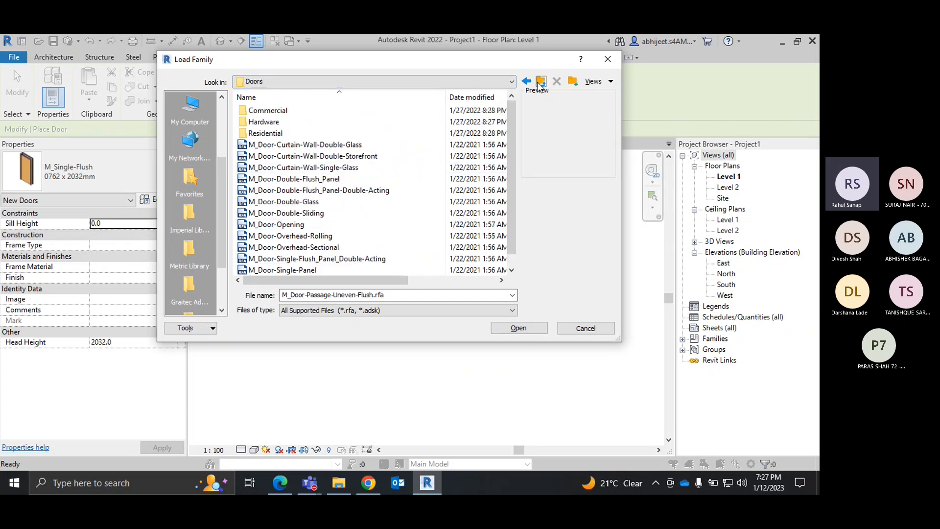
pyautogui.doubleClick(292, 135)
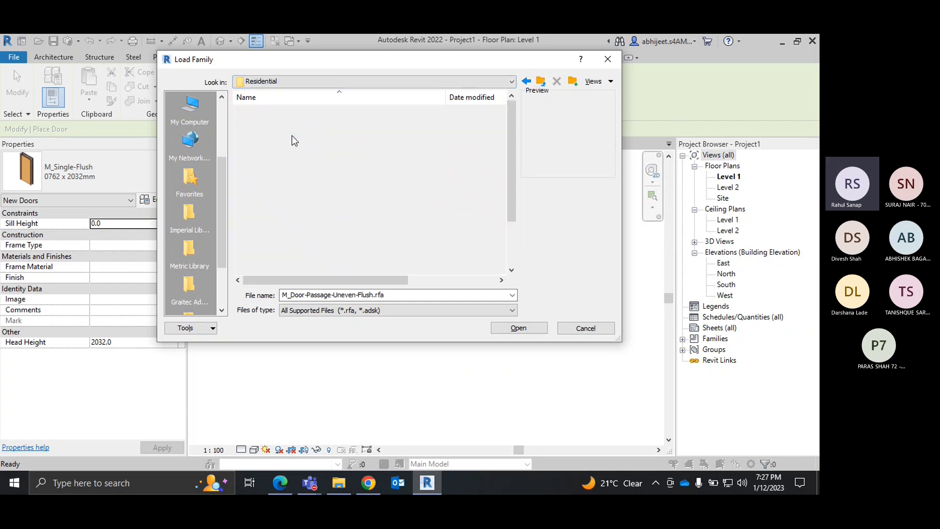
pyautogui.click(317, 112)
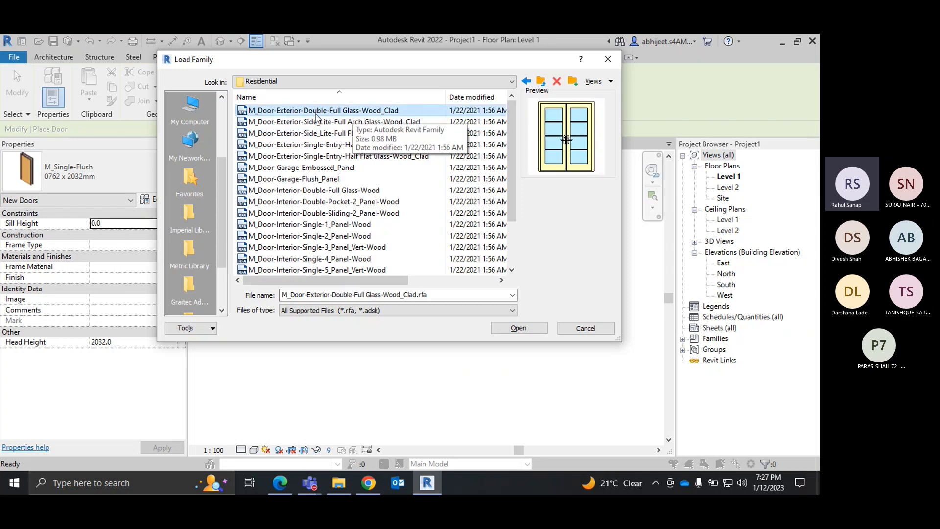
pyautogui.click(342, 167)
pyautogui.click(352, 157)
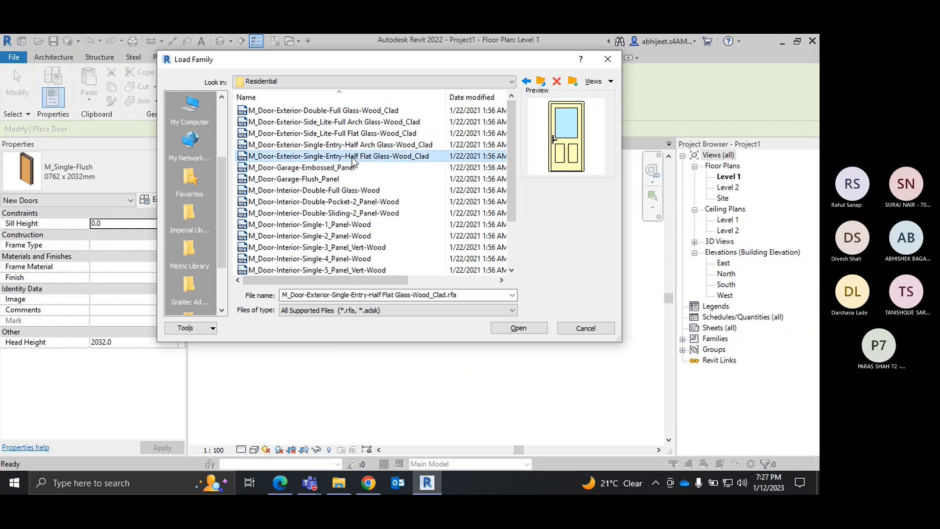
pyautogui.click(338, 122)
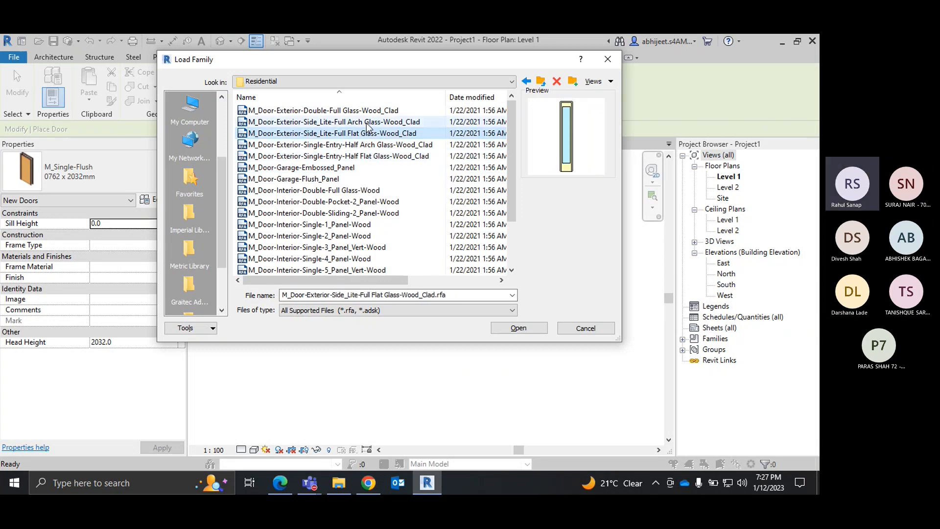
pyautogui.click(355, 236)
pyautogui.click(356, 213)
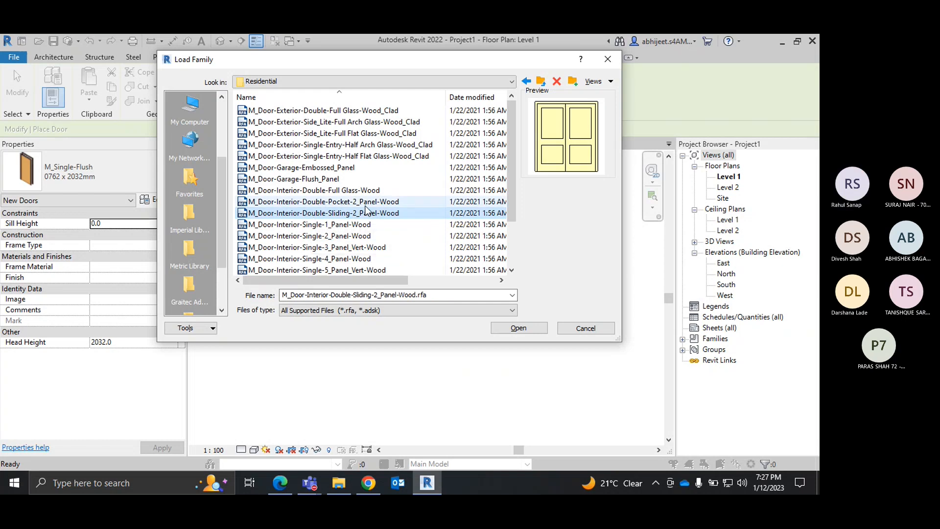
# Step: Load the M_Door-Interior-Double-Full Glass-Wood family with its 1600 x 2100mm type
pyautogui.click(306, 191)
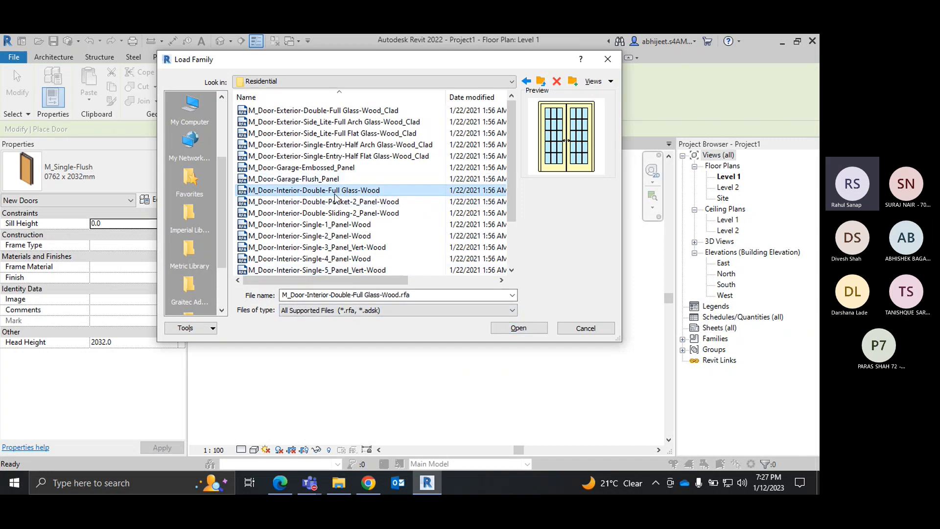
pyautogui.click(519, 328)
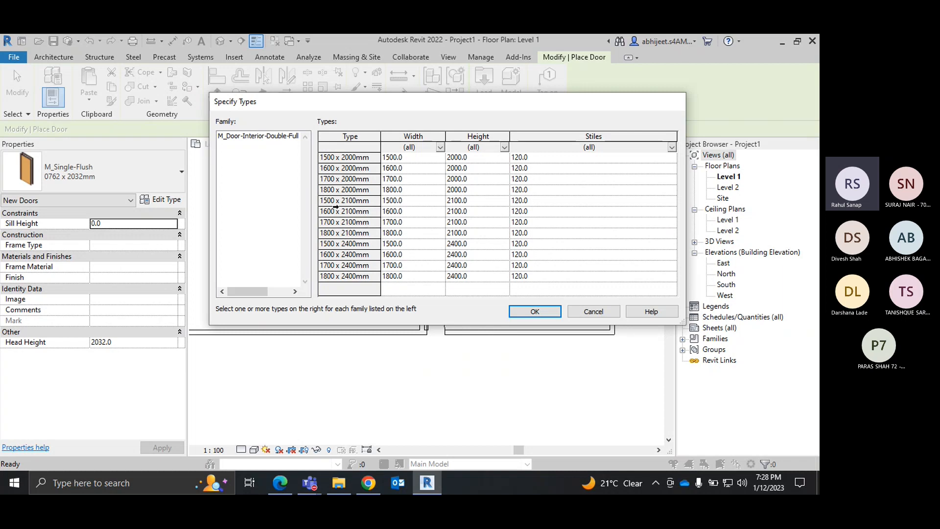
pyautogui.click(342, 211)
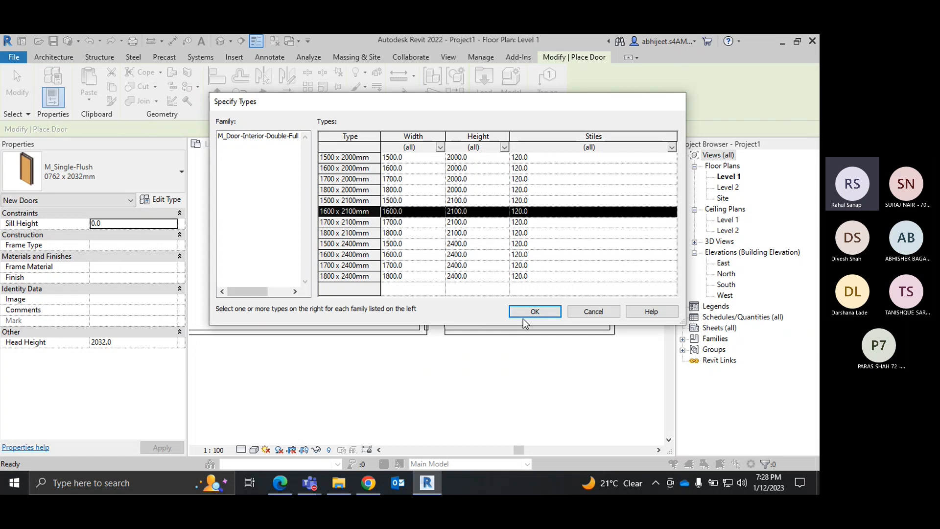
pyautogui.click(536, 313)
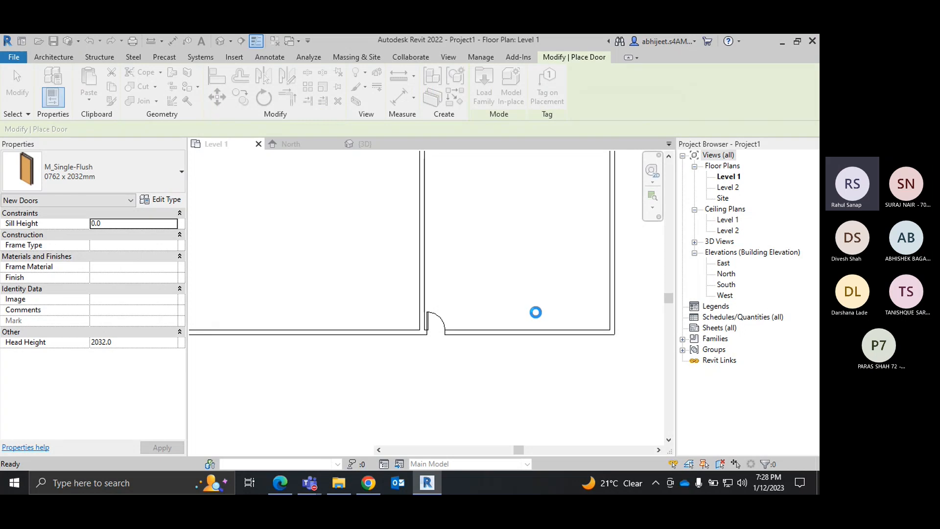
# Step: Place the 1600 x 2100mm double full-glass door in the bottom wall just right of the single door, swinging inward, and end placement
pyautogui.click(145, 176)
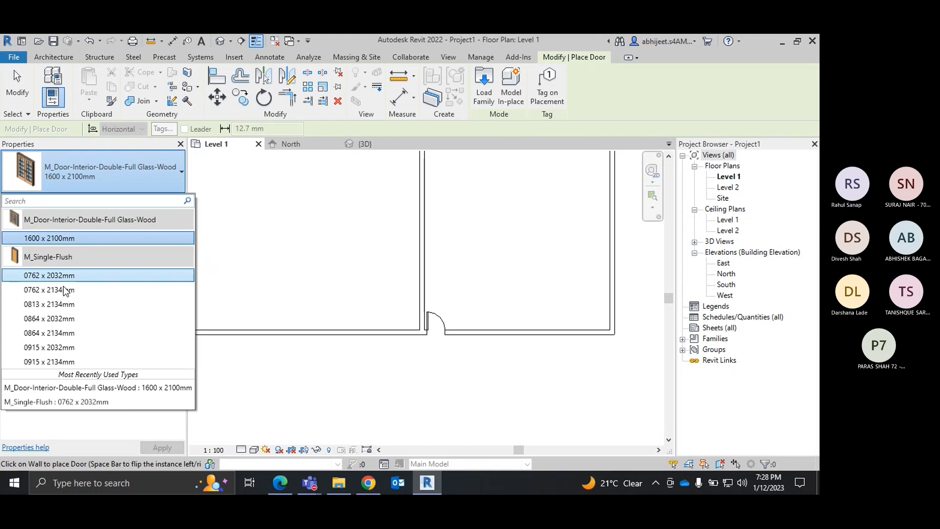
pyautogui.moveTo(77, 237)
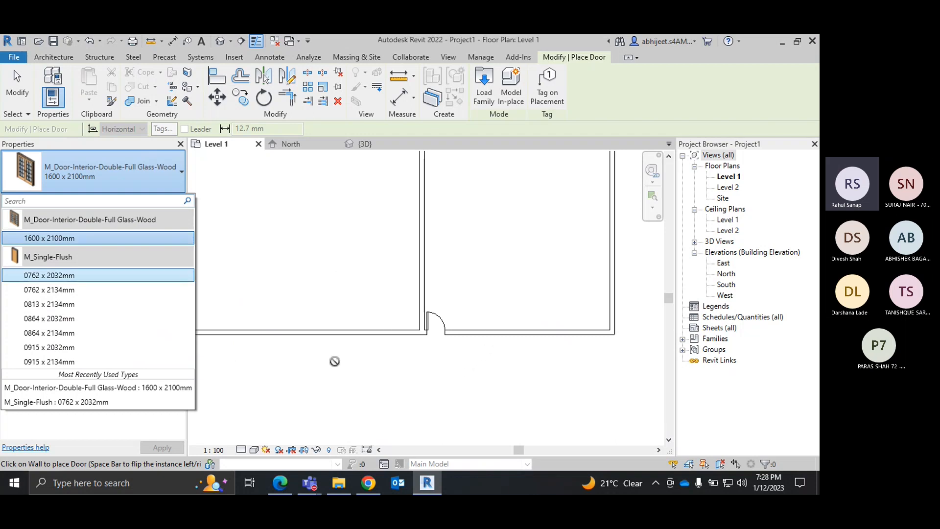
pyautogui.rightClick(334, 361)
pyautogui.click(288, 354)
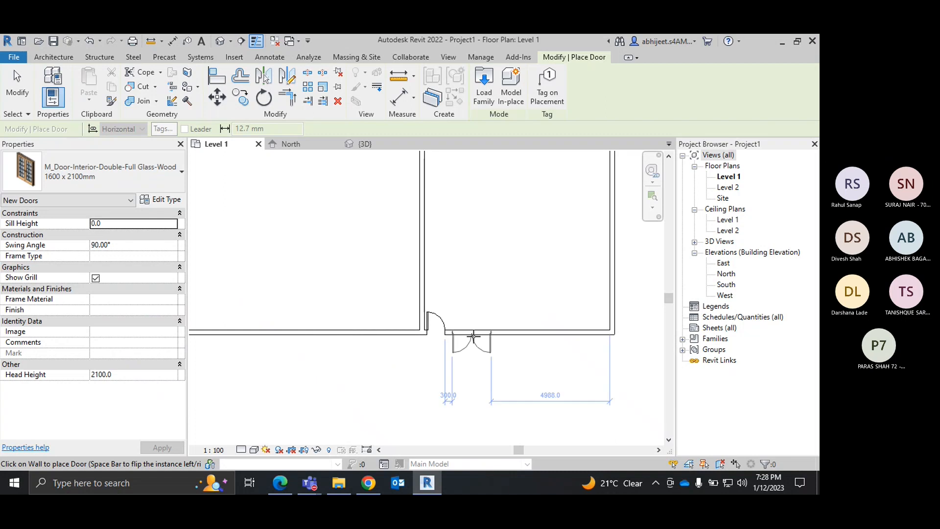
pyautogui.scroll(3, 473, 335)
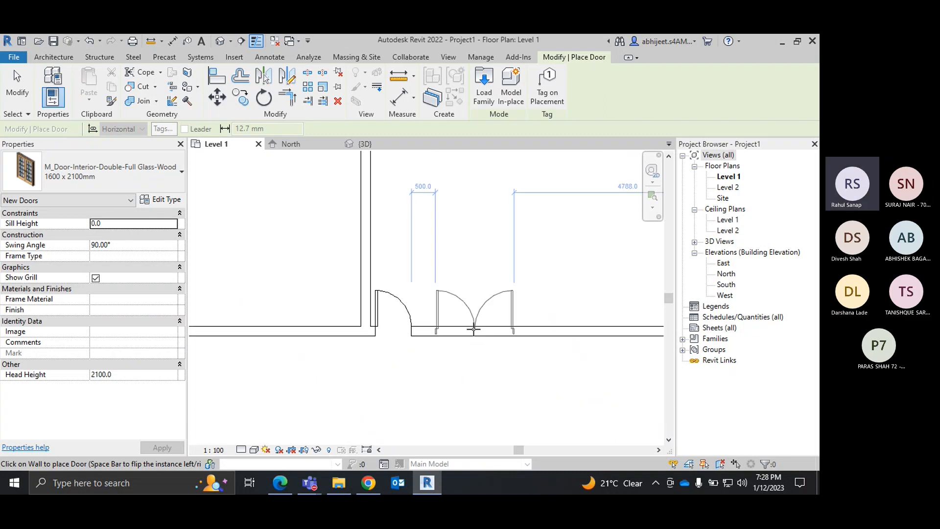
pyautogui.scroll(3, 472, 328)
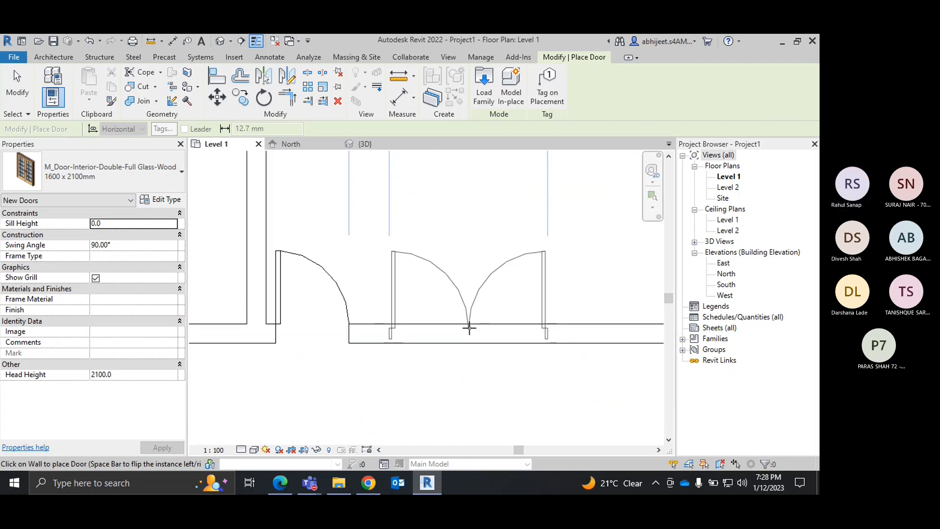
pyautogui.click(468, 328)
pyautogui.rightClick(457, 210)
pyautogui.click(484, 218)
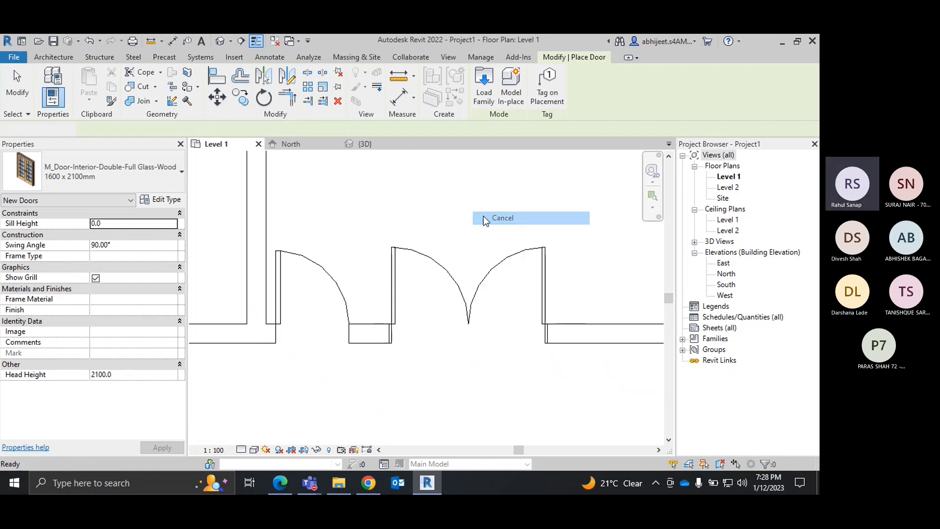
# Step: Leave door placement and examine the double full-glass door and its frame in the 3D view
pyautogui.click(483, 218)
pyautogui.scroll(-2, 453, 239)
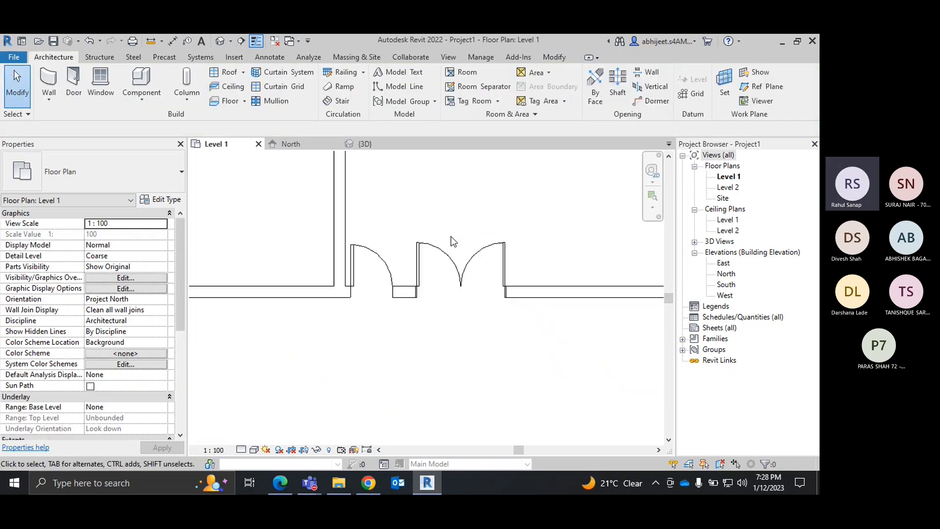
pyautogui.click(372, 143)
pyautogui.scroll(5, 455, 228)
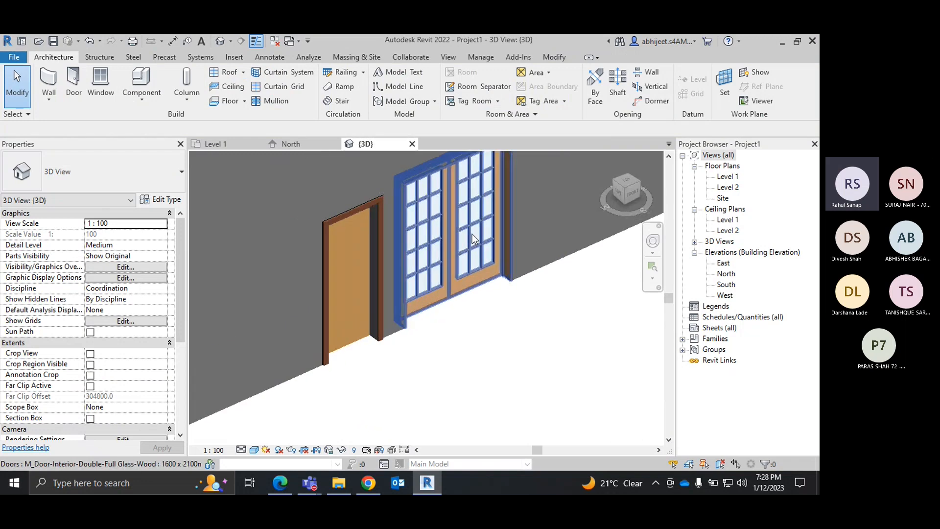
pyautogui.scroll(3, 472, 247)
pyautogui.scroll(-3, 423, 359)
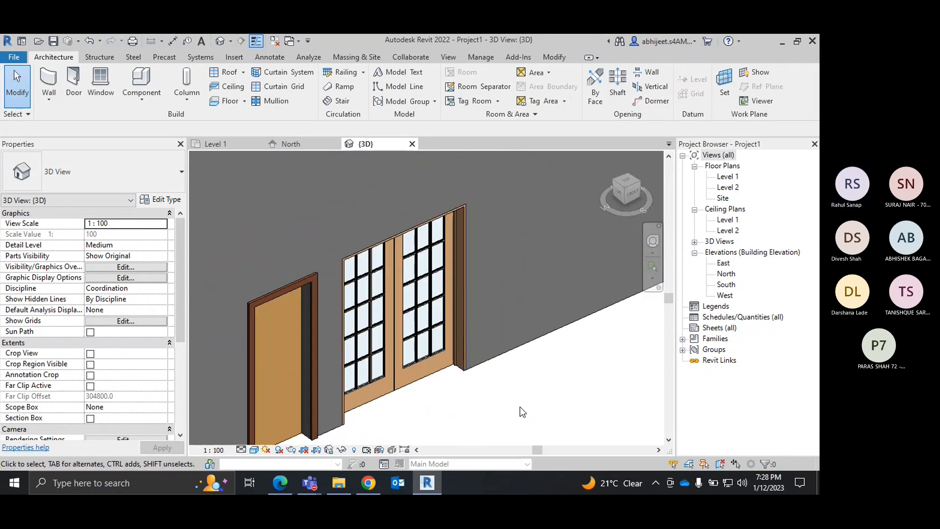
pyautogui.scroll(3, 462, 219)
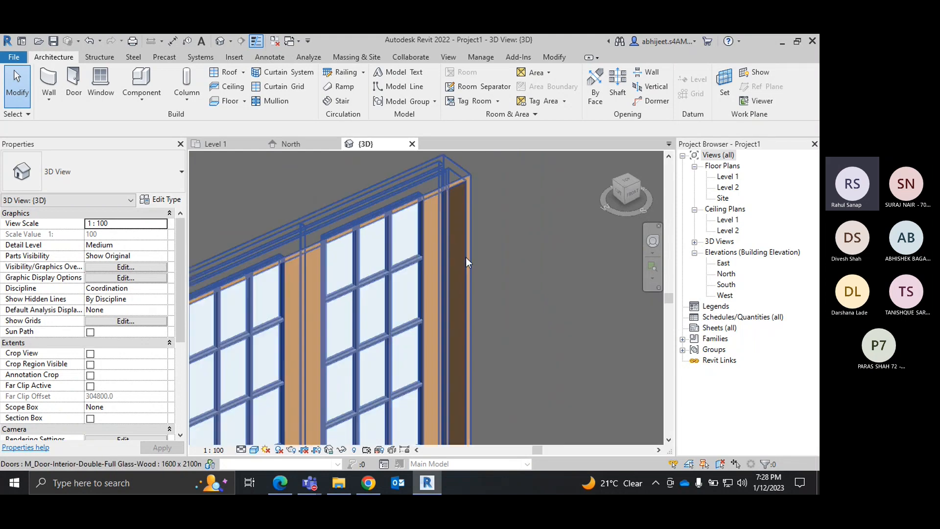
pyautogui.scroll(2, 466, 206)
pyautogui.moveTo(460, 267); pyautogui.dragTo(461, 161, button='middle')
pyautogui.scroll(-3, 458, 184)
pyautogui.scroll(-3, 460, 255)
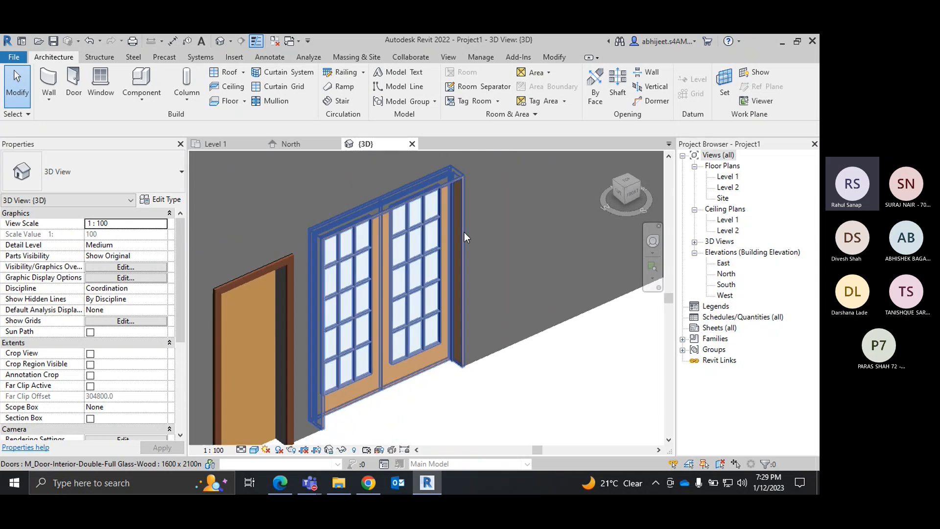
pyautogui.scroll(3, 462, 181)
pyautogui.scroll(-3, 454, 268)
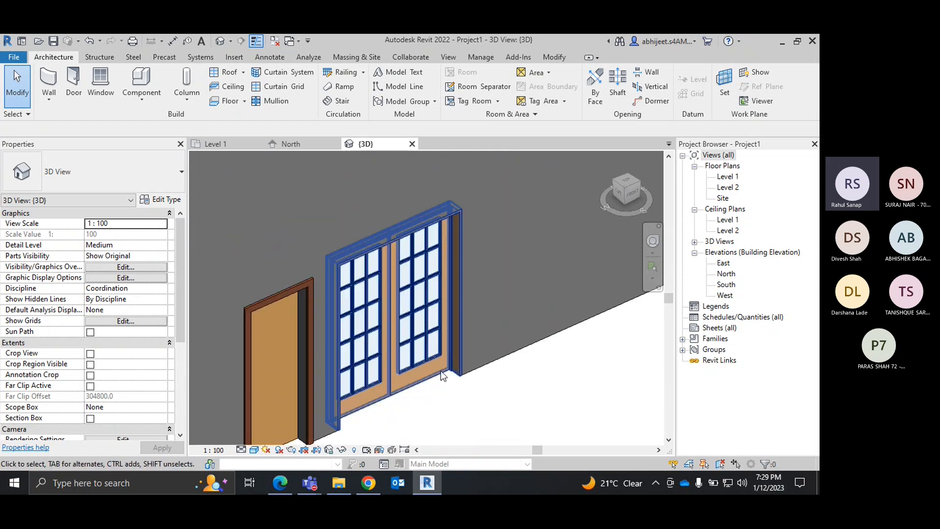
pyautogui.click(425, 241)
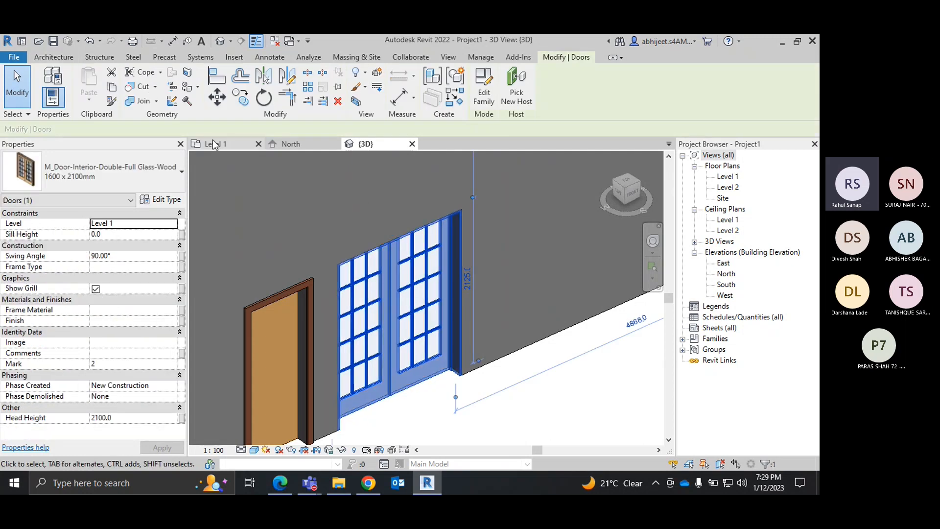
# Step: Flip the double door's facing outward in the Level 1 plan and flip it back inward
pyautogui.click(215, 144)
pyautogui.scroll(3, 457, 316)
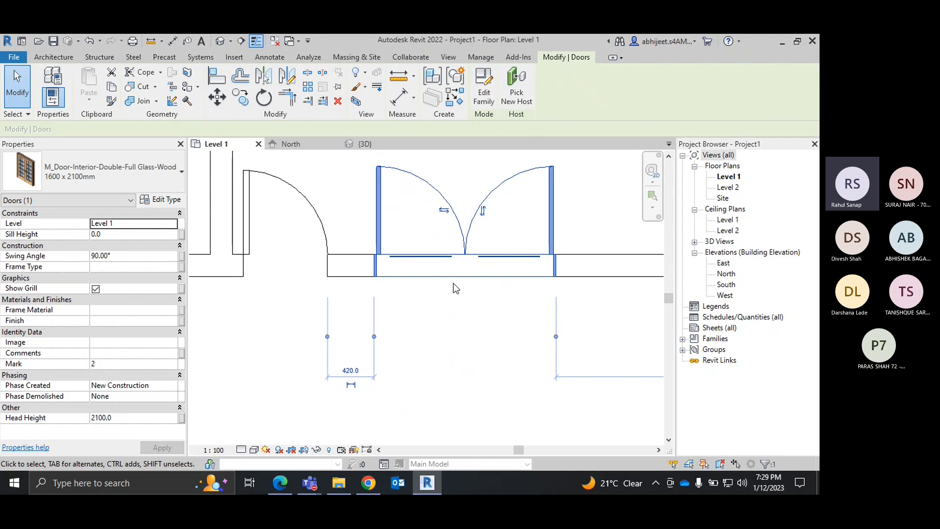
pyautogui.click(452, 334)
pyautogui.scroll(-3, 446, 298)
pyautogui.click(457, 259)
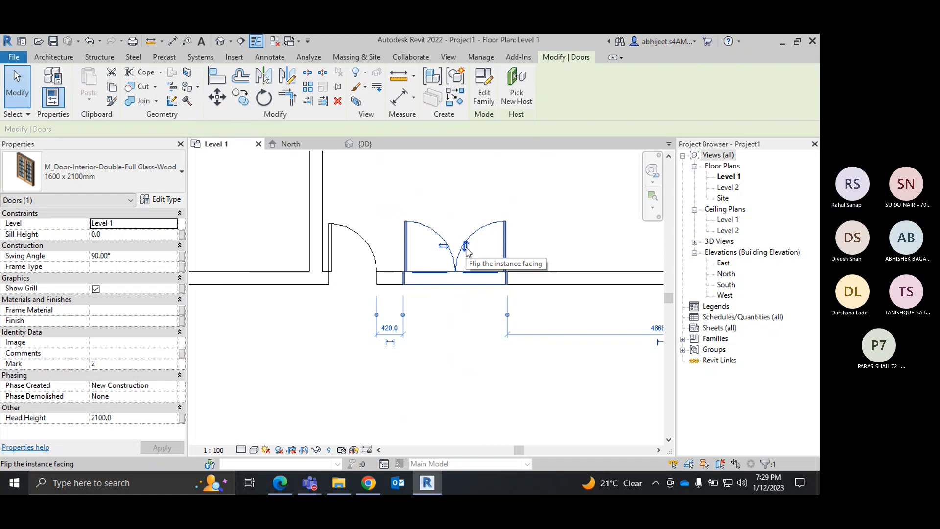
pyautogui.click(465, 246)
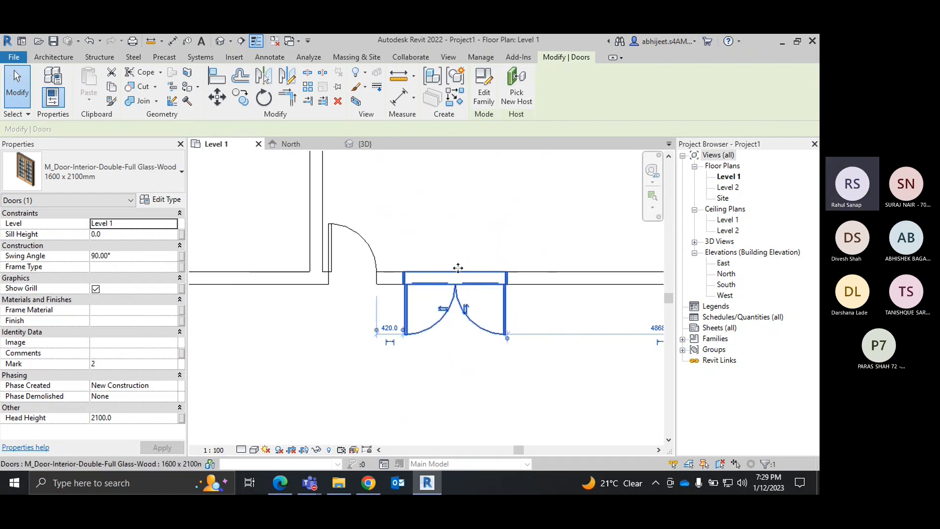
pyautogui.click(465, 306)
pyautogui.click(451, 338)
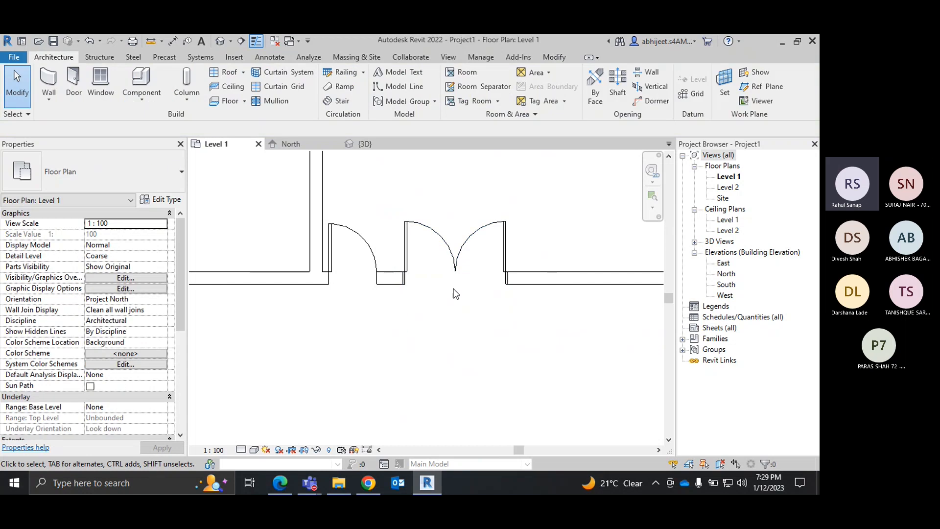
# Step: Flip the double full-glass door's facing so it swings outward, and check it in the 3D view
pyautogui.scroll(3, 433, 267)
pyautogui.click(431, 278)
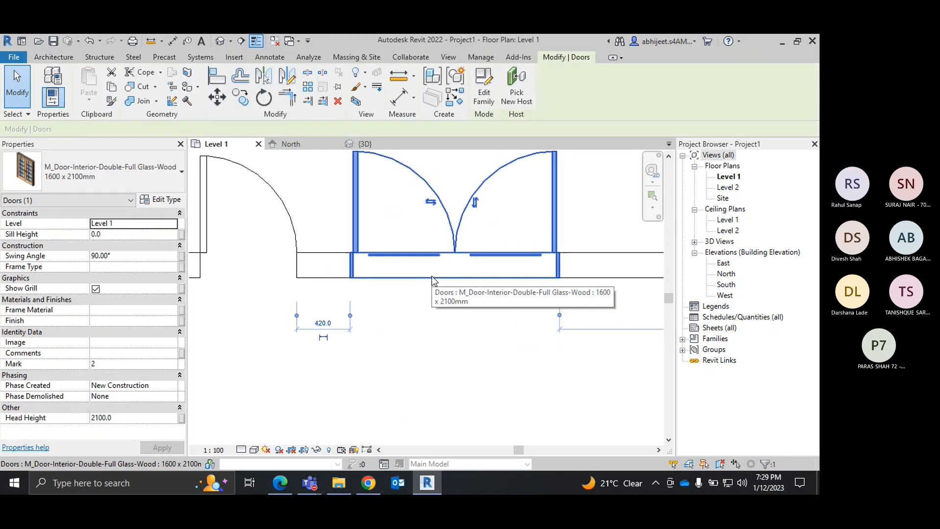
pyautogui.click(475, 205)
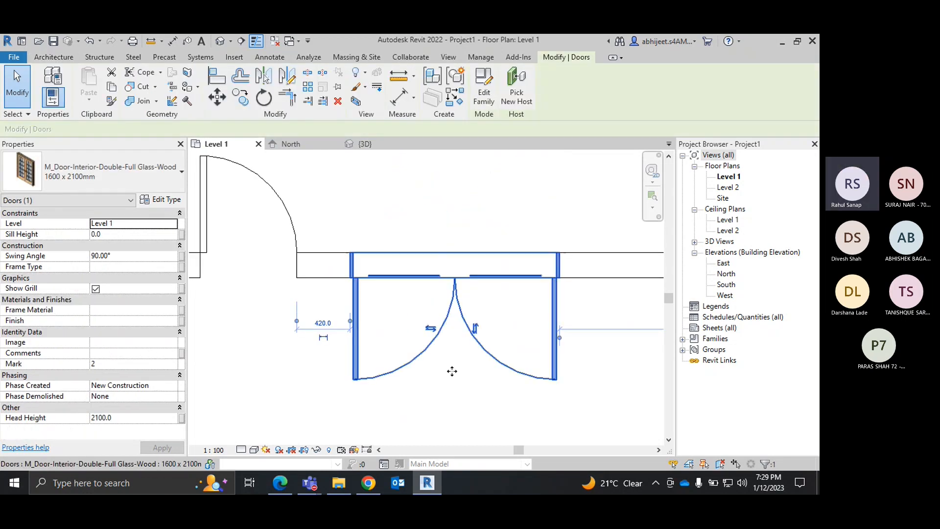
pyautogui.click(357, 146)
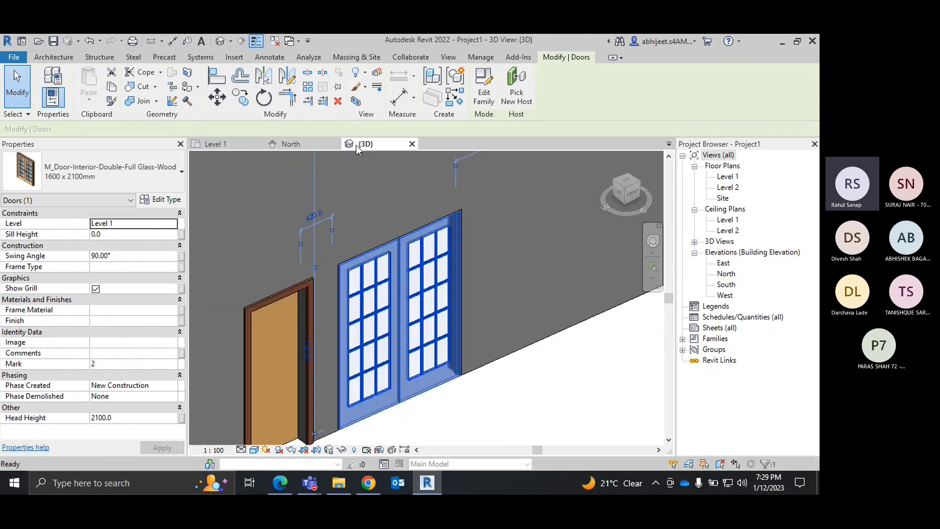
pyautogui.click(518, 409)
pyautogui.moveTo(519, 401); pyautogui.dragTo(553, 347, button='middle')
pyautogui.scroll(-4, 470, 384)
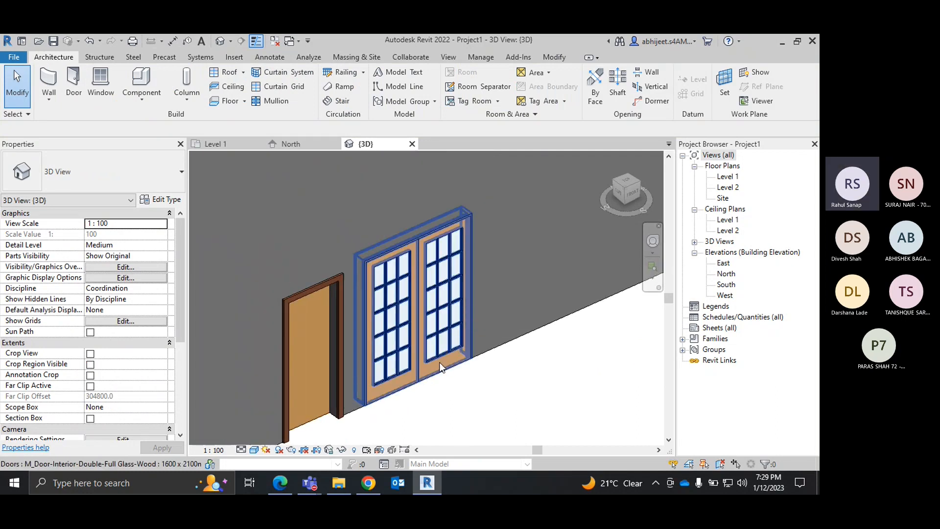
# Step: Delete the double full-glass door from the Level 1 plan and undo the deletion
pyautogui.click(297, 148)
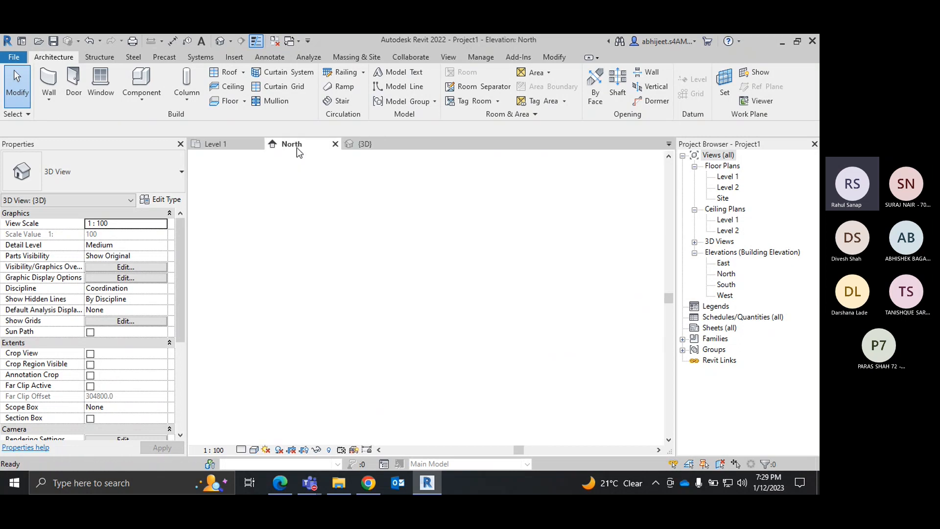
pyautogui.click(224, 145)
pyautogui.scroll(-3, 516, 284)
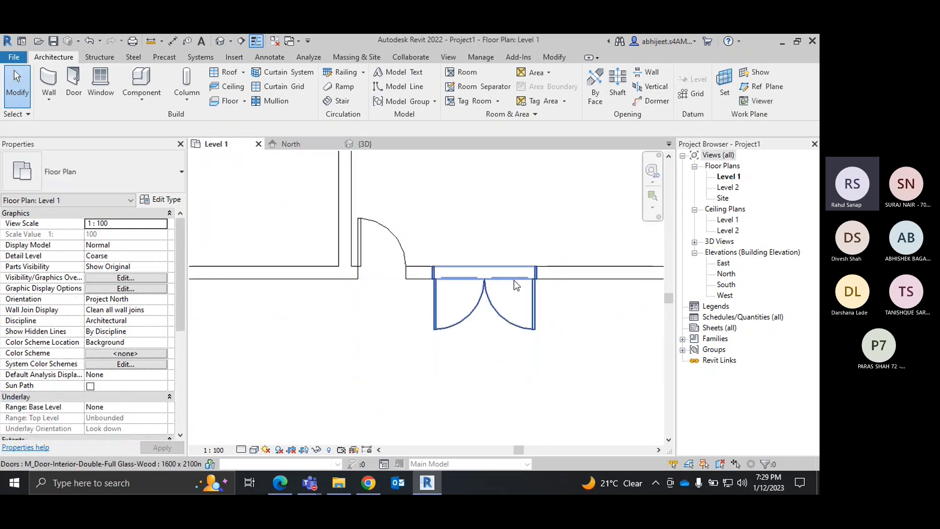
pyautogui.click(483, 288)
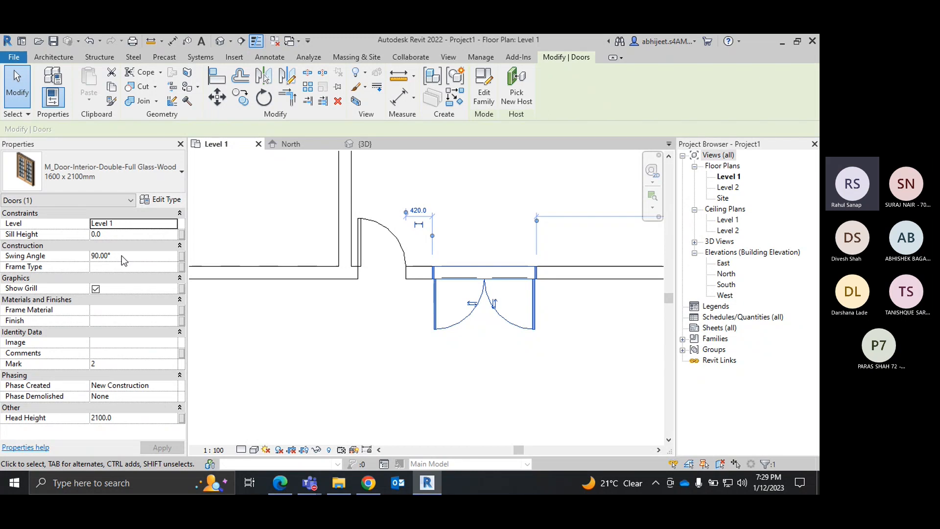
pyautogui.press('Delete')
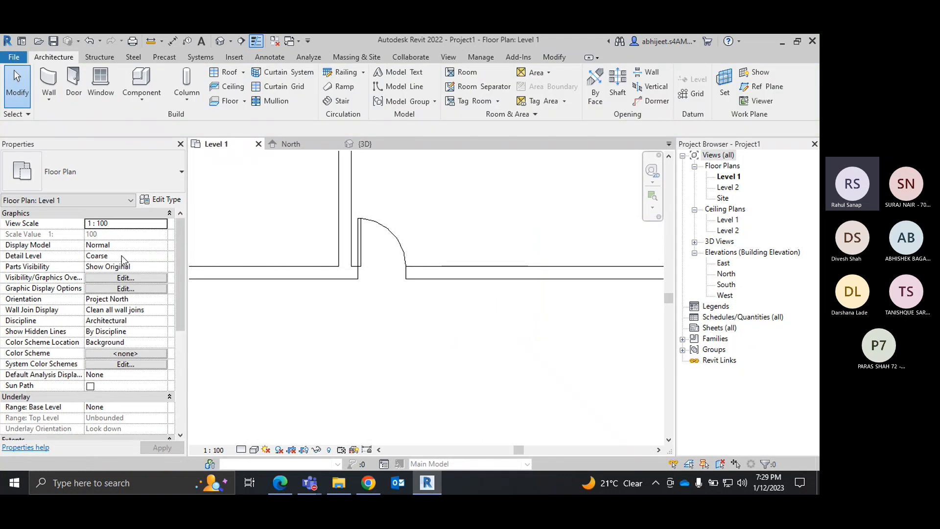
pyautogui.hotkey('ctrl', 'z')
# Step: Set the double full-glass door's swing angle to 45° in the Level 1 plan
pyautogui.click(468, 319)
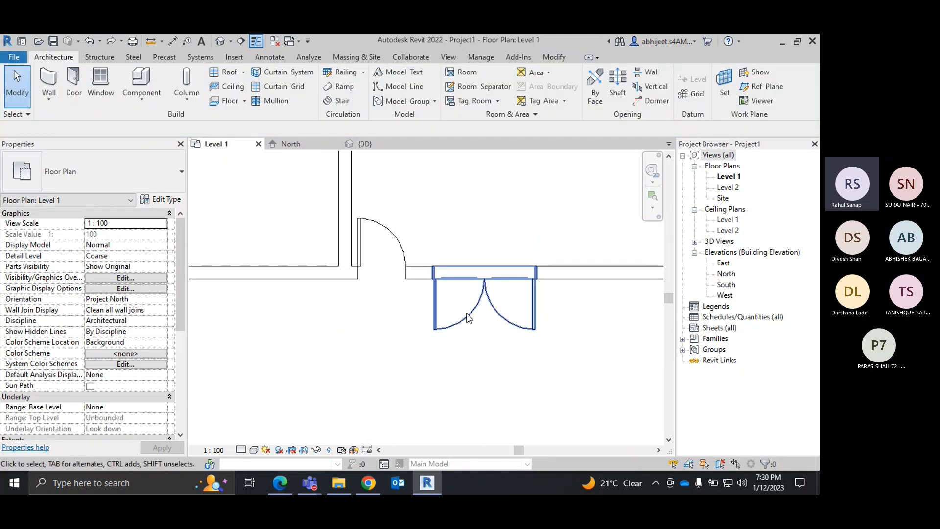
pyautogui.click(130, 258)
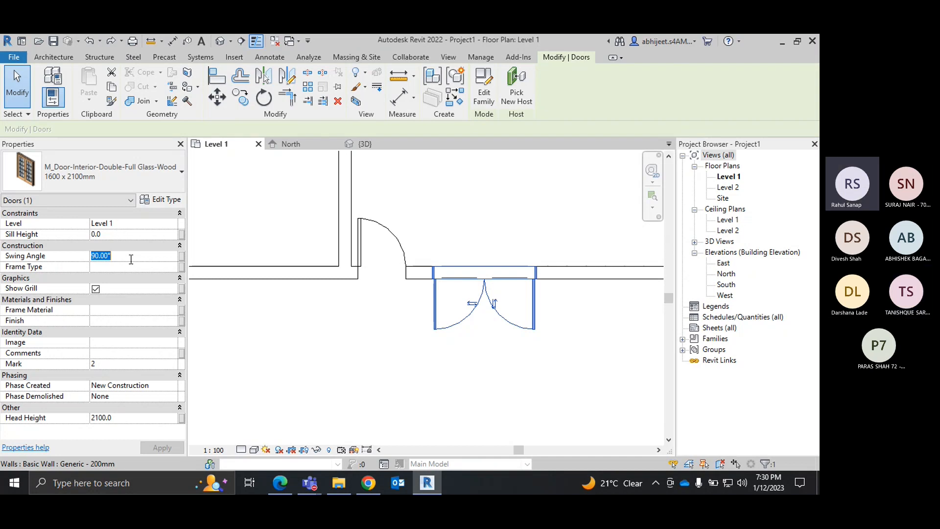
pyautogui.write('45')
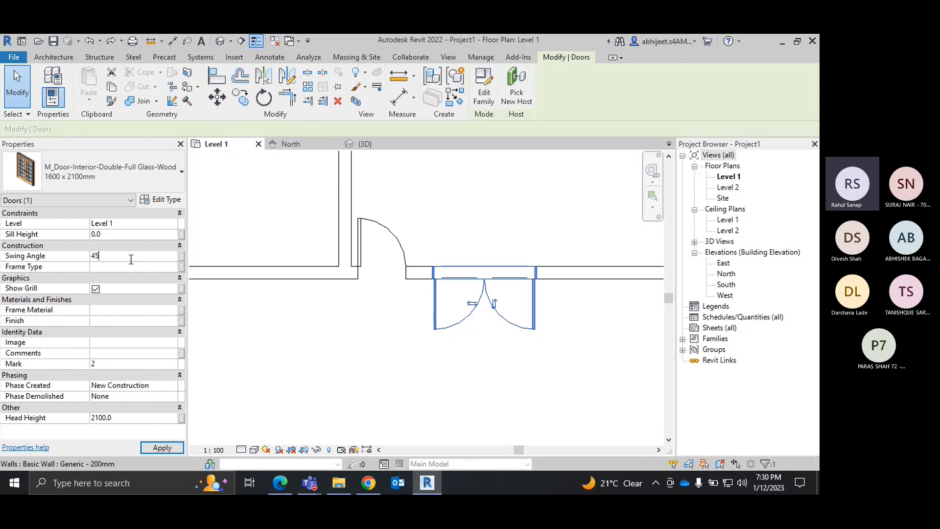
pyautogui.press('Return')
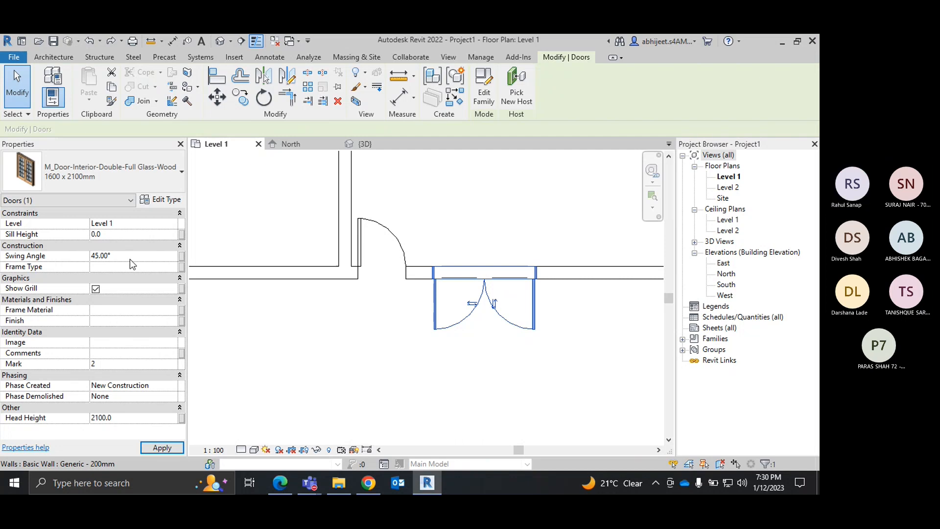
pyautogui.click(391, 367)
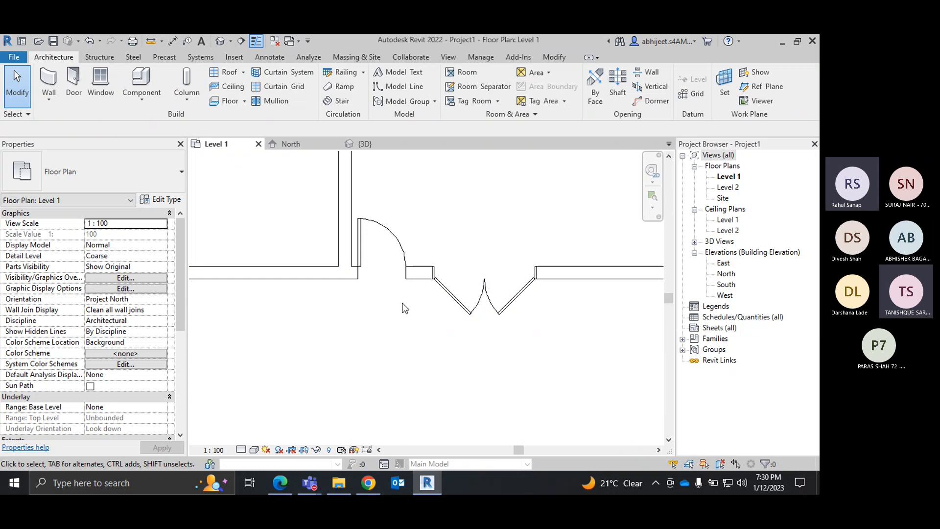
# Step: Check the double door's appearance in the 3D view and look at the North elevation
pyautogui.click(502, 307)
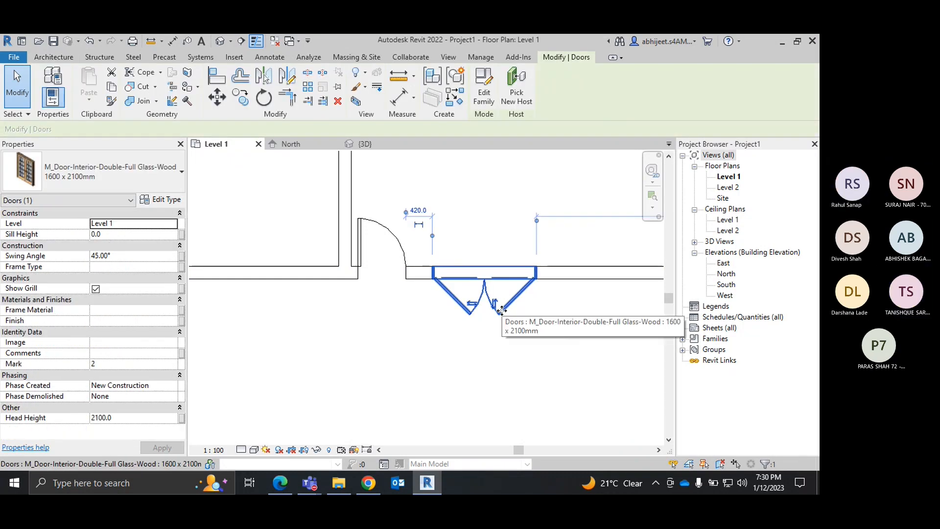
pyautogui.click(371, 145)
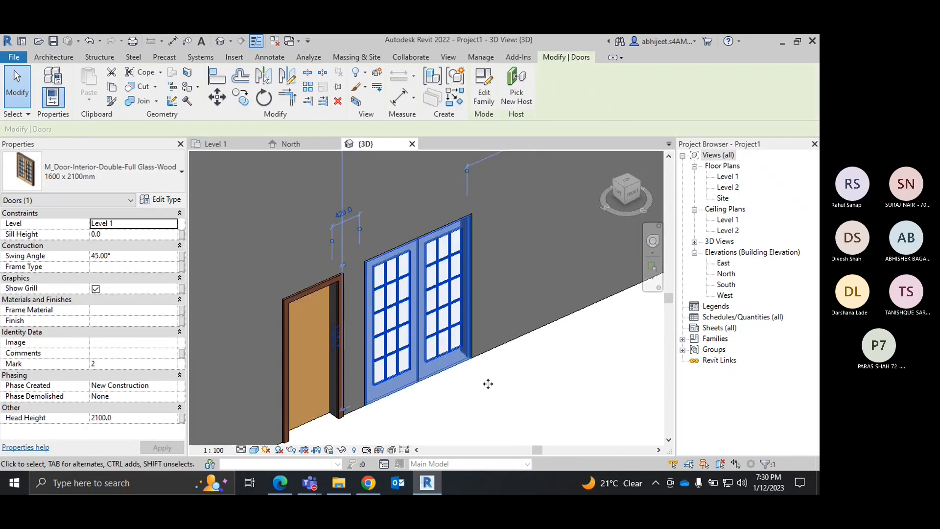
pyautogui.click(528, 398)
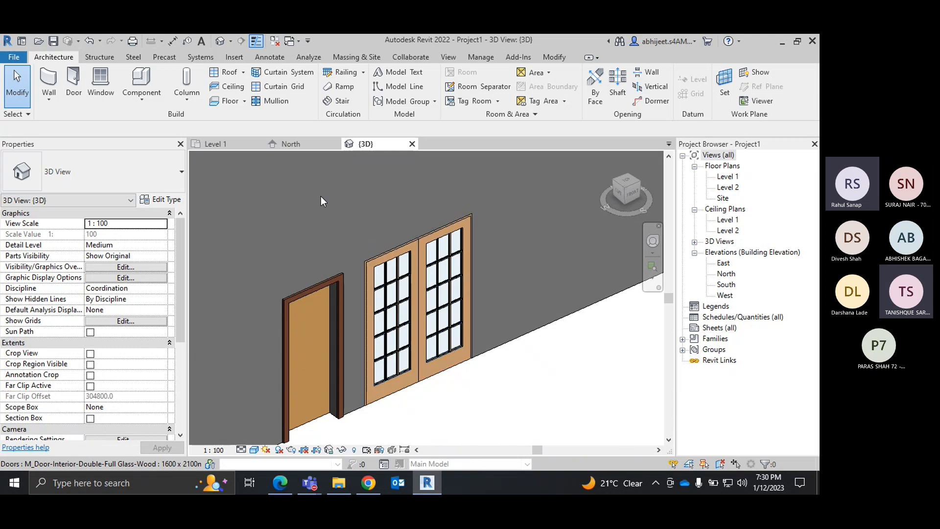
pyautogui.click(290, 144)
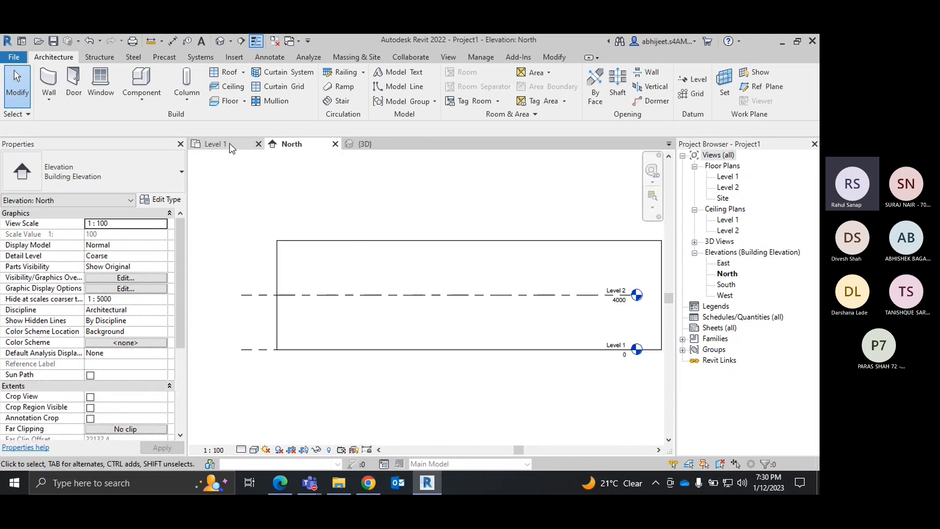
# Step: Set the double full-glass door's swing angle to 180° in the Level 1 plan
pyautogui.click(216, 143)
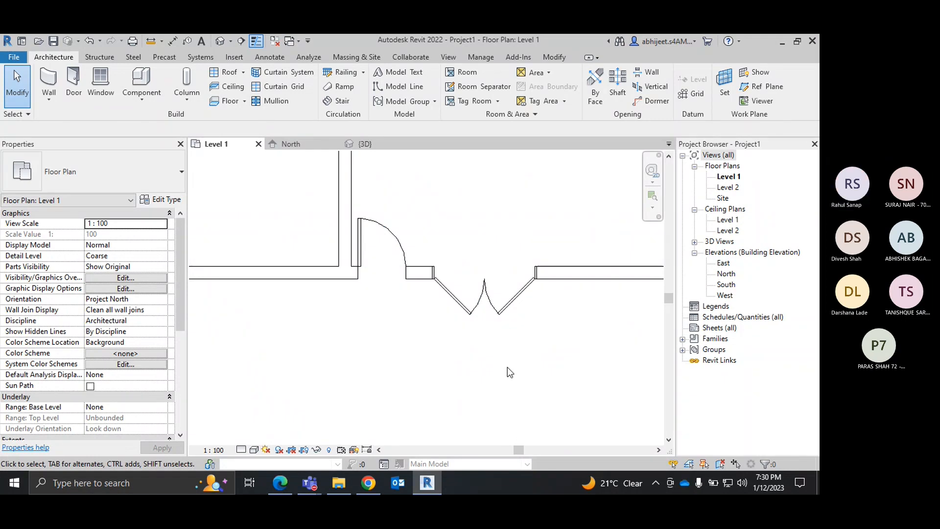
pyautogui.click(498, 313)
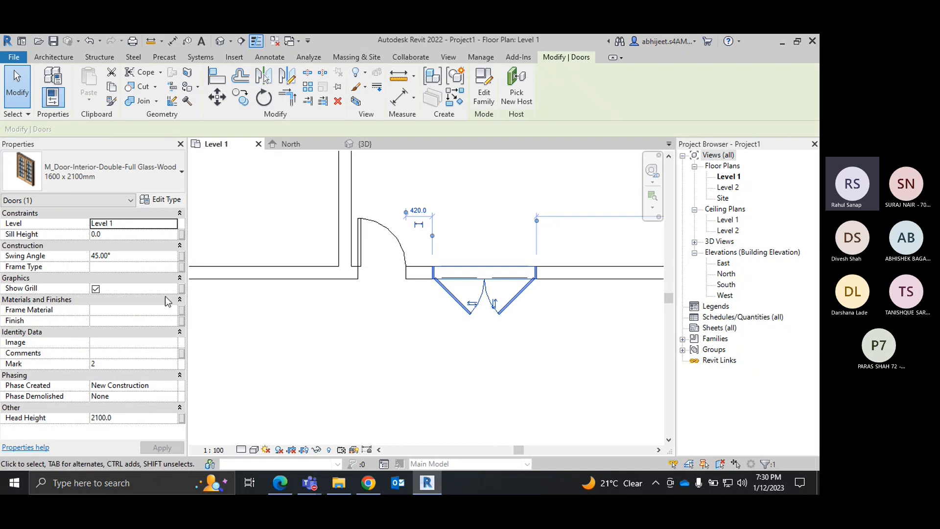
pyautogui.click(118, 257)
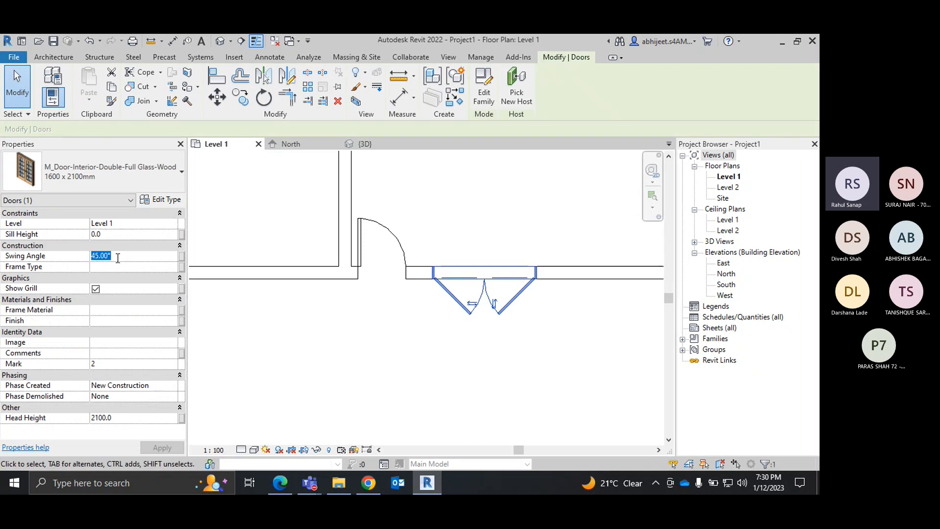
pyautogui.write('18')
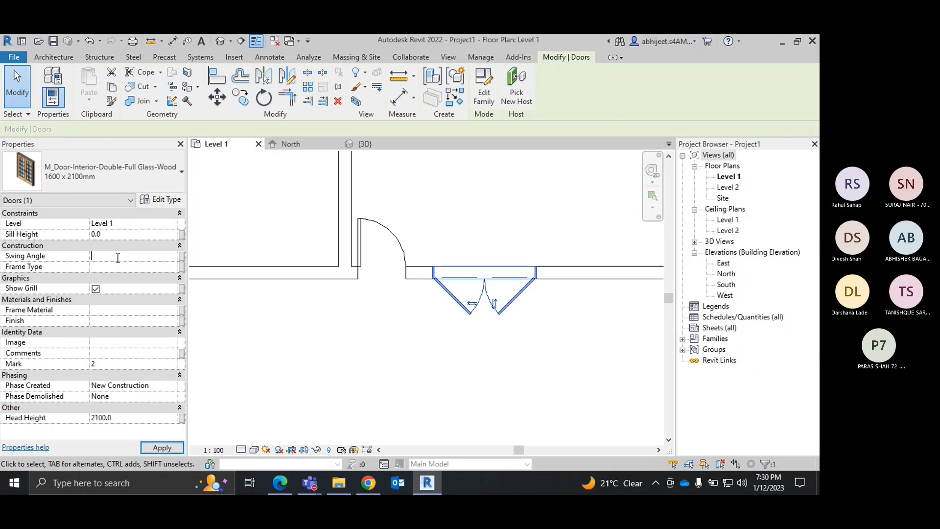
pyautogui.write('0')
pyautogui.press('Return')
pyautogui.click(505, 363)
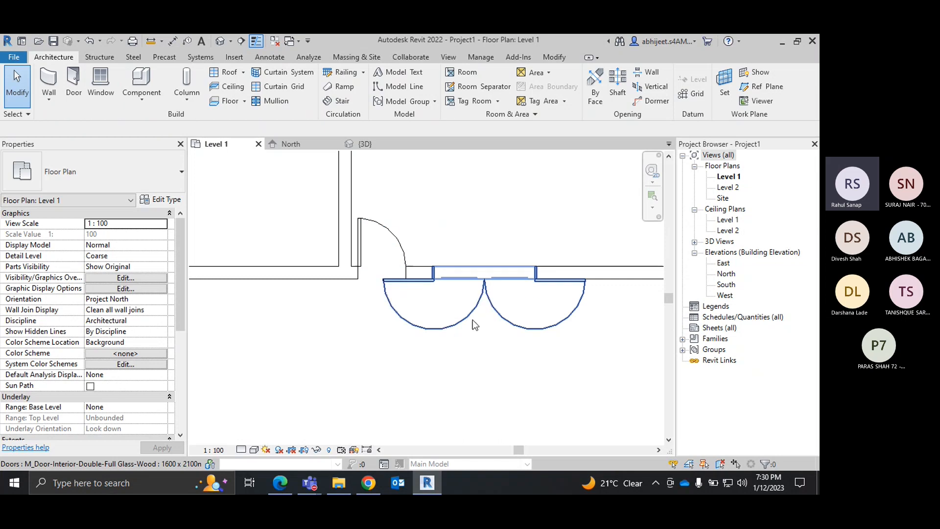
# Step: Move the double door right along the bottom wall, about 580 mm from the single door's opening
pyautogui.click(584, 305)
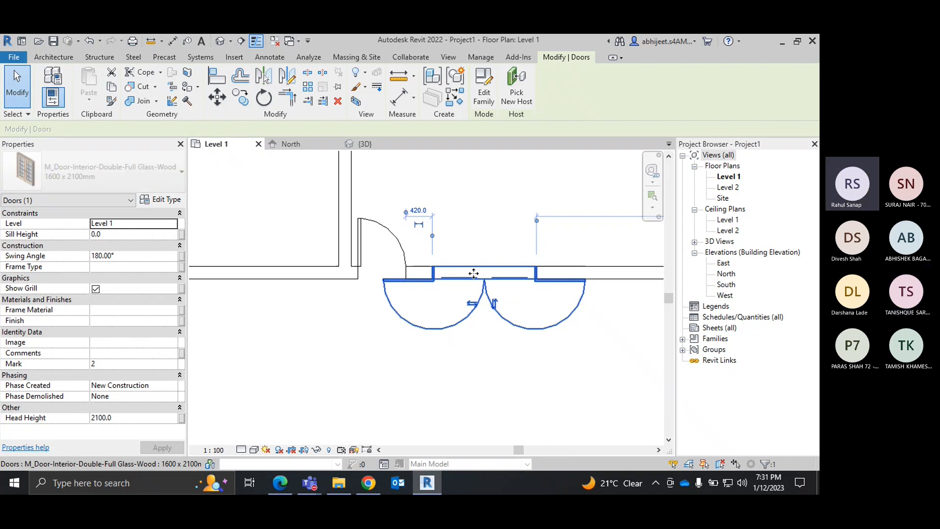
pyautogui.moveTo(473, 273); pyautogui.dragTo(484, 273)
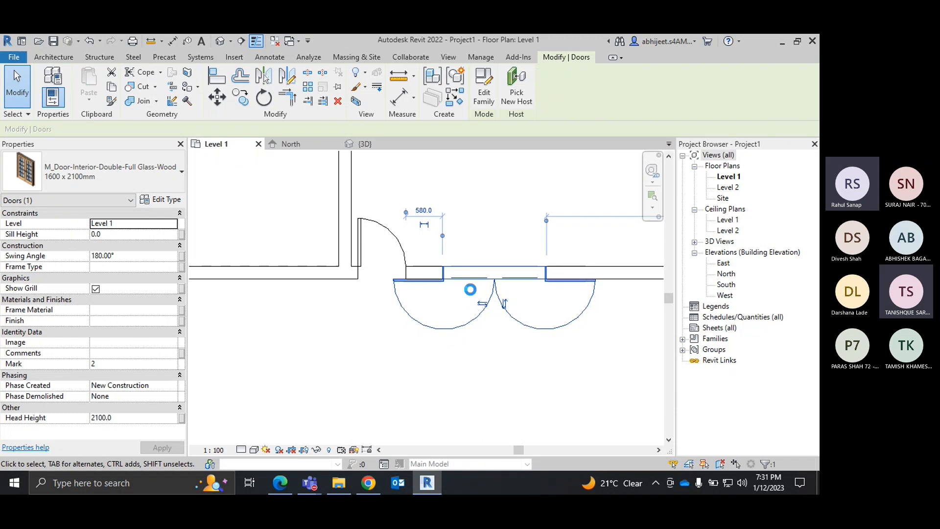
# Step: Nudge the double full-glass door right along the bottom wall until it is 1100 mm from the single door's opening
pyautogui.press('Right')
pyautogui.press('Right')
pyautogui.press('Right')
pyautogui.press('Right')
pyautogui.press('Right')
pyautogui.press('Right')
pyautogui.press('Right')
pyautogui.press('Right')
pyautogui.press('Right')
pyautogui.press('Right')
pyautogui.press('Right')
pyautogui.press('Right')
pyautogui.press('Right')
pyautogui.press('Right')
pyautogui.press('Right')
pyautogui.press('Right')
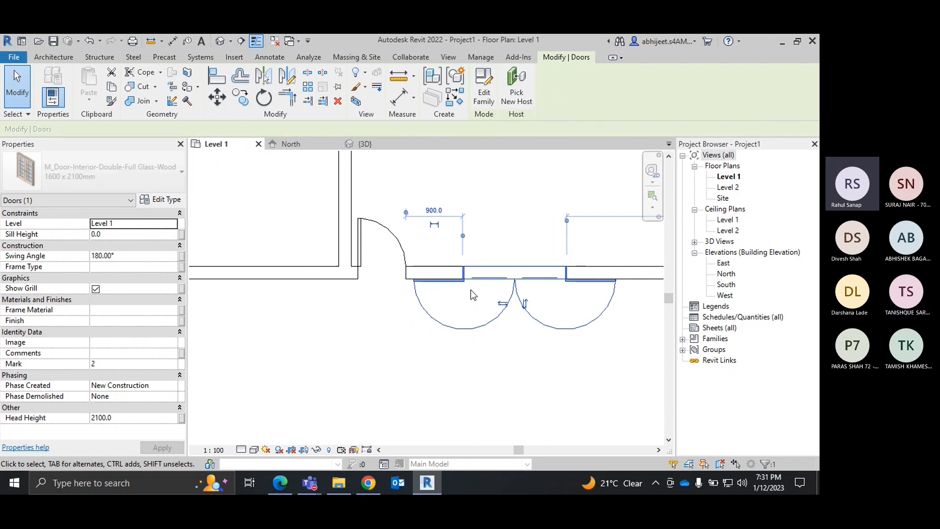
pyautogui.press('Right')
pyautogui.press('Right')
pyautogui.press('Right')
pyautogui.press('Right')
pyautogui.press('Right')
pyautogui.press('Right')
pyautogui.press('Right')
pyautogui.press('Right')
pyautogui.press('Right')
pyautogui.press('Right')
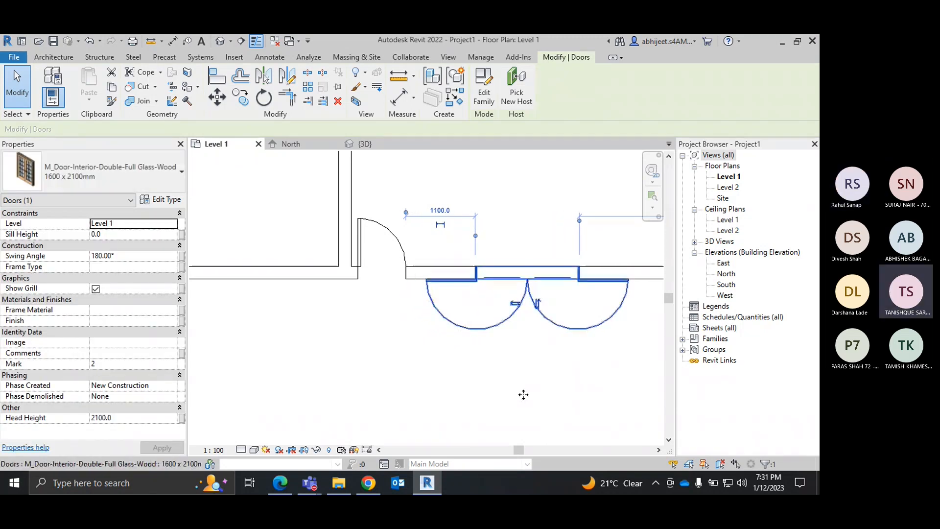
pyautogui.click(523, 395)
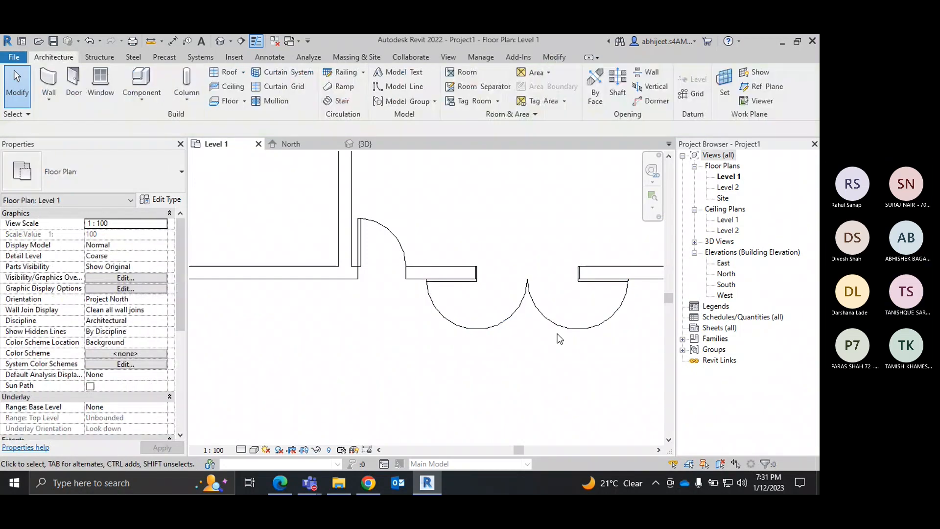
# Step: Set the double full-glass door type's width to 1650 mm and height to 2150 mm
pyautogui.scroll(-3, 427, 273)
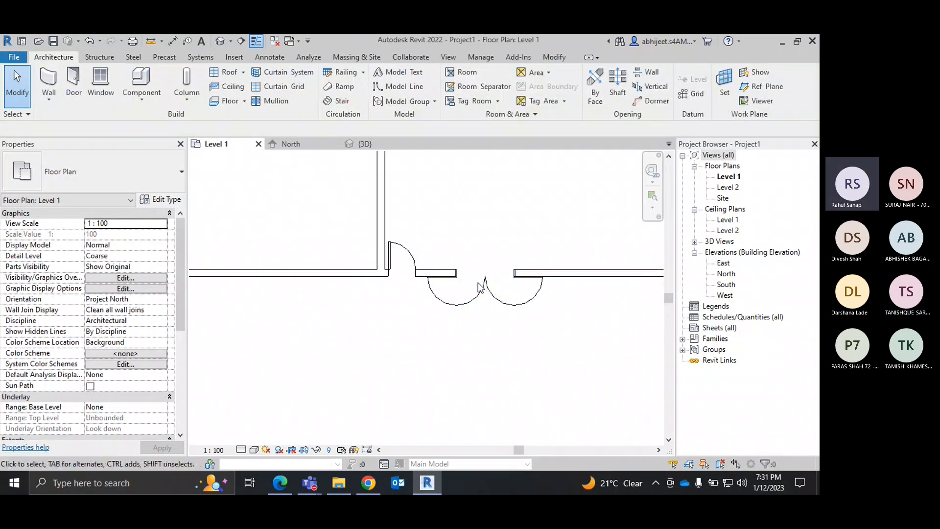
pyautogui.click(480, 288)
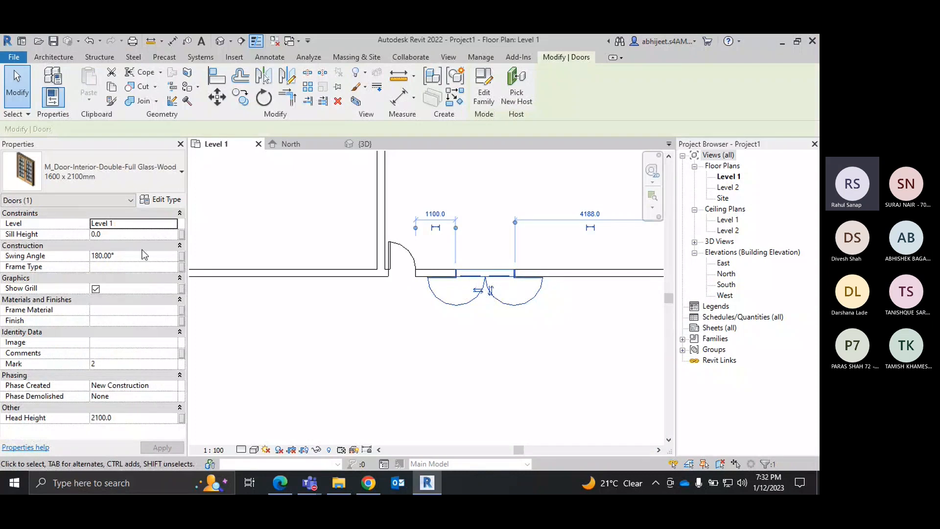
pyautogui.click(163, 200)
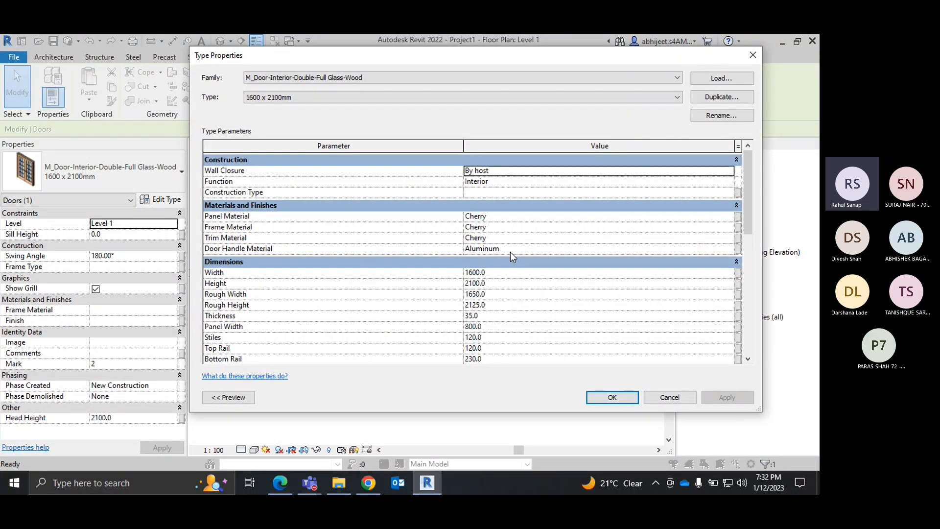
pyautogui.scroll(-2, 285, 318)
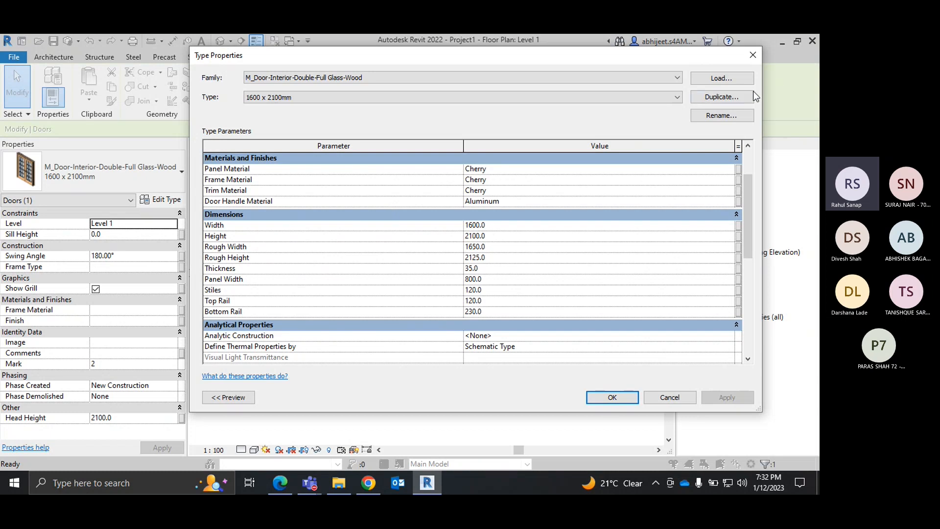
pyautogui.click(513, 226)
pyautogui.write('1650')
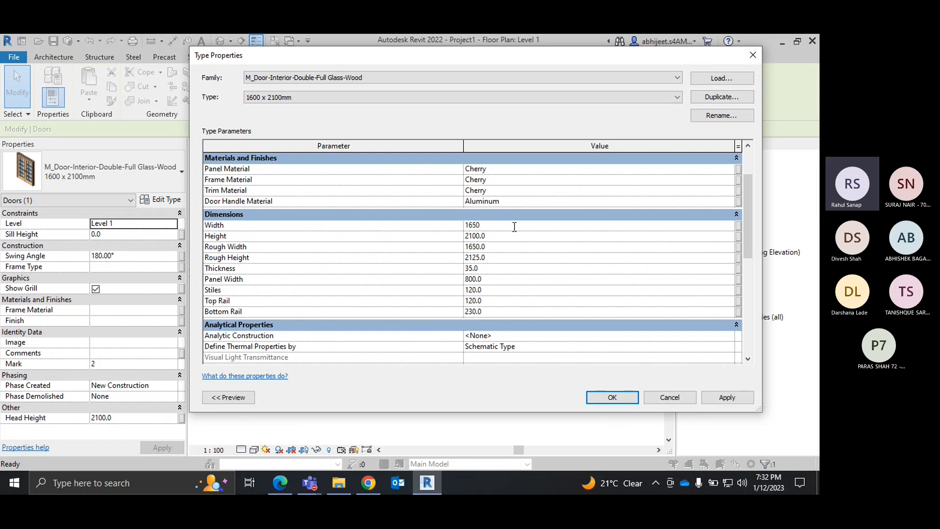
pyautogui.click(504, 236)
pyautogui.write('2')
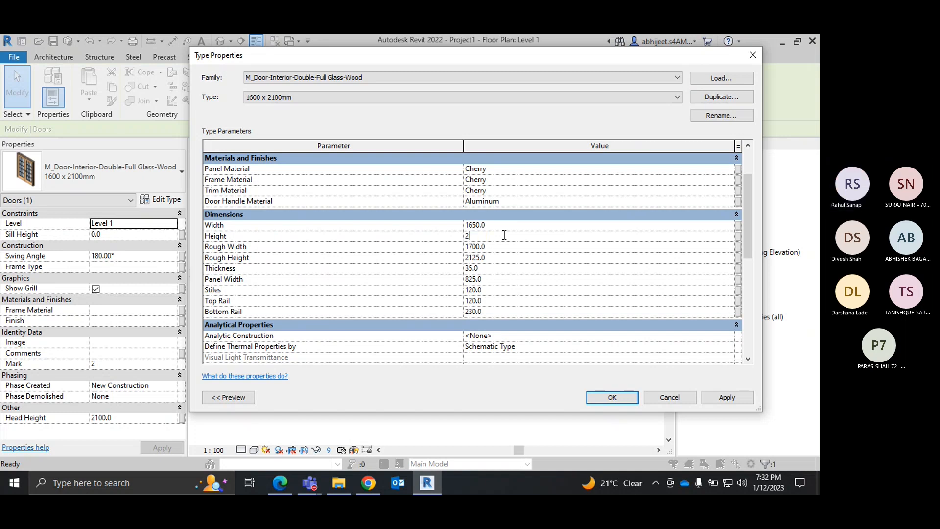
pyautogui.write('150')
pyautogui.press('Return')
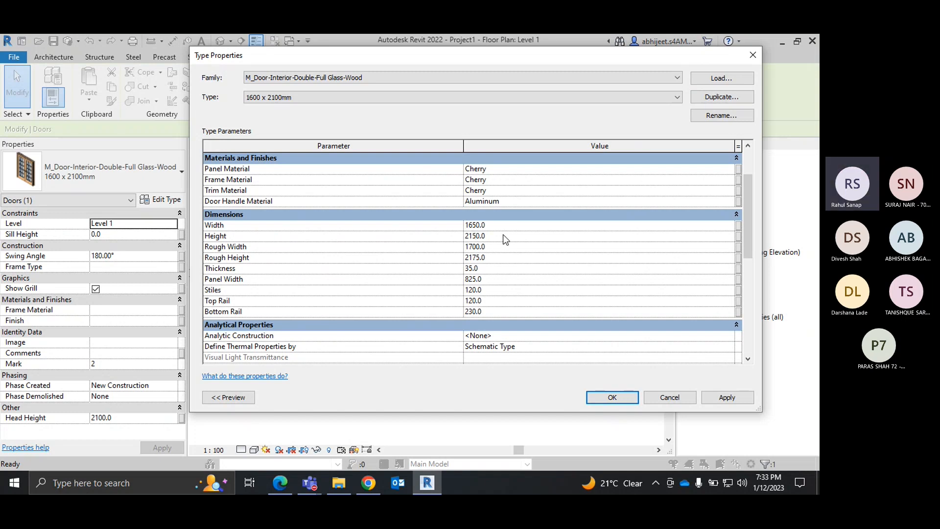
pyautogui.click(612, 398)
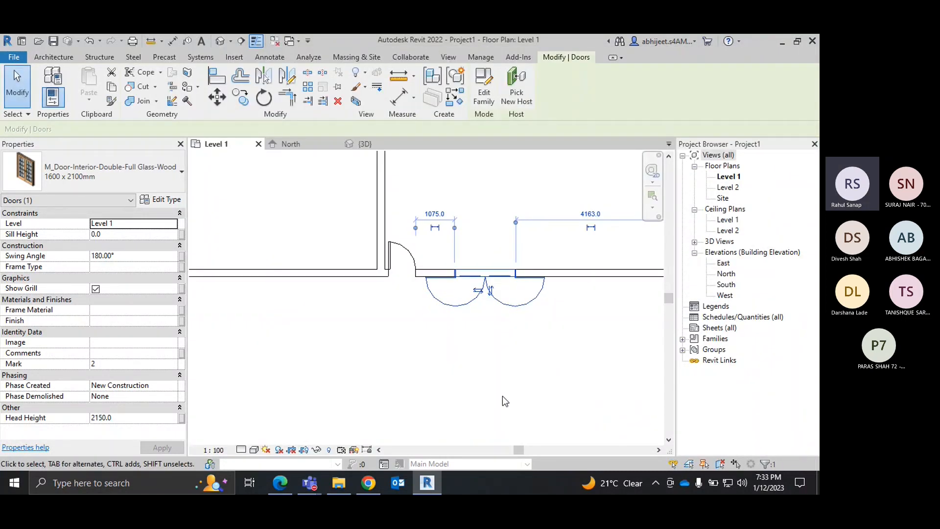
# Step: Switch to the Teams meeting window to unmute the microphone, and return to the Revit plan
pyautogui.moveTo(313, 481)
pyautogui.click(374, 411)
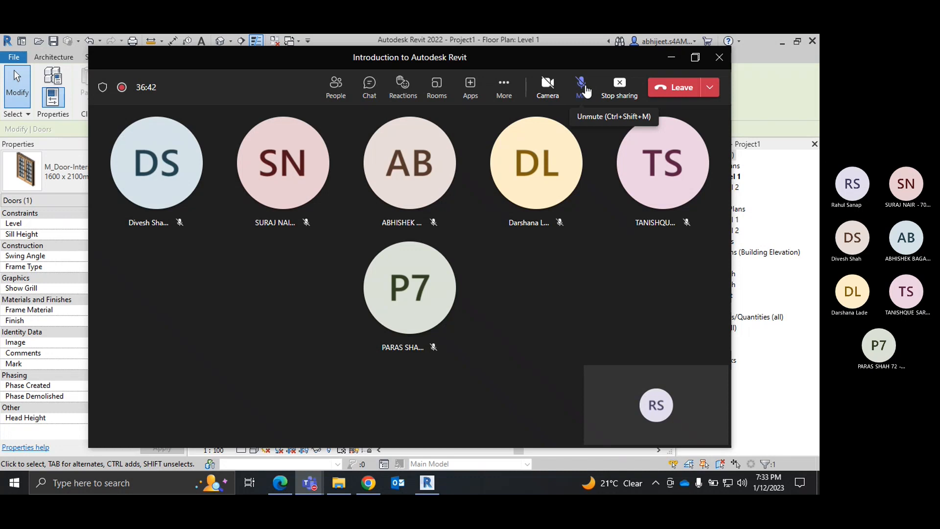
pyautogui.click(582, 88)
pyautogui.click(671, 60)
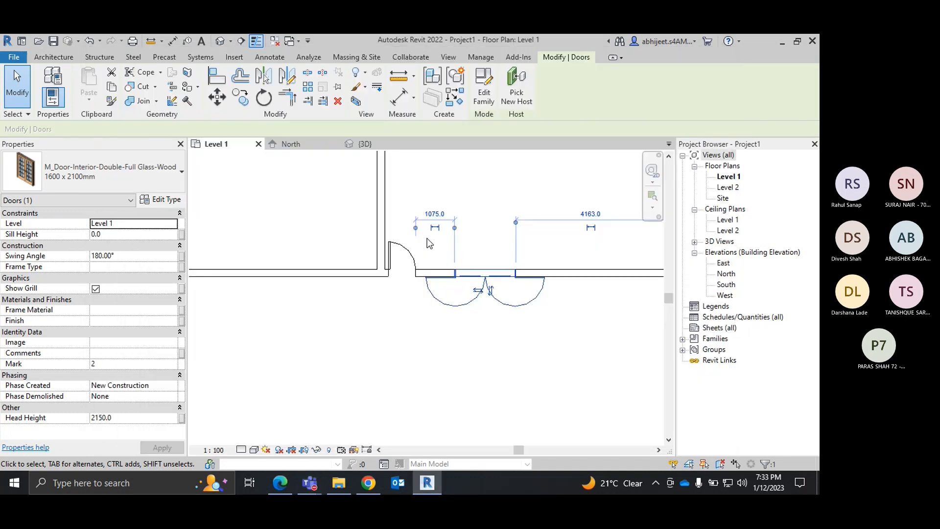
# Step: Set the Level 1 floor plan's detail level to Fine
pyautogui.click(465, 370)
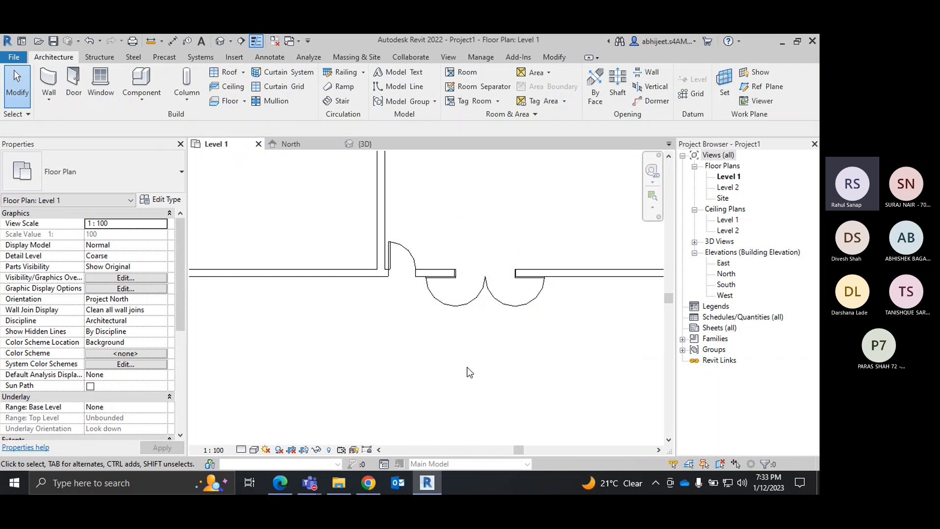
pyautogui.click(240, 449)
pyautogui.click(258, 436)
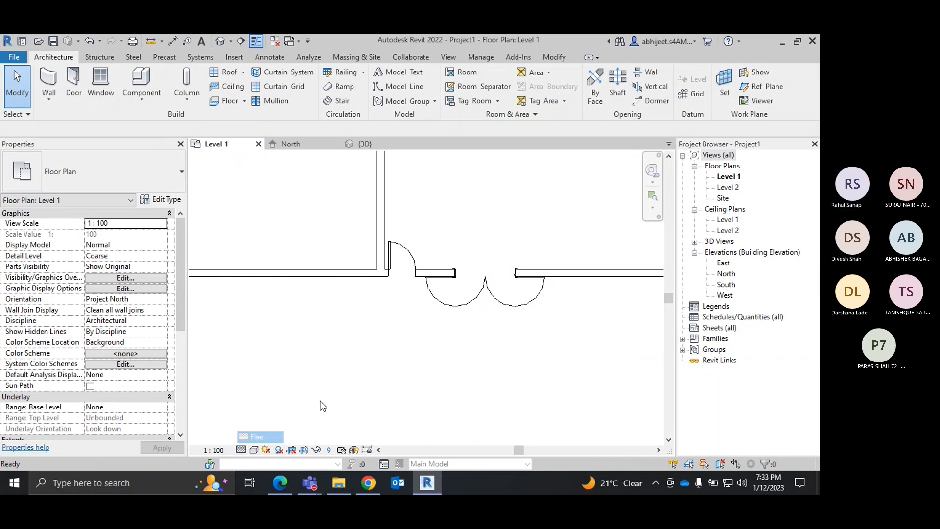
# Step: Review the double door's type parameters, including its dimensions, analytical properties and identity data, without changing them
pyautogui.scroll(-2, 333, 397)
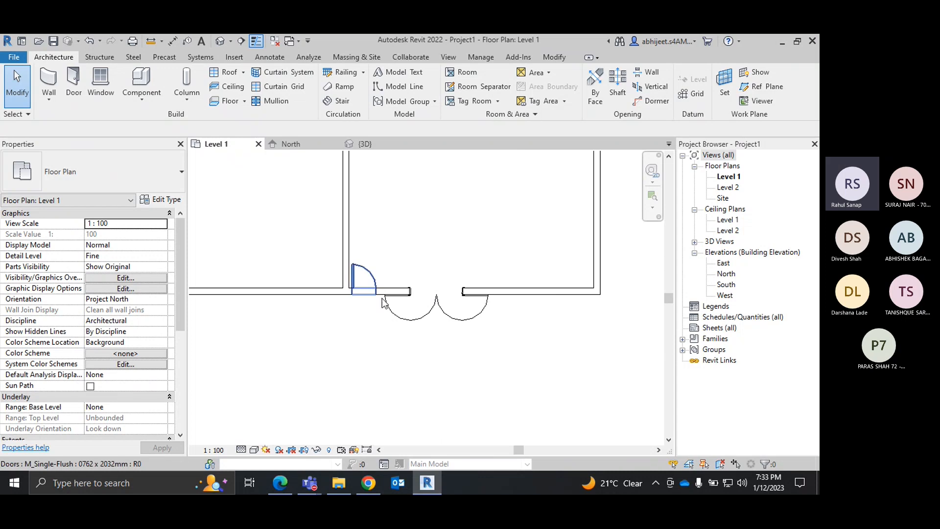
pyautogui.click(425, 317)
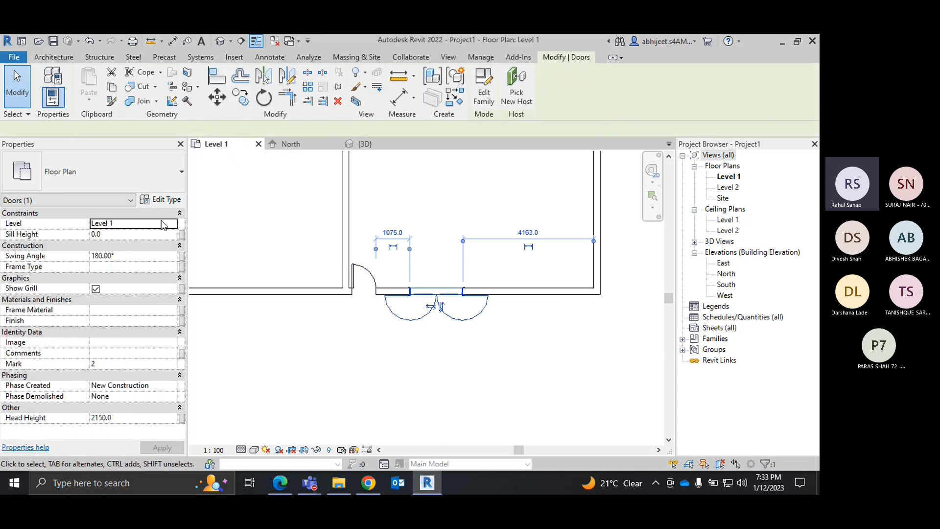
pyautogui.click(161, 199)
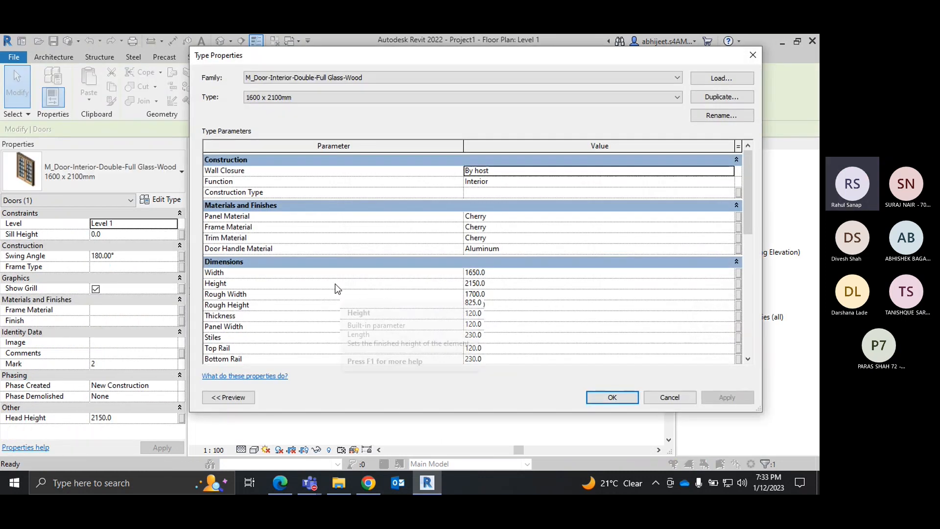
pyautogui.scroll(-2, 334, 284)
pyautogui.scroll(-5, 328, 217)
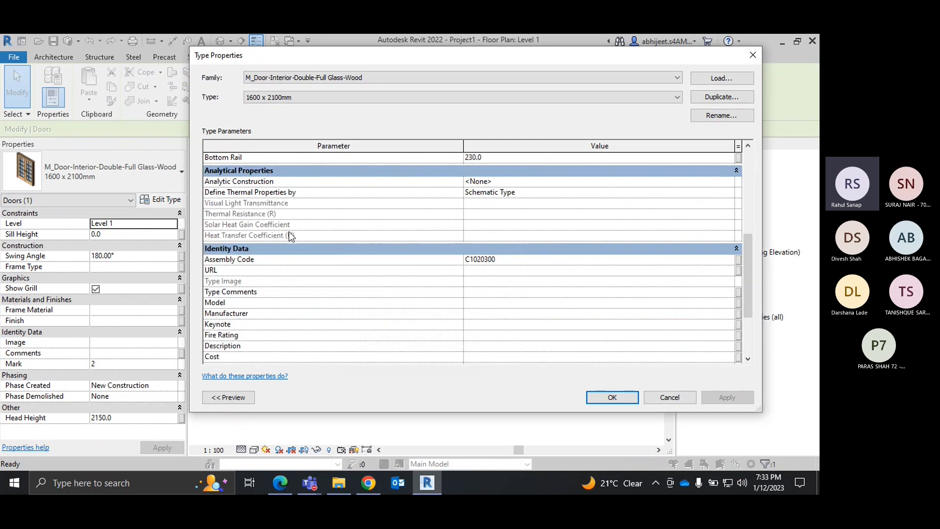
pyautogui.scroll(-2, 289, 232)
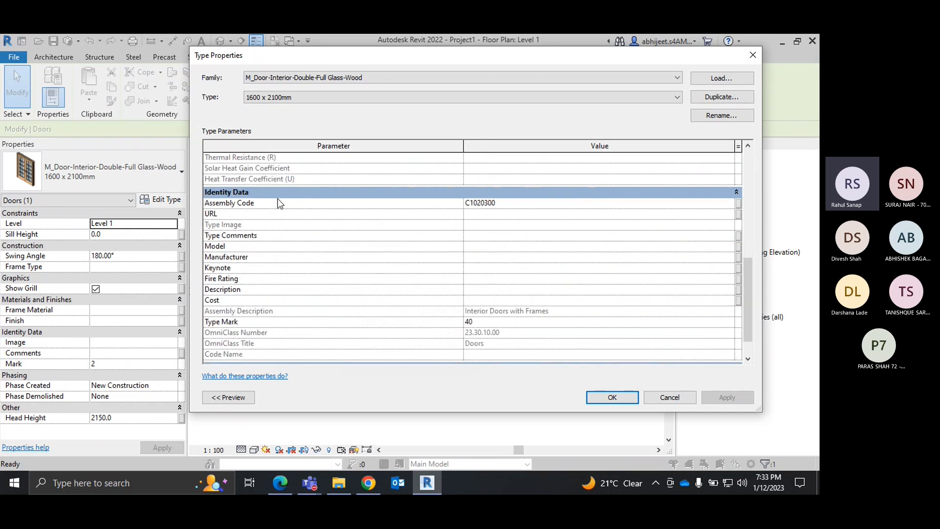
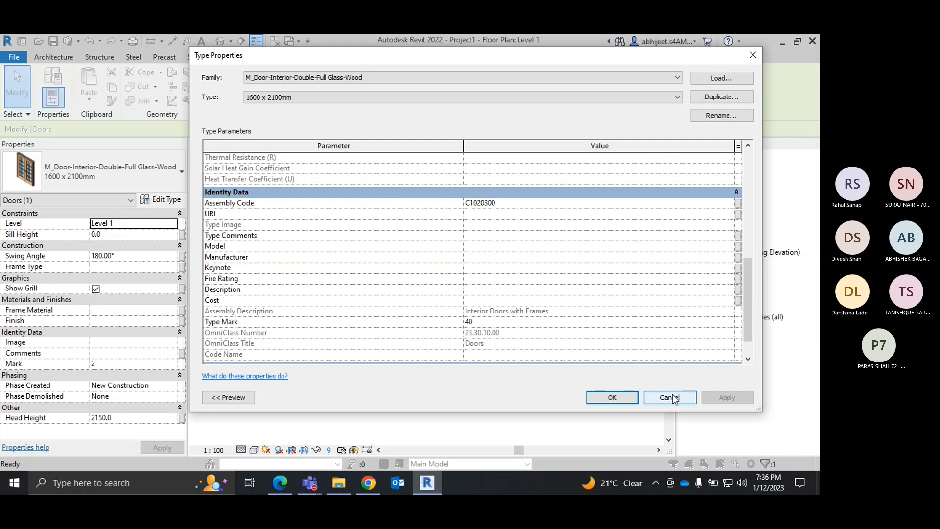
pyautogui.click(672, 394)
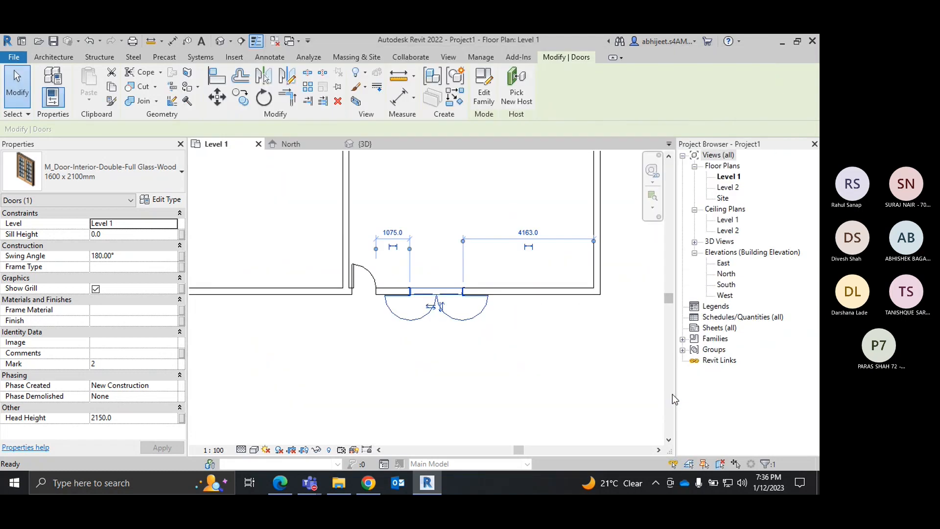
pyautogui.click(519, 360)
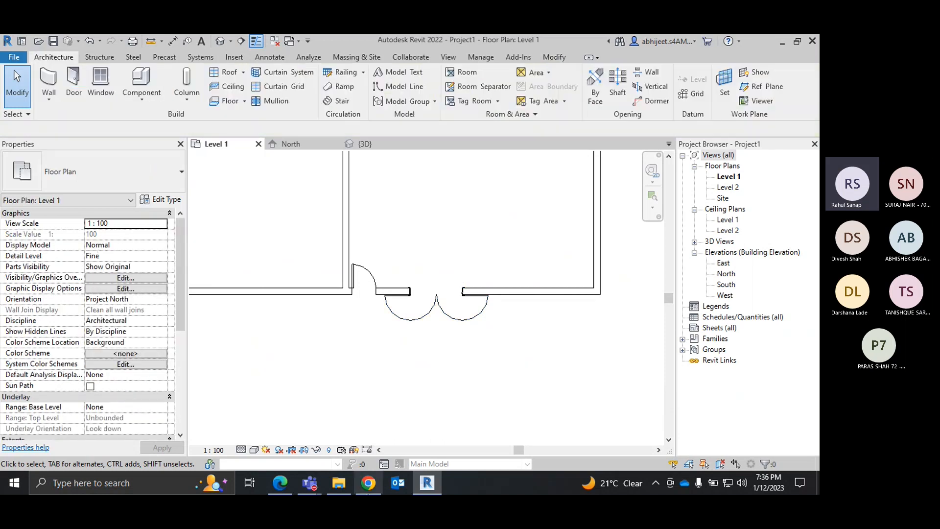
# Step: Check the Teams meeting window and return to the Revit floor plan
pyautogui.moveTo(309, 483)
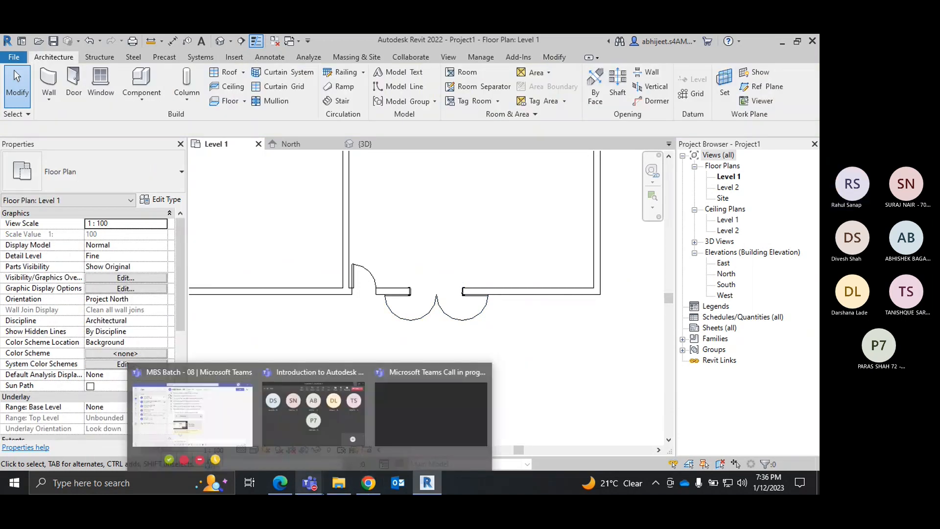
pyautogui.click(417, 411)
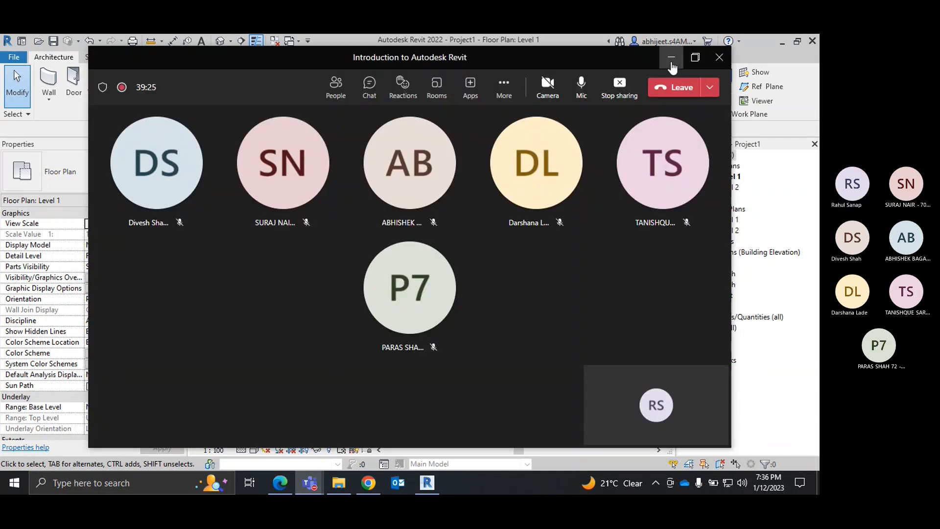
pyautogui.click(671, 59)
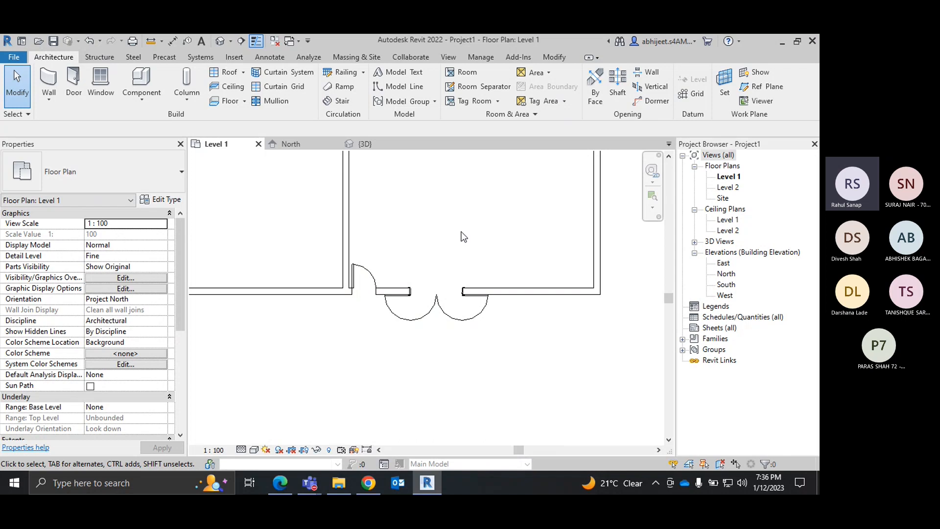
# Step: Place an M_Fixed 0406 x 0610mm window in the bottom wall, midway between the double door and the room's right corner
pyautogui.scroll(-3, 464, 237)
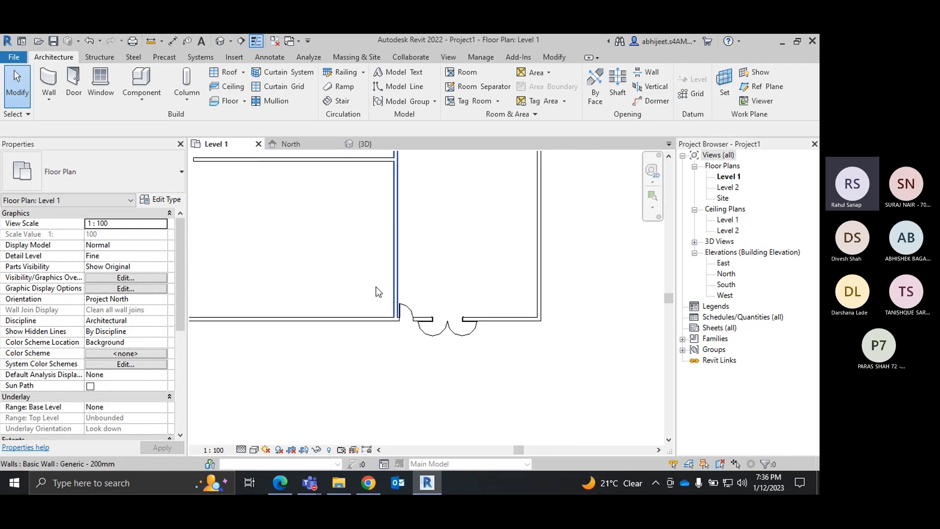
pyautogui.click(103, 95)
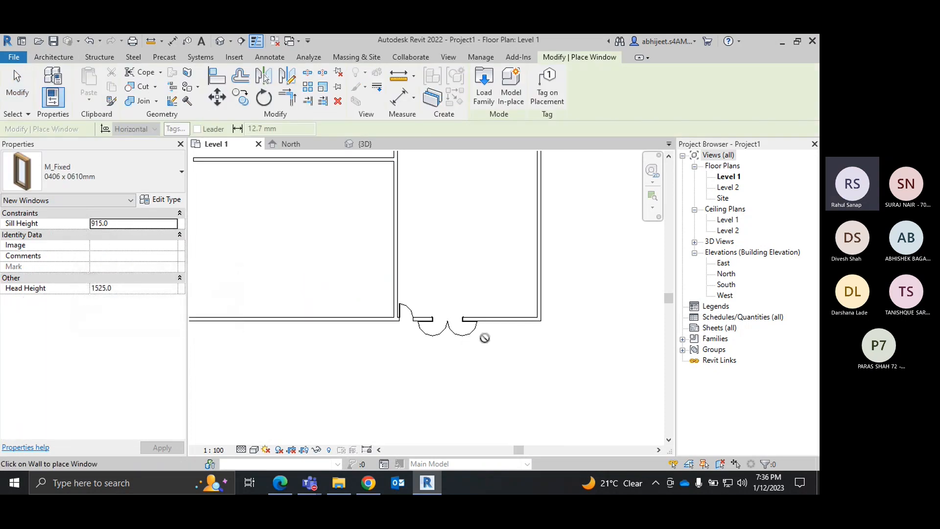
pyautogui.scroll(2, 490, 334)
pyautogui.scroll(2, 496, 331)
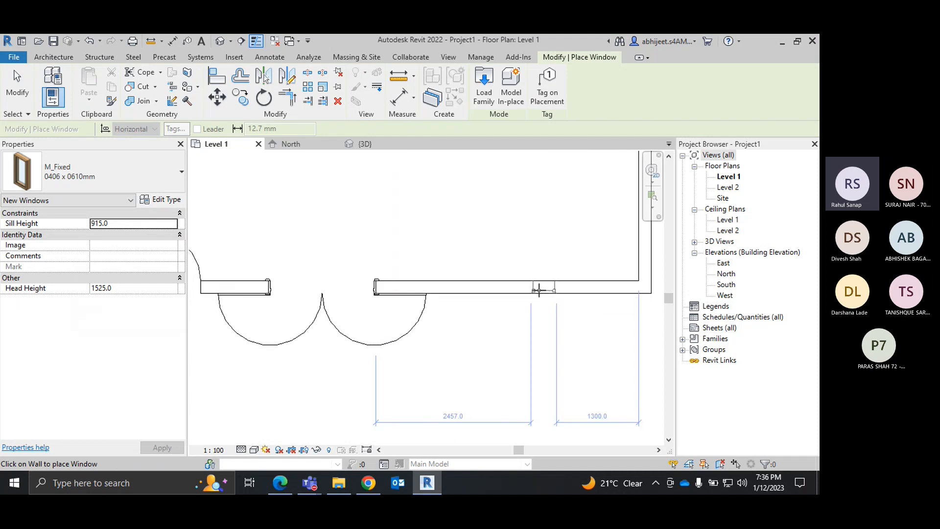
pyautogui.click(504, 289)
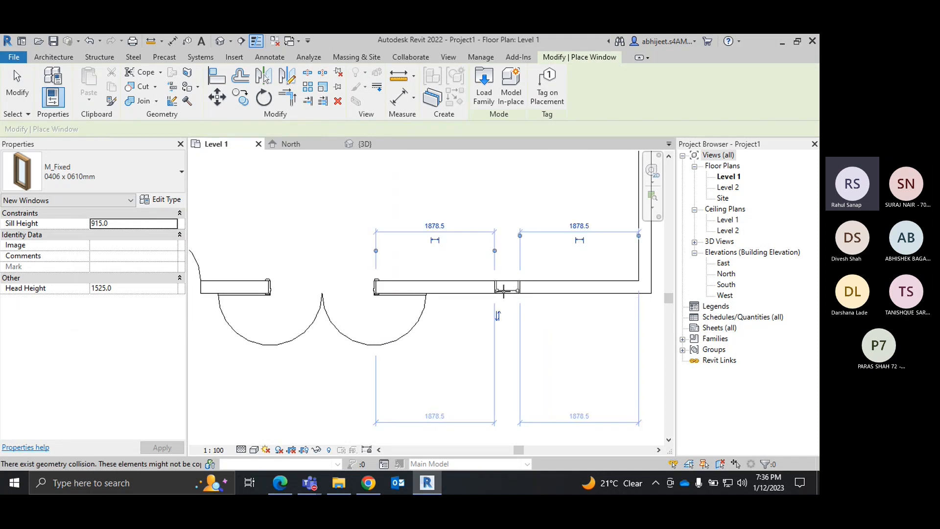
pyautogui.rightClick(501, 231)
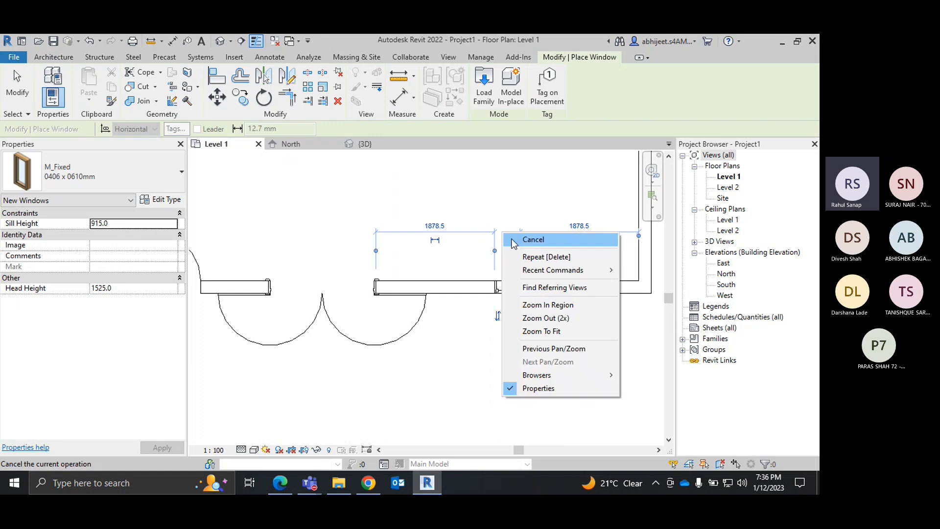
pyautogui.click(512, 239)
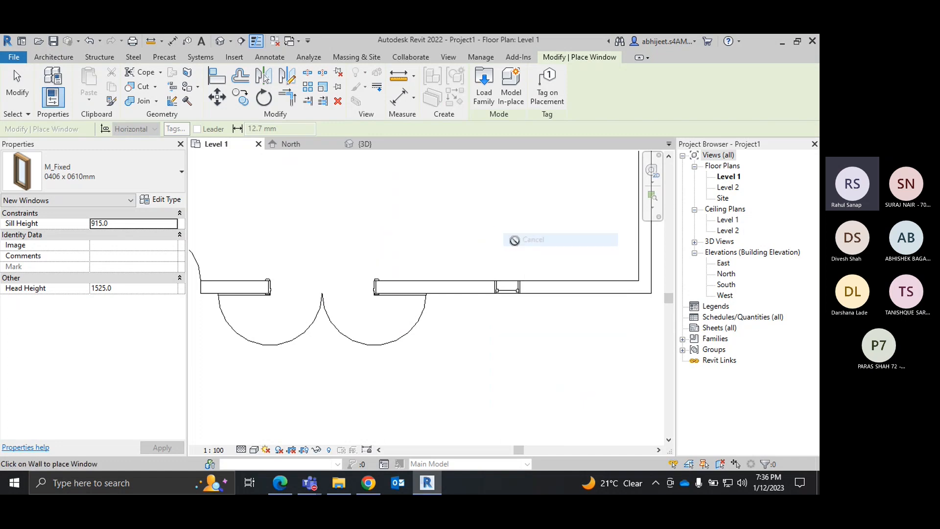
# Step: Choose M_Window-Casement-Double 1050 x 1350mm as the window type for placement
pyautogui.click(119, 183)
pyautogui.scroll(-2, 83, 342)
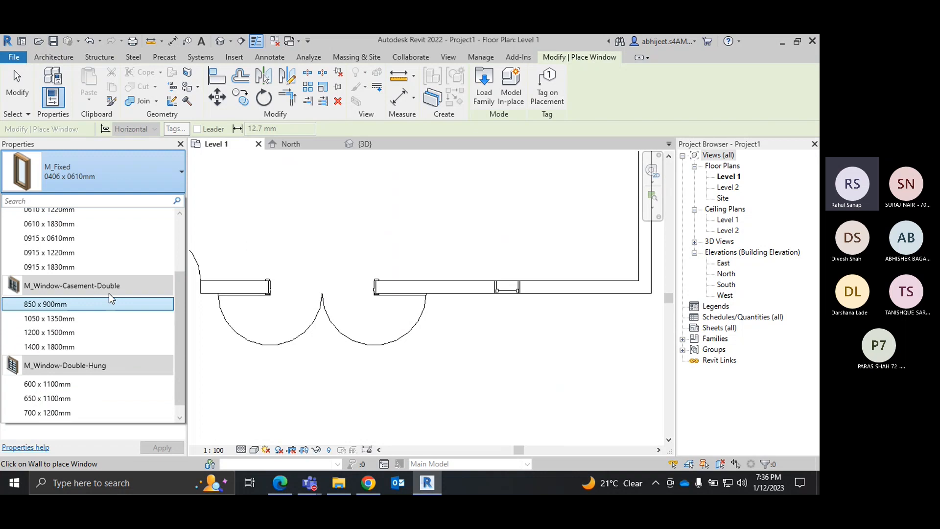
pyautogui.scroll(-1, 84, 384)
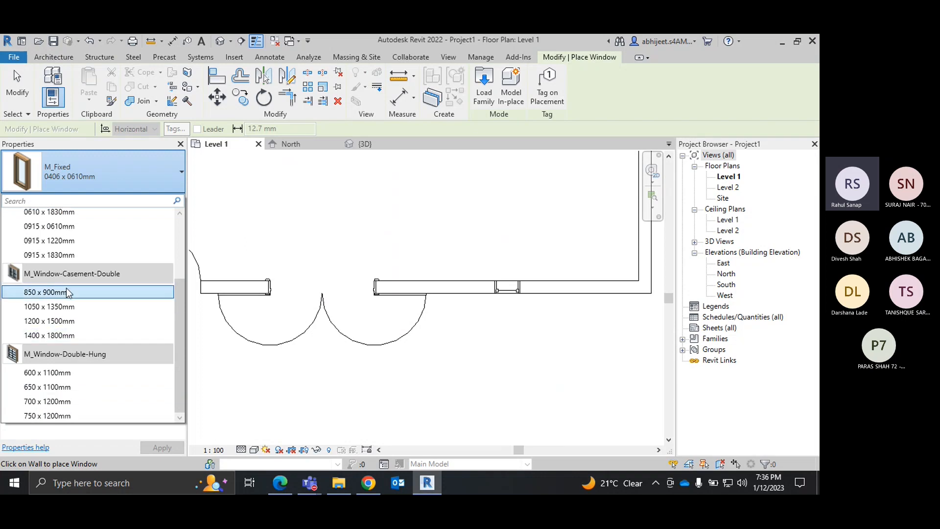
pyautogui.click(67, 307)
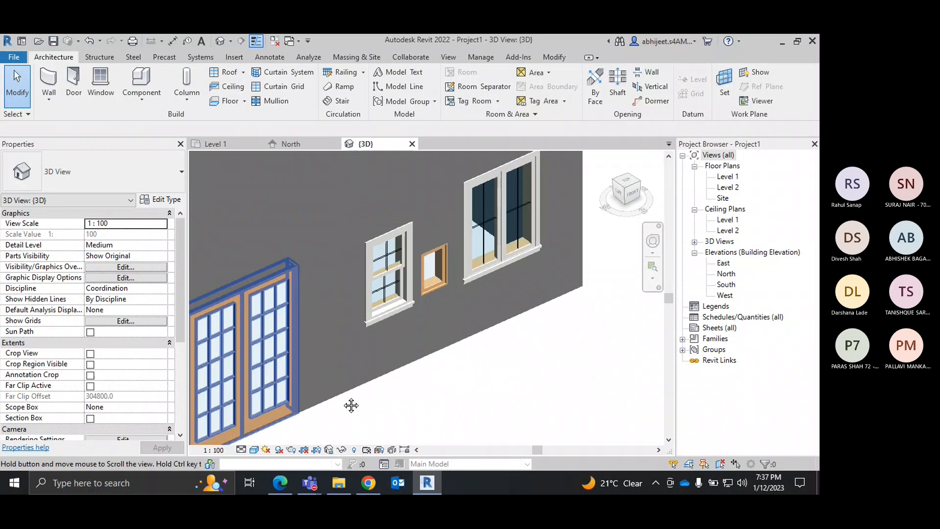
# Step: Start window placement in the 3D view and browse to the Windows folder of the US family library for loading
pyautogui.scroll(1, 561, 335)
pyautogui.moveTo(563, 337); pyautogui.dragTo(544, 381, button='middle')
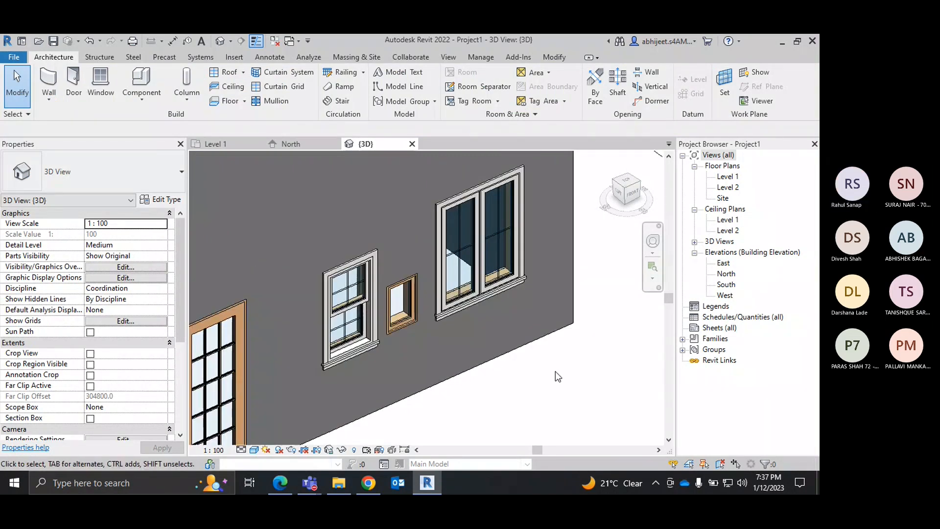
pyautogui.scroll(-1, 555, 371)
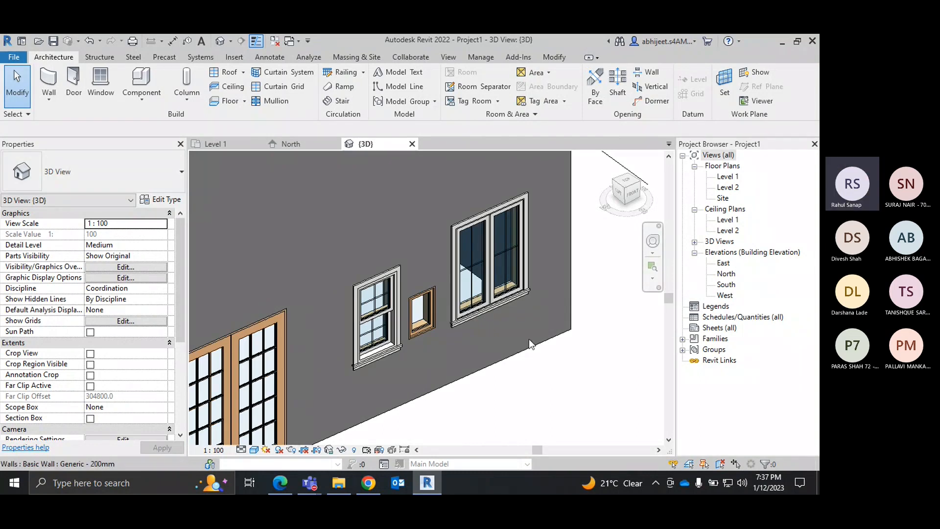
pyautogui.scroll(-2, 522, 311)
pyautogui.moveTo(576, 336); pyautogui.dragTo(574, 360, button='middle')
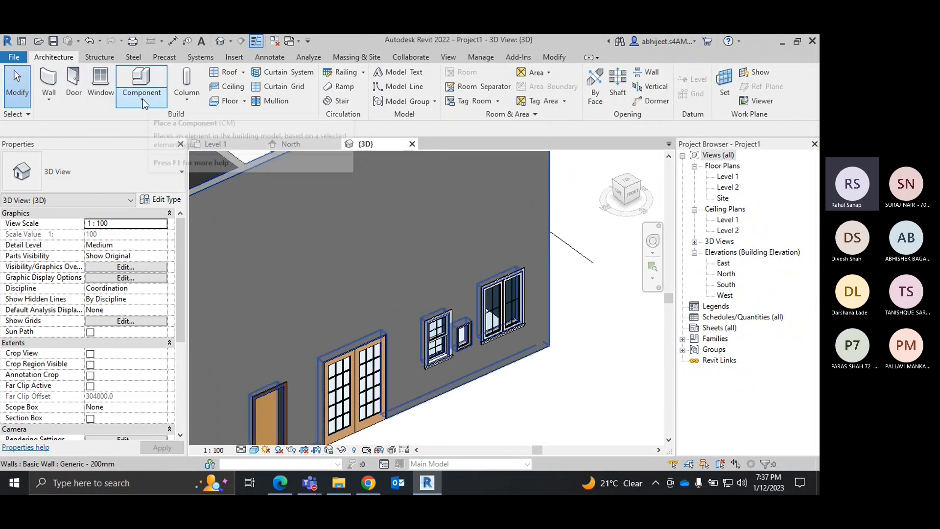
pyautogui.click(97, 98)
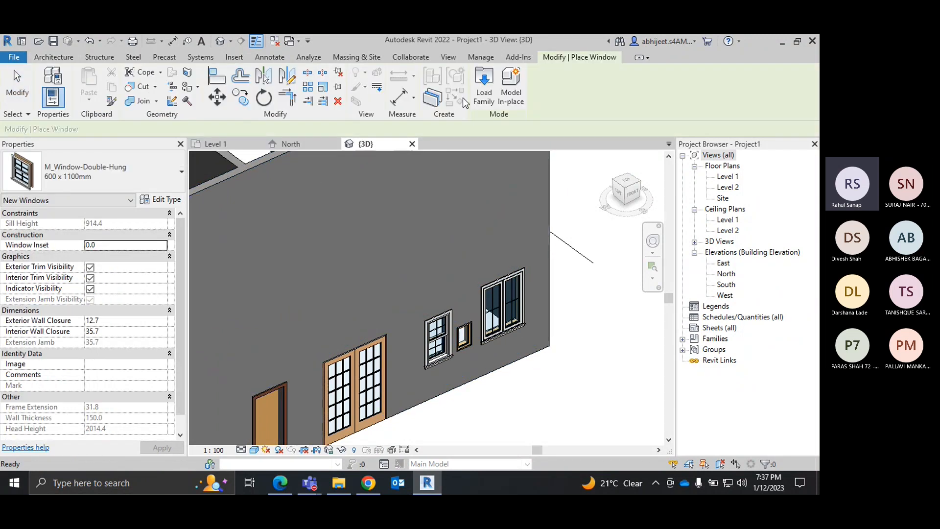
pyautogui.click(476, 90)
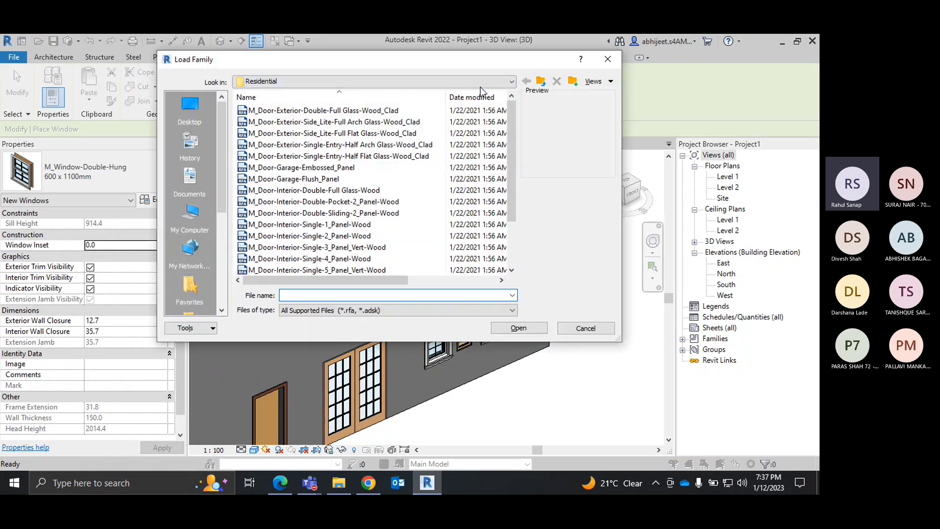
pyautogui.click(540, 82)
pyautogui.click(541, 82)
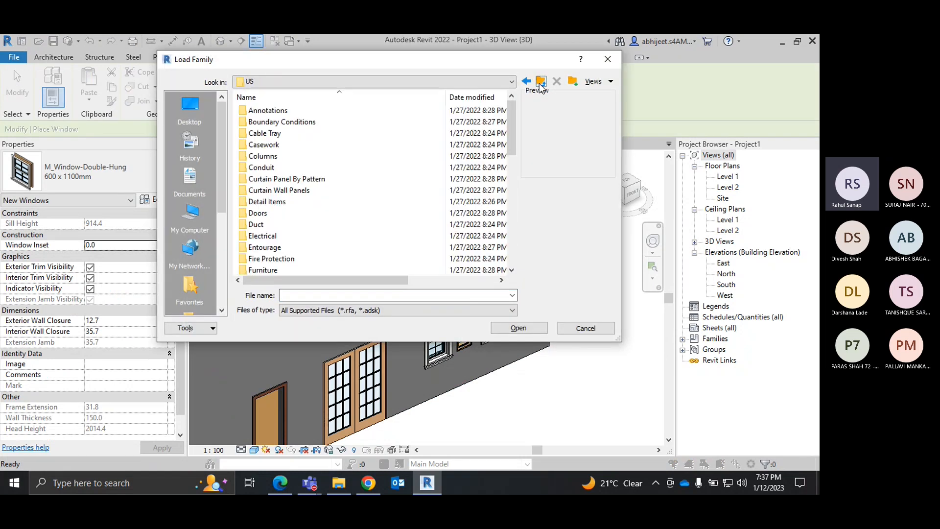
pyautogui.scroll(-5, 309, 222)
pyautogui.scroll(-5, 309, 221)
pyautogui.doubleClick(294, 259)
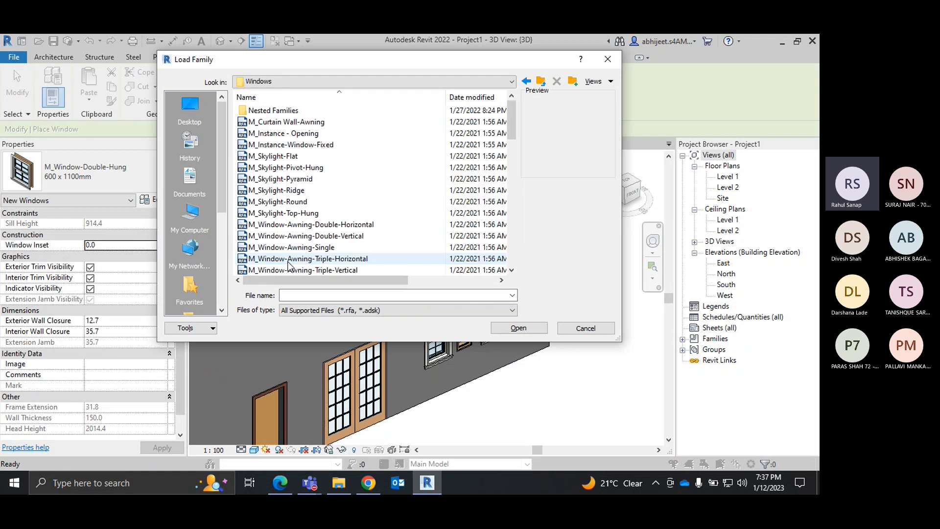
# Step: Preview the skylight families and the awning window families in the Windows folder, including single, double and triple versions
pyautogui.click(289, 213)
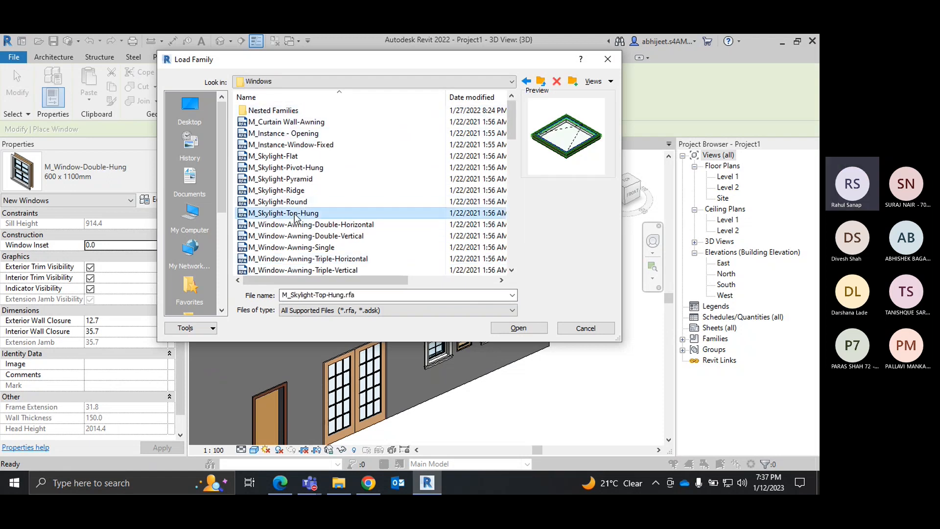
pyautogui.click(288, 201)
pyautogui.click(291, 190)
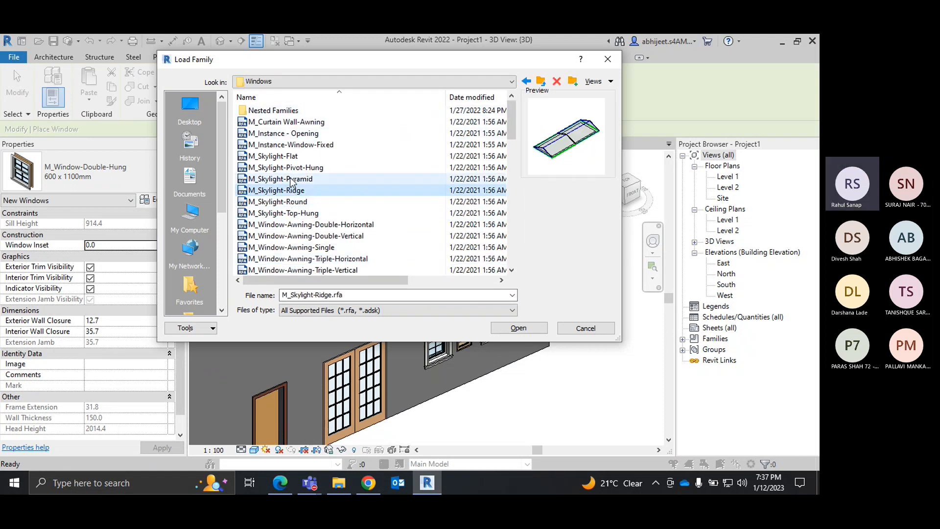
pyautogui.click(292, 156)
pyautogui.scroll(-2, 313, 206)
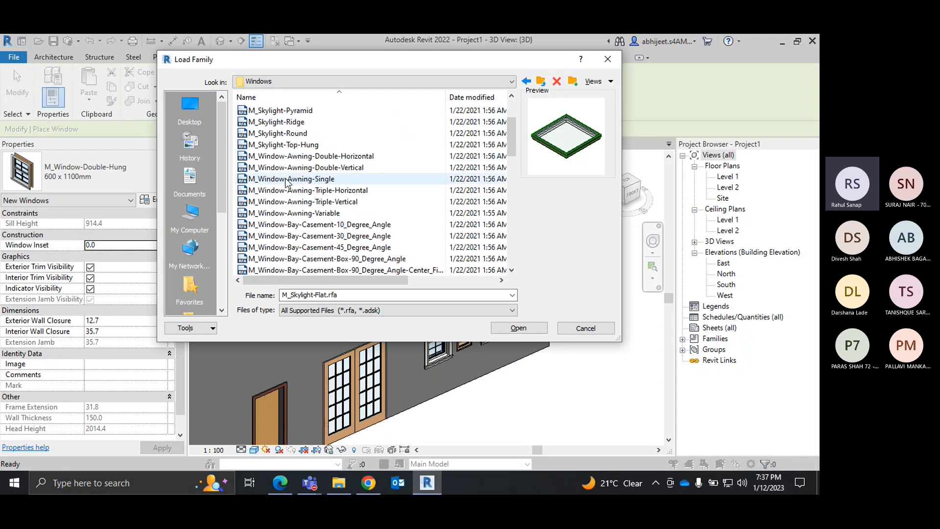
pyautogui.click(327, 226)
pyautogui.click(316, 214)
pyautogui.click(313, 201)
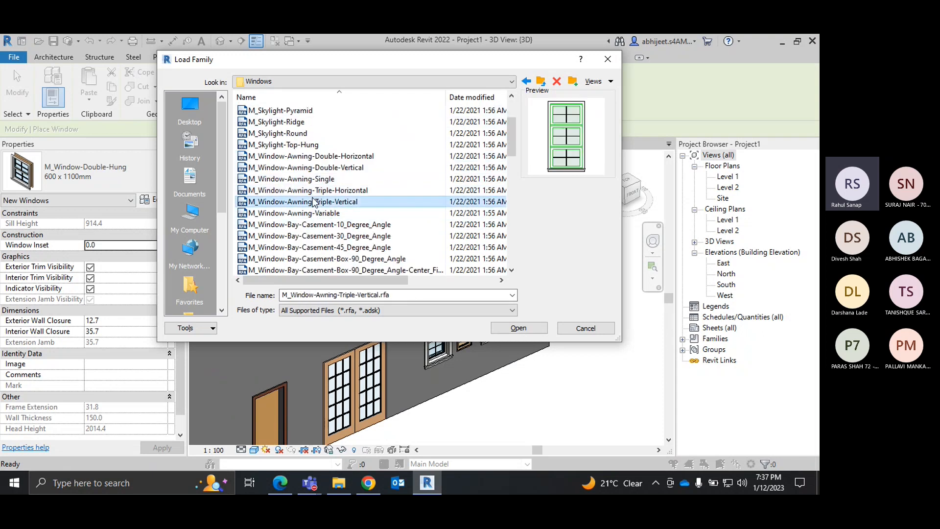
pyautogui.click(314, 180)
pyautogui.click(316, 167)
pyautogui.click(318, 157)
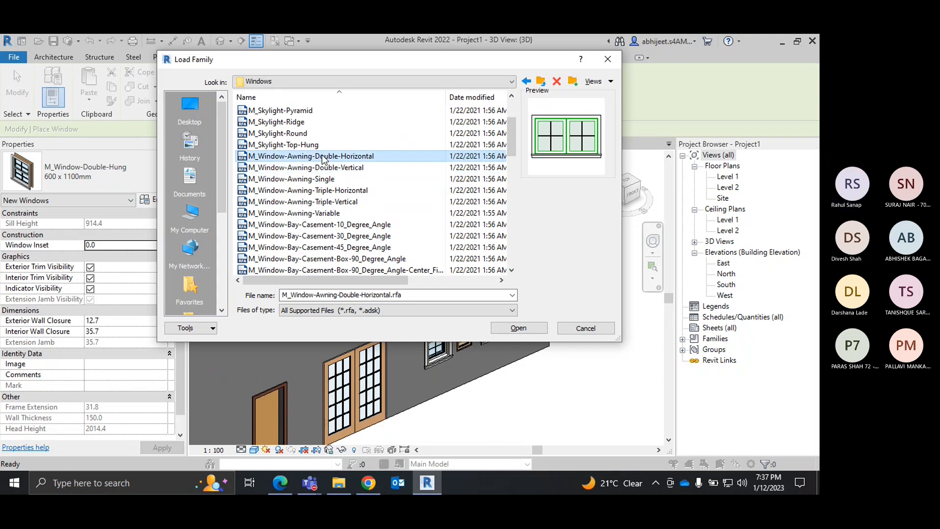
pyautogui.click(313, 145)
# Step: Preview the square opening, sliding, single-hung double and round opening window families near the end of the folder
pyautogui.scroll(-12, 328, 206)
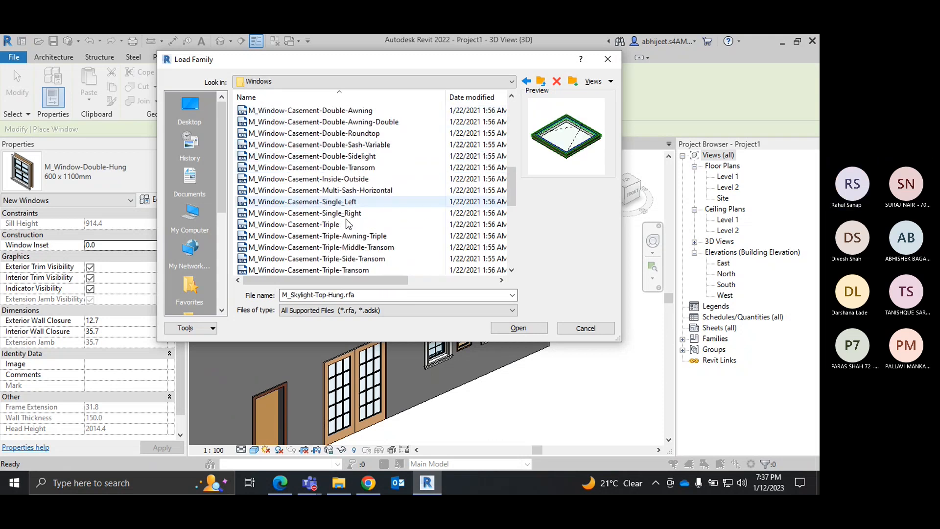
pyautogui.scroll(-2, 342, 271)
pyautogui.click(315, 258)
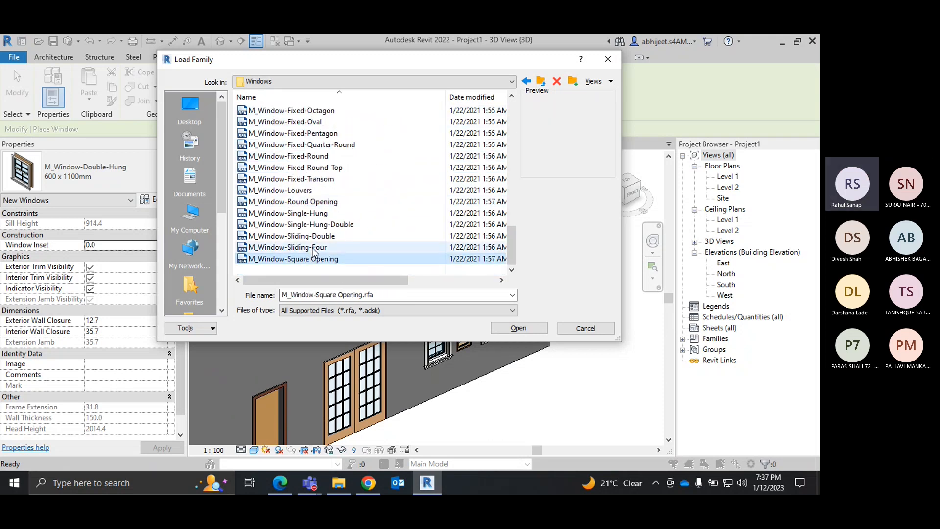
pyautogui.click(313, 247)
pyautogui.click(313, 236)
pyautogui.click(312, 224)
pyautogui.click(309, 202)
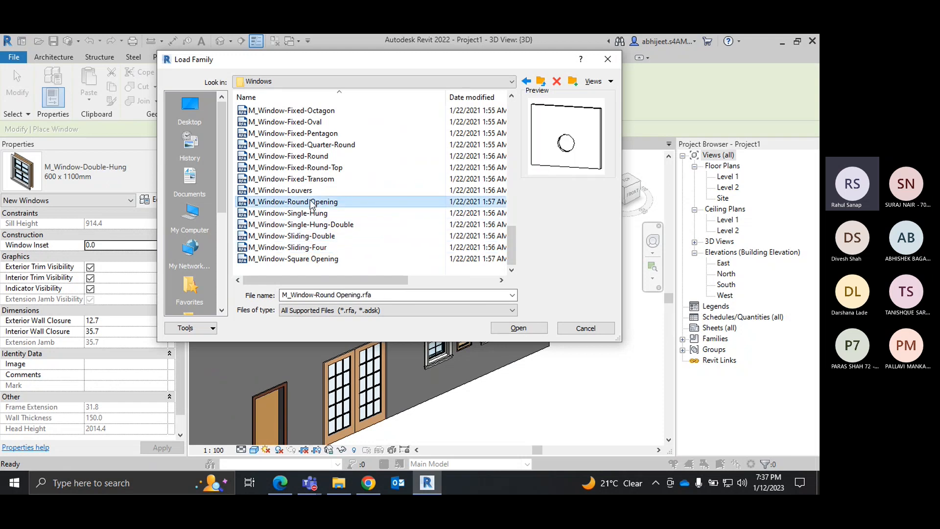
# Step: Preview the louvers window family and the fixed window shapes, including transom, round, quarter-round, pentagon, oval, octagon and half-round
pyautogui.click(304, 191)
pyautogui.click(307, 179)
pyautogui.click(314, 156)
pyautogui.click(316, 145)
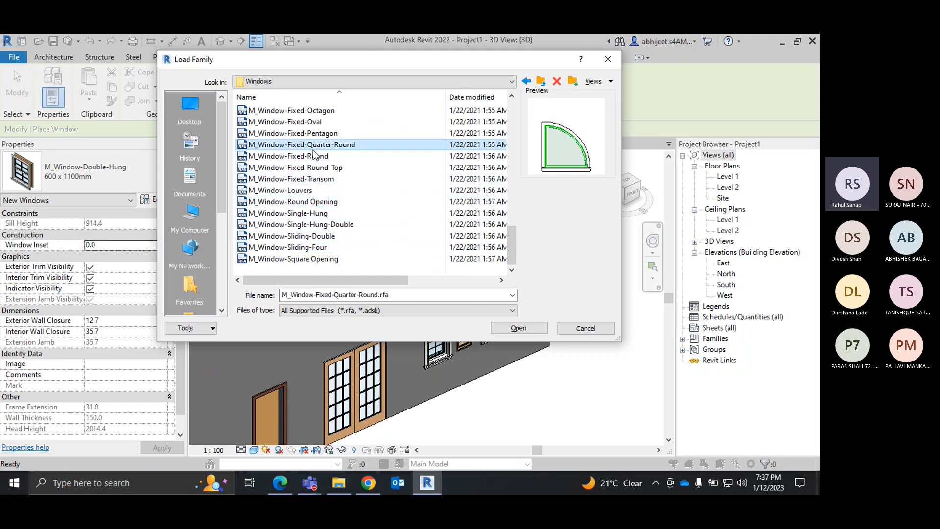
pyautogui.click(318, 156)
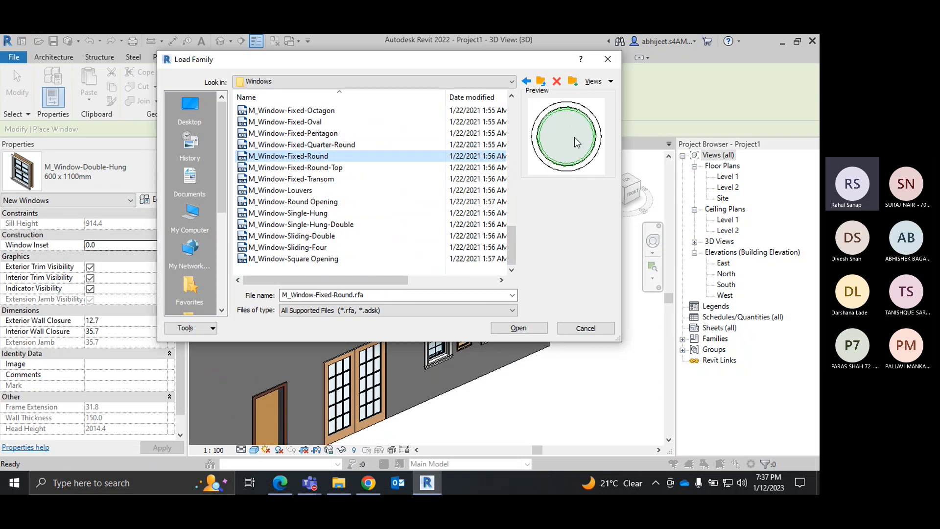
pyautogui.click(332, 145)
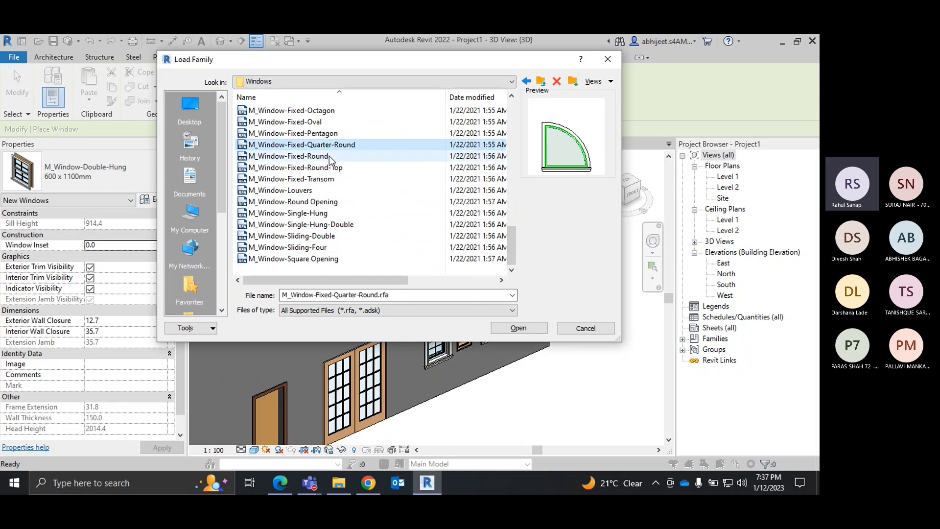
pyautogui.click(330, 133)
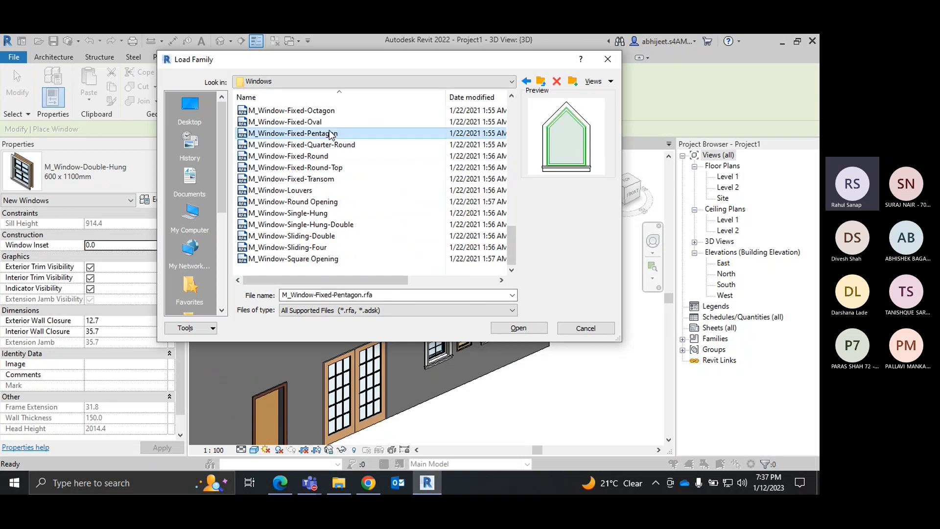
pyautogui.click(304, 124)
pyautogui.scroll(1, 316, 146)
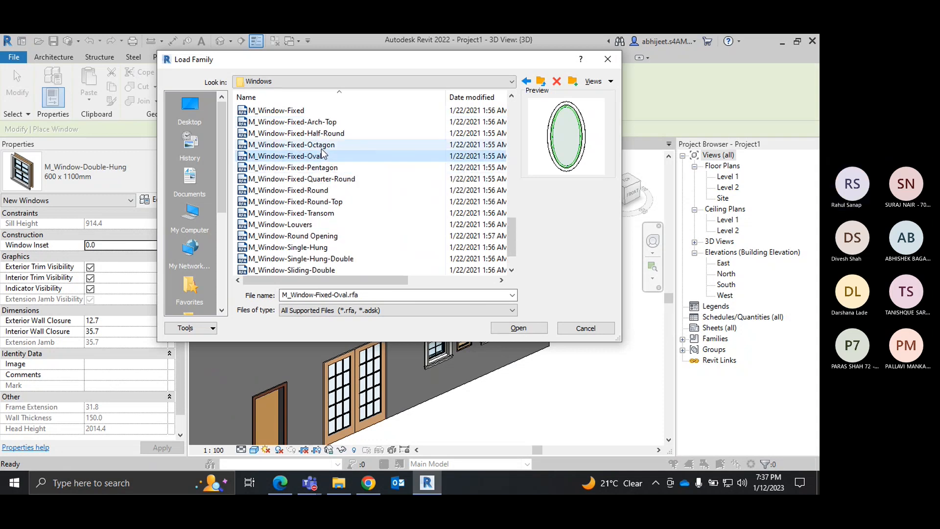
pyautogui.click(327, 145)
pyautogui.click(331, 136)
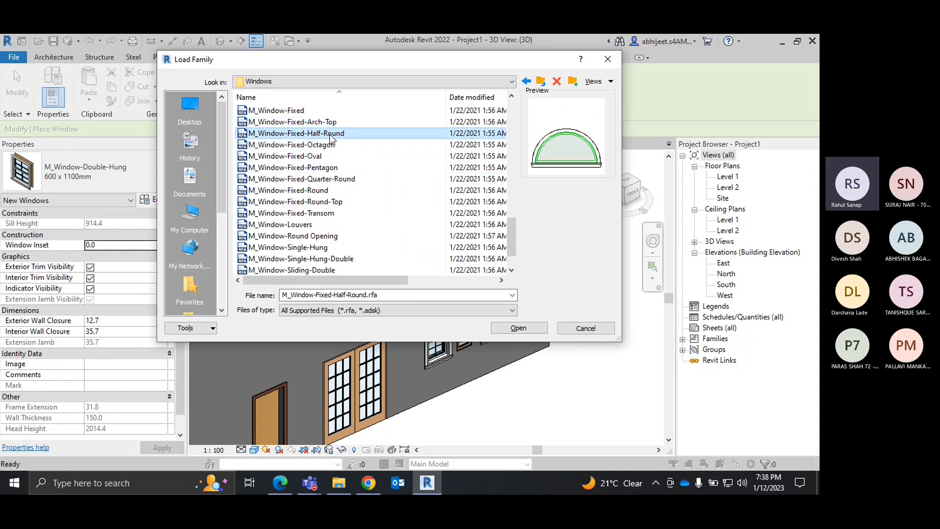
# Step: Load the fixed window families from M_Window-Fixed-Arch-Top through M_Window-Fixed-Pentagon, picking the 650 x 1000mm type for the pentagon family
pyautogui.click(324, 122)
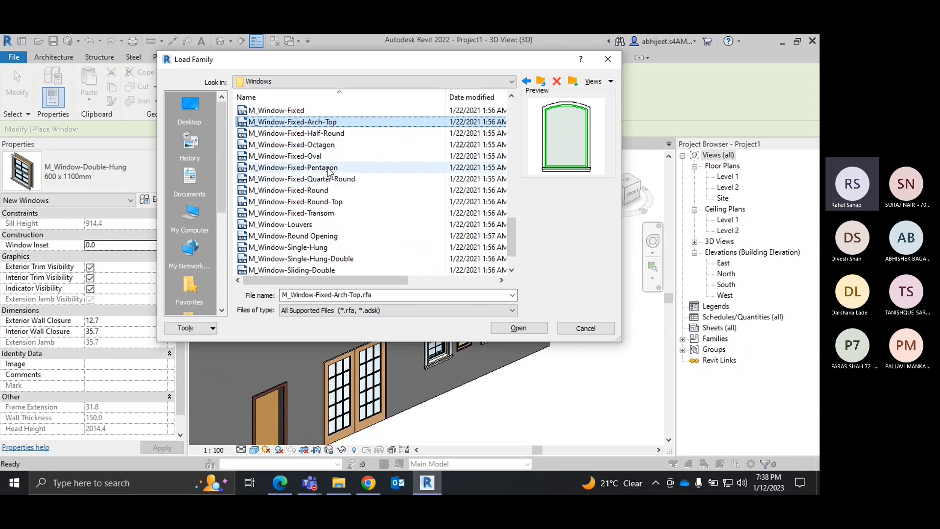
pyautogui.keyDown('shift'); pyautogui.click(329, 168); pyautogui.keyUp('shift')
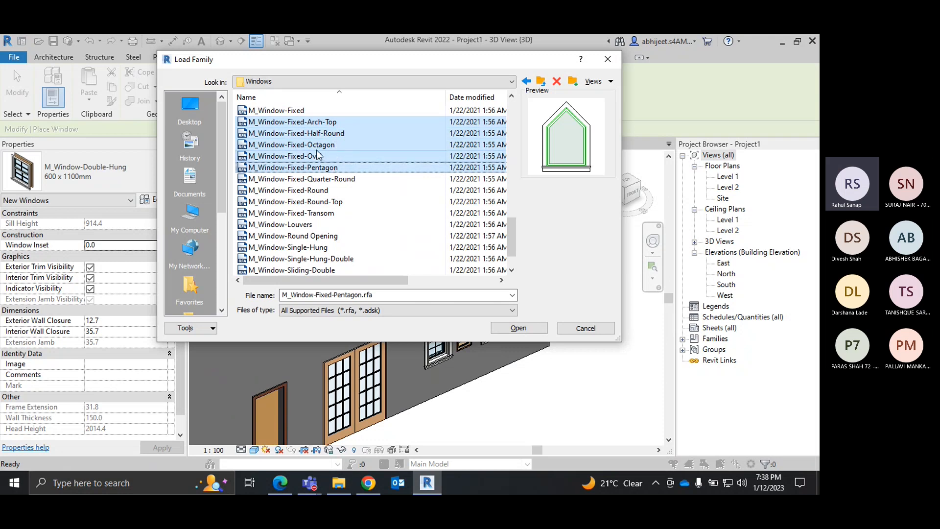
pyautogui.click(518, 327)
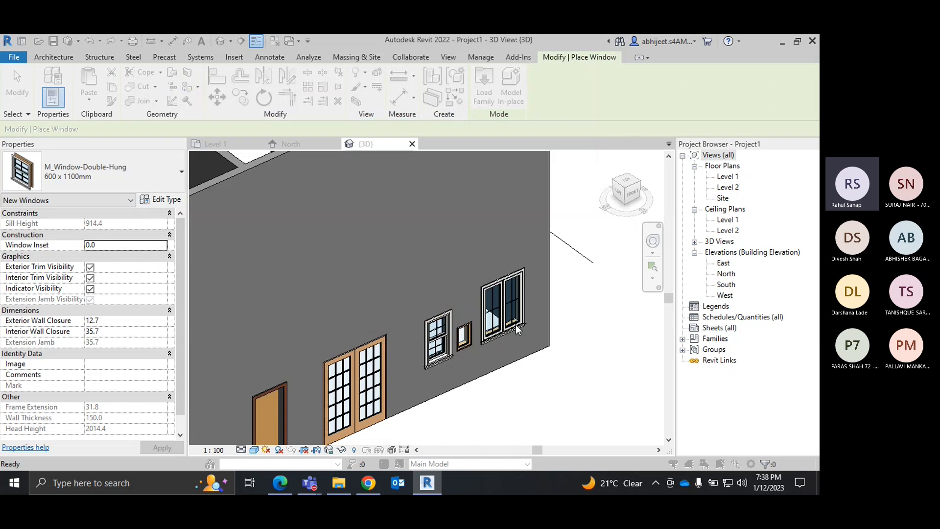
pyautogui.click(356, 168)
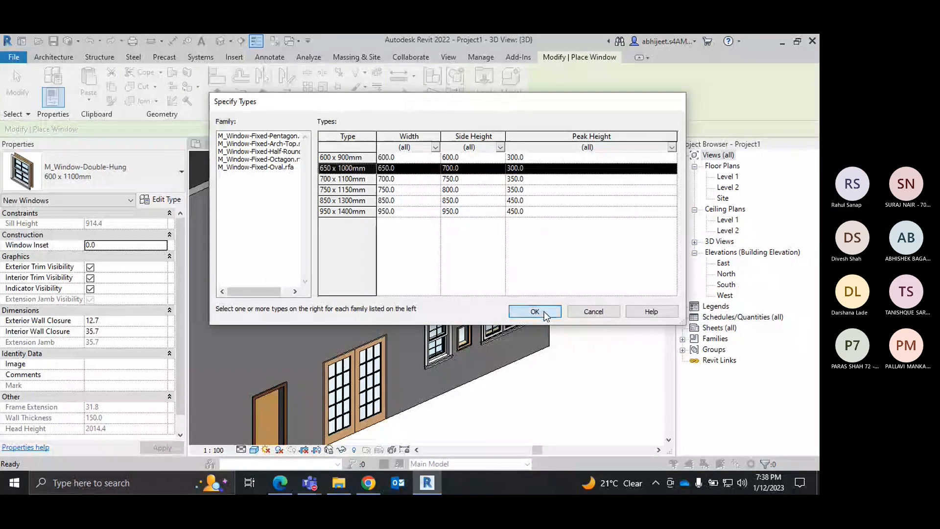
pyautogui.click(534, 312)
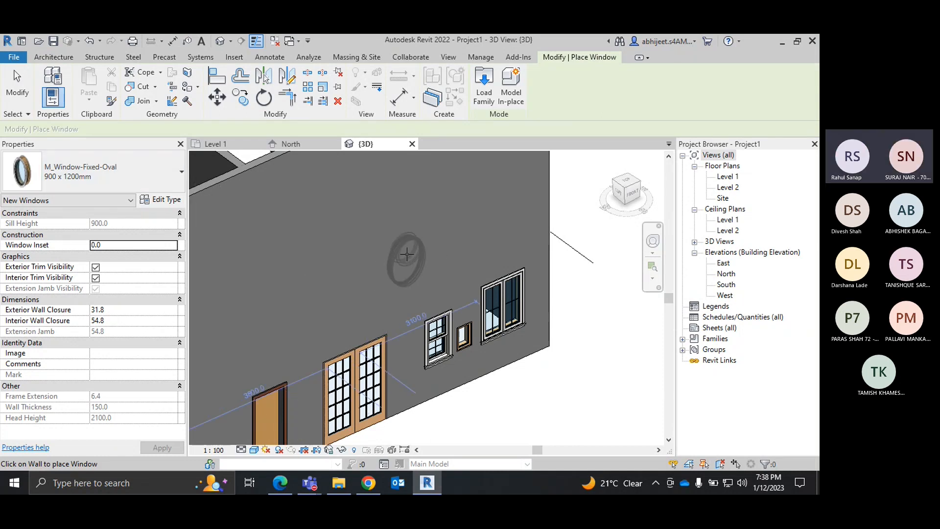
# Step: Place an M_Window-Fixed-Oval 900 x 1200mm window above the double-hung window and an M_Window-Fixed-Half-Round 600mm Diameter window to its right
pyautogui.click(438, 258)
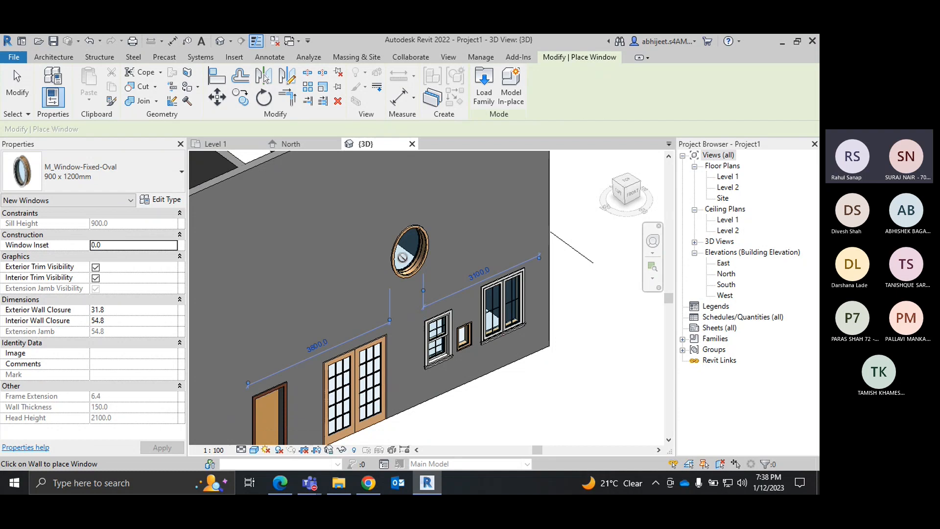
pyautogui.click(89, 180)
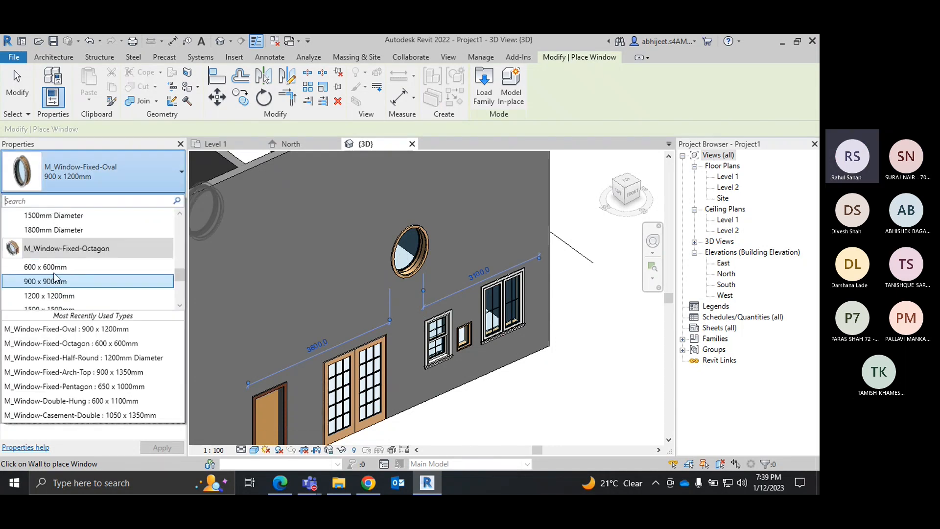
pyautogui.scroll(3, 90, 245)
pyautogui.click(73, 229)
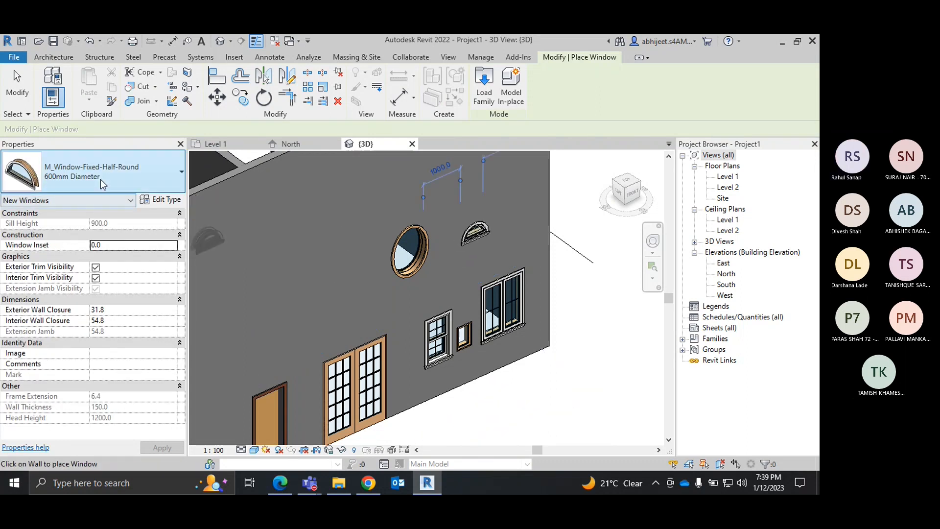
# Step: Place an M_Window-Fixed-Arch-Top 900 x 1350mm window in the wall above the double door, left of the oval window, and end window placement
pyautogui.click(116, 181)
pyautogui.scroll(1, 86, 255)
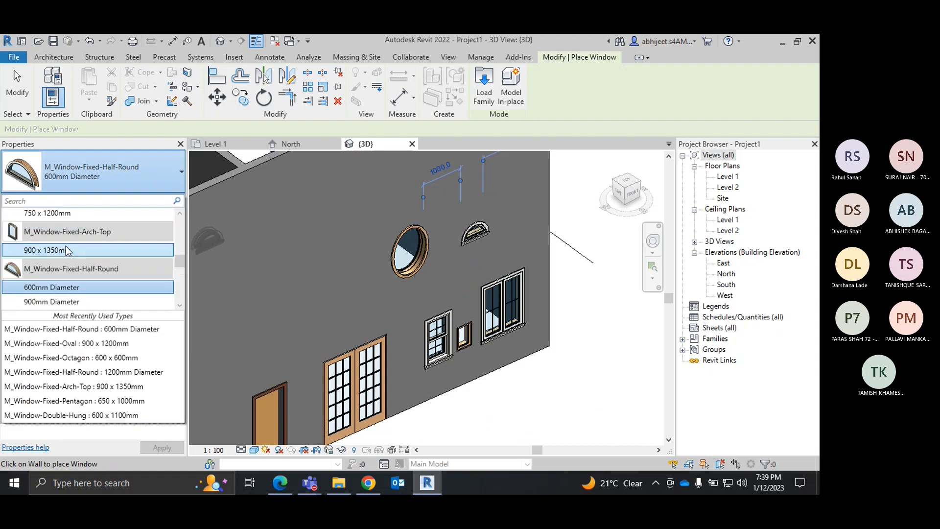
pyautogui.click(67, 251)
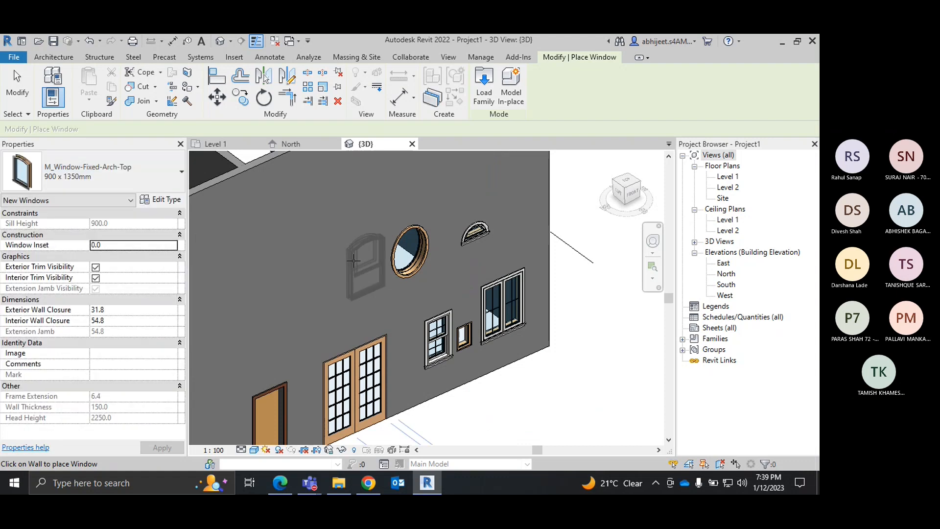
pyautogui.click(353, 260)
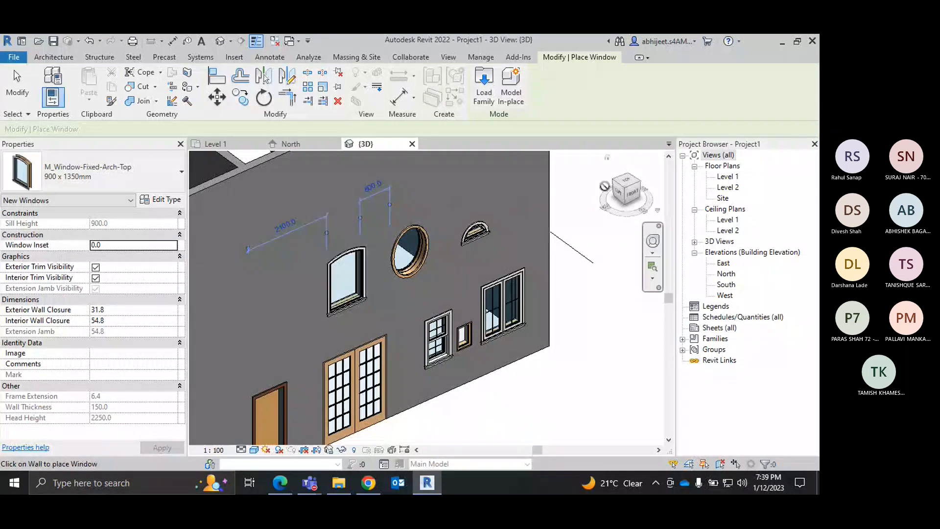
pyautogui.rightClick(590, 181)
pyautogui.click(620, 186)
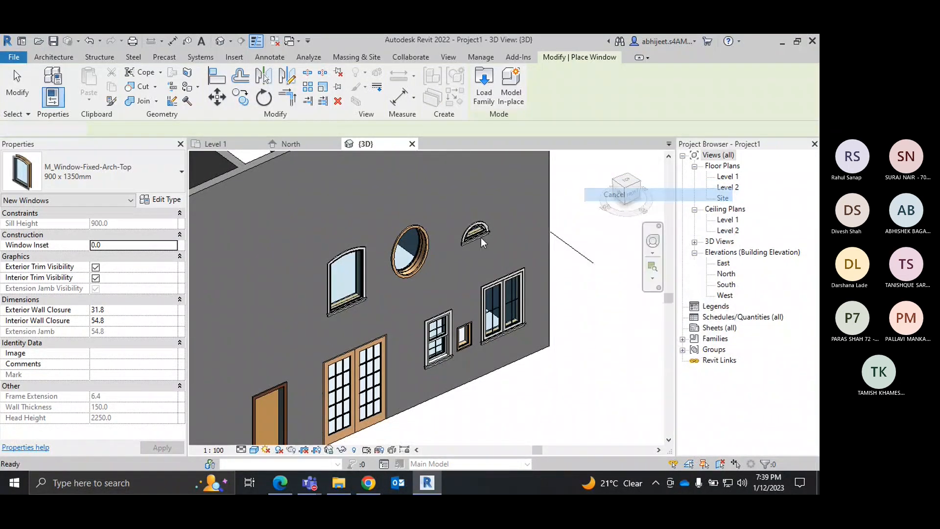
pyautogui.scroll(5, 481, 237)
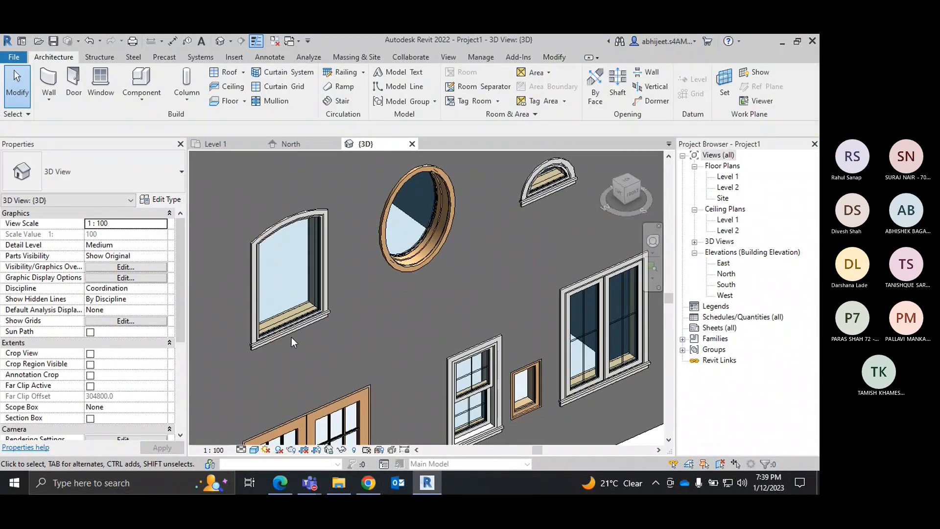
pyautogui.scroll(-1, 285, 332)
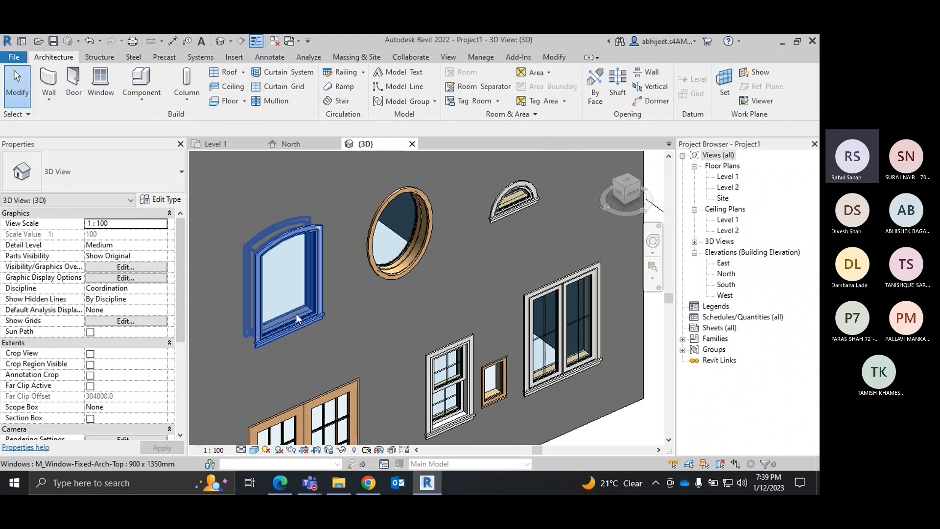
# Step: Open the placed M_Window-Fixed-Arch-Top window's family for editing and inspect its exterior flat arch-top trim
pyautogui.click(311, 240)
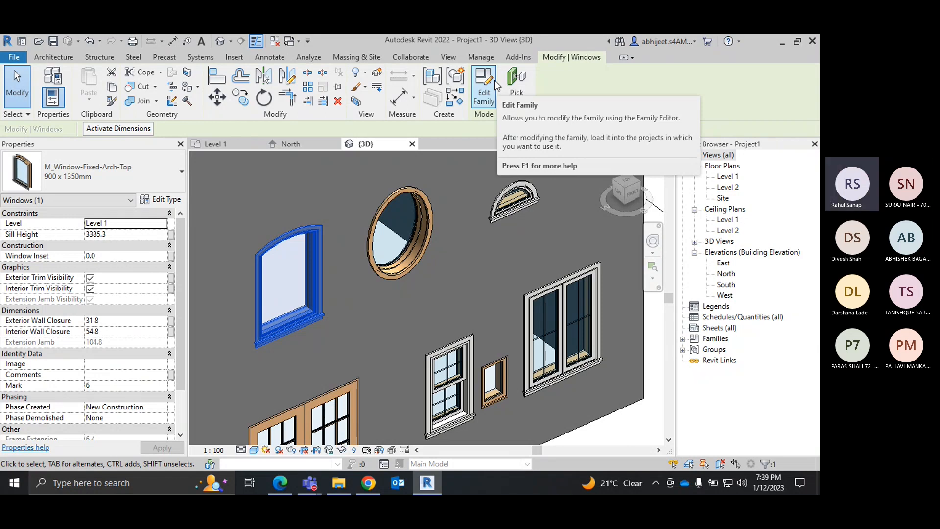
pyautogui.click(495, 86)
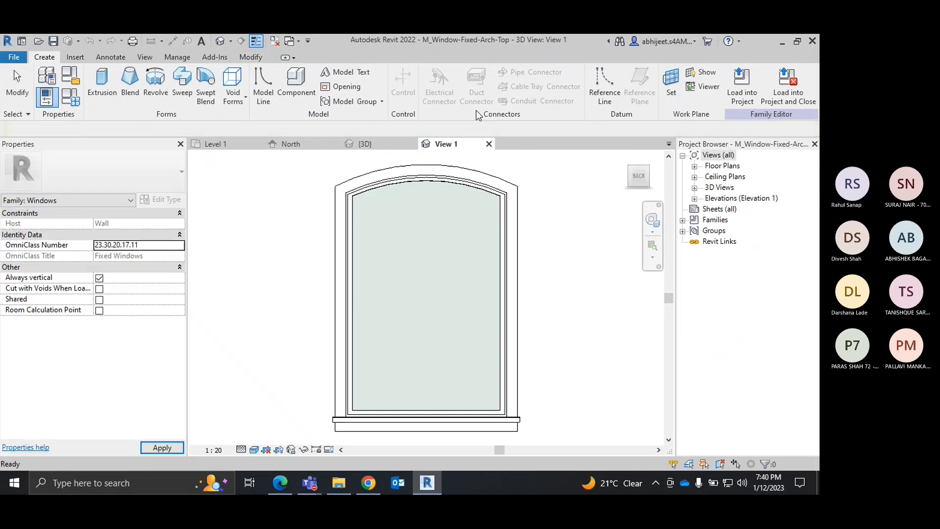
pyautogui.scroll(-2, 423, 181)
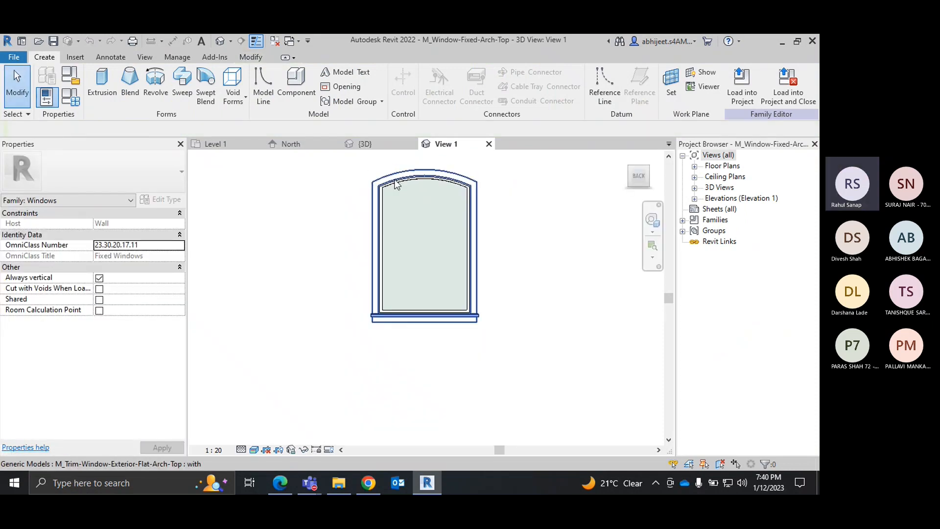
pyautogui.click(405, 181)
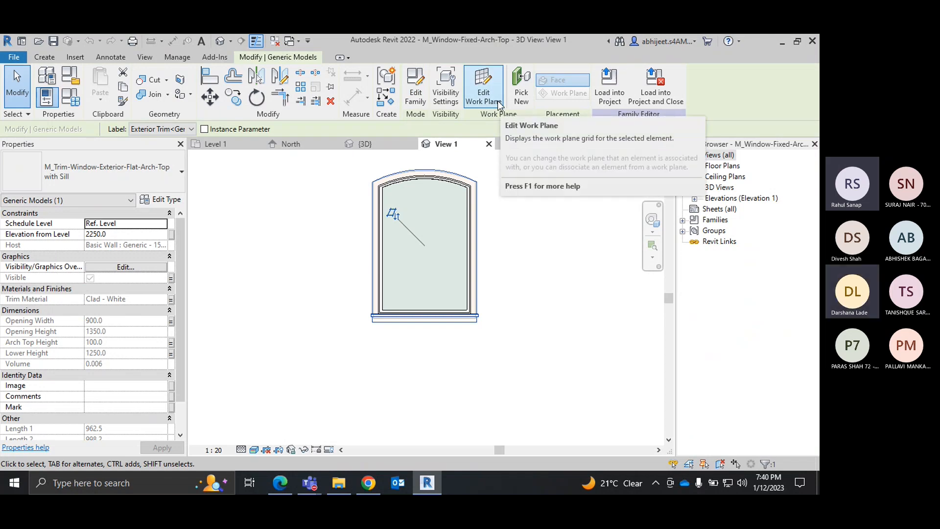
pyautogui.click(531, 217)
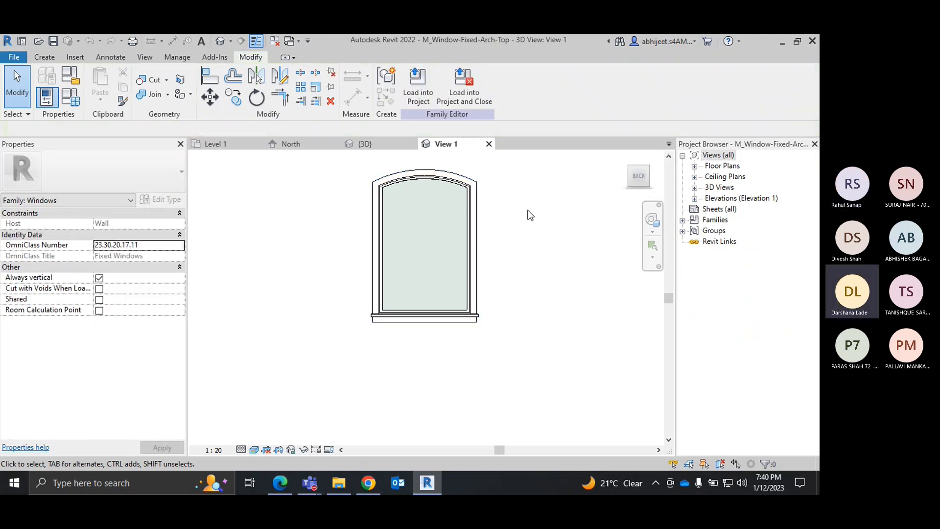
pyautogui.moveTo(318, 475)
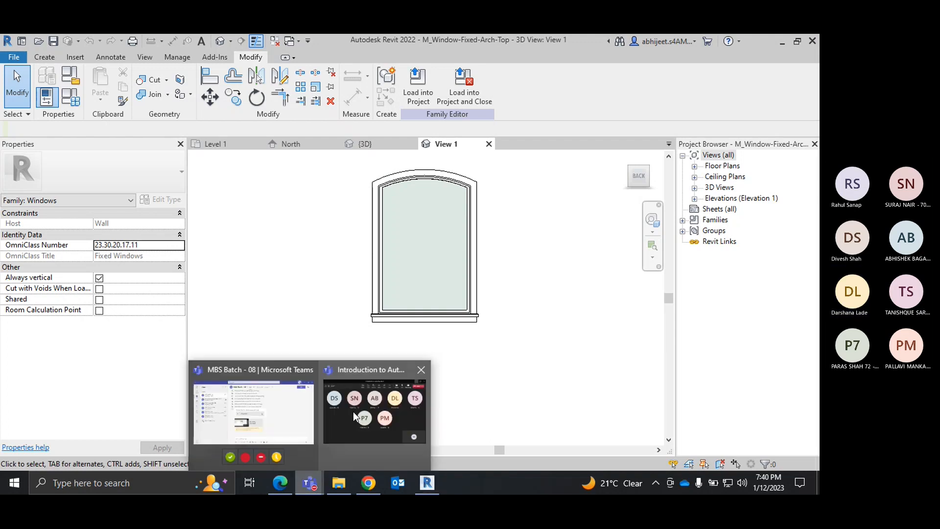
pyautogui.click(353, 411)
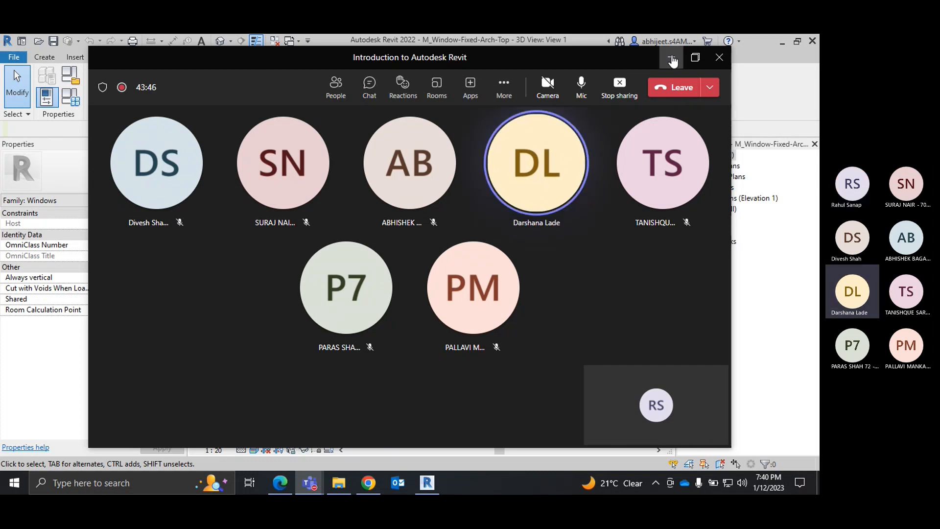
pyautogui.click(671, 57)
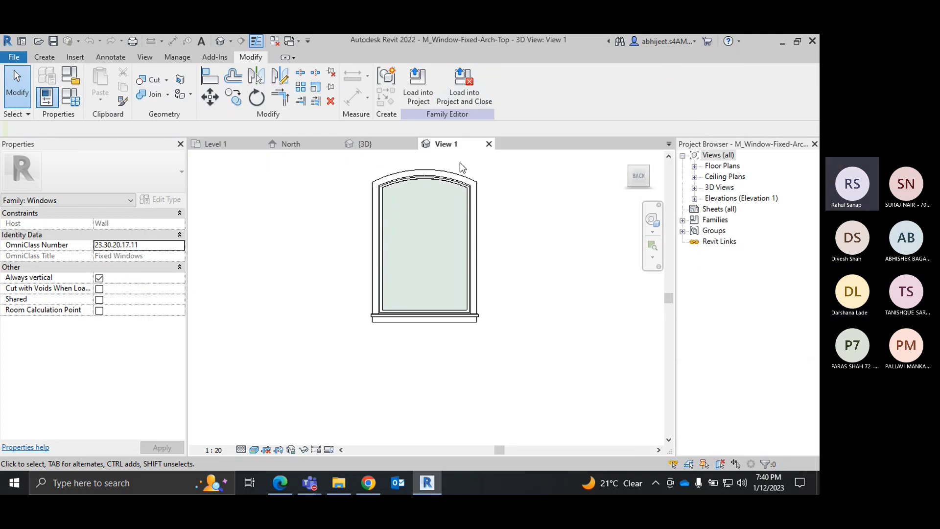
# Step: Try to load the arch-top window family into the project and close it while saving changes to M_Window-Fixed-Arch-Top
pyautogui.scroll(2, 460, 162)
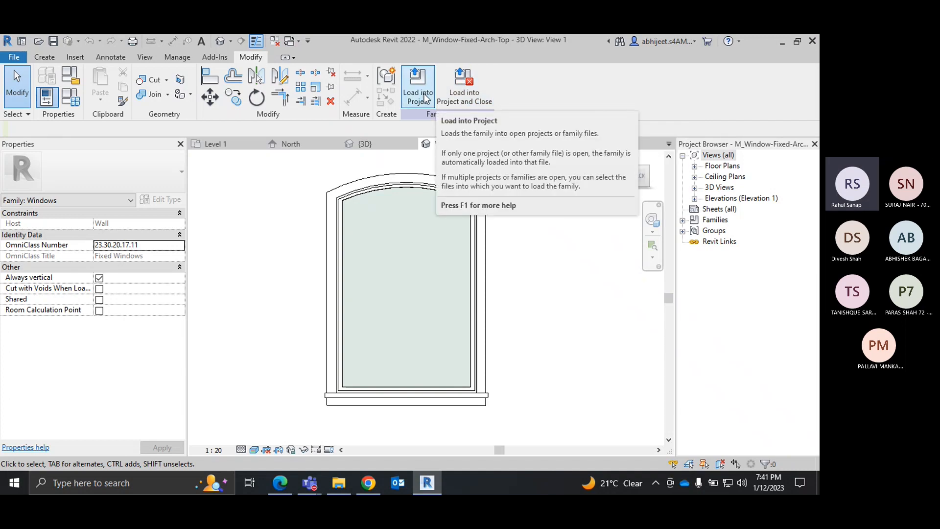
pyautogui.click(470, 84)
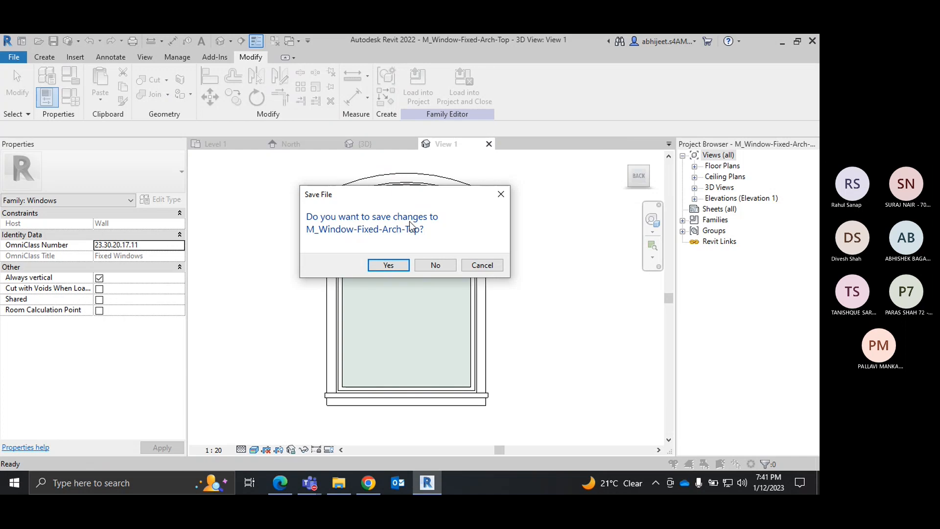
pyautogui.click(398, 263)
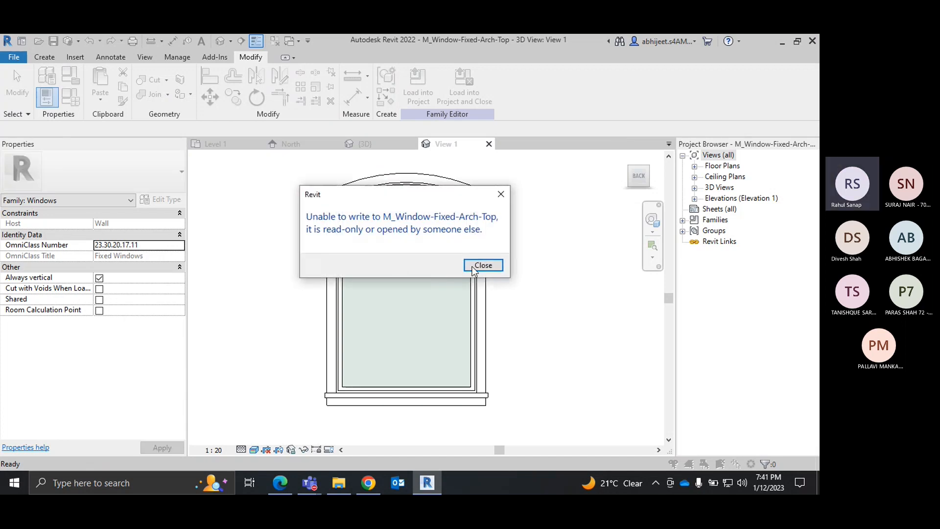
pyautogui.click(481, 265)
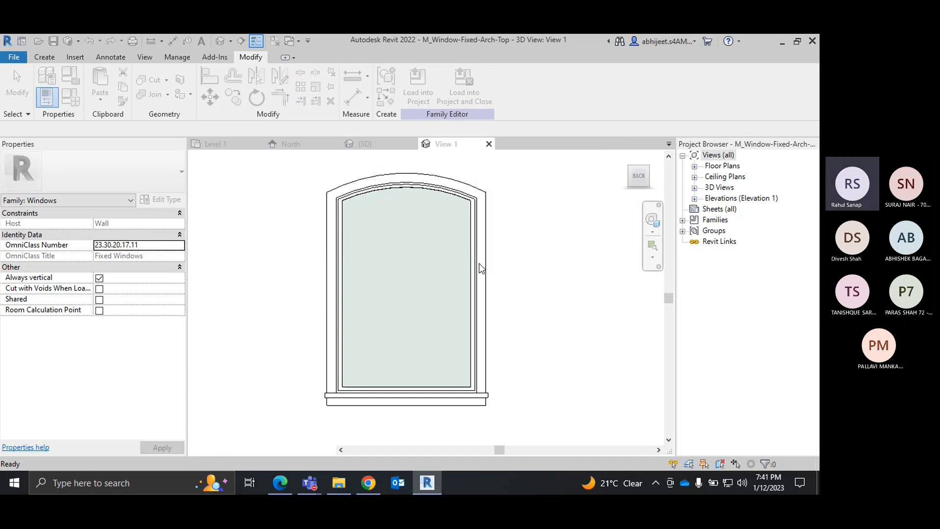
# Step: Switch to the Microsoft Teams meeting, admit the participant waiting in the lobby, and return to Revit
pyautogui.click(795, 440)
pyautogui.click(458, 164)
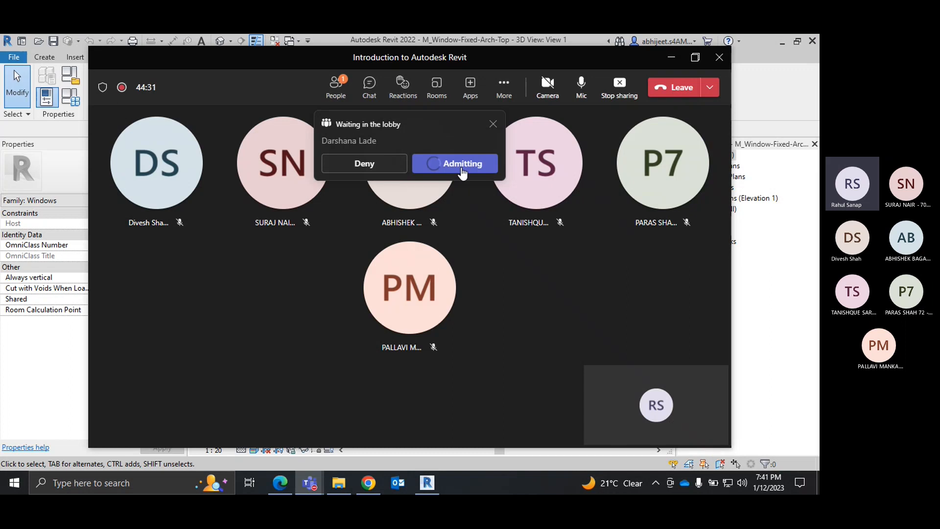
pyautogui.click(670, 58)
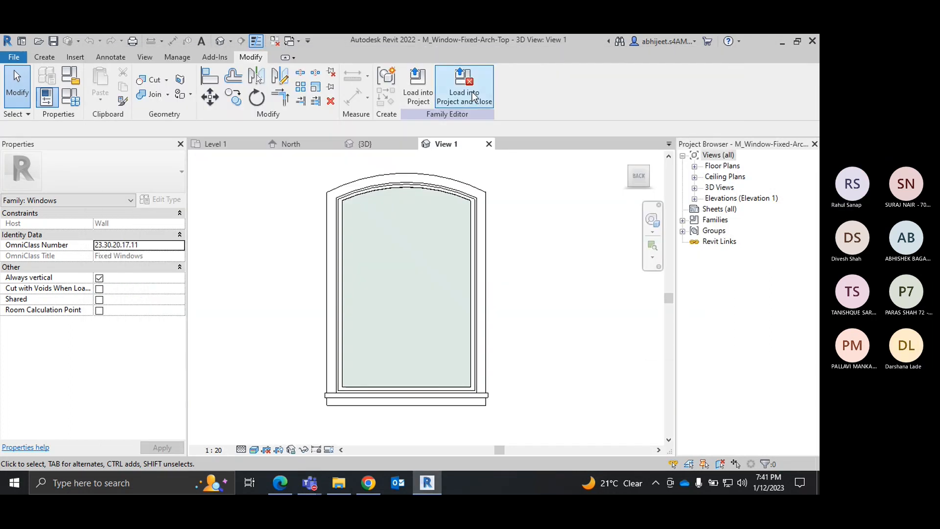
# Step: Load the arch-top window family into the project and close the family file without saving its changes
pyautogui.click(419, 93)
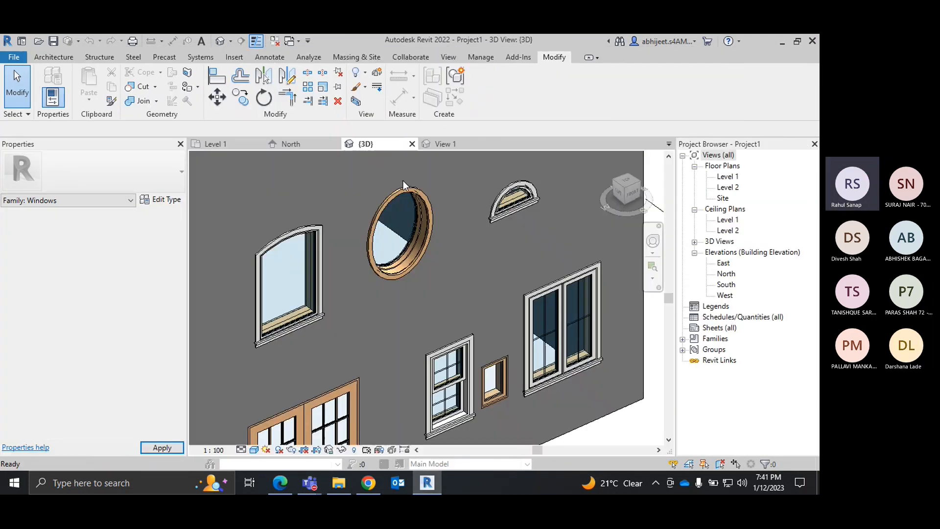
pyautogui.click(487, 144)
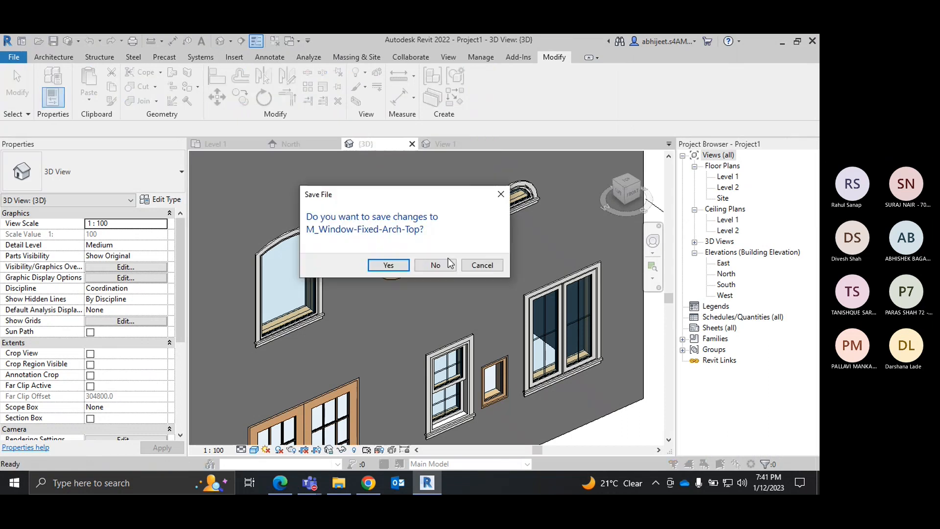
pyautogui.click(447, 262)
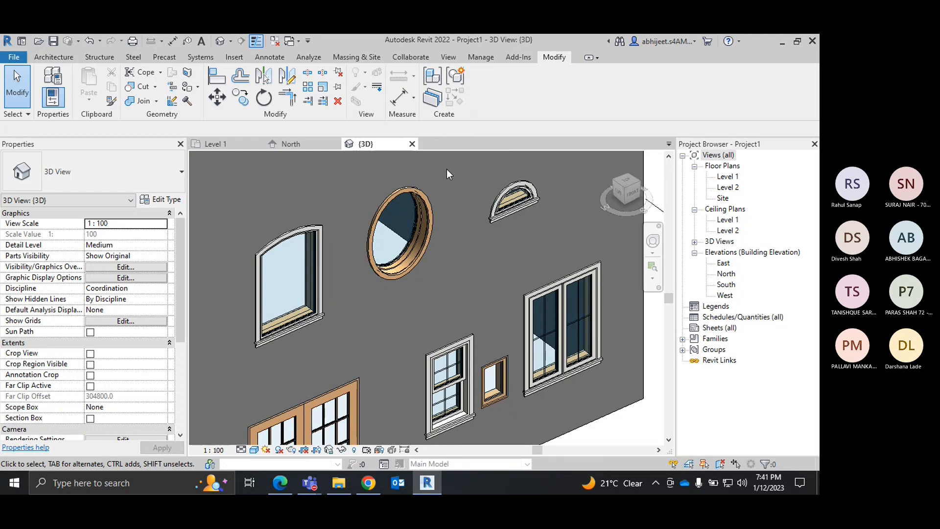
# Step: Examine the wall's doors and windows in the 3D view and the walls and levels in the North elevation
pyautogui.scroll(-4, 436, 238)
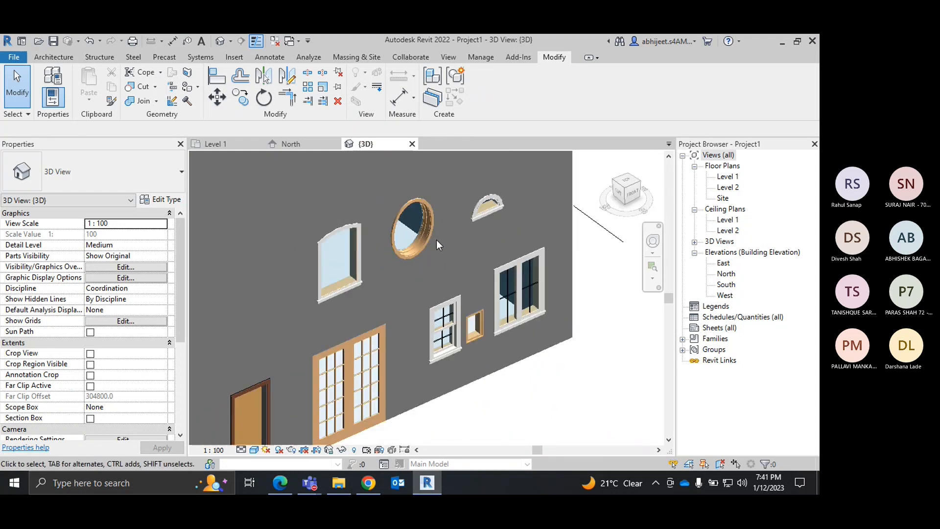
pyautogui.scroll(-2, 494, 376)
pyautogui.moveTo(521, 390); pyautogui.dragTo(540, 370, button='middle')
pyautogui.scroll(1, 436, 398)
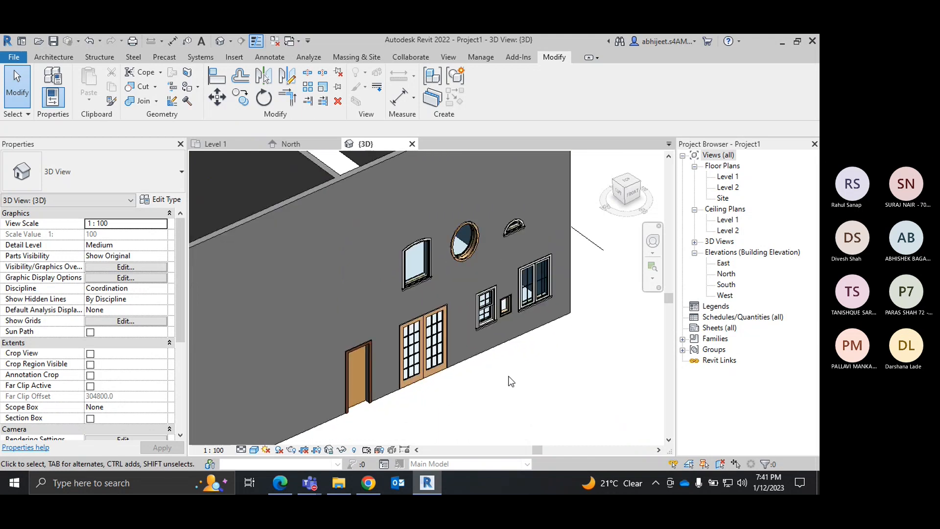
pyautogui.scroll(1, 535, 373)
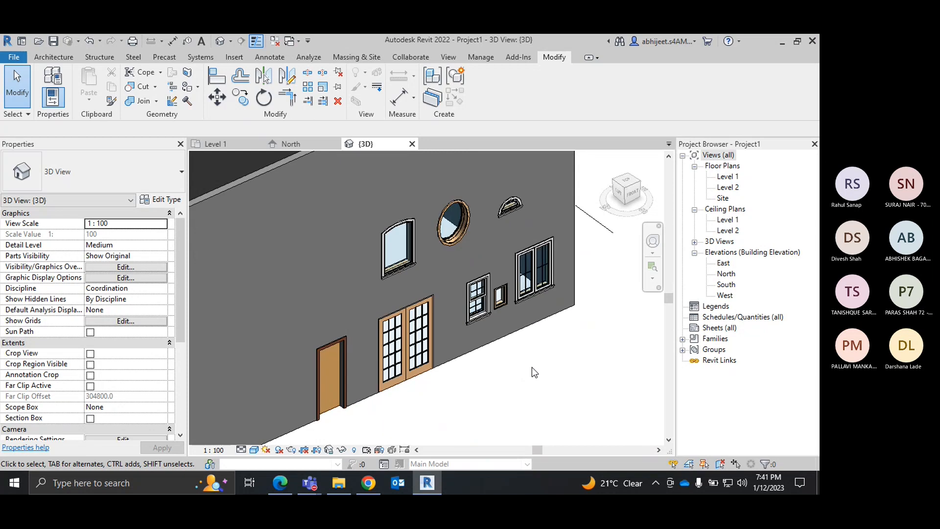
pyautogui.click(289, 145)
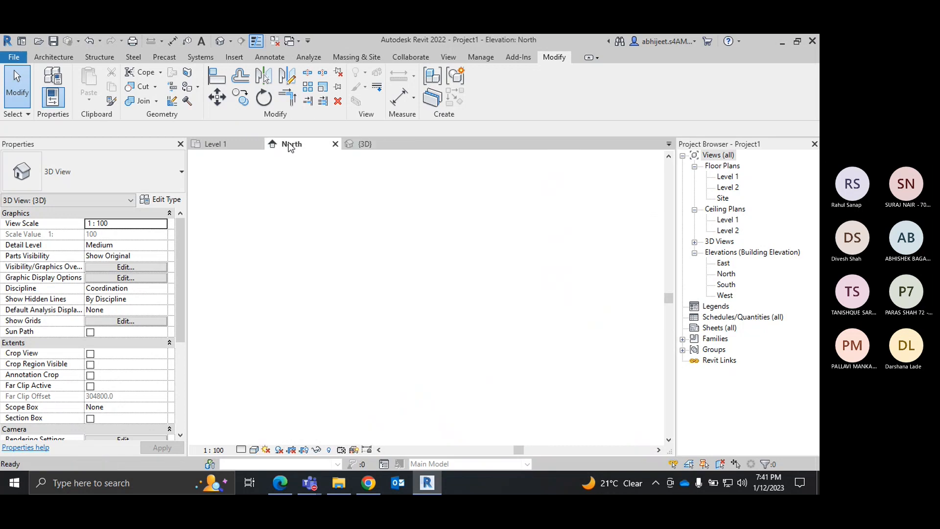
pyautogui.rightClick(417, 184)
pyautogui.click(430, 189)
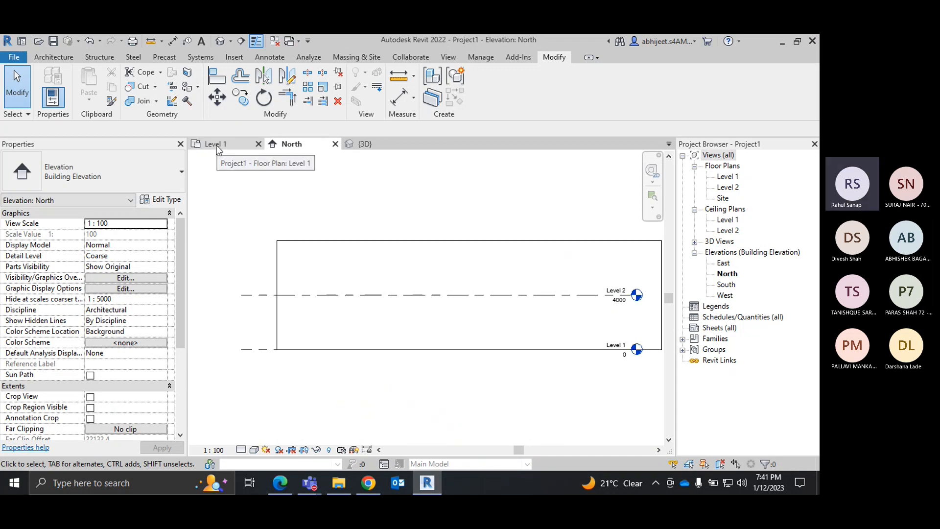
pyautogui.click(63, 53)
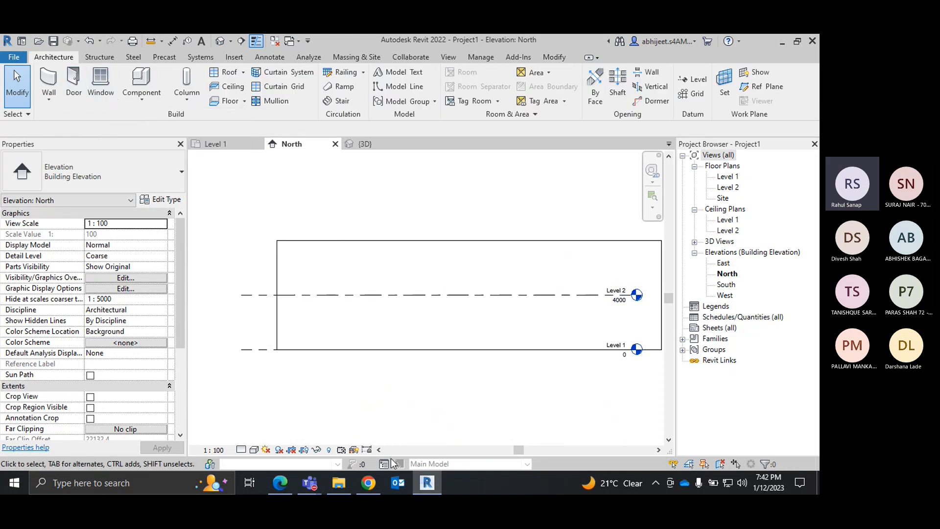
# Step: Switch to the BIM training PDF in Edge, check the Chapter 9 doors and windows topics, and return to Revit
pyautogui.click(280, 483)
pyautogui.scroll(-3, 319, 364)
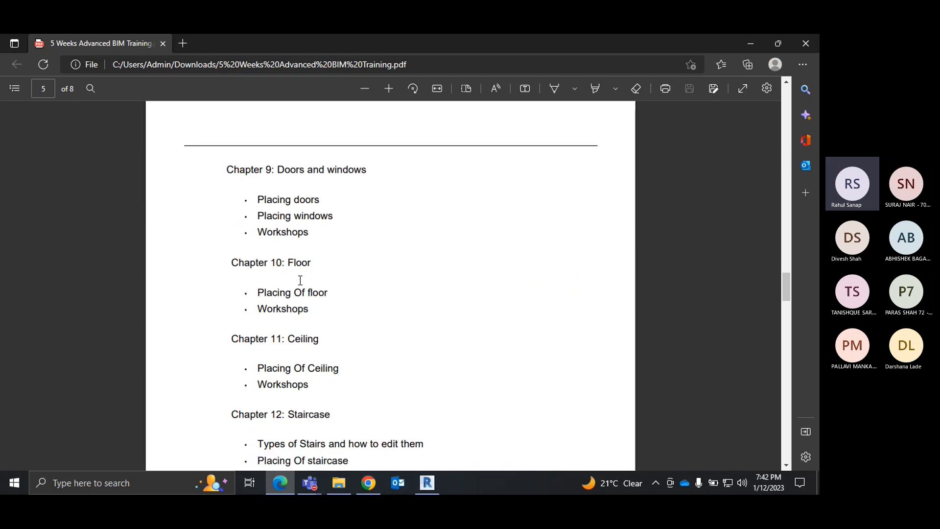
pyautogui.moveTo(324, 202); pyautogui.dragTo(264, 201)
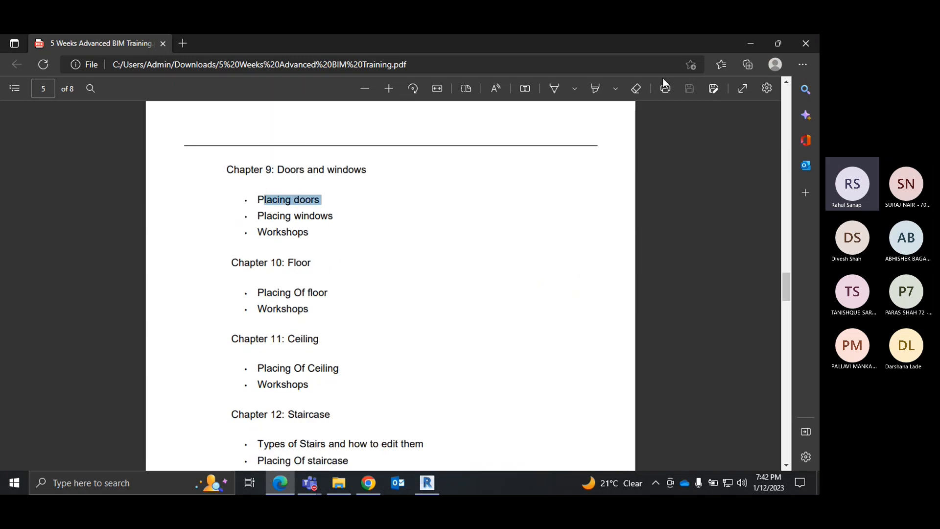
pyautogui.click(751, 43)
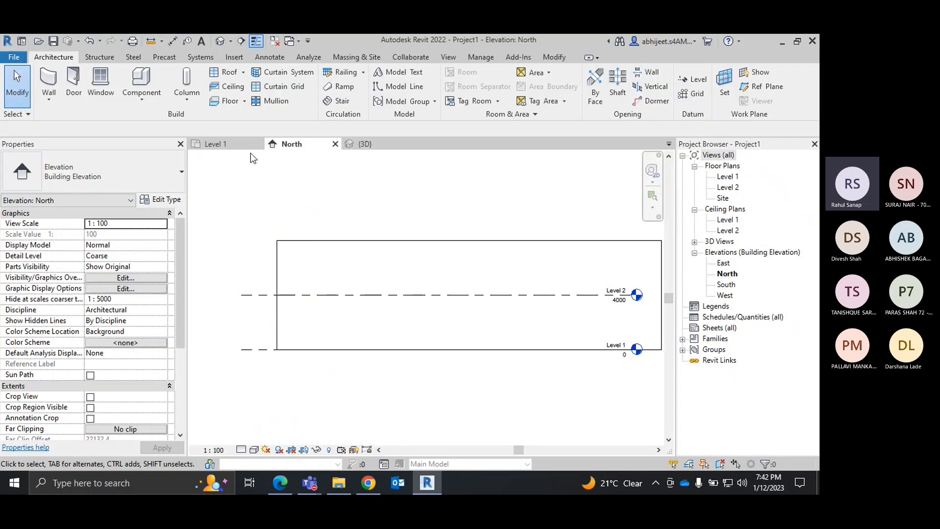
# Step: Examine the door and window symbols along the lower exterior wall in the Level 1 floor plan
pyautogui.click(223, 145)
pyautogui.scroll(-4, 532, 330)
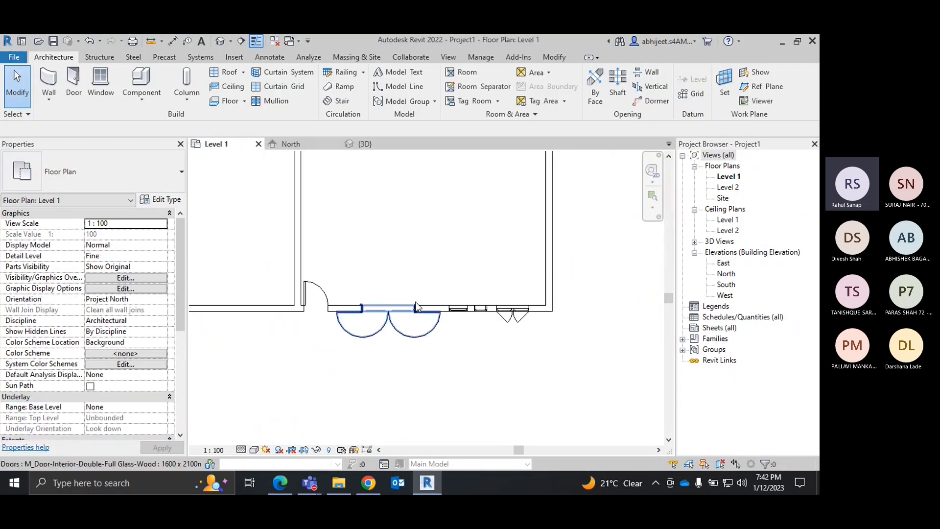
pyautogui.moveTo(499, 288); pyautogui.dragTo(455, 308, button='middle')
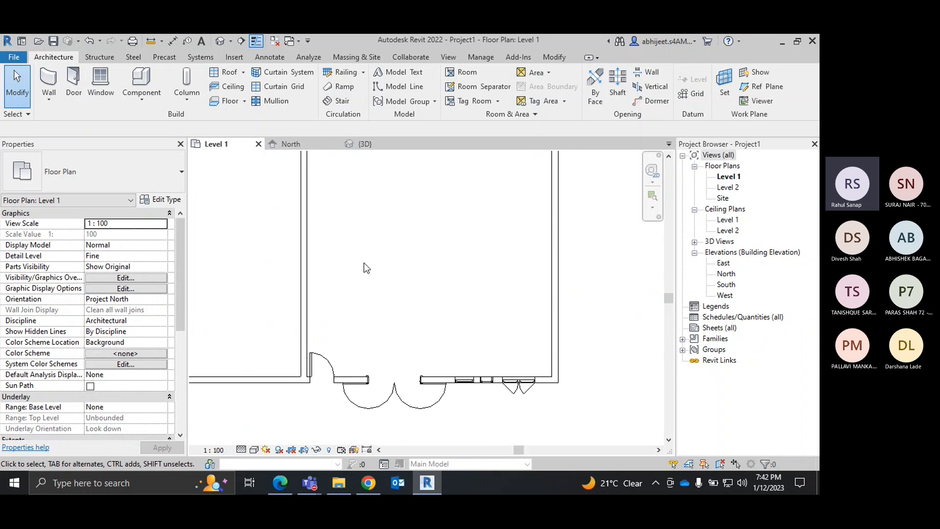
pyautogui.scroll(2, 499, 347)
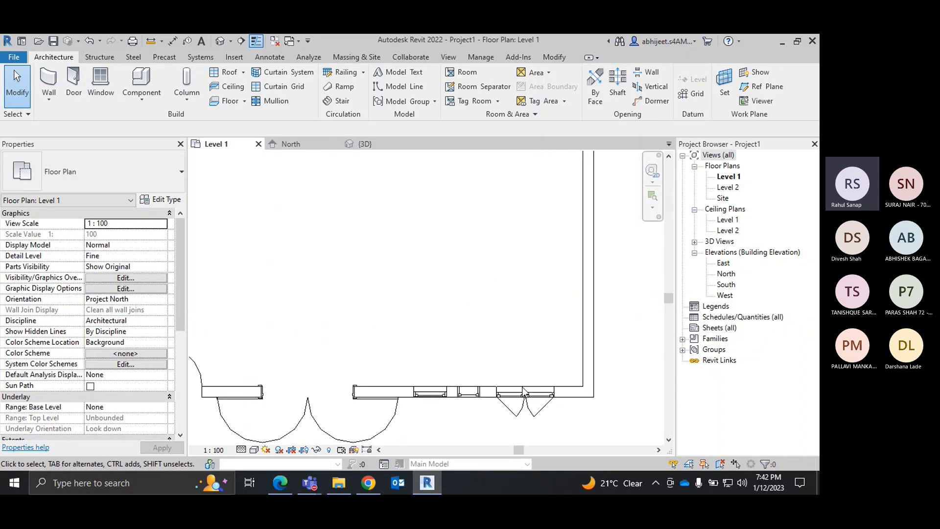
pyautogui.moveTo(499, 348)
pyautogui.mouseDown(button='middle')
pyautogui.moveTo(507, 365)
pyautogui.moveTo(502, 342)
pyautogui.mouseUp(button='middle')
pyautogui.scroll(-1, 391, 348)
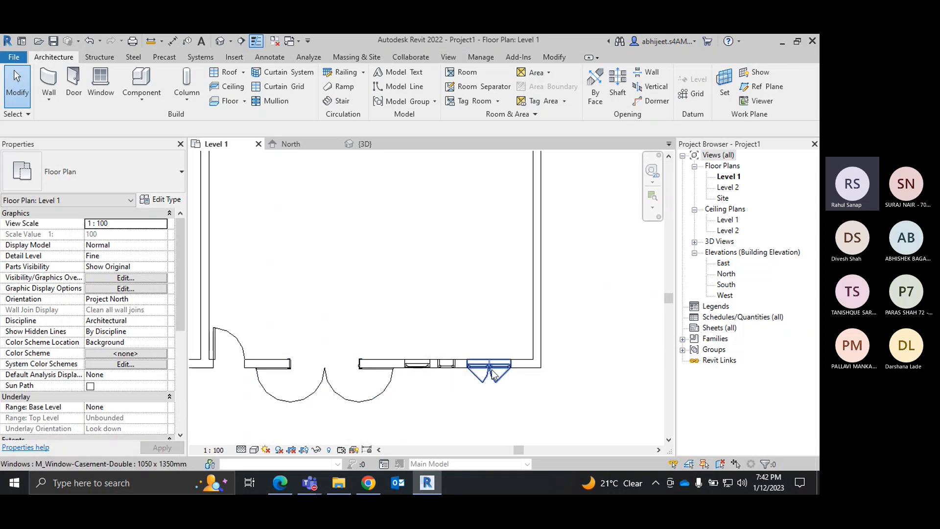
pyautogui.scroll(3, 489, 372)
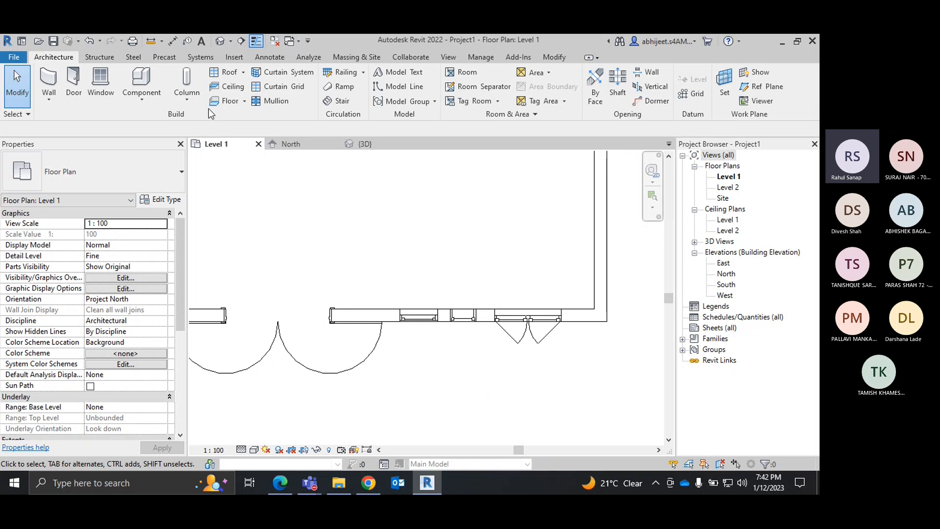
# Step: Start placing a component and review the desk, parking space and deciduous tree types available in the project
pyautogui.click(157, 98)
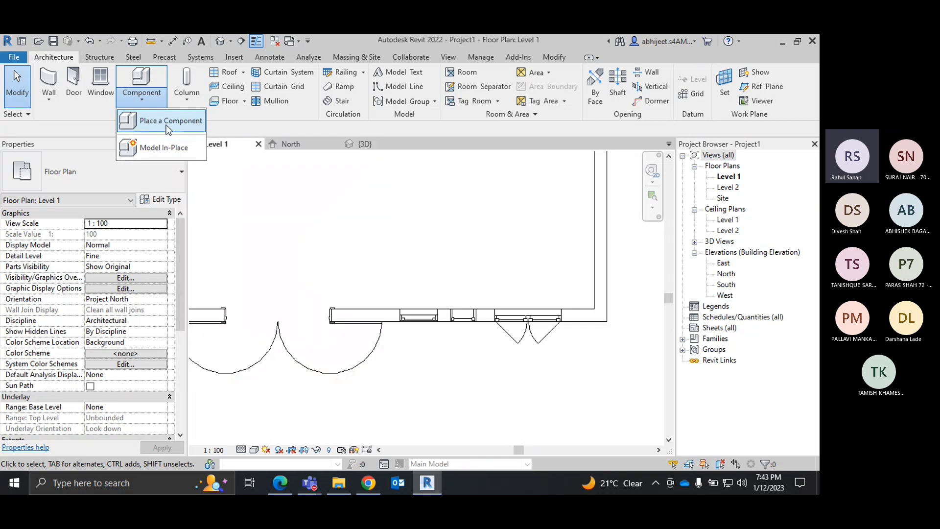
pyautogui.click(168, 127)
pyautogui.click(487, 307)
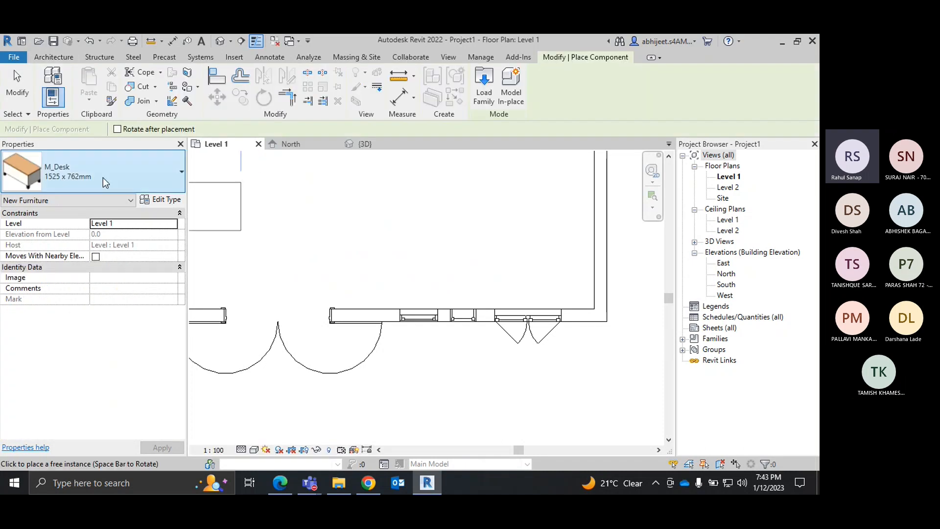
pyautogui.click(125, 174)
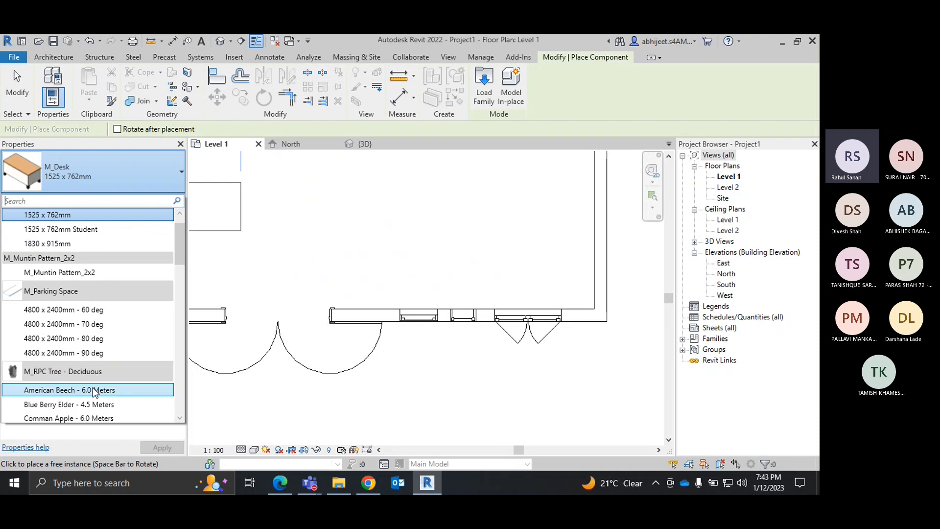
pyautogui.scroll(1, 54, 222)
pyautogui.scroll(-2, 109, 301)
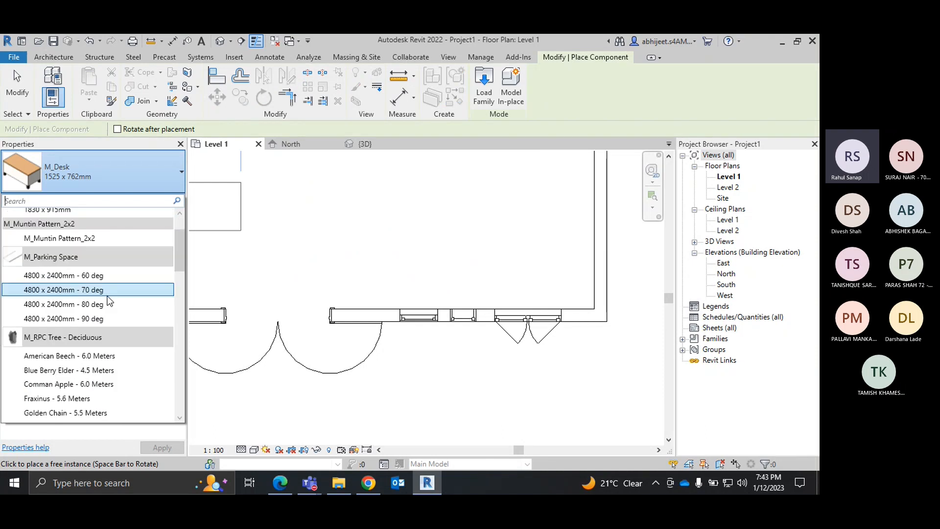
pyautogui.scroll(-1, 109, 303)
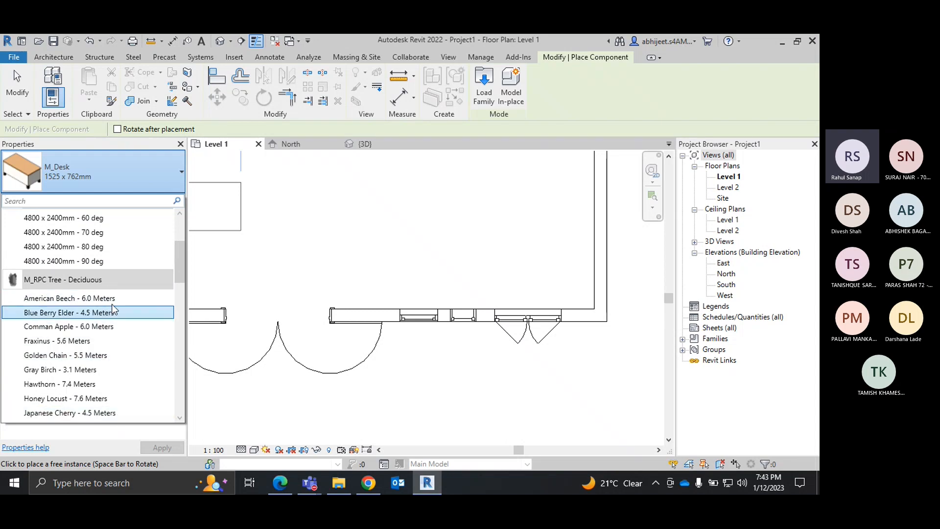
pyautogui.scroll(-2, 124, 297)
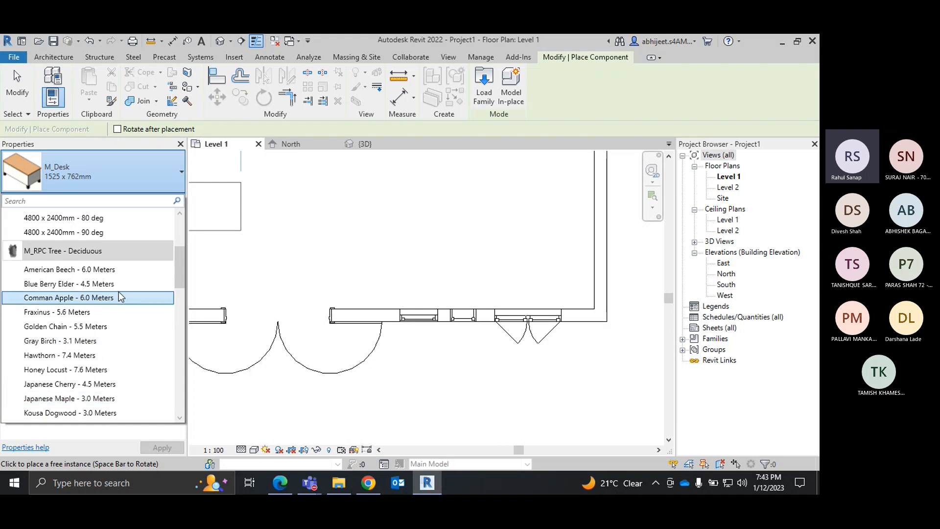
pyautogui.scroll(4, 119, 292)
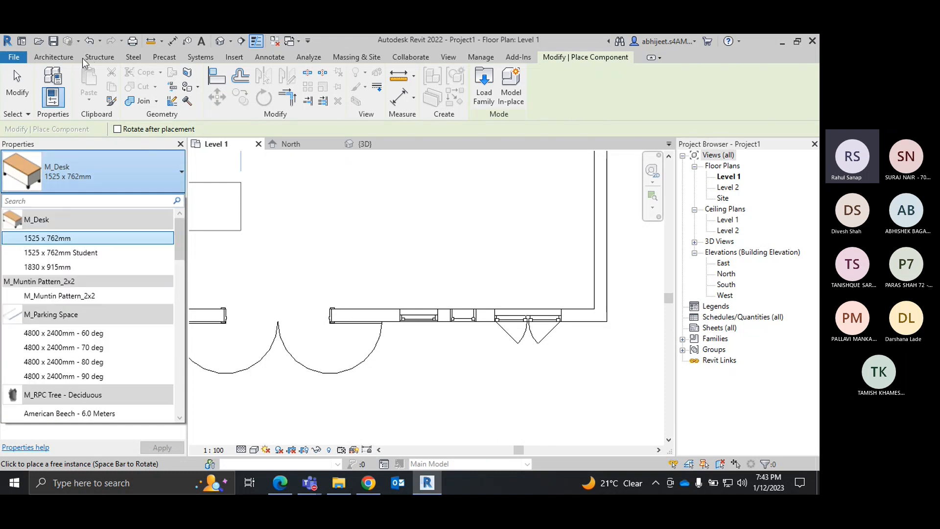
# Step: Place an M_Desk 1525 x 762mm inside the room, about 400 mm from the lower wall and 2700 mm from the right-hand wall
pyautogui.click(52, 57)
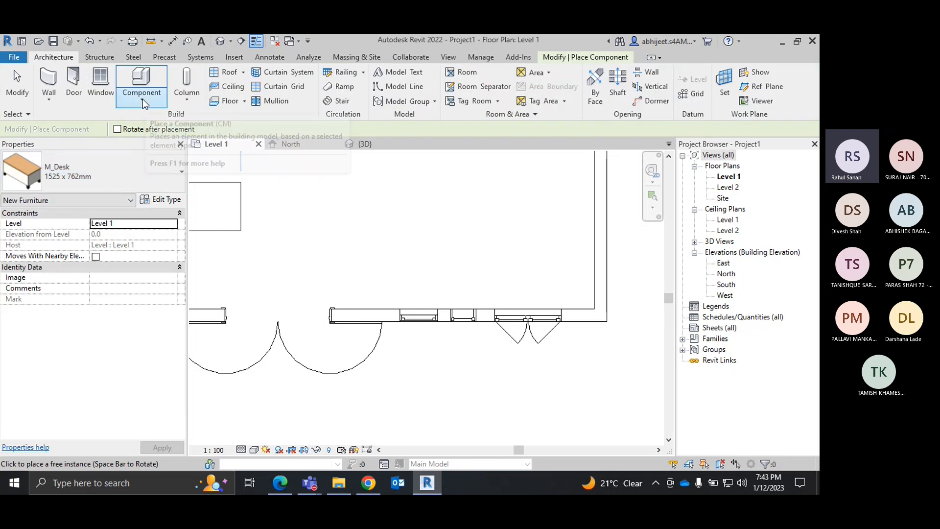
pyautogui.scroll(-2, 435, 259)
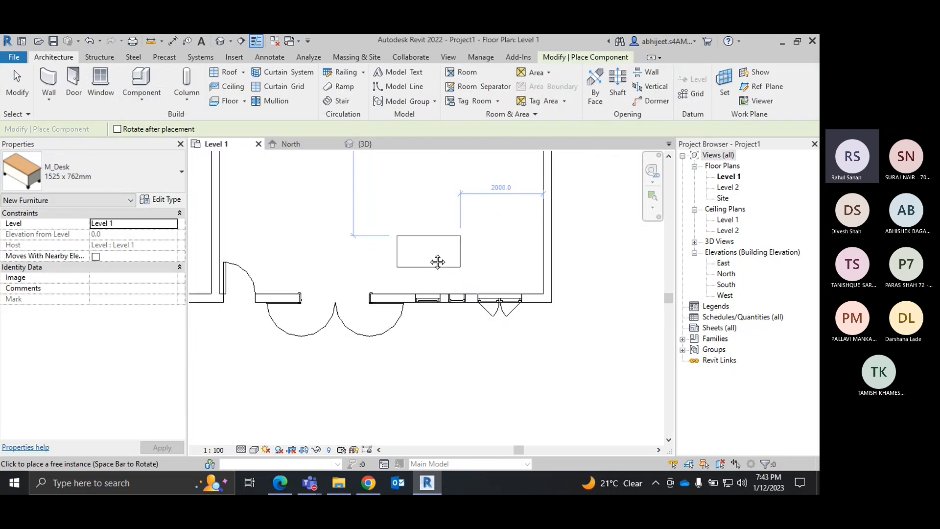
pyautogui.moveTo(436, 260); pyautogui.dragTo(483, 285, button='middle')
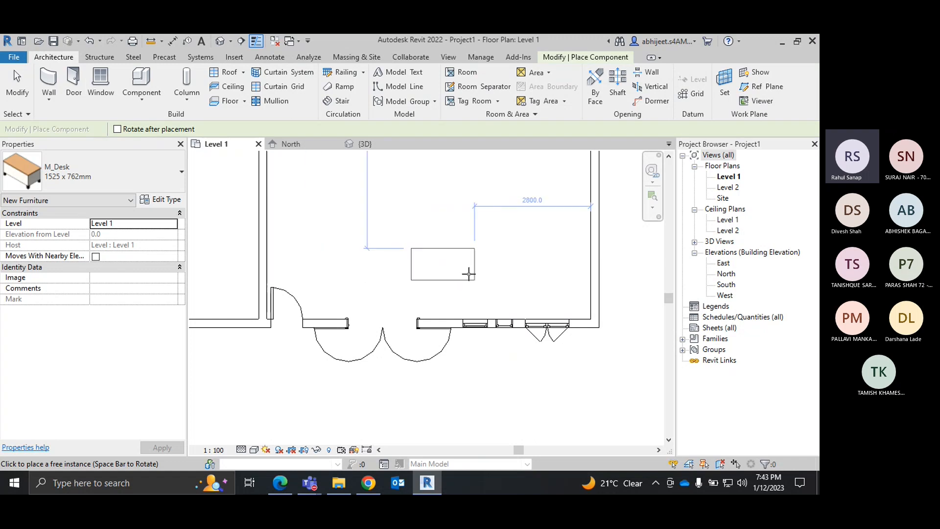
pyautogui.scroll(3, 459, 277)
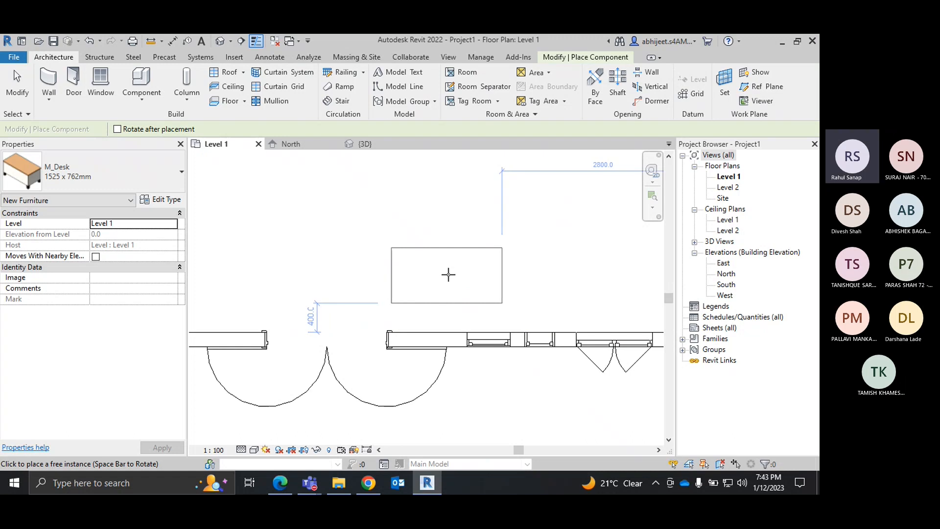
pyautogui.click(454, 275)
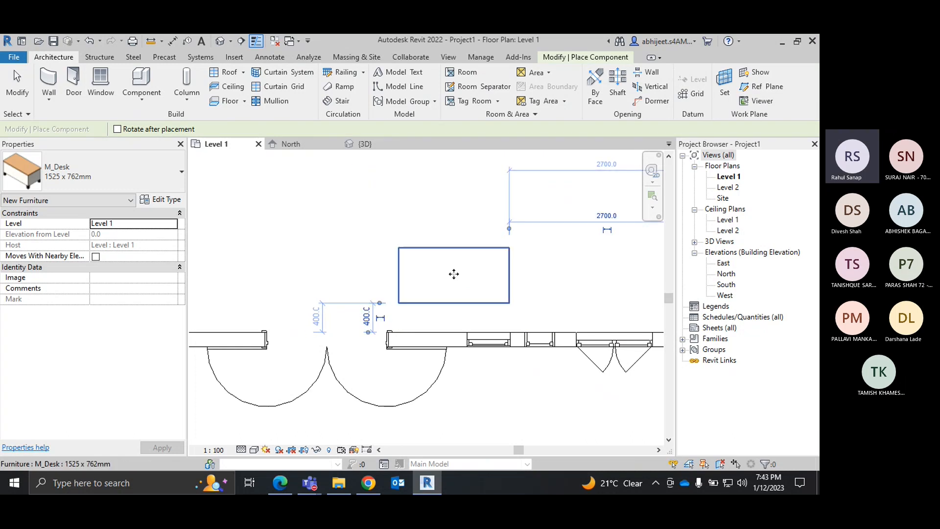
pyautogui.rightClick(431, 196)
pyautogui.click(455, 203)
pyautogui.rightClick(375, 186)
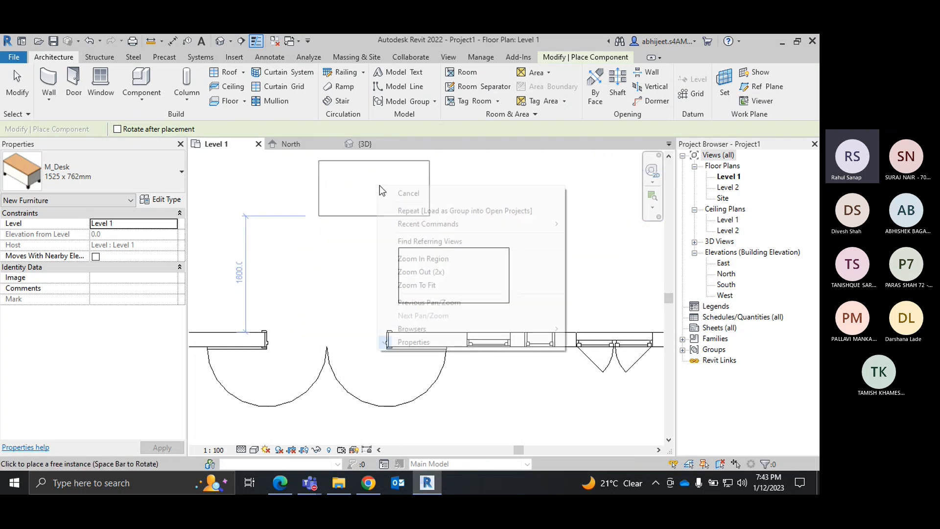
pyautogui.click(387, 192)
pyautogui.scroll(-2, 451, 283)
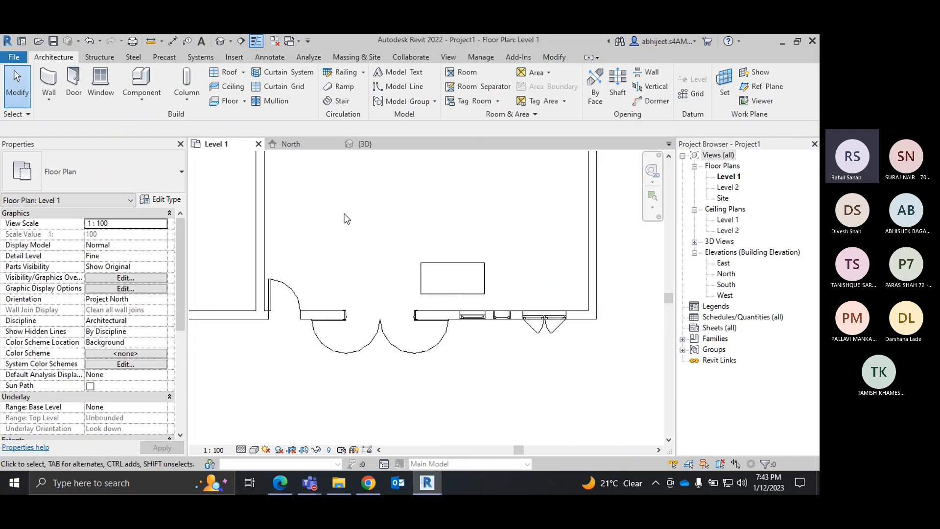
# Step: Start placing another component and browse the US family library to the Furniture folder for loading a family
pyautogui.click(142, 100)
pyautogui.click(157, 121)
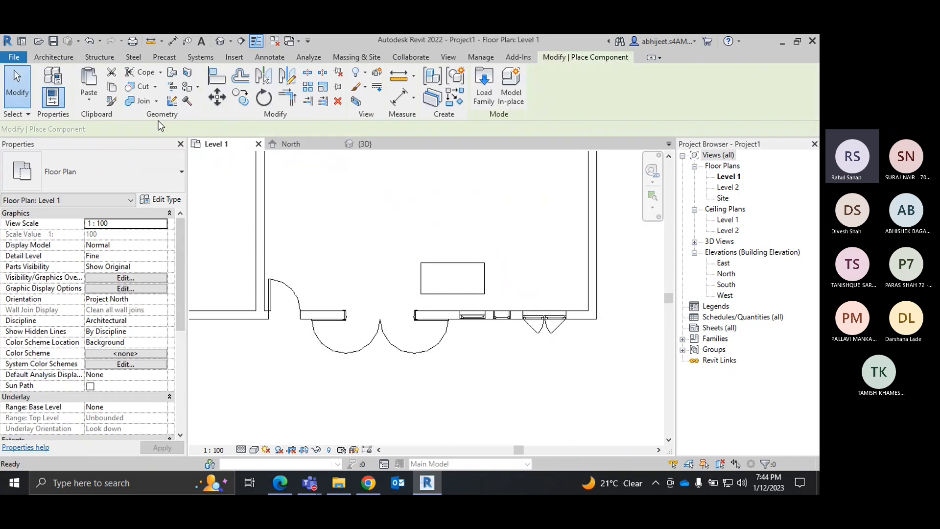
pyautogui.click(481, 84)
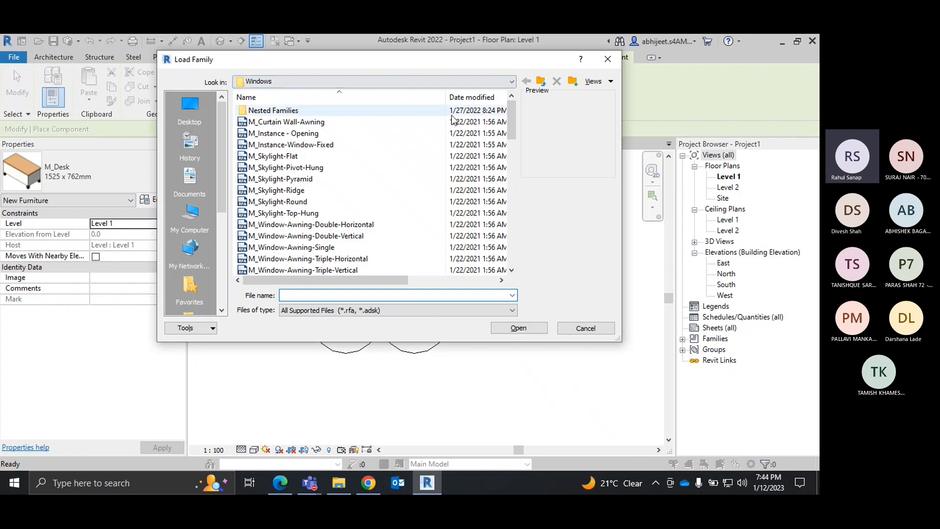
pyautogui.click(541, 81)
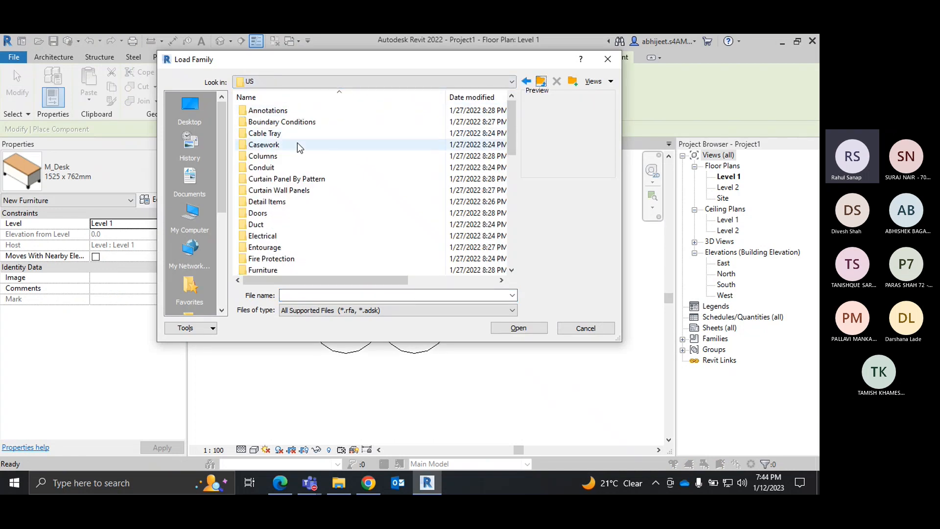
pyautogui.scroll(-2, 297, 142)
pyautogui.scroll(-1, 296, 156)
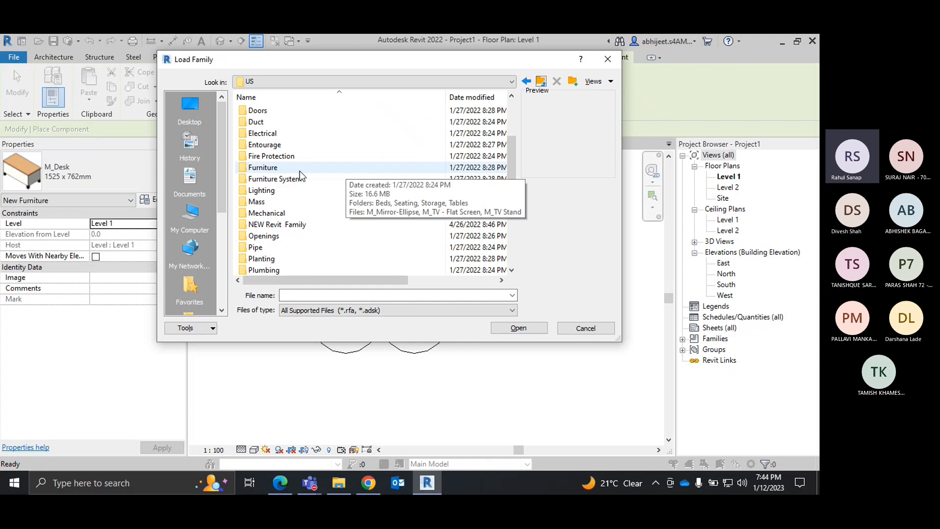
pyautogui.doubleClick(300, 170)
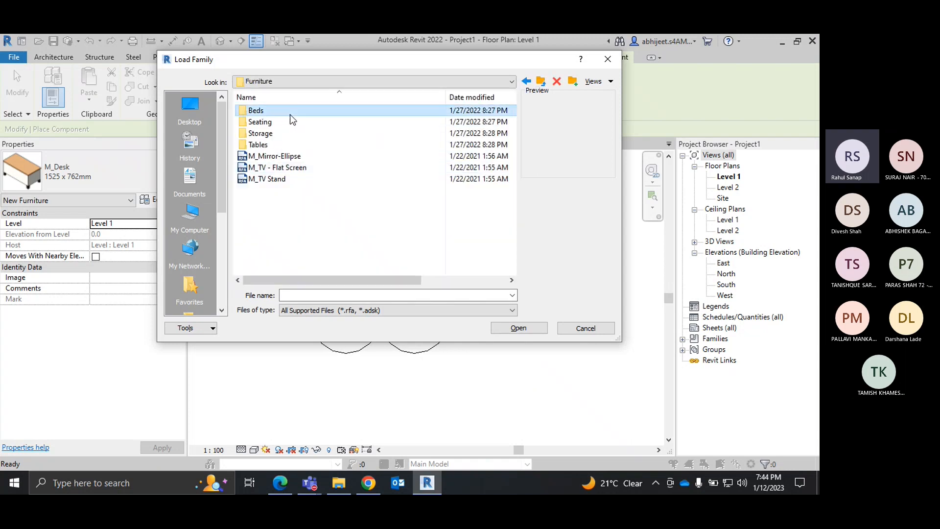
# Step: Preview the bunk, hospital, shaker and standard beds in the Beds folder, and load the M_Bed-Box family
pyautogui.doubleClick(290, 113)
pyautogui.click(283, 122)
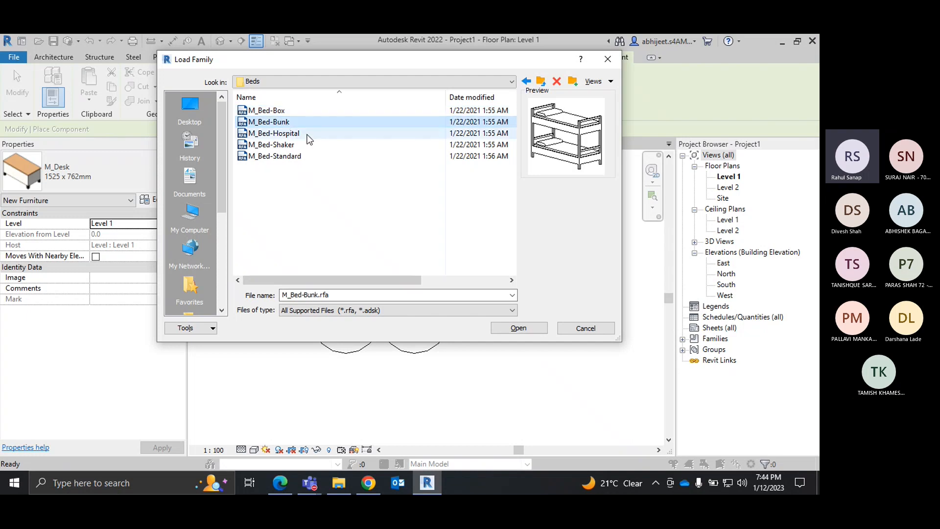
pyautogui.click(302, 134)
pyautogui.click(294, 146)
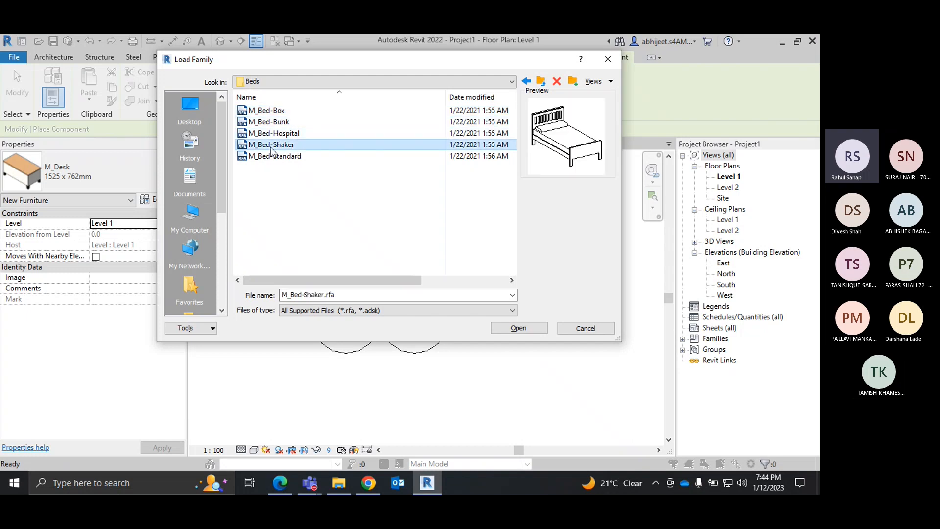
pyautogui.click(274, 158)
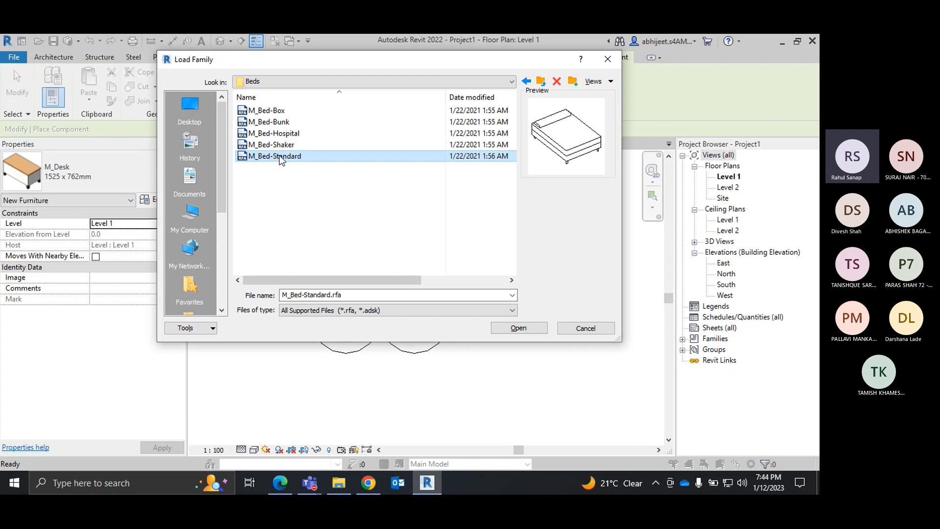
pyautogui.click(300, 112)
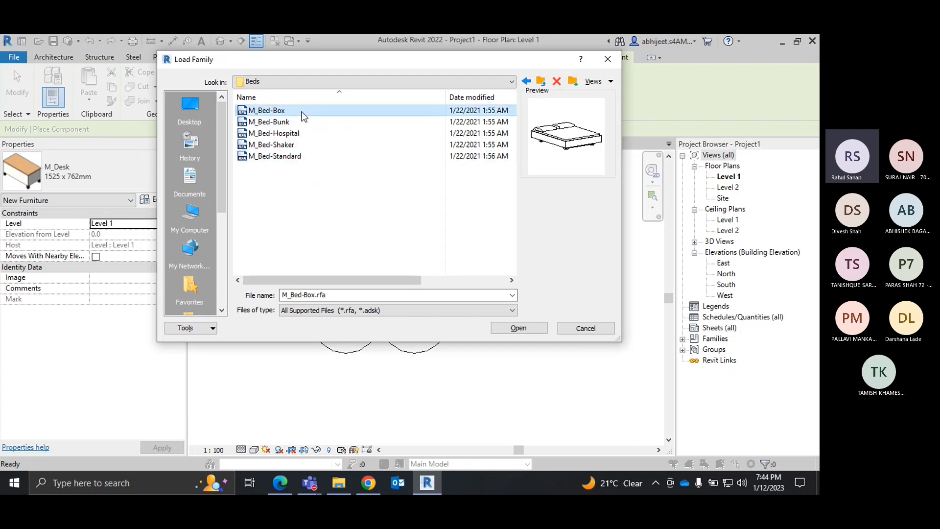
pyautogui.click(509, 331)
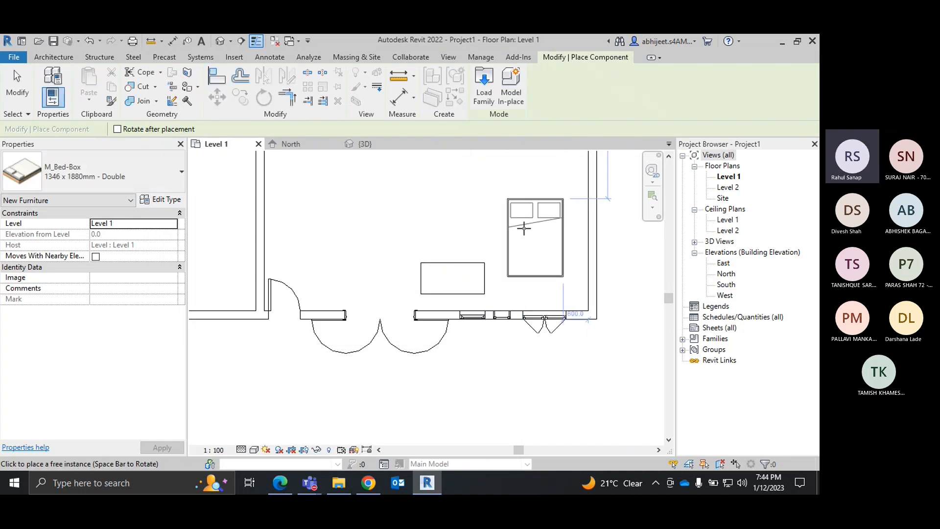
# Step: Place the 1346 x 1880mm - Double M_Bed-Box beside the room's right-hand wall, rotated so its pillows face that wall
pyautogui.scroll(1, 520, 228)
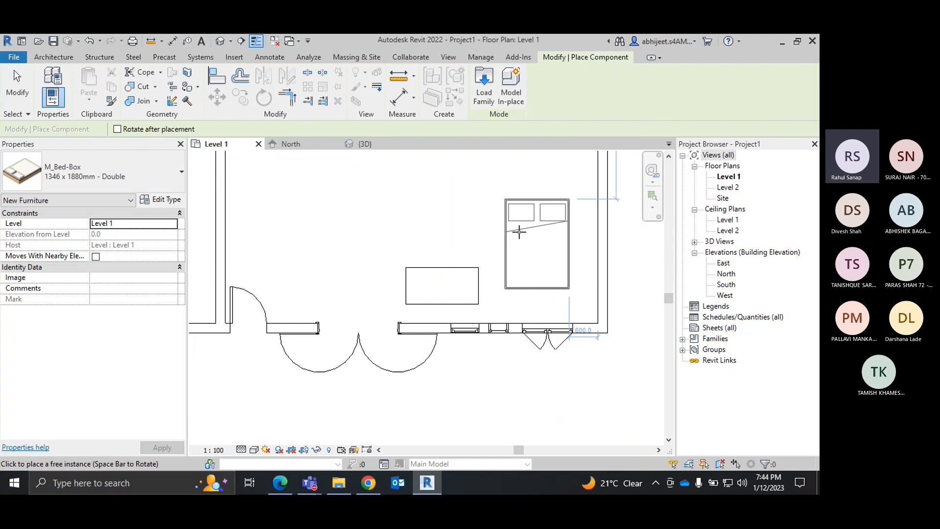
pyautogui.press('space')
pyautogui.press('space')
pyautogui.press('space')
pyautogui.press('space')
pyautogui.press('space')
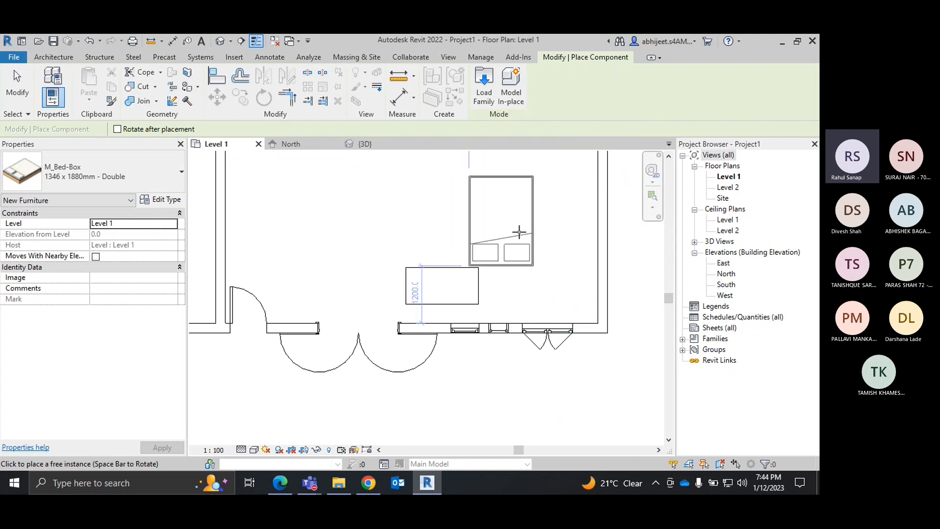
pyautogui.press('space')
pyautogui.press('space')
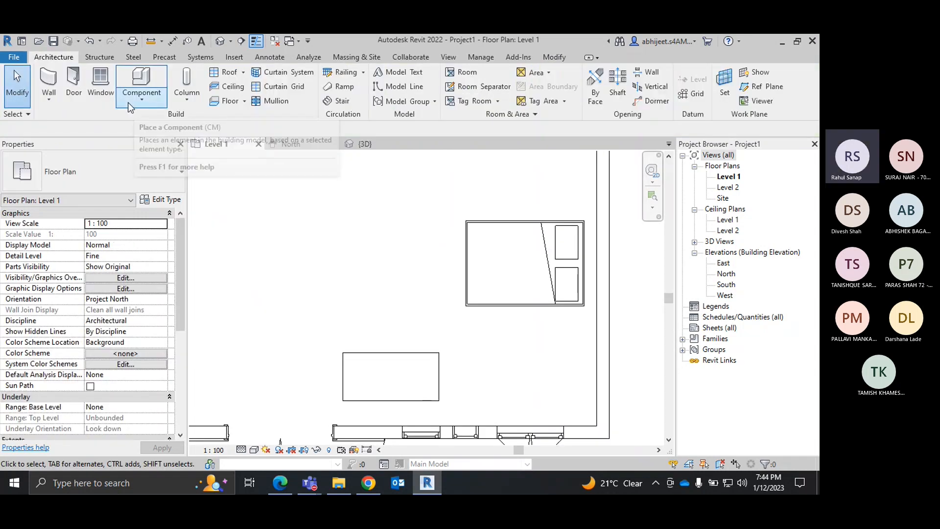
# Step: Start loading another component family and preview M_TV Stand, M_TV - Flat Screen and M_Mirror-Ellipse in the Furniture folder
pyautogui.click(129, 102)
pyautogui.click(163, 121)
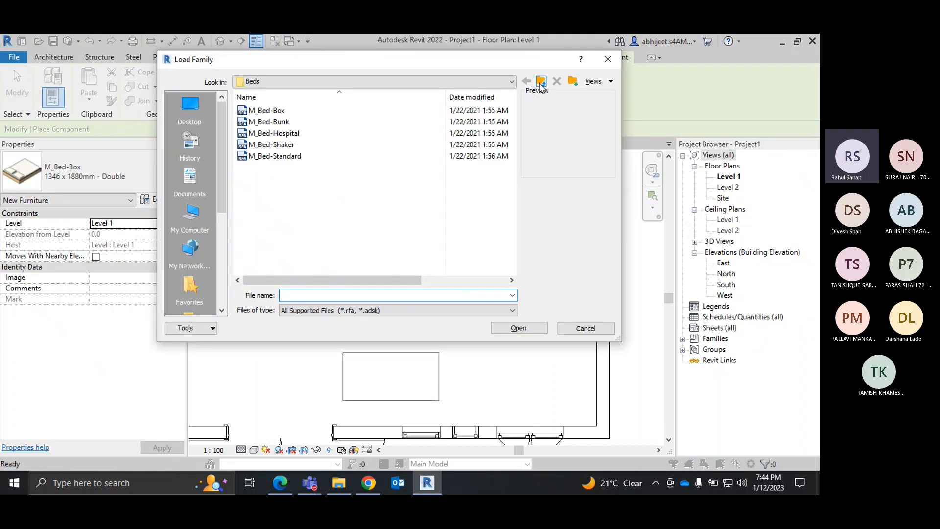
pyautogui.click(540, 83)
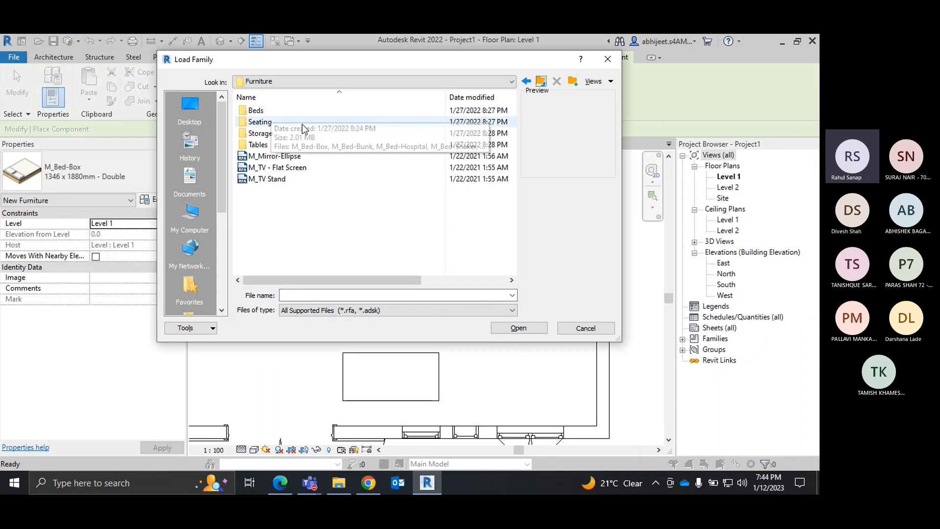
pyautogui.click(265, 178)
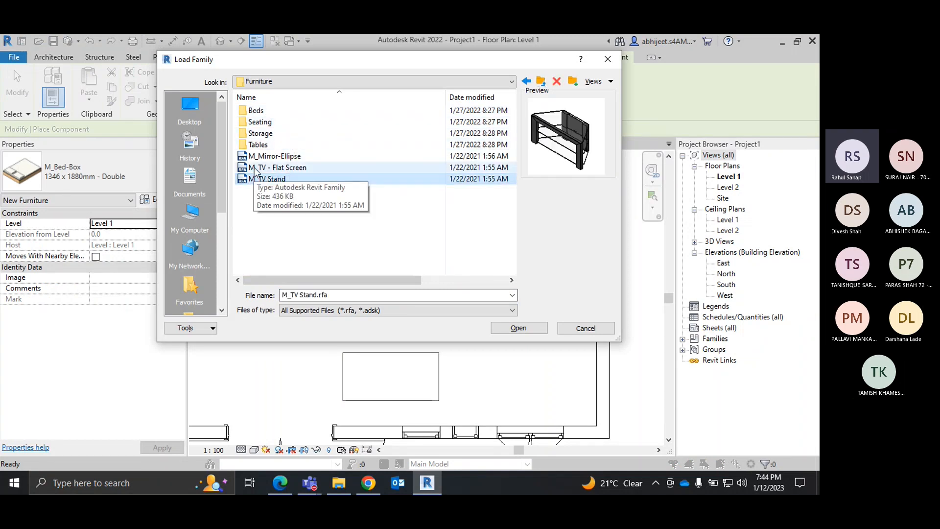
pyautogui.click(294, 167)
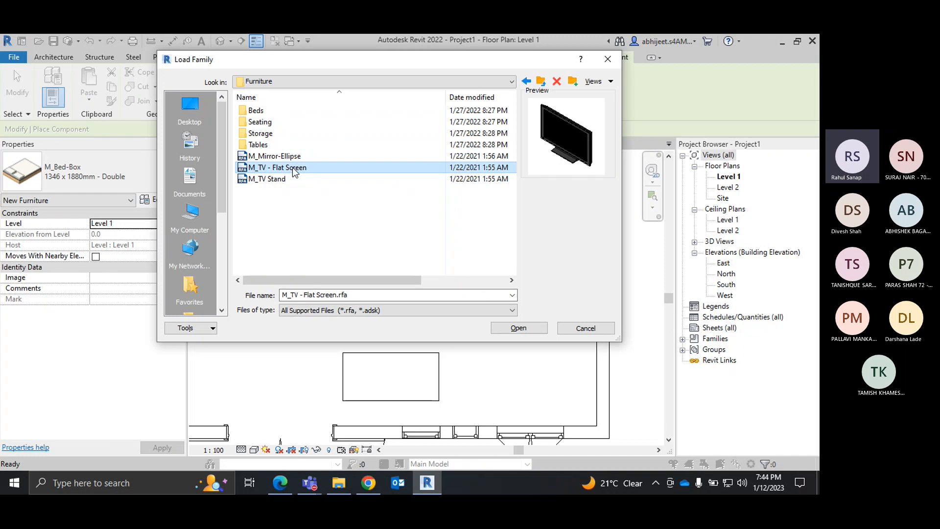
pyautogui.click(288, 156)
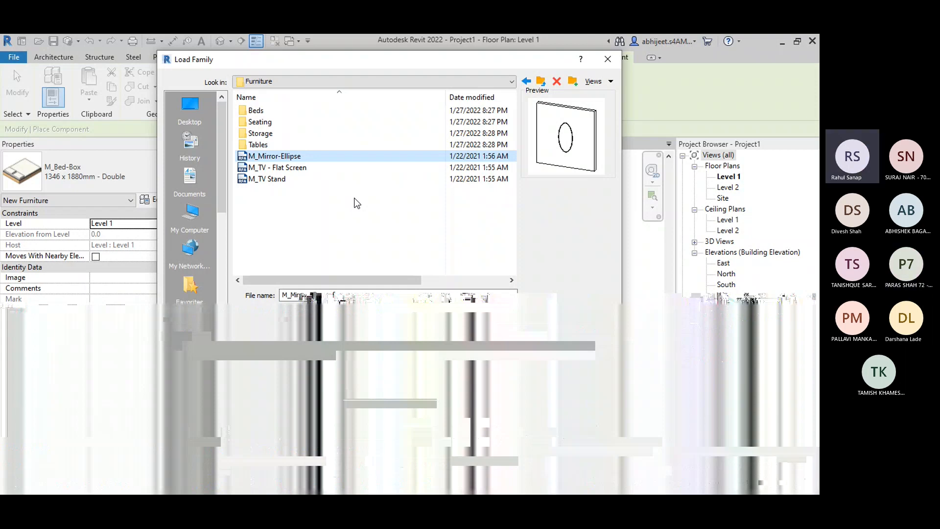
# Step: Open the Seating folder and preview the M_Chair-Breuer, M_Chair-Corbu and M_Chair-Desk families
pyautogui.doubleClick(278, 123)
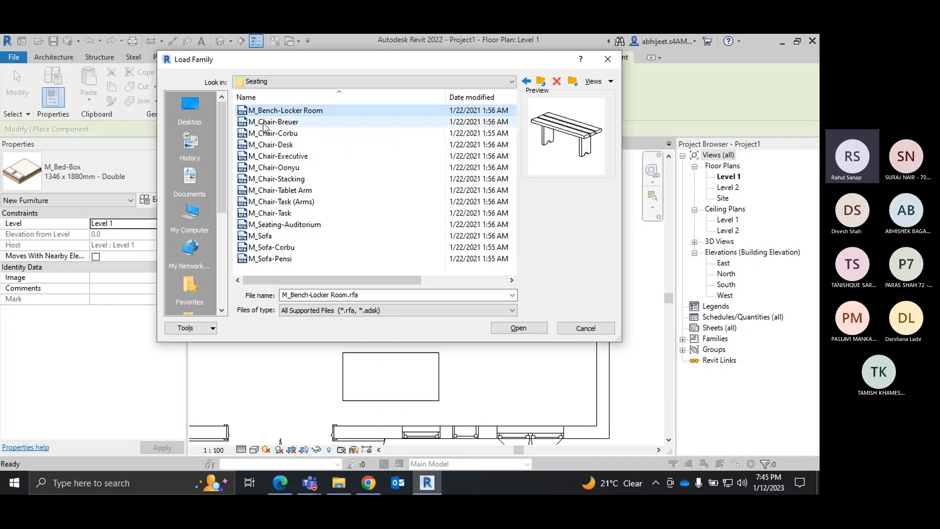
pyautogui.click(267, 123)
pyautogui.click(277, 134)
pyautogui.click(281, 146)
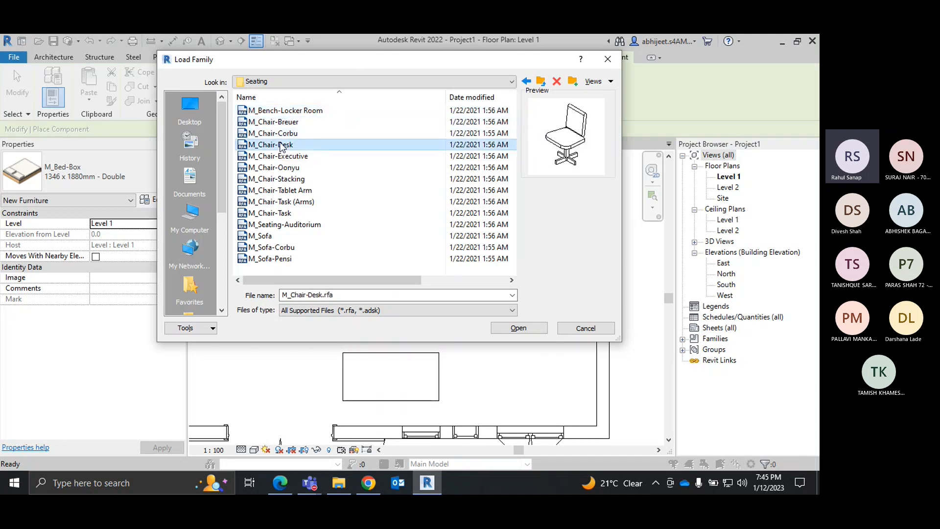
# Step: Preview the chair and sofa families in the Seating folder, from M_Chair-Executive to M_Sofa-Pensi
pyautogui.click(280, 157)
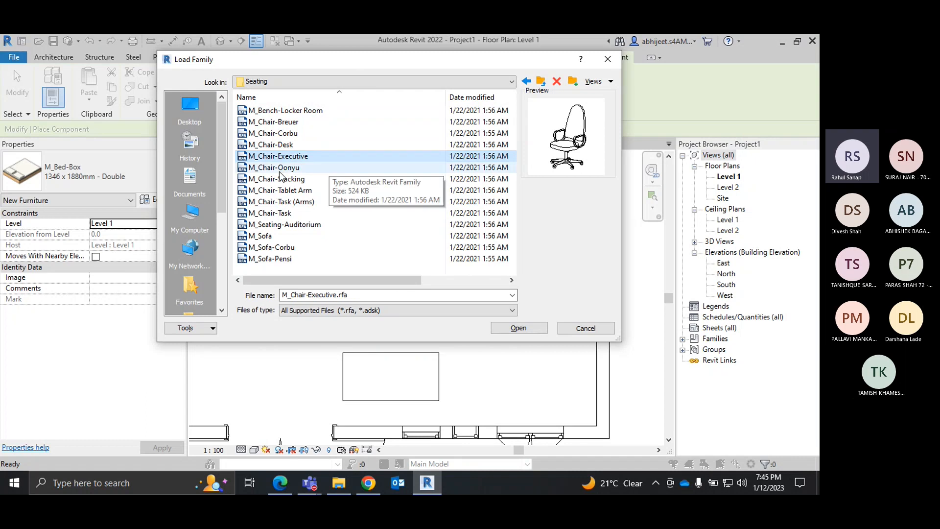
pyautogui.click(280, 169)
pyautogui.click(283, 179)
pyautogui.click(296, 203)
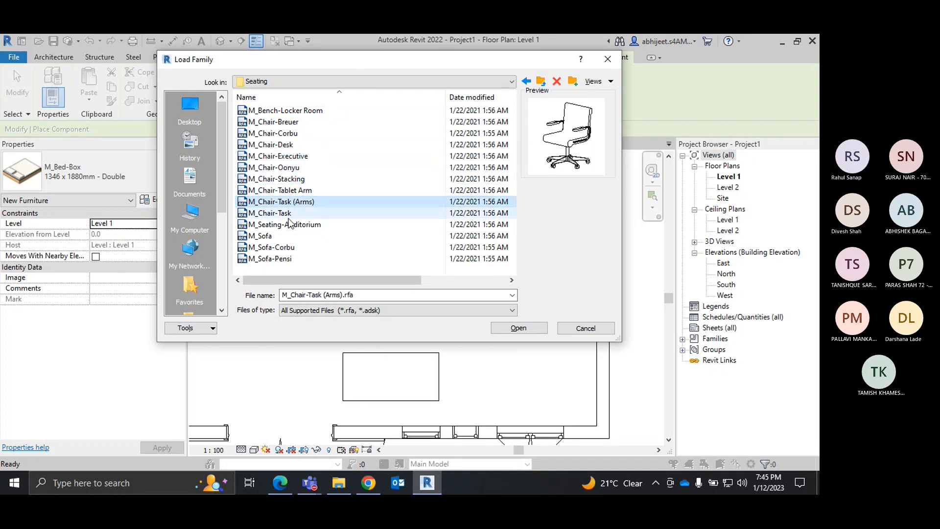
pyautogui.click(289, 224)
pyautogui.click(287, 235)
pyautogui.click(286, 248)
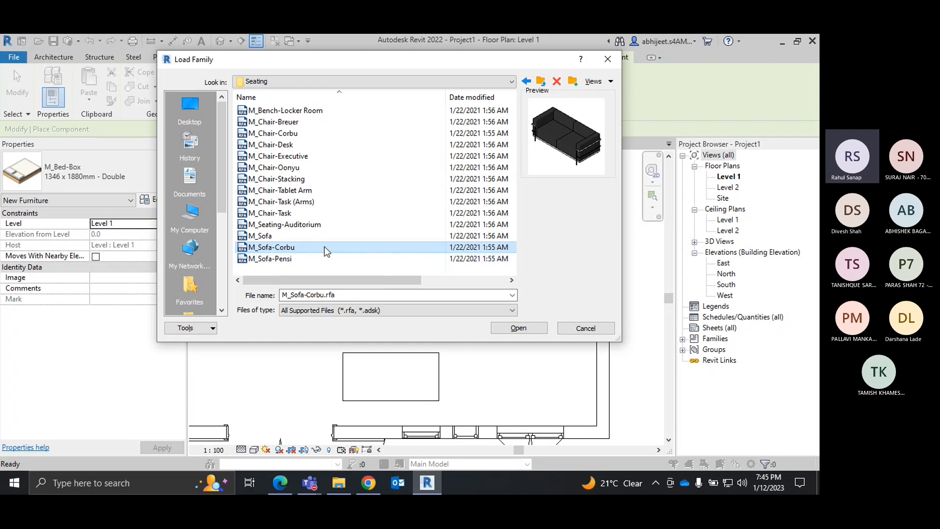
pyautogui.click(291, 258)
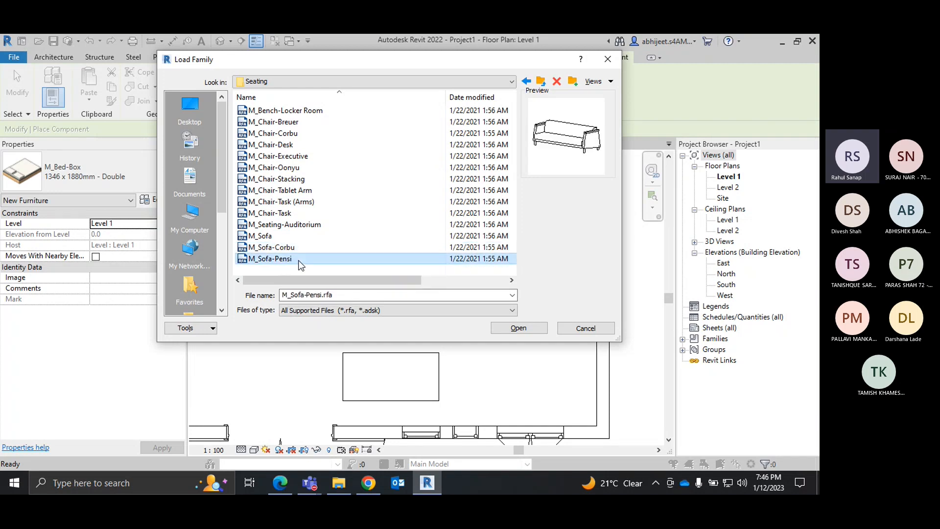
pyautogui.click(283, 237)
pyautogui.click(287, 259)
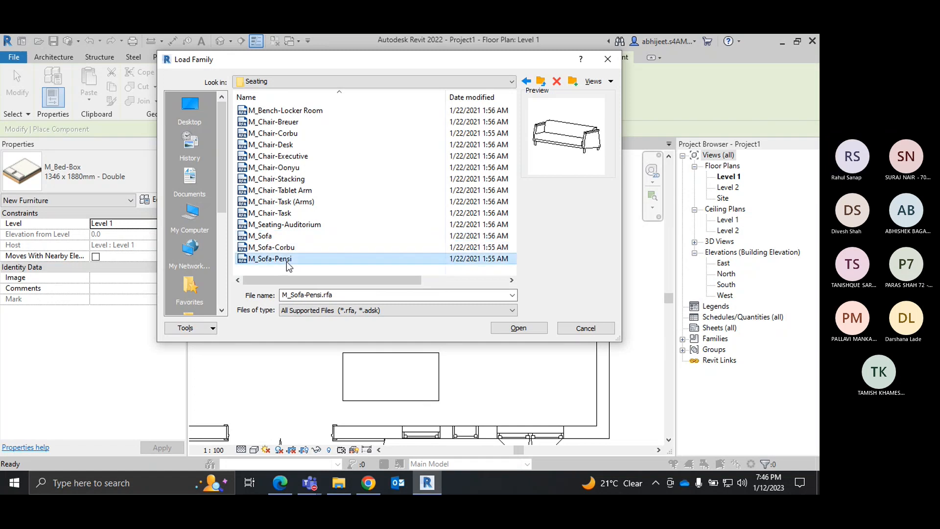
# Step: Load the M_Sofa-Corbu family and place one sofa above the bed, near the room's right-hand wall
pyautogui.click(289, 247)
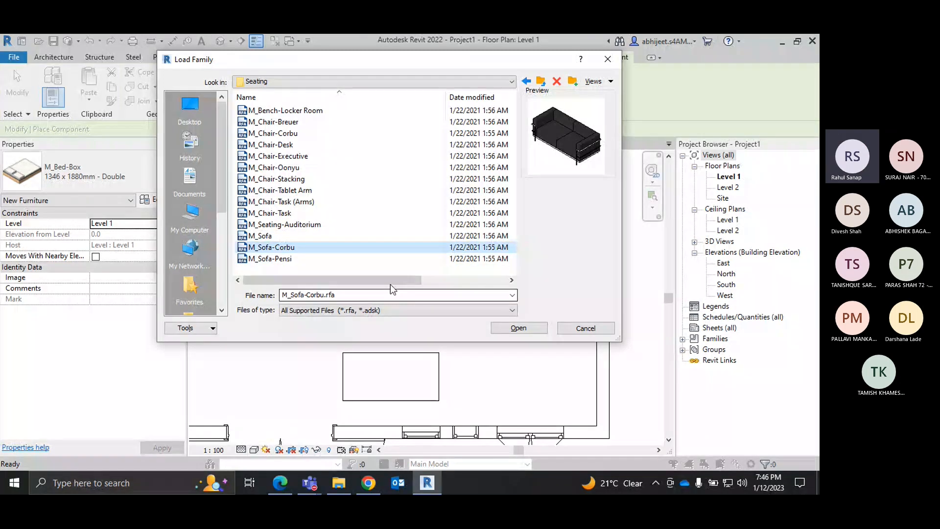
pyautogui.click(522, 328)
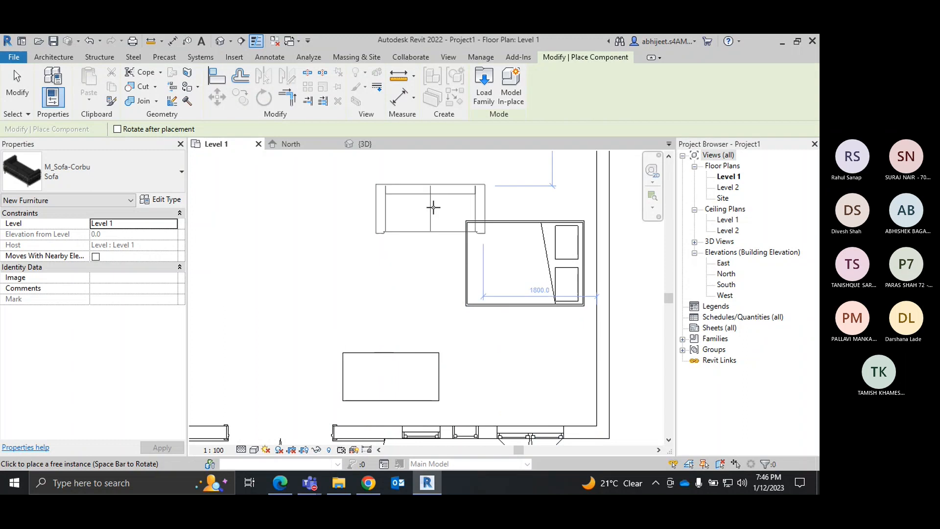
pyautogui.moveTo(478, 185); pyautogui.dragTo(479, 240, button='middle')
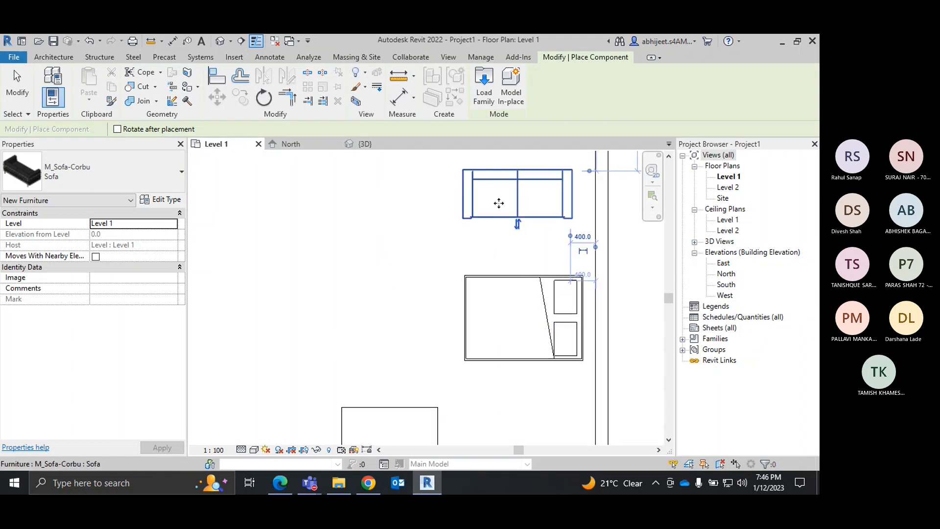
pyautogui.rightClick(448, 201)
pyautogui.click(454, 219)
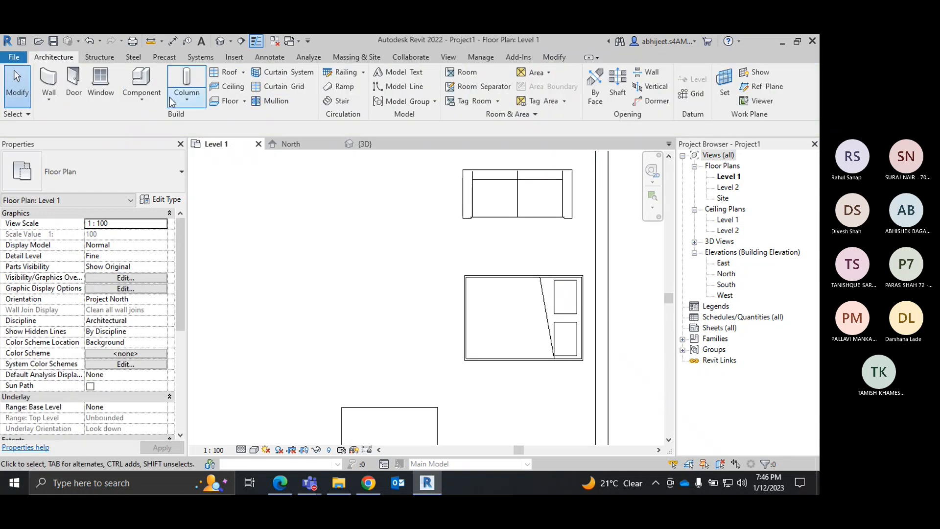
# Step: Start placing a component and load the M_Chair-Executive family from the Seating folder
pyautogui.click(142, 96)
pyautogui.click(156, 123)
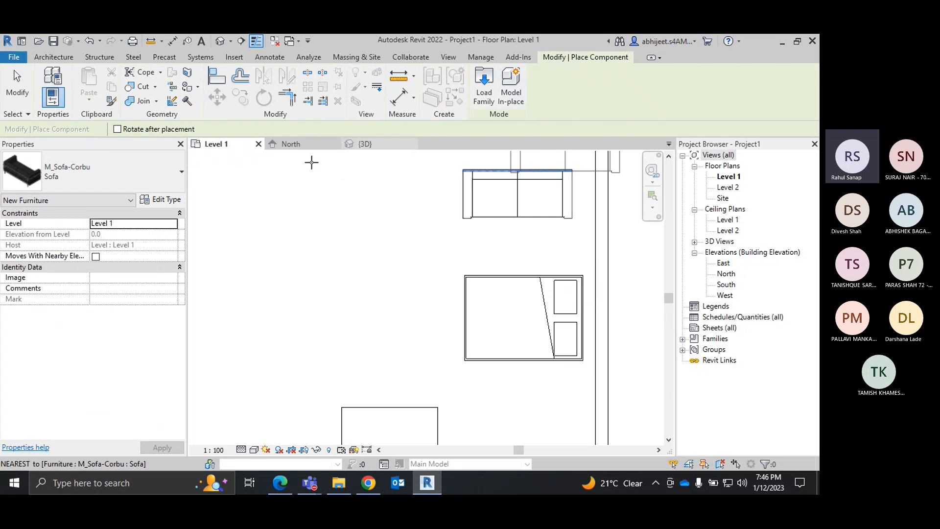
pyautogui.click(482, 90)
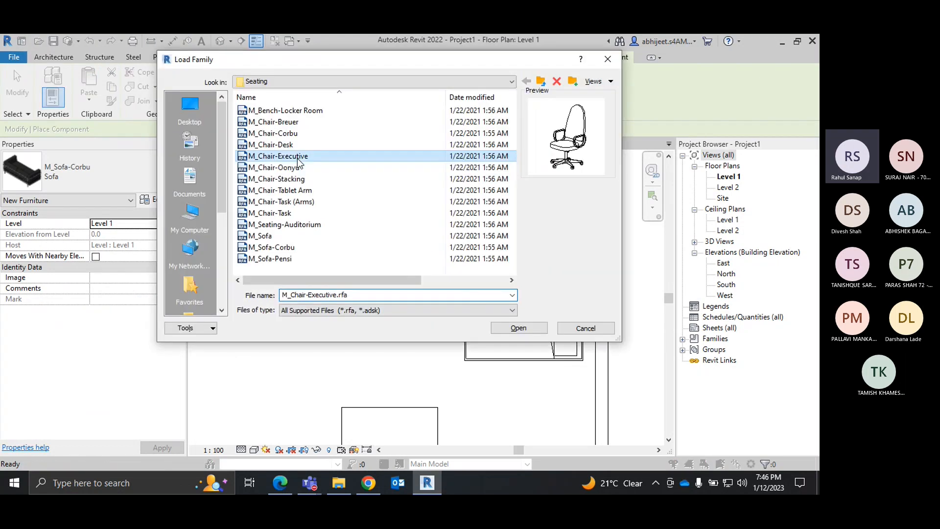
pyautogui.click(514, 331)
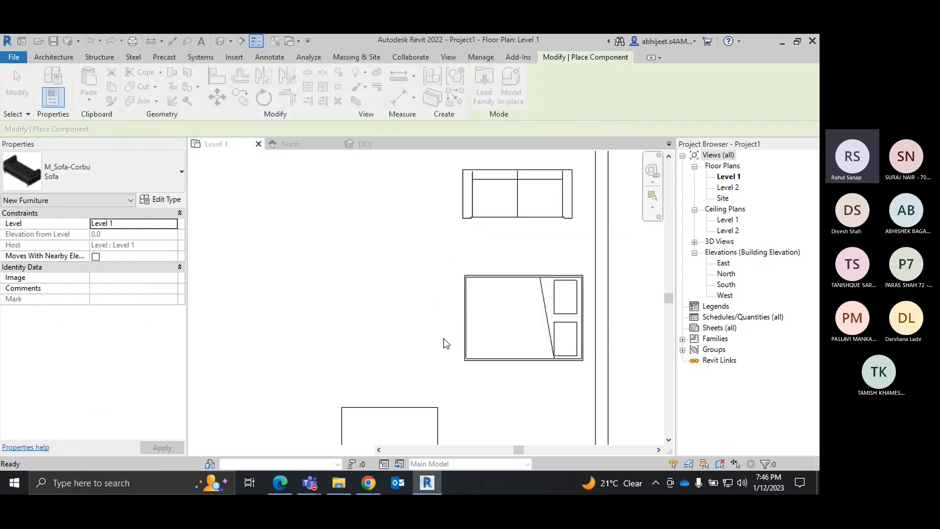
# Step: Rotate the executive chair to face the desk and place it centred on the desk's upper side
pyautogui.scroll(-2, 433, 313)
pyautogui.scroll(3, 414, 335)
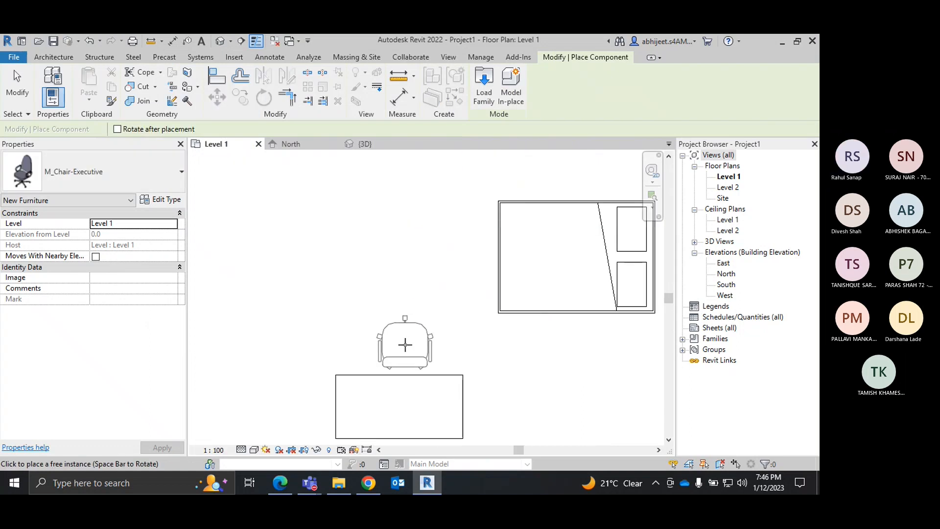
pyautogui.press('space')
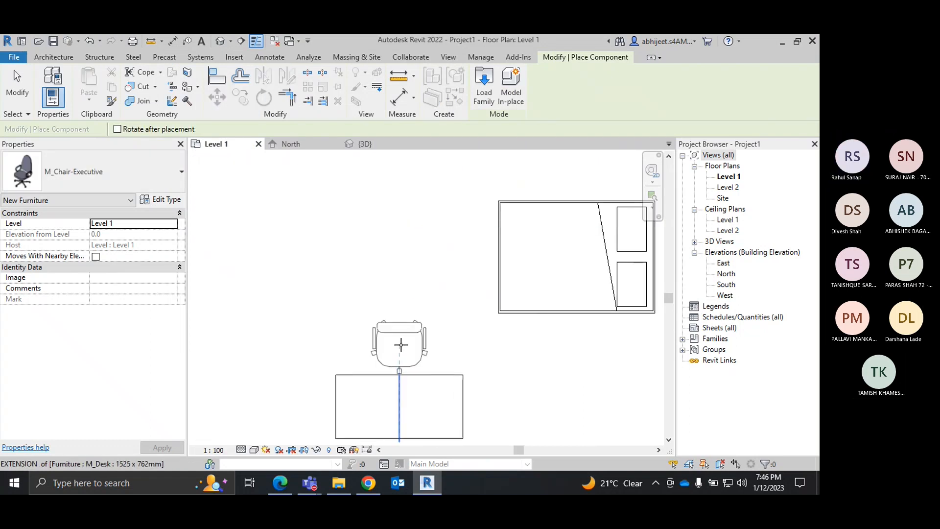
pyautogui.click(400, 345)
pyautogui.rightClick(423, 267)
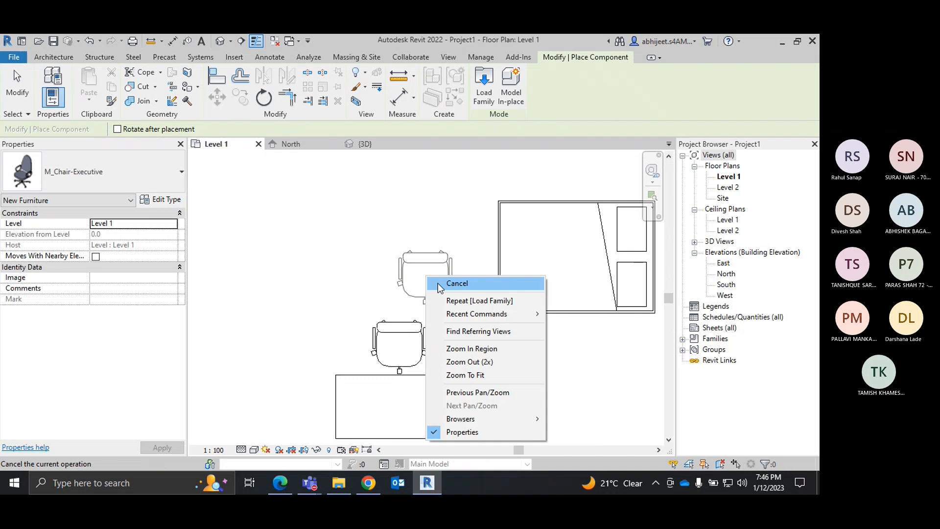
pyautogui.click(440, 276)
# Step: Start placing another component and browse to the Storage folder of the Furniture family library
pyautogui.scroll(-3, 430, 264)
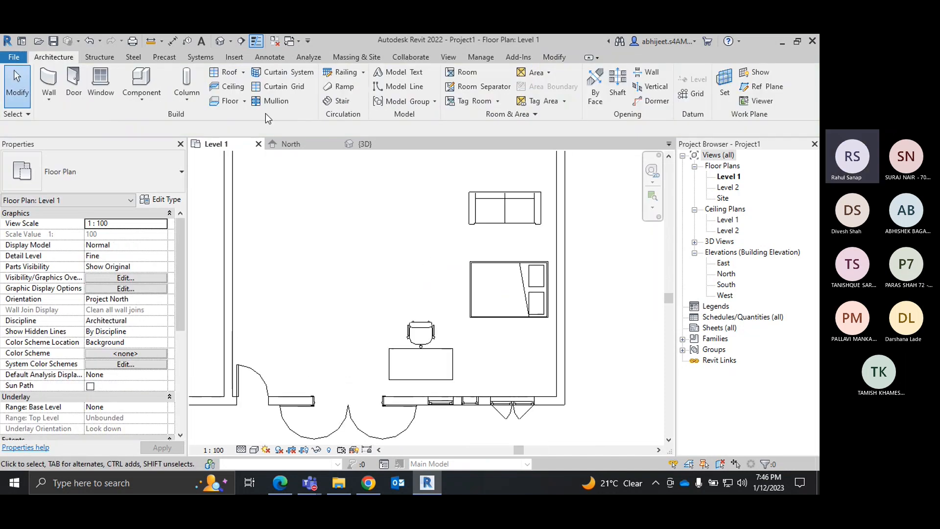
pyautogui.click(131, 99)
pyautogui.click(148, 121)
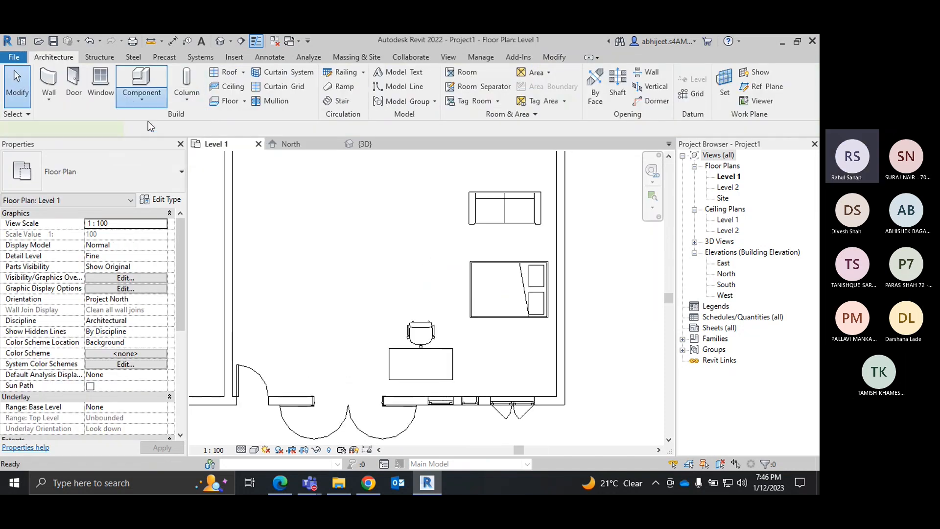
pyautogui.click(484, 98)
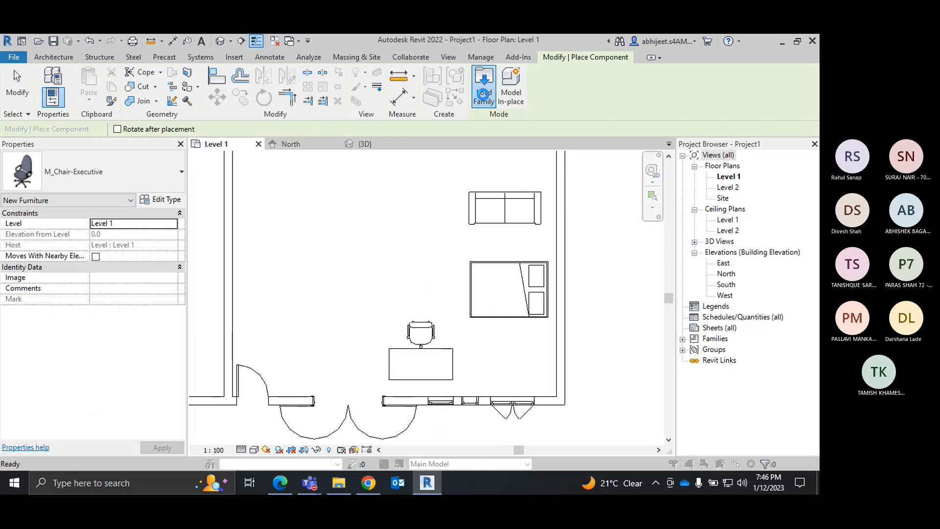
pyautogui.click(541, 81)
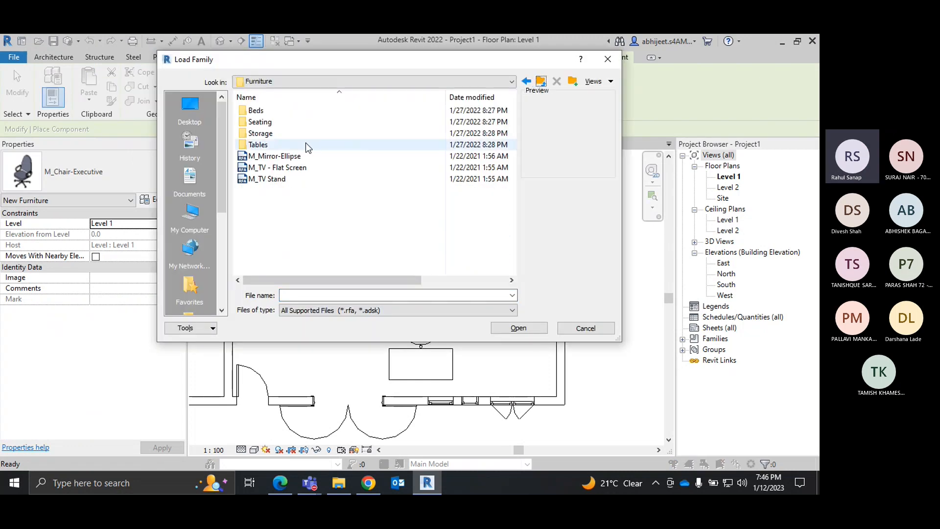
pyautogui.doubleClick(277, 134)
# Step: Preview the file cabinet, credenza, dresser, entertainment center and shelving families in the Storage folder
pyautogui.click(282, 115)
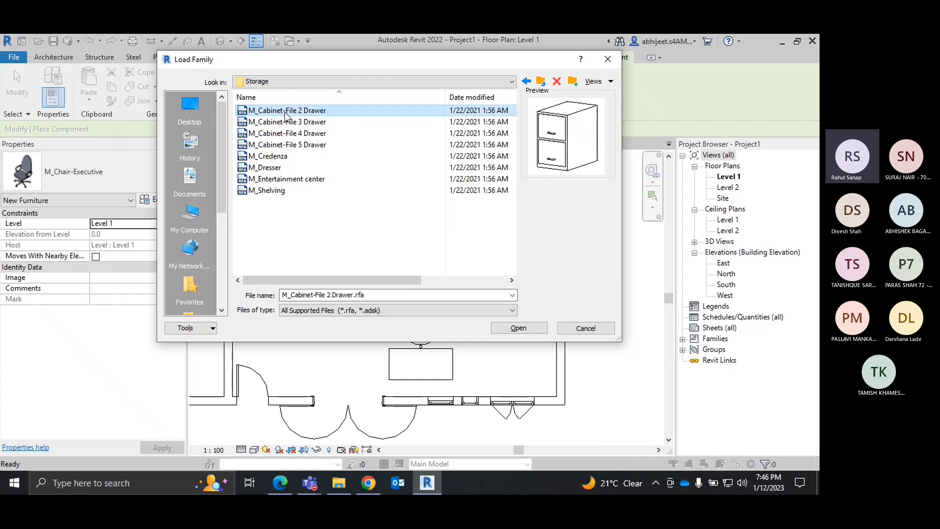
pyautogui.click(294, 122)
pyautogui.click(322, 133)
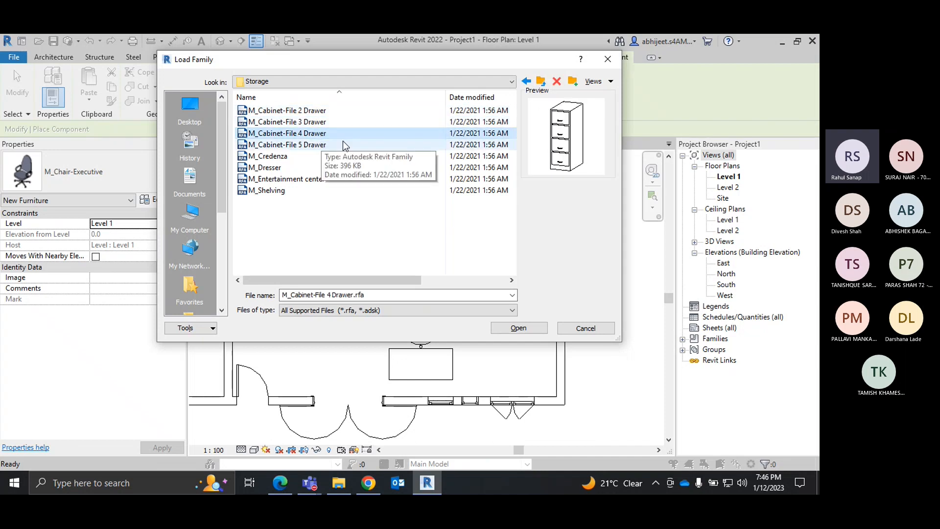
pyautogui.click(332, 144)
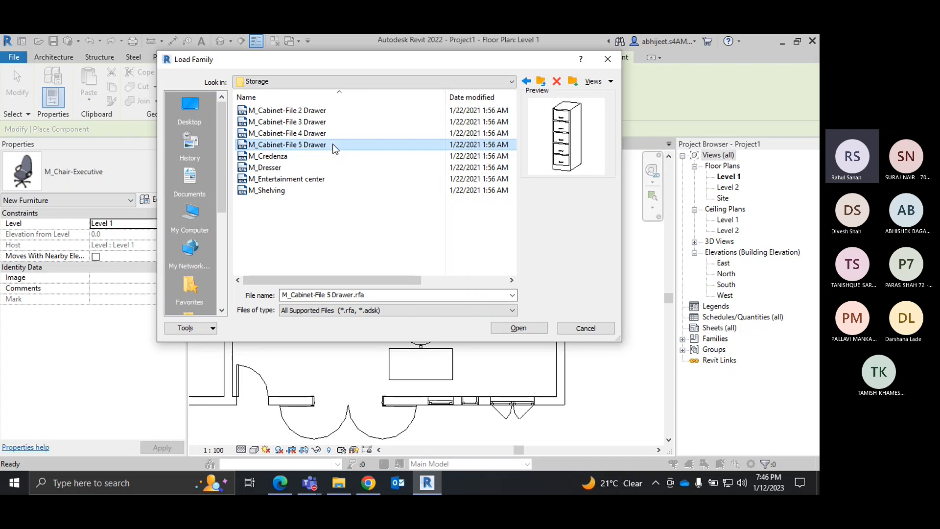
pyautogui.click(283, 157)
pyautogui.click(285, 179)
pyautogui.click(289, 168)
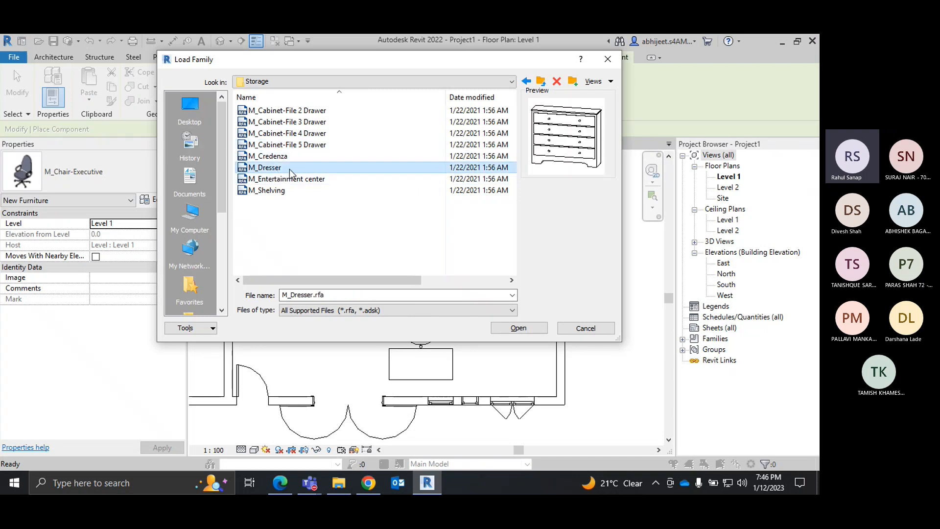
pyautogui.click(349, 185)
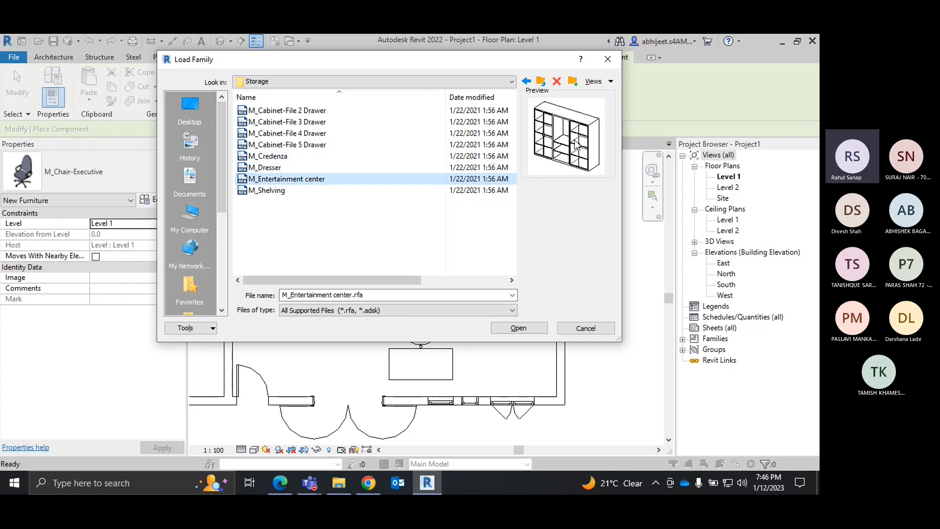
pyautogui.click(292, 189)
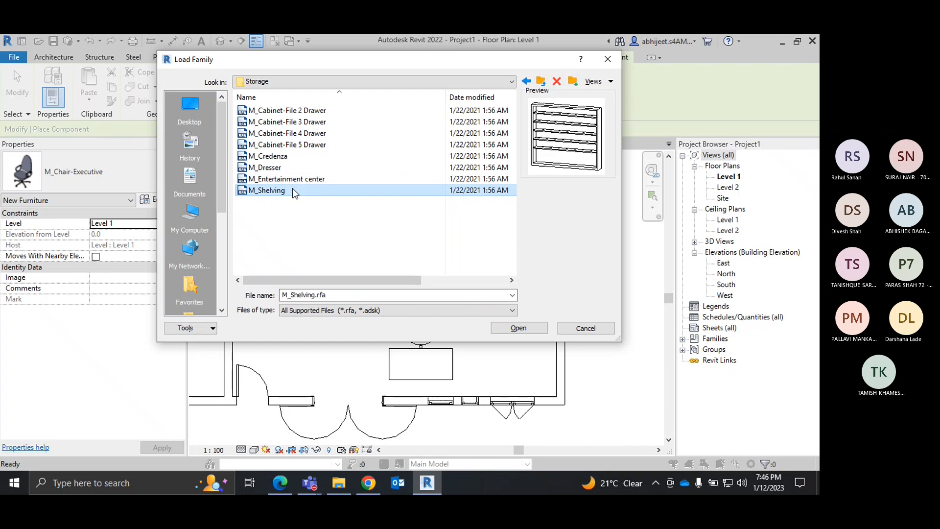
# Step: Preview the 2-drawer and overhead flip-up cabinet families in the Furniture System library's Storage folder
pyautogui.click(540, 81)
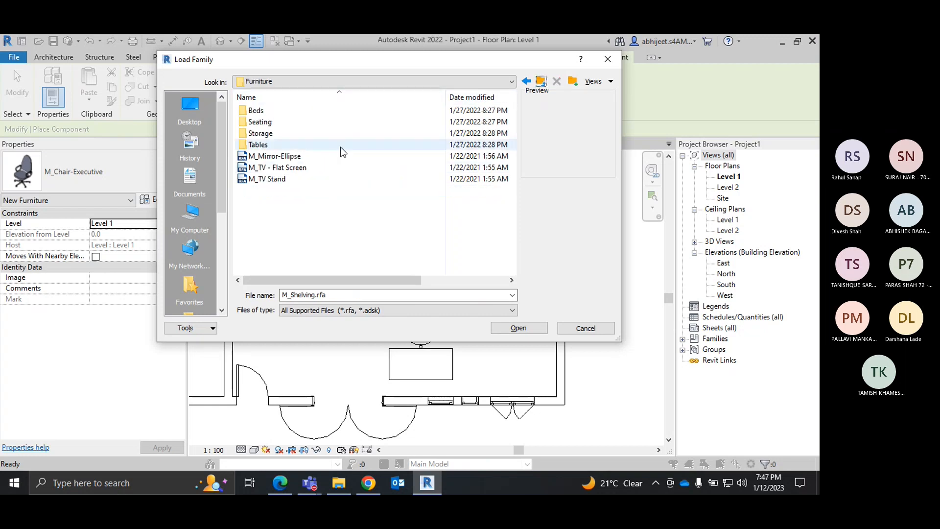
pyautogui.click(540, 81)
pyautogui.scroll(-1, 301, 177)
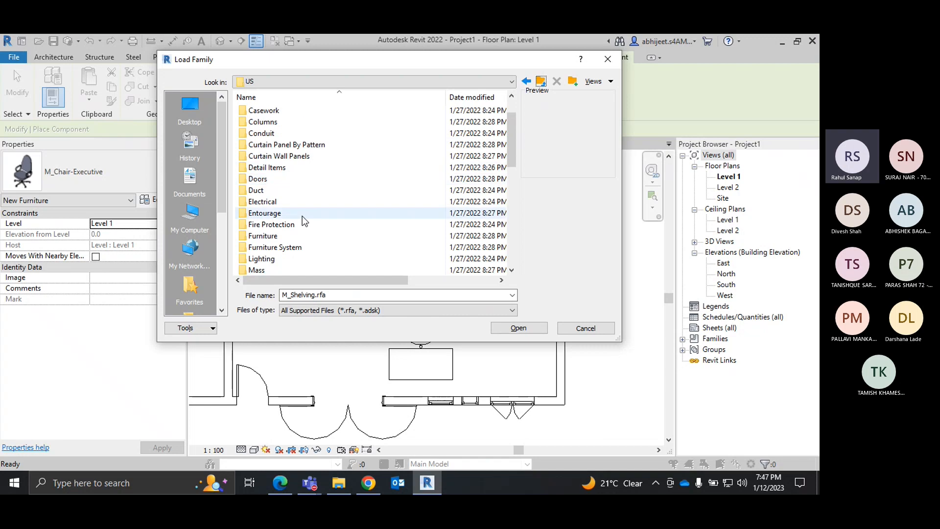
pyautogui.doubleClick(292, 248)
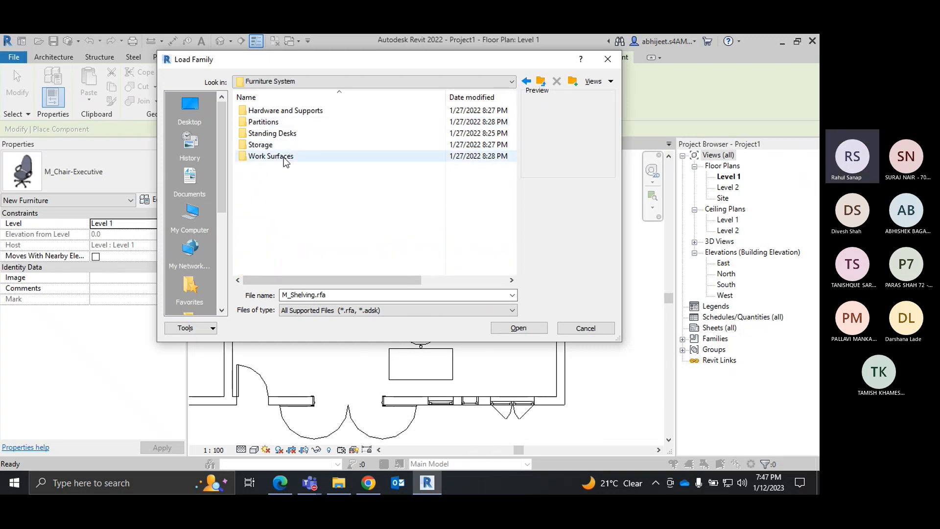
pyautogui.doubleClick(277, 145)
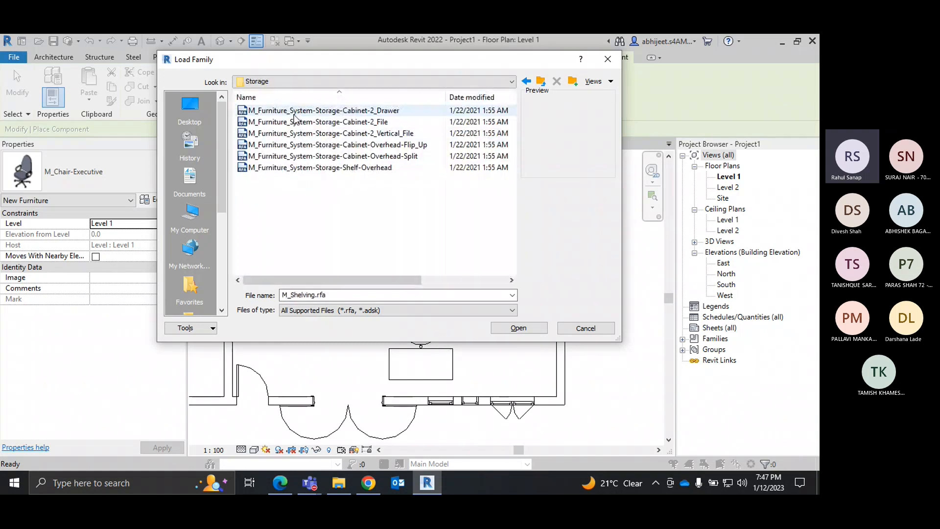
pyautogui.click(294, 114)
pyautogui.click(306, 145)
pyautogui.click(540, 82)
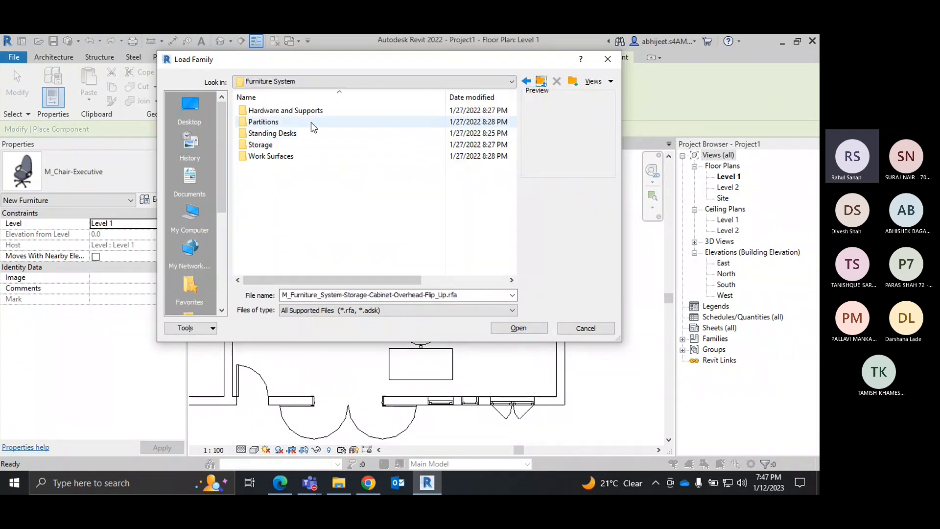
# Step: Preview the angled L-shaped desk family in the Standing Desks folder and return to the US library folder
pyautogui.click(283, 135)
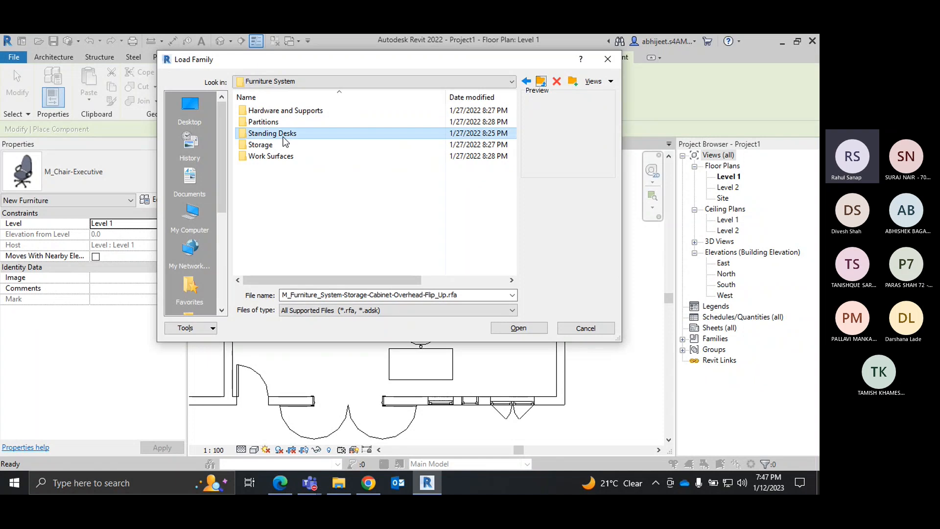
pyautogui.doubleClick(283, 135)
pyautogui.click(316, 111)
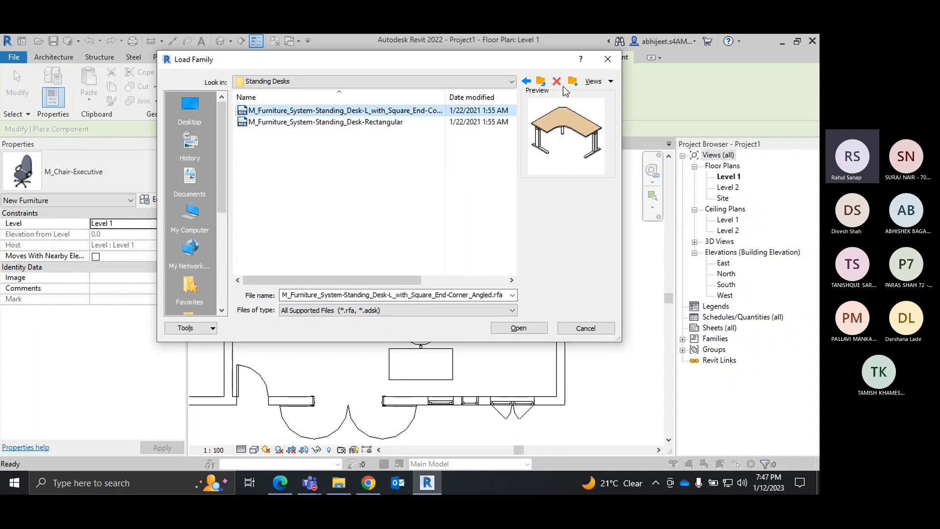
pyautogui.click(541, 82)
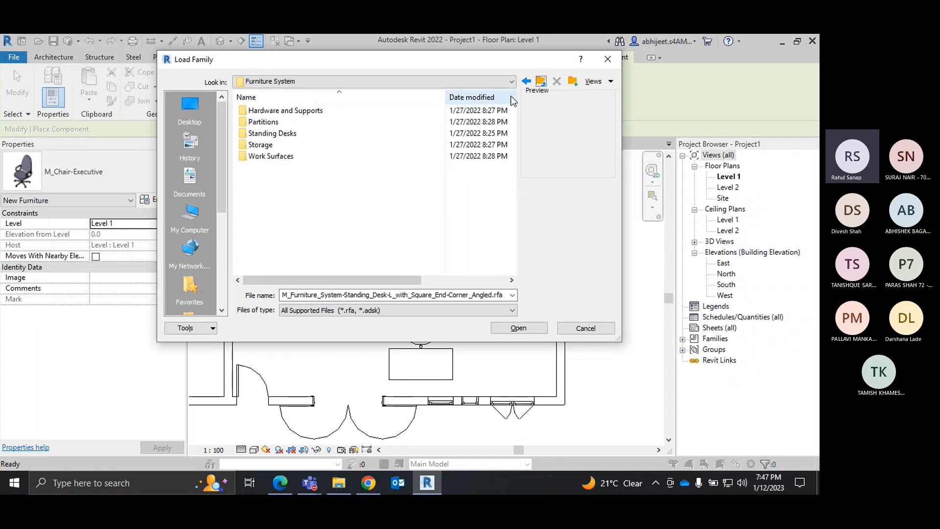
pyautogui.click(541, 82)
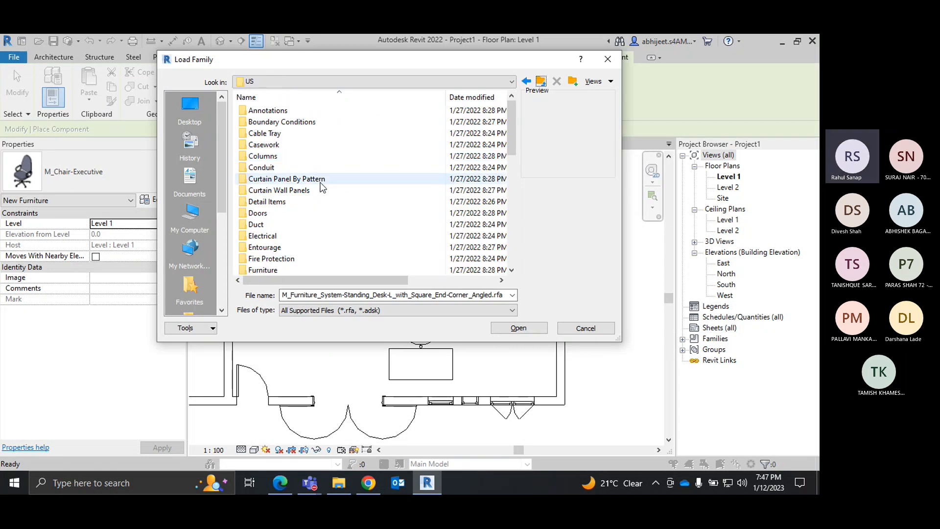
pyautogui.scroll(-2, 322, 187)
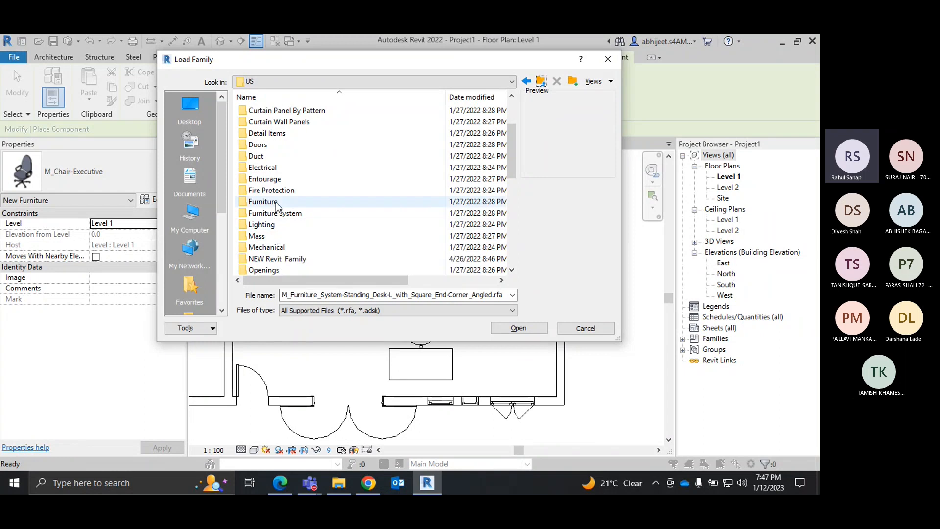
# Step: Browse to the Domestic folder under Specialty Equipment and preview the medium and small kitchenette families
pyautogui.scroll(-1, 299, 196)
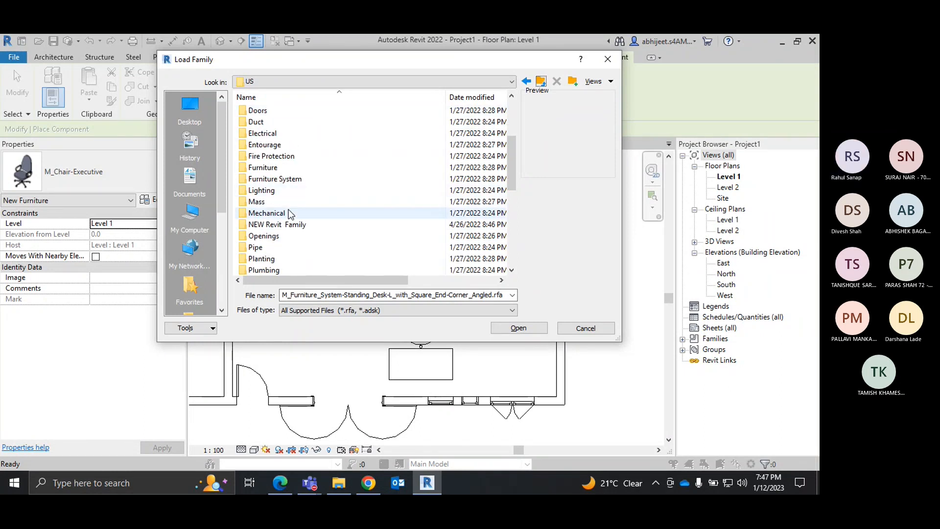
pyautogui.scroll(-2, 288, 214)
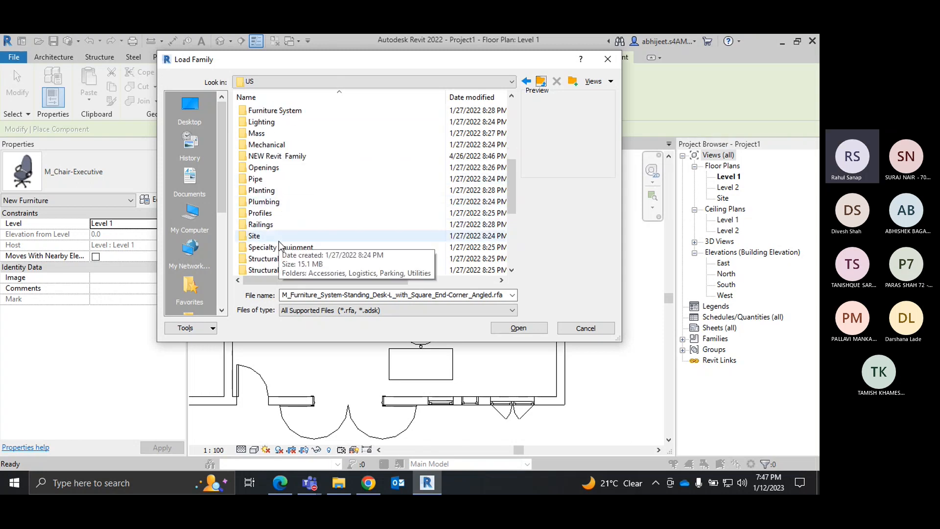
pyautogui.doubleClick(270, 248)
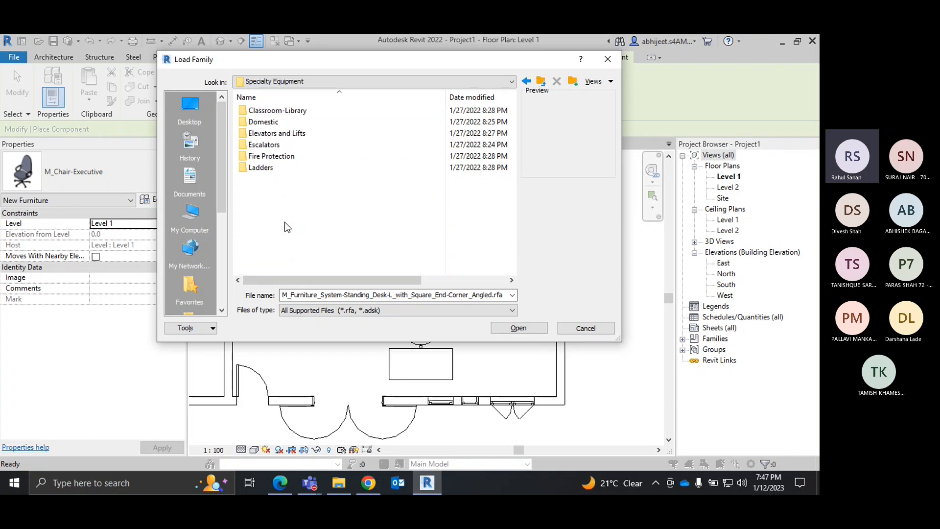
pyautogui.doubleClick(289, 120)
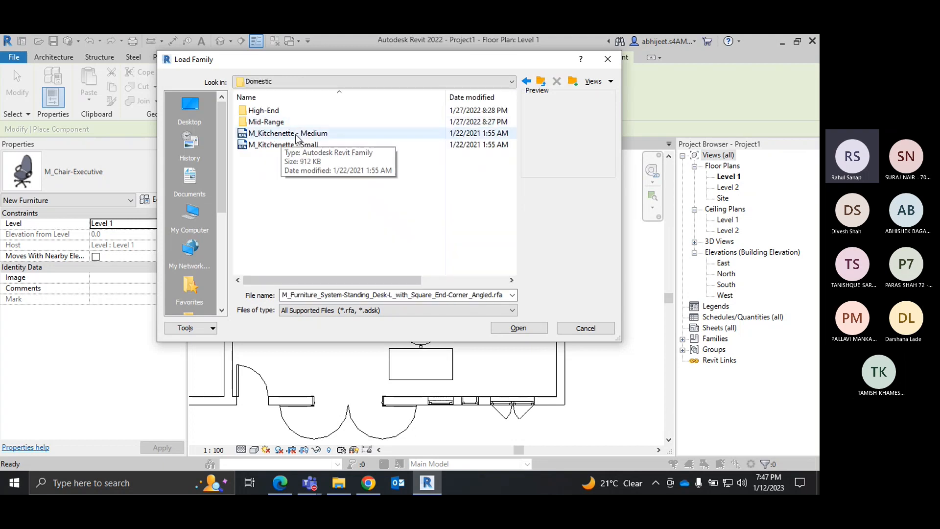
pyautogui.click(272, 133)
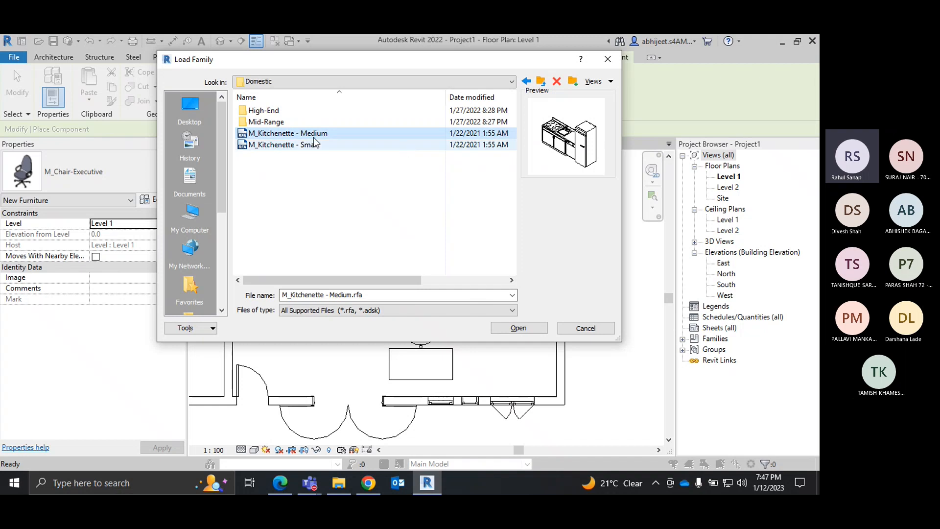
pyautogui.click(306, 146)
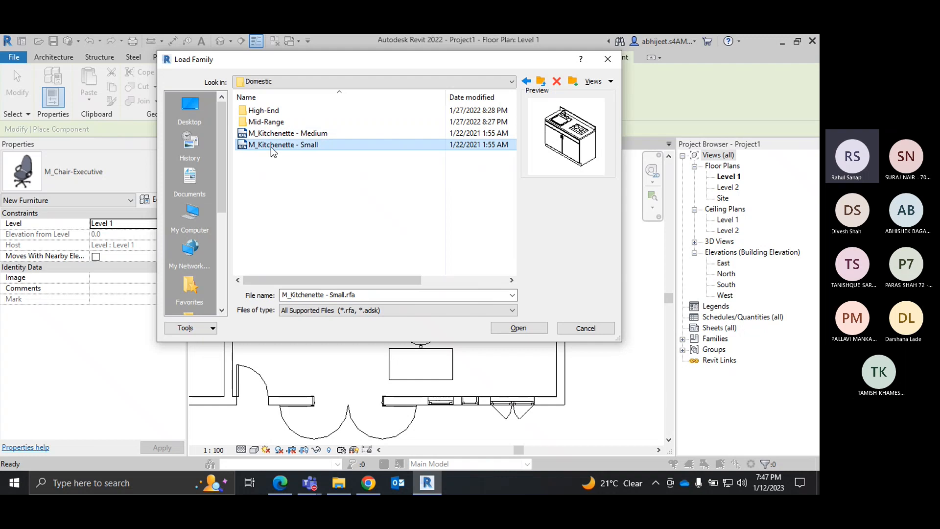
# Step: Preview the coffee system, 750 mm electric cooktop, freezer and several refrigerator families in the High-End folder
pyautogui.doubleClick(271, 113)
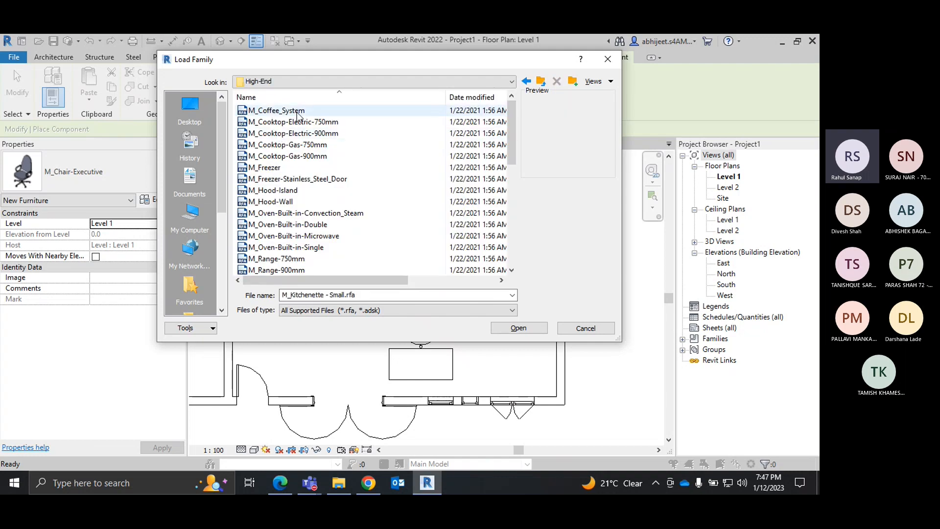
pyautogui.click(298, 113)
pyautogui.click(307, 122)
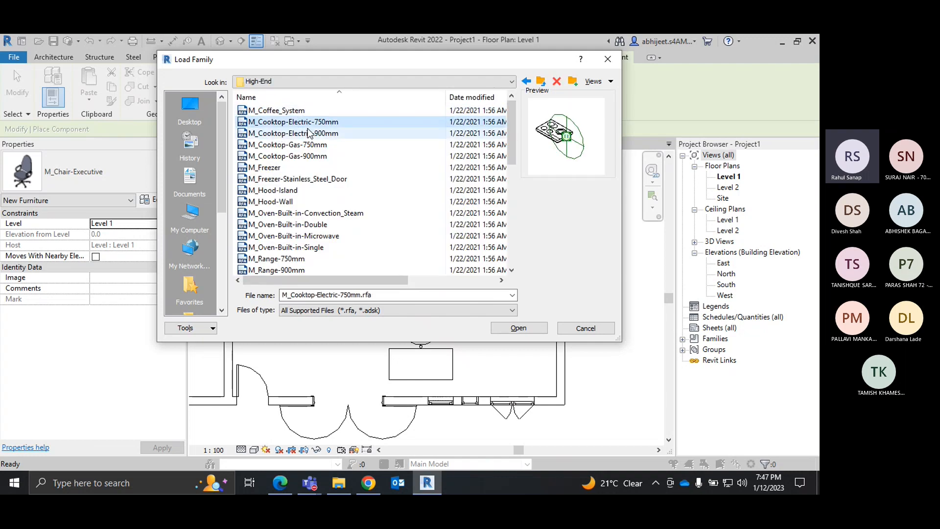
pyautogui.click(278, 169)
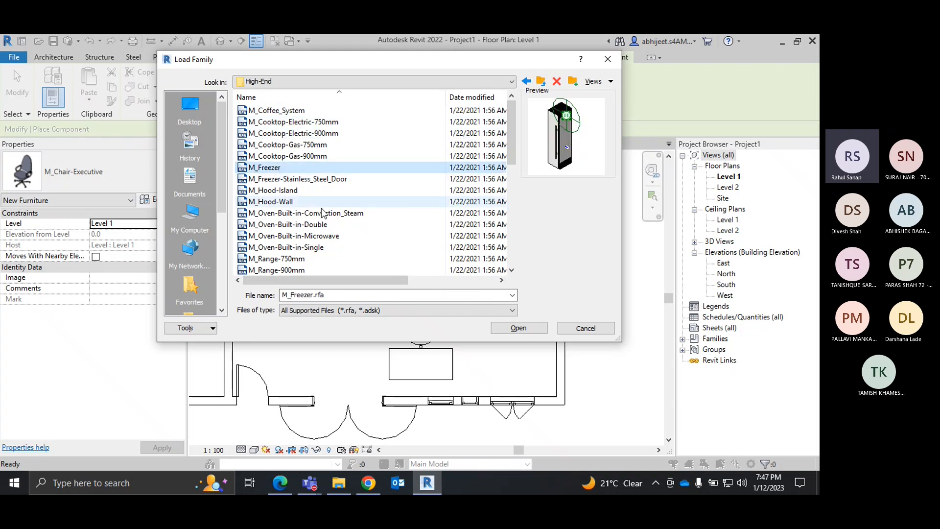
pyautogui.scroll(-7, 322, 211)
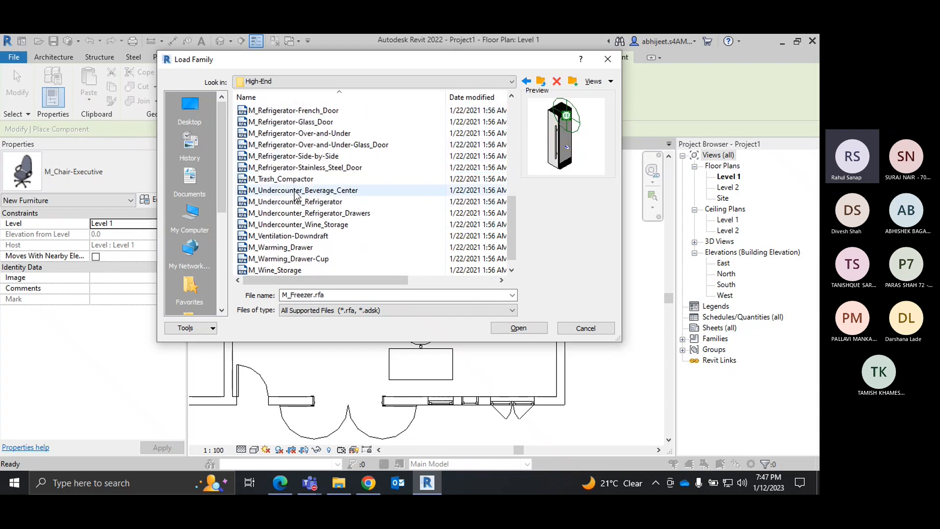
pyautogui.click(294, 121)
pyautogui.click(296, 133)
pyautogui.click(296, 155)
pyautogui.click(303, 202)
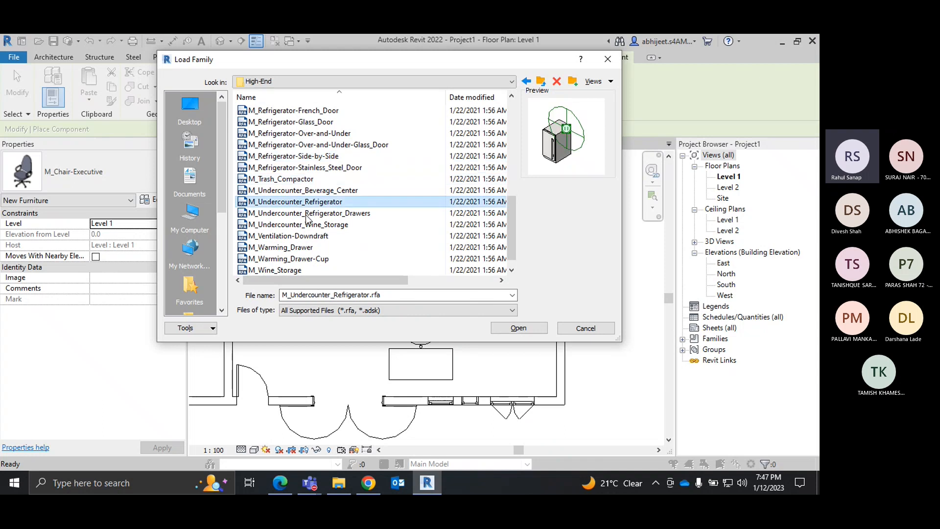
# Step: Preview the undercounter wine storage, downdraft ventilation, warming drawer and wine storage families in the High-End folder
pyautogui.click(309, 225)
pyautogui.scroll(-1, 308, 226)
pyautogui.click(307, 226)
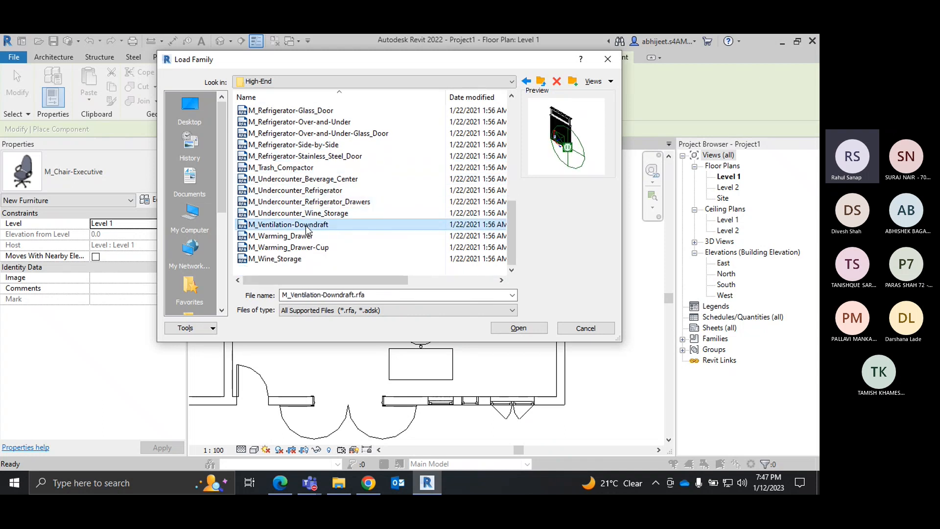
pyautogui.click(307, 236)
pyautogui.click(301, 248)
pyautogui.click(294, 259)
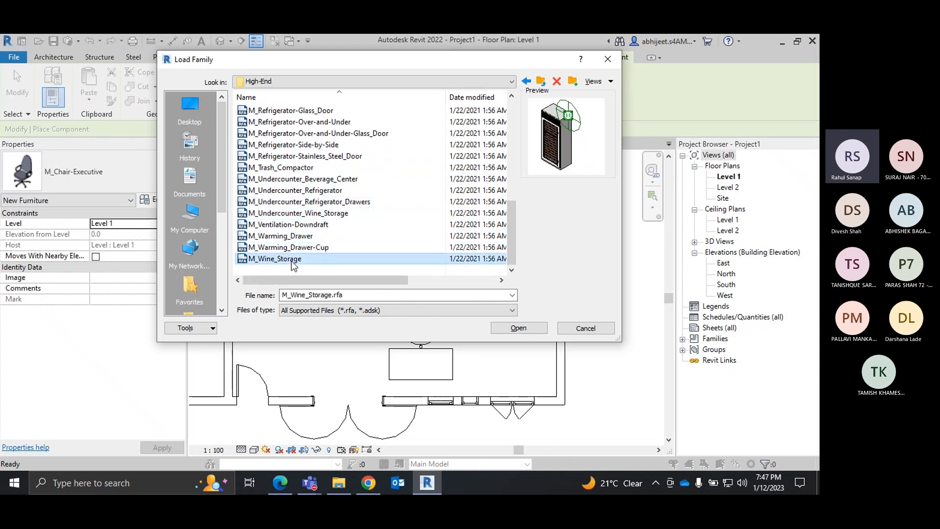
# Step: Preview the gas cooktop, dryer, French-door refrigerator and washer-dryer combo families in the Mid-Range folder
pyautogui.click(542, 84)
pyautogui.doubleClick(278, 121)
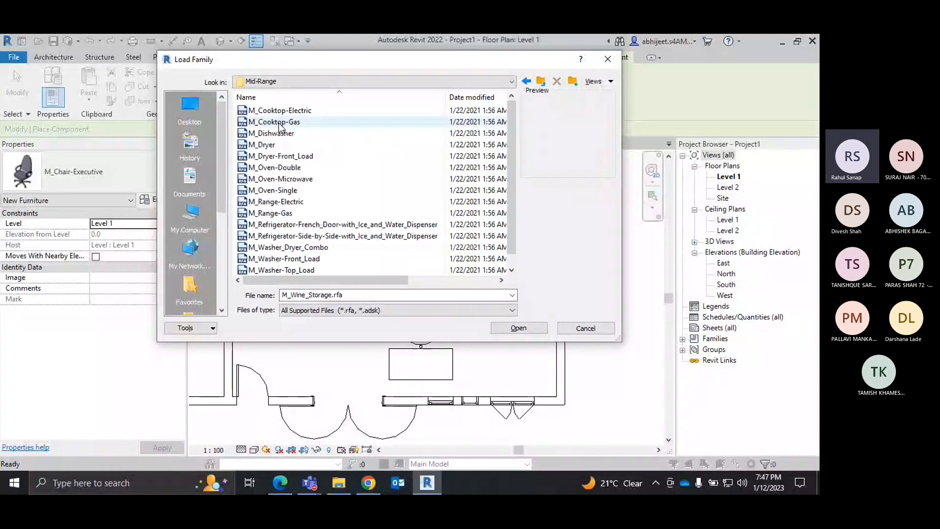
pyautogui.click(278, 122)
pyautogui.click(284, 145)
pyautogui.click(294, 224)
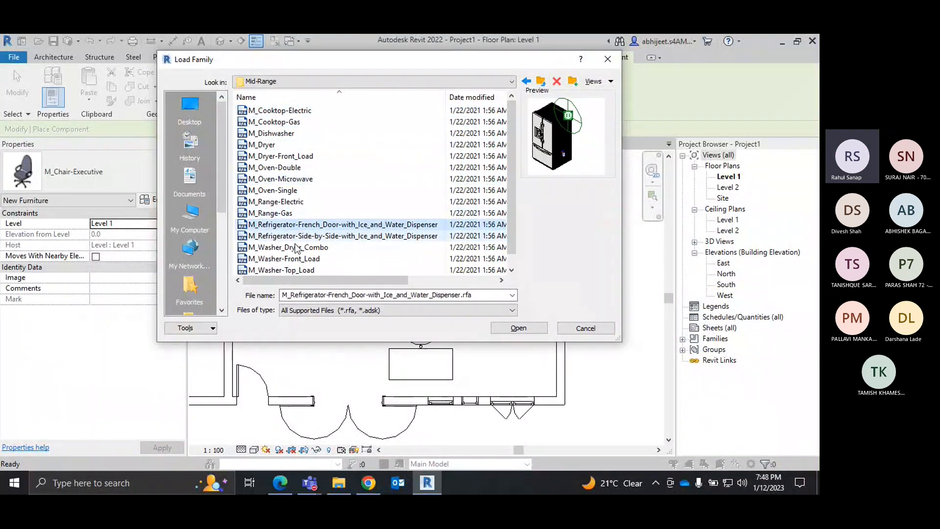
pyautogui.click(295, 247)
# Step: Return to the US library folder, look through its categories and open the Plumbing folder
pyautogui.click(541, 82)
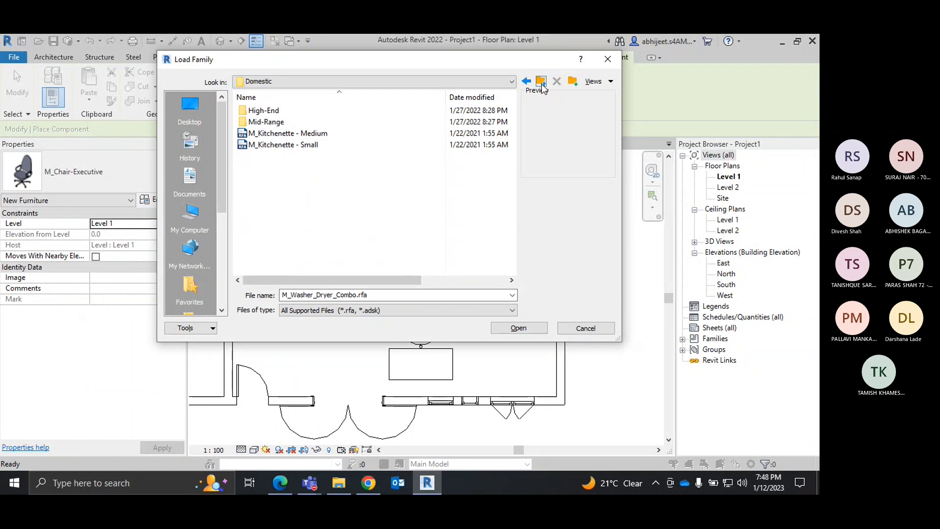
pyautogui.click(541, 84)
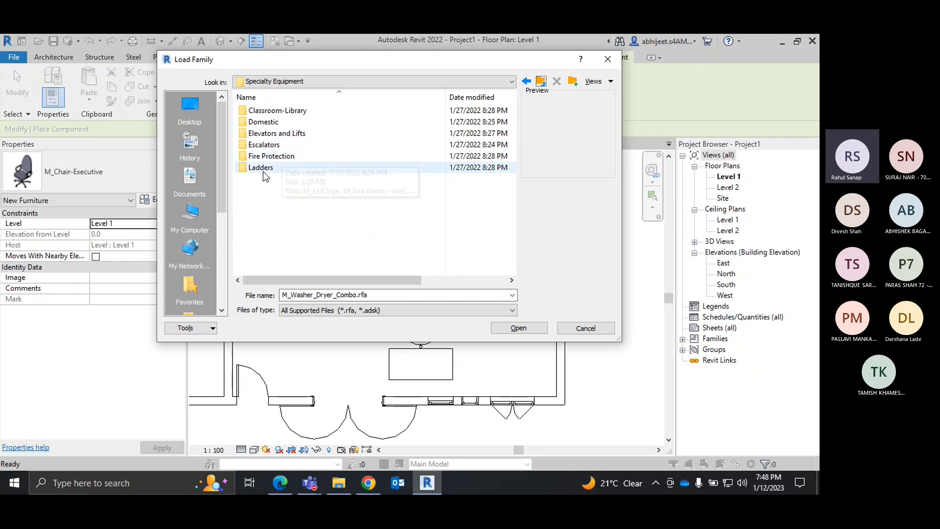
pyautogui.click(540, 83)
pyautogui.scroll(-1, 318, 187)
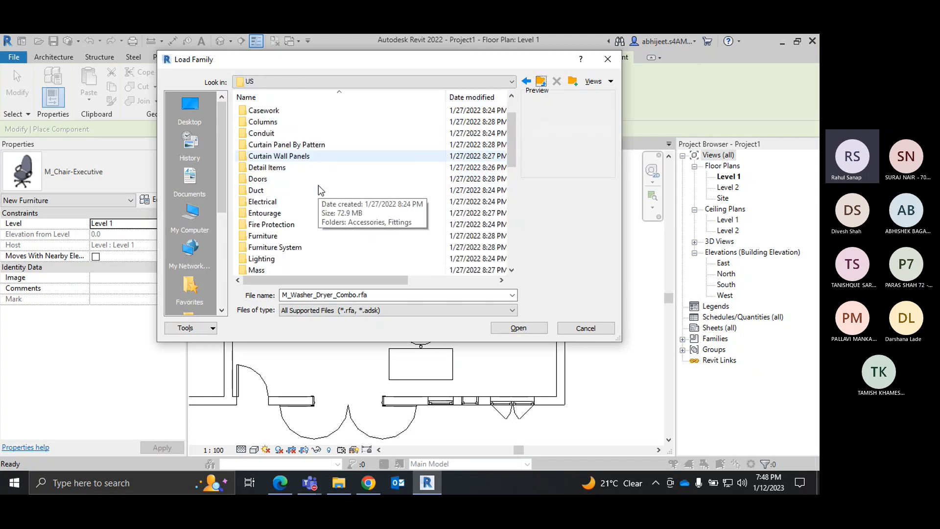
pyautogui.scroll(-2, 286, 222)
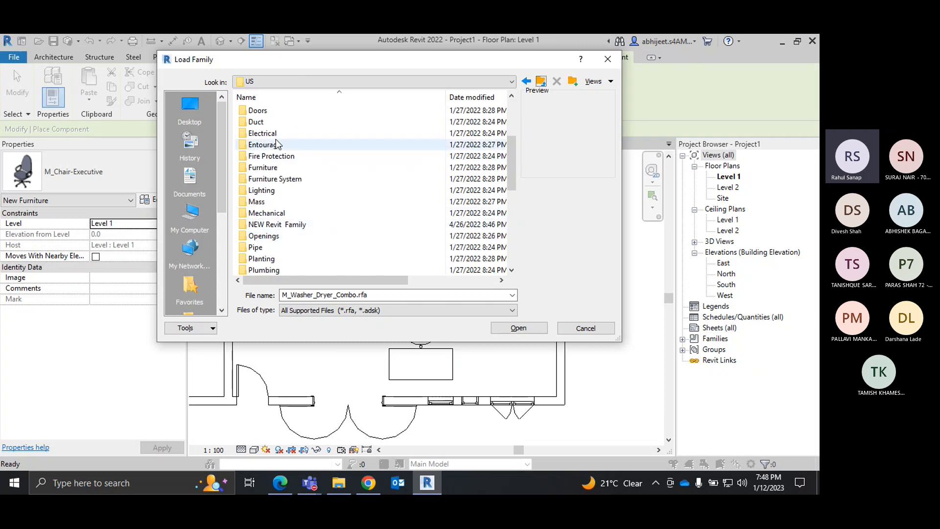
pyautogui.scroll(2, 287, 167)
pyautogui.scroll(1, 286, 167)
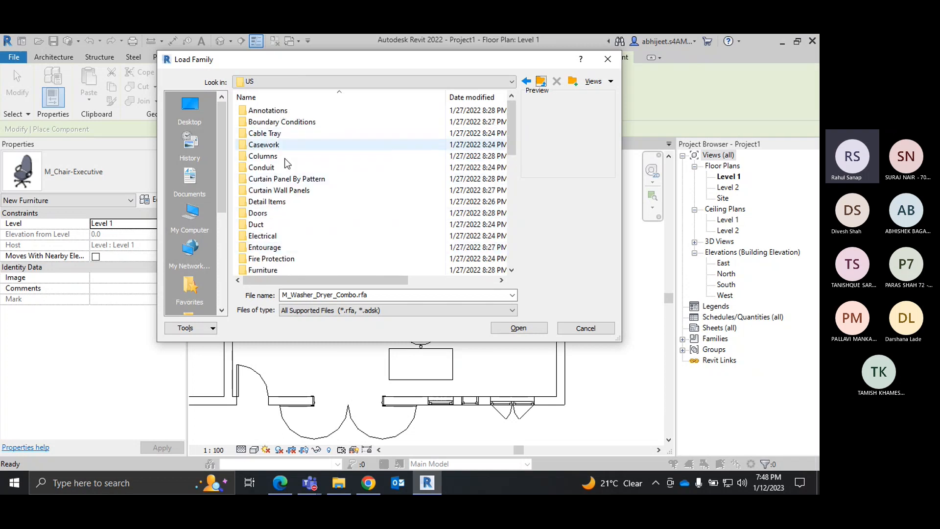
pyautogui.scroll(-1, 284, 216)
pyautogui.scroll(-1, 283, 227)
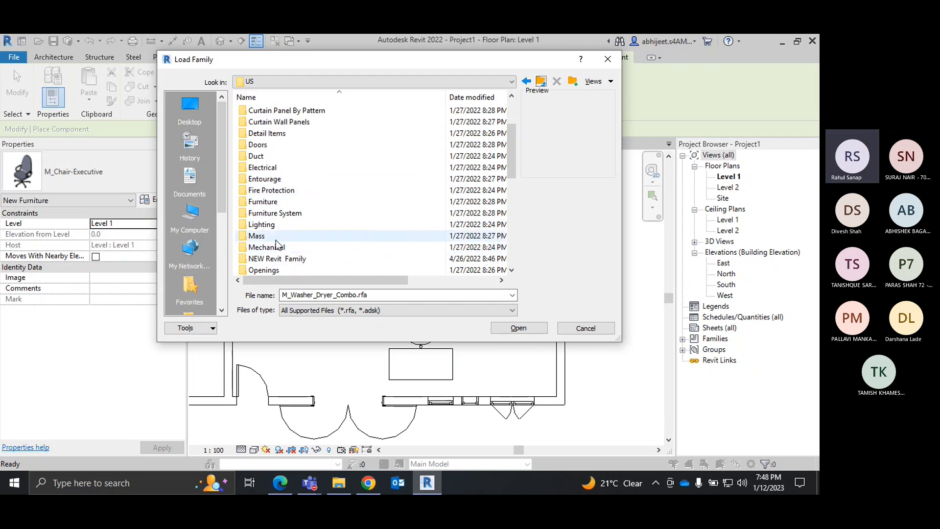
pyautogui.scroll(-1, 287, 240)
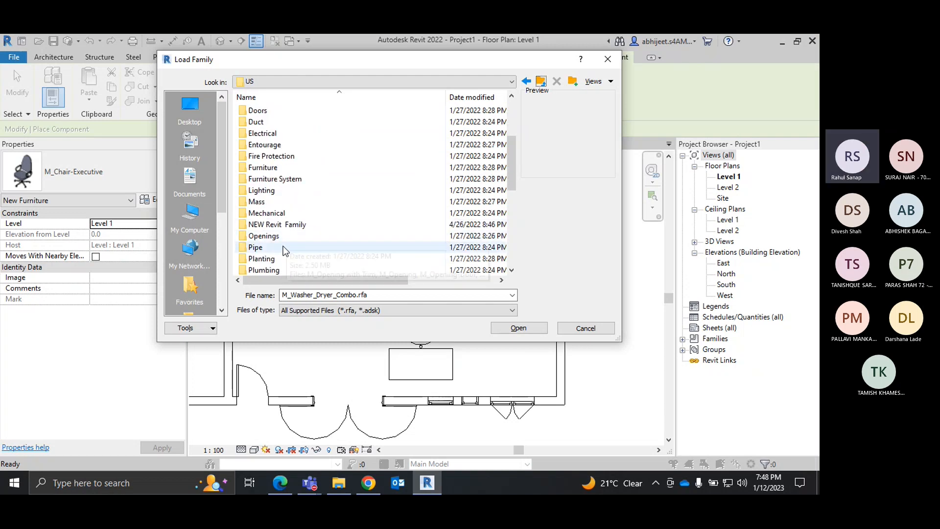
pyautogui.click(271, 271)
pyautogui.doubleClick(271, 270)
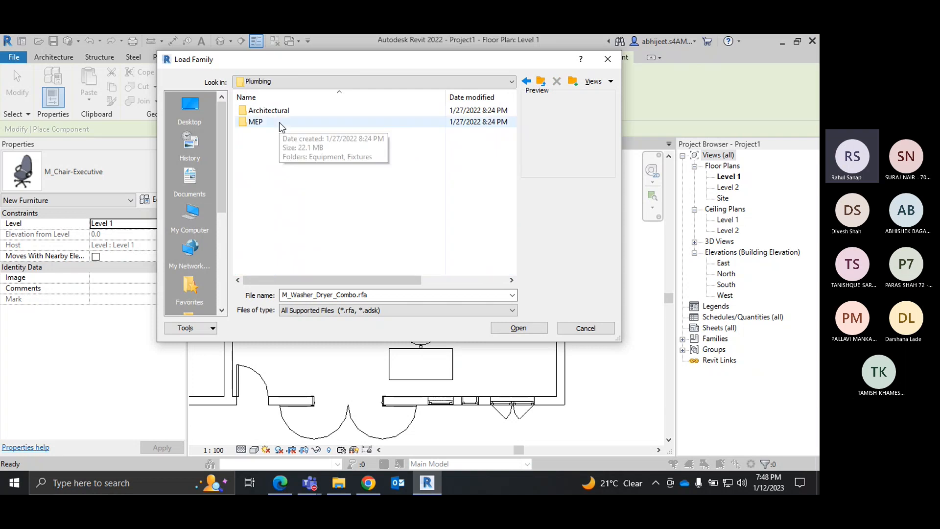
# Step: Browse through Plumbing's Architectural and Fixtures folders to the Water Closets folder
pyautogui.moveTo(277, 60); pyautogui.dragTo(350, 64)
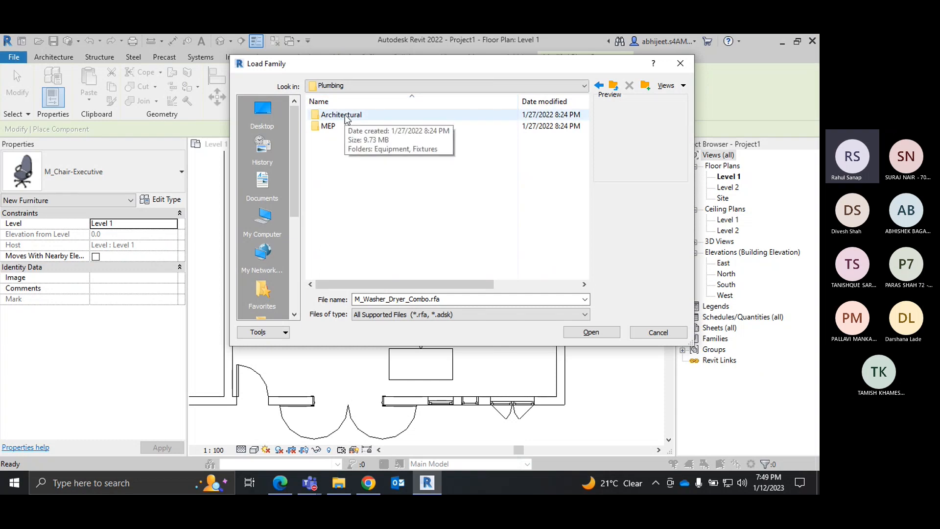
pyautogui.doubleClick(343, 116)
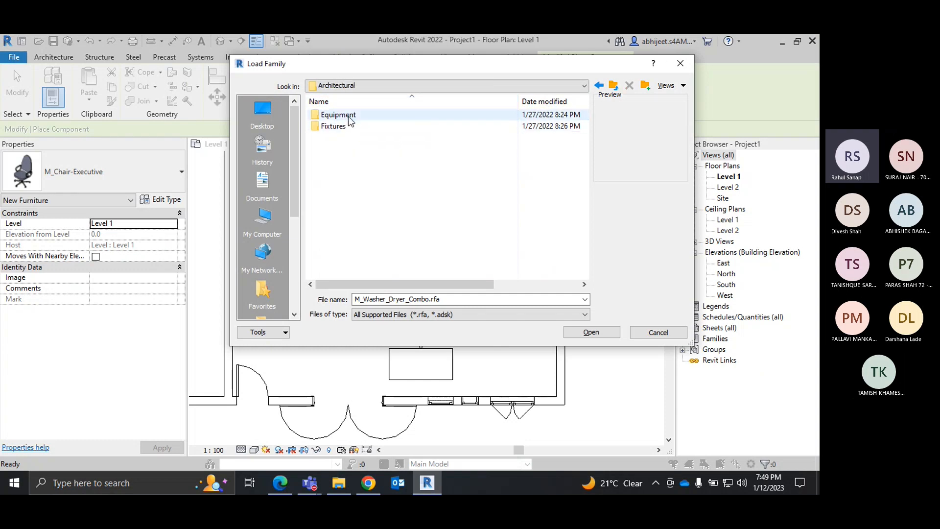
pyautogui.doubleClick(351, 115)
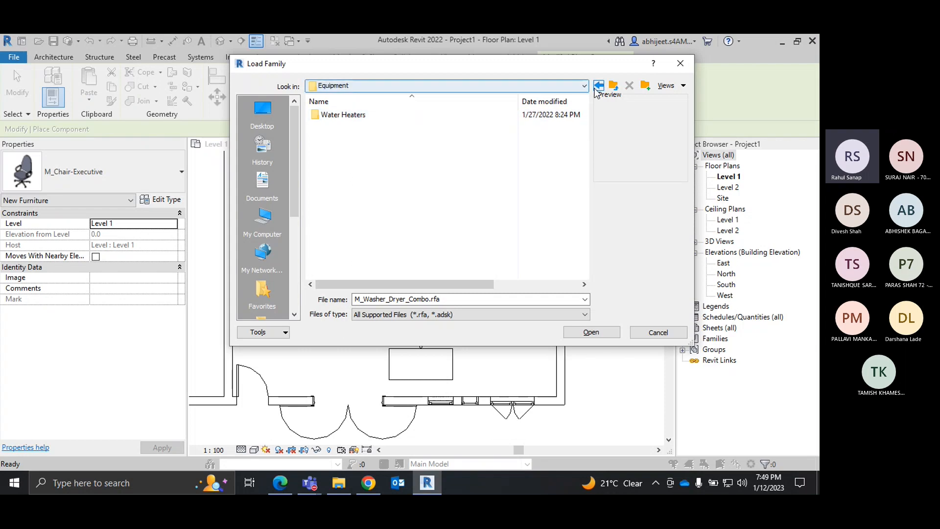
pyautogui.click(597, 87)
pyautogui.doubleClick(348, 127)
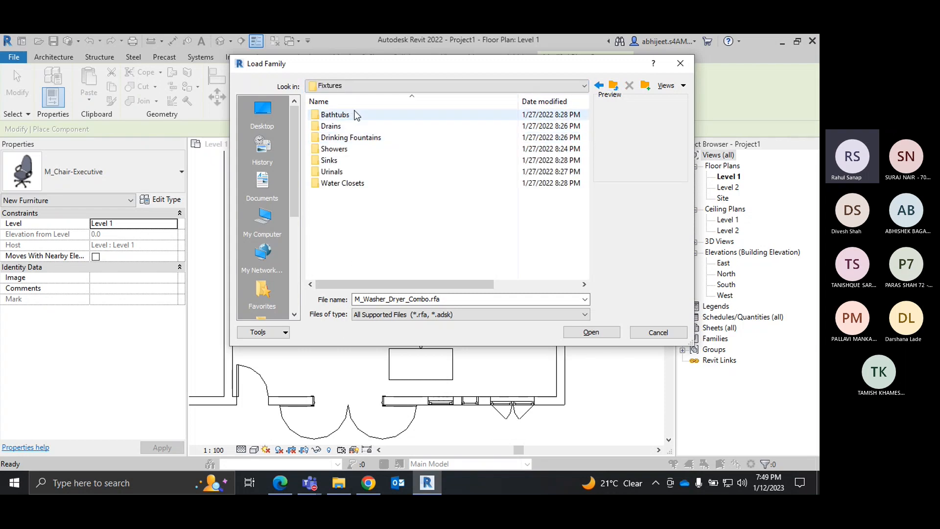
pyautogui.doubleClick(351, 183)
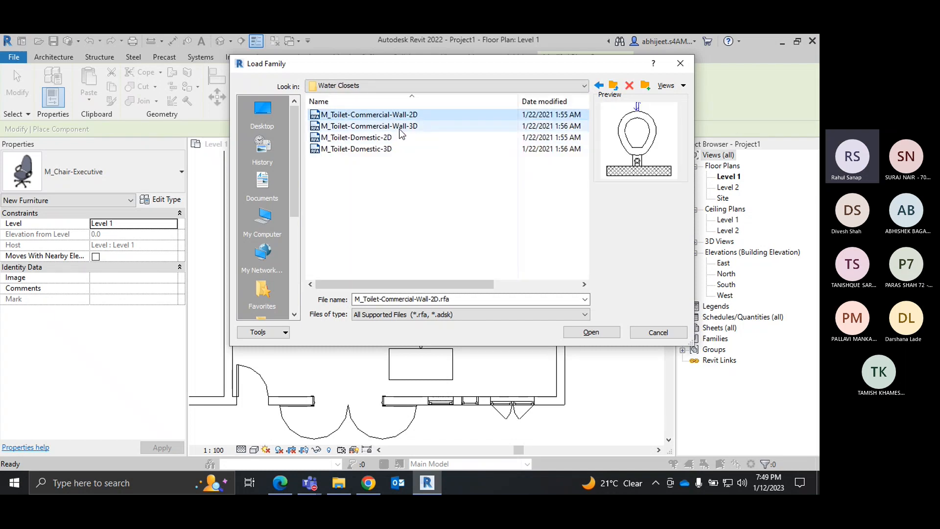
# Step: Preview the 3D commercial wall toilet and load the M_Toilet-Domestic-3D family into the project
pyautogui.click(402, 126)
pyautogui.click(538, 149)
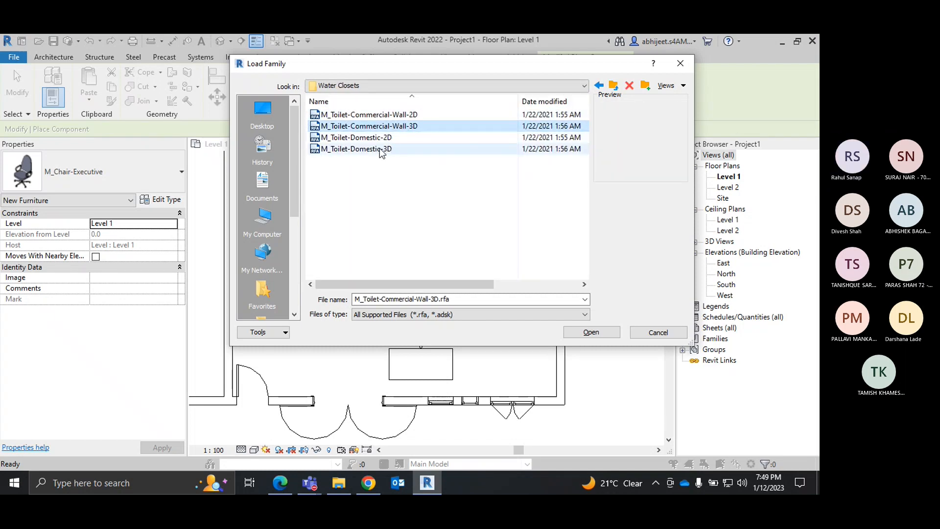
pyautogui.click(585, 333)
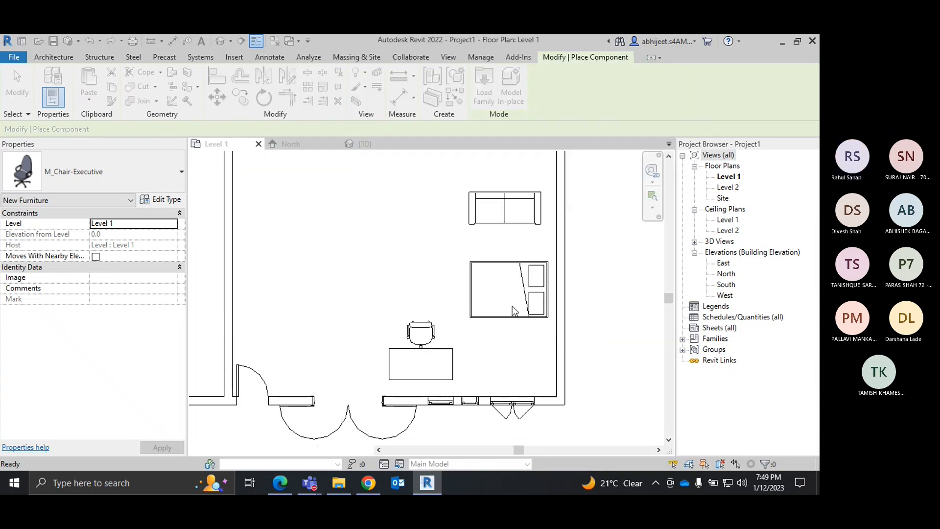
# Step: Place one domestic toilet against the upper wall of the large lower-left room, near its right corner, and end placement
pyautogui.scroll(-5, 474, 287)
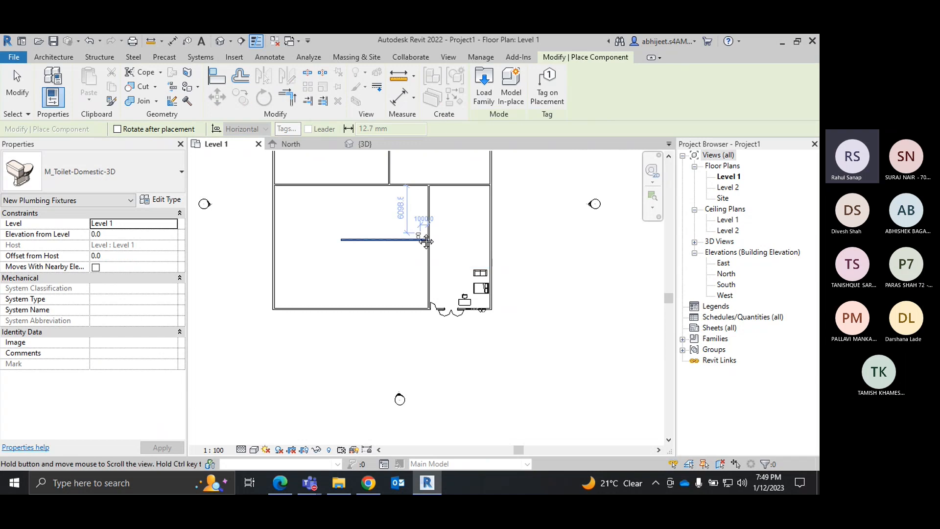
pyautogui.scroll(5, 424, 237)
pyautogui.click(455, 204)
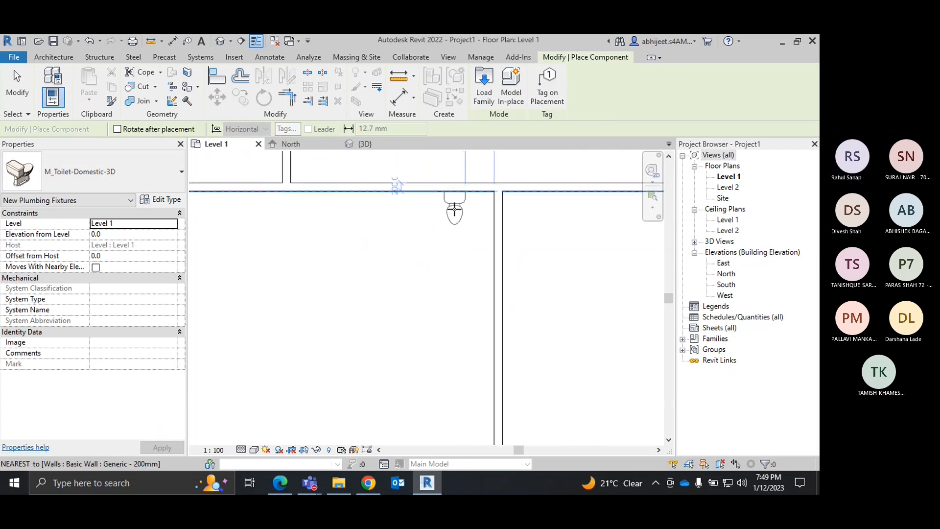
pyautogui.rightClick(406, 240)
pyautogui.click(407, 244)
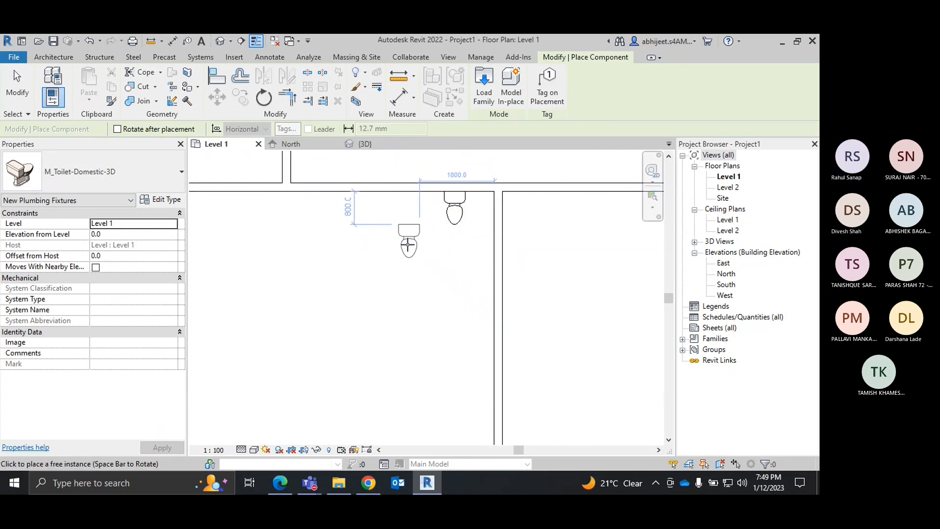
pyautogui.rightClick(405, 231)
pyautogui.click(438, 238)
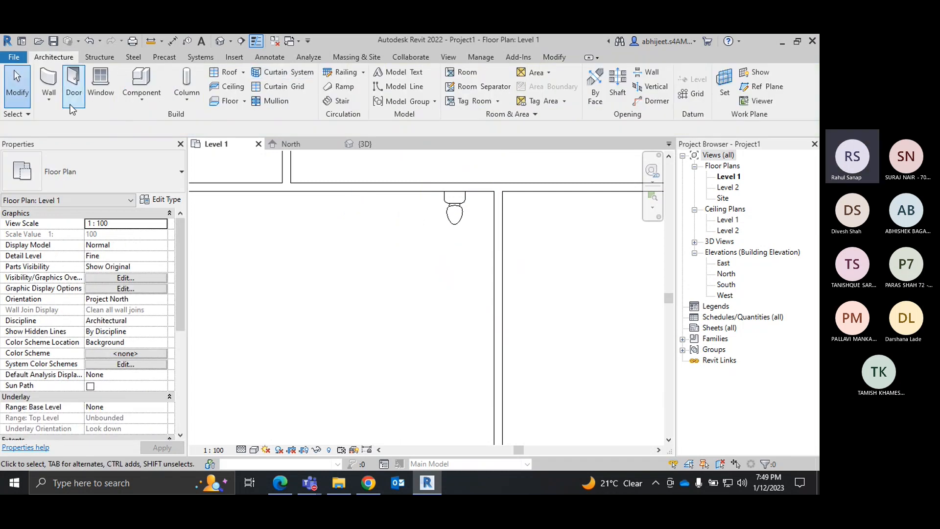
# Step: Preview the 3D bathtubs in the Fixtures library's Bathtubs folder and load the M_Tub-Free Standing-3D family
pyautogui.press('c')
pyautogui.press('m')
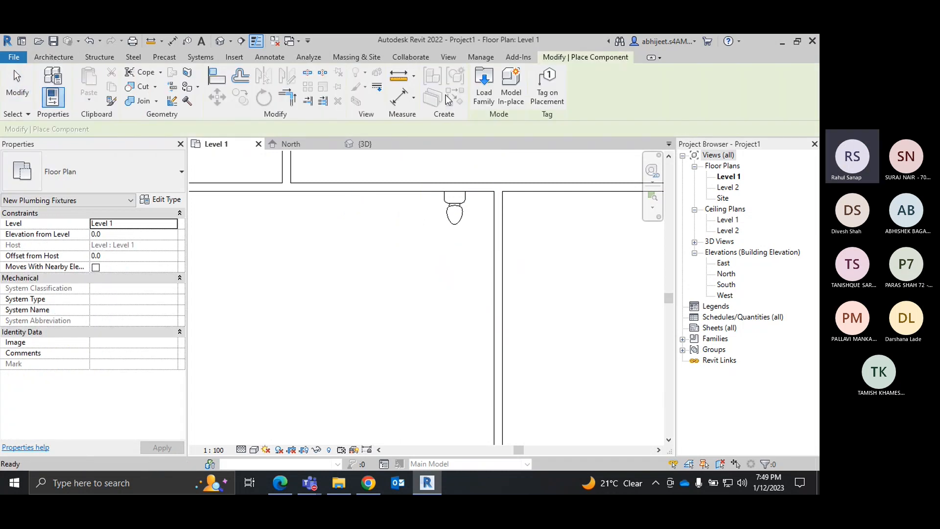
pyautogui.click(484, 86)
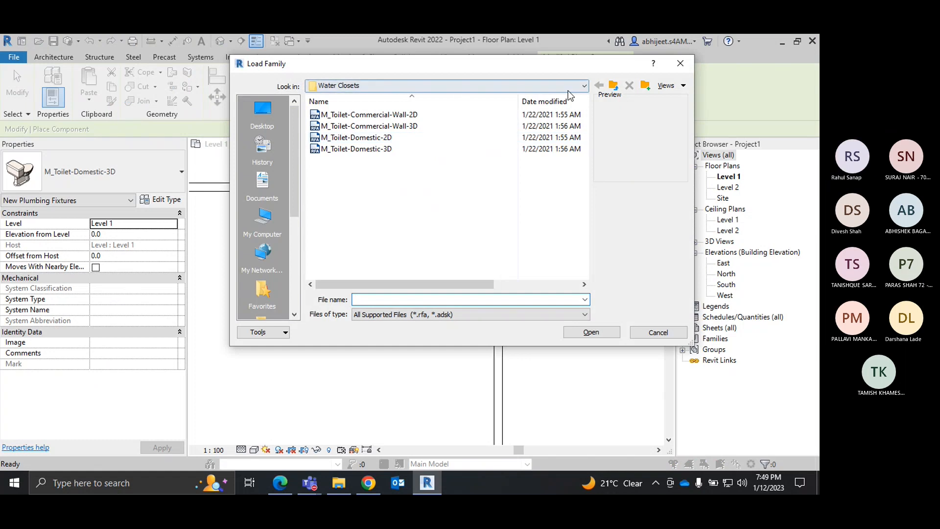
pyautogui.click(614, 85)
pyautogui.doubleClick(405, 116)
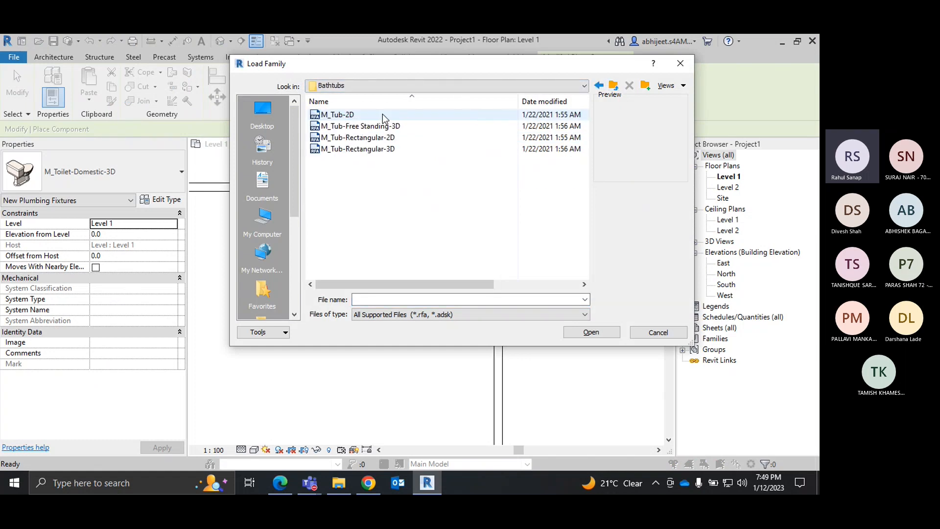
pyautogui.click(372, 126)
pyautogui.click(381, 148)
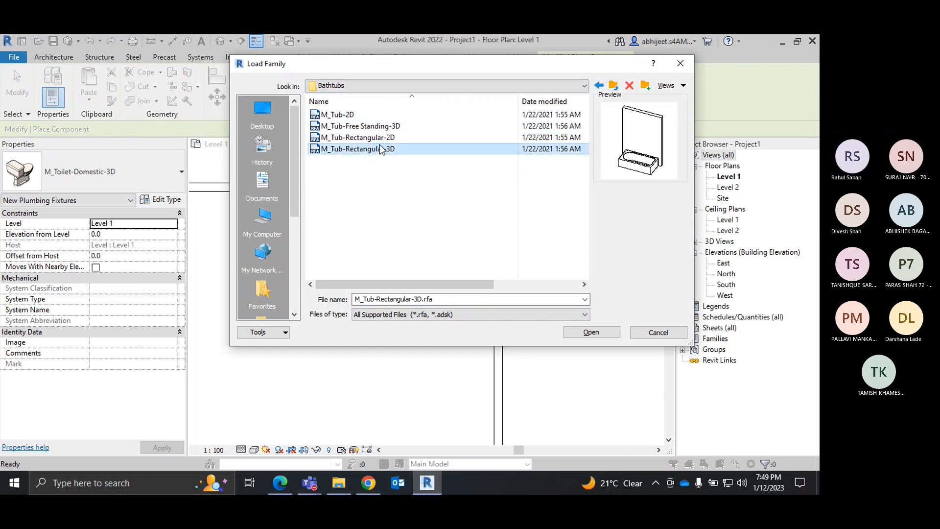
pyautogui.click(391, 126)
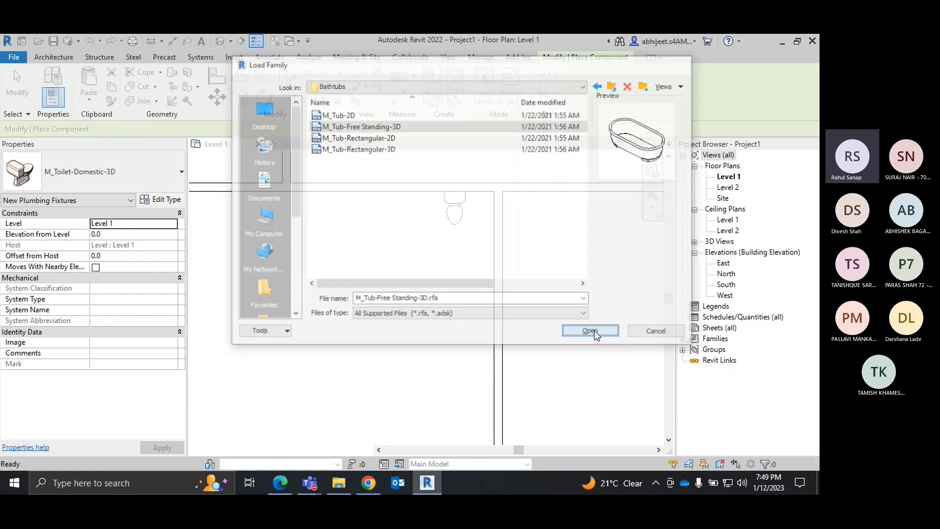
pyautogui.click(592, 331)
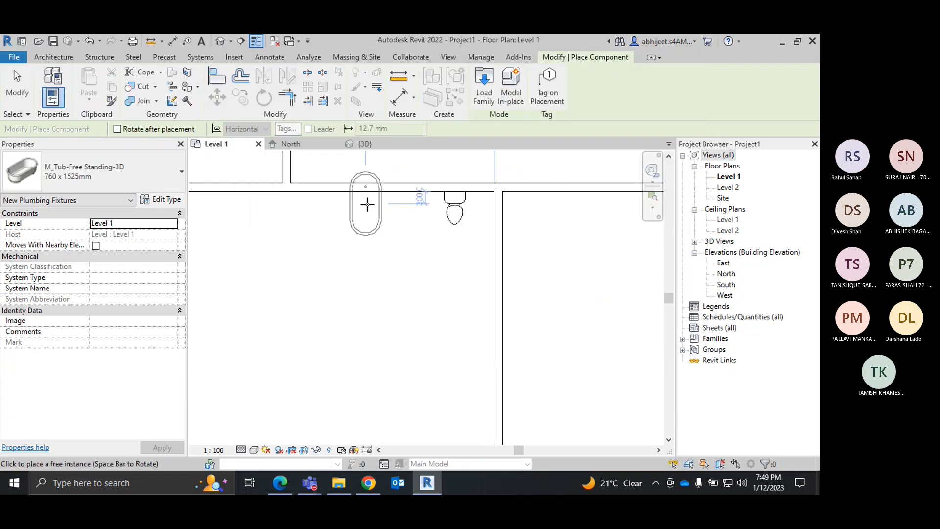
# Step: Place the free-standing tub, rotated lengthwise along the upper wall, on the left side of the toilet, and end placement
pyautogui.press('space')
pyautogui.scroll(2, 368, 204)
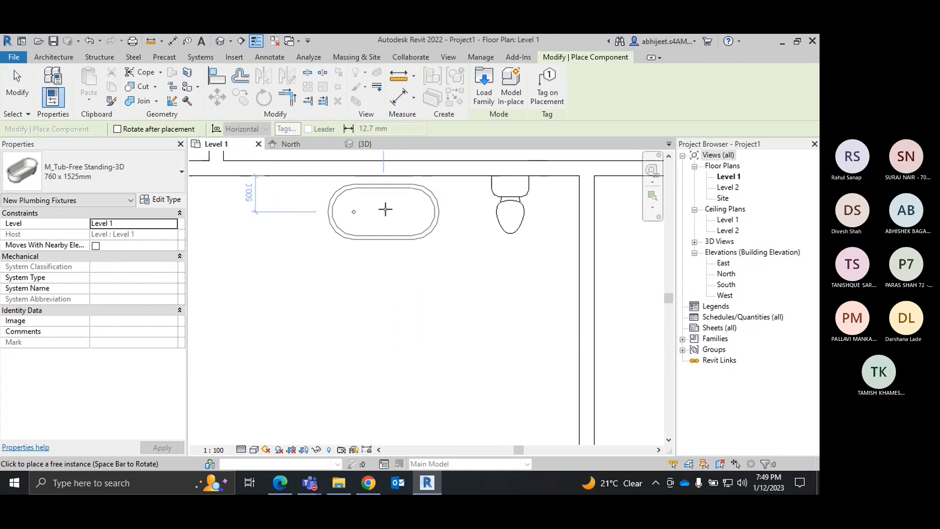
pyautogui.click(380, 206)
pyautogui.rightClick(447, 219)
pyautogui.rightClick(453, 228)
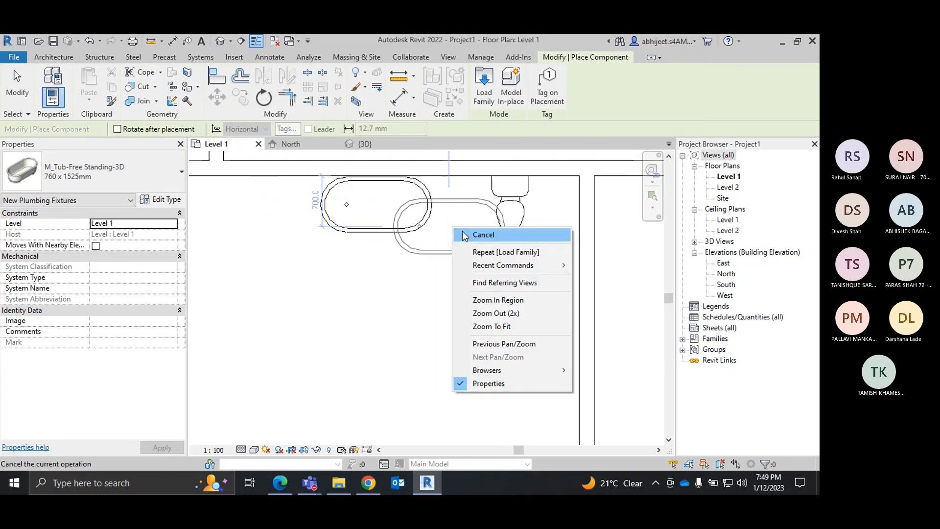
pyautogui.click(465, 235)
# Step: Load the M_Shower Stall-2D family from the Showers folder of the plumbing fixtures library
pyautogui.click(156, 112)
pyautogui.click(169, 120)
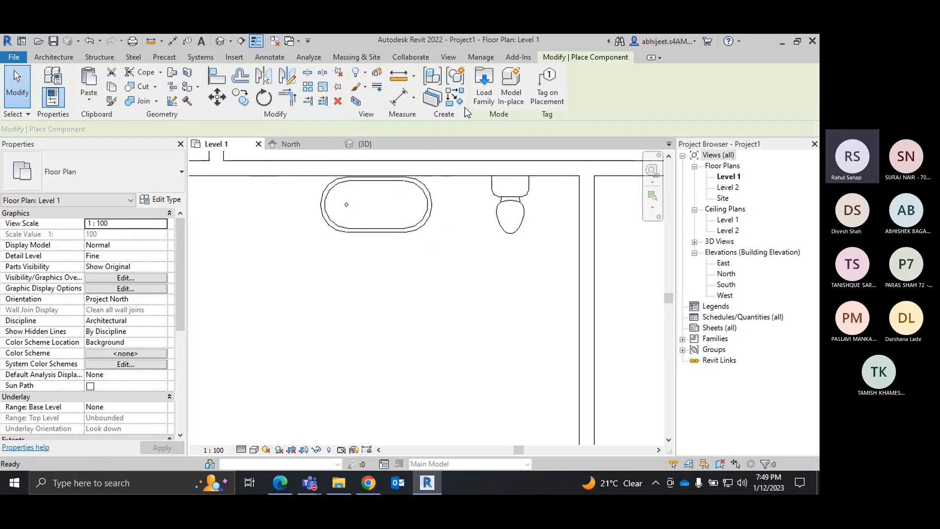
pyautogui.click(493, 97)
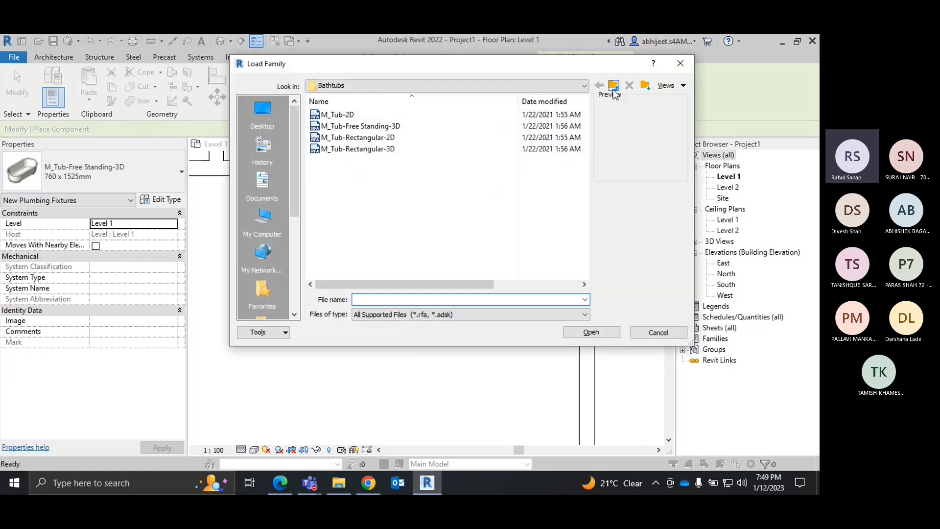
pyautogui.click(613, 85)
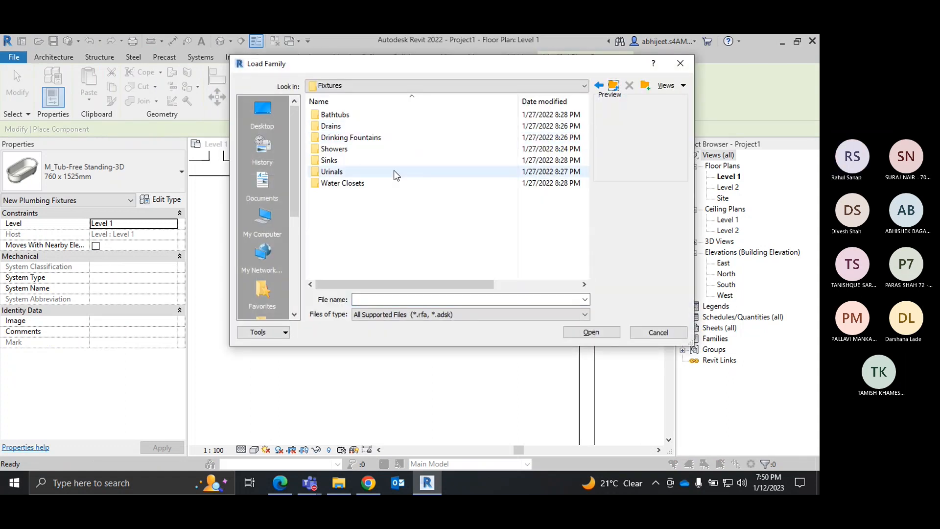
pyautogui.doubleClick(350, 149)
pyautogui.click(351, 114)
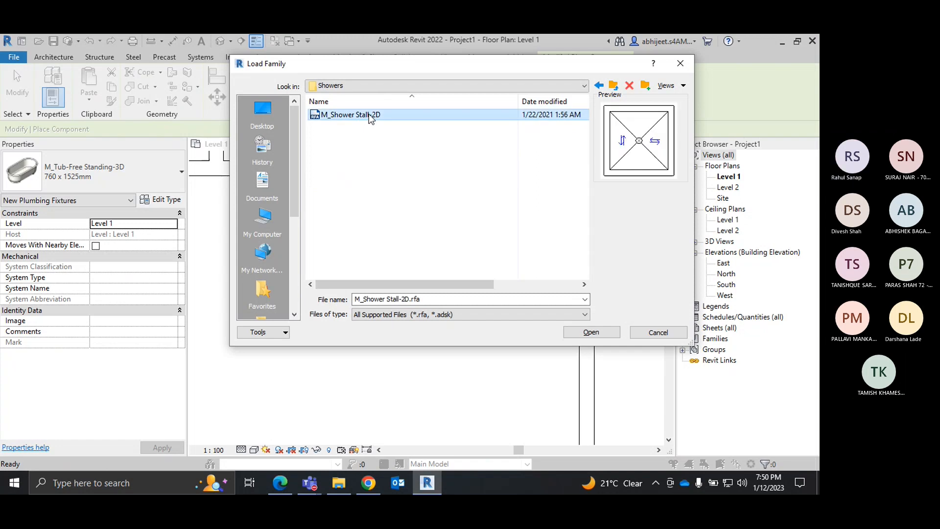
pyautogui.click(591, 331)
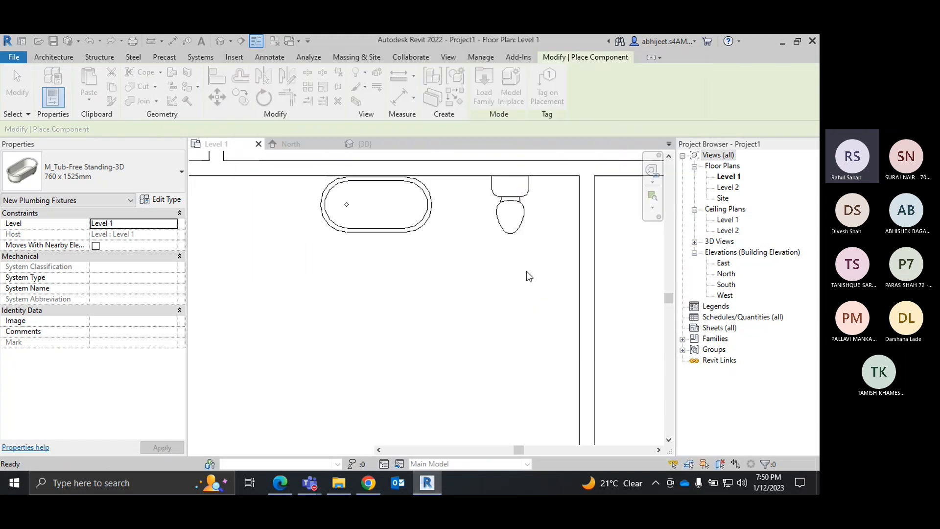
# Step: Place one shower stall just below the toilet, close to the room's right wall, and end placement
pyautogui.click(509, 313)
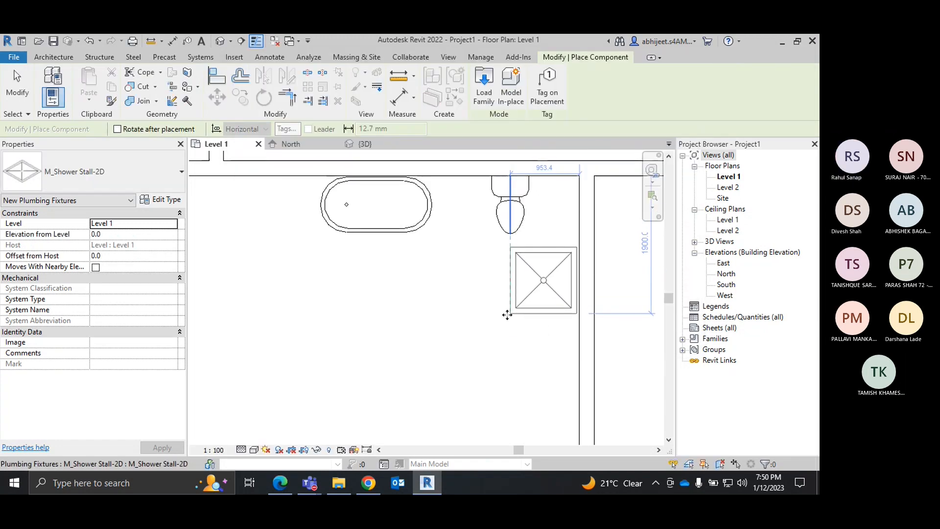
pyautogui.rightClick(442, 272)
pyautogui.click(459, 274)
pyautogui.rightClick(458, 269)
pyautogui.click(468, 280)
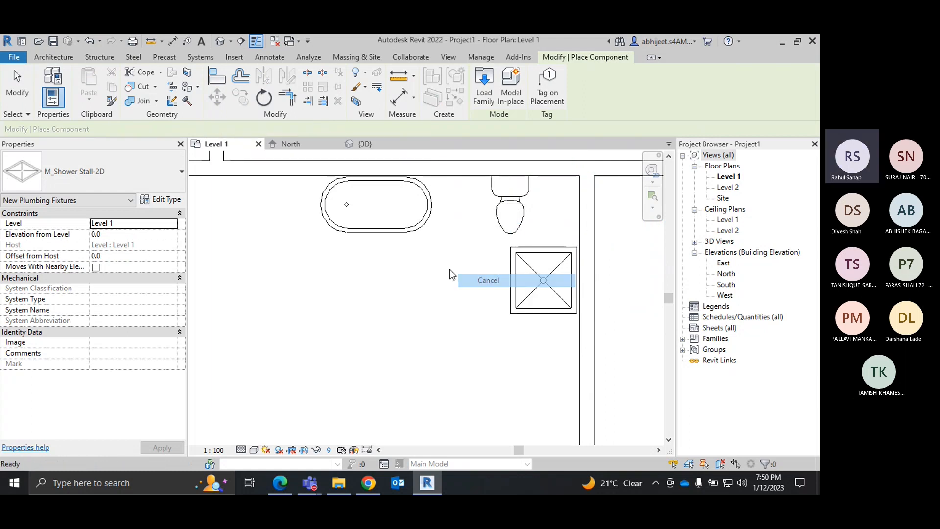
pyautogui.rightClick(434, 258)
pyautogui.click(444, 270)
# Step: Open the 3D view and examine the bed, sofa, desk and chair in the room with the windows
pyautogui.scroll(-2, 444, 271)
pyautogui.scroll(-4, 445, 271)
pyautogui.scroll(4, 409, 238)
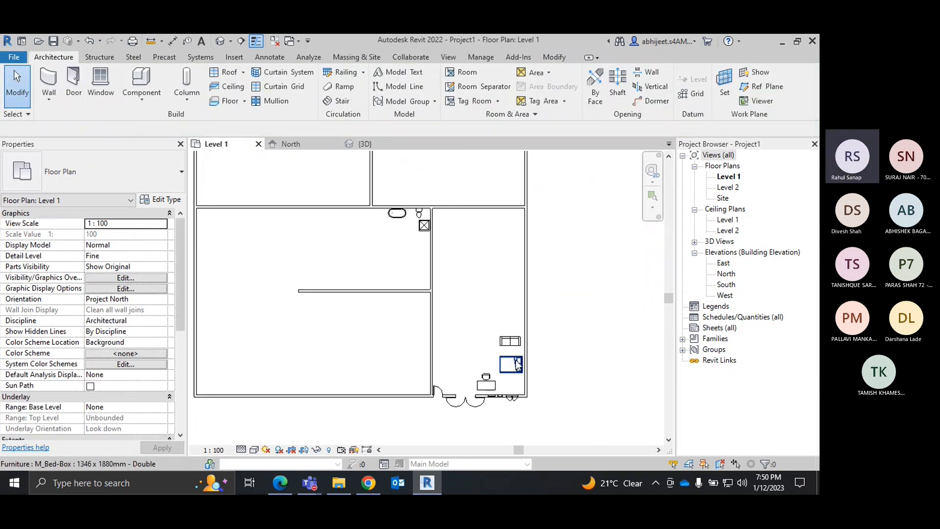
pyautogui.scroll(-3, 409, 238)
pyautogui.scroll(4, 454, 282)
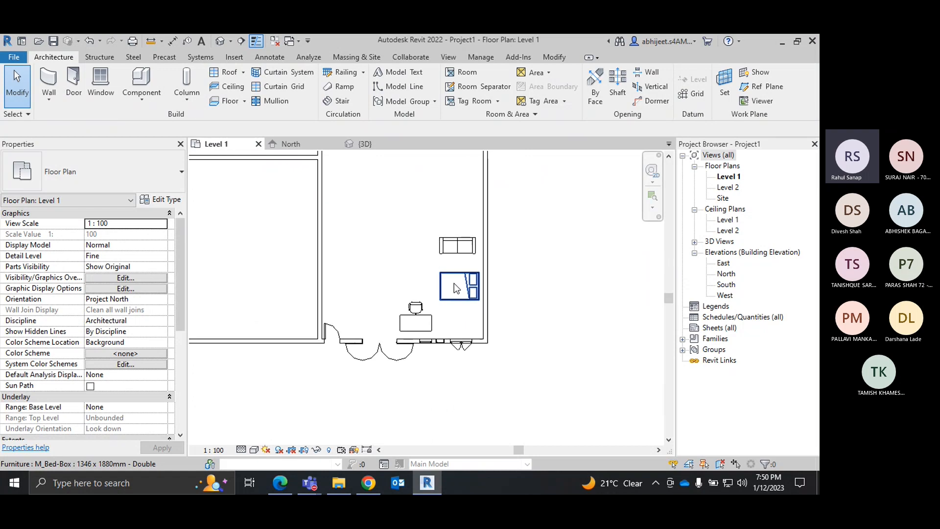
pyautogui.click(365, 144)
pyautogui.scroll(-4, 545, 303)
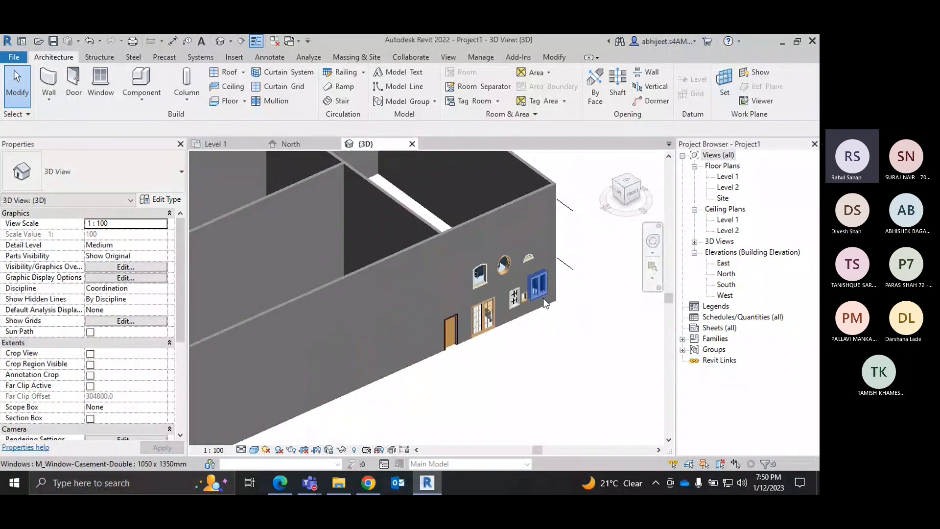
pyautogui.scroll(-3, 421, 254)
pyautogui.keyDown('shift'); pyautogui.moveTo(420, 251); pyautogui.dragTo(484, 294, button='middle'); pyautogui.keyUp('shift')
pyautogui.scroll(3, 474, 212)
pyautogui.keyDown('shift'); pyautogui.moveTo(474, 212); pyautogui.dragTo(528, 245, button='middle'); pyautogui.keyUp('shift')
pyautogui.moveTo(529, 245); pyautogui.dragTo(523, 348, button='middle')
pyautogui.scroll(2, 481, 280)
pyautogui.keyDown('shift'); pyautogui.moveTo(480, 280); pyautogui.dragTo(512, 355, button='middle'); pyautogui.keyUp('shift')
pyautogui.scroll(-3, 511, 355)
pyautogui.scroll(-3, 484, 303)
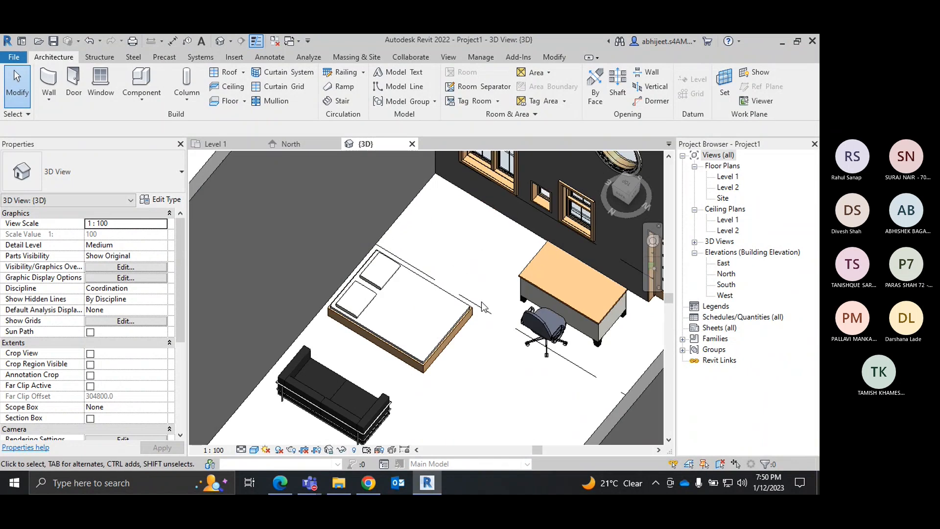
pyautogui.keyDown('shift'); pyautogui.moveTo(484, 303); pyautogui.dragTo(283, 211, button='middle'); pyautogui.keyUp('shift')
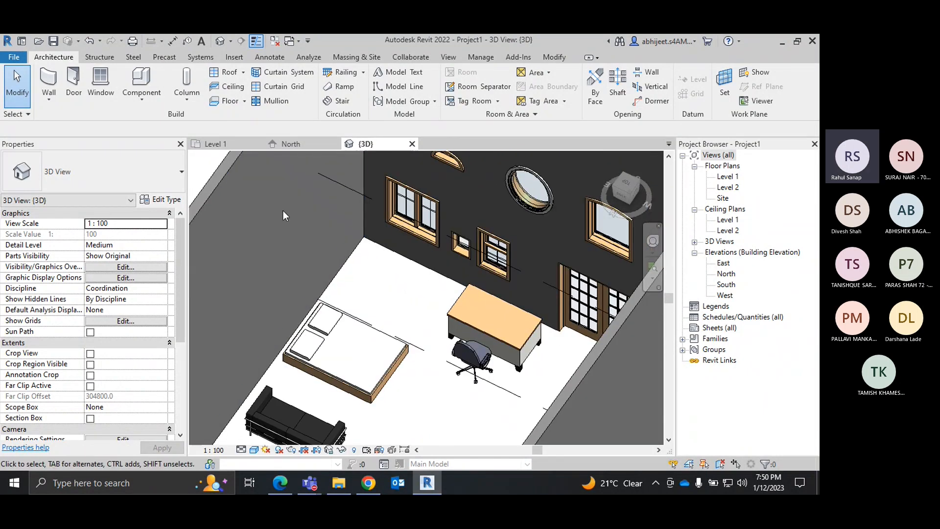
# Step: Try to set the top constraint of the whole chain of connected walls to Up to level: Level 1
pyautogui.click(219, 172)
pyautogui.press('Tab')
pyautogui.click(220, 172)
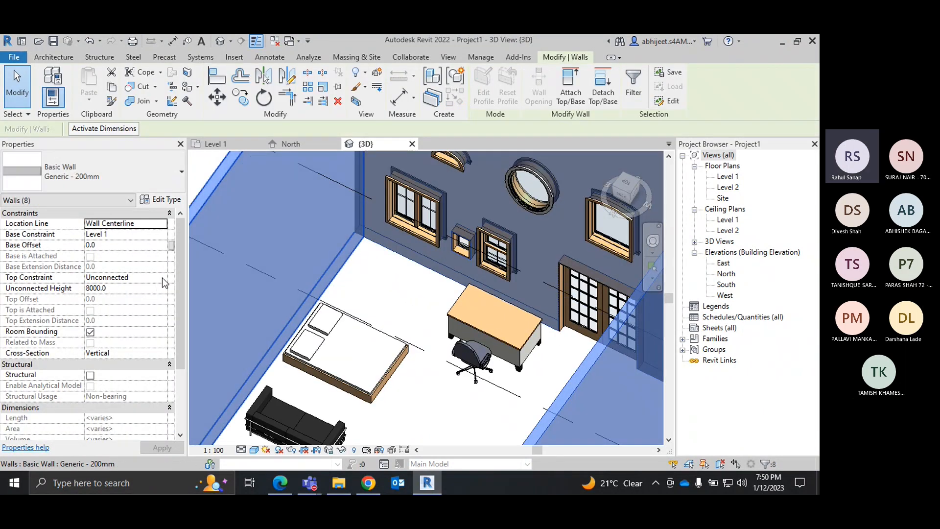
pyautogui.click(162, 278)
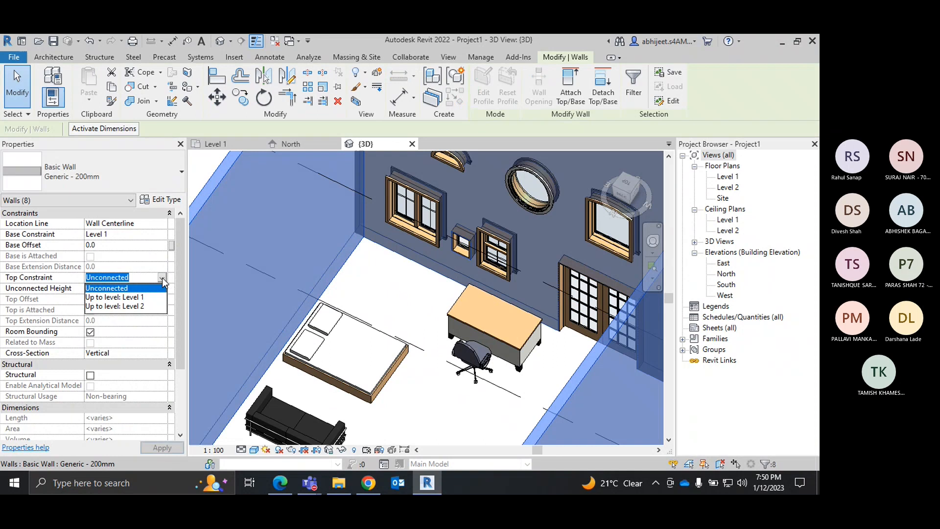
pyautogui.click(141, 298)
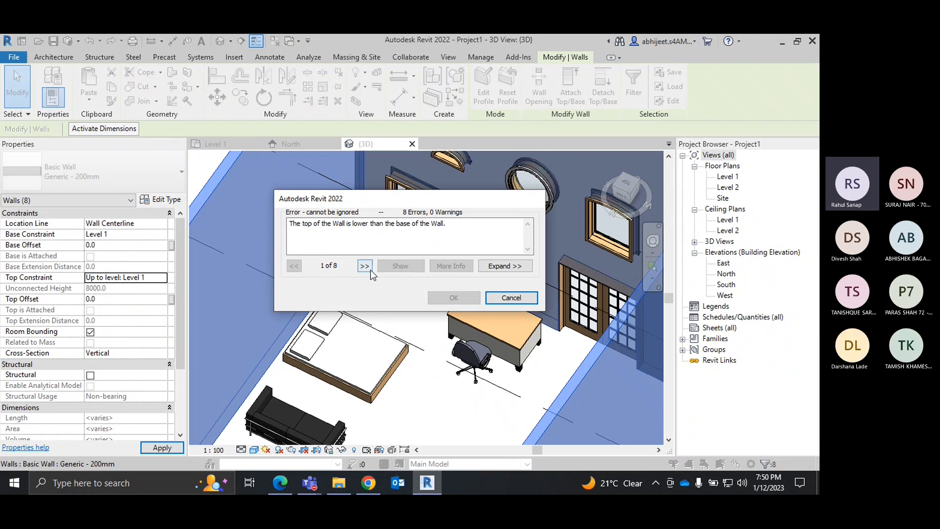
pyautogui.click(511, 297)
# Step: Delete the half-round, oval and arched windows from the upper row of the furnished room's end wall
pyautogui.scroll(-5, 387, 321)
pyautogui.press('Escape')
pyautogui.click(418, 257)
pyautogui.scroll(4, 444, 266)
pyautogui.press('Delete')
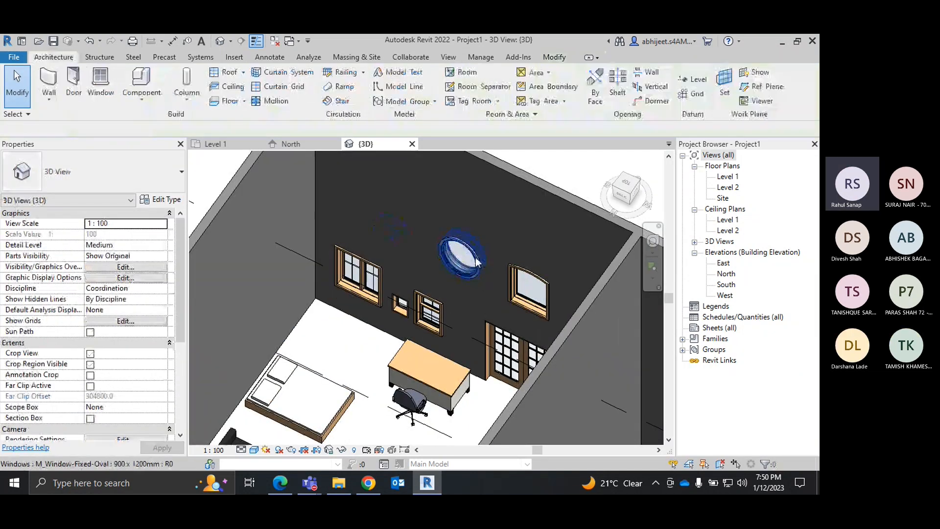
pyautogui.click(474, 260)
pyautogui.press('Delete')
pyautogui.click(527, 279)
pyautogui.press('Delete')
pyautogui.scroll(-4, 527, 275)
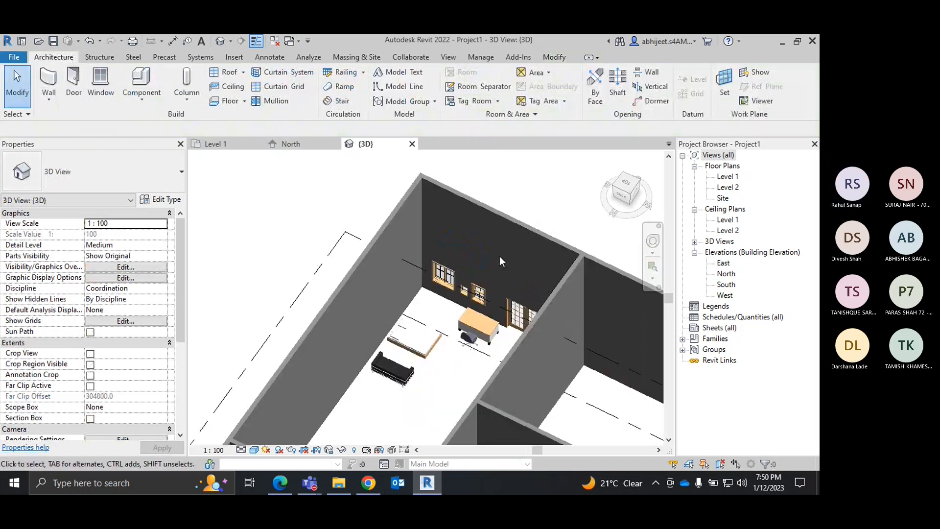
# Step: Select all instances of the Generic - 200mm wall, try constraining their tops to Level 1, review the errors and cancel
pyautogui.click(377, 241)
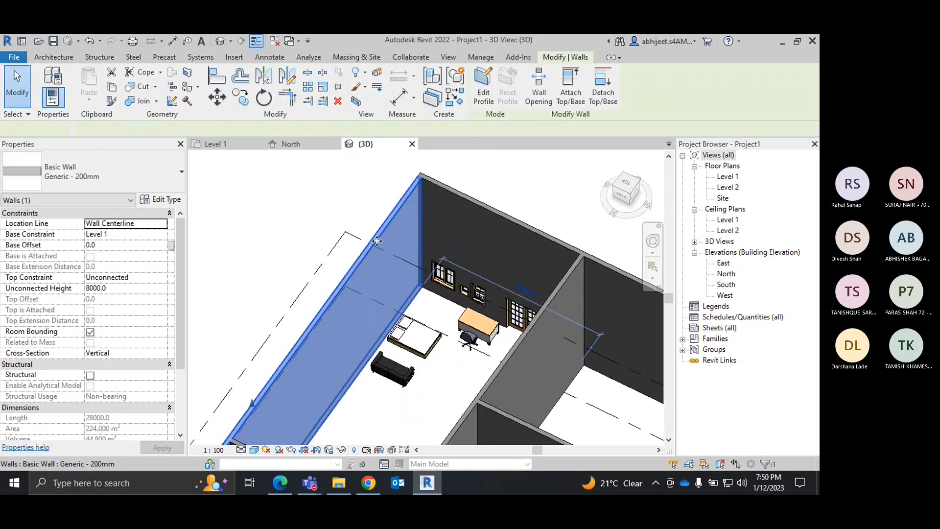
pyautogui.press('s')
pyautogui.press('a')
pyautogui.click(164, 277)
pyautogui.click(105, 294)
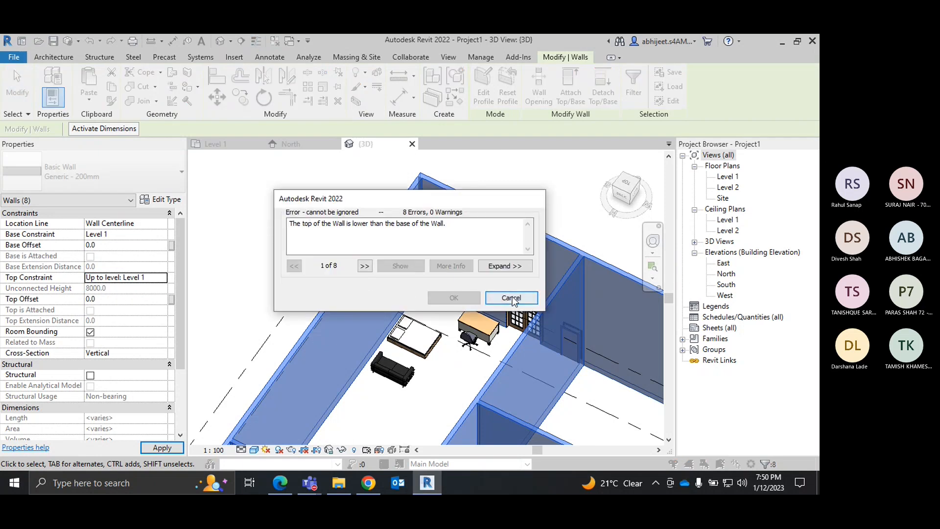
pyautogui.click(365, 266)
pyautogui.tripleClick(365, 265)
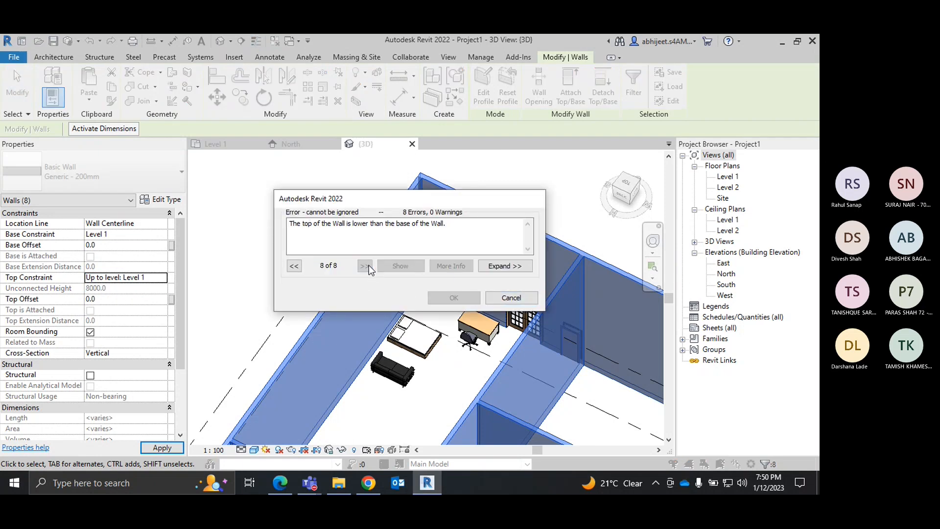
pyautogui.click(505, 266)
pyautogui.click(509, 332)
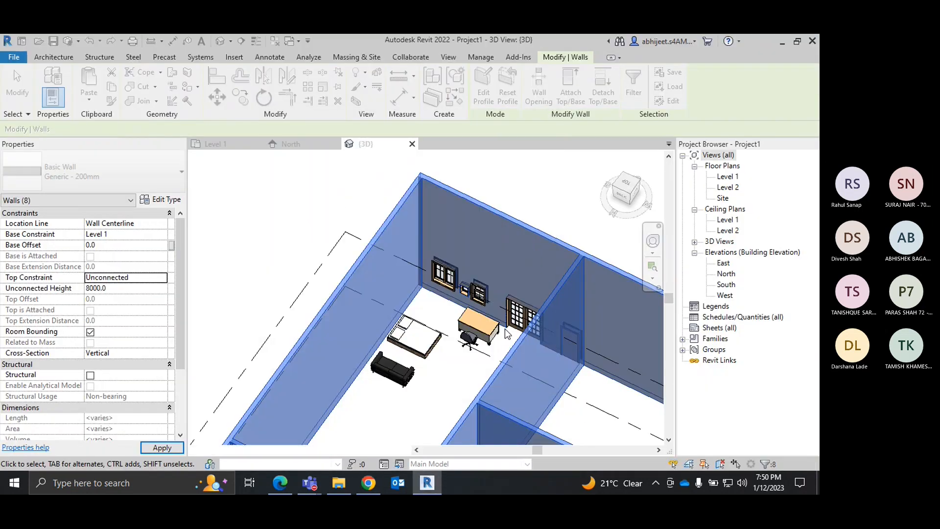
# Step: Deselect the walls, inspect the double bed and its surroundings up close in 3D, and clear the selection
pyautogui.click(284, 230)
pyautogui.scroll(4, 445, 371)
pyautogui.keyDown('shift'); pyautogui.moveTo(445, 371); pyautogui.dragTo(402, 453, button='middle'); pyautogui.keyUp('shift')
pyautogui.click(424, 362)
pyautogui.scroll(7, 459, 336)
pyautogui.scroll(-2, 346, 396)
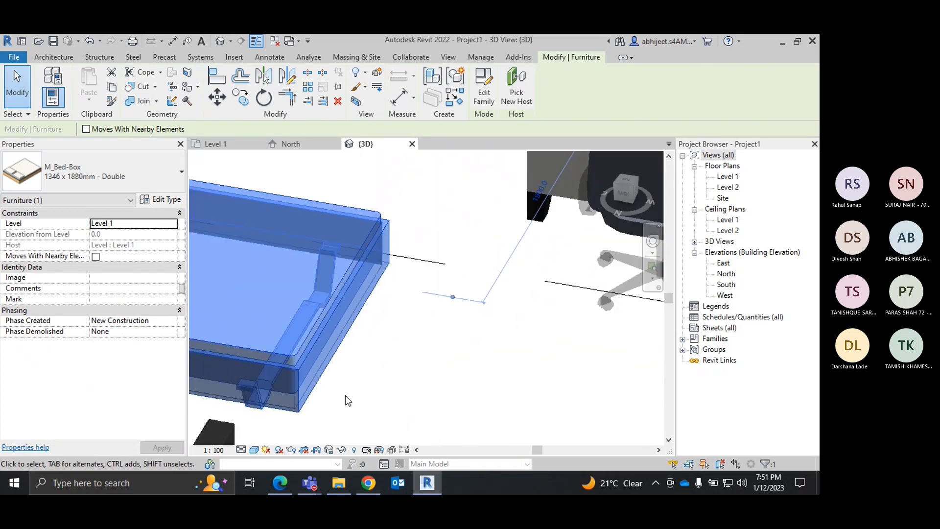
pyautogui.scroll(-3, 451, 351)
pyautogui.scroll(-3, 425, 351)
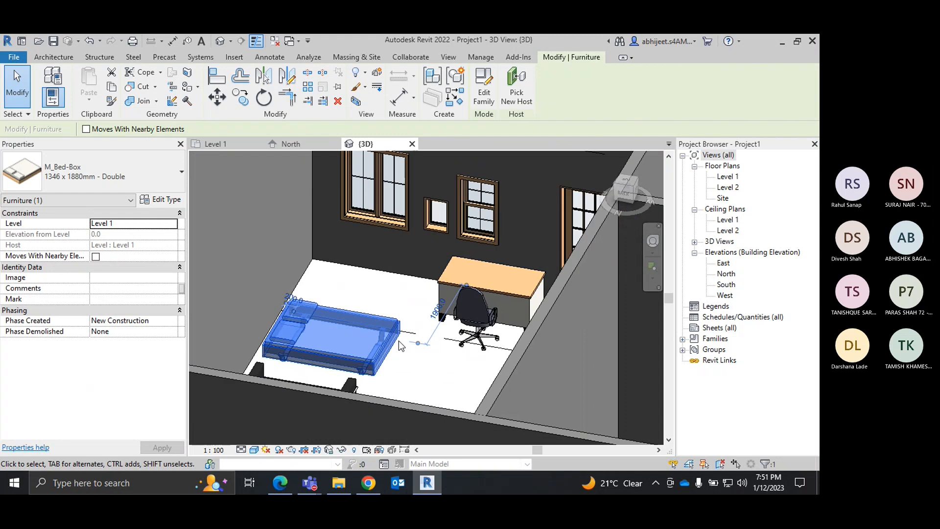
pyautogui.press('Escape')
# Step: Examine the toilet, bathtub and shower stall in 3D and select the shower stall to inspect it
pyautogui.scroll(-3, 370, 326)
pyautogui.moveTo(384, 310); pyautogui.dragTo(362, 324, button='middle')
pyautogui.scroll(-3, 395, 289)
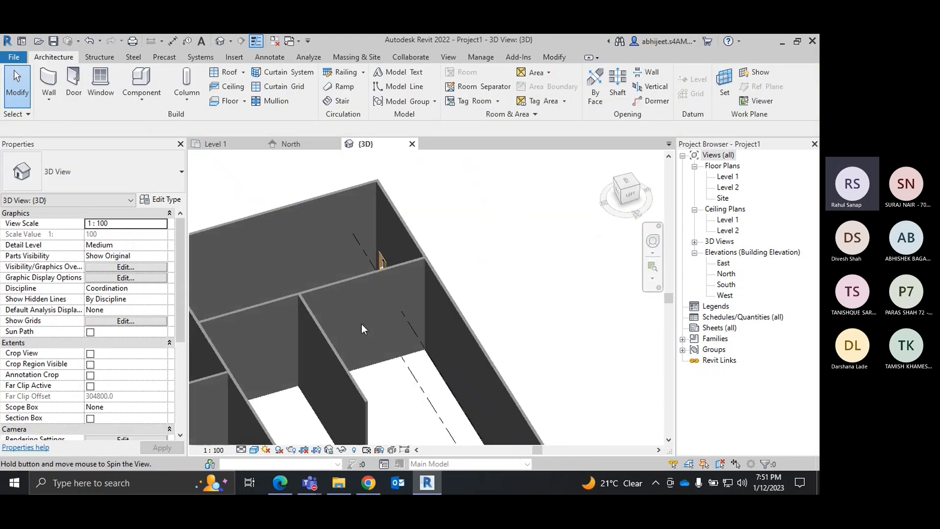
pyautogui.scroll(-4, 361, 324)
pyautogui.keyDown('shift'); pyautogui.moveTo(499, 275); pyautogui.dragTo(433, 293, button='middle'); pyautogui.keyUp('shift')
pyautogui.scroll(5, 340, 279)
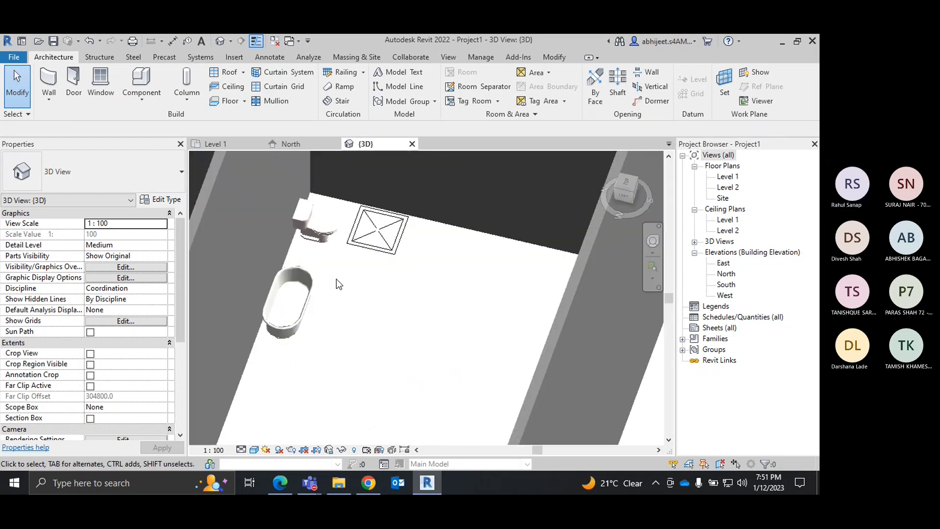
pyautogui.scroll(3, 340, 282)
pyautogui.moveTo(342, 300); pyautogui.dragTo(419, 248, button='middle')
pyautogui.scroll(-2, 456, 328)
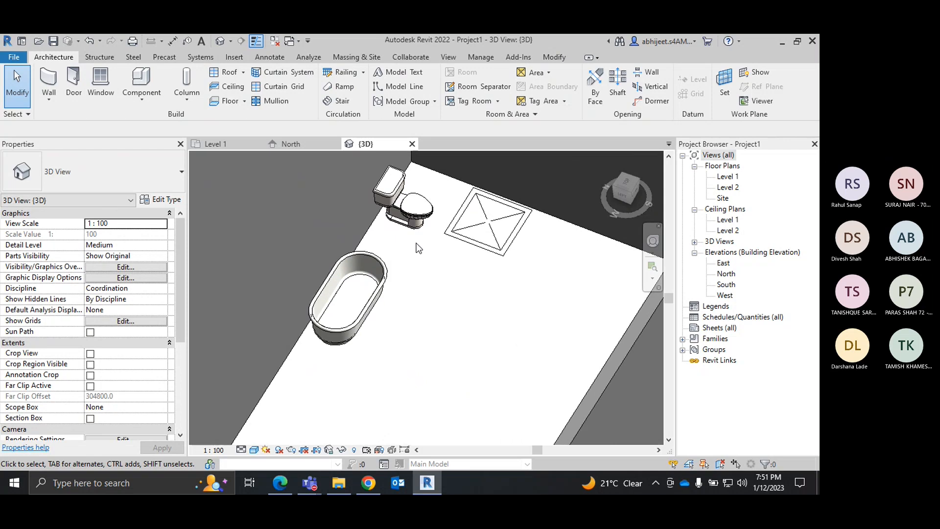
pyautogui.click(489, 224)
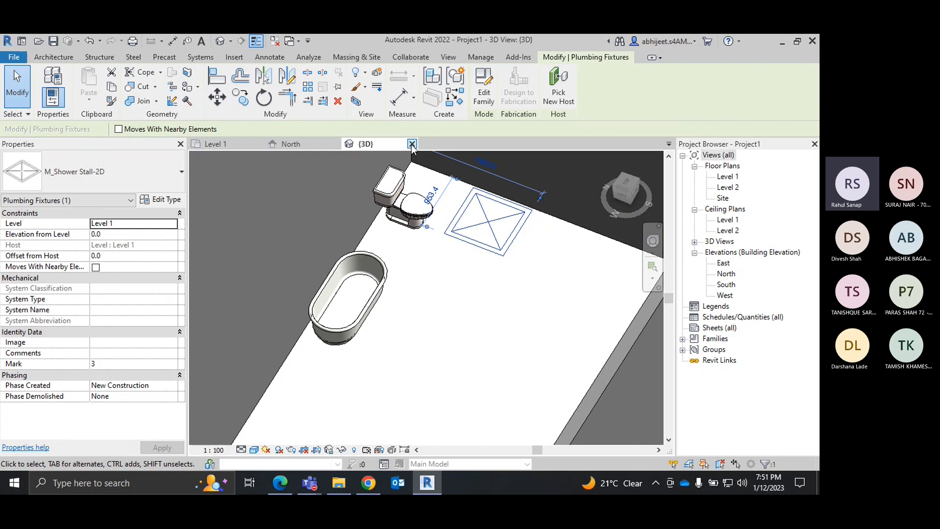
# Step: Deselect the shower stall, switch to the training PDF in Edge and read the chapter outline from doors and windows to staircase
pyautogui.rightClick(474, 271)
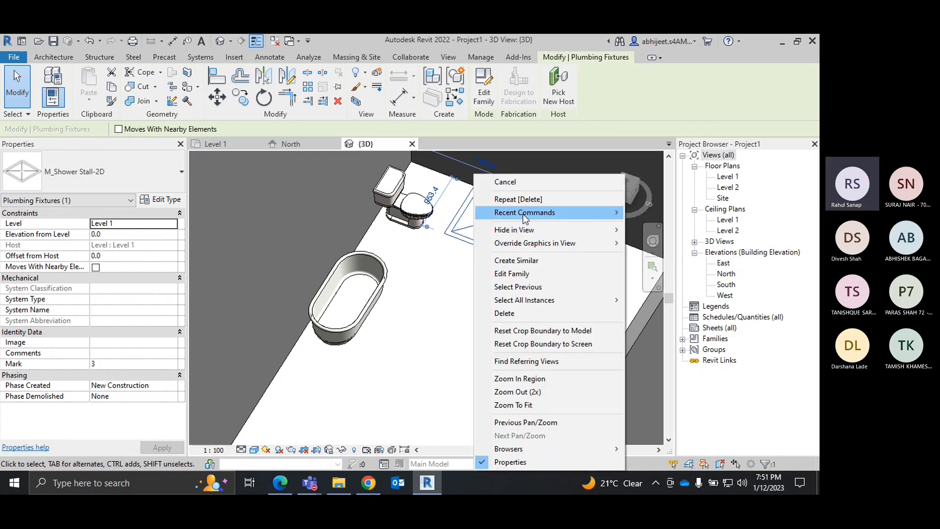
pyautogui.click(527, 186)
pyautogui.rightClick(520, 267)
pyautogui.click(532, 267)
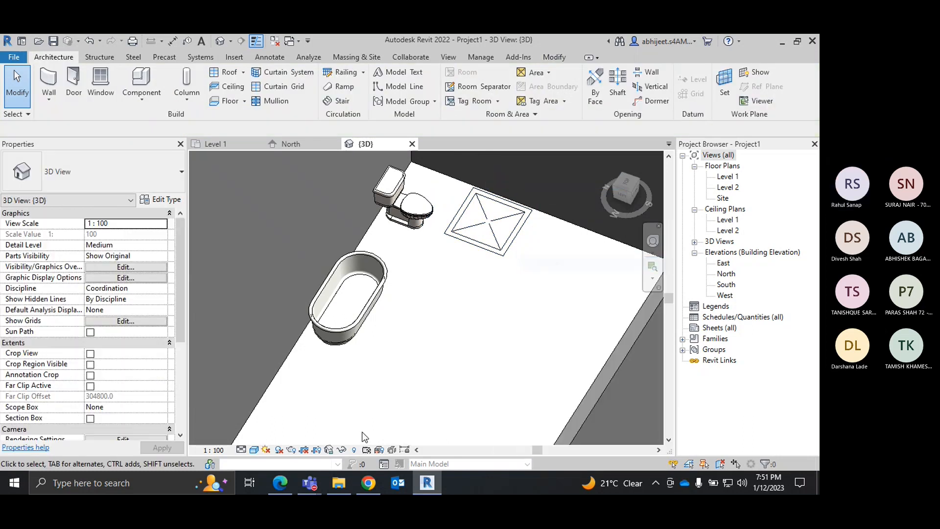
pyautogui.click(280, 483)
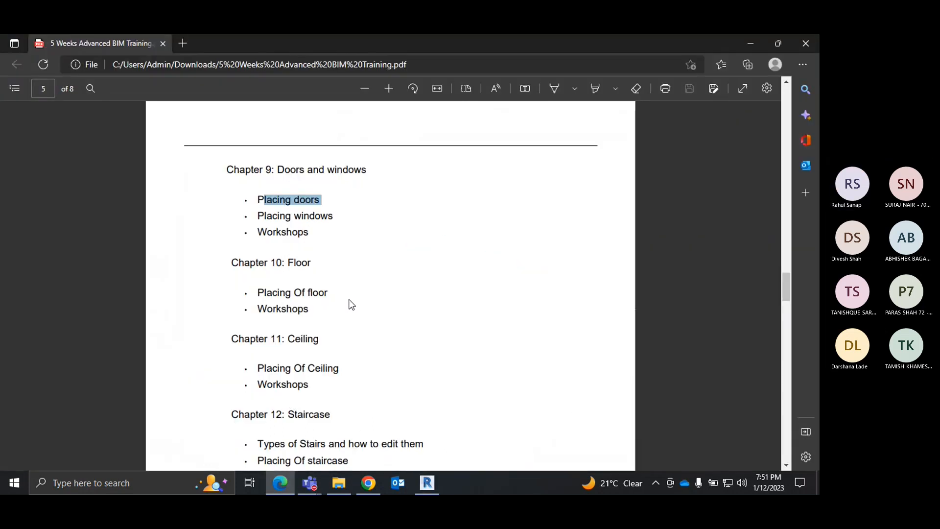
pyautogui.click(409, 313)
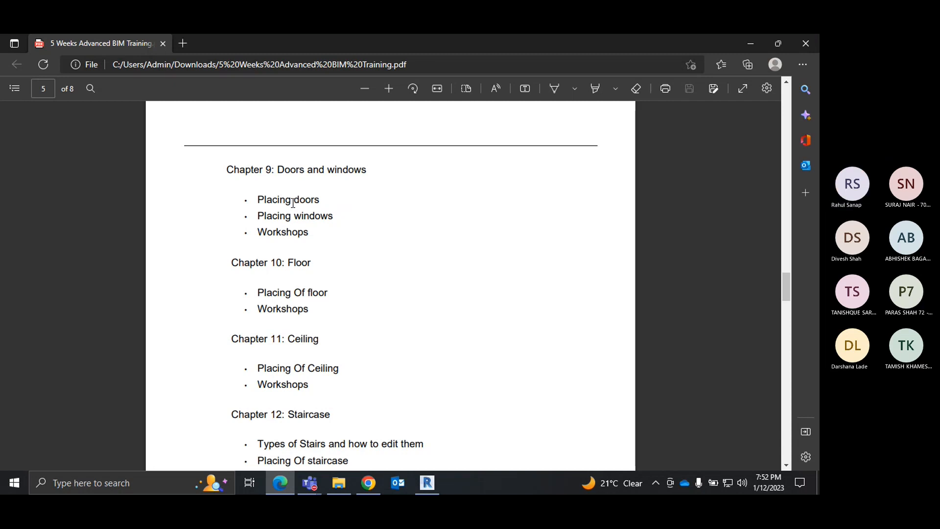
# Step: Return to Revit, examine the rooms in 3D, and open the Level 1 floor plan to review the whole layout
pyautogui.click(751, 43)
pyautogui.scroll(-5, 380, 272)
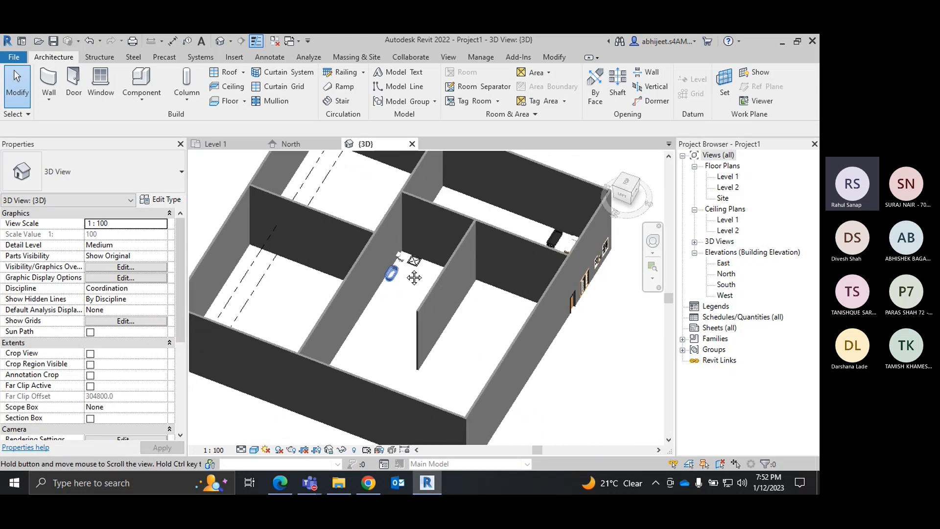
pyautogui.scroll(6, 427, 266)
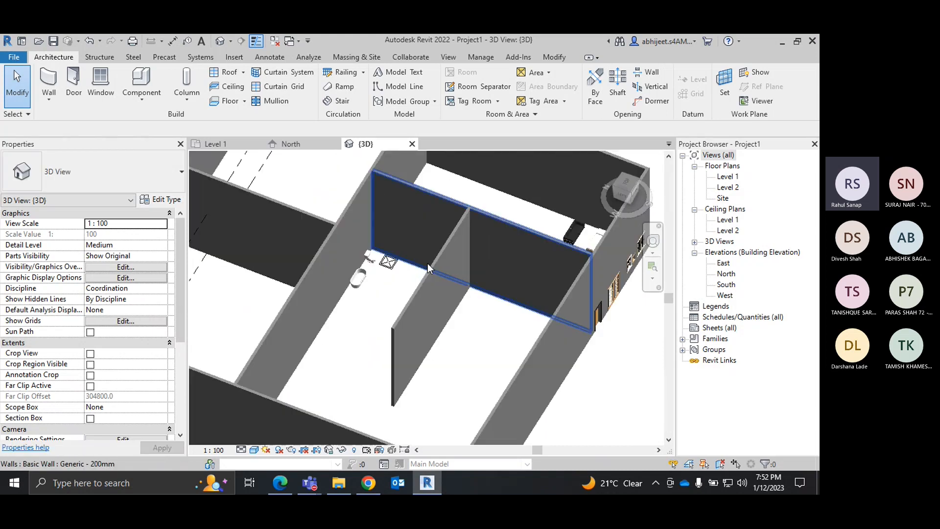
pyautogui.scroll(-4, 353, 309)
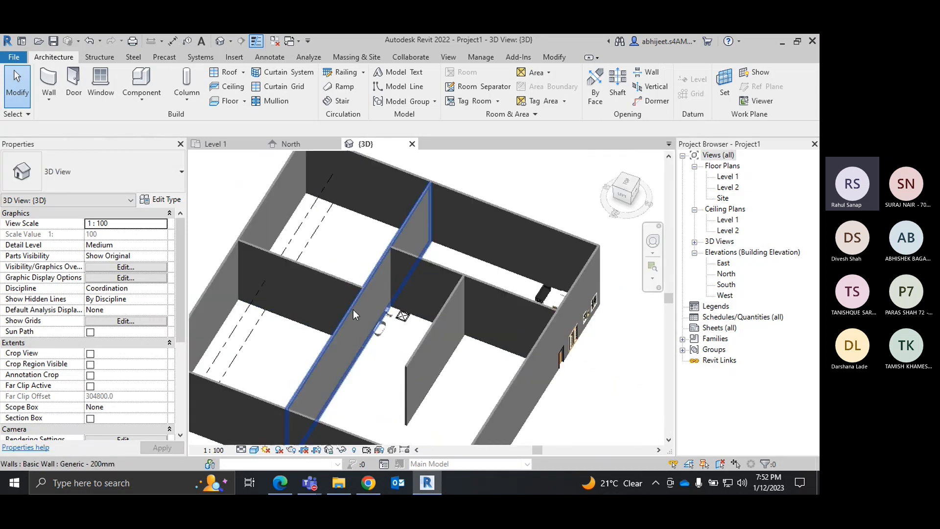
pyautogui.click(223, 144)
pyautogui.scroll(-5, 462, 306)
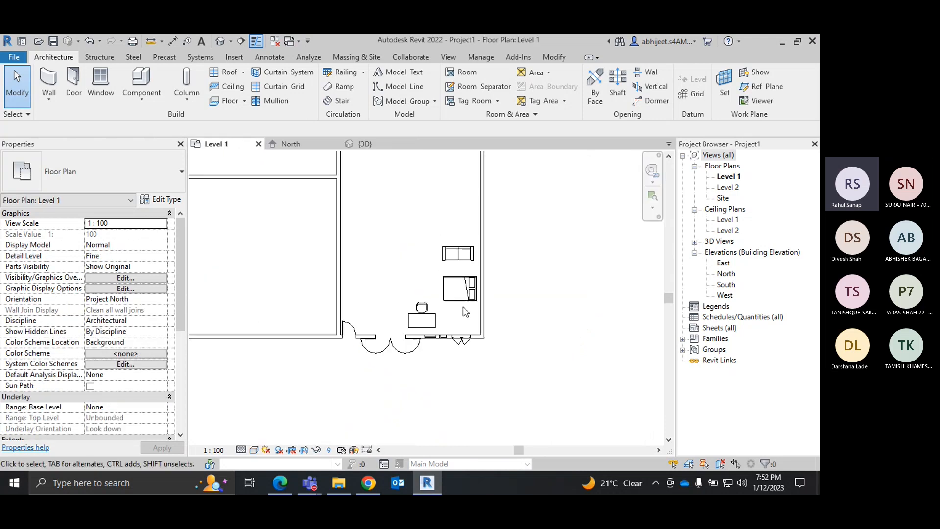
pyautogui.moveTo(503, 237); pyautogui.dragTo(477, 295, button='middle')
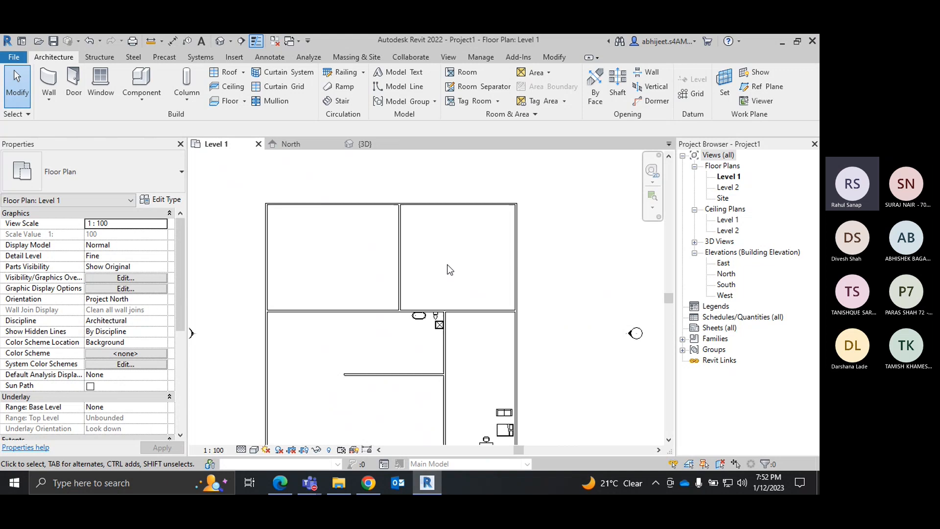
pyautogui.moveTo(447, 267); pyautogui.dragTo(439, 247, button='middle')
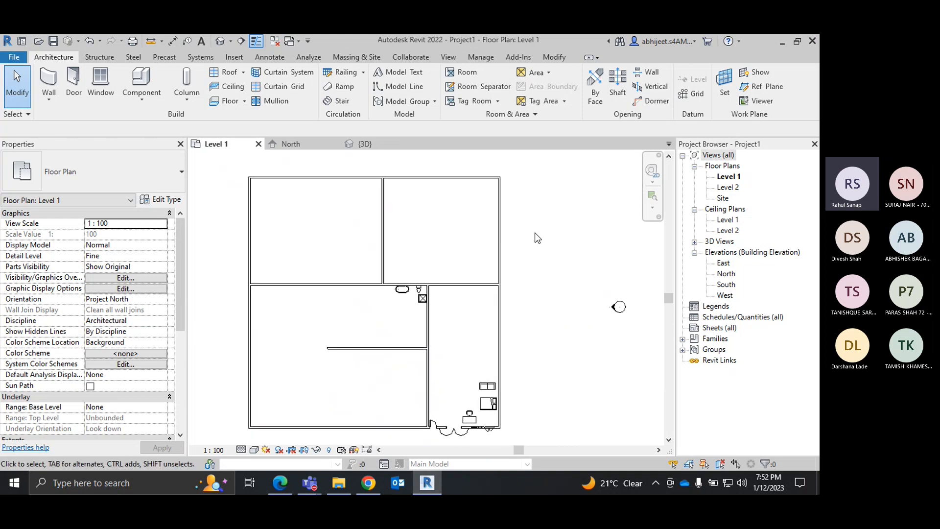
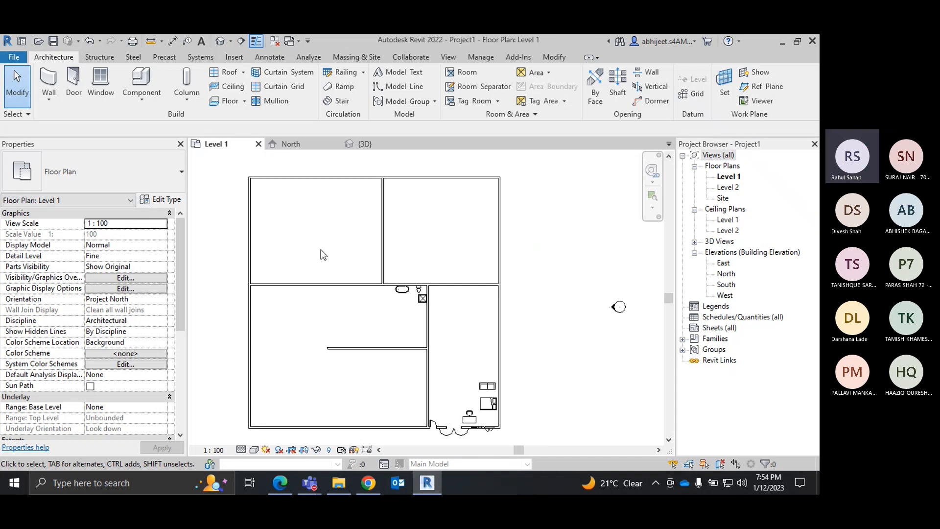
# Step: Start a floor sketch on Level 1, look through the available floor types and exit wall picking
pyautogui.click(245, 101)
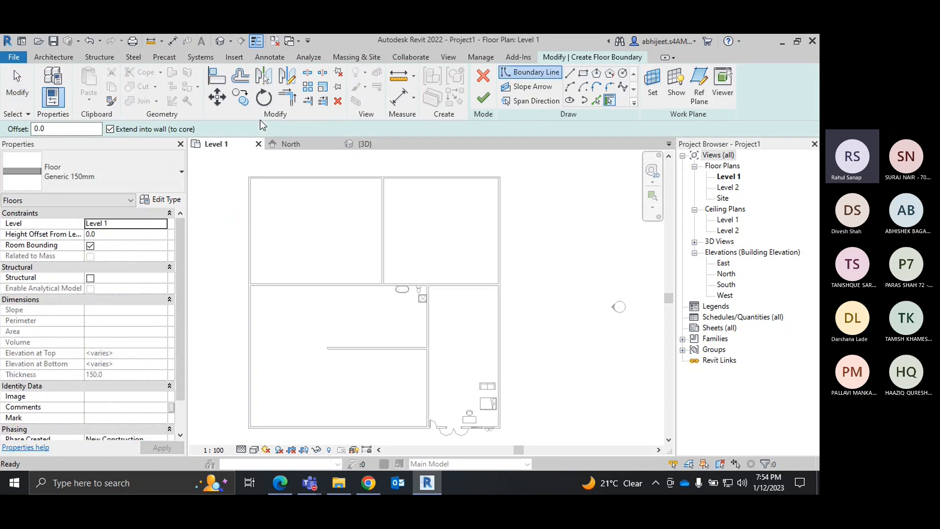
pyautogui.click(155, 173)
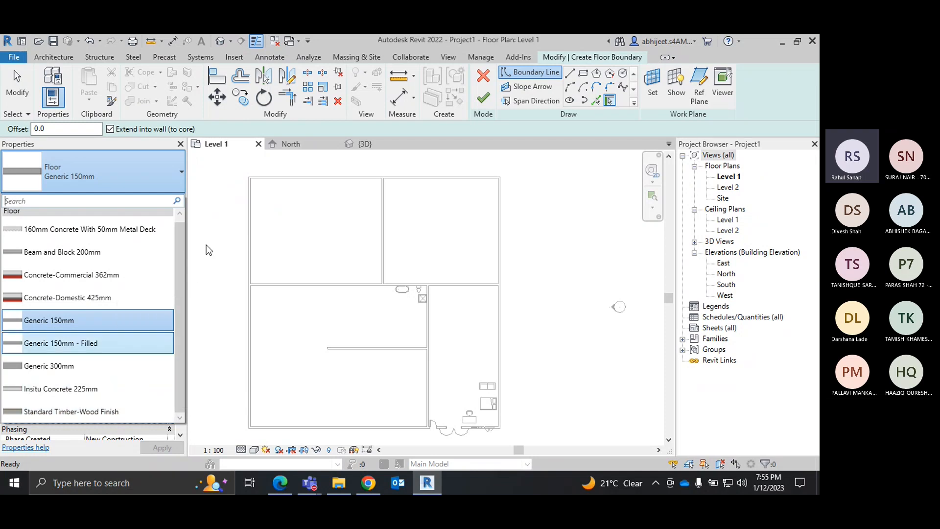
pyautogui.click(228, 177)
pyautogui.rightClick(228, 178)
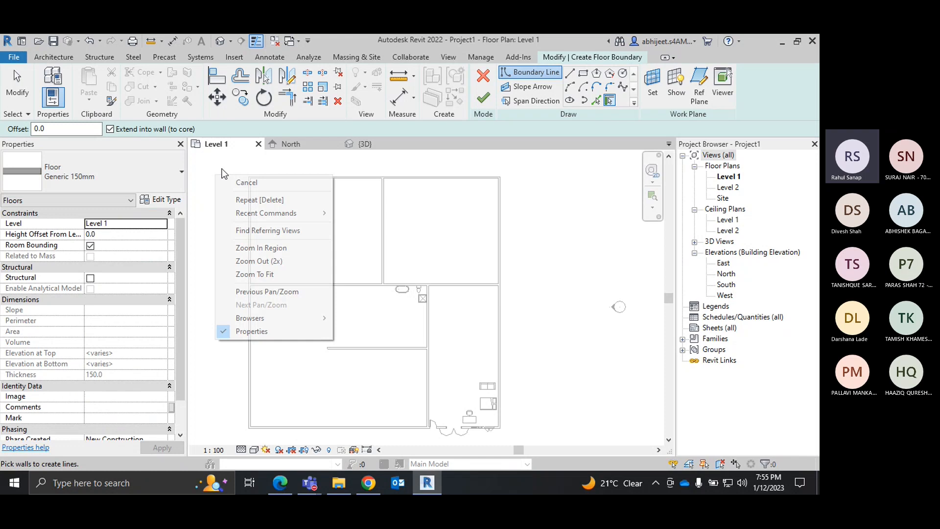
pyautogui.click(245, 183)
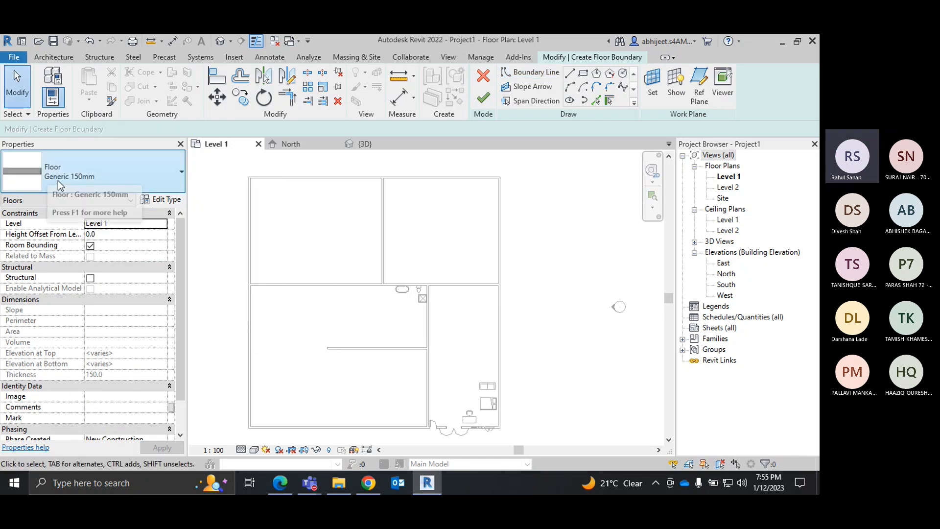
# Step: Duplicate the Generic 150mm floor type under the name MBS Floor
pyautogui.click(166, 200)
pyautogui.click(746, 97)
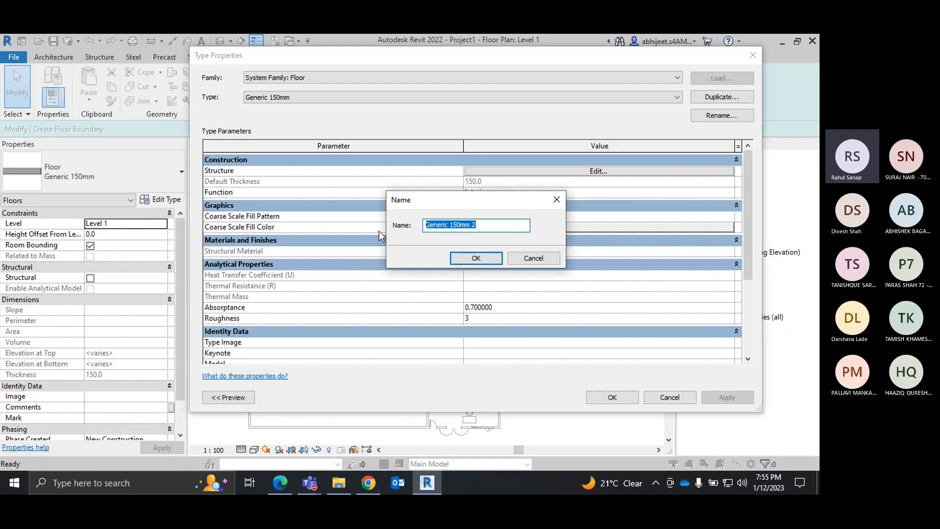
pyautogui.write('W')
pyautogui.press('BackSpace')
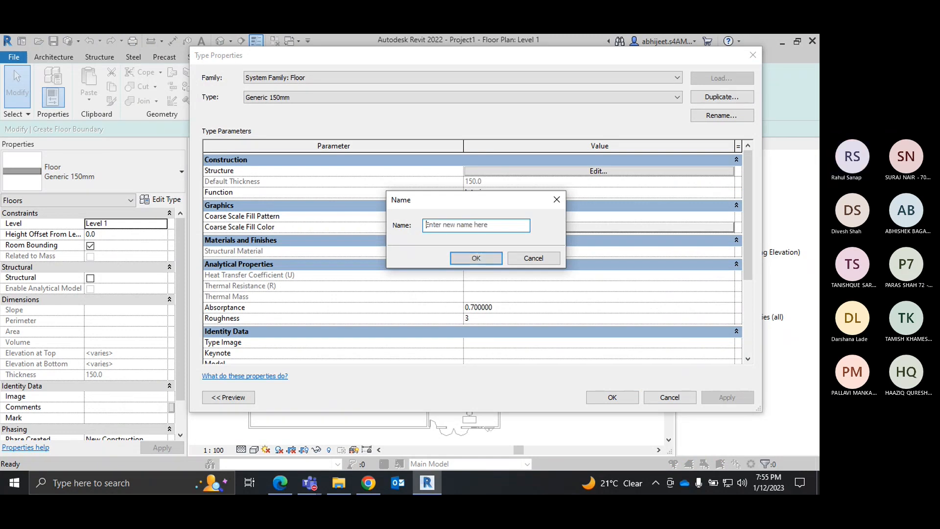
pyautogui.write('MBS ')
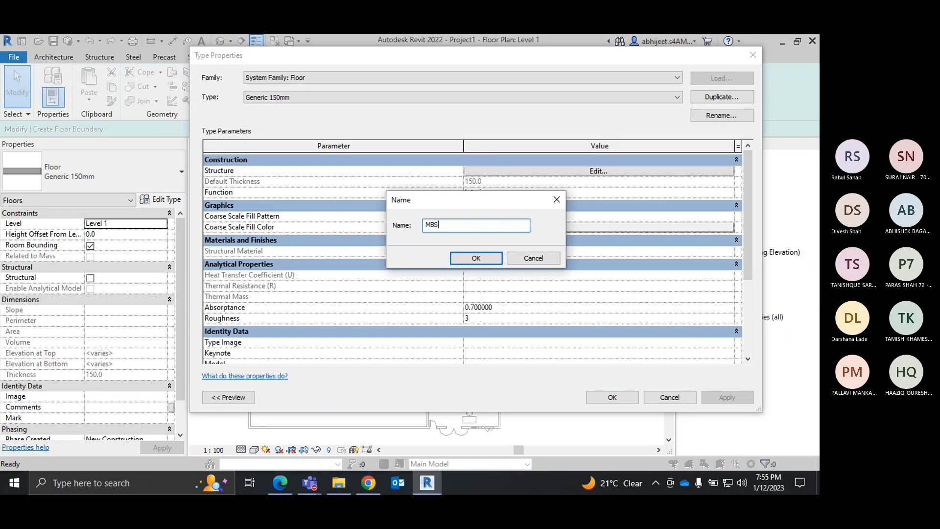
pyautogui.write('WA')
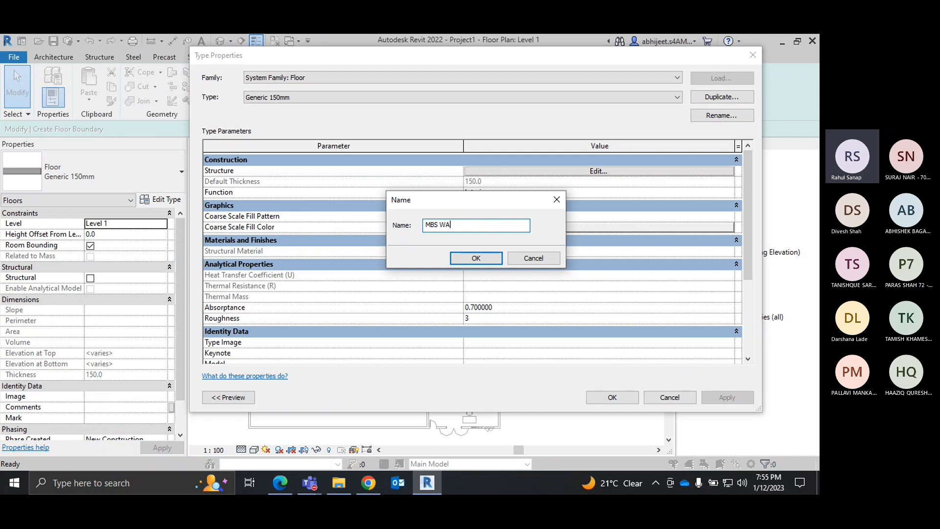
pyautogui.press('BackSpace')
pyautogui.press('BackSpace')
pyautogui.write('Floor')
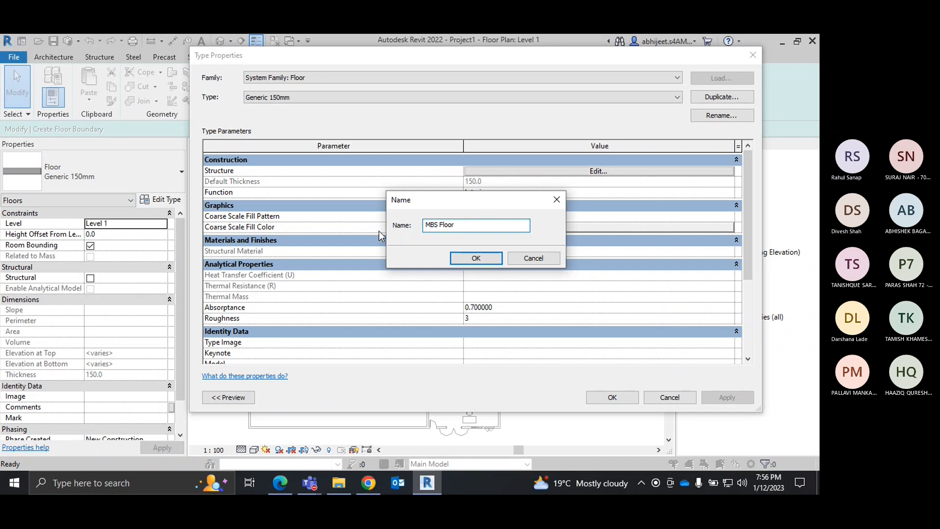
pyautogui.click(462, 259)
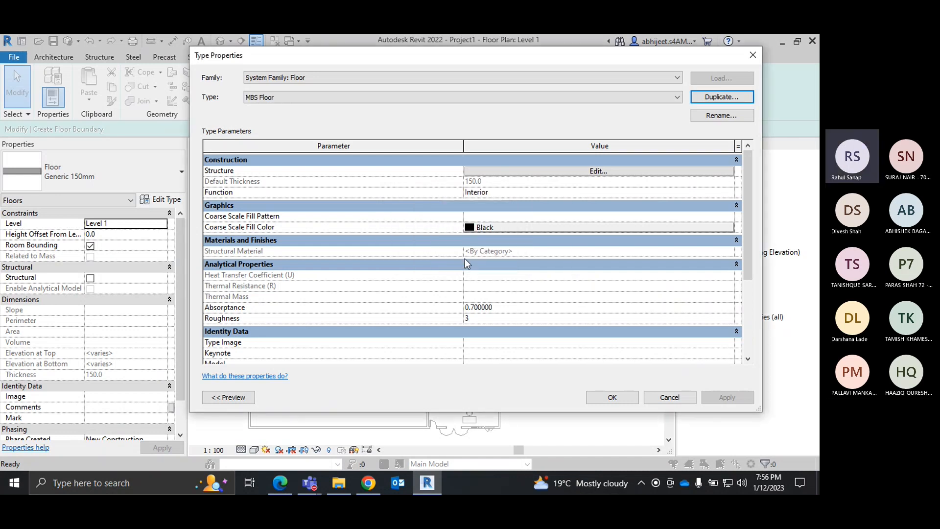
# Step: Insert a layer in the MBS Floor assembly directly above the structural layer inside the core and set its function to Finish 2 [5]
pyautogui.click(566, 173)
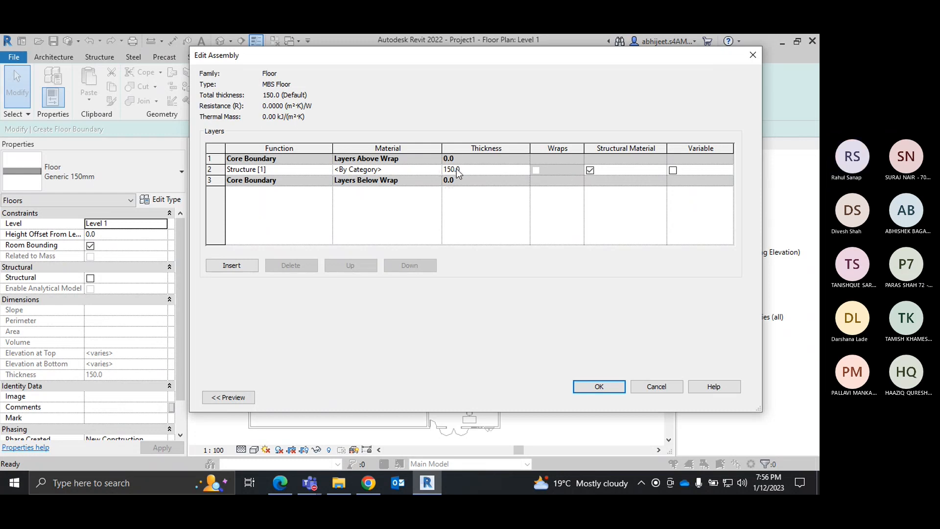
pyautogui.click(242, 266)
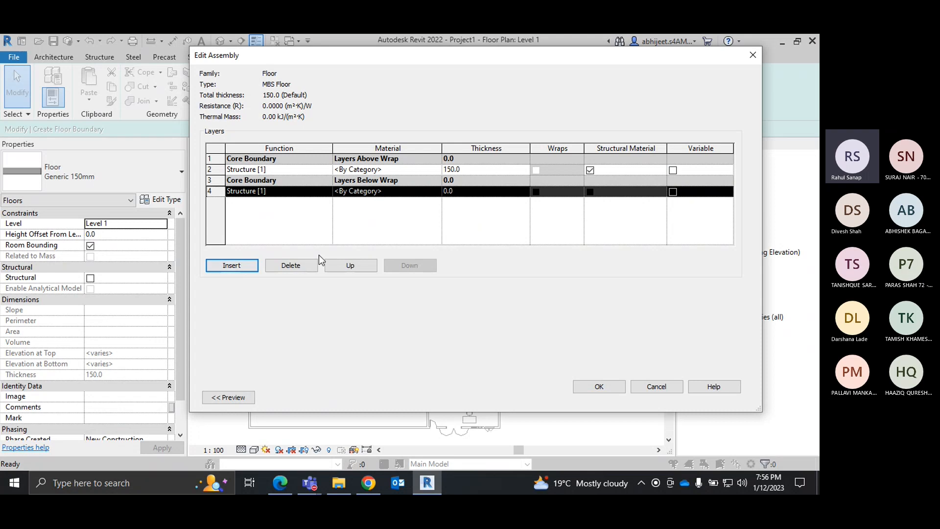
pyautogui.click(345, 265)
pyautogui.click(342, 266)
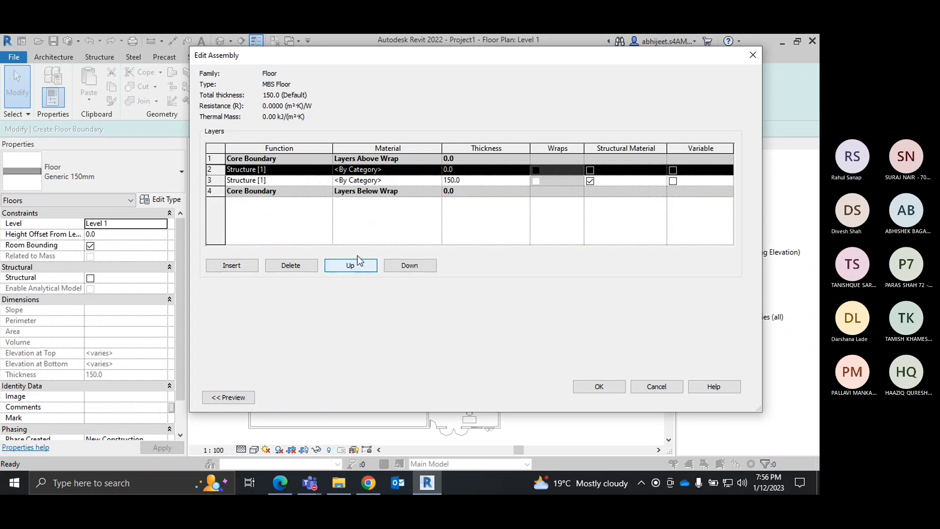
pyautogui.click(327, 169)
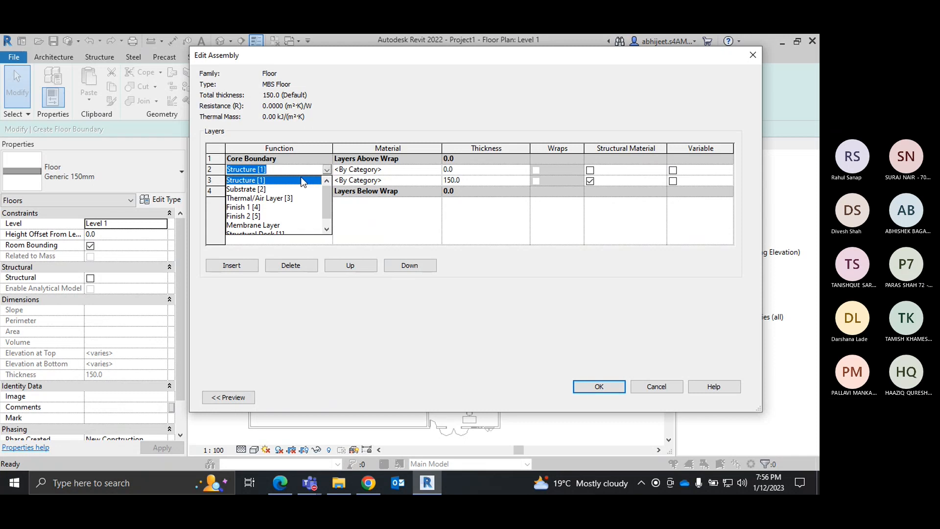
pyautogui.click(271, 216)
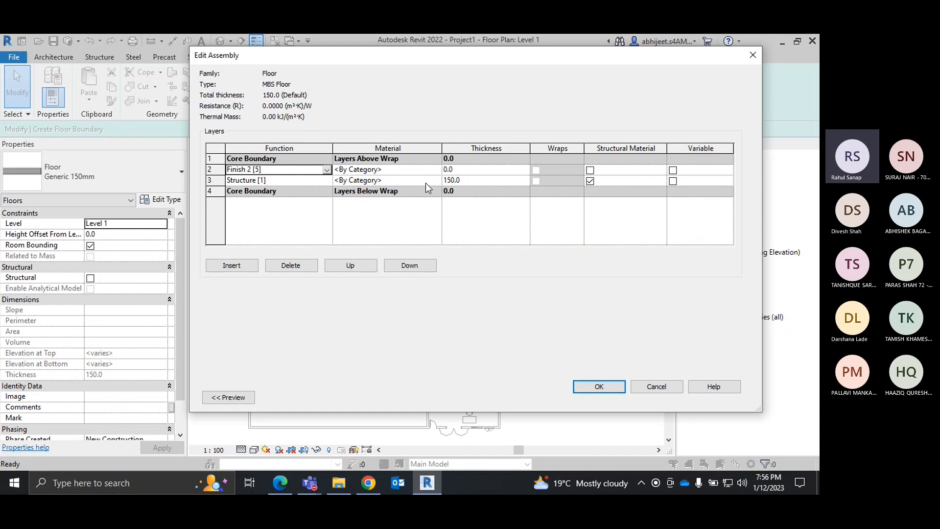
# Step: Set the Structure [1] layer's thickness to 130 mm and assign it the Concrete, Cast In Situ material
pyautogui.click(480, 181)
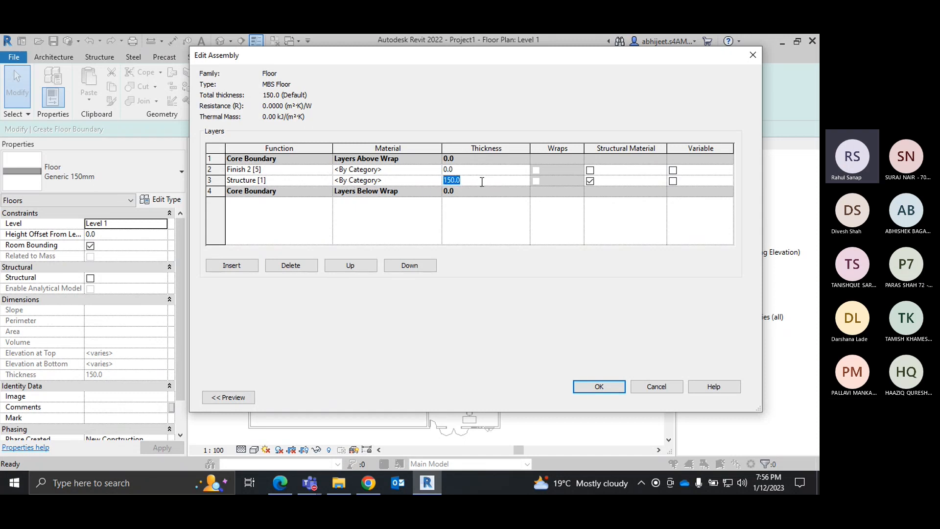
pyautogui.write('130')
pyautogui.click(437, 180)
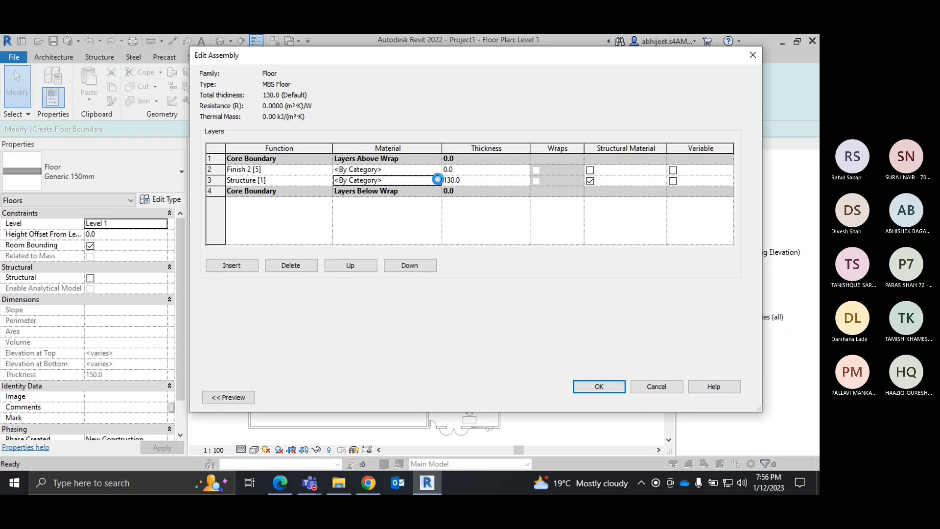
pyautogui.click(437, 180)
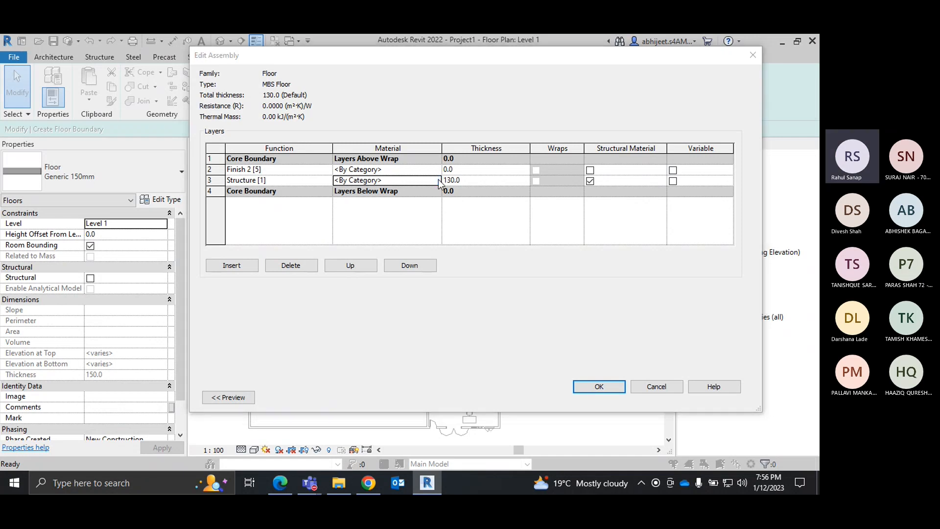
pyautogui.click(331, 94)
pyautogui.write('c')
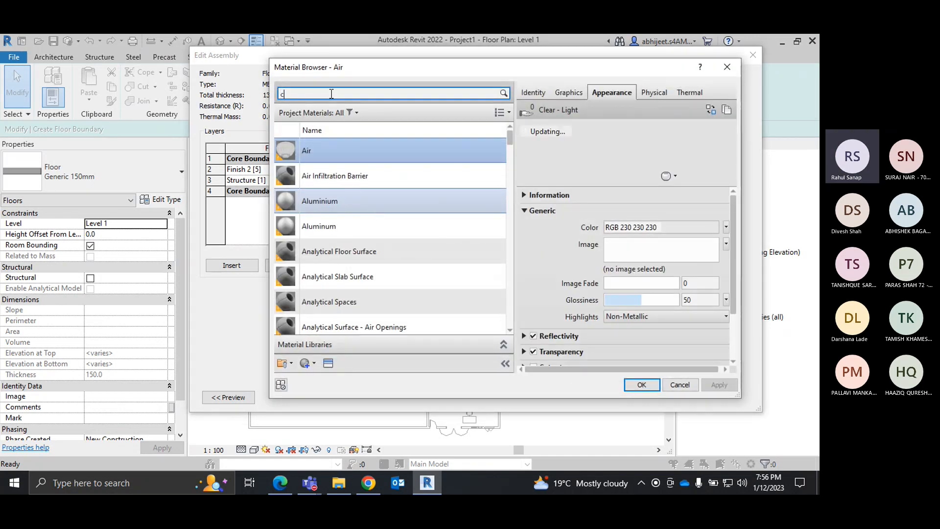
pyautogui.write('as')
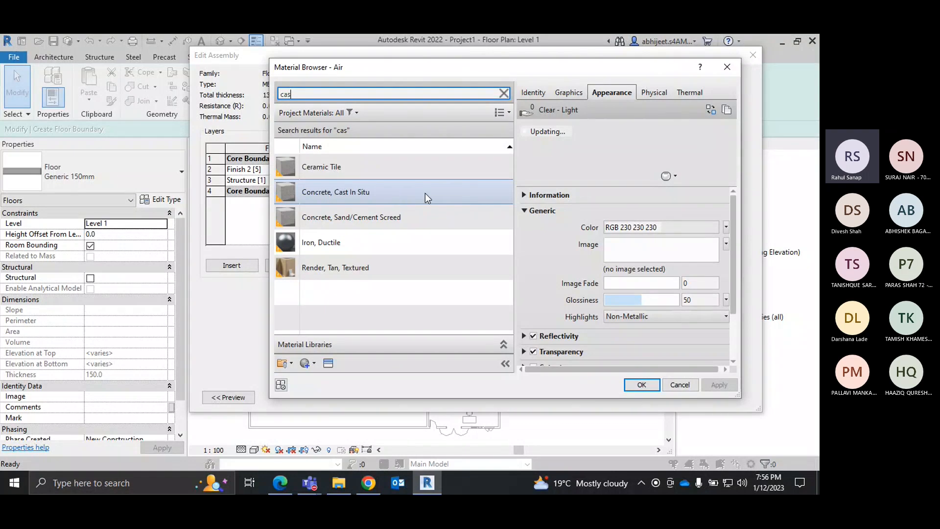
pyautogui.click(367, 192)
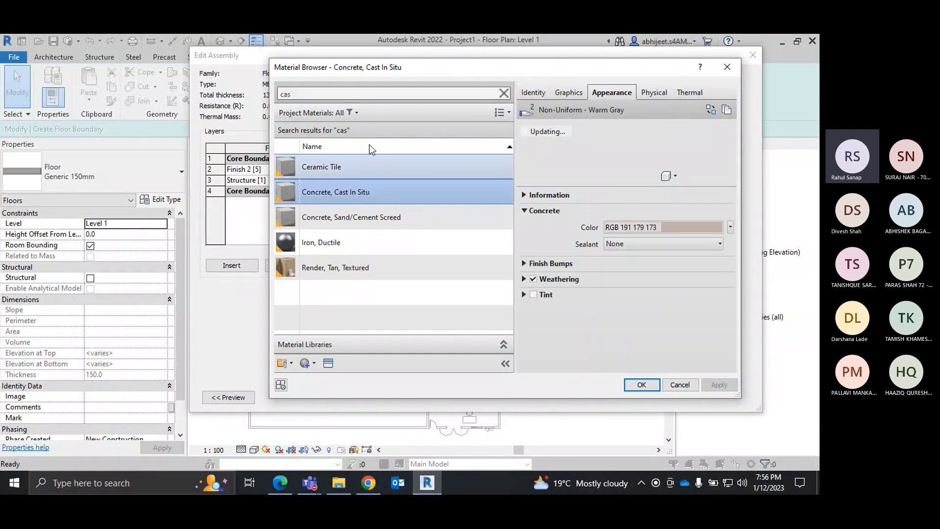
pyautogui.click(640, 385)
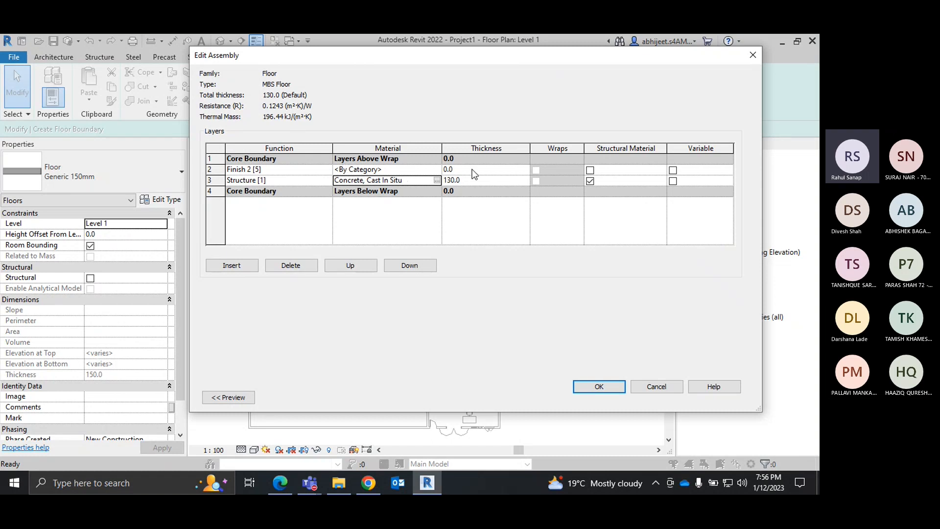
# Step: Set the Finish 2 [5] layer's thickness to 15 mm and choose Oak Flooring as its material
pyautogui.click(494, 169)
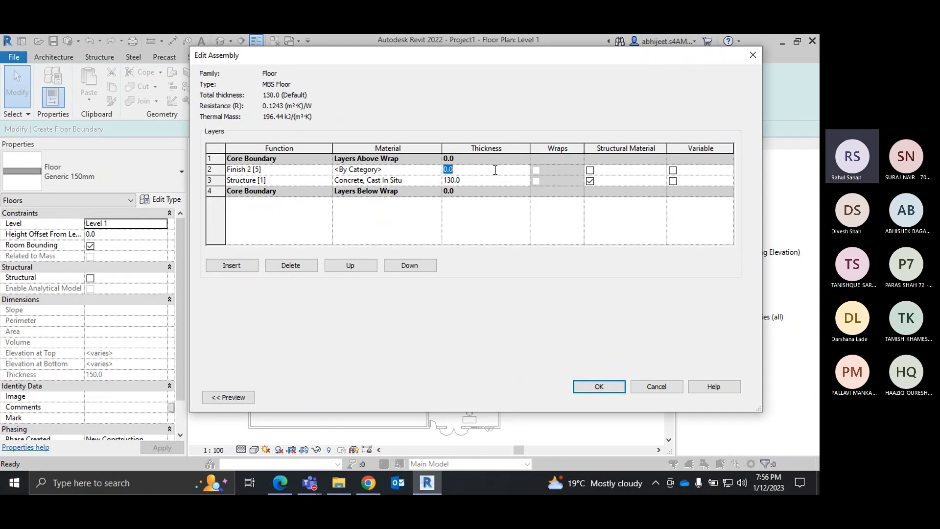
pyautogui.write('15')
pyautogui.click(436, 170)
pyautogui.click(436, 169)
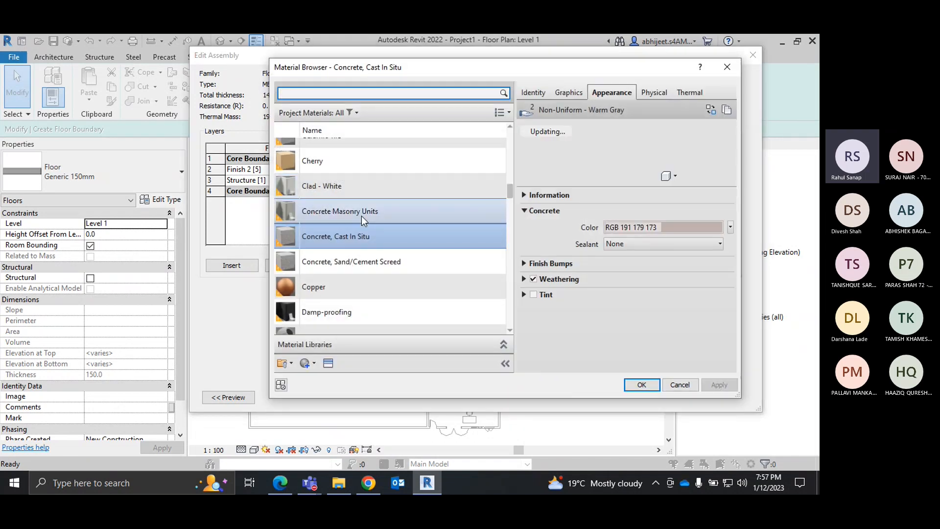
pyautogui.scroll(-3, 342, 199)
pyautogui.scroll(-4, 345, 215)
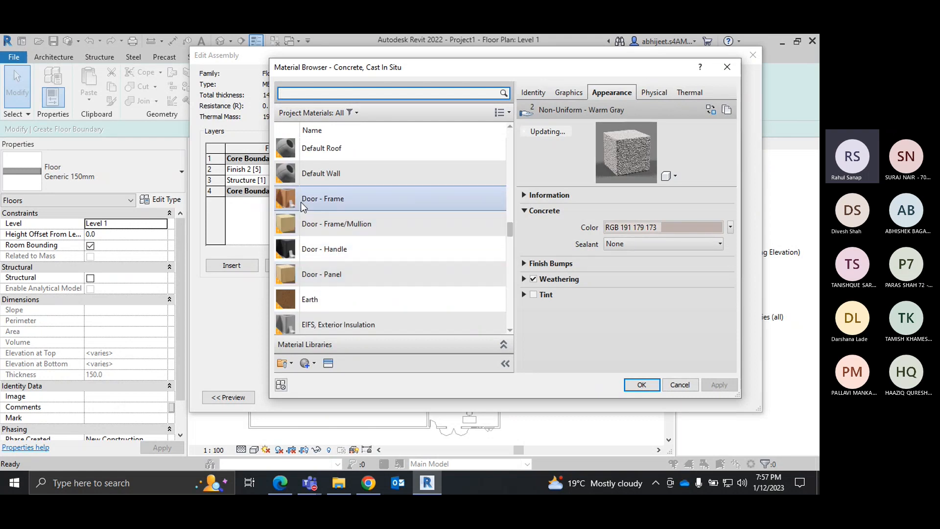
pyautogui.scroll(-3, 398, 227)
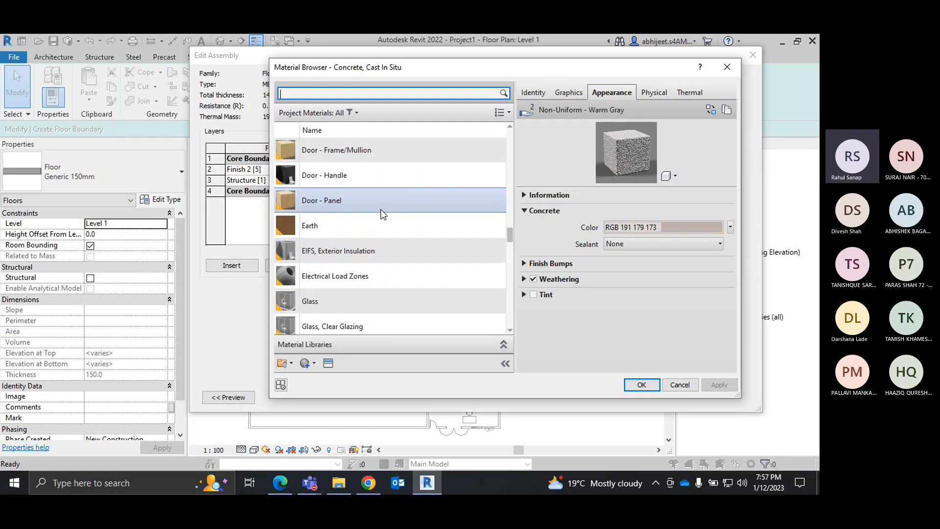
pyautogui.scroll(-10, 380, 210)
pyautogui.scroll(-3, 372, 316)
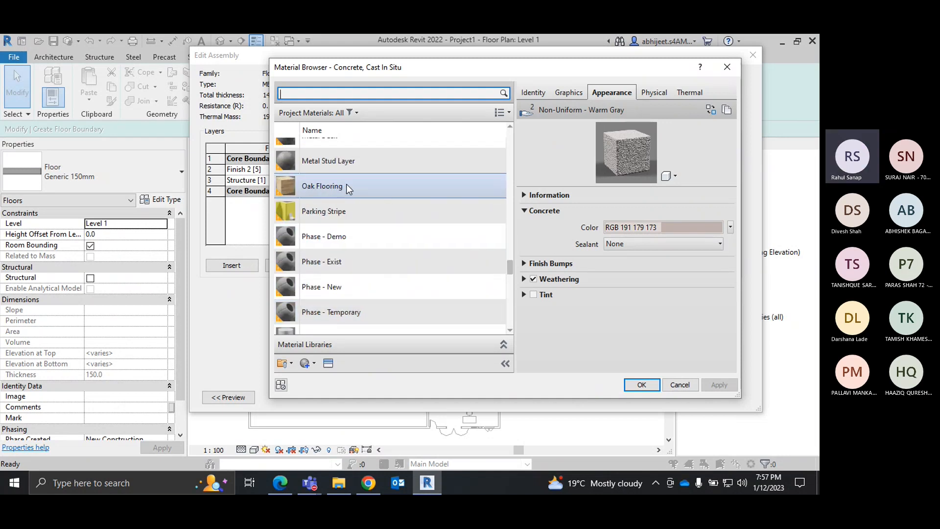
pyautogui.click(321, 187)
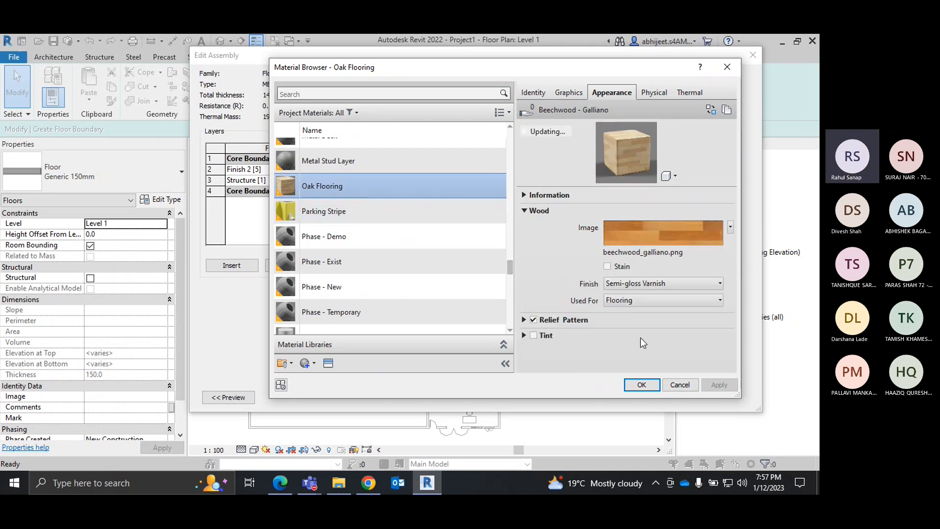
# Step: Turn on Stain in the Oak Flooring appearance and confirm the material, the layer assembly and the MBS Floor type
pyautogui.click(797, 377)
pyautogui.scroll(1, 503, 189)
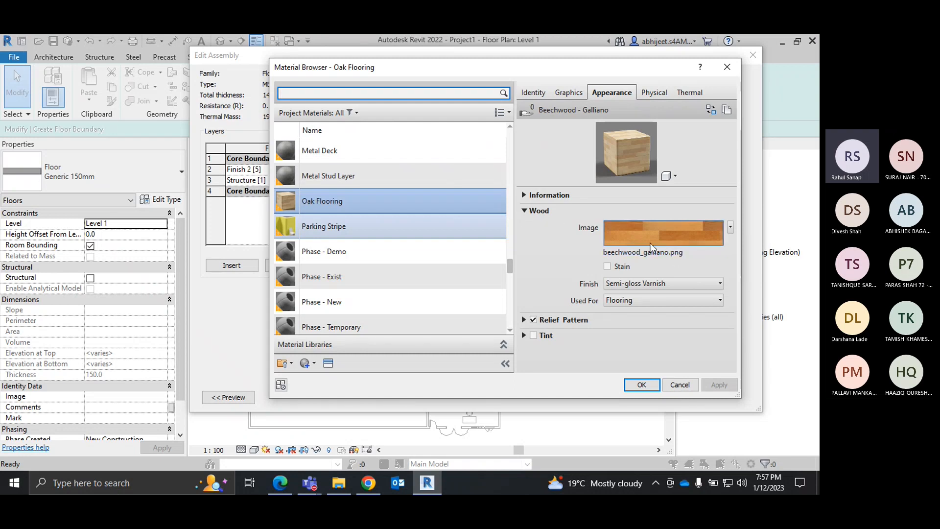
pyautogui.click(608, 267)
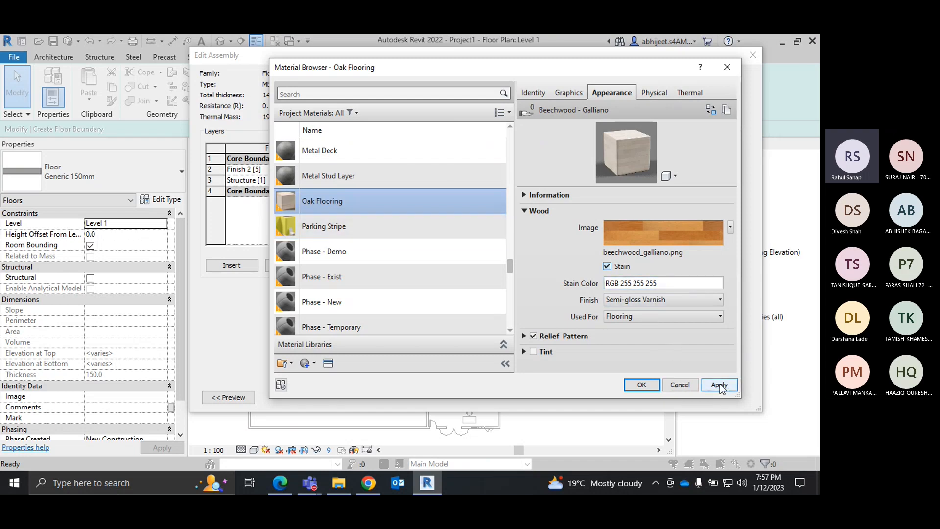
pyautogui.click(641, 384)
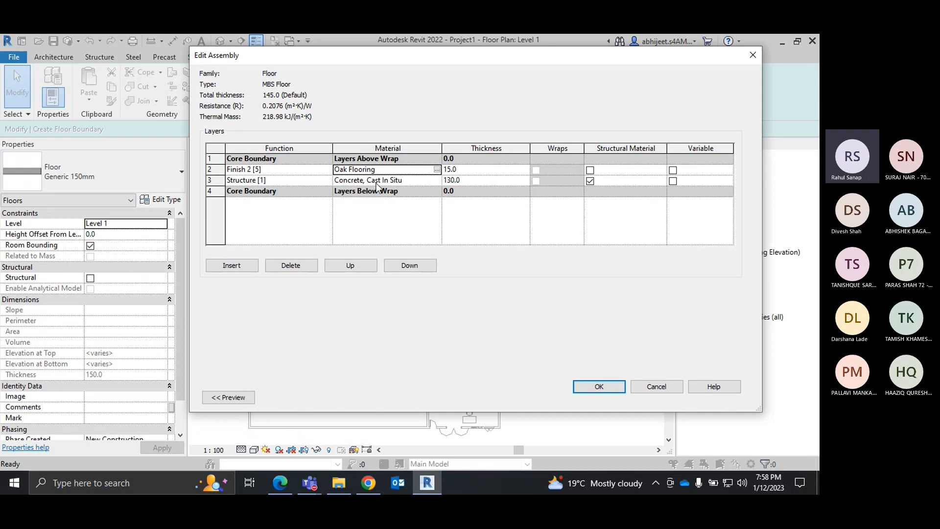
pyautogui.click(601, 386)
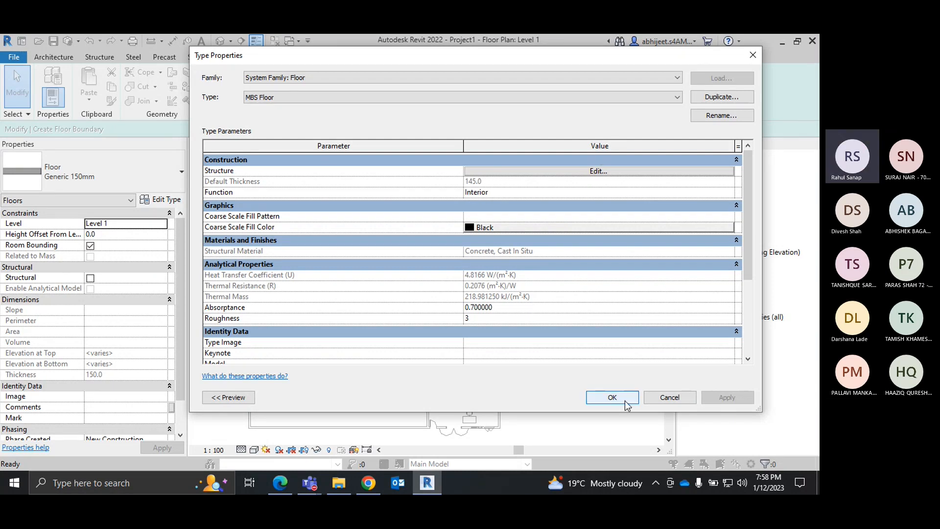
pyautogui.click(612, 397)
# Step: Check the list of floor types for the new MBS Floor type
pyautogui.scroll(-2, 478, 318)
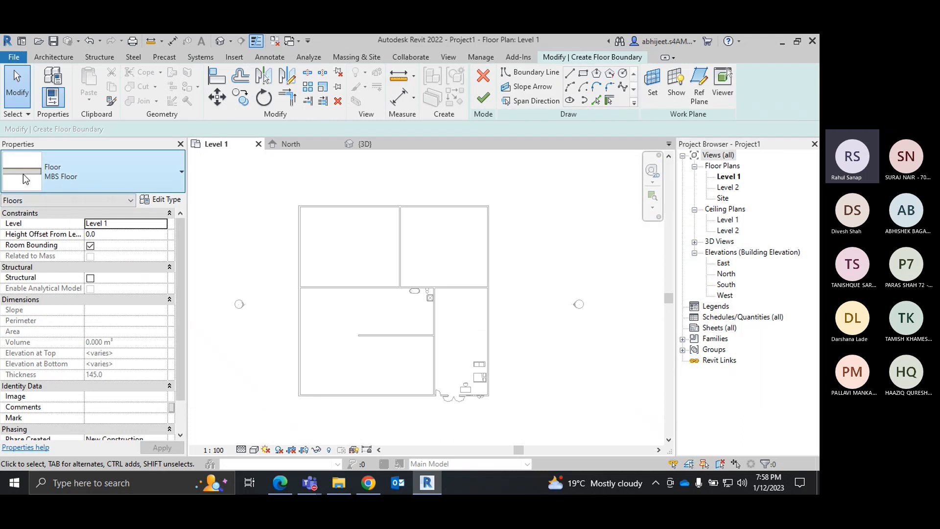
pyautogui.click(175, 182)
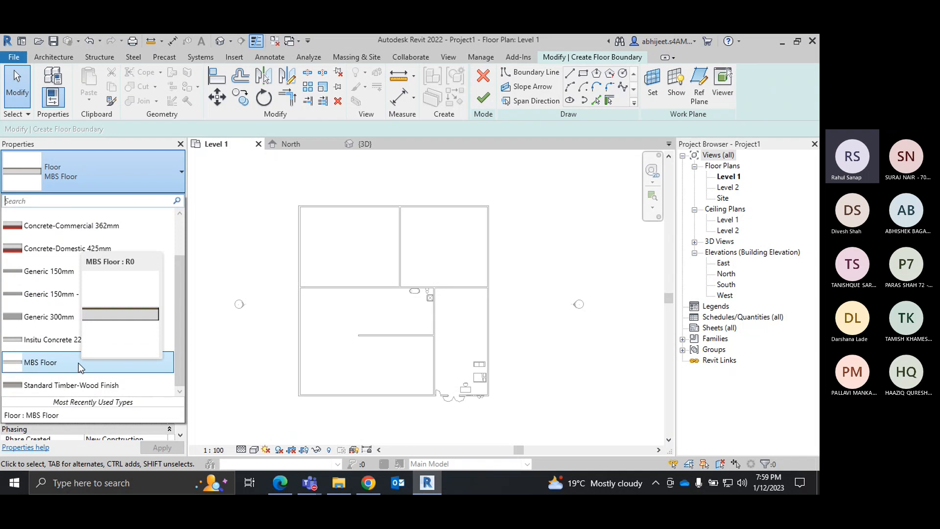
pyautogui.scroll(2, 337, 240)
pyautogui.click(340, 237)
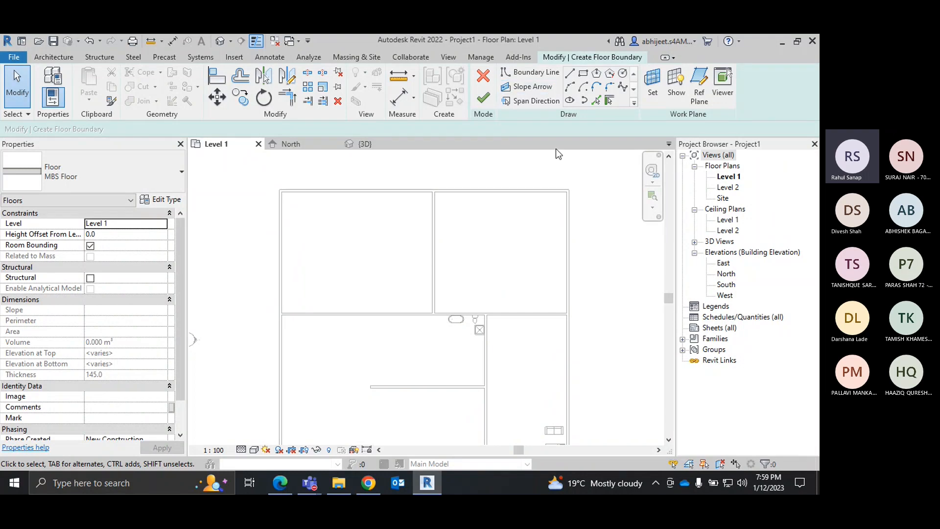
# Step: Sketch a rectangular floor boundary along the inner wall faces of the upper-left room and exit the drawing tool
pyautogui.click(585, 76)
pyautogui.scroll(3, 293, 199)
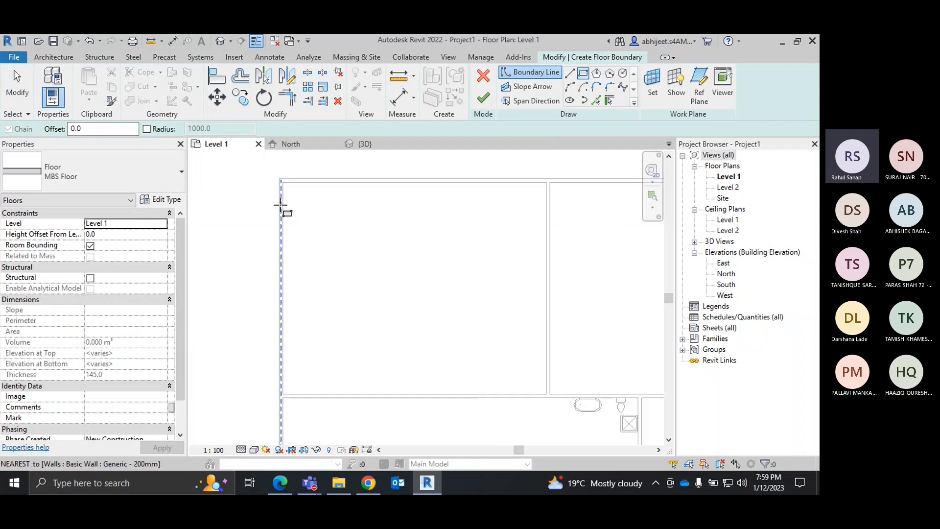
pyautogui.moveTo(295, 204); pyautogui.dragTo(322, 305, button='middle')
pyautogui.click(280, 231)
pyautogui.scroll(-3, 344, 263)
pyautogui.moveTo(458, 362); pyautogui.dragTo(372, 254, button='middle')
pyautogui.scroll(-2, 372, 255)
pyautogui.scroll(5, 452, 320)
pyautogui.scroll(2, 453, 320)
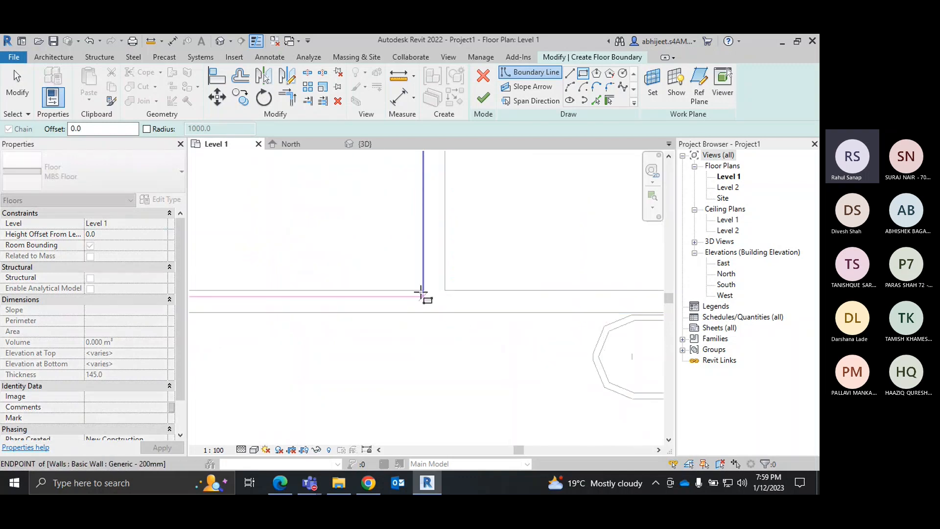
pyautogui.click(424, 289)
pyautogui.scroll(-5, 424, 289)
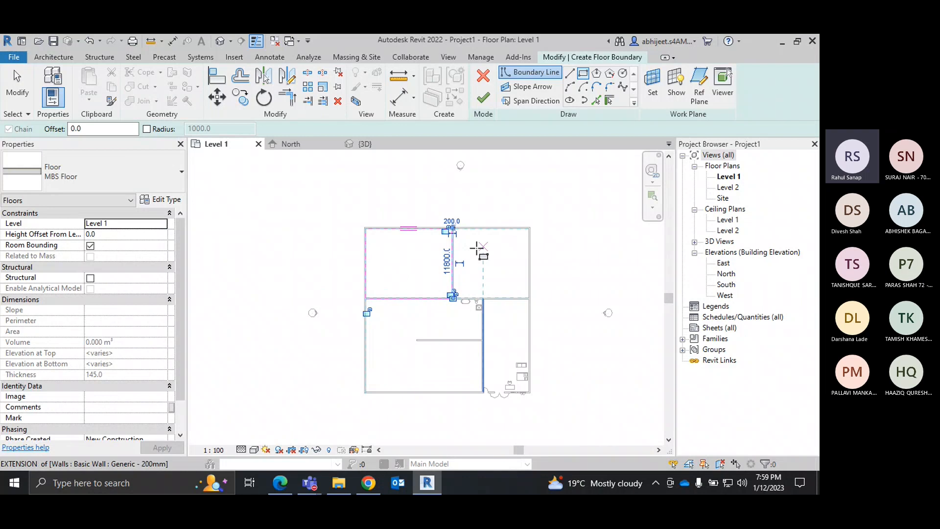
pyautogui.scroll(3, 476, 248)
pyautogui.rightClick(477, 243)
pyautogui.click(508, 247)
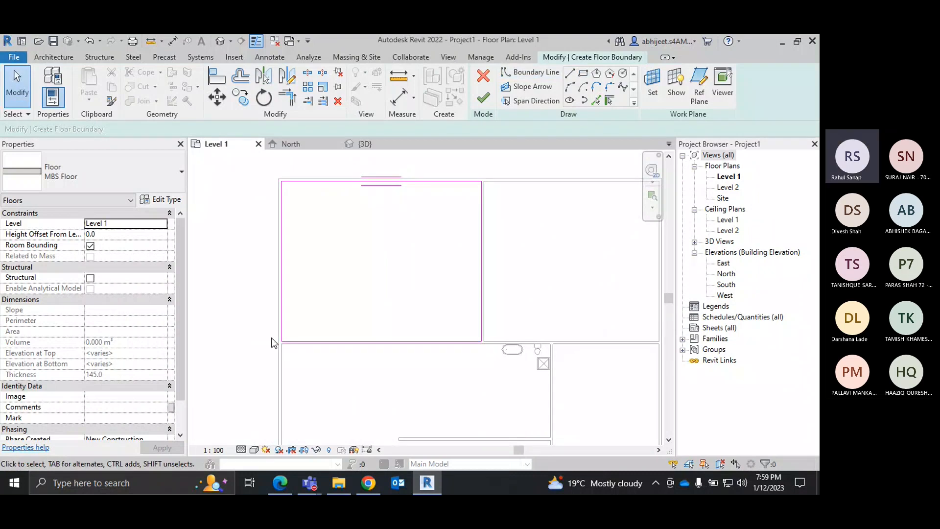
# Step: Finish the floor sketch to create the MBS Floor in the upper-left room and clear the selection
pyautogui.scroll(-2, 340, 353)
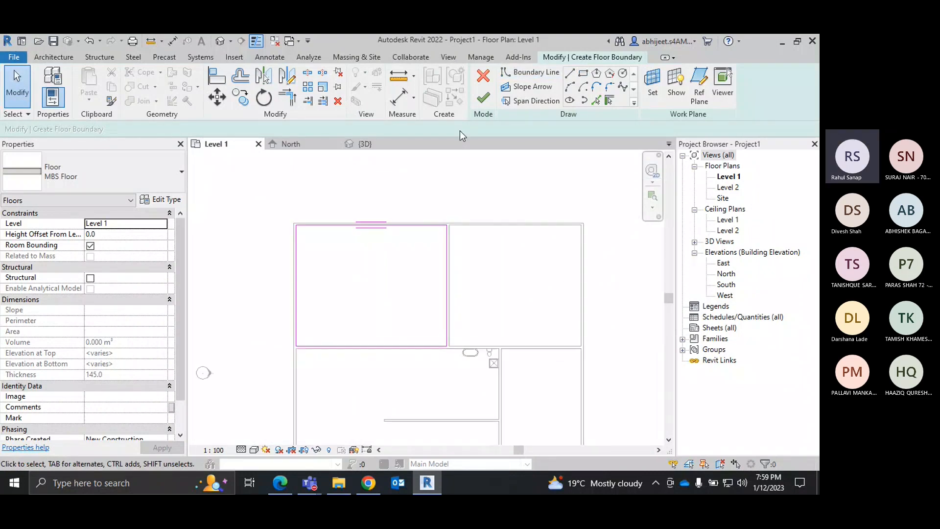
pyautogui.click(482, 101)
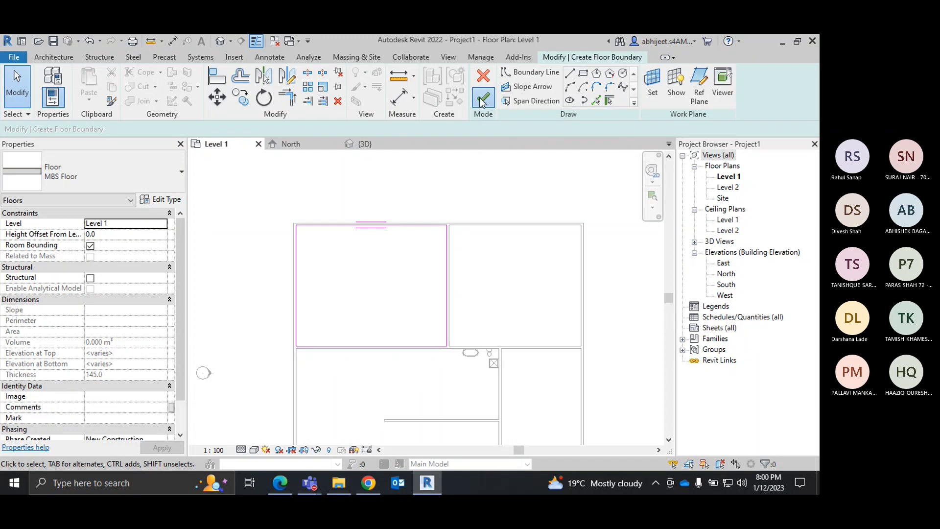
pyautogui.click(403, 168)
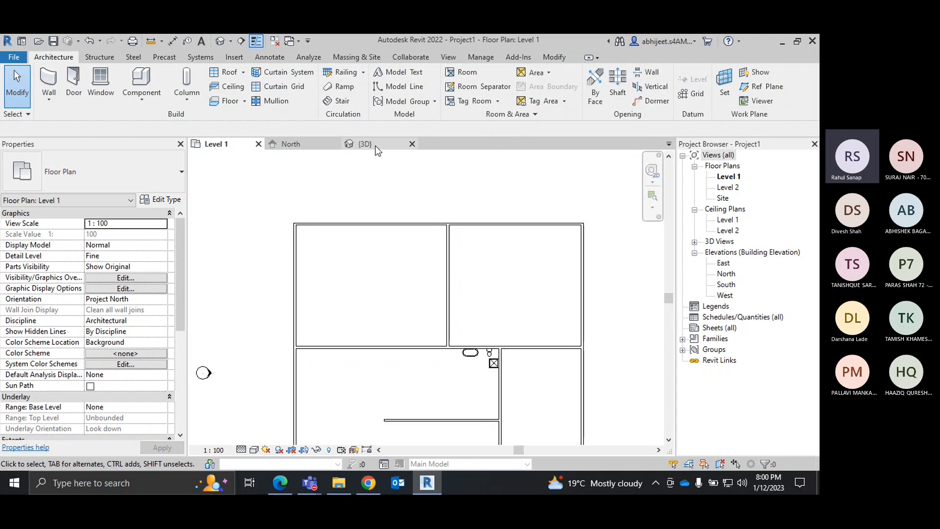
# Step: Set the Level 1 plan's visual style to Shaded
pyautogui.click(254, 449)
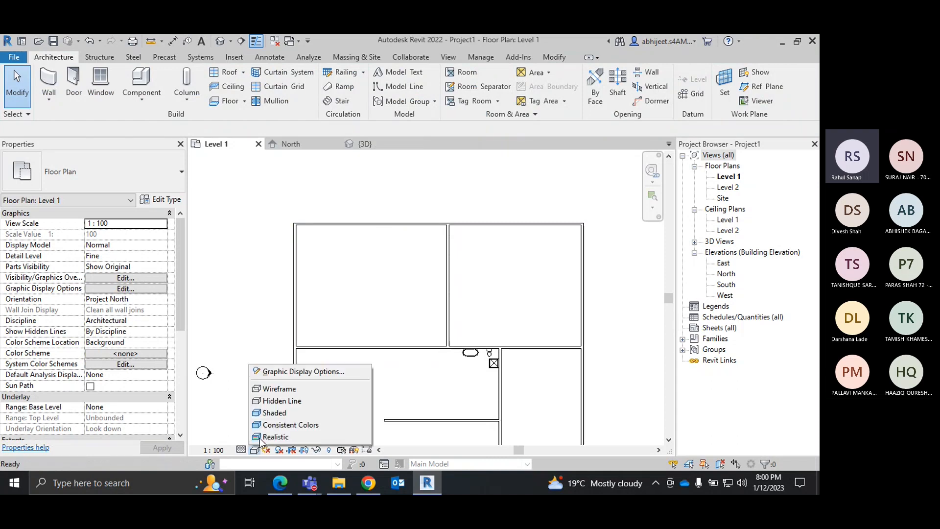
pyautogui.click(281, 414)
pyautogui.scroll(-2, 324, 260)
pyautogui.scroll(3, 361, 325)
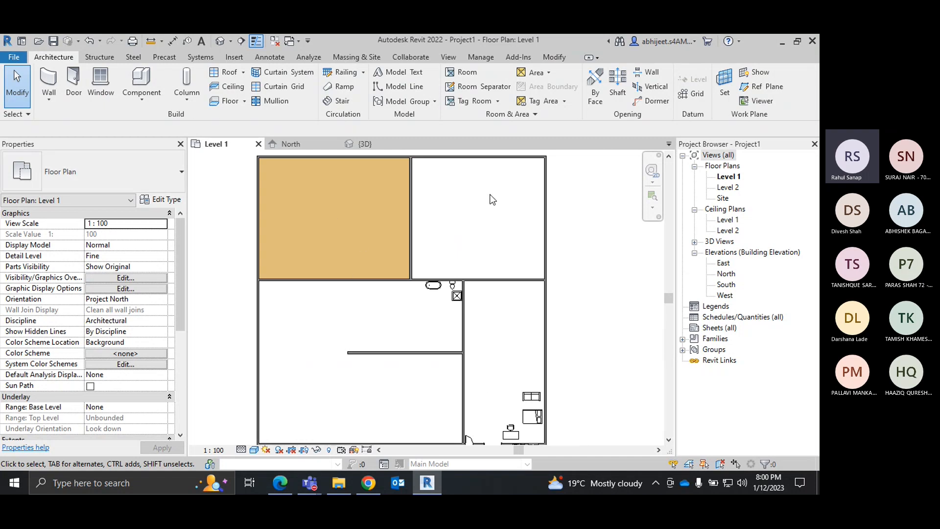
pyautogui.moveTo(492, 199); pyautogui.dragTo(504, 218, button='middle')
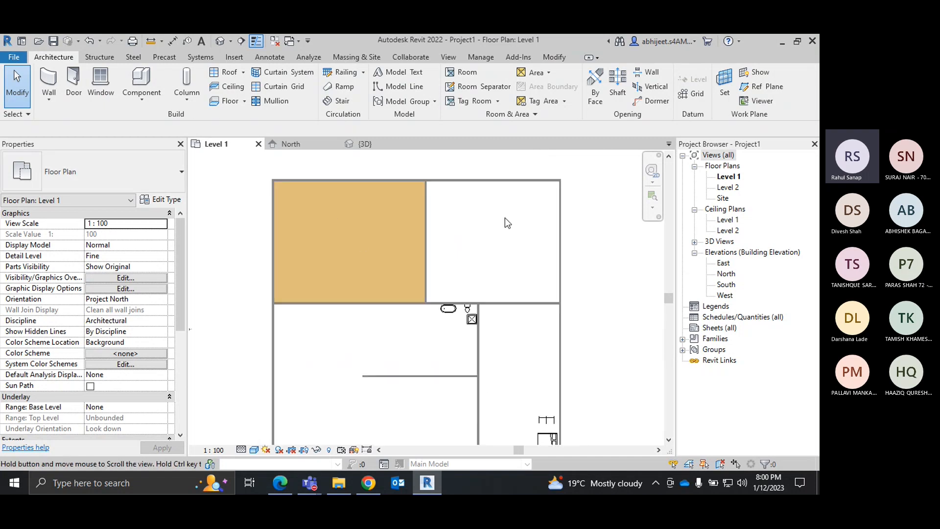
# Step: Open the {3D} view and select the new MBS Floor to examine it inside its room
pyautogui.click(375, 145)
pyautogui.keyDown('shift'); pyautogui.moveTo(414, 358); pyautogui.dragTo(340, 359, button='middle'); pyautogui.keyUp('shift')
pyautogui.moveTo(315, 252); pyautogui.dragTo(389, 327, button='middle')
pyautogui.scroll(8, 333, 304)
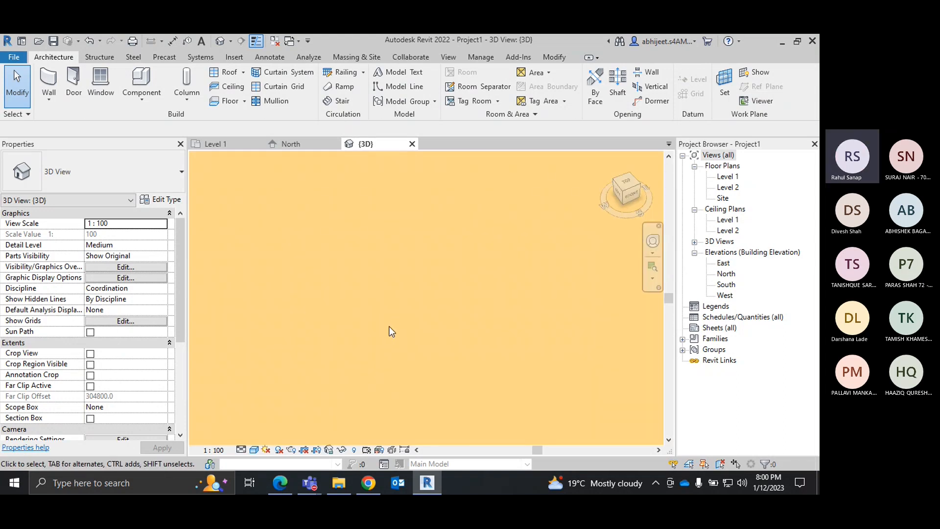
pyautogui.scroll(-2, 404, 272)
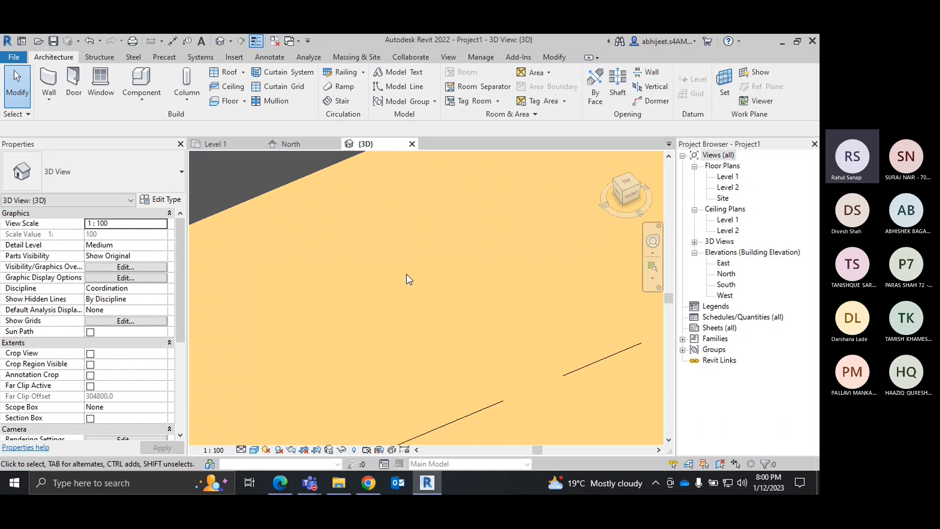
pyautogui.scroll(-3, 409, 274)
pyautogui.scroll(5, 480, 203)
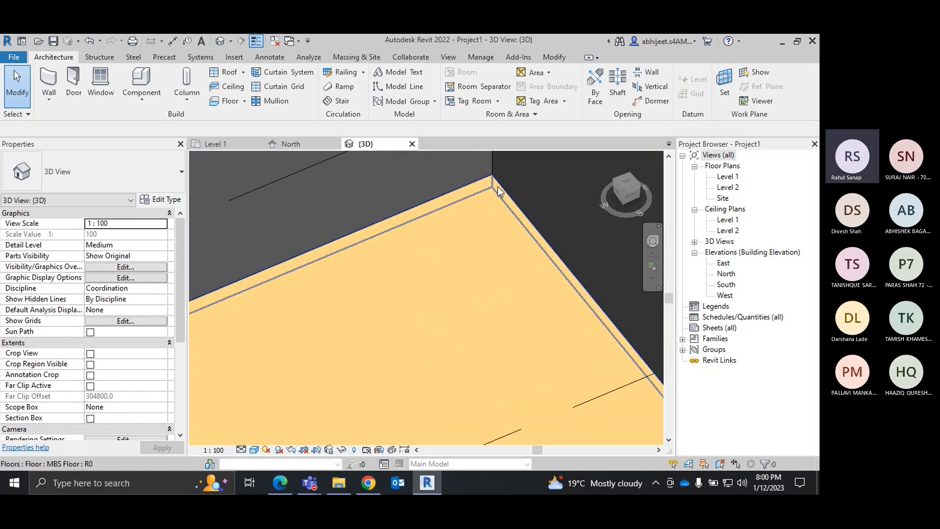
pyautogui.click(497, 186)
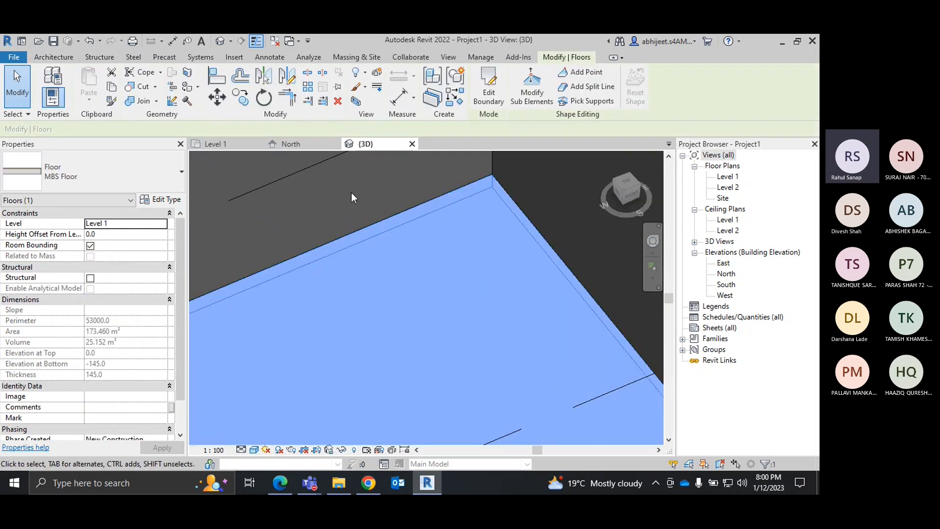
pyautogui.scroll(-5, 520, 221)
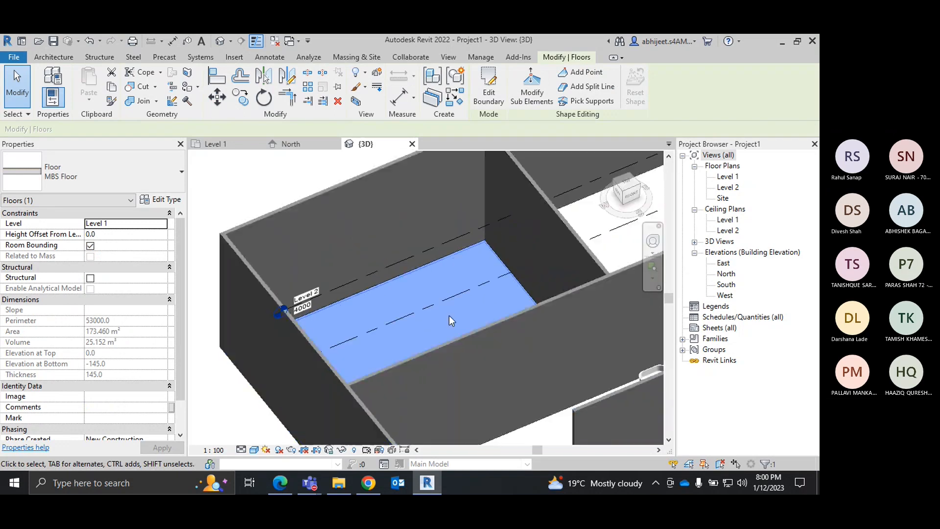
# Step: Examine the MBS Floor from below the building and clear the selection
pyautogui.rightClick(280, 483)
pyautogui.click(514, 443)
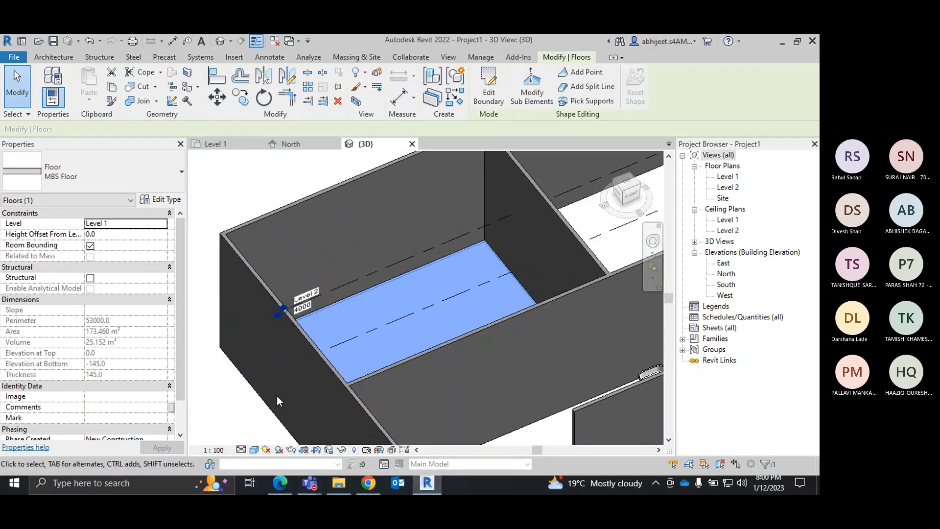
pyautogui.keyDown('shift'); pyautogui.moveTo(277, 395); pyautogui.dragTo(327, 269, button='middle'); pyautogui.keyUp('shift')
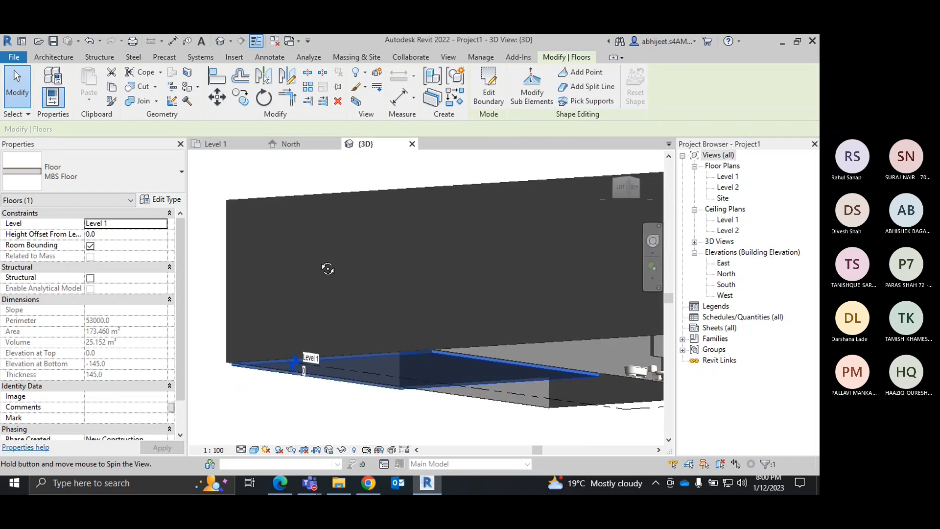
pyautogui.moveTo(505, 398); pyautogui.dragTo(443, 313, button='middle')
pyautogui.click(444, 354)
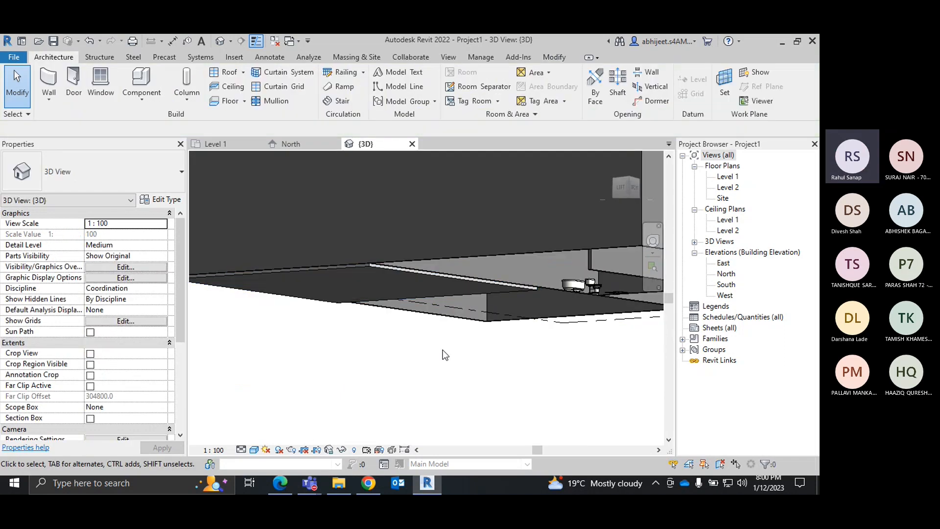
pyautogui.keyDown('shift'); pyautogui.moveTo(444, 354); pyautogui.dragTo(405, 361, button='middle'); pyautogui.keyUp('shift')
# Step: Set the 3D view's detail level to Fine and its visual style to Realistic
pyautogui.click(241, 449)
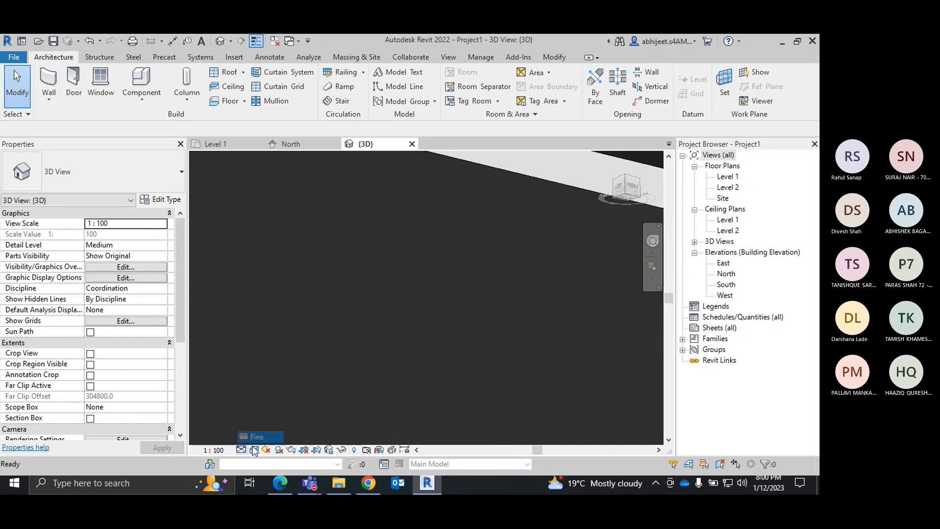
pyautogui.click(259, 437)
pyautogui.click(253, 449)
pyautogui.click(303, 424)
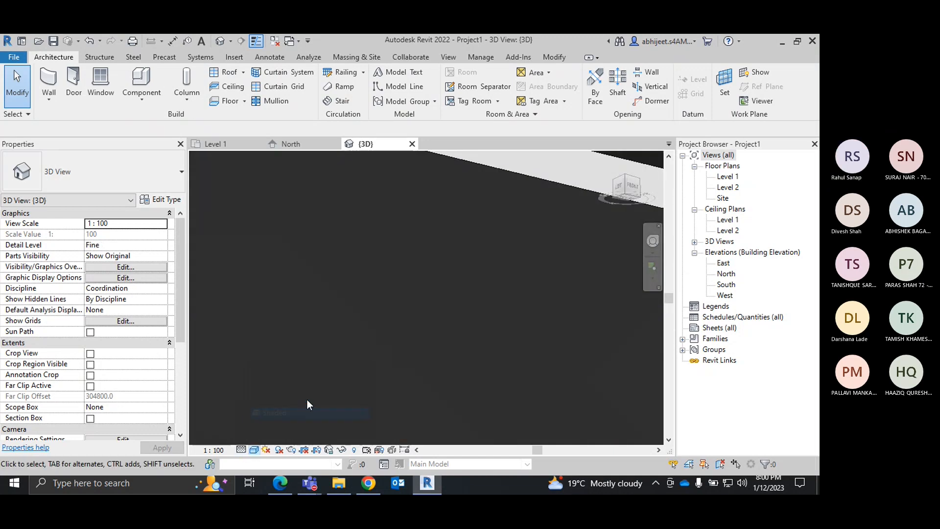
pyautogui.keyDown('shift'); pyautogui.moveTo(367, 365); pyautogui.dragTo(436, 289, button='middle'); pyautogui.keyUp('shift')
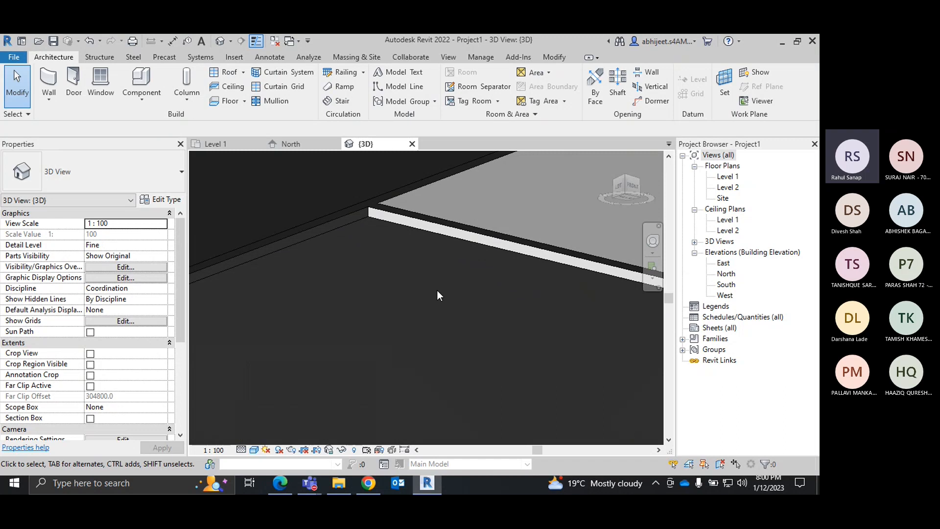
pyautogui.click(254, 450)
pyautogui.click(265, 437)
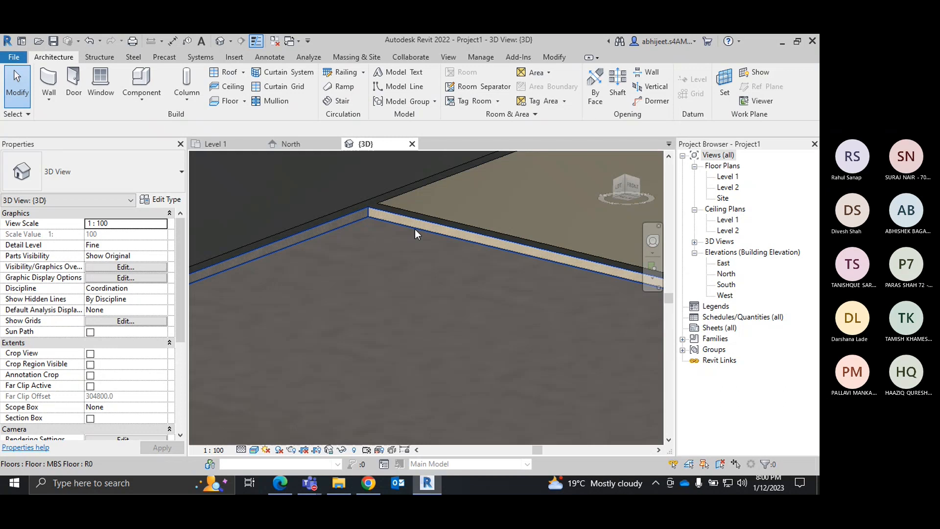
# Step: Examine the material textures on the underside and exposed edge of the MBS Floor at the building corner
pyautogui.scroll(5, 436, 262)
pyautogui.scroll(3, 437, 285)
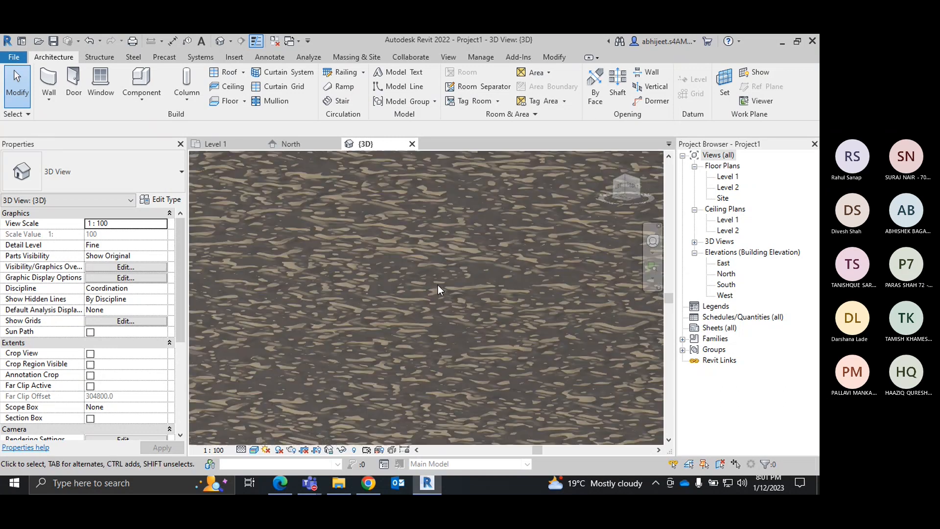
pyautogui.scroll(-3, 389, 278)
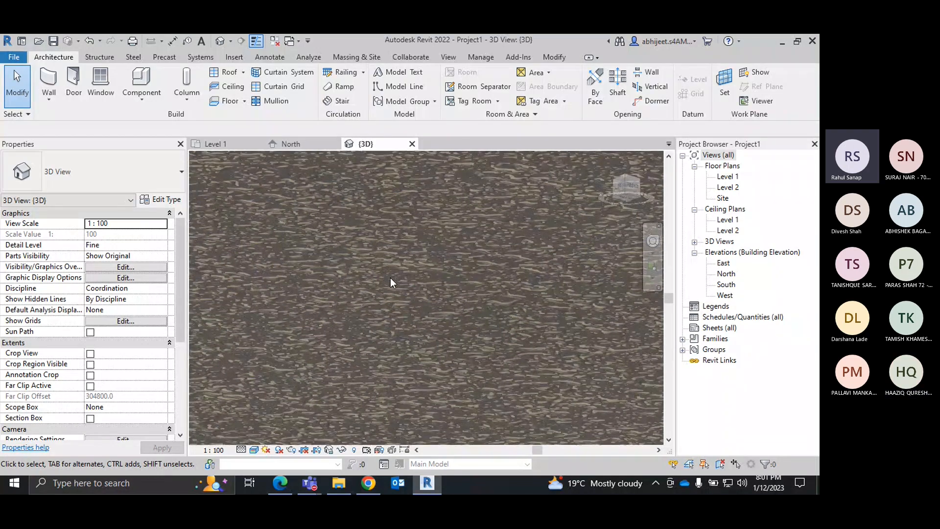
pyautogui.scroll(-5, 390, 277)
pyautogui.keyDown('shift'); pyautogui.moveTo(510, 219); pyautogui.dragTo(392, 403, button='middle'); pyautogui.keyUp('shift')
pyautogui.scroll(5, 392, 404)
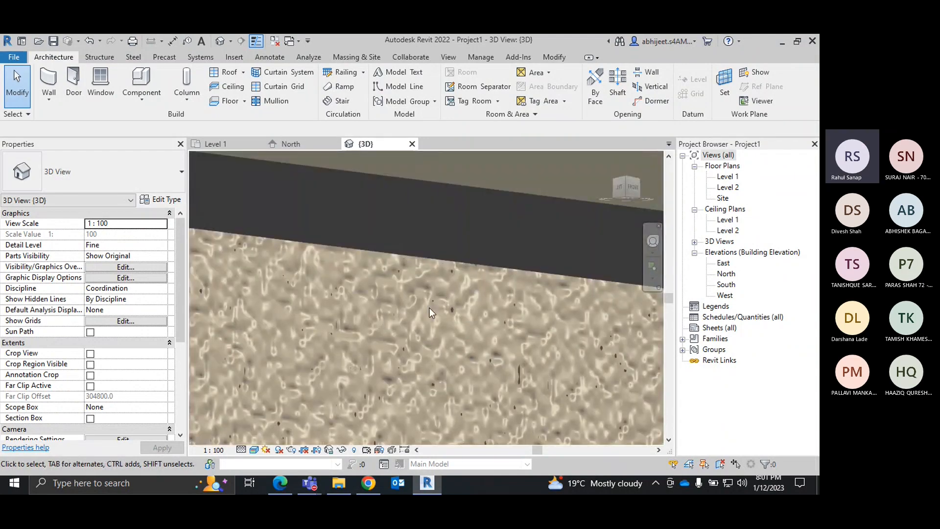
pyautogui.scroll(2, 437, 310)
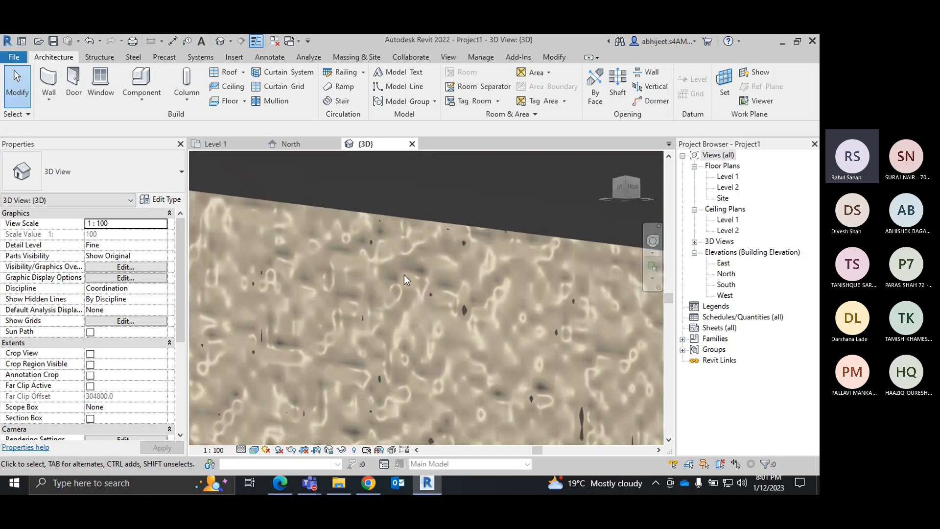
pyautogui.scroll(-5, 452, 351)
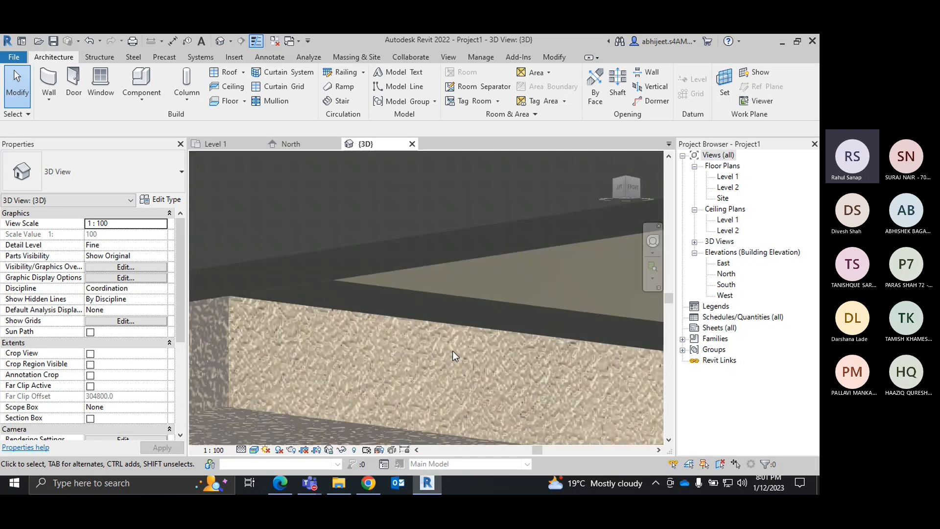
pyautogui.scroll(-5, 452, 350)
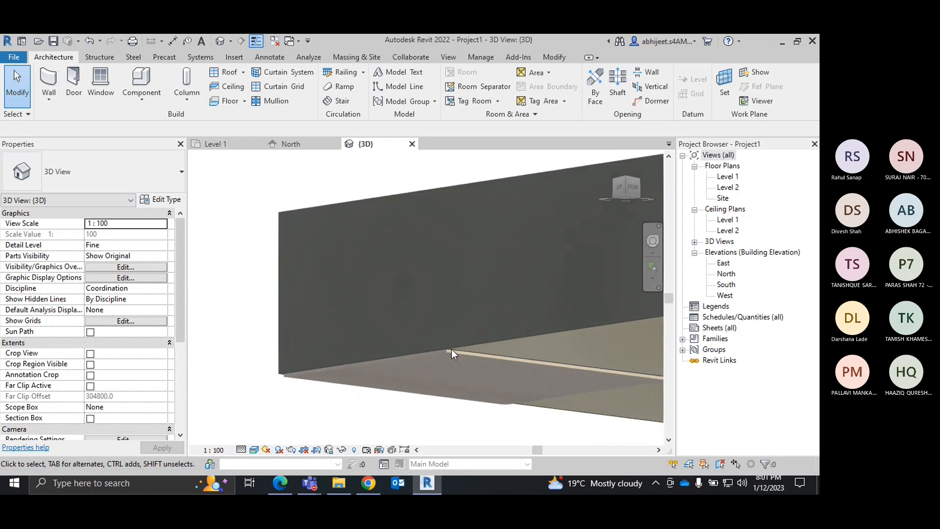
# Step: Examine the wood finish on the top surface of the MBS Floor and bring up the 3D view's visual style choices
pyautogui.keyDown('shift'); pyautogui.moveTo(450, 314); pyautogui.dragTo(411, 342, button='middle'); pyautogui.keyUp('shift')
pyautogui.scroll(8, 462, 333)
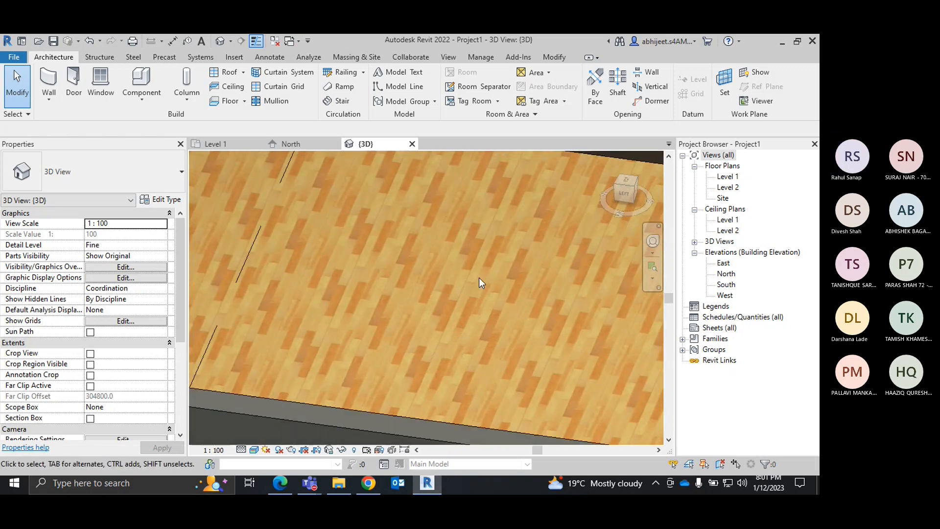
pyautogui.moveTo(479, 278); pyautogui.dragTo(456, 356, button='middle')
pyautogui.scroll(-1, 437, 311)
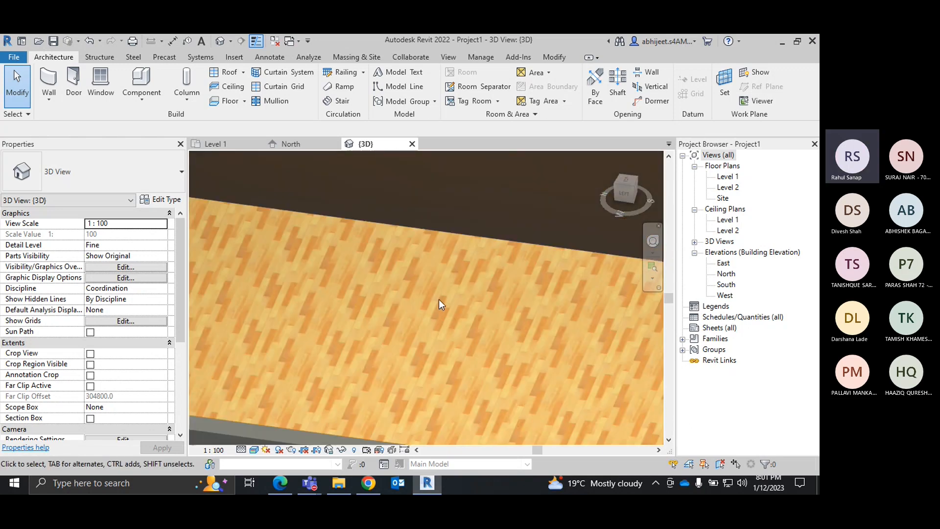
pyautogui.scroll(-1, 480, 253)
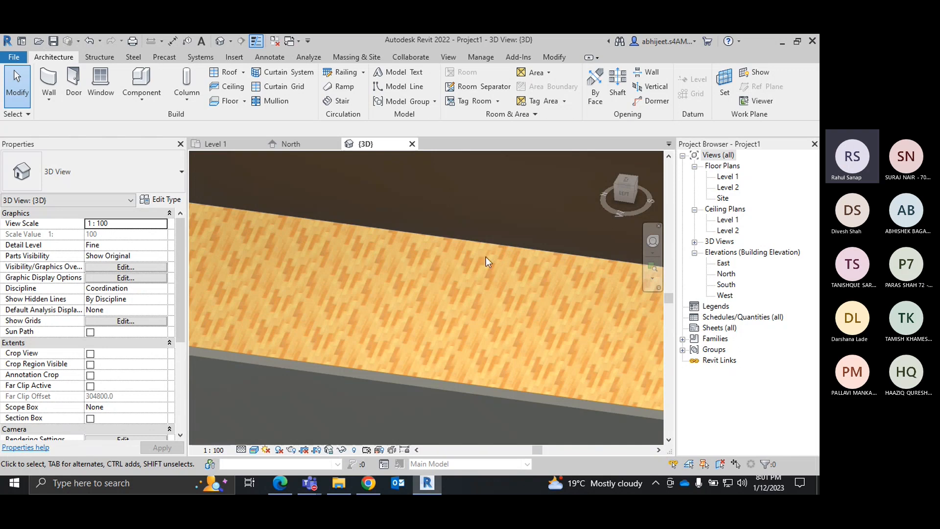
pyautogui.click(253, 449)
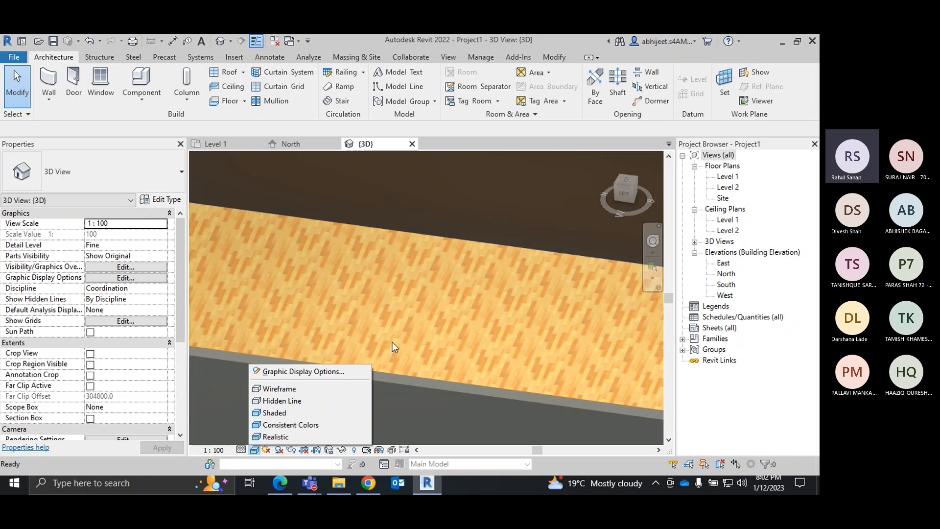
# Step: View the whole building from above and select the MBS Floor to review its dimensions and other instance properties
pyautogui.scroll(-5, 415, 324)
pyautogui.scroll(-1, 467, 354)
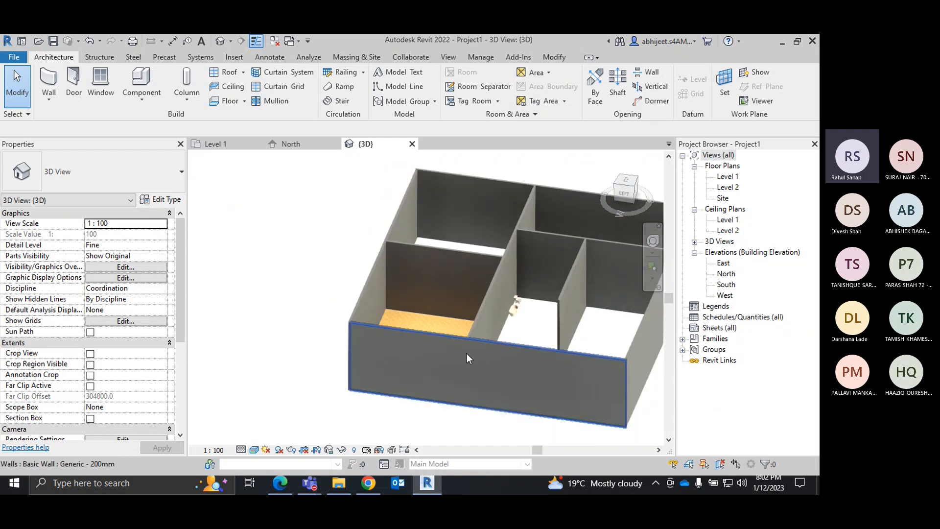
pyautogui.scroll(-4, 384, 346)
pyautogui.keyDown('shift'); pyautogui.moveTo(541, 378); pyautogui.dragTo(434, 362, button='middle'); pyautogui.keyUp('shift')
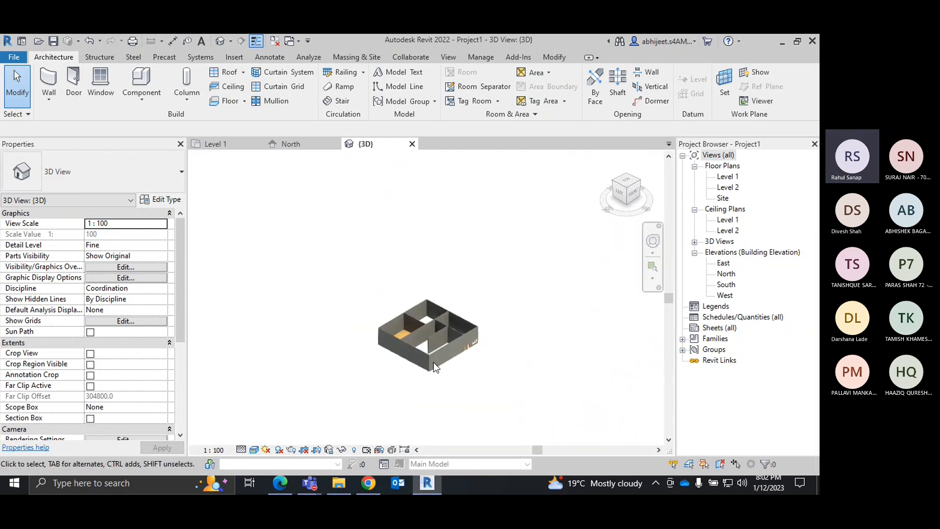
pyautogui.scroll(5, 436, 362)
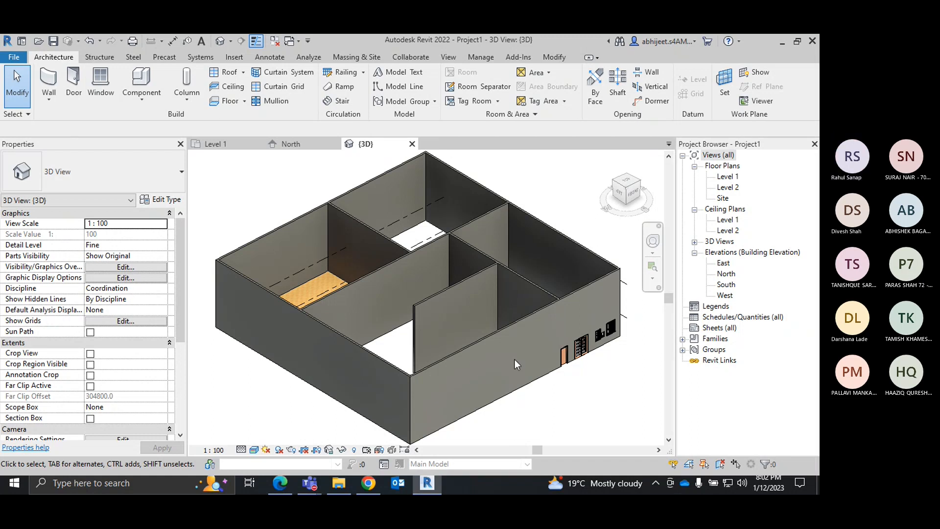
pyautogui.click(329, 277)
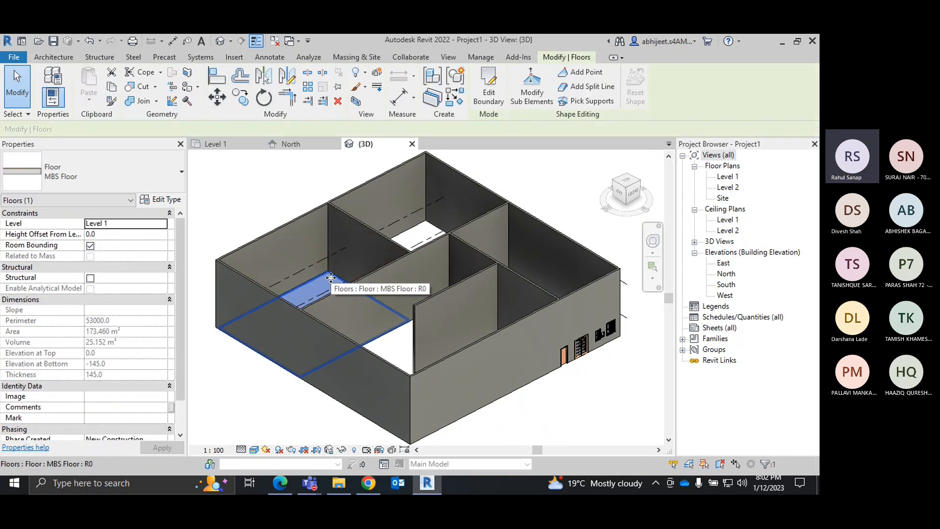
pyautogui.scroll(-3, 108, 319)
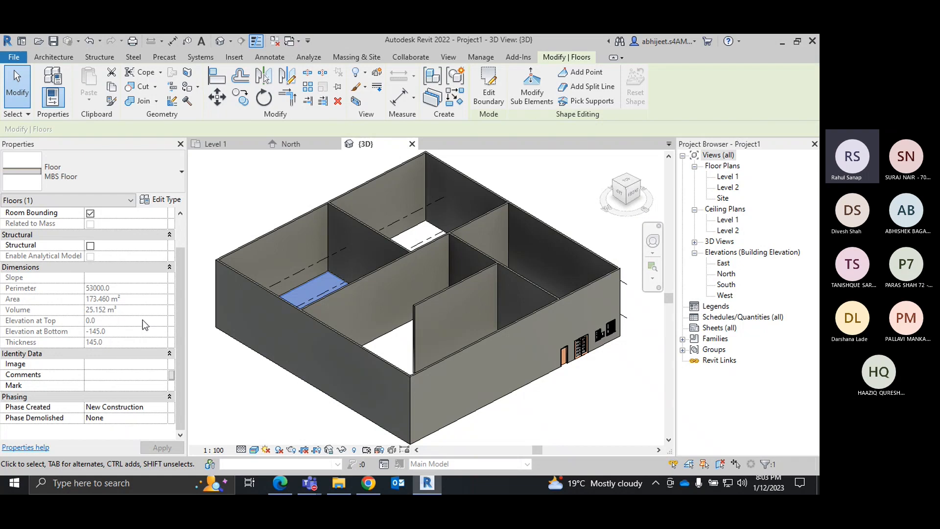
# Step: Open the North elevation and select the MBS Floor at Level 1 to check its thickness and elevations
pyautogui.doubleClick(726, 273)
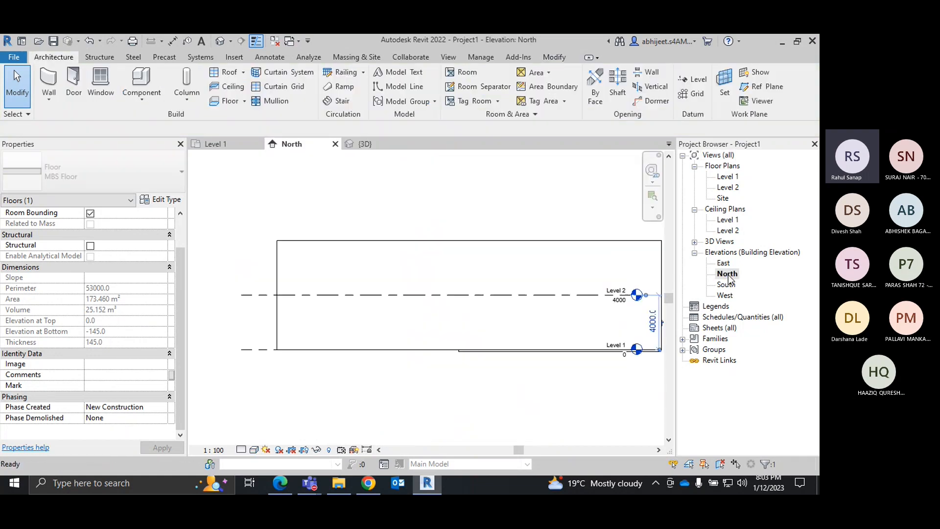
pyautogui.scroll(5, 616, 365)
pyautogui.click(463, 338)
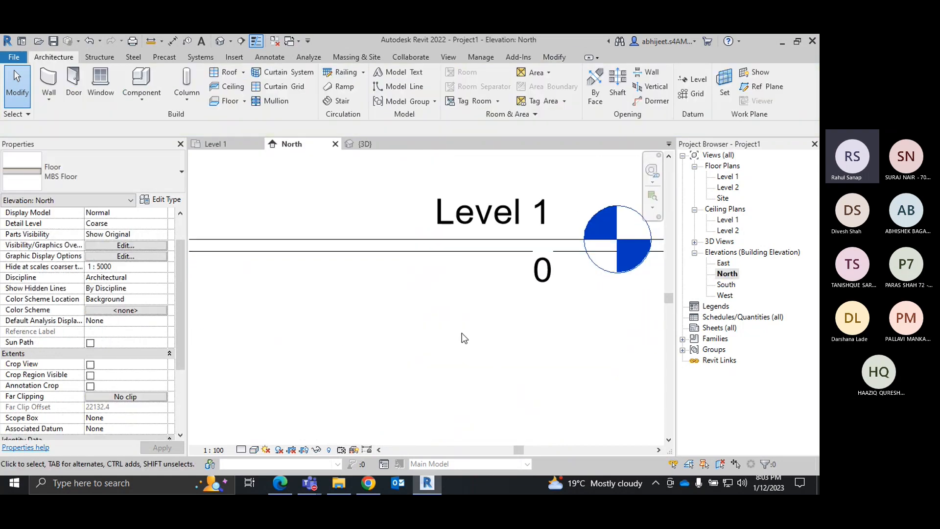
pyautogui.scroll(-3, 409, 310)
pyautogui.scroll(3, 544, 271)
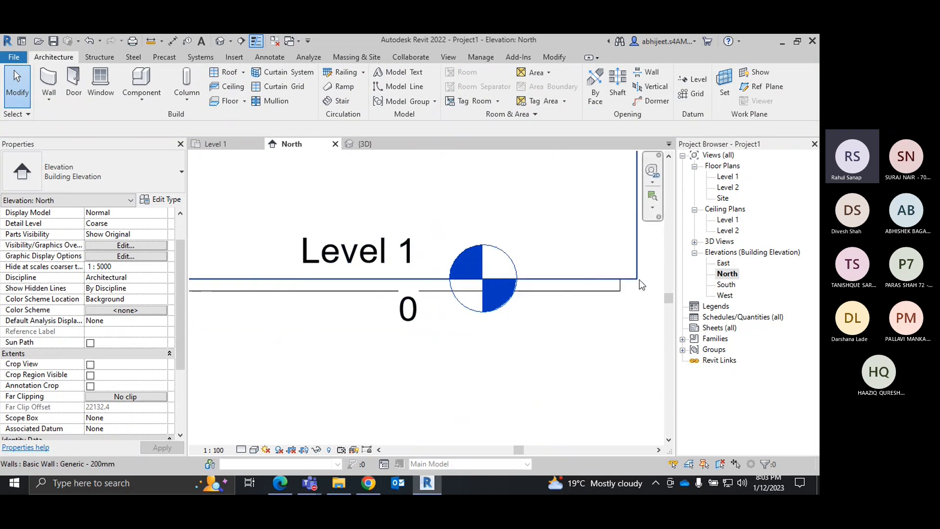
pyautogui.click(617, 295)
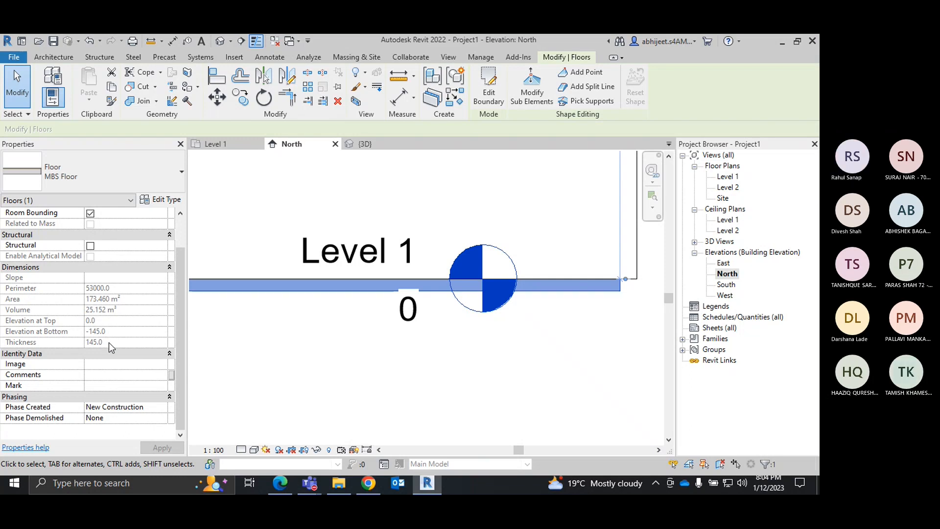
# Step: Clear the selection and reselect the MBS Floor in the North elevation to examine its position relative to the levels
pyautogui.scroll(-5, 450, 380)
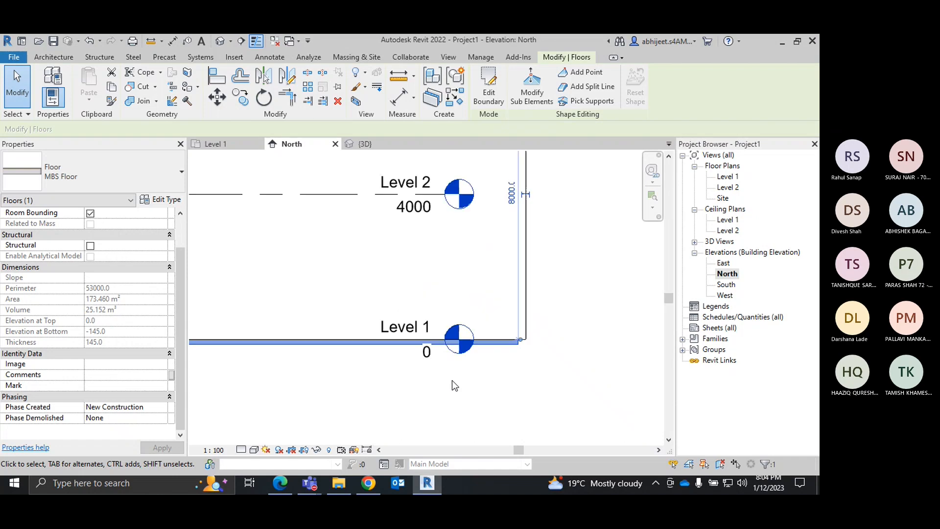
pyautogui.click(550, 306)
pyautogui.scroll(3, 362, 382)
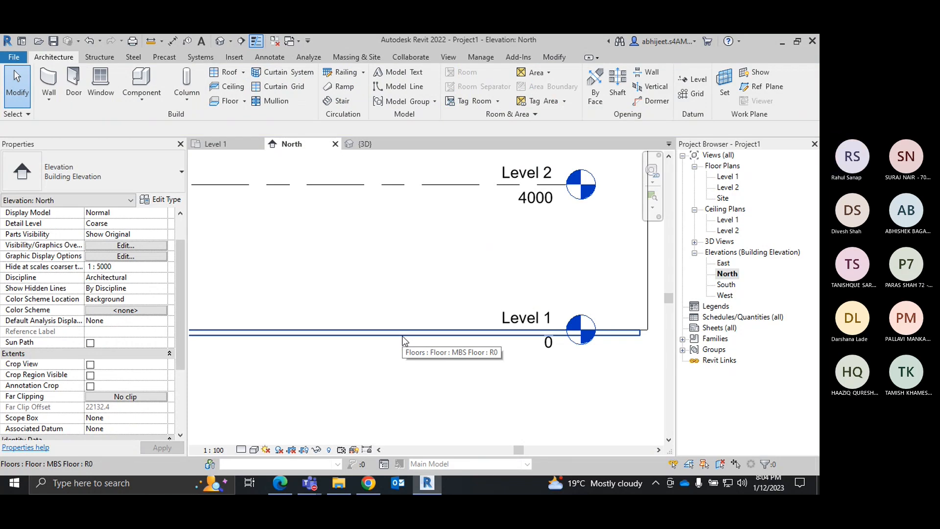
pyautogui.click(407, 338)
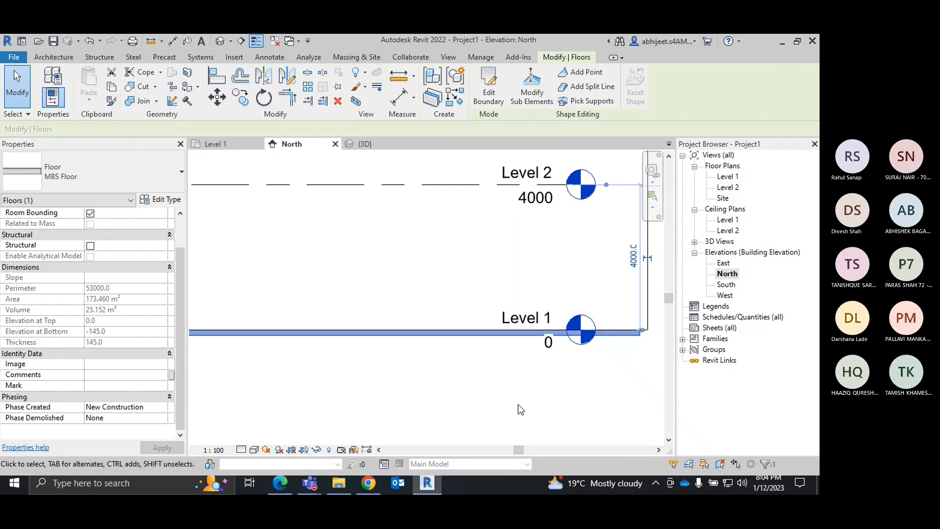
# Step: Open the Level 1 plan and shorten the west exterior wall so its south end lines up with the interior partition
pyautogui.click(215, 143)
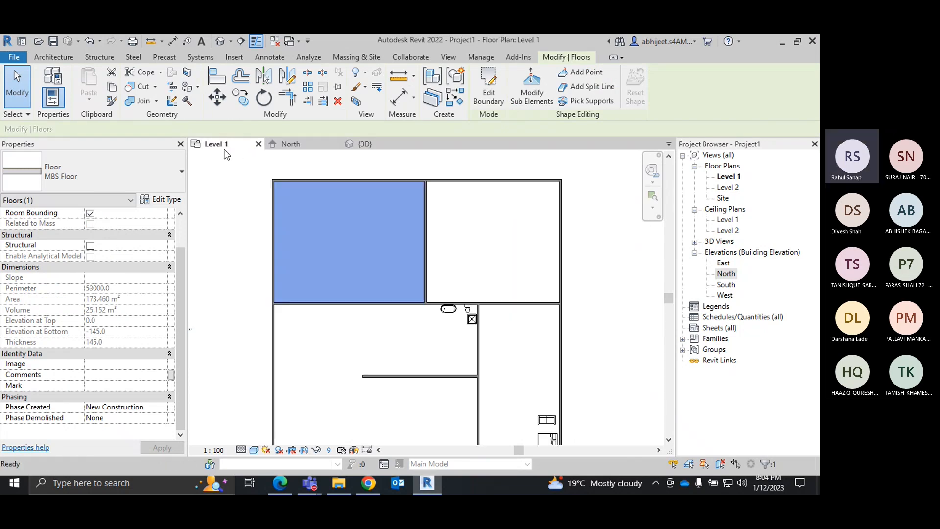
pyautogui.click(351, 340)
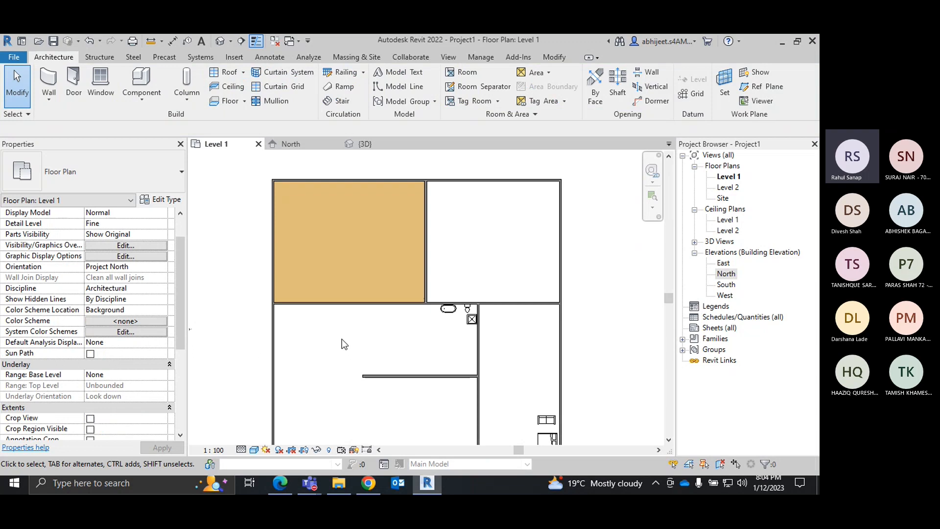
pyautogui.moveTo(314, 324); pyautogui.dragTo(335, 235, button='middle')
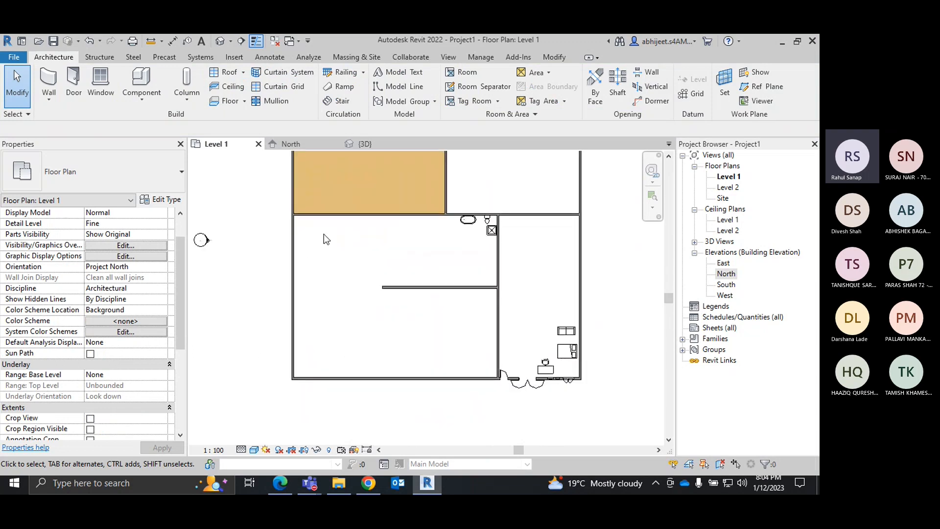
pyautogui.scroll(1, 388, 279)
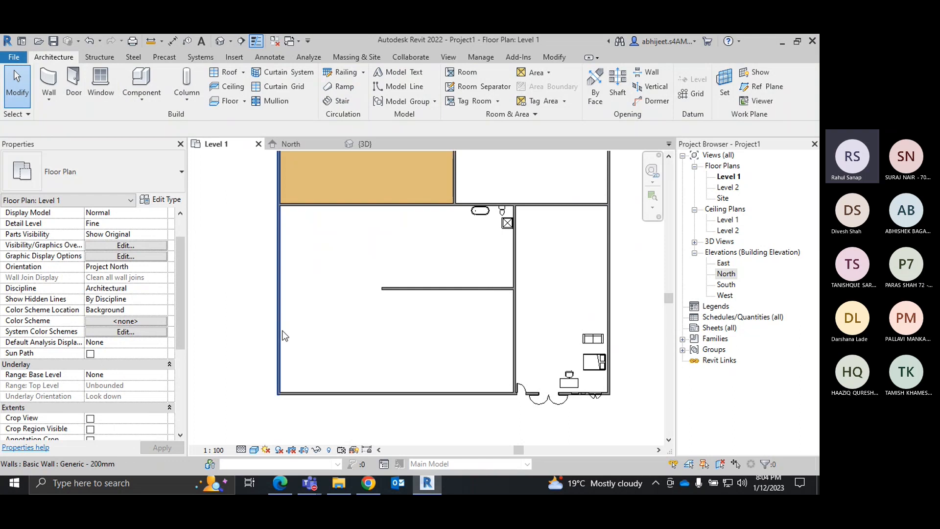
pyautogui.click(280, 352)
pyautogui.moveTo(278, 393); pyautogui.dragTo(278, 289)
pyautogui.click(282, 317)
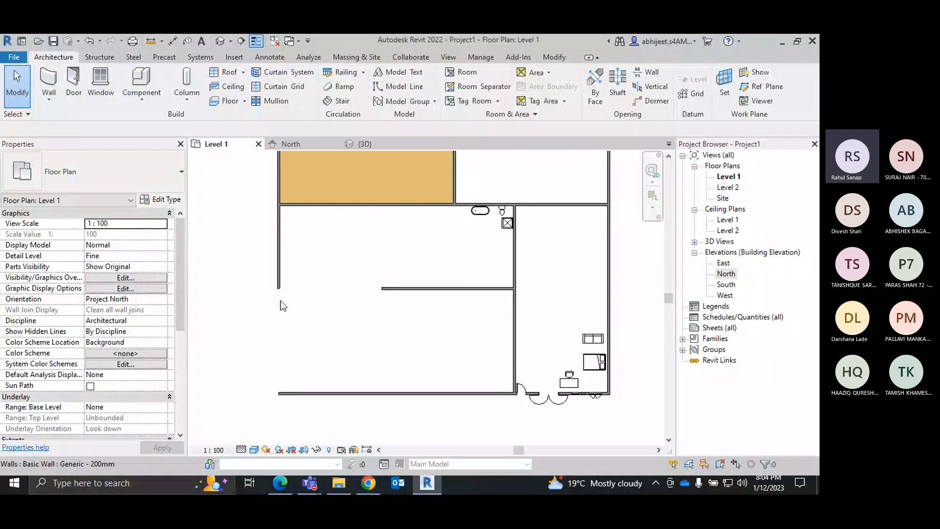
# Step: Start an MBS Floor on Level 1 and sketch its first boundary line, about 6998 mm, along the west wall's inner face
pyautogui.click(244, 100)
pyautogui.click(295, 109)
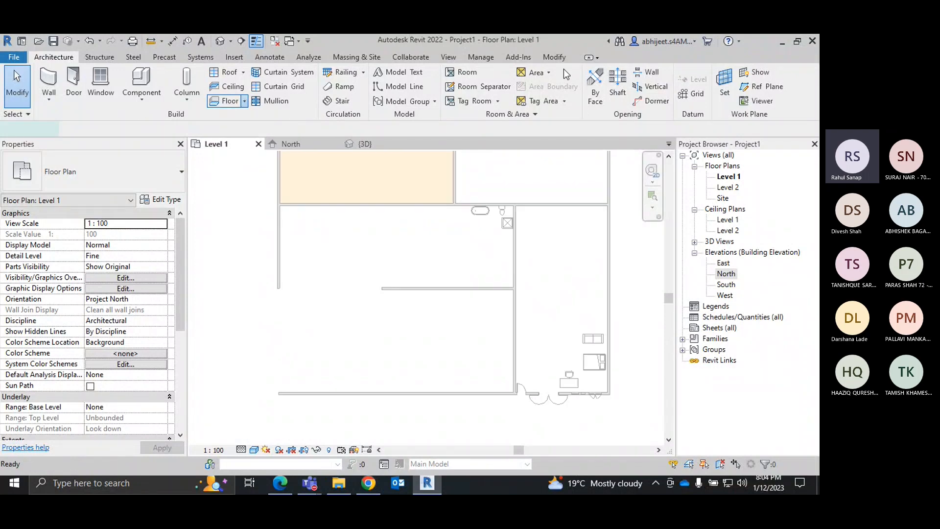
pyautogui.scroll(3, 302, 218)
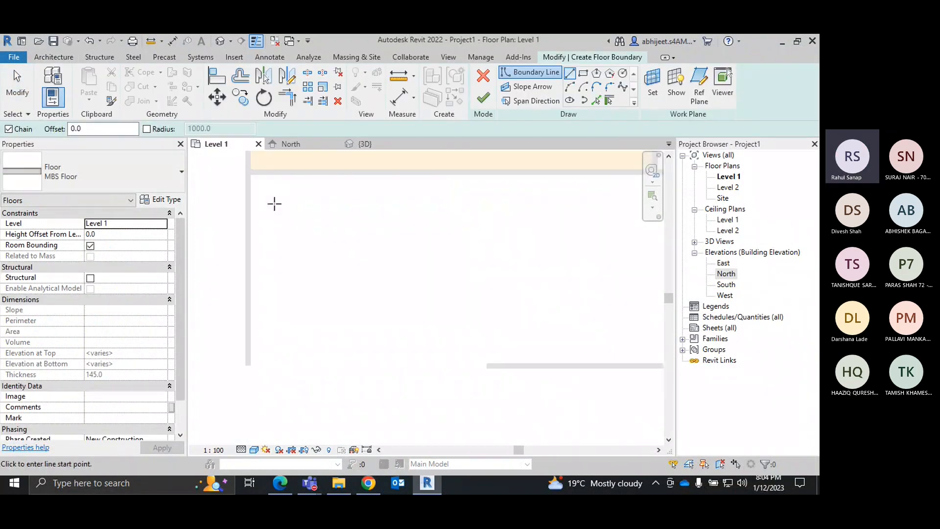
pyautogui.click(250, 174)
pyautogui.click(251, 366)
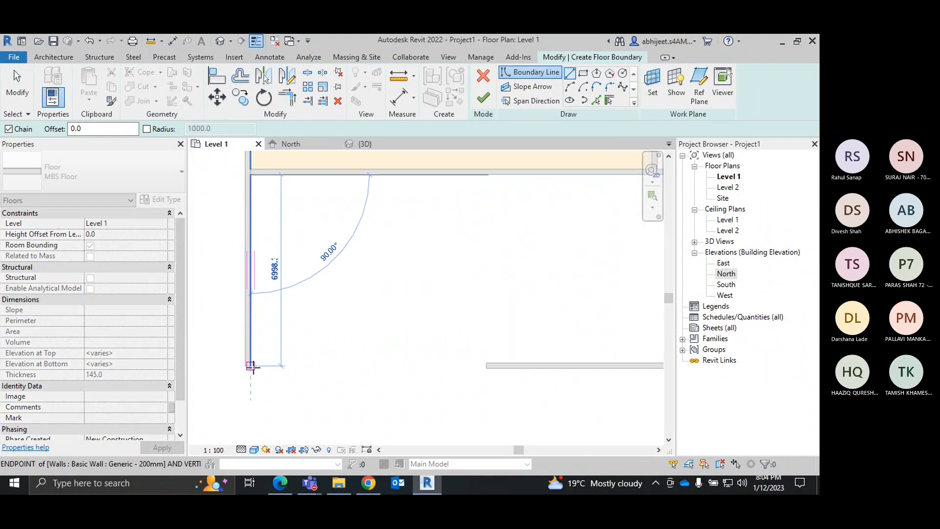
# Step: Continue the floor boundary across the open south side to the partition's west end and up to its north-face corner
pyautogui.moveTo(253, 367); pyautogui.dragTo(245, 260, button='middle')
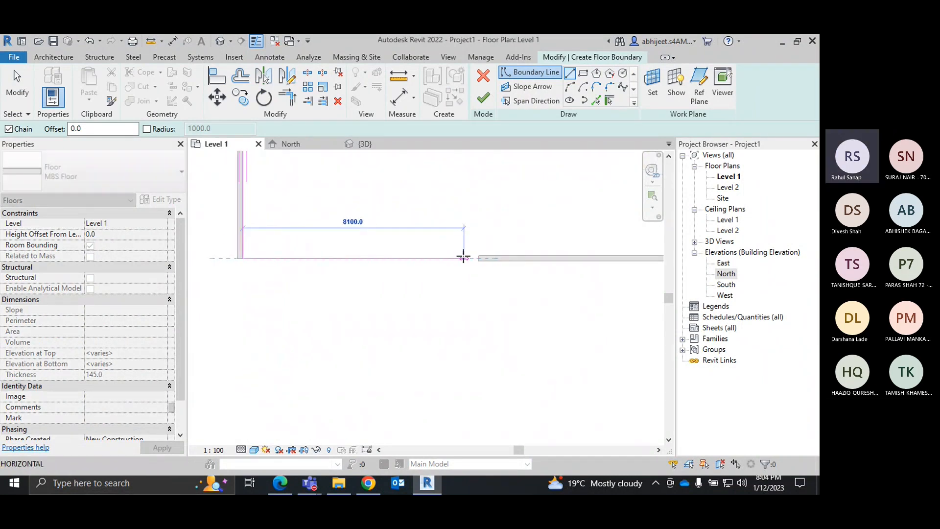
pyautogui.scroll(4, 476, 255)
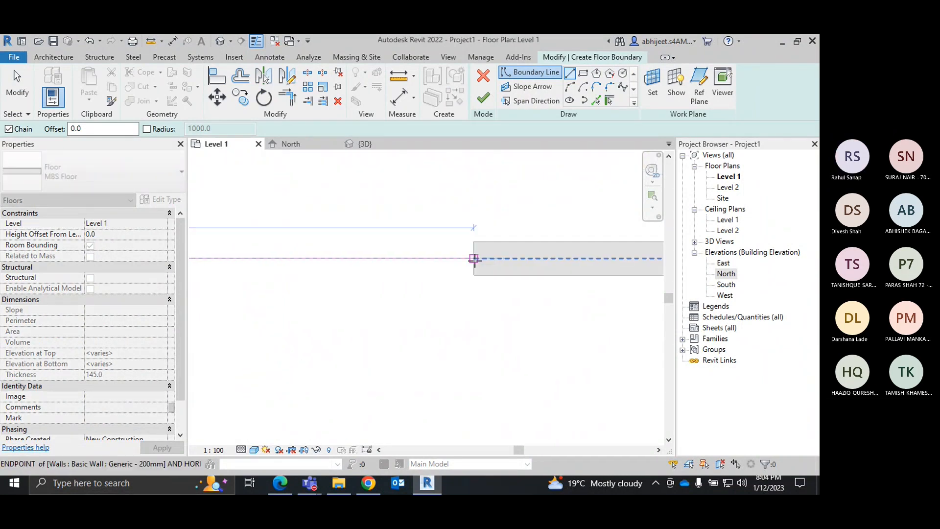
pyautogui.click(475, 244)
pyautogui.moveTo(547, 242); pyautogui.dragTo(319, 283, button='middle')
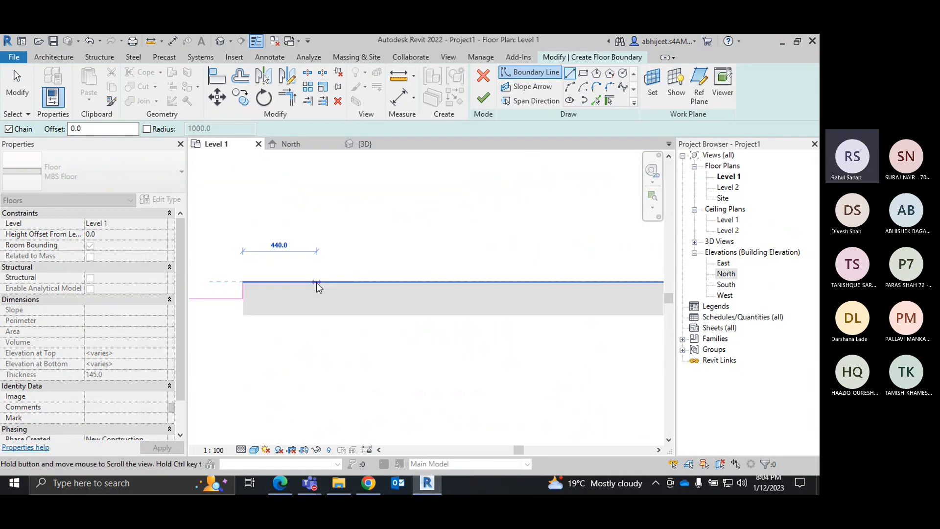
# Step: Sketch the boundary along the partition's north face, up the room's east wall and back along the north wall to the starting corner
pyautogui.scroll(-3, 326, 282)
pyautogui.moveTo(520, 283); pyautogui.dragTo(328, 282)
pyautogui.scroll(-3, 350, 277)
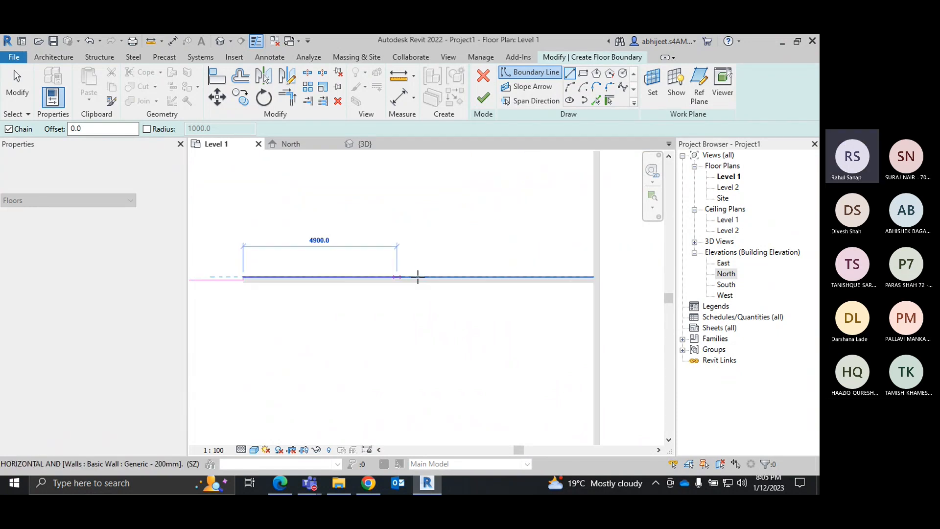
pyautogui.click(579, 276)
pyautogui.scroll(4, 563, 301)
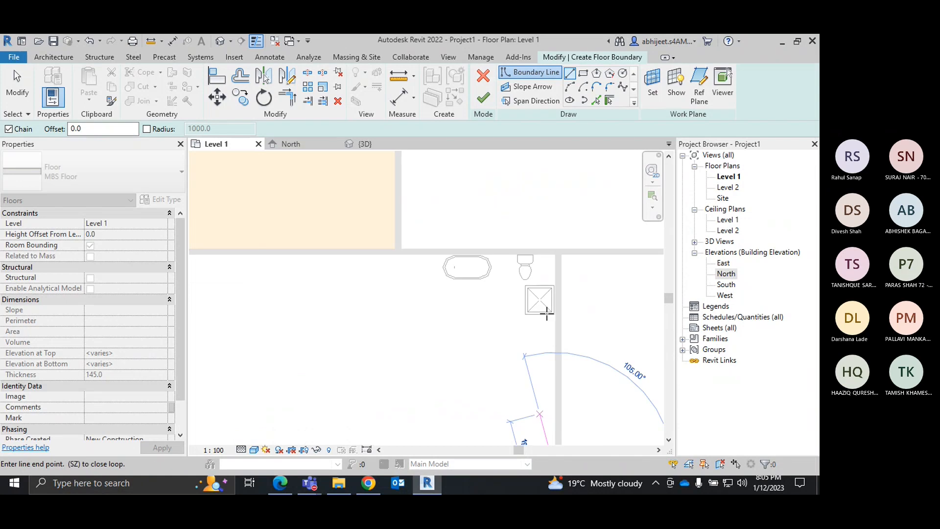
pyautogui.click(553, 255)
pyautogui.moveTo(316, 242); pyautogui.dragTo(124, 303, button='middle')
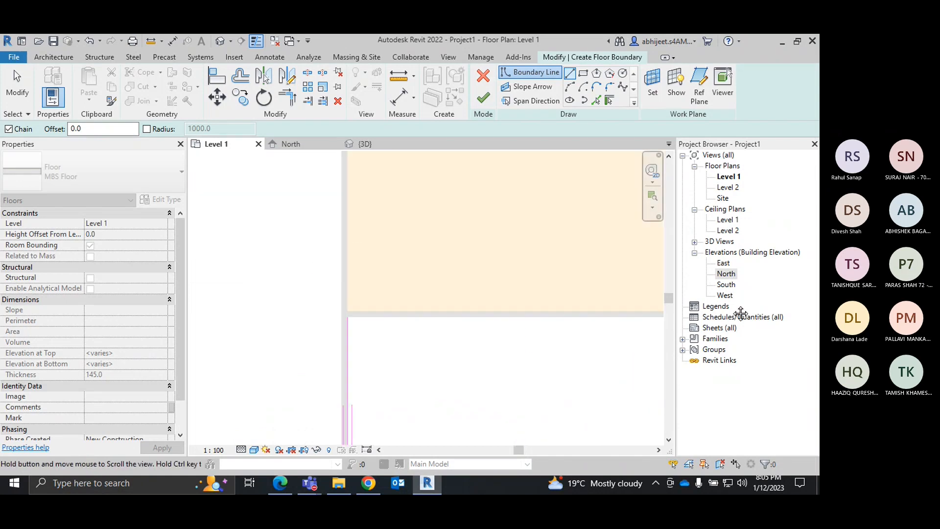
# Step: End the line sketching, finish the MBS Floor in the room north of the partition and clear its selection
pyautogui.press('Escape')
pyautogui.rightClick(263, 260)
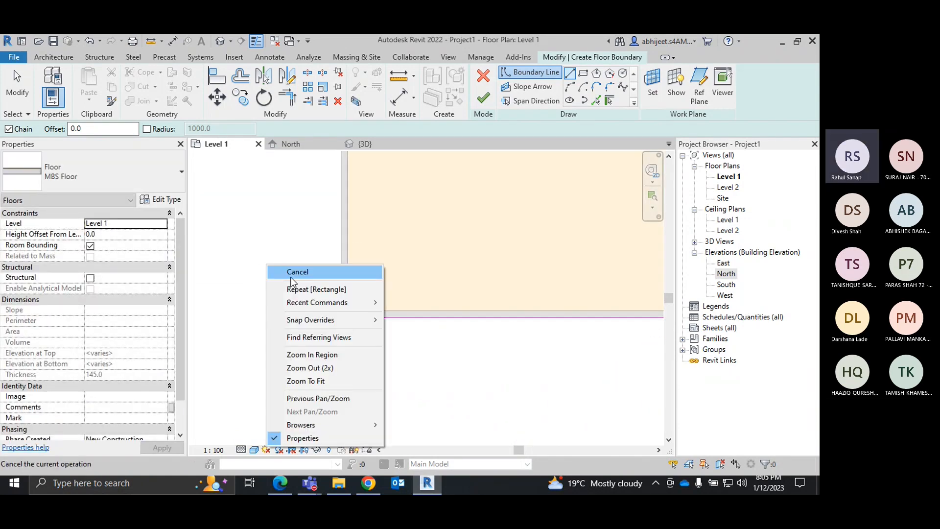
pyautogui.click(274, 259)
pyautogui.scroll(-2, 250, 239)
pyautogui.rightClick(252, 241)
pyautogui.click(273, 251)
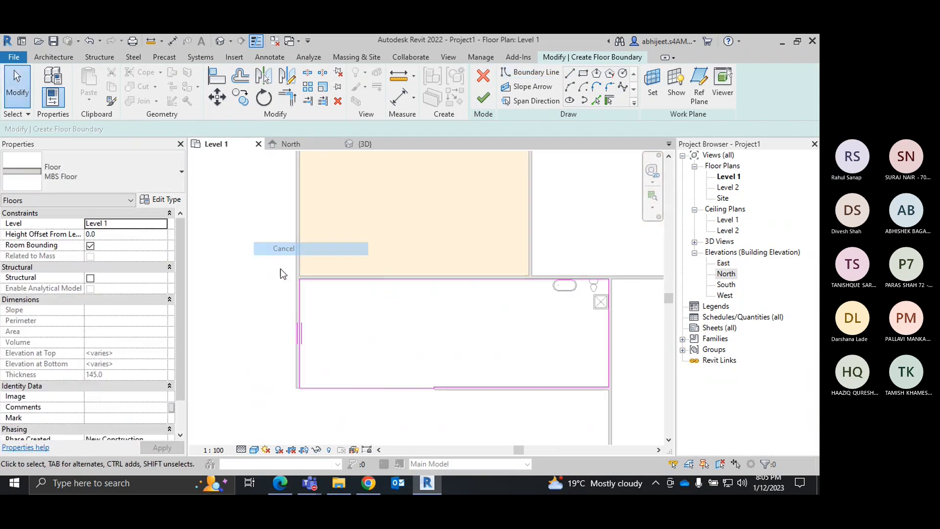
pyautogui.moveTo(412, 396); pyautogui.dragTo(403, 335, button='middle')
pyautogui.click(478, 98)
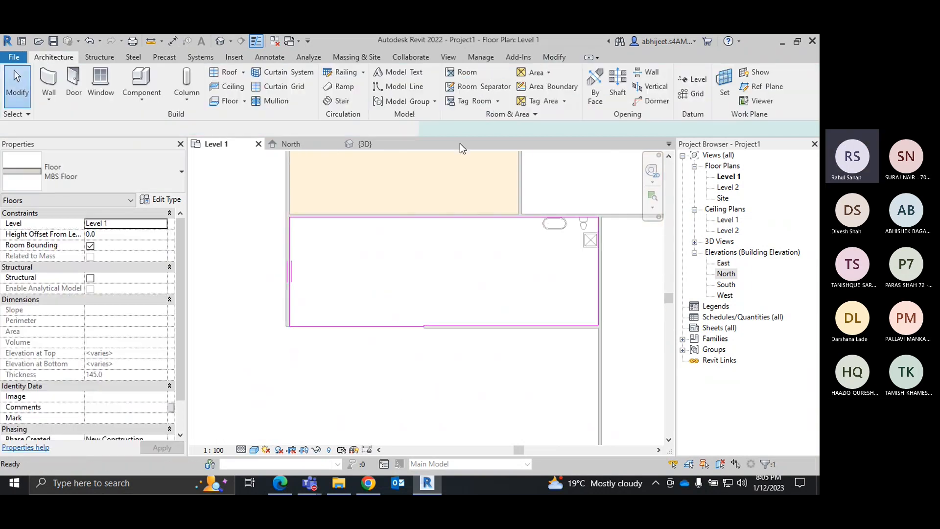
pyautogui.click(387, 377)
# Step: Open the 3D view and examine the new floor's edge between the west wall and the partition
pyautogui.scroll(-1, 365, 345)
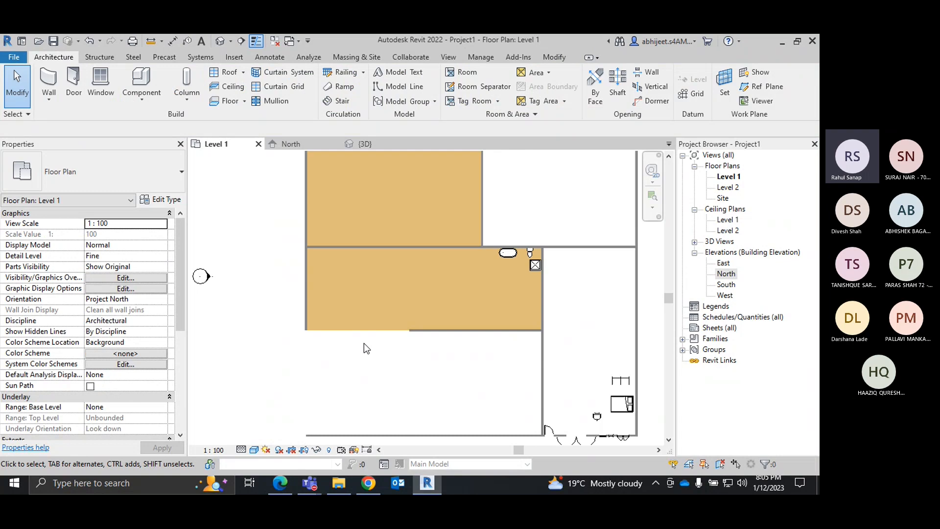
pyautogui.click(365, 144)
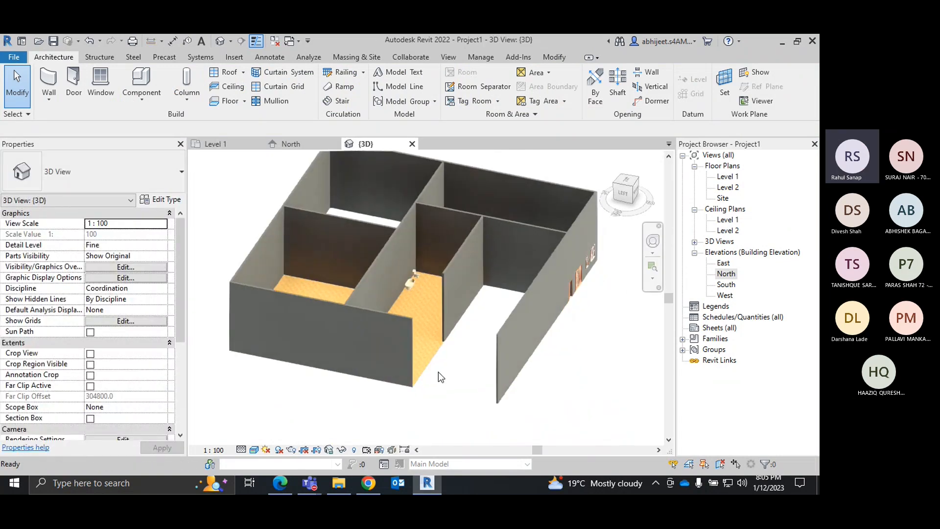
pyautogui.scroll(3, 439, 377)
pyautogui.keyDown('shift'); pyautogui.moveTo(441, 378); pyautogui.dragTo(489, 353, button='middle'); pyautogui.keyUp('shift')
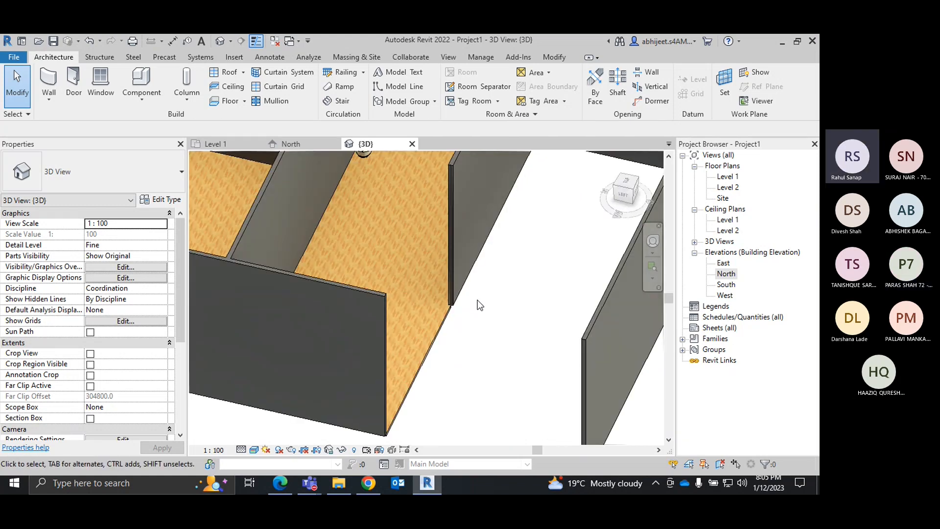
# Step: Return to the Level 1 plan and select the new MBS Floor to review its properties and editing options, then clear the selection
pyautogui.click(213, 143)
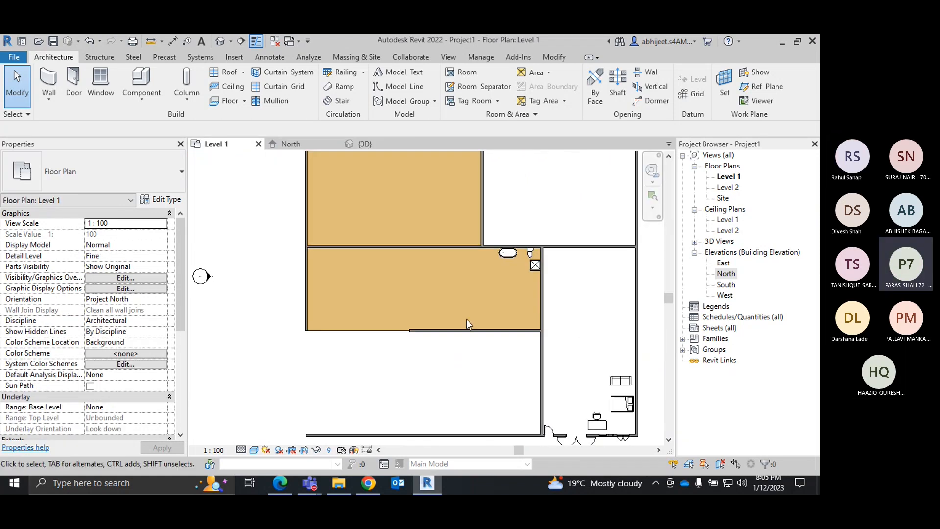
pyautogui.click(374, 332)
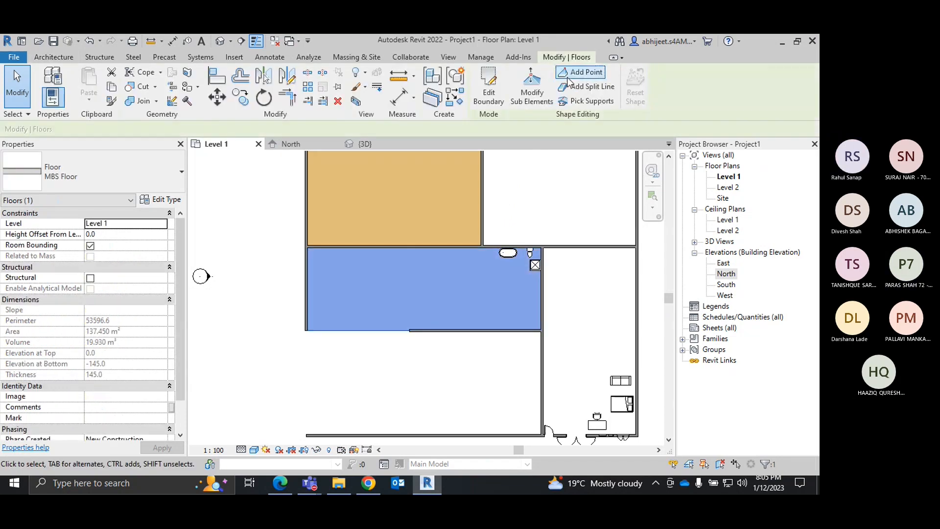
pyautogui.click(54, 58)
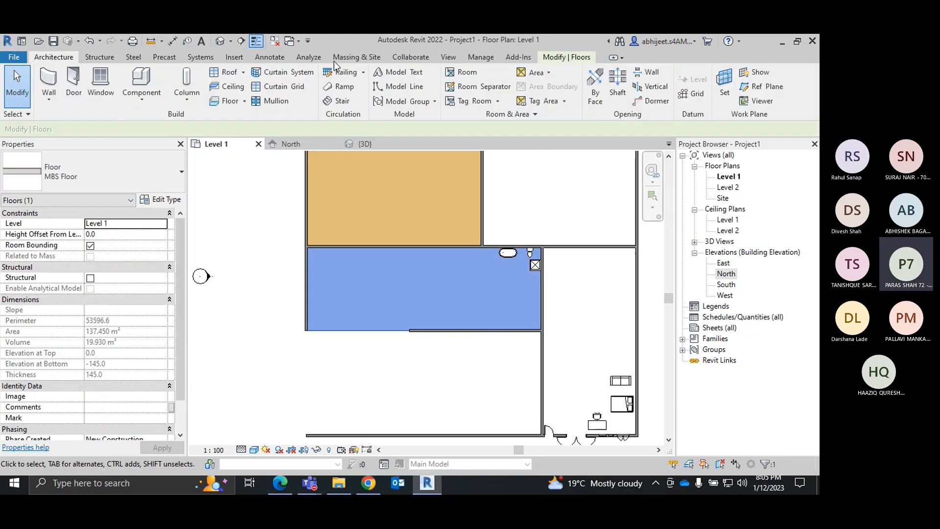
pyautogui.click(571, 58)
pyautogui.click(406, 171)
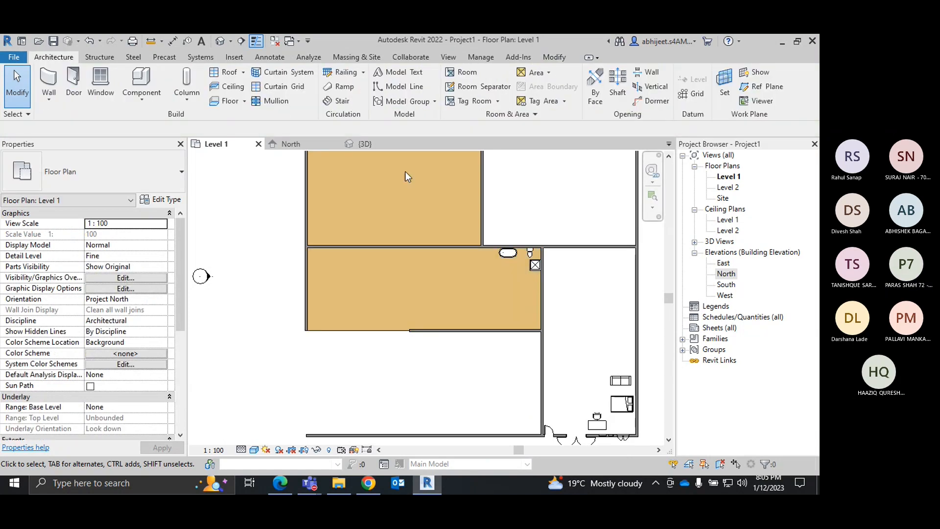
pyautogui.click(244, 101)
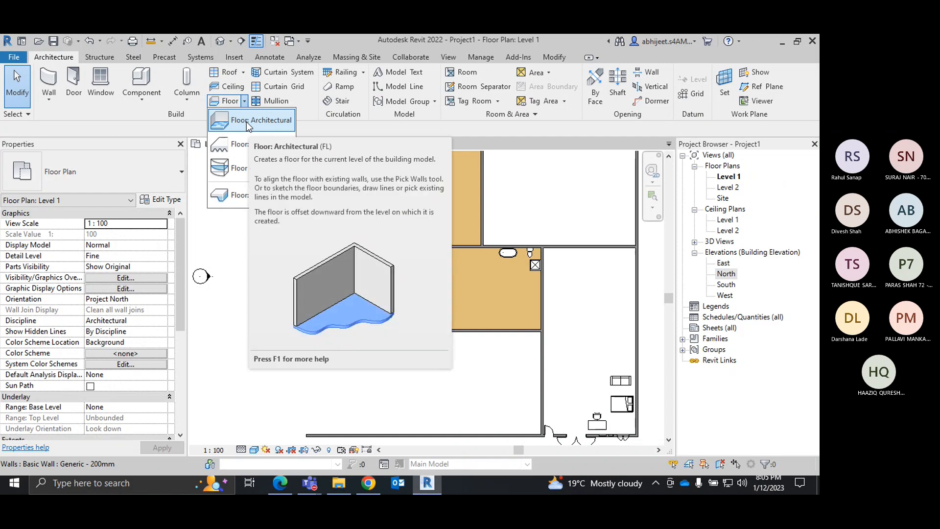
pyautogui.click(279, 318)
pyautogui.click(309, 331)
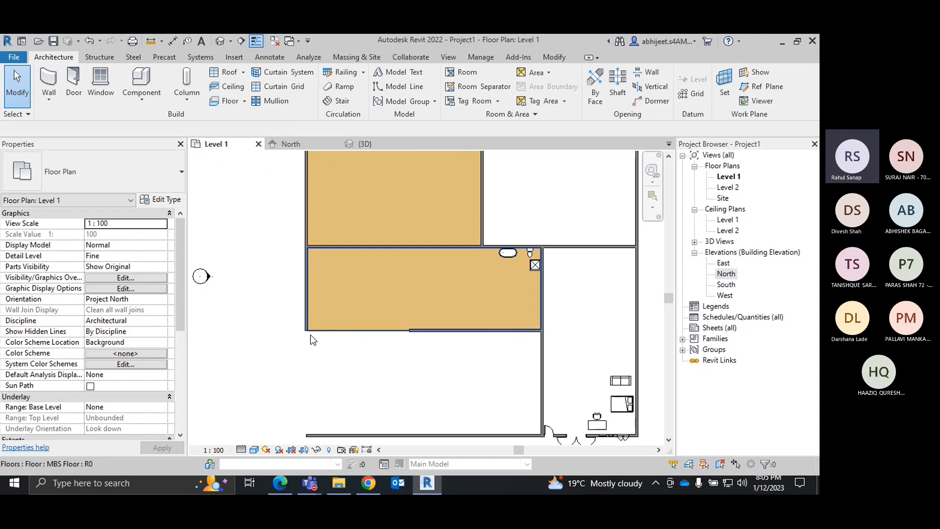
pyautogui.moveTo(310, 334); pyautogui.dragTo(334, 293, button='middle')
pyautogui.click(333, 296)
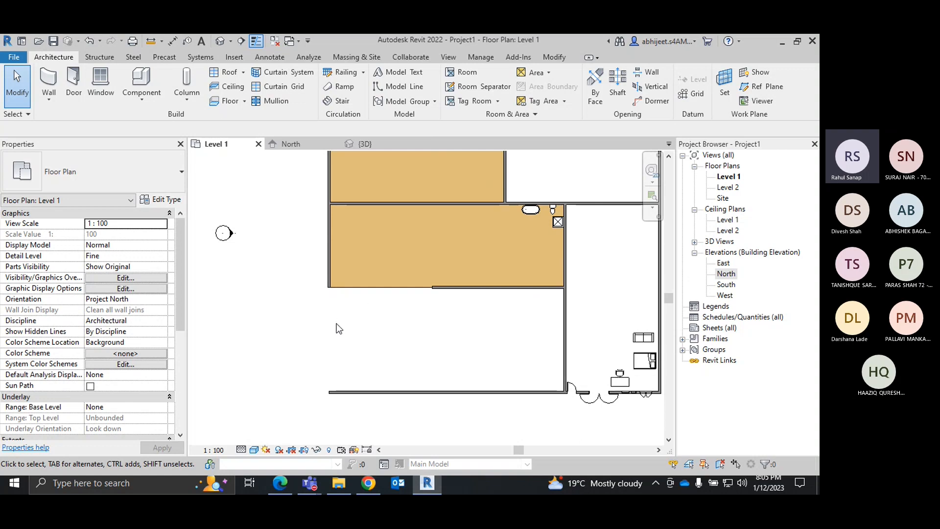
# Step: Stretch the west exterior wall's south end down to meet the south exterior wall's corner
pyautogui.click(331, 286)
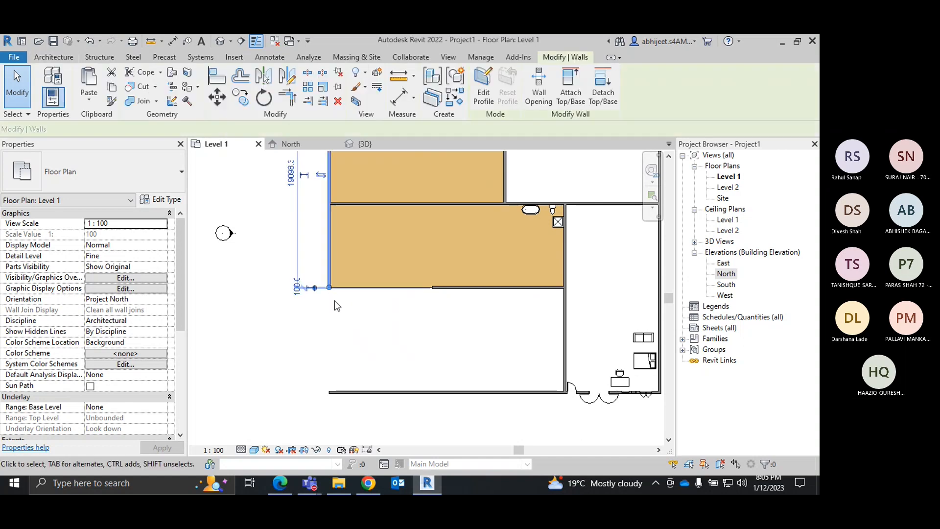
pyautogui.moveTo(329, 287); pyautogui.dragTo(330, 393)
pyautogui.click(383, 358)
pyautogui.scroll(4, 445, 281)
# Step: Delete the MBS Floor in the room directly north of the short partition
pyautogui.scroll(-5, 366, 301)
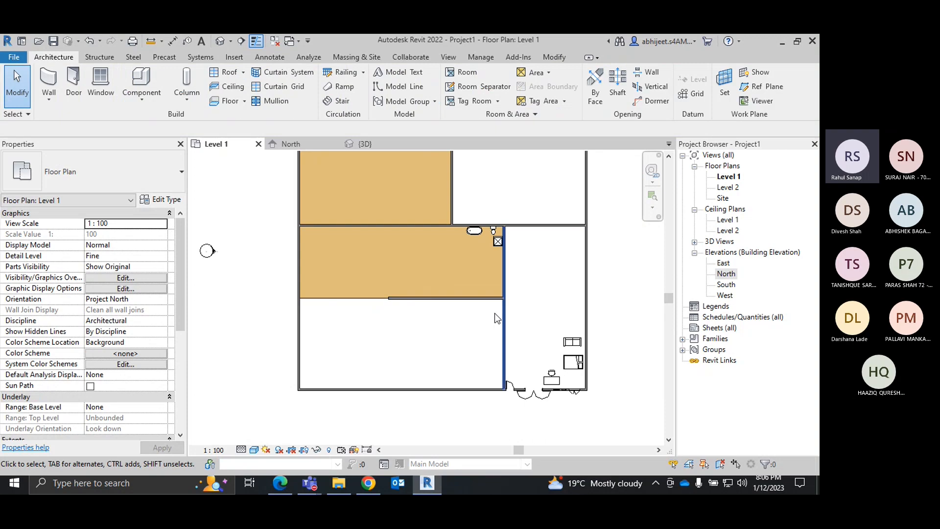
pyautogui.click(350, 297)
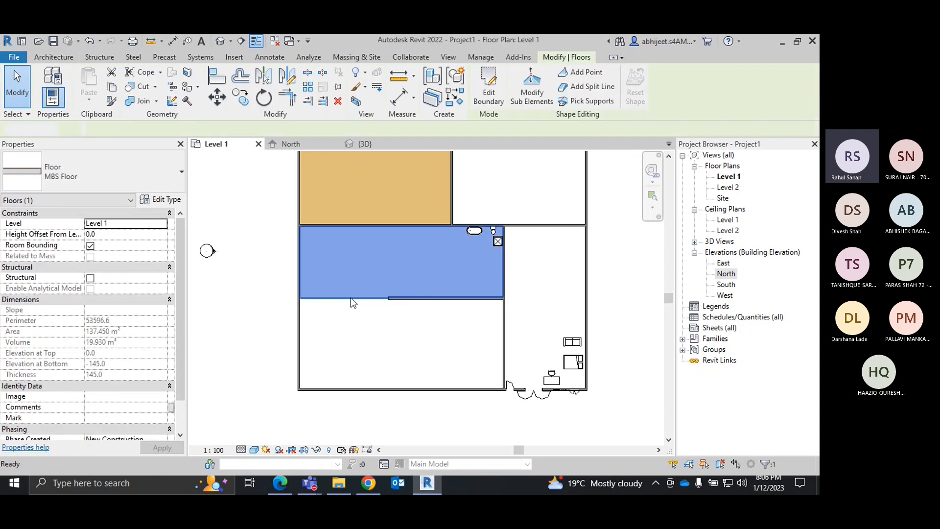
pyautogui.press('Escape')
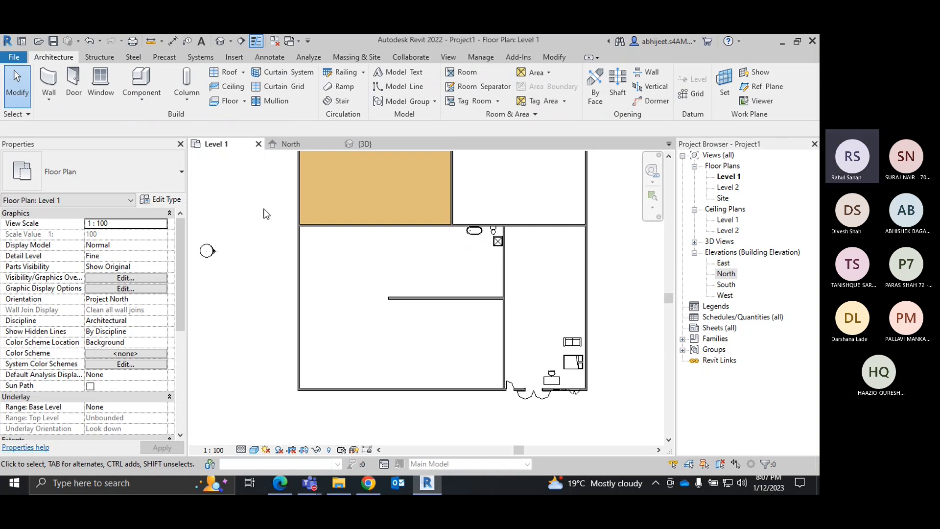
# Step: Start an architectural MBS Floor on Level 1 and sketch a rectangular boundary between the southwest space's inner northwest and southeast corners
pyautogui.click(244, 101)
pyautogui.click(259, 119)
pyautogui.click(583, 74)
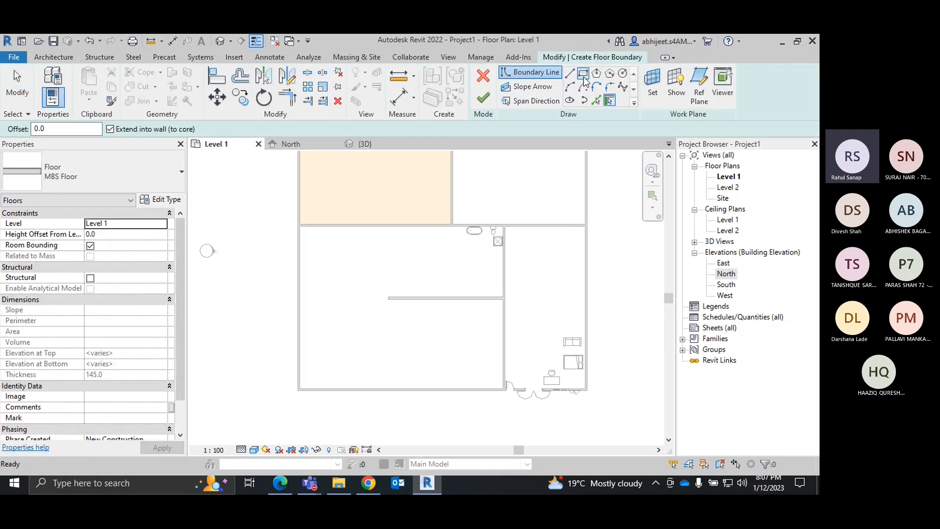
pyautogui.scroll(4, 294, 230)
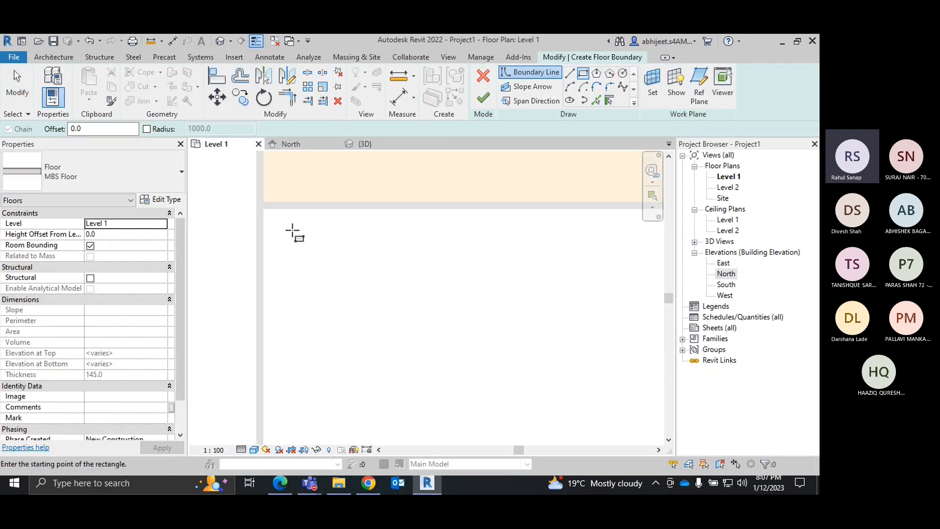
pyautogui.click(259, 206)
pyautogui.scroll(-3, 449, 311)
pyautogui.scroll(2, 403, 256)
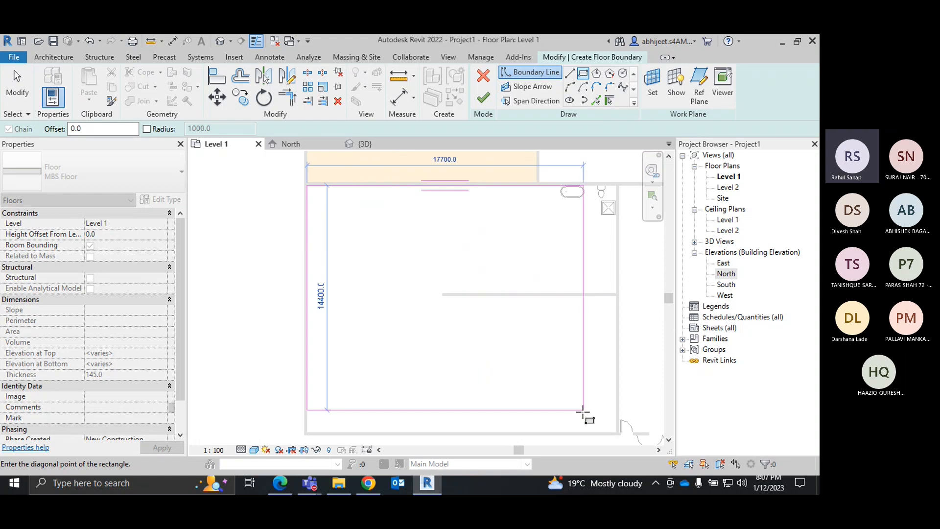
pyautogui.scroll(4, 583, 412)
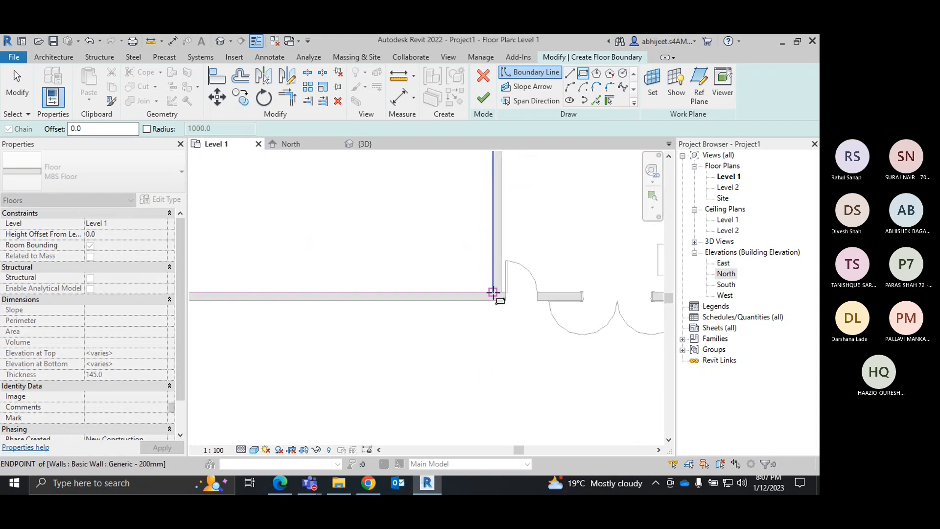
pyautogui.click(493, 292)
# Step: End the rectangle sketching, finish the MBS Floor across the southwest space and clear its selection
pyautogui.rightClick(394, 224)
pyautogui.click(415, 233)
pyautogui.rightClick(417, 234)
pyautogui.click(442, 243)
pyautogui.scroll(-3, 459, 273)
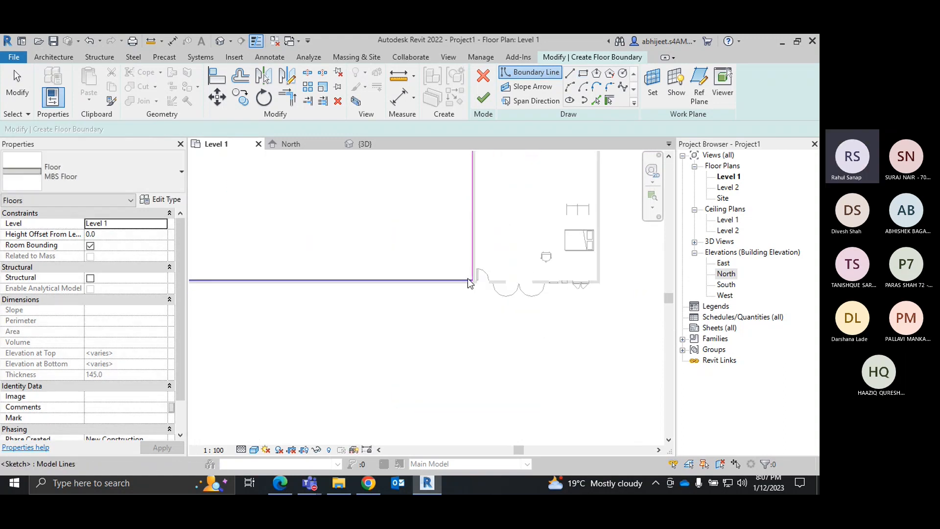
pyautogui.scroll(-3, 468, 278)
pyautogui.click(483, 98)
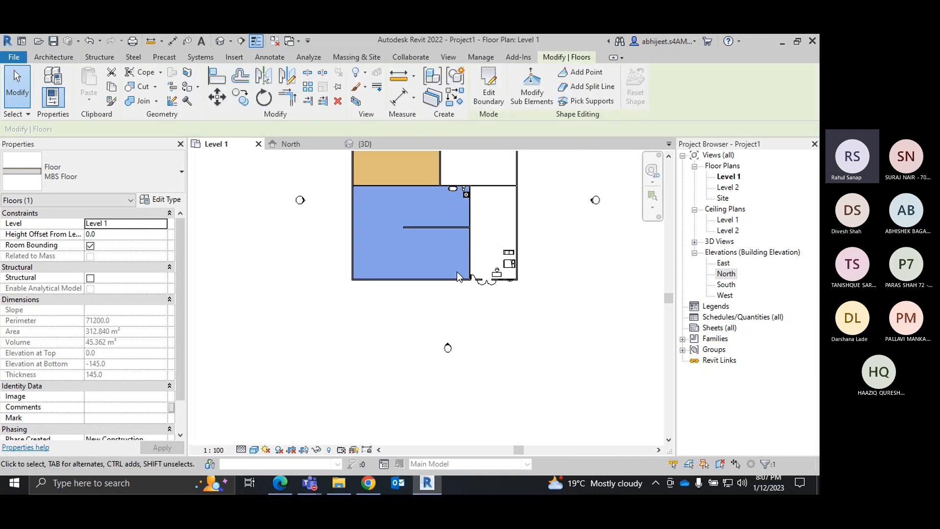
pyautogui.click(384, 349)
# Step: Open the 3D view and examine how the new floor runs on both sides of the short partition
pyautogui.moveTo(346, 380); pyautogui.dragTo(472, 354, button='middle')
pyautogui.click(374, 145)
pyautogui.scroll(-3, 415, 356)
pyautogui.scroll(4, 404, 363)
pyautogui.scroll(-4, 454, 292)
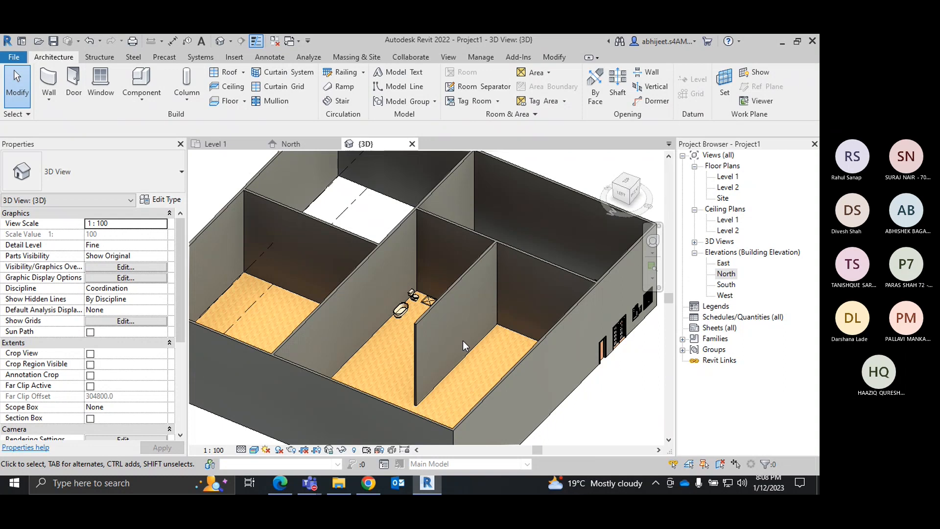
pyautogui.scroll(-3, 462, 340)
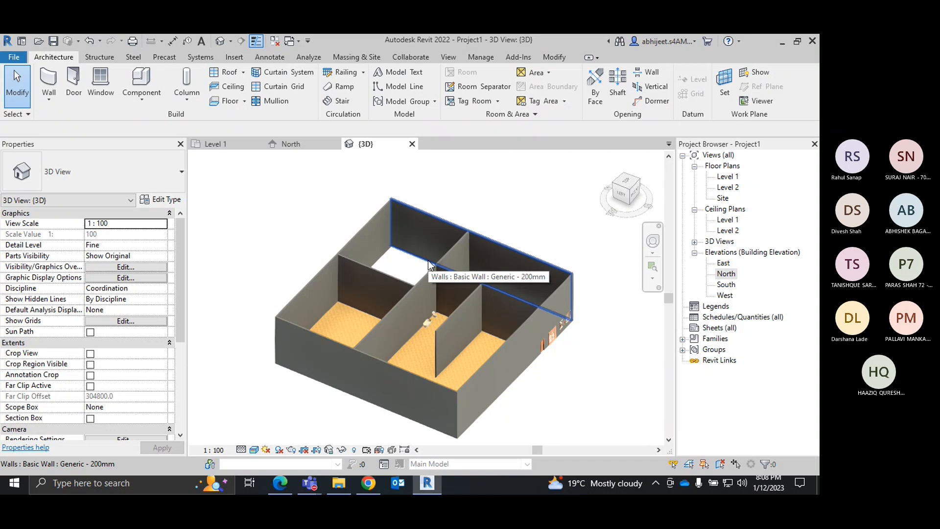
# Step: Return to the Level 1 plan and examine the floor coverage across the whole building and around the short partition
pyautogui.click(228, 145)
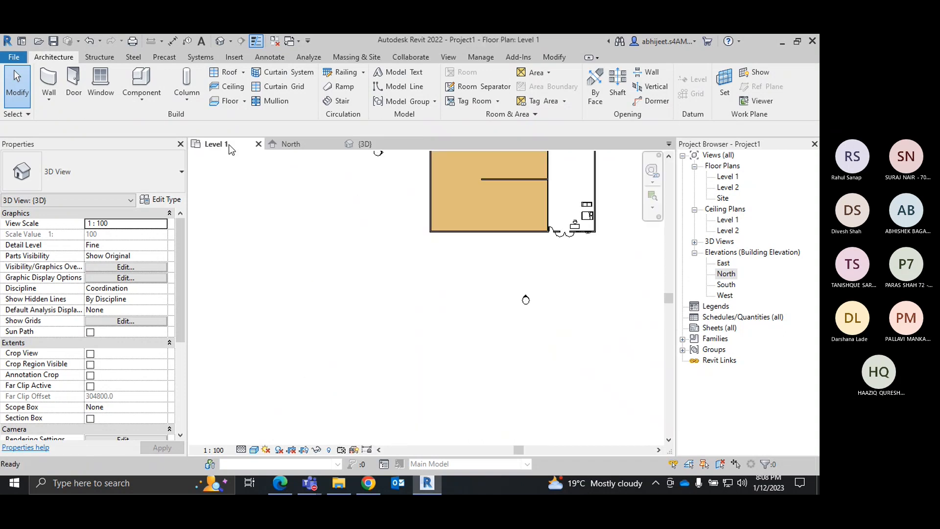
pyautogui.scroll(-2, 413, 353)
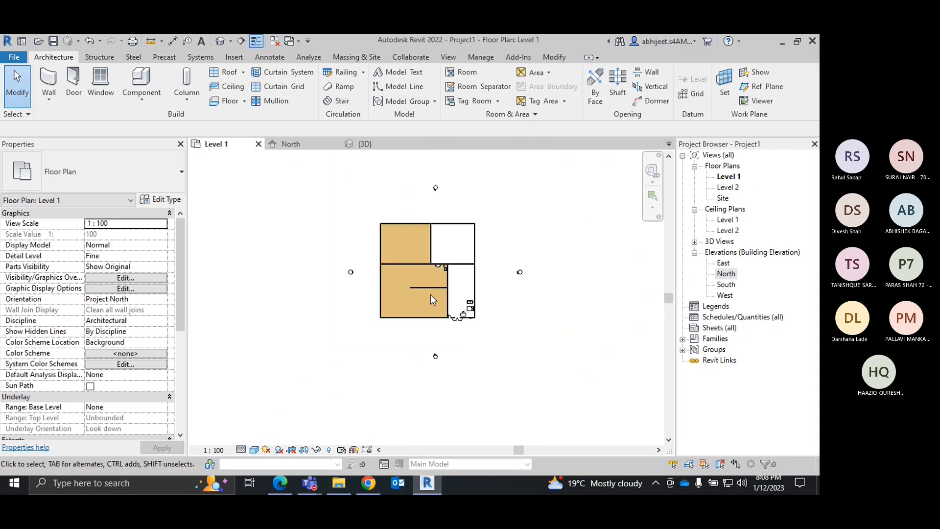
pyautogui.scroll(3, 430, 296)
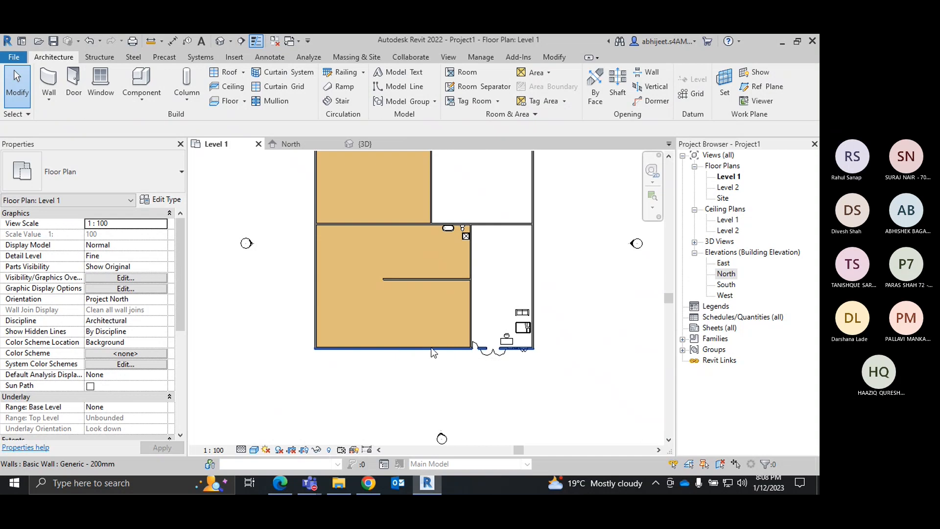
pyautogui.moveTo(471, 295); pyautogui.dragTo(439, 371, button='middle')
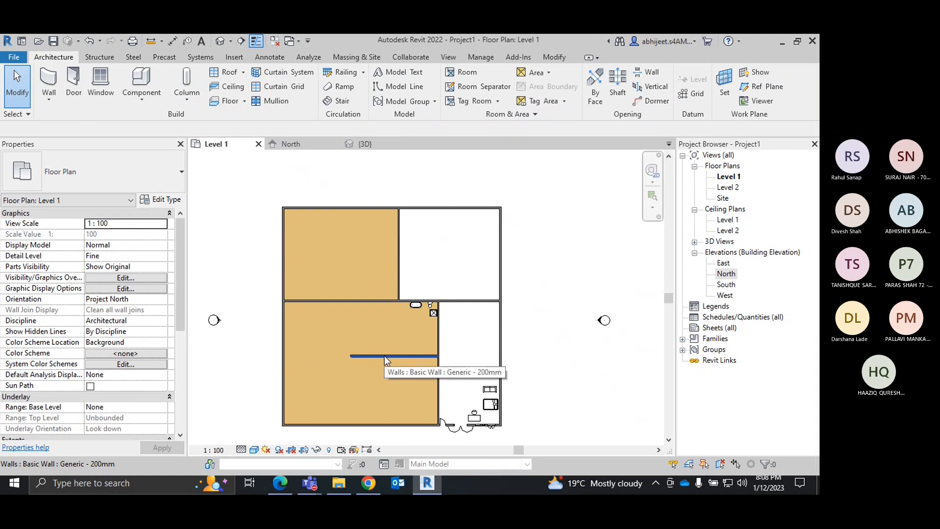
pyautogui.scroll(3, 383, 356)
pyautogui.moveTo(384, 358); pyautogui.dragTo(404, 339, button='middle')
pyautogui.scroll(-3, 406, 311)
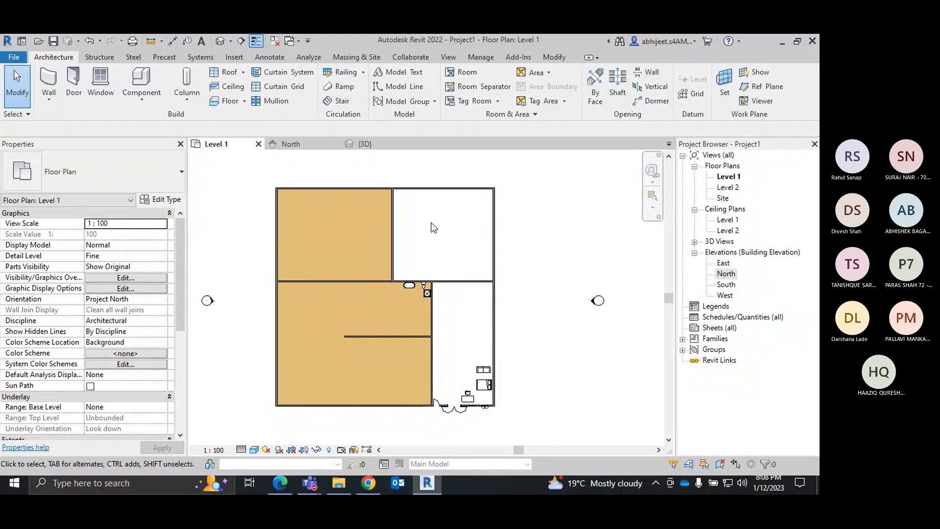
pyautogui.scroll(2, 458, 224)
pyautogui.moveTo(457, 225); pyautogui.dragTo(439, 240, button='middle')
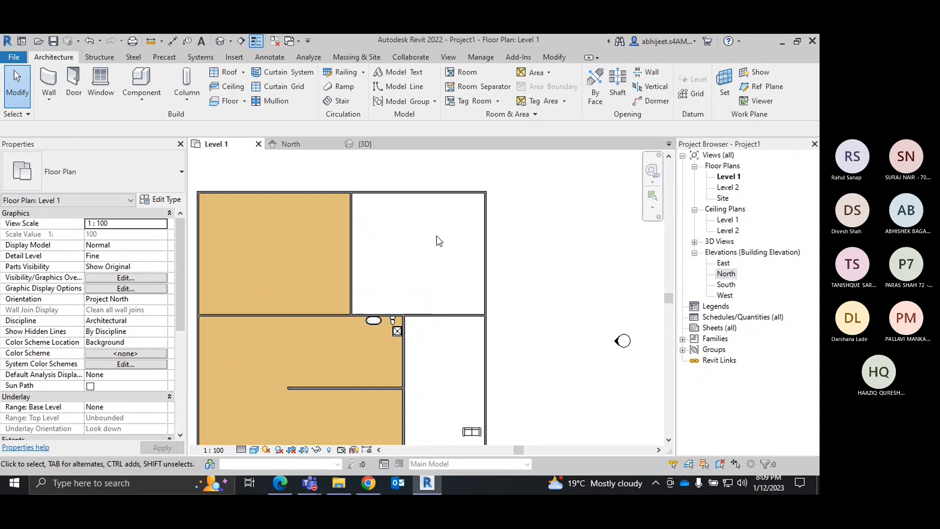
pyautogui.scroll(1, 437, 237)
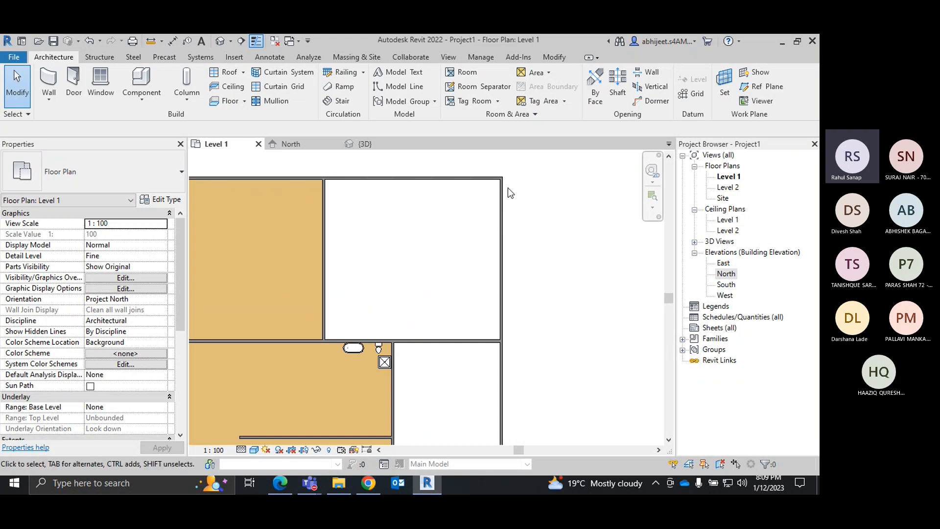
pyautogui.click(243, 101)
pyautogui.click(247, 119)
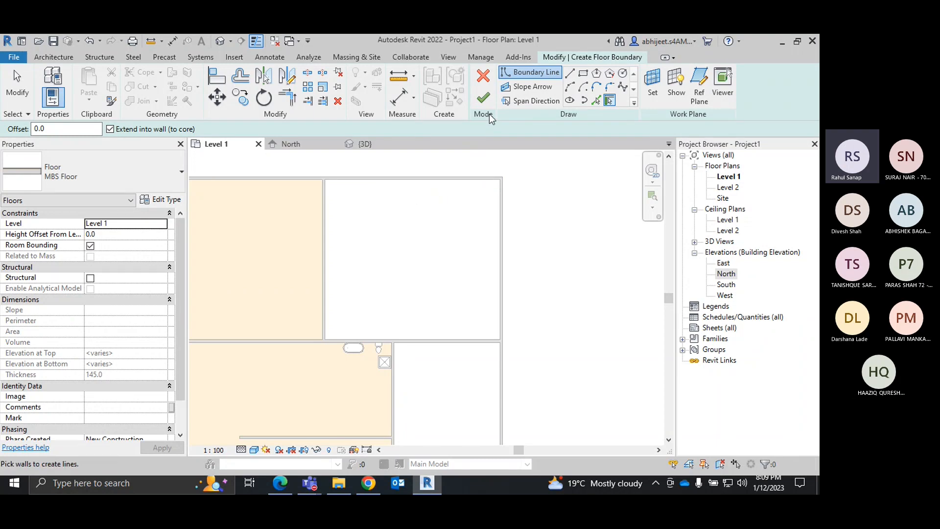
pyautogui.click(482, 81)
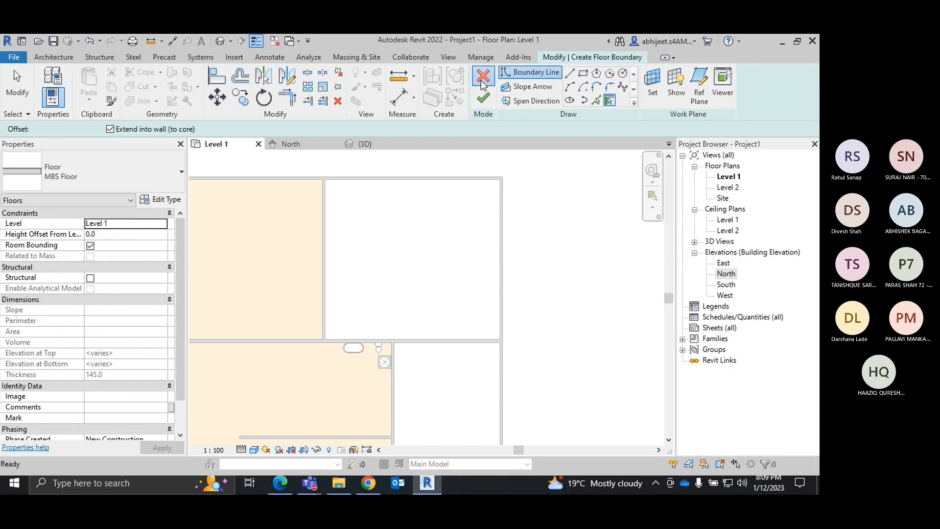
pyautogui.rightClick(483, 179)
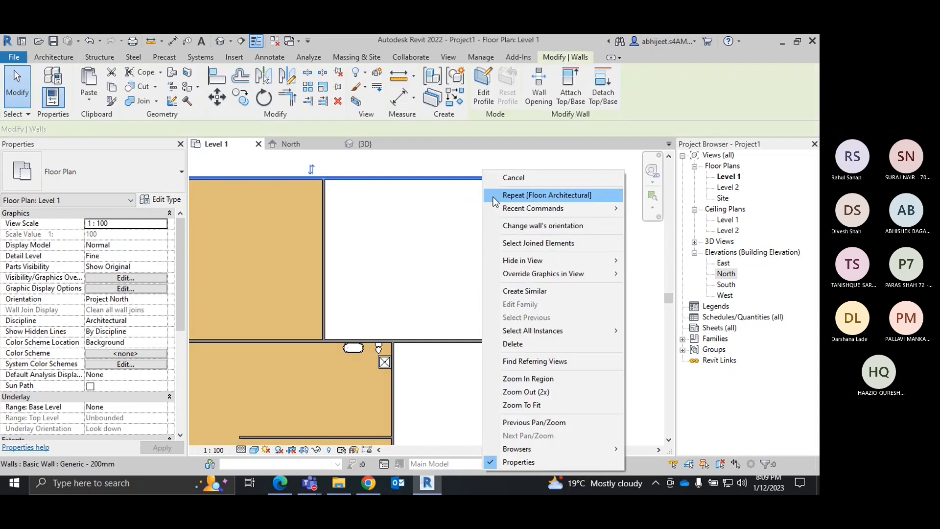
pyautogui.click(517, 179)
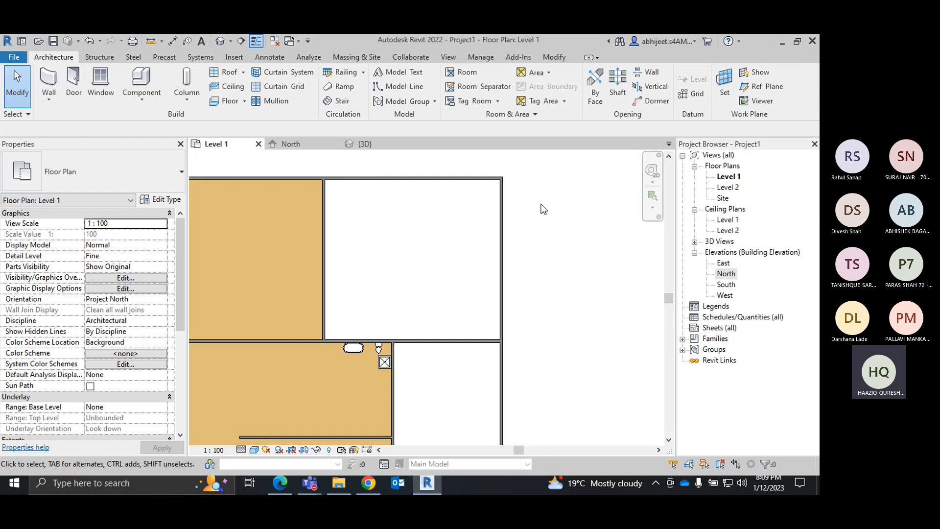
# Step: Delete the existing MBS Floors in the 3D view and return to the Level 1 plan
pyautogui.scroll(-2, 543, 209)
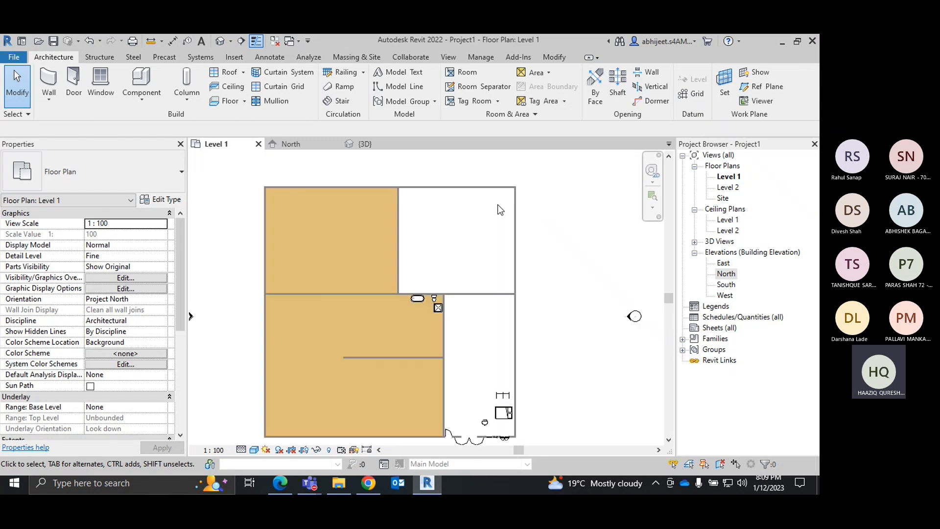
pyautogui.click(368, 144)
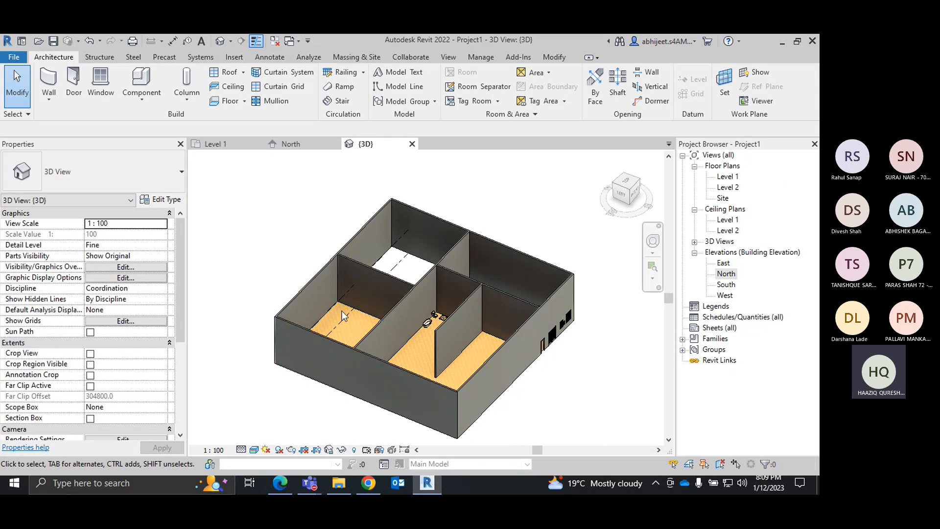
pyautogui.click(341, 312)
pyautogui.press('Delete')
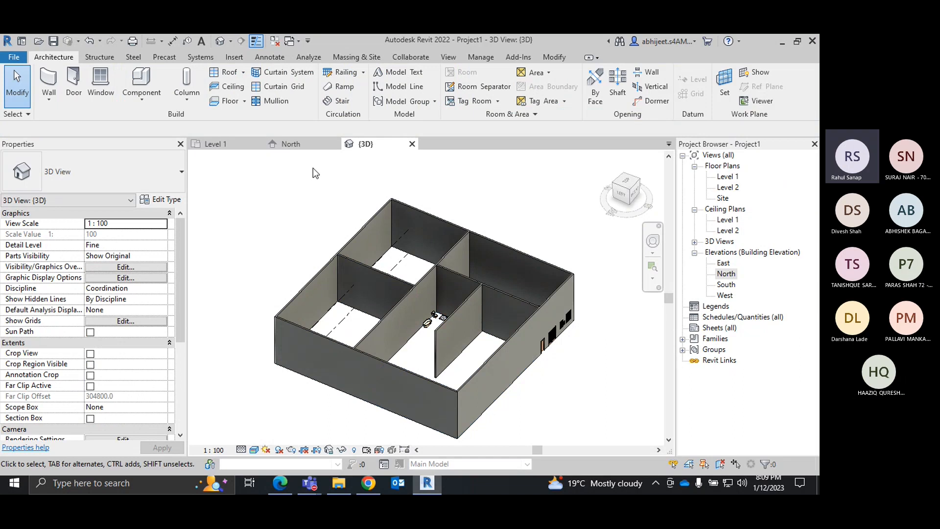
pyautogui.click(215, 143)
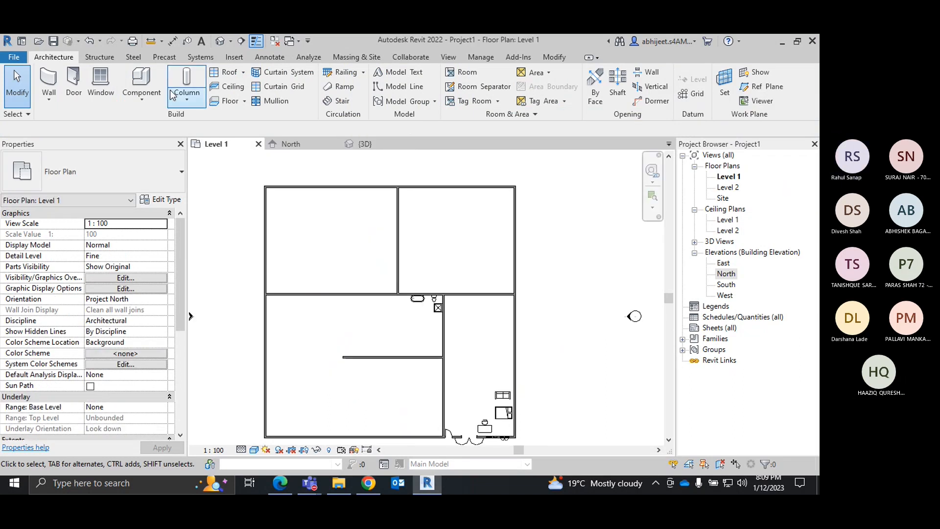
pyautogui.click(244, 102)
pyautogui.click(250, 116)
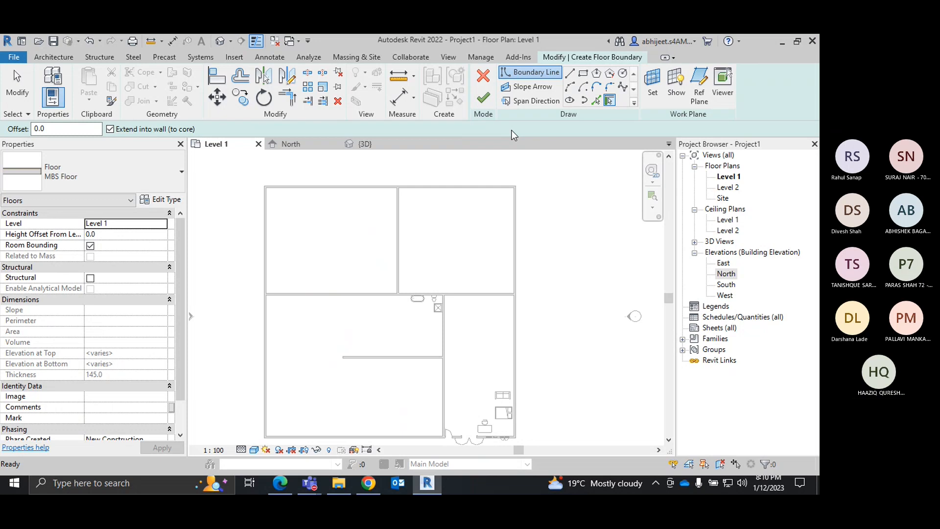
pyautogui.press('Escape')
pyautogui.rightClick(555, 162)
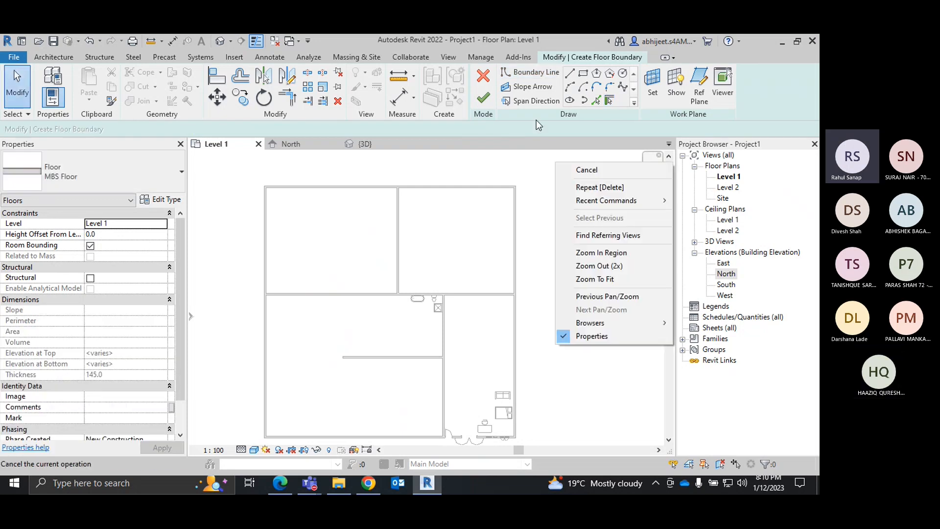
pyautogui.click(485, 76)
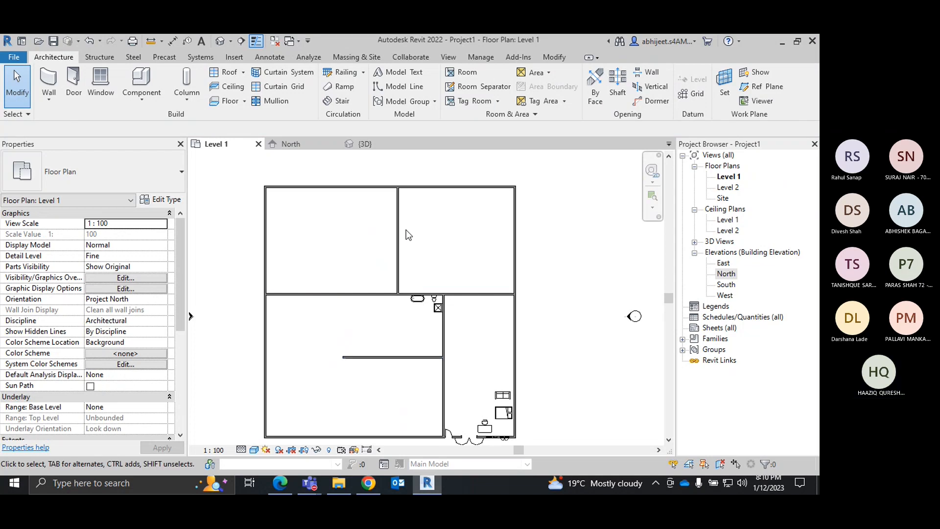
# Step: Shorten the west exterior wall by pulling its south end up level with the short interior partition
pyautogui.click(267, 370)
pyautogui.moveTo(279, 383); pyautogui.dragTo(351, 374, button='middle')
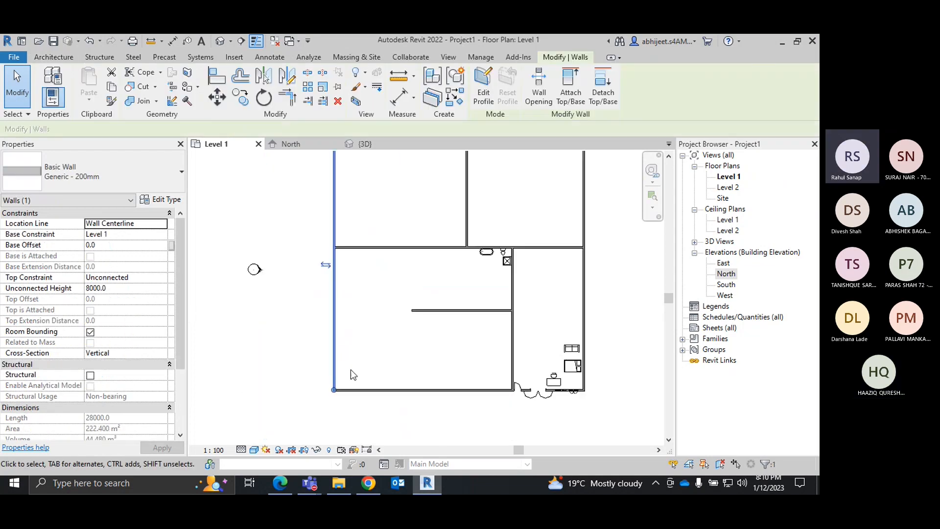
pyautogui.moveTo(334, 390); pyautogui.dragTo(334, 309)
pyautogui.moveTo(388, 333); pyautogui.dragTo(347, 366, button='middle')
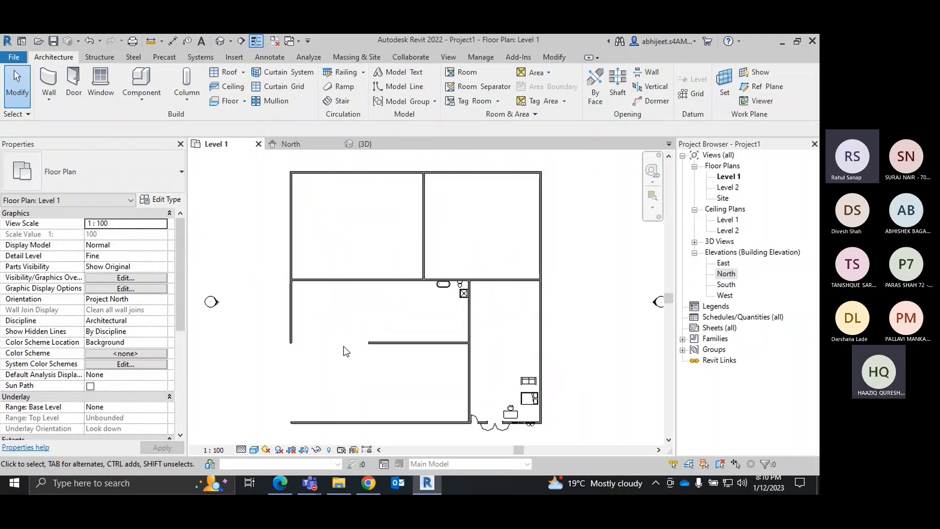
pyautogui.scroll(-1, 351, 356)
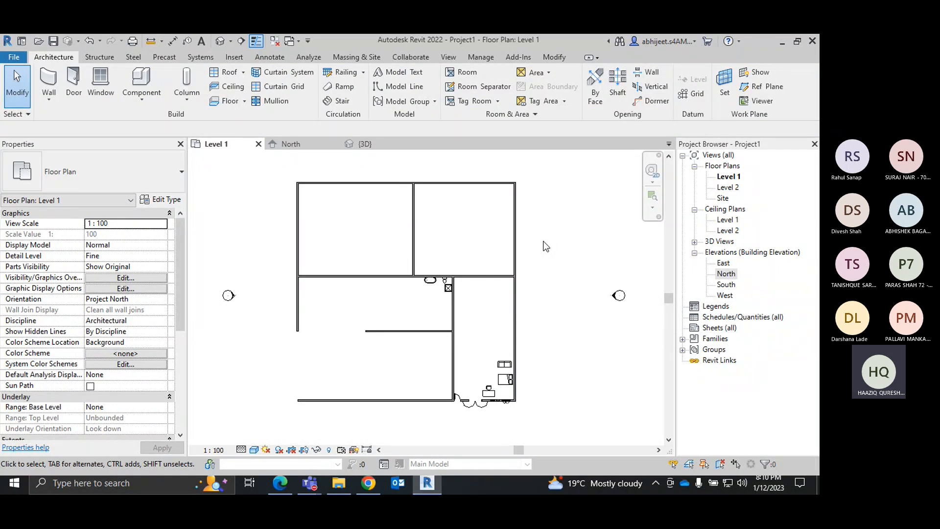
# Step: Start an architectural MBS Floor and pick the north, east, south and west exterior walls as boundary lines
pyautogui.click(244, 100)
pyautogui.click(247, 115)
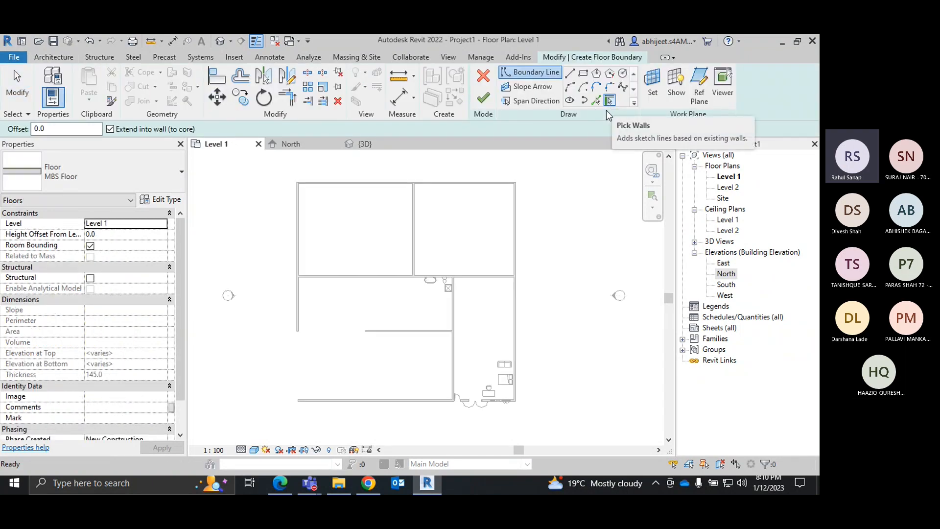
pyautogui.click(433, 183)
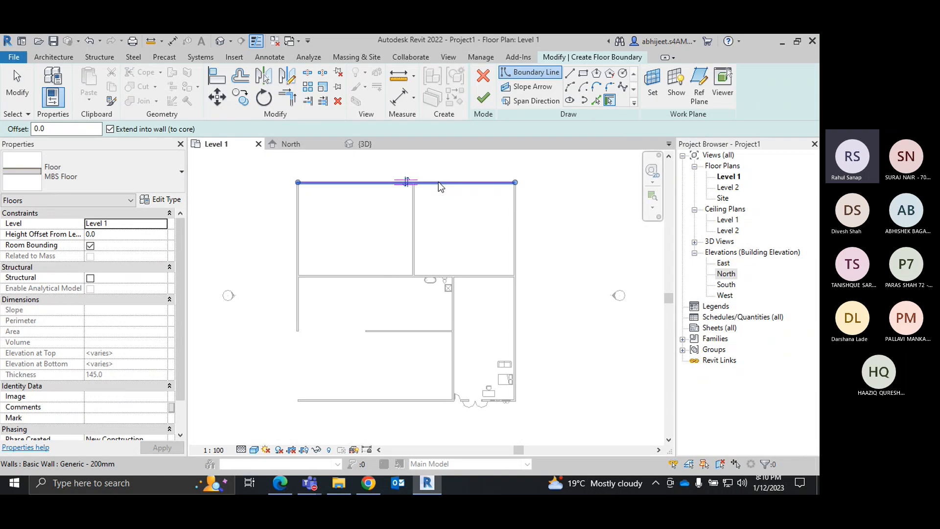
pyautogui.click(517, 342)
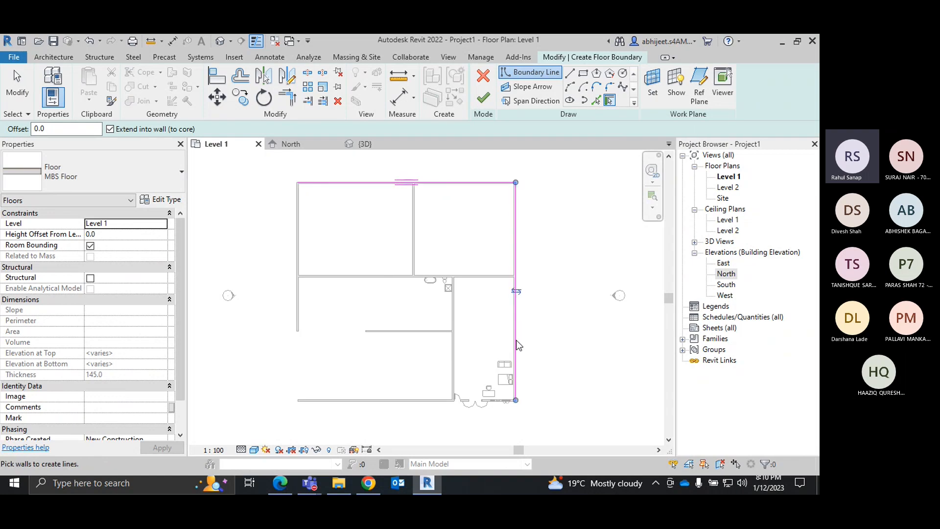
pyautogui.click(427, 400)
pyautogui.click(296, 255)
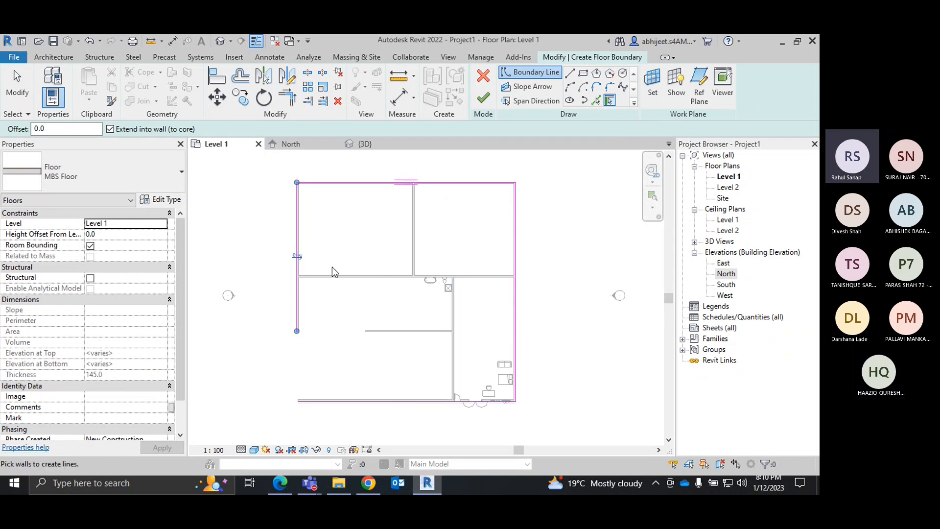
# Step: Pick the horizontal middle wall, the northern dividing wall, the short partition and the southern dividing wall as further boundary lines
pyautogui.click(339, 274)
pyautogui.click(414, 241)
pyautogui.click(426, 331)
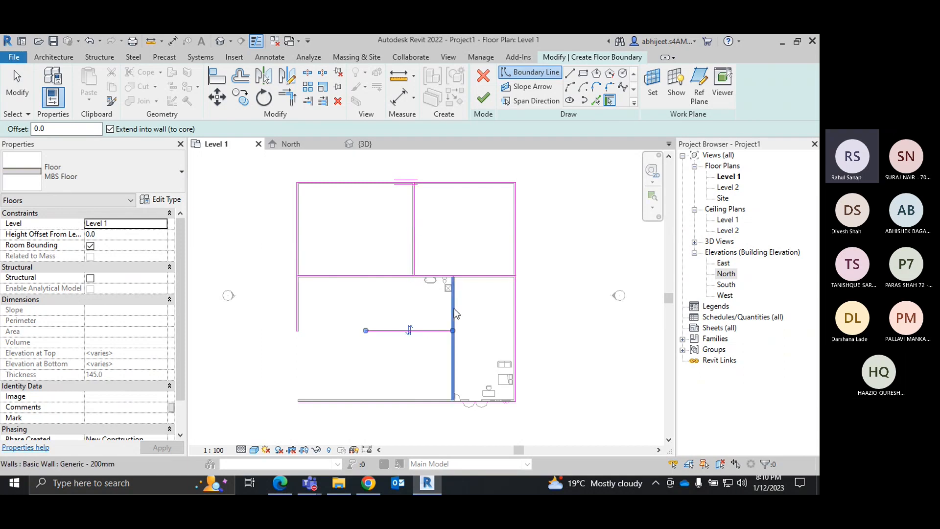
pyautogui.click(454, 338)
pyautogui.rightClick(585, 225)
# Step: Align the north floor boundary line with the inner face of the north exterior wall
pyautogui.scroll(5, 481, 260)
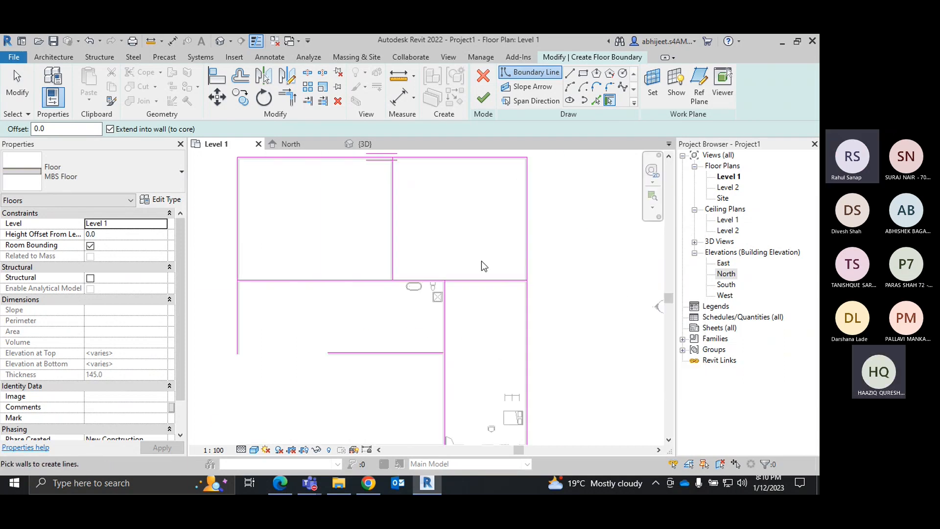
pyautogui.scroll(-2, 479, 269)
pyautogui.moveTo(406, 191); pyautogui.dragTo(410, 261, button='middle')
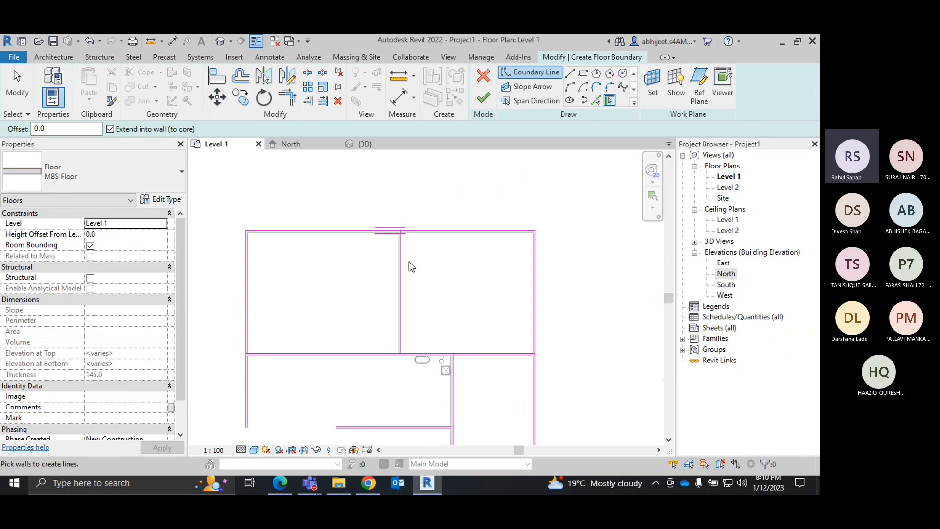
pyautogui.scroll(3, 367, 235)
pyautogui.moveTo(471, 275); pyautogui.dragTo(473, 274, button='middle')
pyautogui.scroll(3, 423, 257)
pyautogui.moveTo(423, 257); pyautogui.dragTo(526, 308, button='middle')
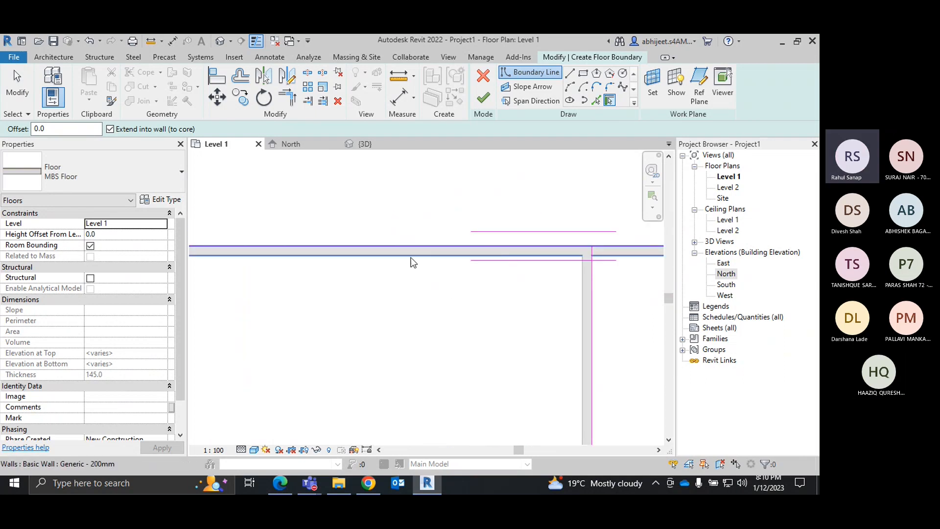
pyautogui.click(410, 259)
pyautogui.scroll(3, 548, 245)
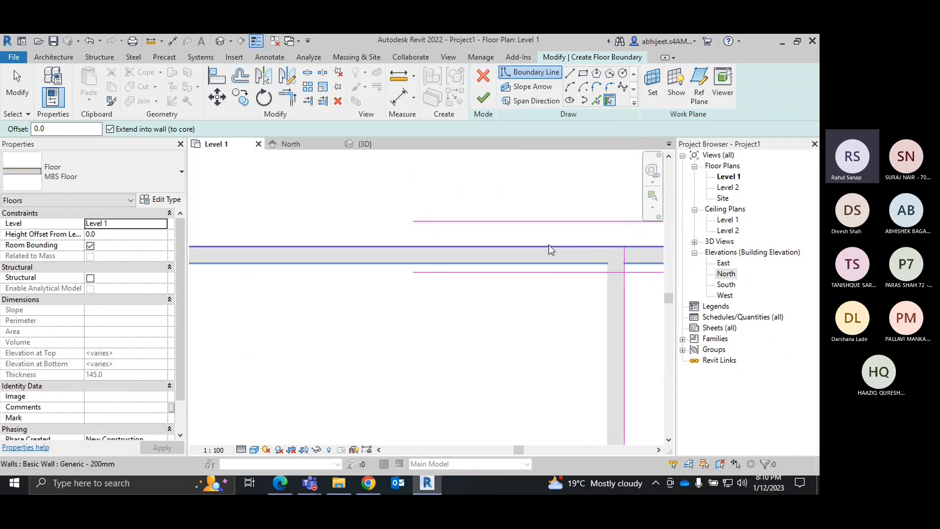
pyautogui.click(219, 83)
pyautogui.click(346, 266)
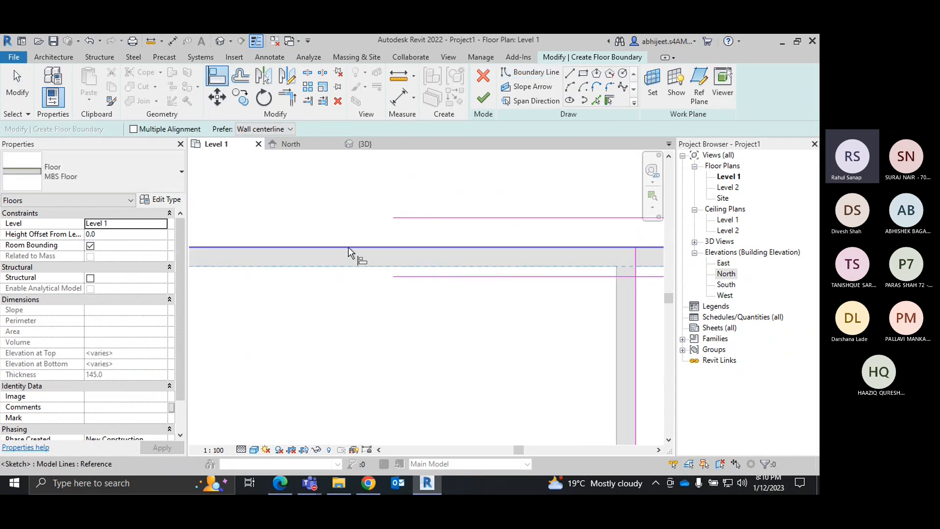
pyautogui.click(347, 246)
# Step: Align the east floor boundary line with the inner face of the east exterior wall
pyautogui.scroll(-2, 367, 266)
pyautogui.moveTo(570, 302); pyautogui.dragTo(352, 225, button='middle')
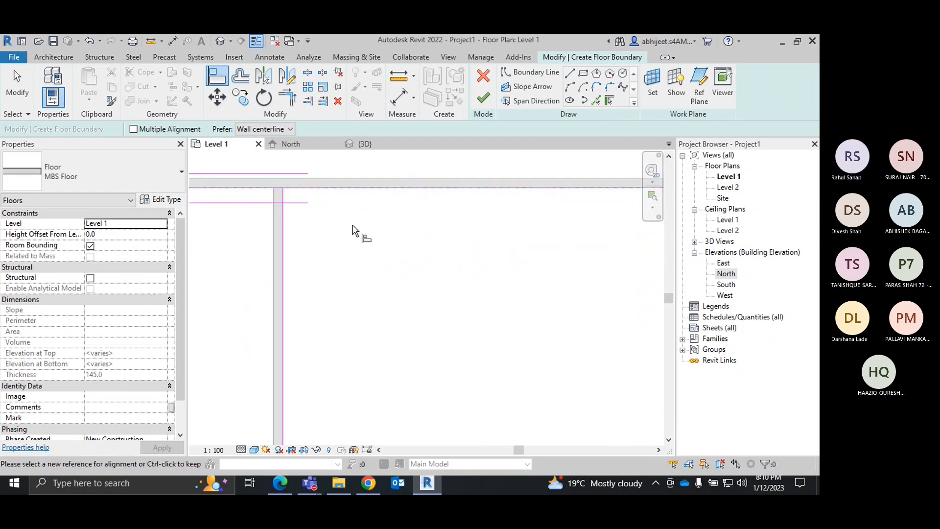
pyautogui.scroll(-2, 353, 228)
pyautogui.moveTo(461, 252); pyautogui.dragTo(351, 248, button='middle')
pyautogui.scroll(1, 504, 240)
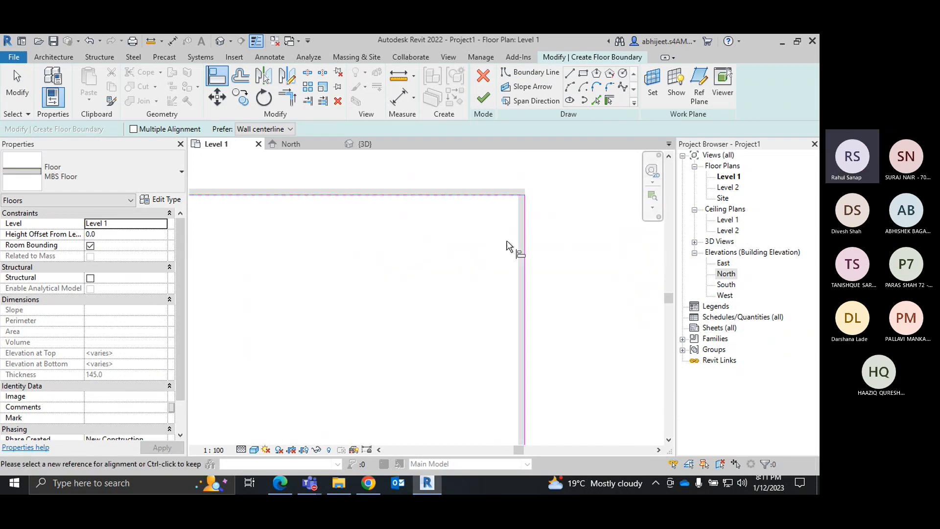
pyautogui.scroll(1, 506, 242)
pyautogui.click(526, 256)
pyautogui.click(535, 255)
pyautogui.scroll(-2, 524, 192)
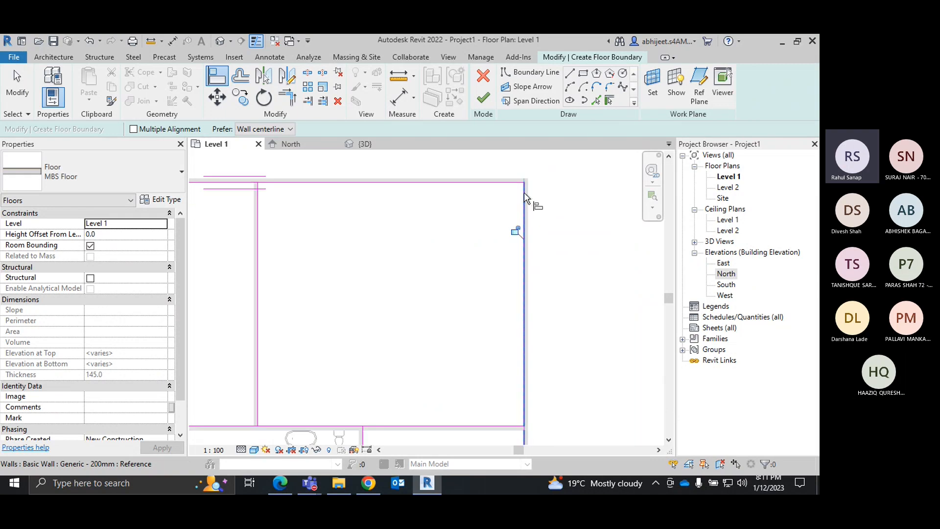
# Step: Align the south floor boundary line with the inner face of the south exterior wall and end the Align command
pyautogui.scroll(-3, 524, 193)
pyautogui.scroll(3, 528, 318)
pyautogui.moveTo(491, 370); pyautogui.dragTo(495, 201, button='middle')
pyautogui.scroll(-2, 494, 203)
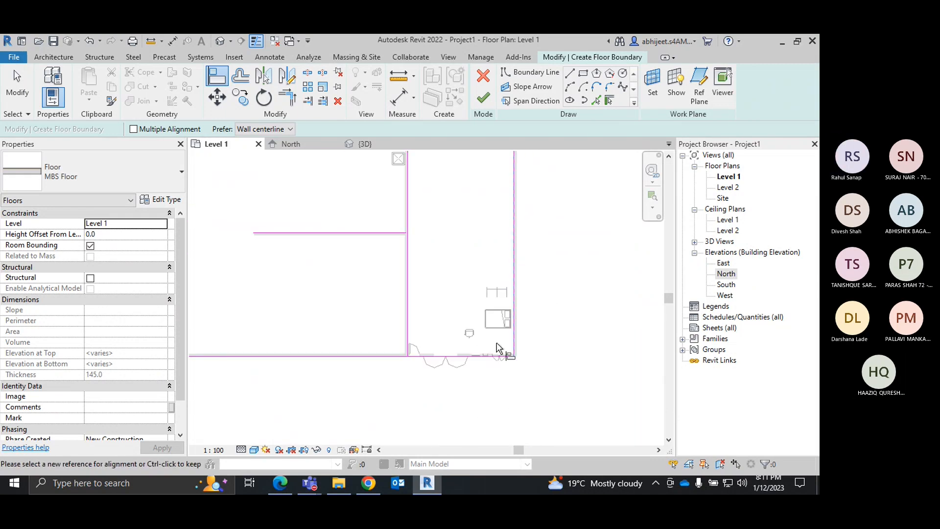
pyautogui.scroll(4, 498, 348)
pyautogui.click(476, 310)
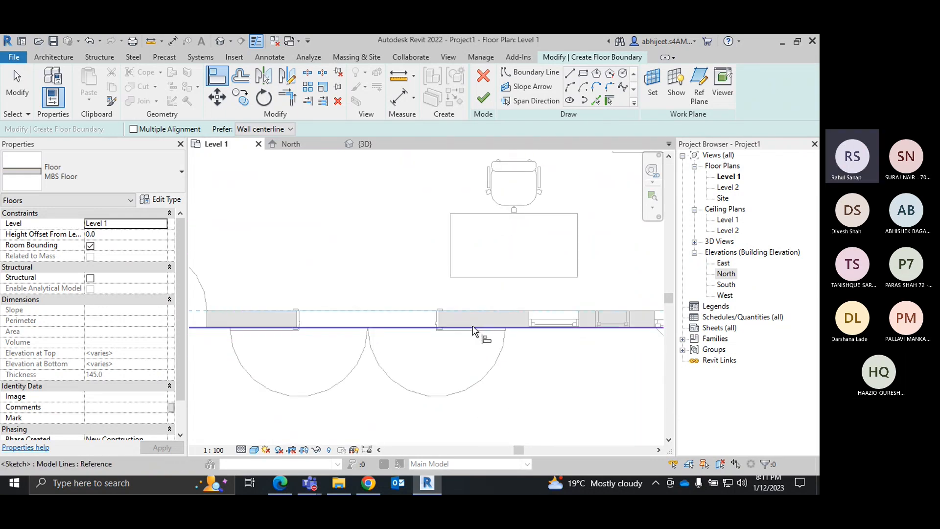
pyautogui.click(473, 326)
pyautogui.scroll(-5, 549, 328)
pyautogui.moveTo(372, 353); pyautogui.dragTo(590, 385, button='middle')
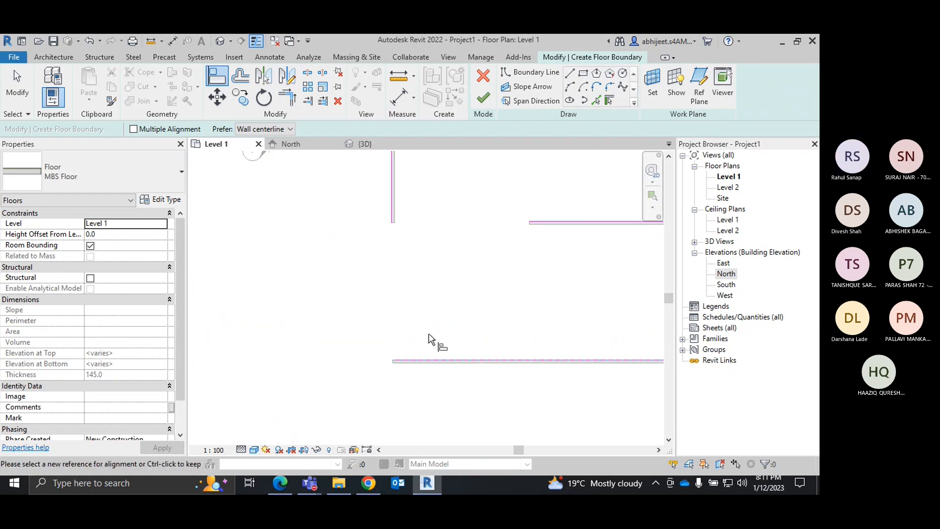
pyautogui.rightClick(424, 255)
pyautogui.click(446, 265)
pyautogui.moveTo(438, 274); pyautogui.dragTo(405, 333, button='middle')
pyautogui.rightClick(390, 285)
pyautogui.click(406, 292)
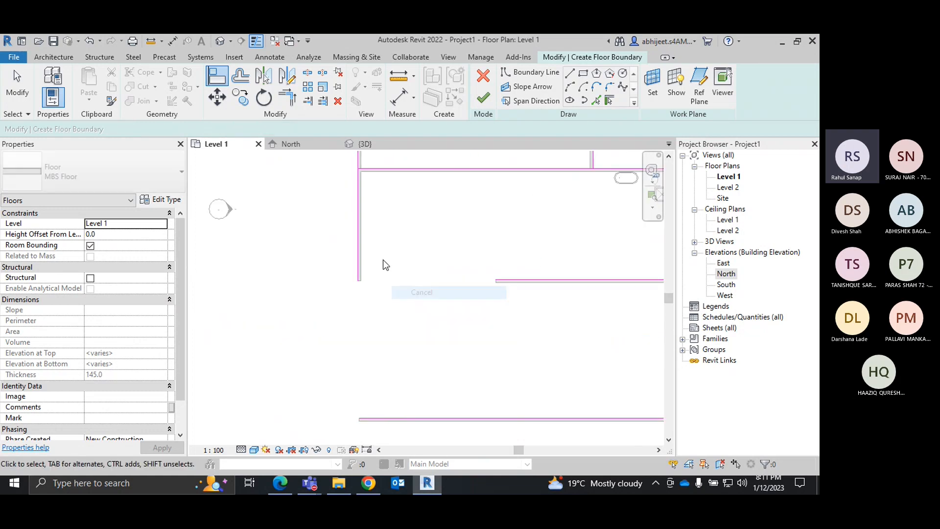
pyautogui.moveTo(392, 268); pyautogui.dragTo(392, 365, button='middle')
pyautogui.scroll(2, 361, 307)
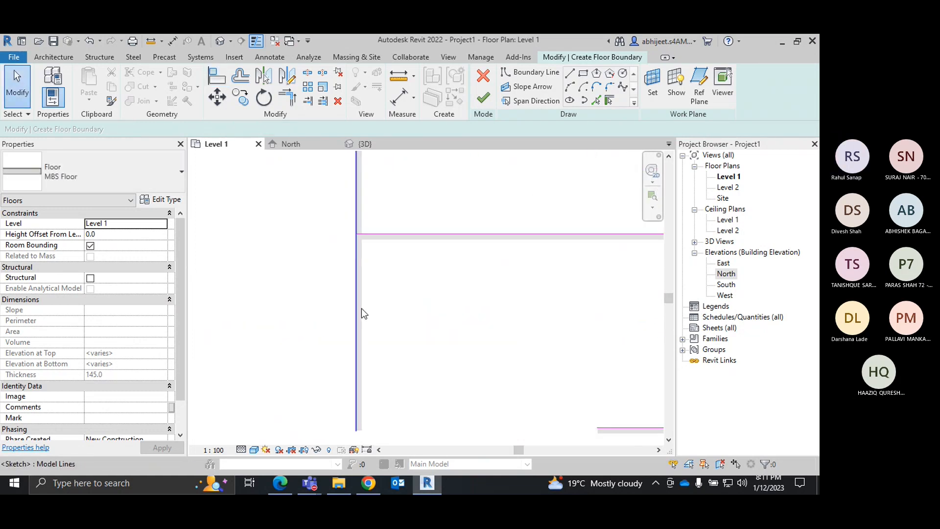
# Step: Align the west floor boundary line with the inner face of the west exterior wall and end the Align command
pyautogui.click(217, 81)
pyautogui.click(366, 270)
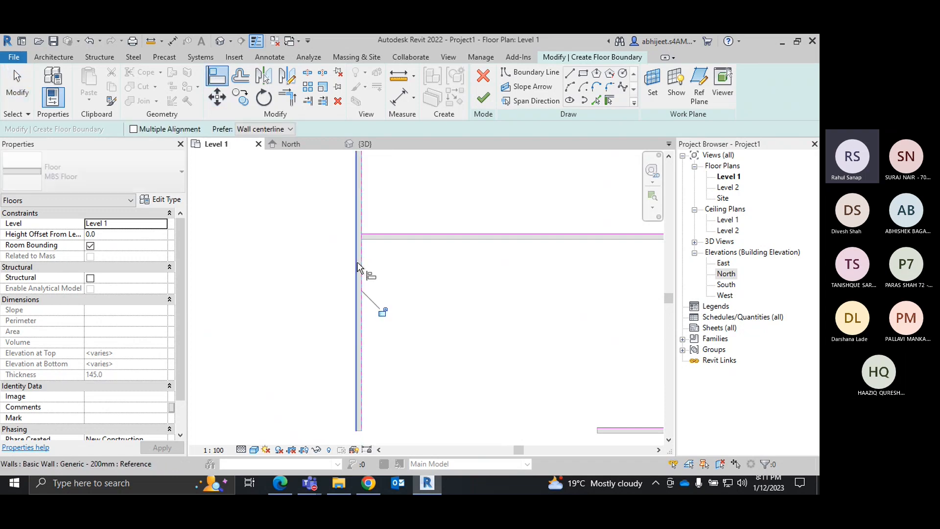
pyautogui.rightClick(394, 260)
pyautogui.click(416, 271)
pyautogui.moveTo(388, 250); pyautogui.dragTo(358, 247, button='middle')
pyautogui.scroll(-2, 345, 231)
pyautogui.rightClick(345, 231)
pyautogui.click(353, 240)
pyautogui.scroll(1, 347, 256)
pyautogui.moveTo(373, 277); pyautogui.dragTo(347, 337, button='middle')
# Step: Try to finish the floor sketch and return to editing the boundary
pyautogui.click(483, 98)
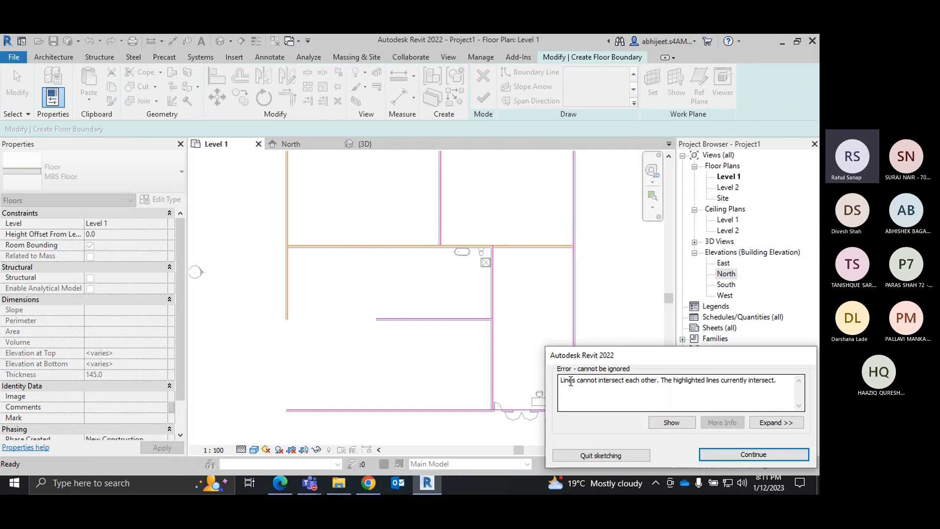
pyautogui.moveTo(561, 381); pyautogui.dragTo(652, 381)
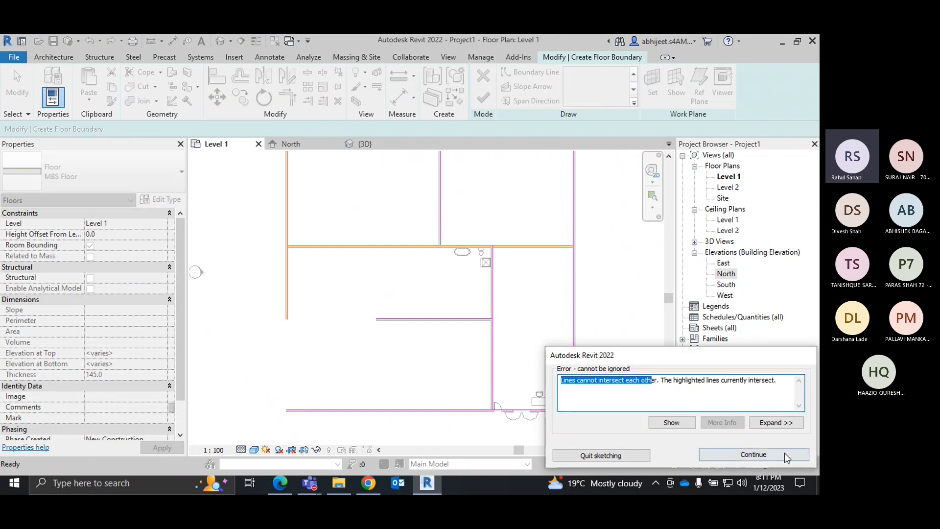
pyautogui.click(767, 459)
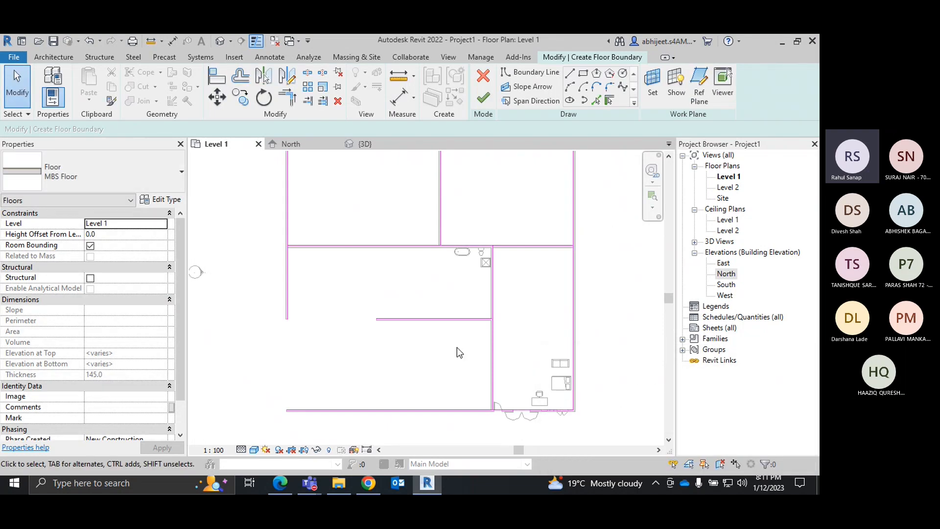
# Step: Stretch the west boundary line's open end down to the southwest endpoint of the south boundary line
pyautogui.click(288, 285)
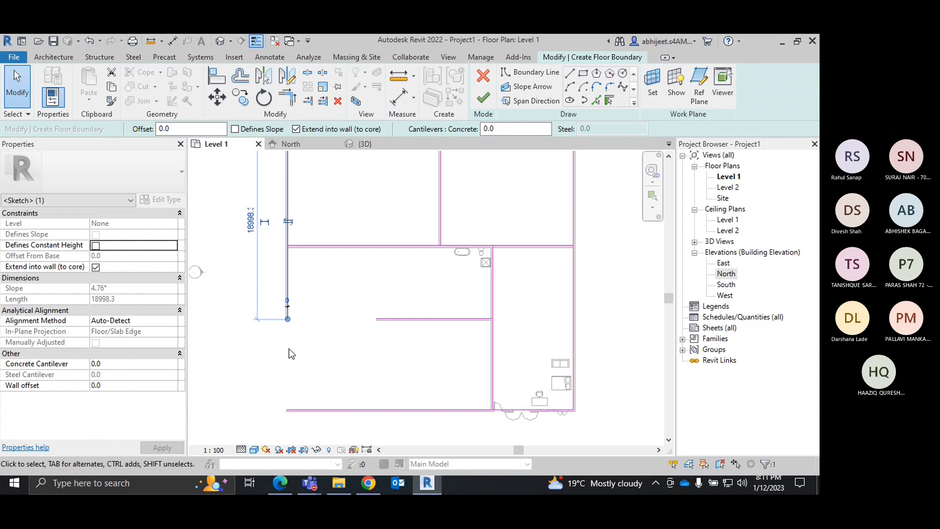
pyautogui.moveTo(288, 320); pyautogui.dragTo(289, 408)
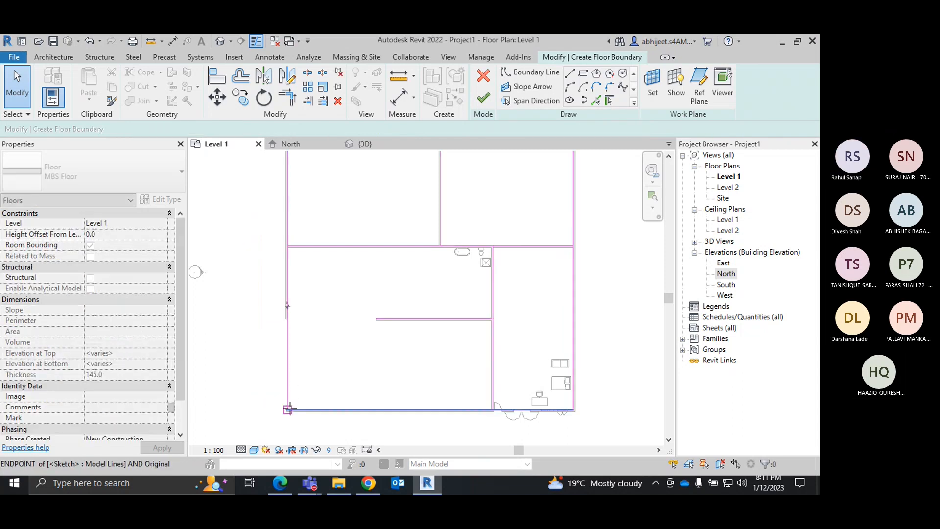
pyautogui.click(316, 324)
pyautogui.scroll(5, 297, 310)
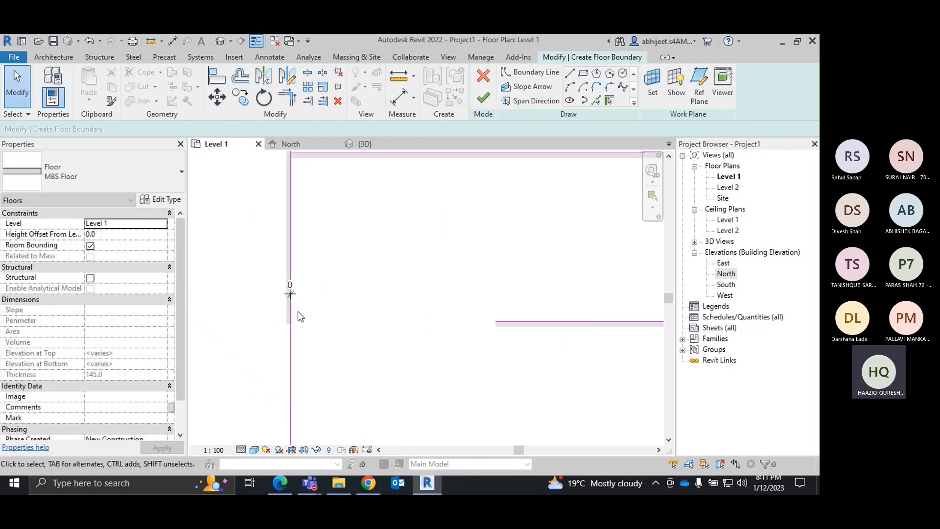
pyautogui.click(283, 272)
pyautogui.click(360, 319)
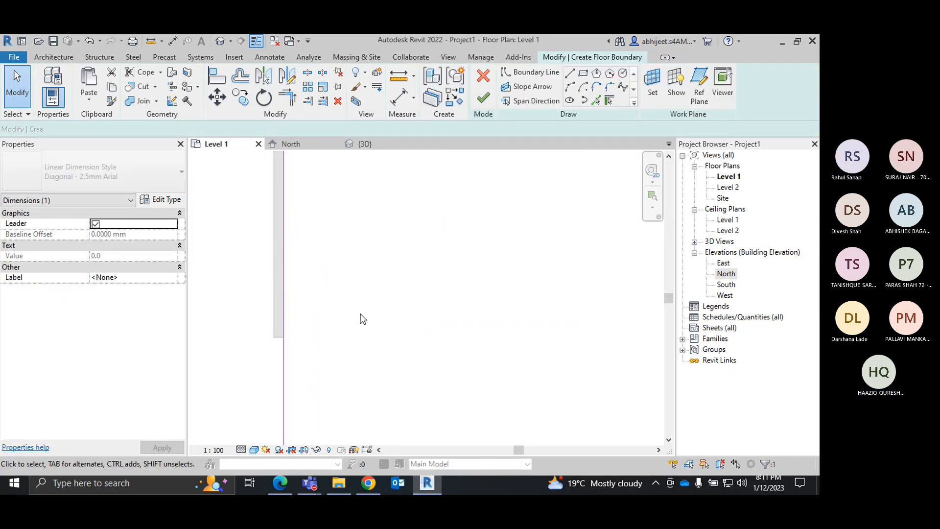
pyautogui.scroll(-4, 328, 327)
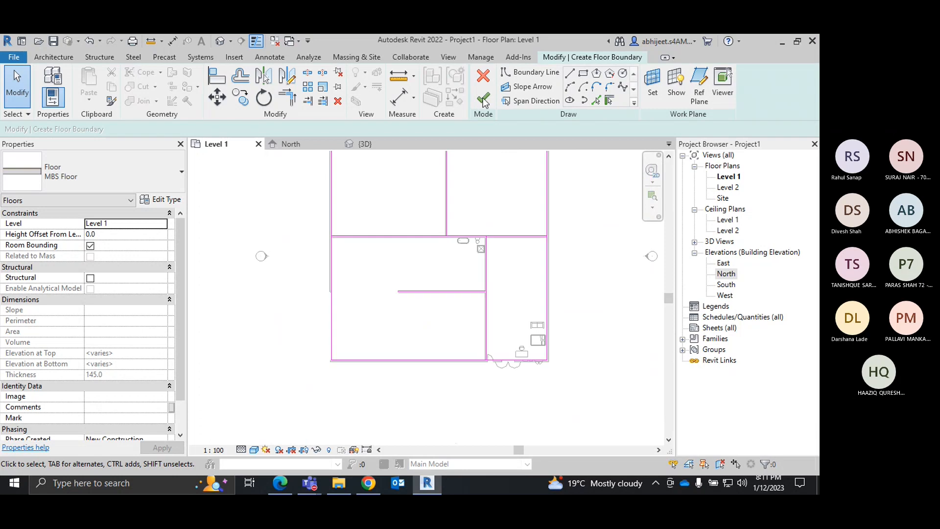
# Step: Quit the floor sketch, discard the floor and clear the wall selection
pyautogui.click(484, 78)
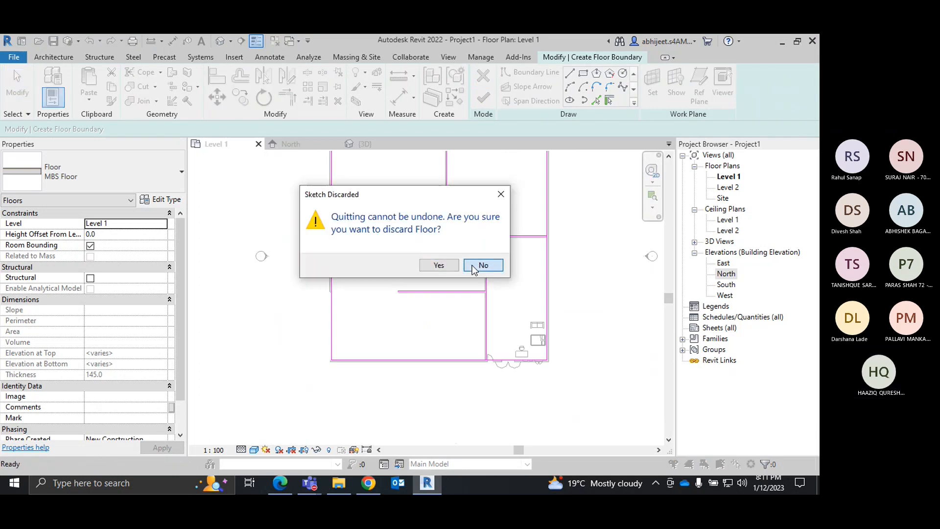
pyautogui.click(478, 266)
pyautogui.click(480, 77)
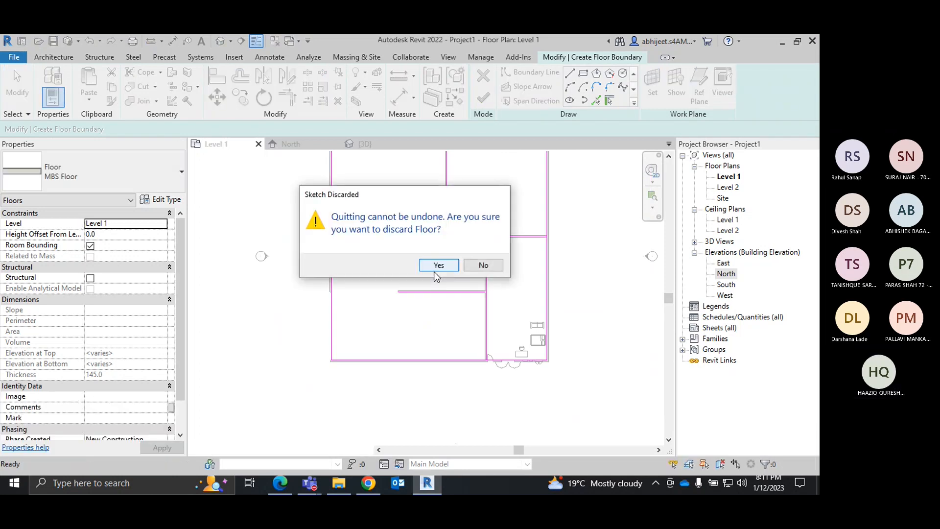
pyautogui.click(434, 267)
pyautogui.rightClick(517, 182)
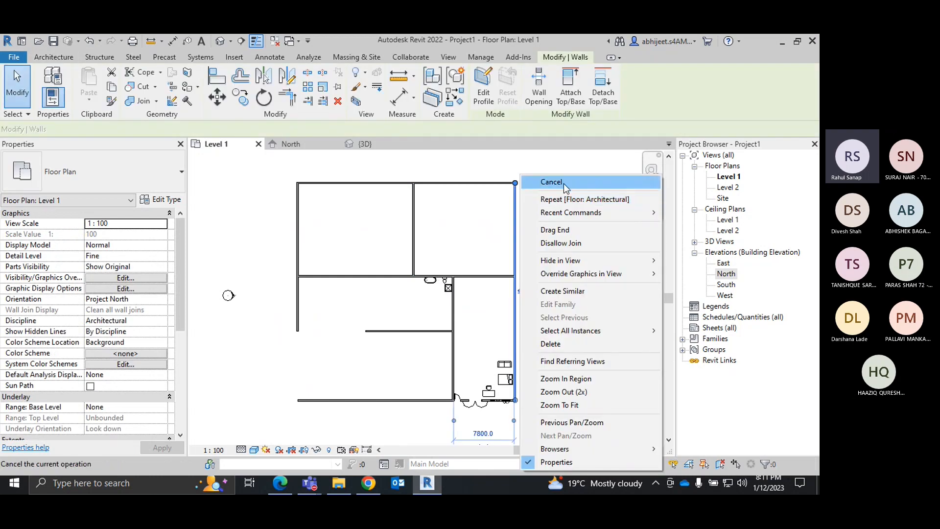
pyautogui.click(562, 183)
pyautogui.rightClick(548, 169)
pyautogui.click(568, 177)
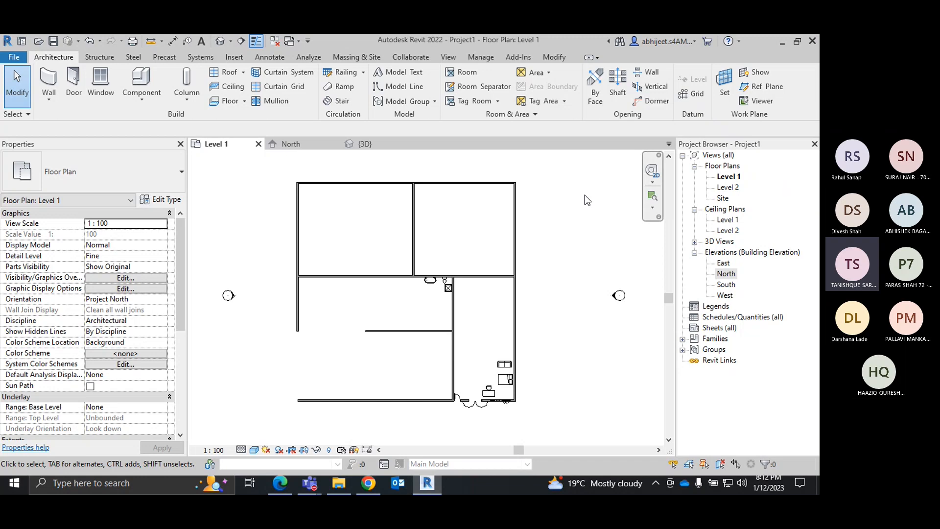
pyautogui.scroll(3, 315, 404)
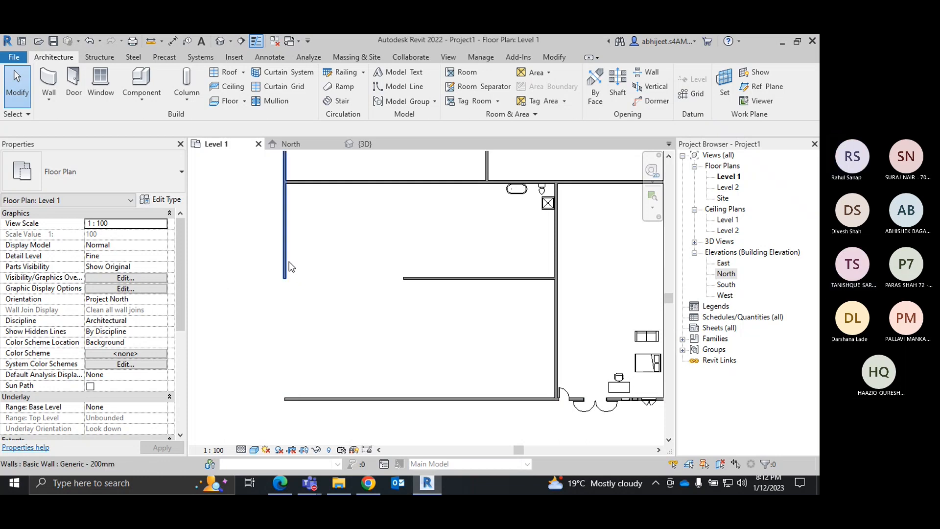
pyautogui.click(286, 273)
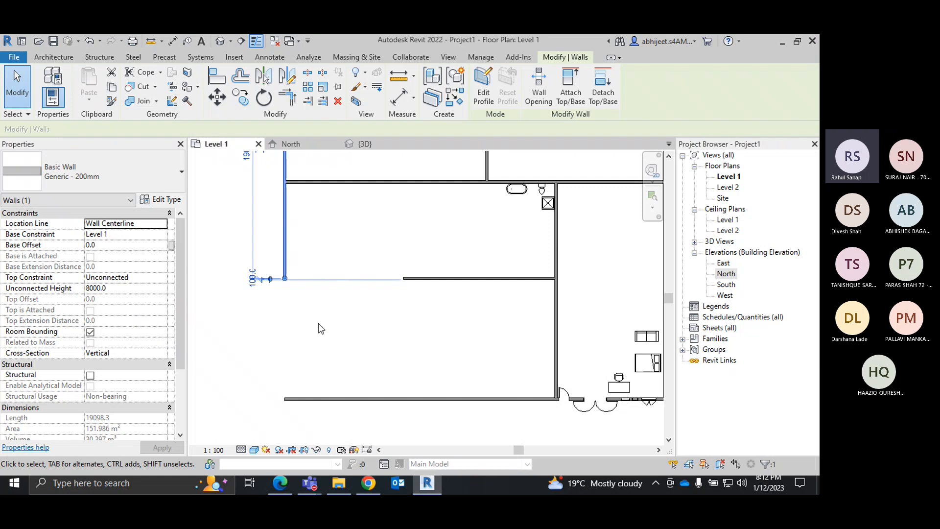
pyautogui.click(366, 339)
pyautogui.scroll(-3, 358, 350)
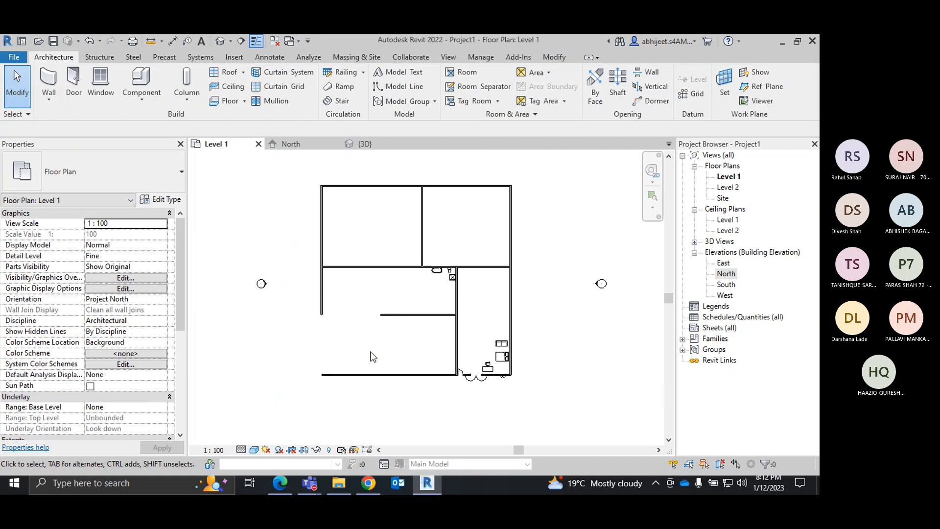
pyautogui.scroll(1, 456, 347)
pyautogui.moveTo(371, 336); pyautogui.dragTo(371, 359, button='middle')
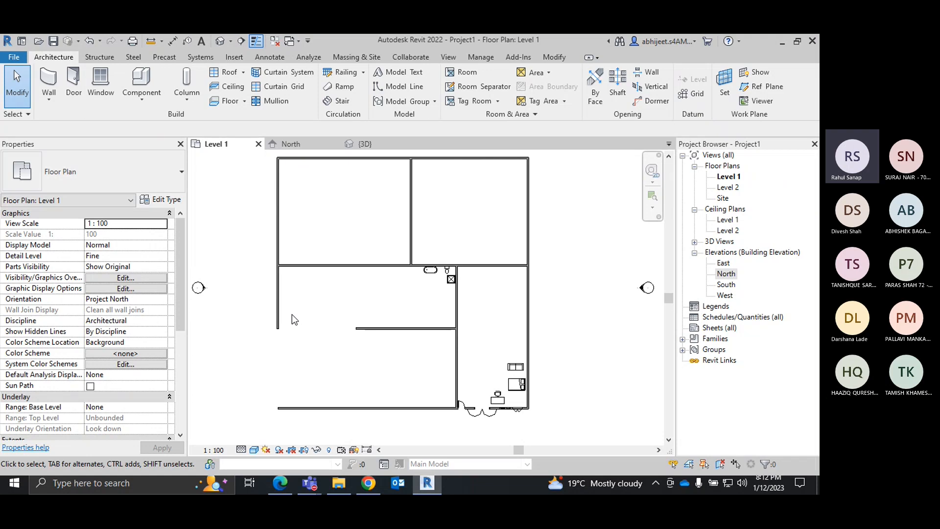
# Step: Create an MBS Floor on Level 1 with one rectangular boundary between the northwest and southeast inner corners of the exterior walls
pyautogui.click(227, 101)
pyautogui.click(583, 73)
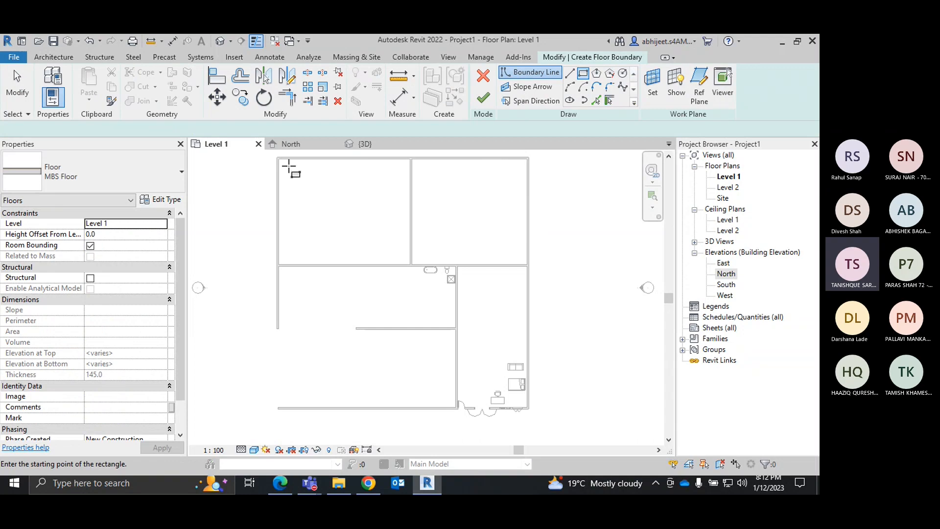
pyautogui.click(279, 158)
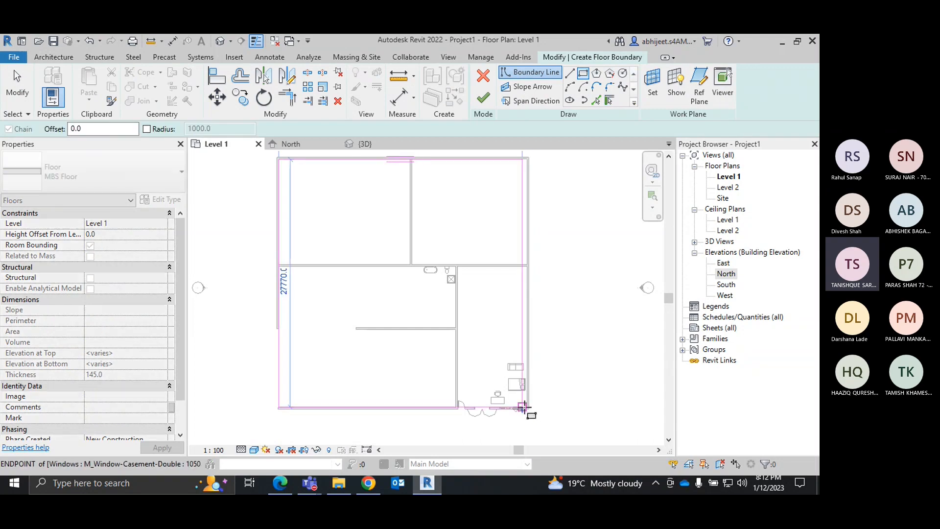
pyautogui.scroll(3, 529, 410)
pyautogui.scroll(2, 529, 410)
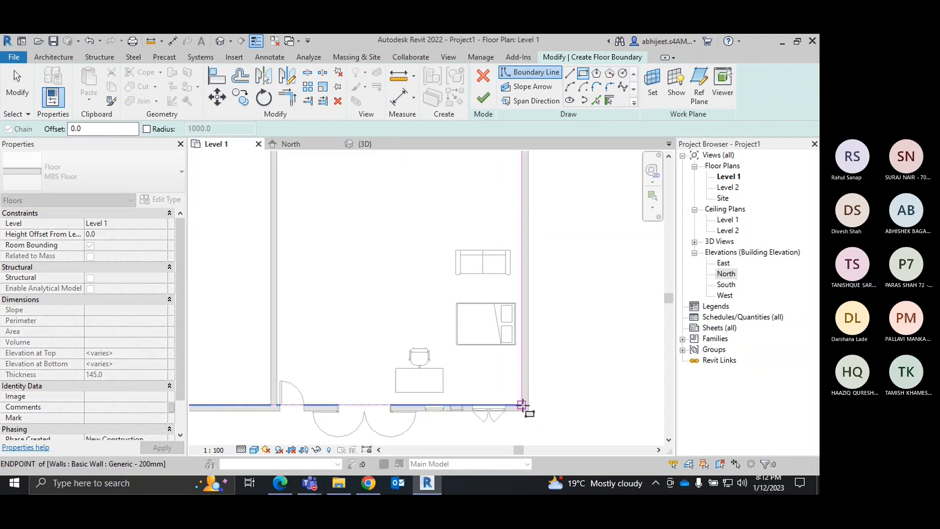
pyautogui.click(528, 409)
pyautogui.rightClick(578, 272)
pyautogui.click(609, 274)
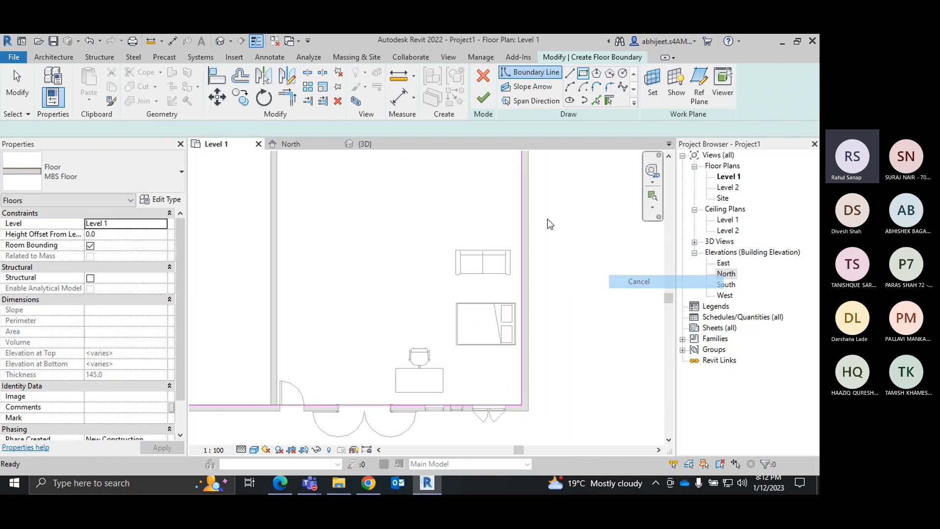
pyautogui.click(483, 97)
pyautogui.scroll(-4, 524, 282)
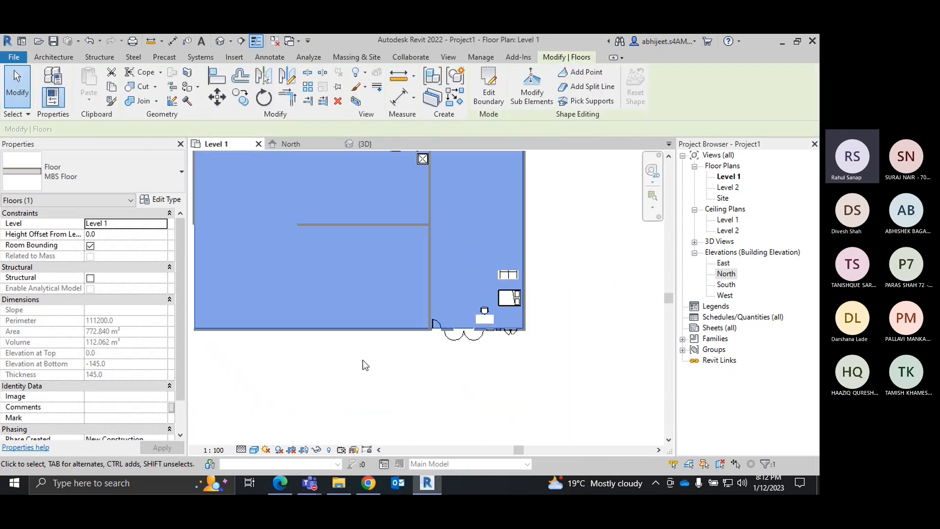
pyautogui.click(337, 380)
# Step: Examine the new floor and the open southwest corner in the 3D view
pyautogui.click(367, 141)
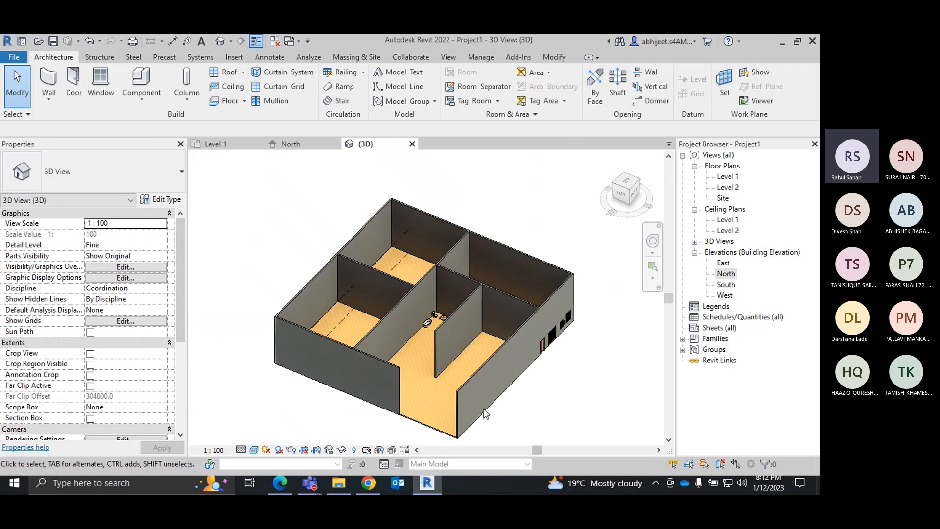
pyautogui.scroll(6, 436, 326)
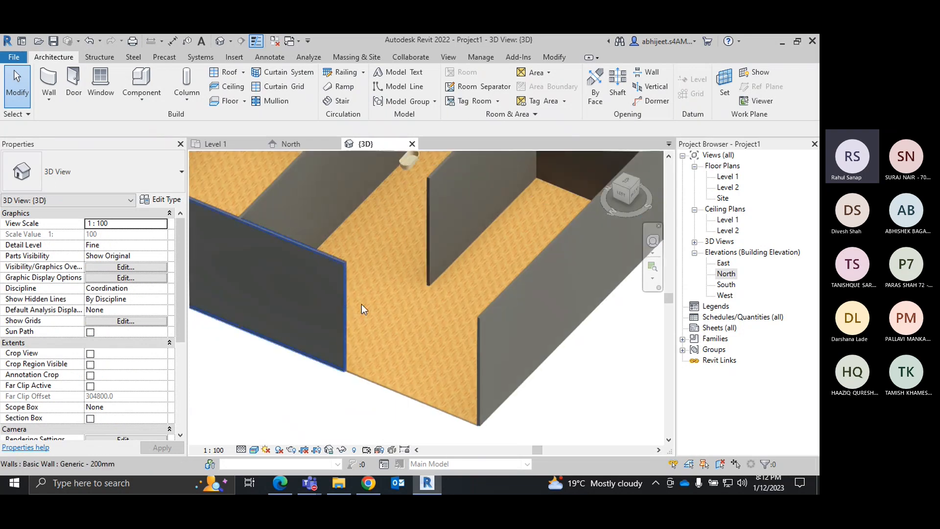
pyautogui.keyDown('shift'); pyautogui.moveTo(433, 359); pyautogui.dragTo(500, 352, button='middle'); pyautogui.keyUp('shift')
pyautogui.scroll(-4, 423, 333)
pyautogui.scroll(4, 416, 321)
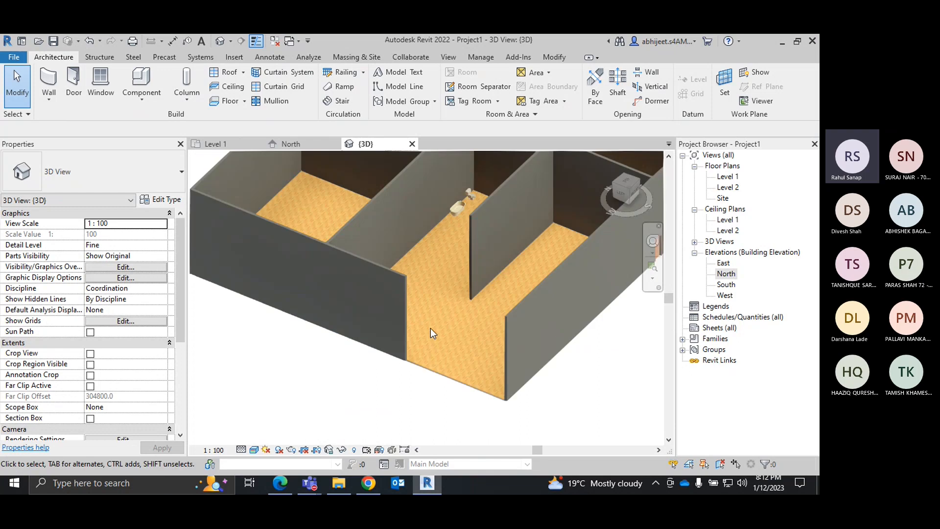
# Step: Stretch the west exterior wall's open end to the south exterior wall in the Level 1 plan and check it in 3D
pyautogui.click(408, 283)
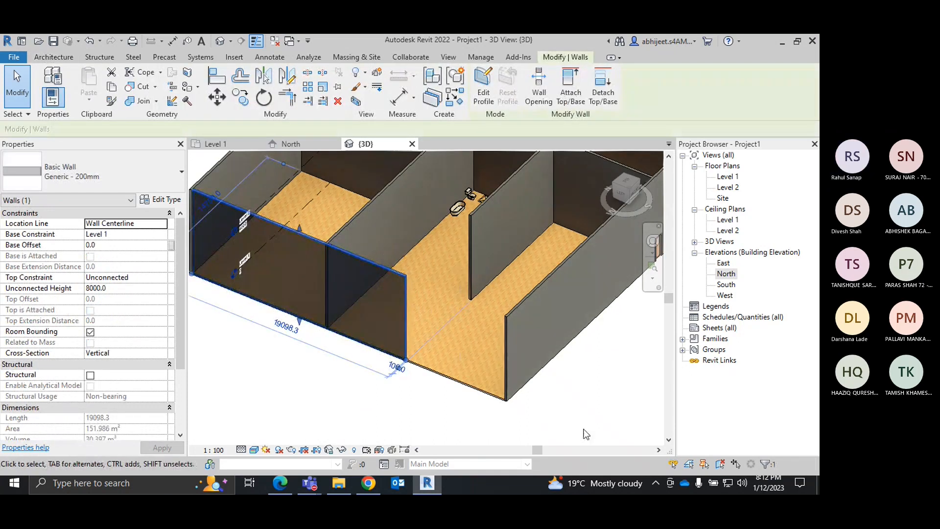
pyautogui.hotkey('ctrl', 'Tab')
pyautogui.scroll(-2, 612, 347)
pyautogui.scroll(3, 302, 291)
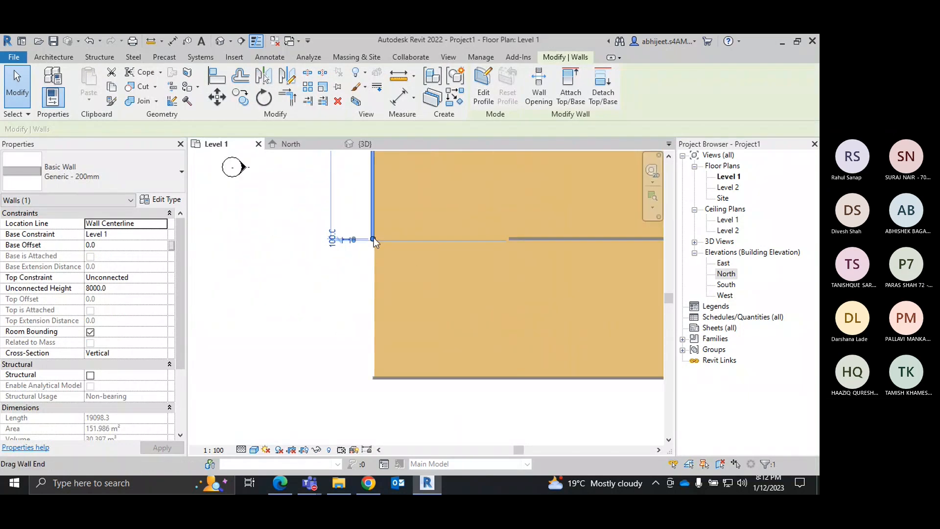
pyautogui.moveTo(374, 238); pyautogui.dragTo(377, 375)
pyautogui.click(276, 347)
pyautogui.click(372, 144)
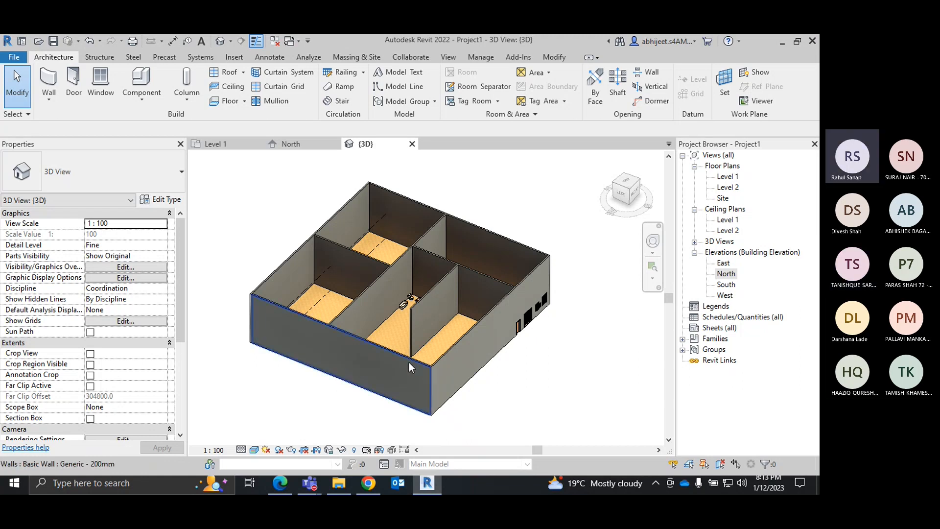
# Step: Pull the west exterior wall's south end back north in the Level 1 plan to reopen the southwest corner
pyautogui.click(214, 146)
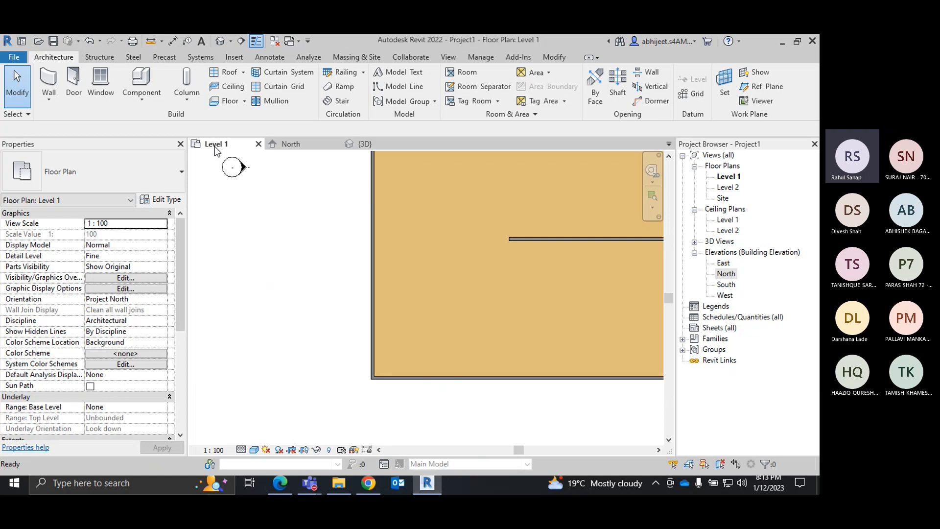
pyautogui.click(375, 313)
pyautogui.moveTo(374, 374); pyautogui.dragTo(372, 307)
pyautogui.click(337, 339)
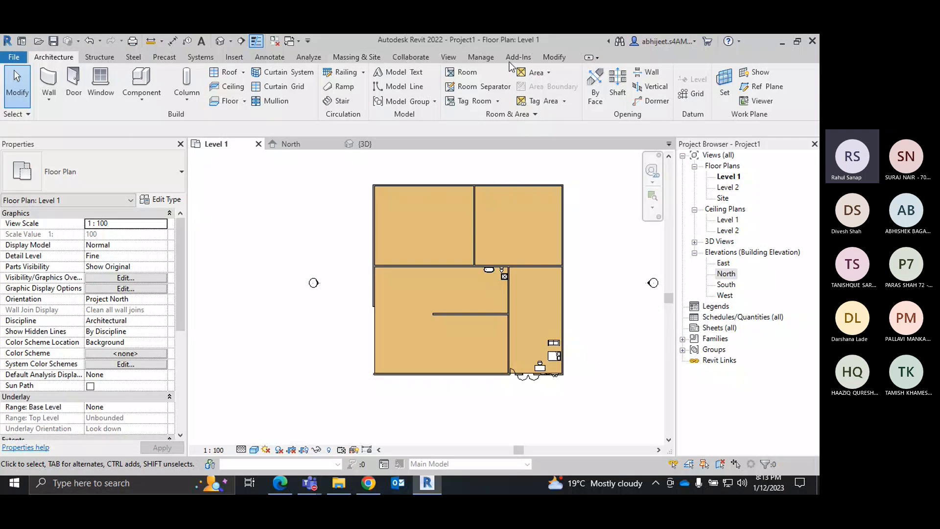
pyautogui.click(553, 57)
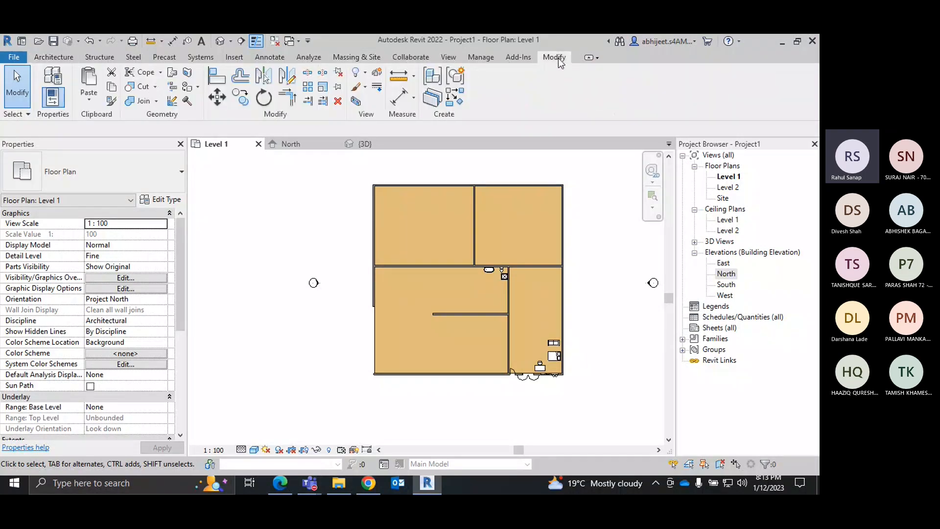
pyautogui.click(308, 101)
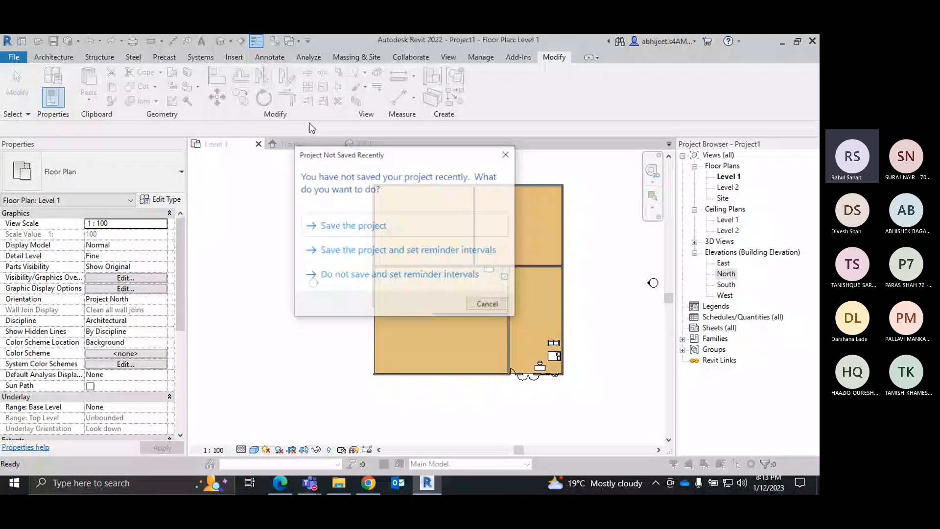
pyautogui.press('Escape')
pyautogui.scroll(2, 385, 324)
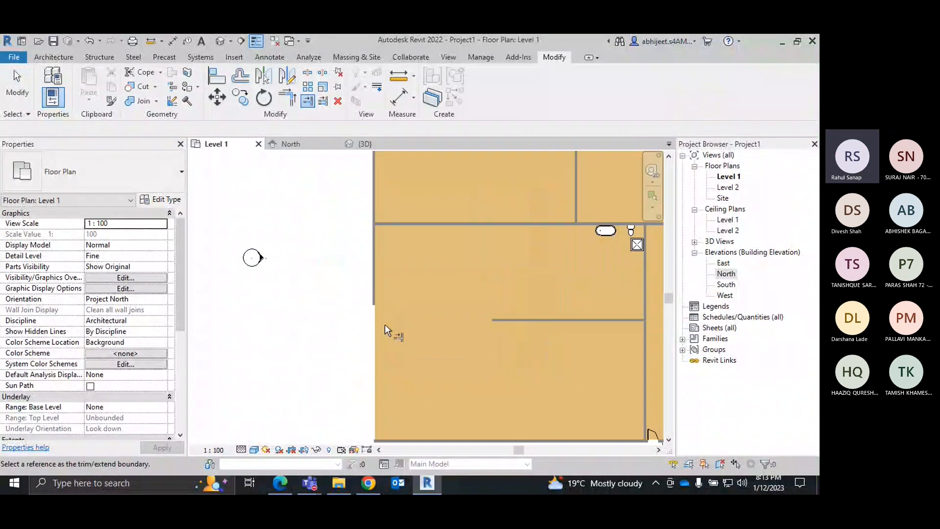
pyautogui.scroll(-1, 382, 323)
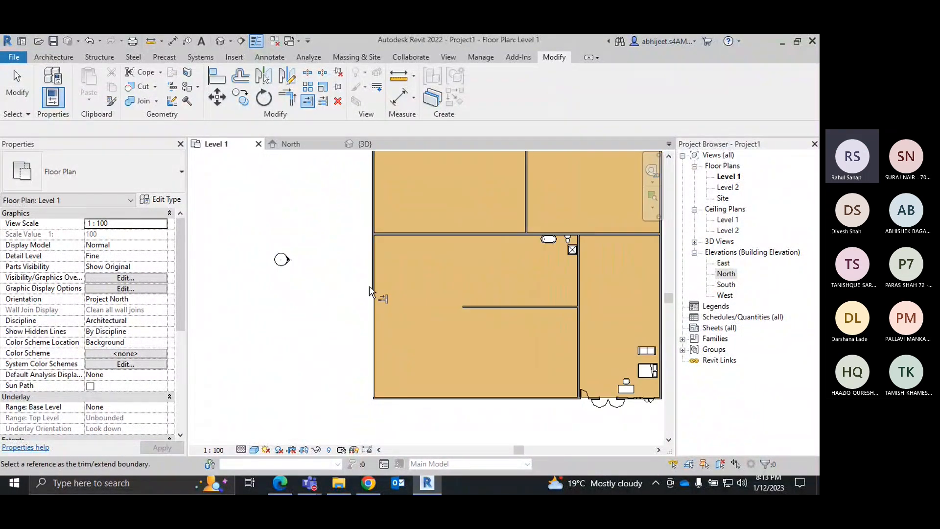
pyautogui.scroll(3, 374, 299)
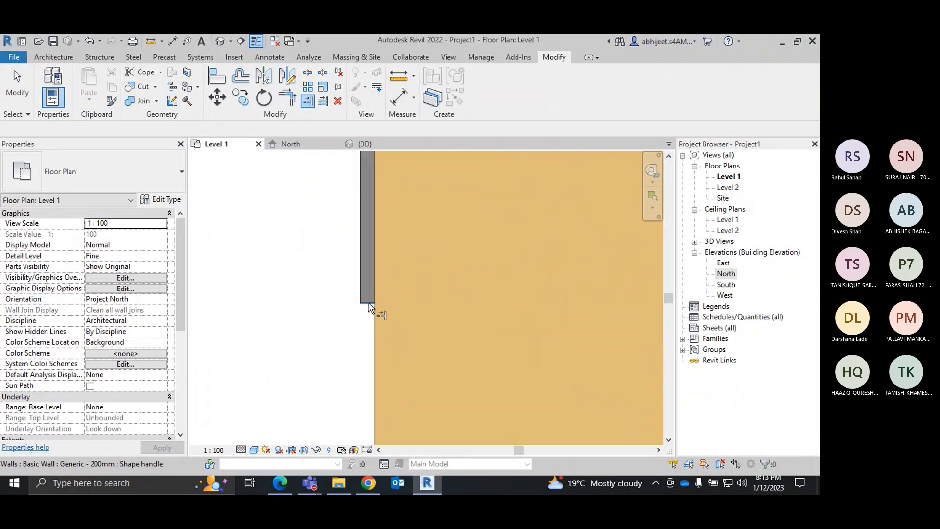
pyautogui.click(374, 306)
pyautogui.scroll(-3, 377, 308)
pyautogui.moveTo(404, 353); pyautogui.dragTo(396, 258, button='middle')
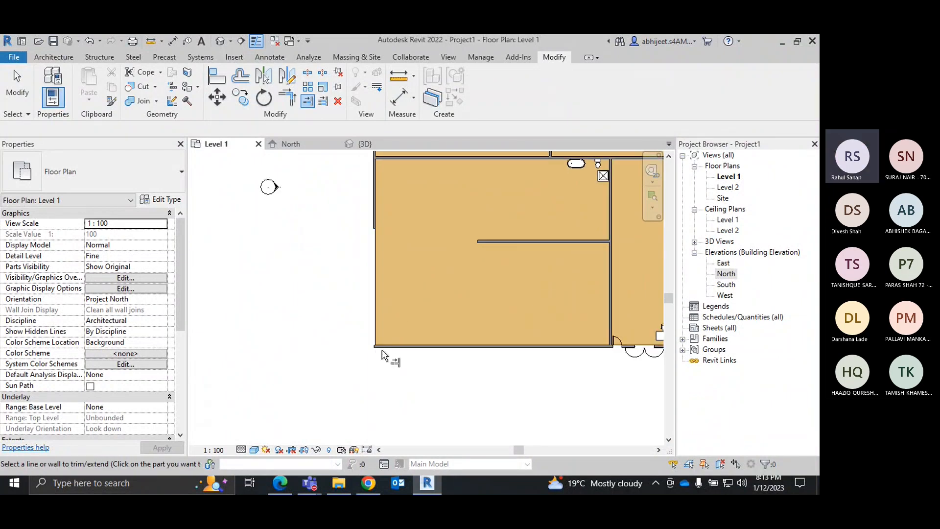
pyautogui.scroll(5, 375, 346)
pyautogui.scroll(2, 375, 337)
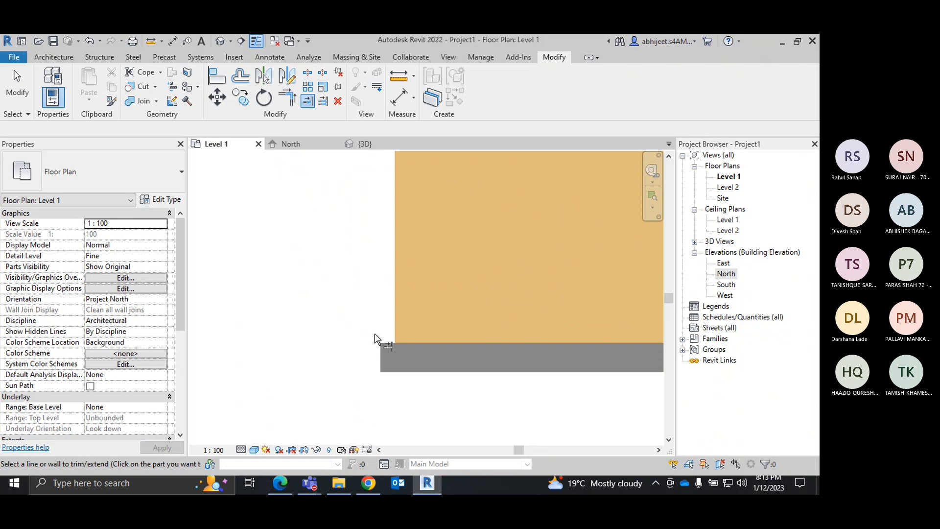
pyautogui.scroll(1, 374, 338)
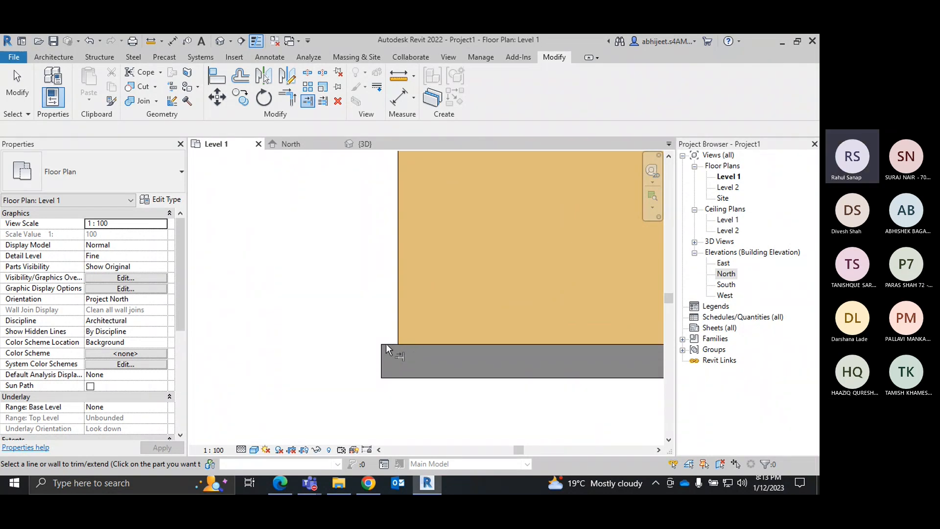
pyautogui.scroll(2, 386, 346)
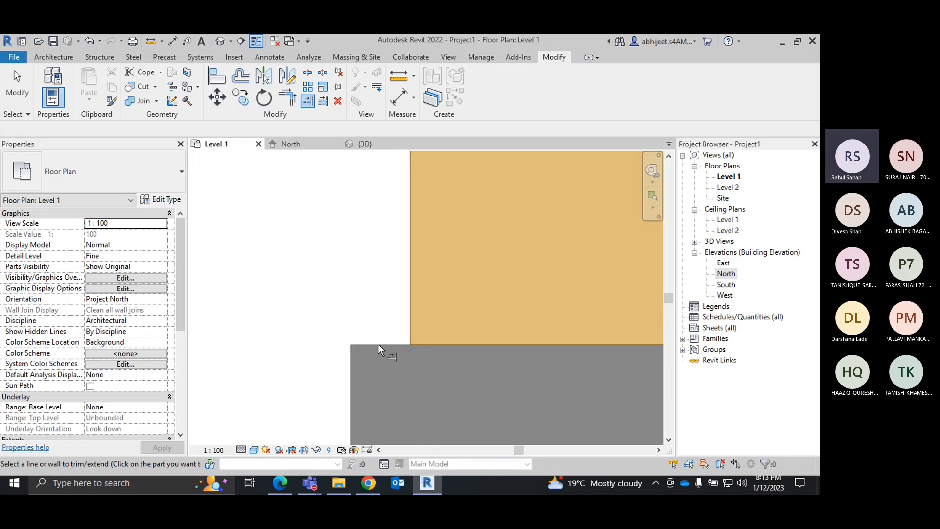
pyautogui.scroll(-2, 378, 343)
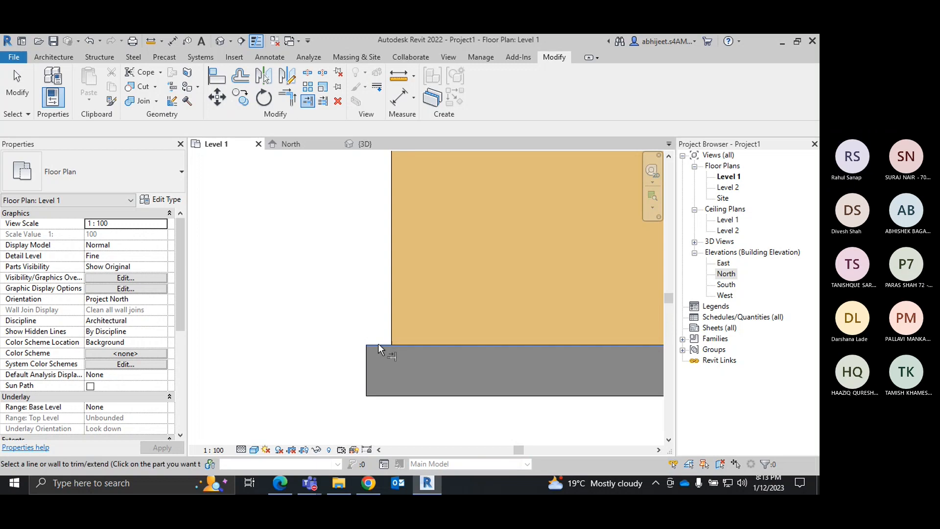
pyautogui.scroll(-5, 388, 238)
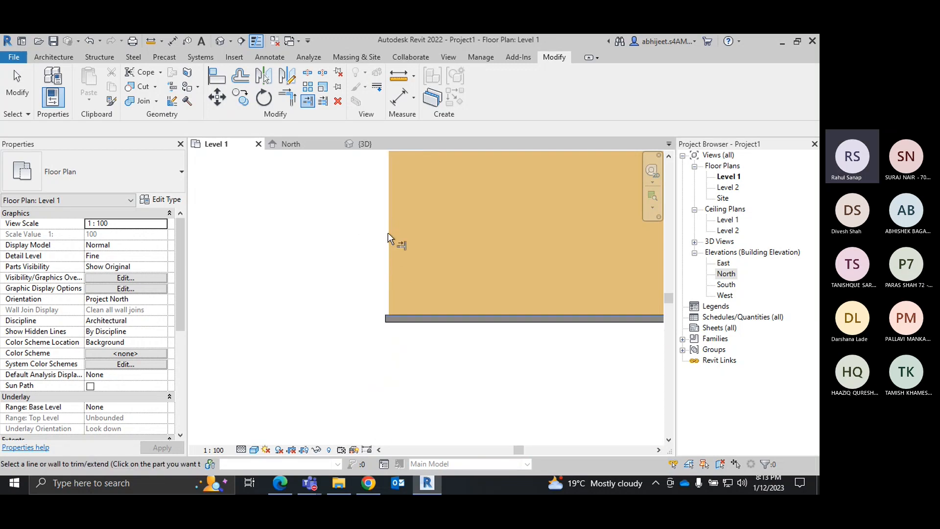
pyautogui.moveTo(345, 254); pyautogui.dragTo(329, 396, button='middle')
pyautogui.rightClick(305, 226)
pyautogui.click(334, 233)
pyautogui.scroll(-2, 336, 247)
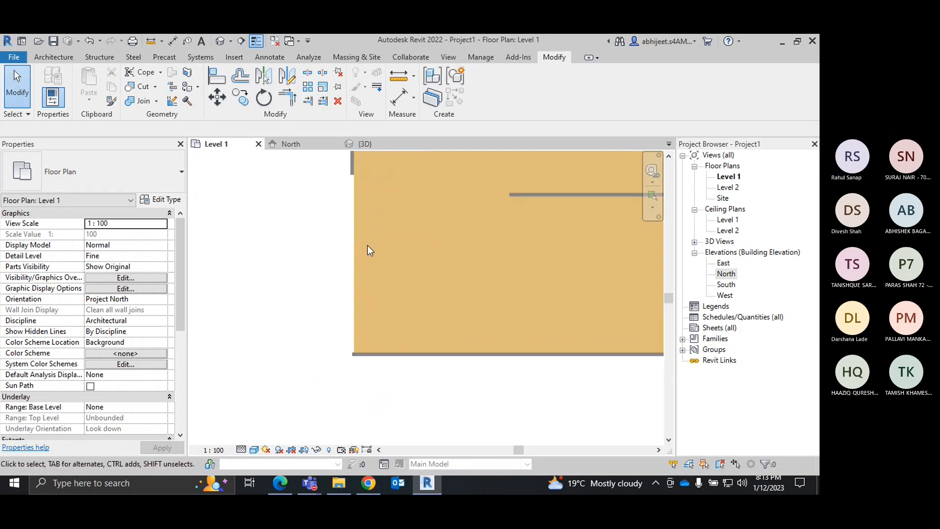
pyautogui.click(355, 181)
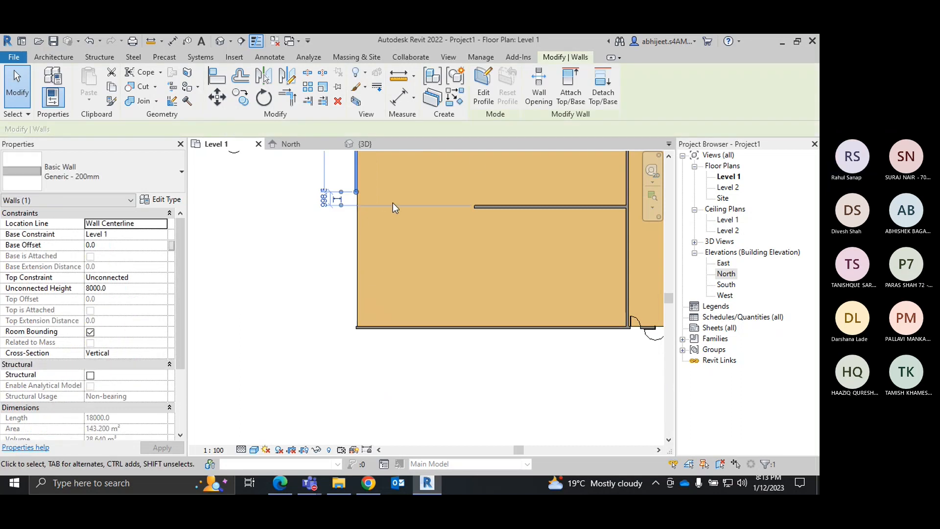
pyautogui.click(312, 323)
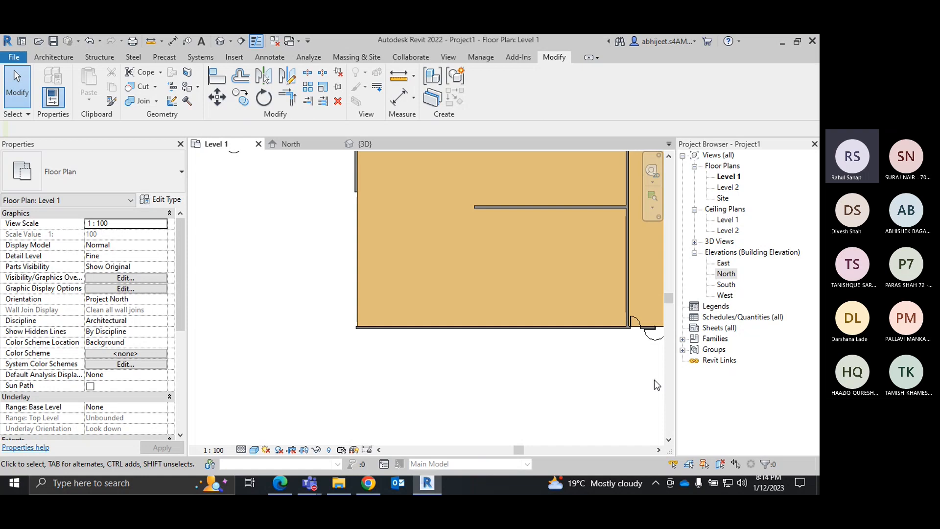
# Step: Create a circular MBS Floor with a radius of about 9000 mm outside the building, to its southwest, in the Level 1 plan
pyautogui.scroll(-5, 508, 302)
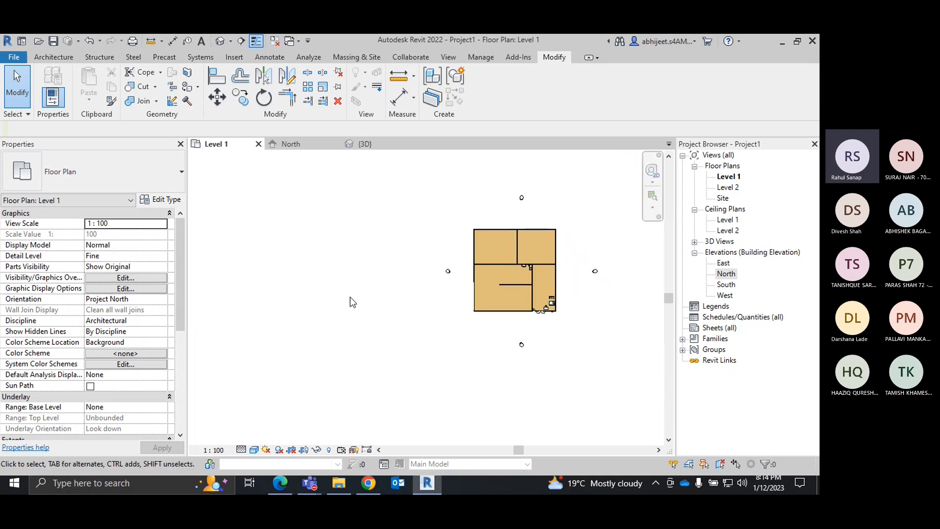
pyautogui.scroll(4, 490, 292)
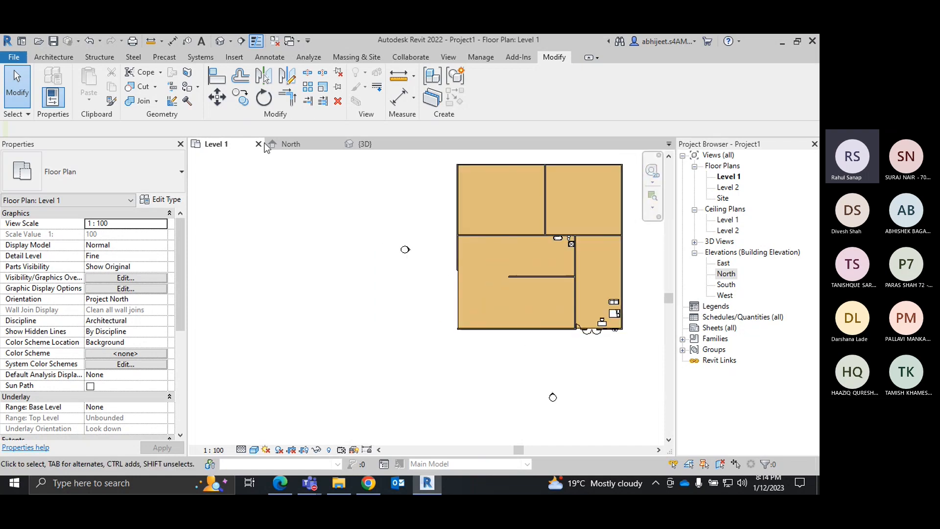
pyautogui.click(53, 57)
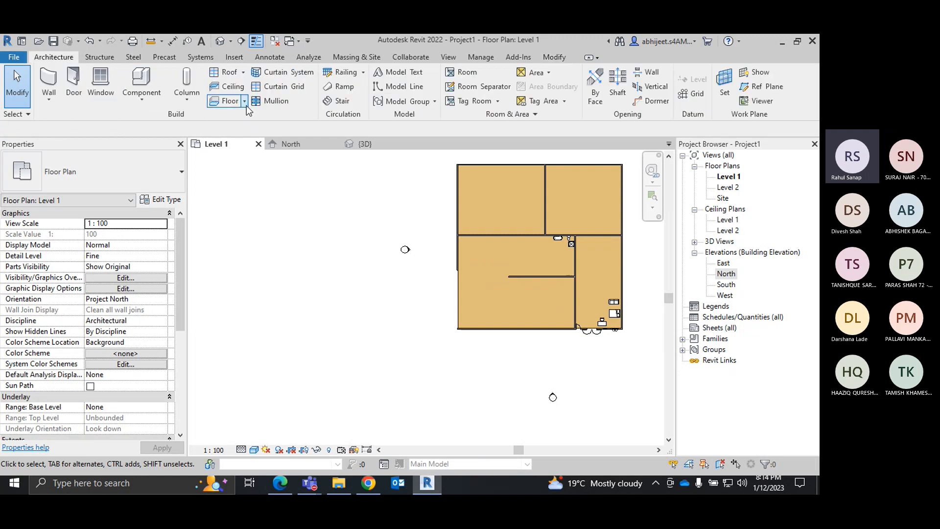
pyautogui.click(245, 105)
pyautogui.click(259, 119)
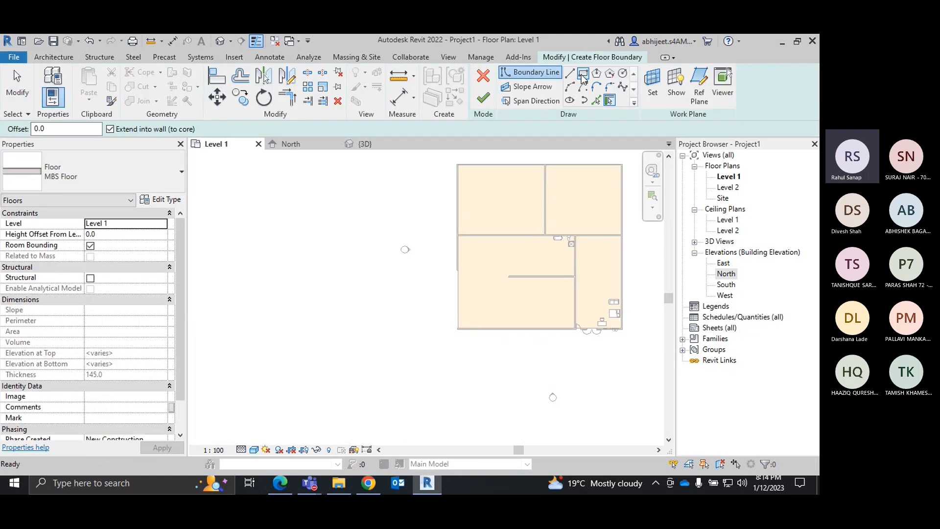
pyautogui.click(570, 100)
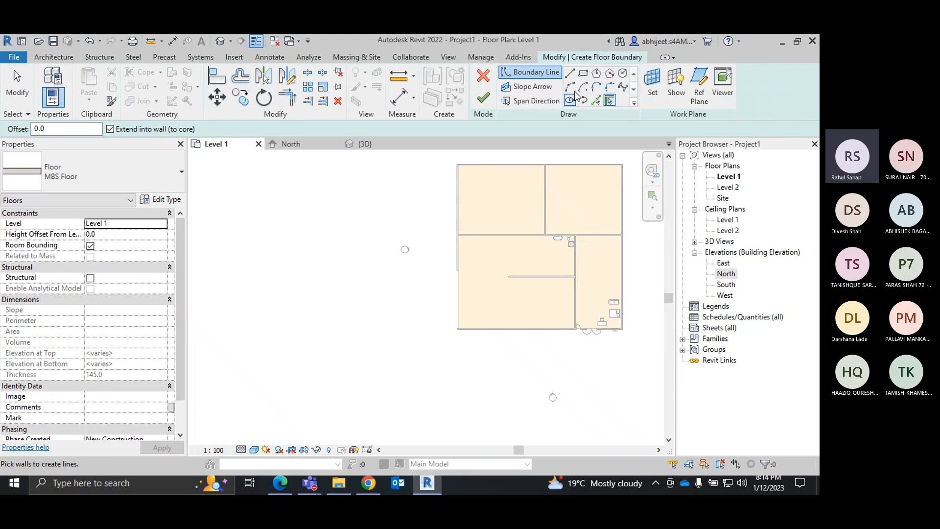
pyautogui.click(622, 74)
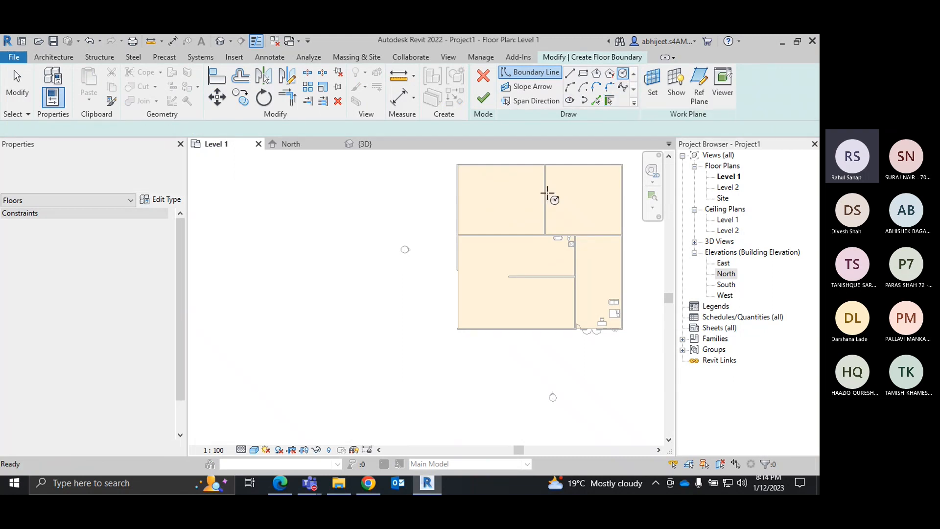
pyautogui.click(346, 328)
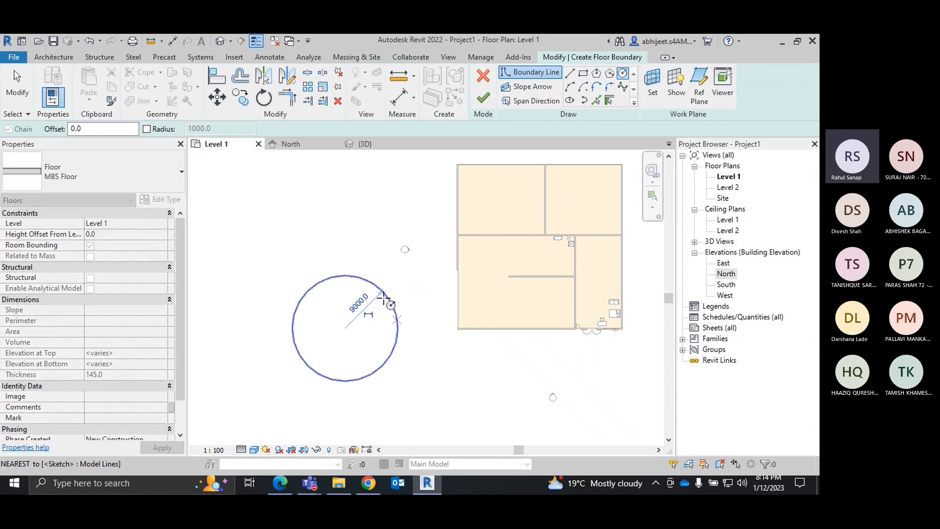
pyautogui.click(382, 291)
pyautogui.rightClick(346, 190)
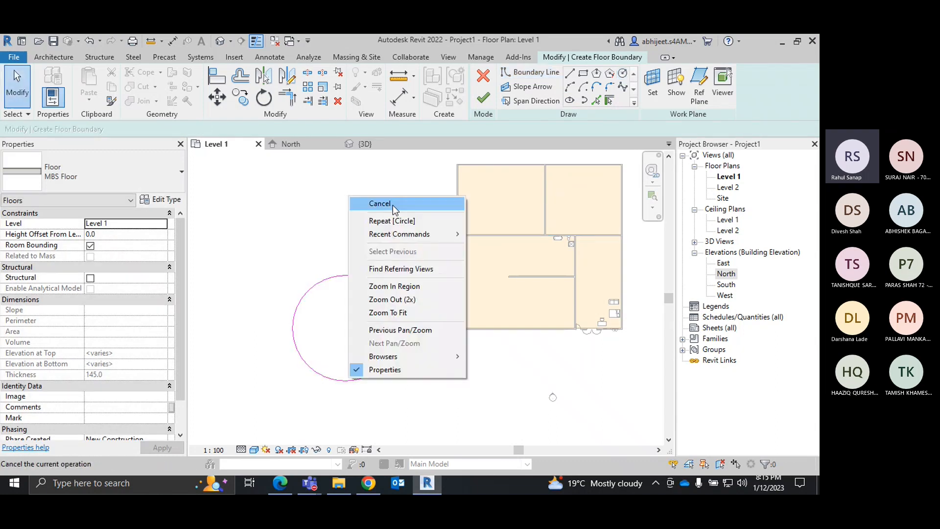
pyautogui.click(392, 203)
pyautogui.click(483, 97)
pyautogui.scroll(-4, 392, 327)
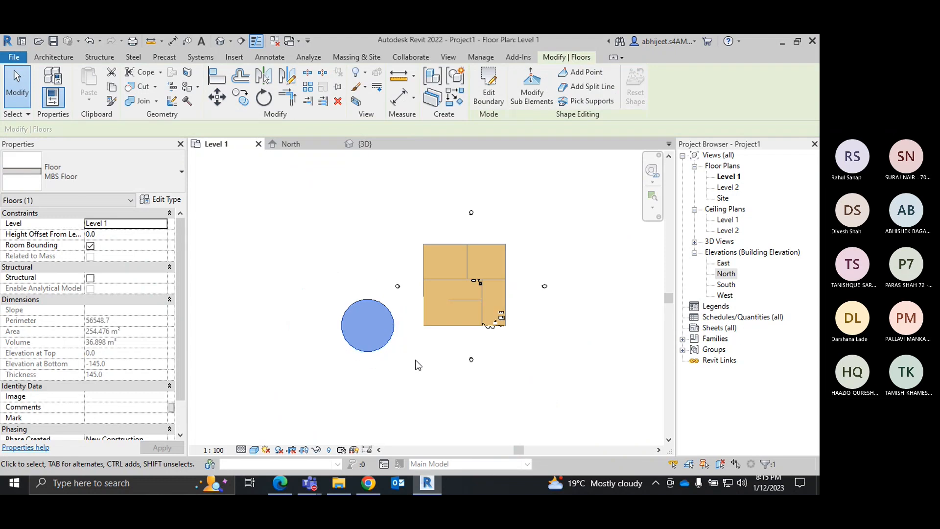
pyautogui.click(406, 269)
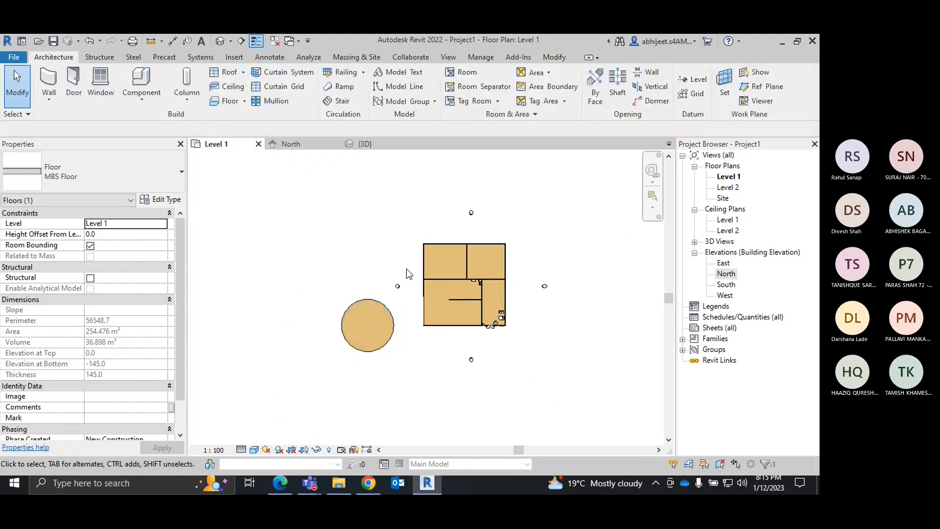
# Step: Examine the circular floor beside the building in the 3D view
pyautogui.click(364, 145)
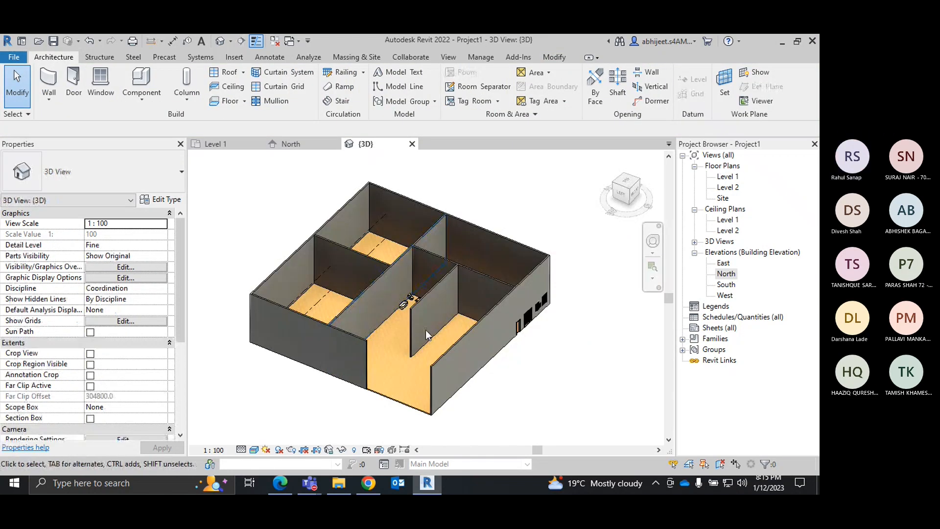
pyautogui.scroll(-6, 426, 333)
pyautogui.scroll(9, 414, 382)
pyautogui.scroll(-3, 435, 346)
pyautogui.moveTo(455, 327); pyautogui.dragTo(440, 354, button='middle')
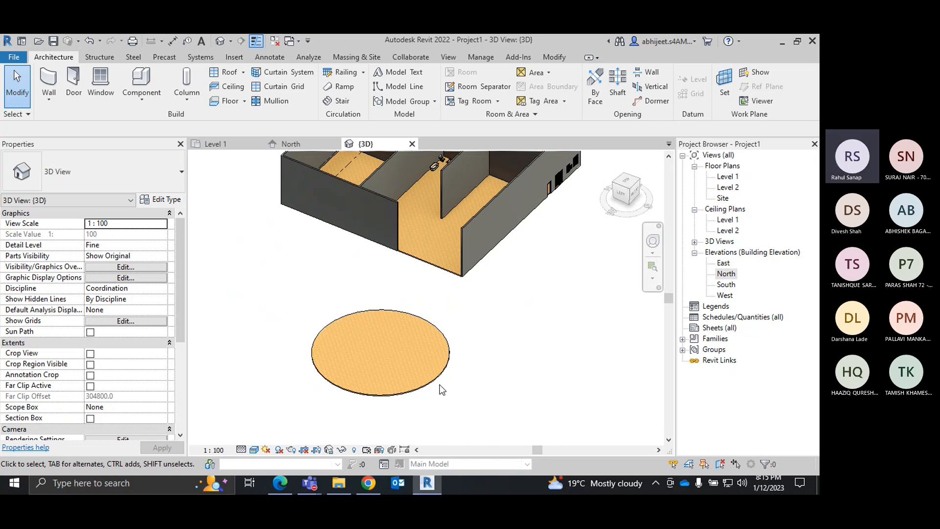
# Step: Inspect the building's rectangular floor and the west exterior wall in the Level 1 plan
pyautogui.click(214, 143)
pyautogui.scroll(4, 450, 326)
pyautogui.moveTo(446, 322); pyautogui.dragTo(405, 349, button='middle')
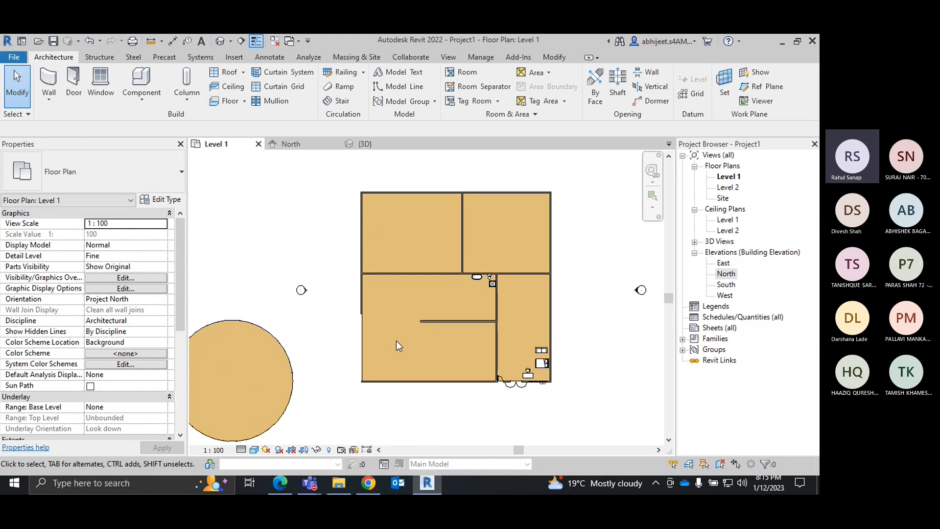
pyautogui.click(395, 339)
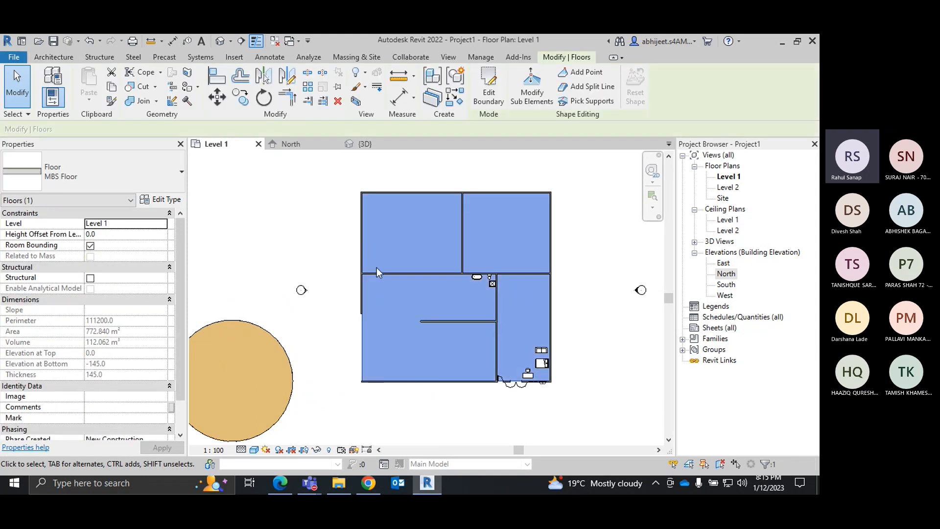
pyautogui.moveTo(402, 318); pyautogui.dragTo(386, 316, button='middle')
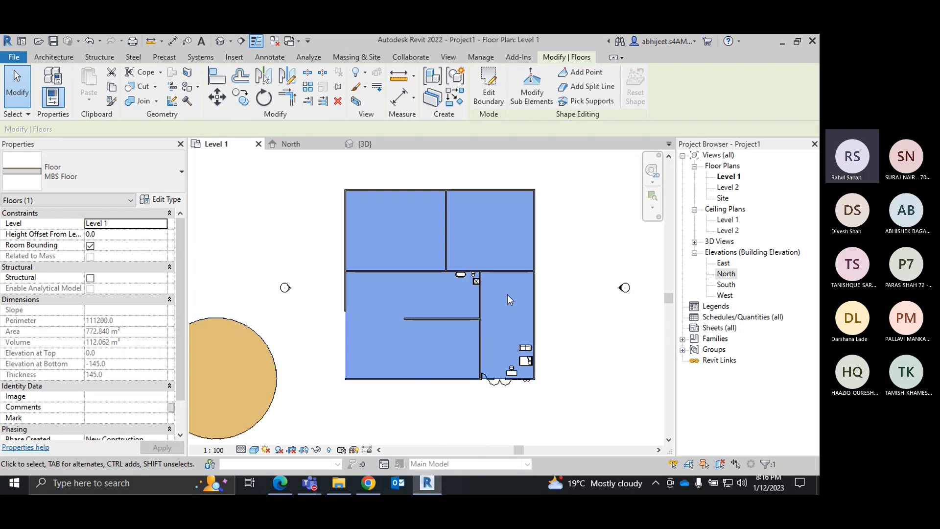
pyautogui.click(639, 322)
pyautogui.scroll(2, 363, 227)
pyautogui.click(371, 282)
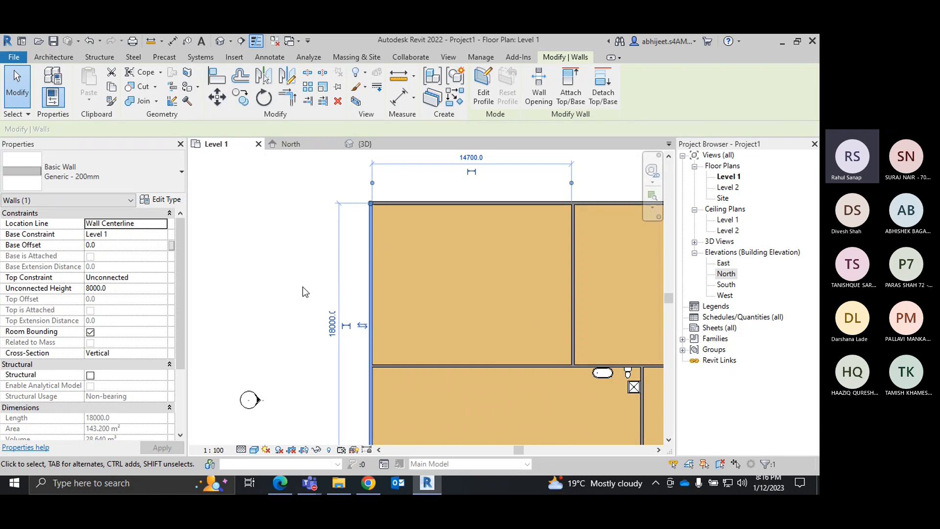
pyautogui.moveTo(302, 286); pyautogui.dragTo(319, 271, button='middle')
pyautogui.click(327, 253)
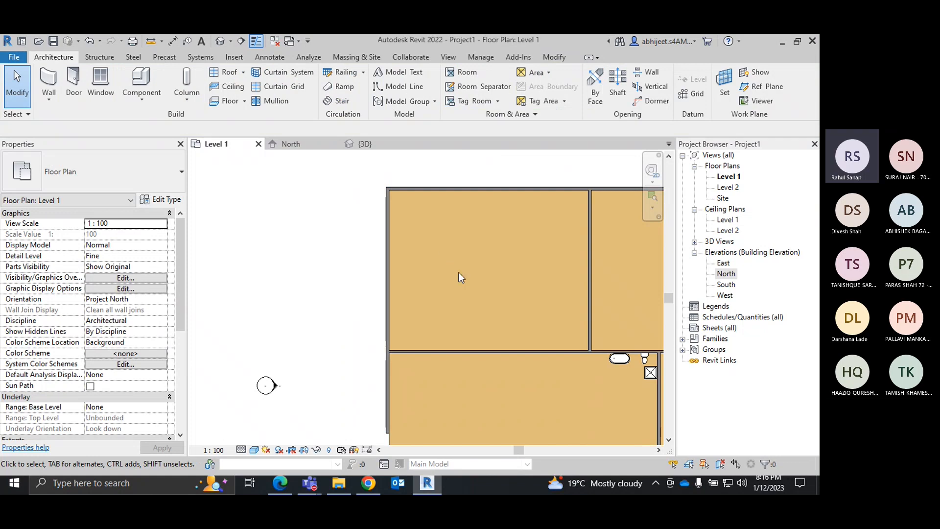
# Step: Split the west exterior wall about 6000 mm from its north end with Split Element
pyautogui.click(385, 269)
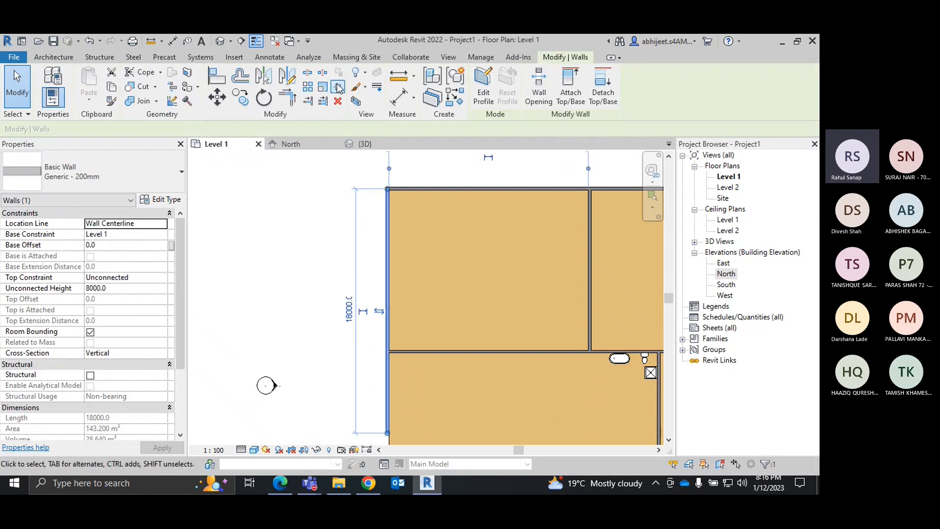
pyautogui.click(310, 76)
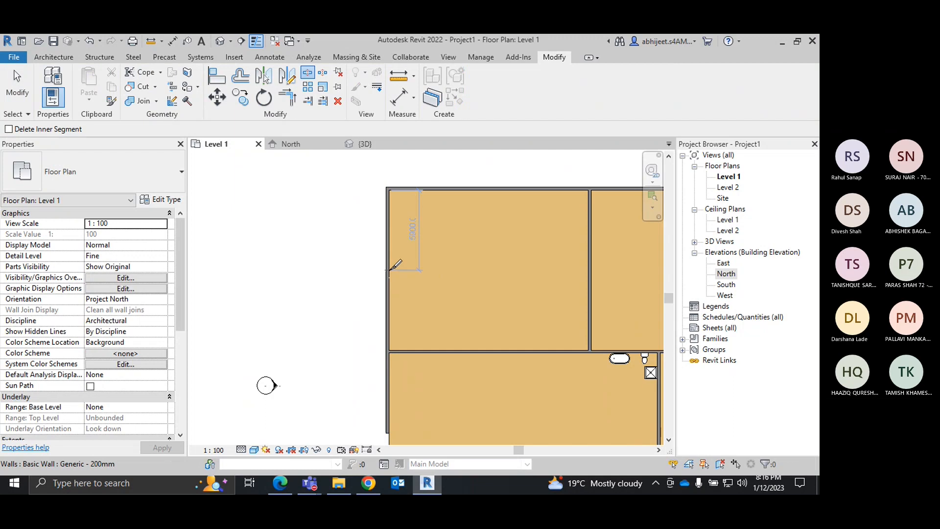
pyautogui.rightClick(347, 215)
pyautogui.click(372, 226)
# Step: Shorten the two split segments of the west exterior wall to leave an opening about 5100 mm wide, the north segment about 3400 mm long
pyautogui.click(389, 264)
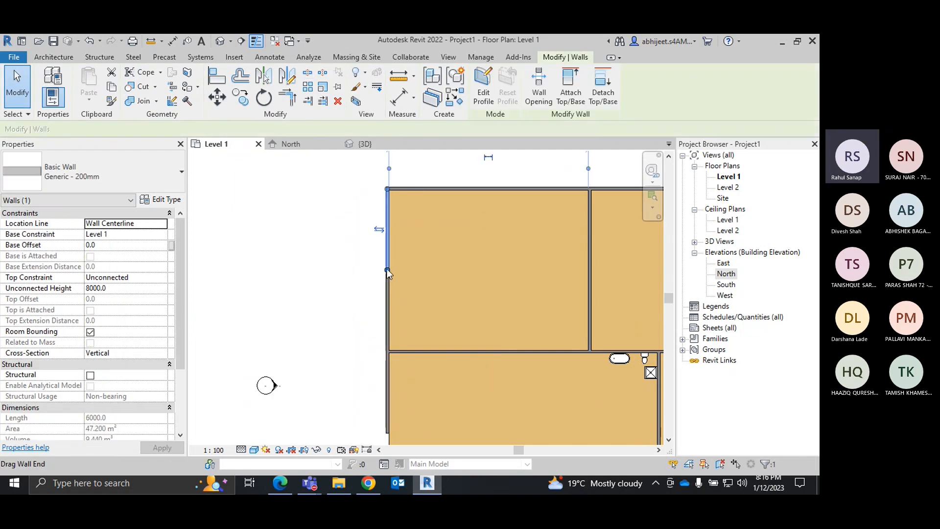
pyautogui.click(386, 274)
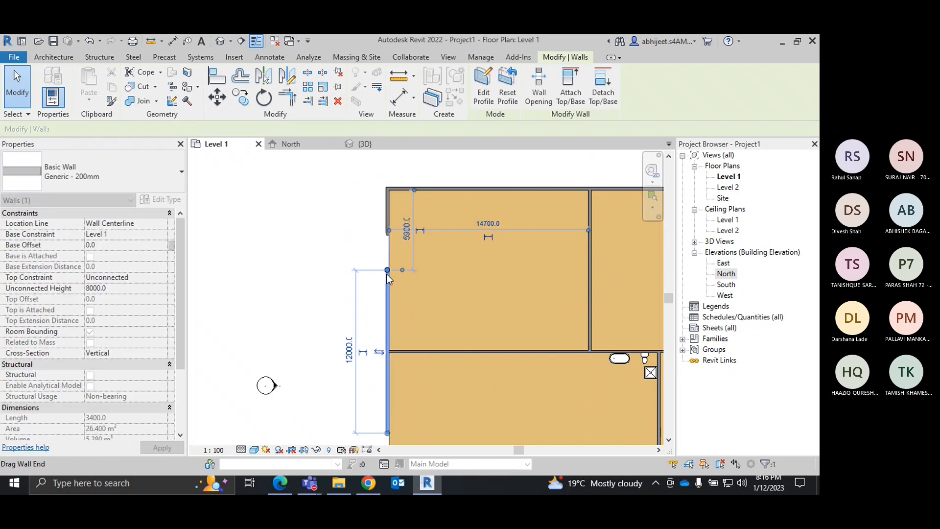
pyautogui.moveTo(386, 274); pyautogui.dragTo(386, 304)
pyautogui.click(333, 266)
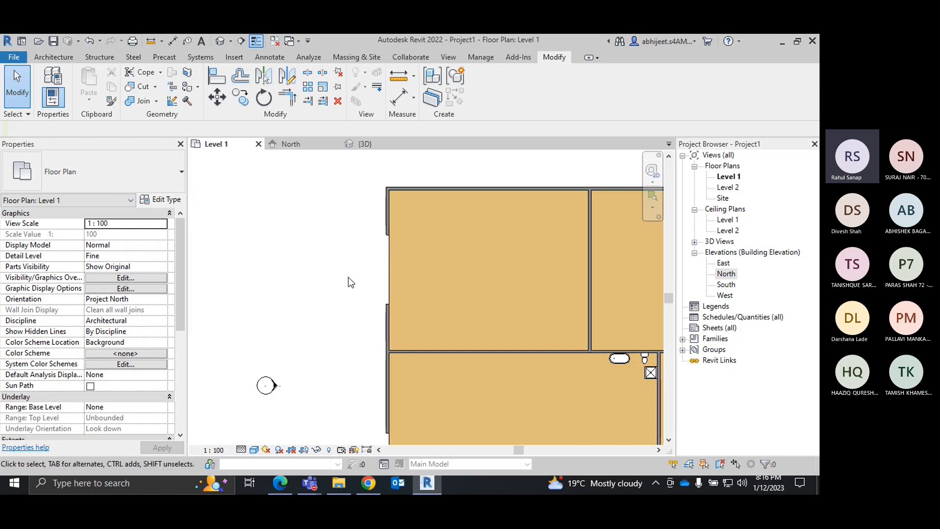
# Step: Open the building floor's boundary for editing and split its west line about 5400 mm from the north corner
pyautogui.click(391, 266)
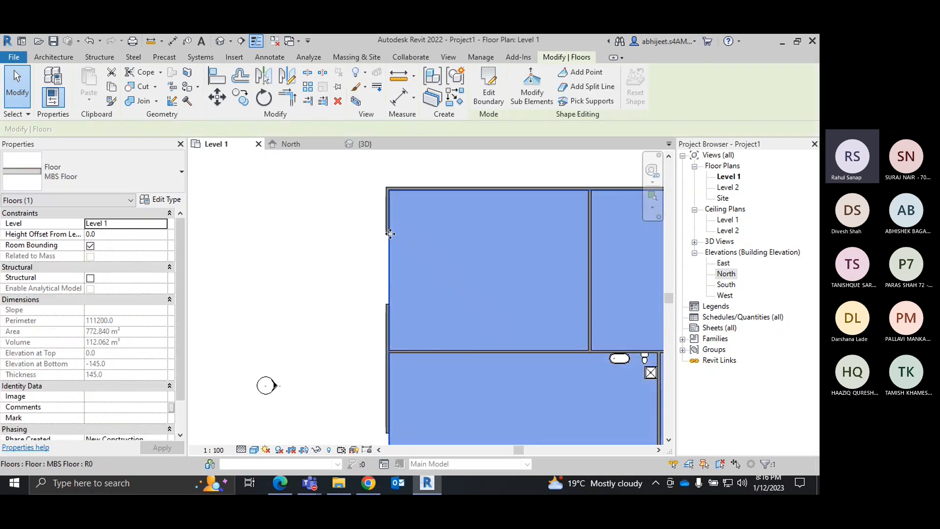
pyautogui.click(490, 88)
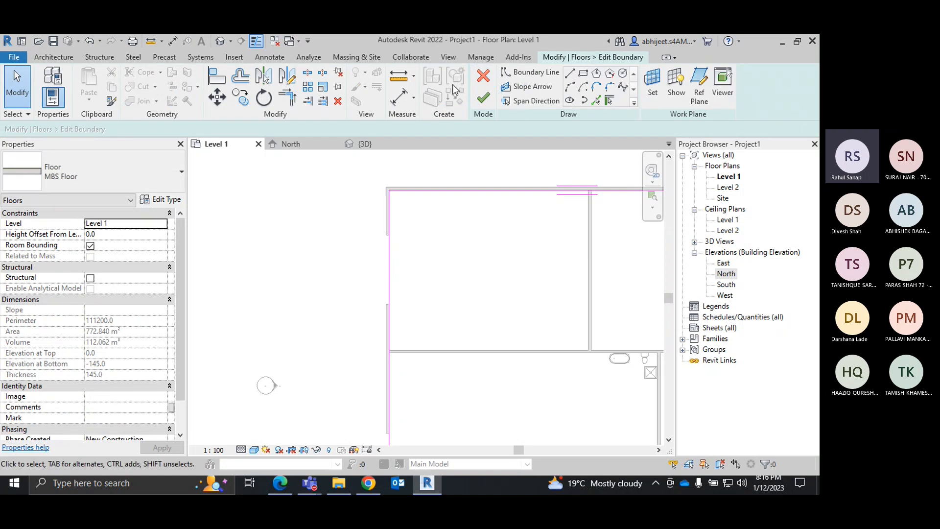
pyautogui.click(310, 77)
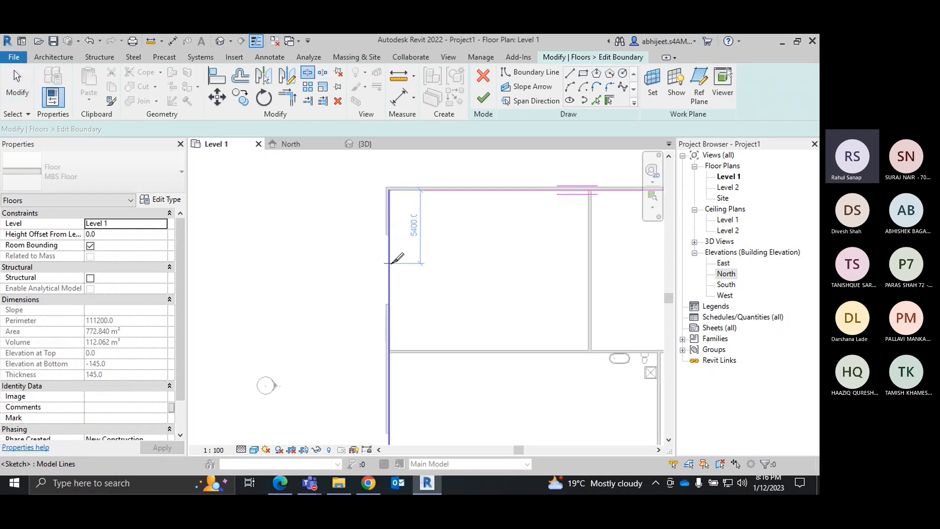
pyautogui.rightClick(445, 244)
pyautogui.click(468, 249)
pyautogui.rightClick(463, 252)
pyautogui.click(471, 259)
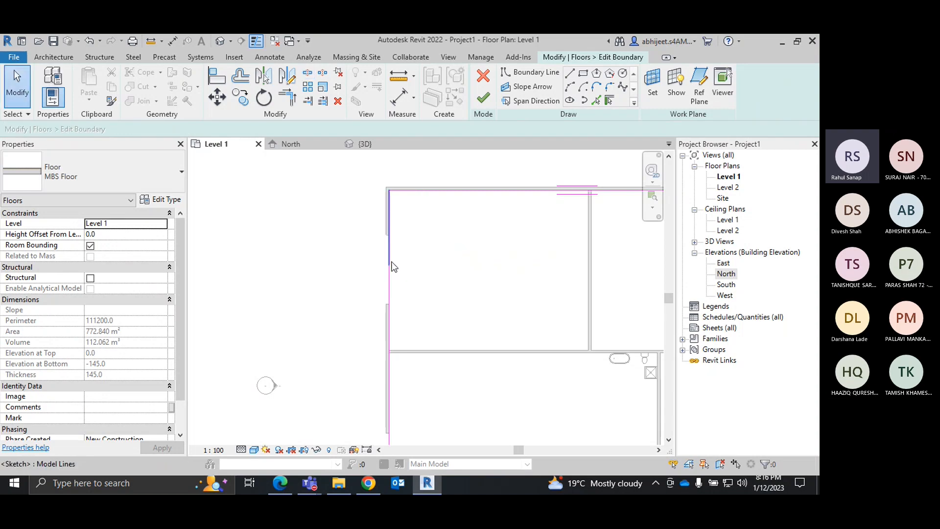
# Step: Shorten the two west boundary line pieces of the floor to the edges of the wall opening
pyautogui.click(389, 264)
pyautogui.moveTo(389, 264)
pyautogui.mouseDown()
pyautogui.moveTo(389, 234)
pyautogui.moveTo(393, 300)
pyautogui.mouseUp()
pyautogui.click(442, 267)
pyautogui.click(390, 271)
pyautogui.click(453, 298)
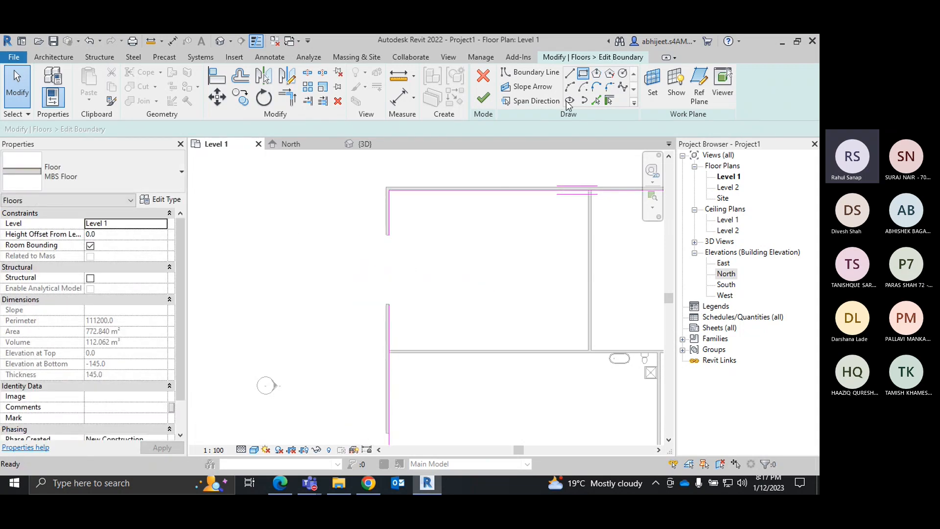
pyautogui.click(582, 73)
pyautogui.click(388, 235)
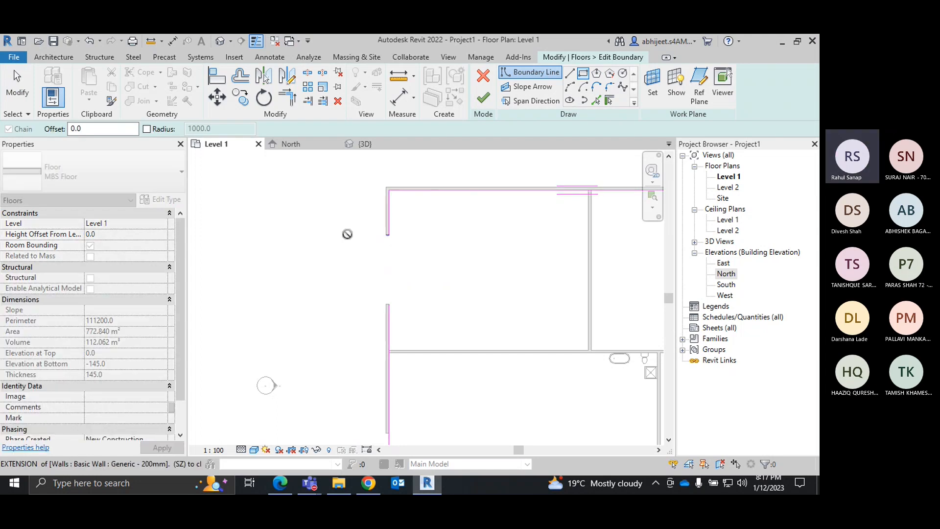
pyautogui.scroll(2, 370, 234)
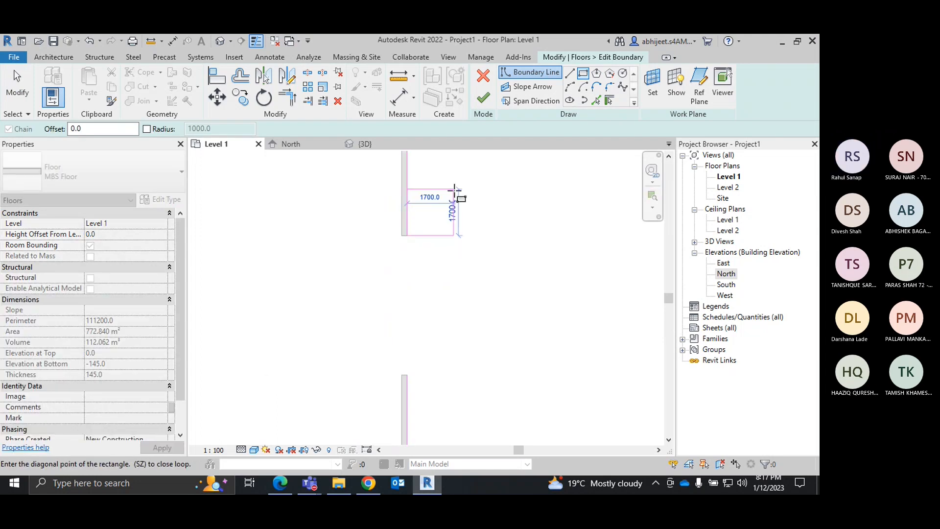
pyautogui.rightClick(456, 190)
pyautogui.click(482, 200)
pyautogui.click(582, 74)
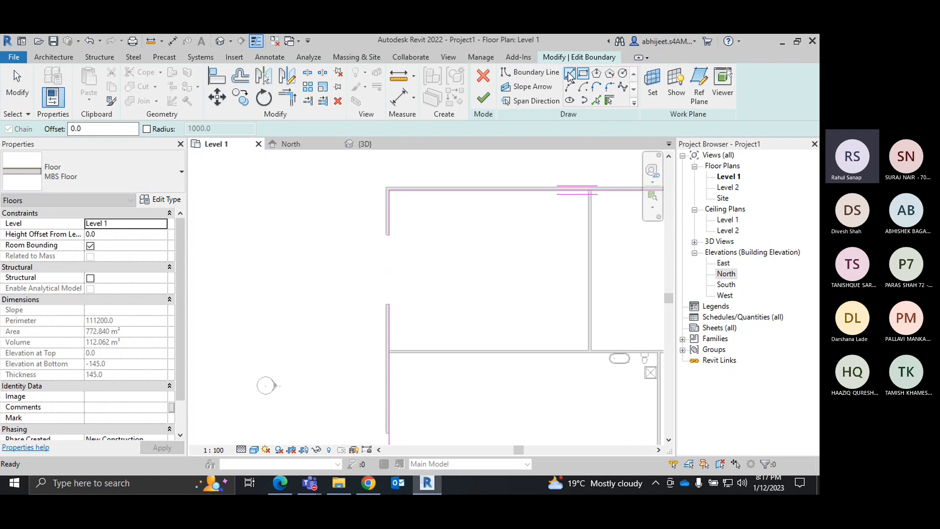
pyautogui.click(388, 235)
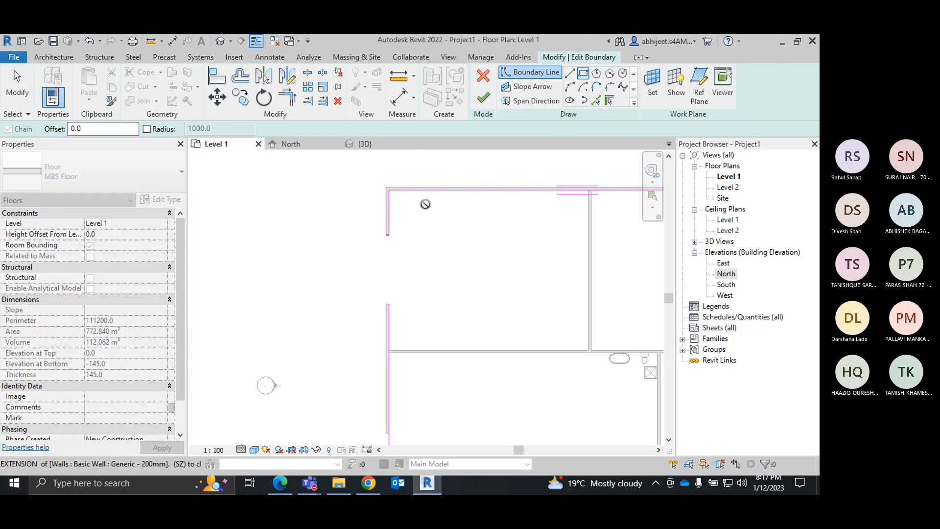
pyautogui.rightClick(449, 227)
pyautogui.click(475, 236)
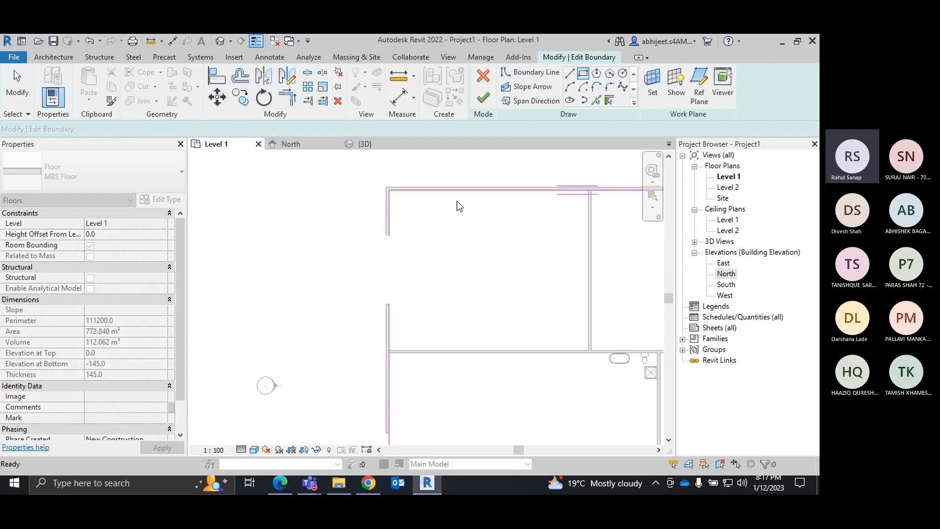
# Step: Draw three boundary lines outside the west wall opening so the floor sketch projects 3000 mm outward
pyautogui.click(569, 74)
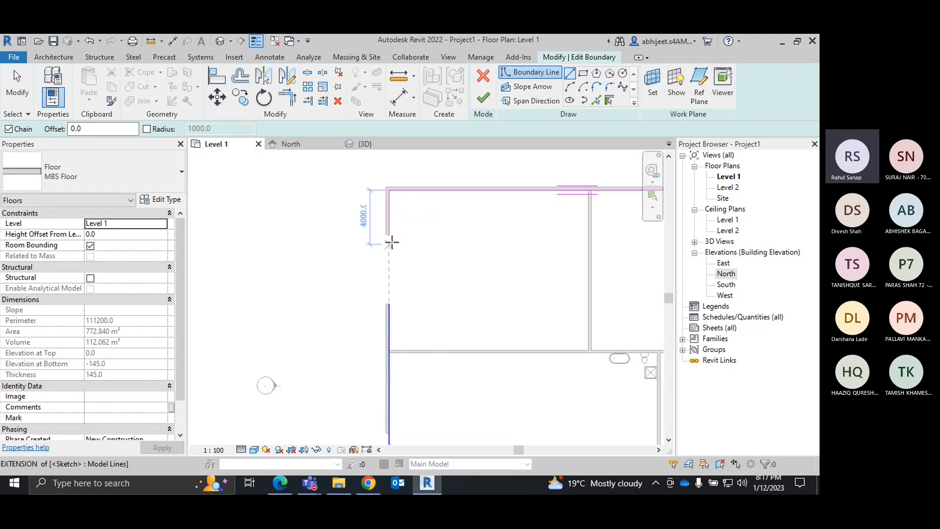
pyautogui.click(389, 235)
pyautogui.scroll(2, 353, 237)
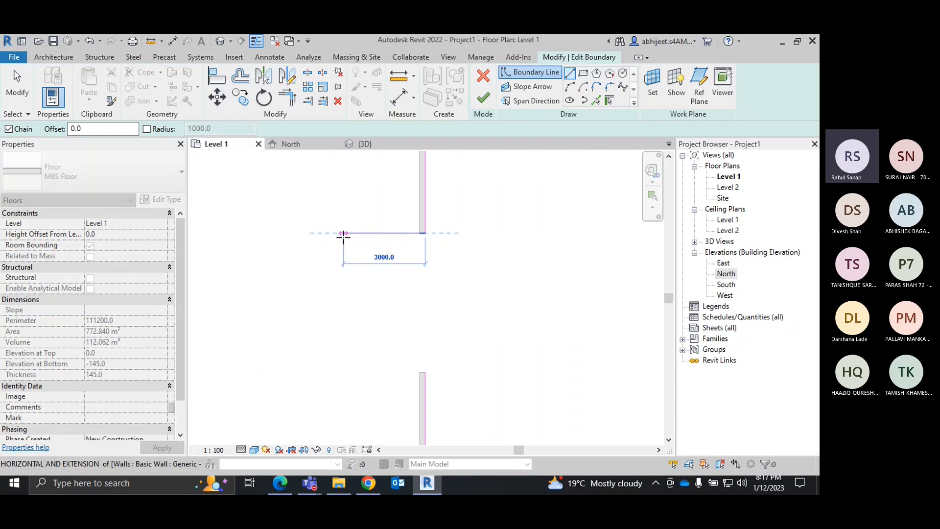
pyautogui.click(343, 234)
pyautogui.moveTo(343, 235); pyautogui.dragTo(351, 158, button='middle')
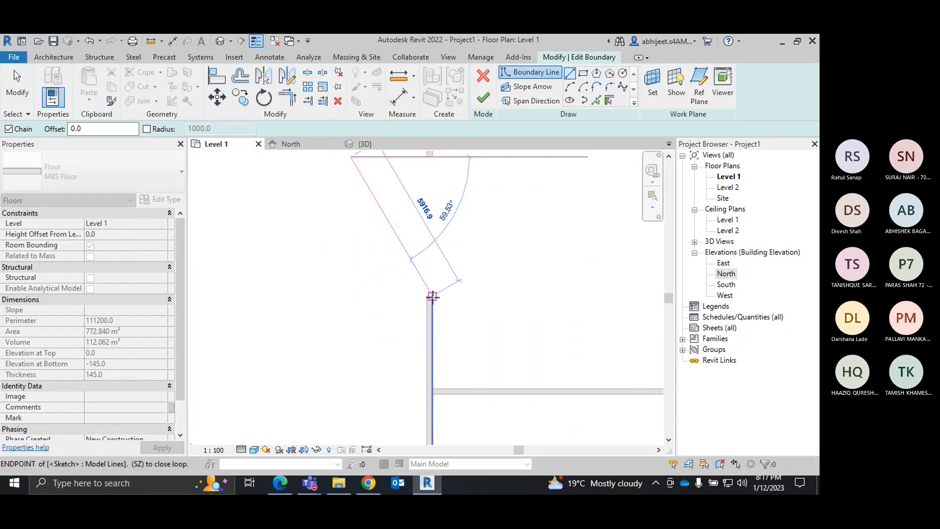
pyautogui.click(351, 290)
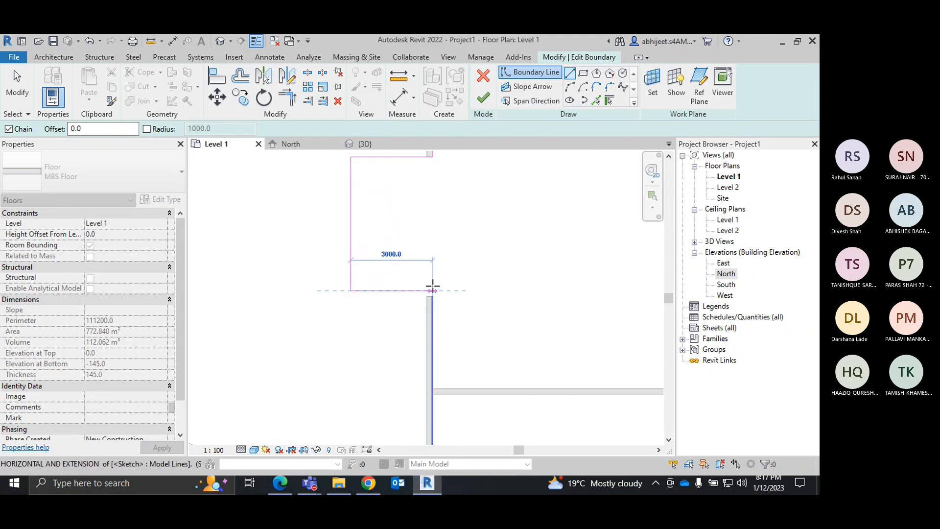
pyautogui.click(432, 290)
pyautogui.rightClick(431, 284)
pyautogui.click(443, 289)
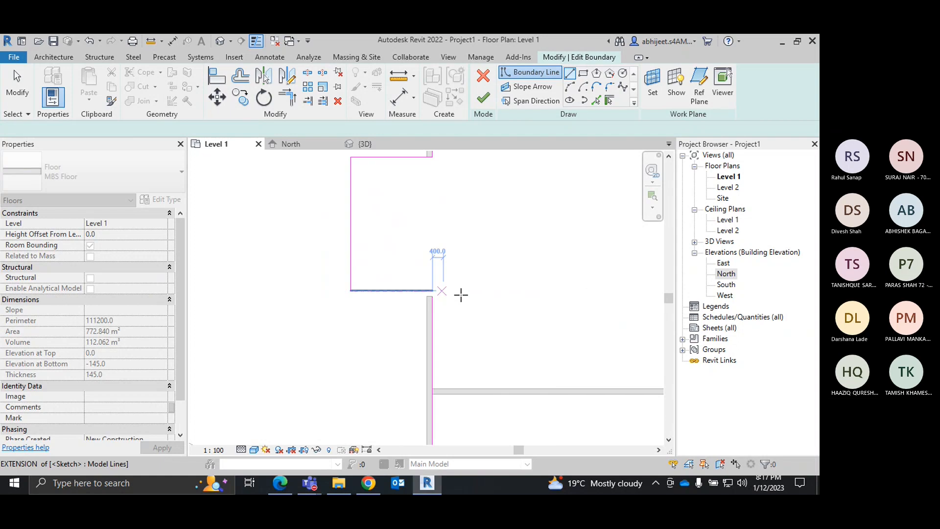
pyautogui.press('Escape')
pyautogui.press('Escape')
# Step: Move the projection's south boundary line to the end of the south wall segment and finish the floor boundary edit
pyautogui.scroll(3, 427, 293)
pyautogui.click(417, 286)
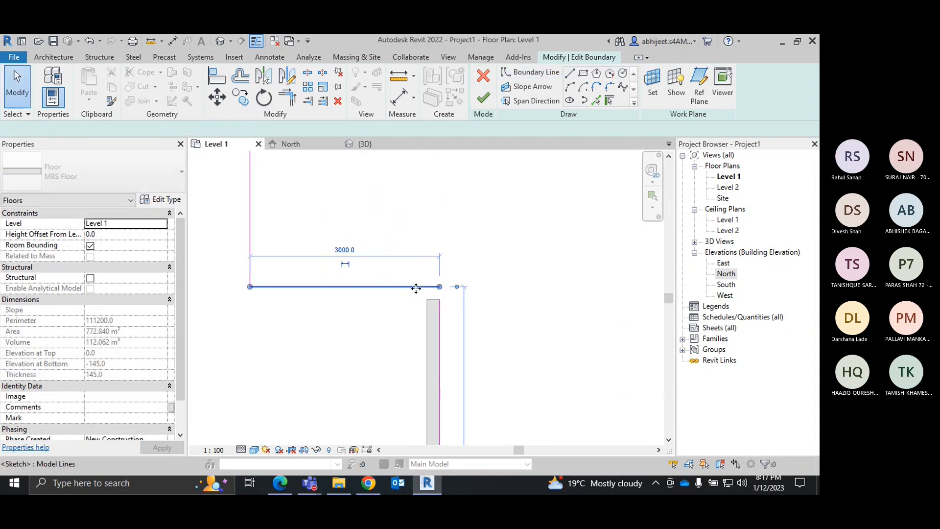
pyautogui.moveTo(374, 295); pyautogui.dragTo(375, 300)
pyautogui.rightClick(360, 225)
pyautogui.click(382, 234)
pyautogui.scroll(-3, 384, 234)
pyautogui.moveTo(392, 229); pyautogui.dragTo(363, 307, button='middle')
pyautogui.scroll(-2, 364, 307)
pyautogui.click(486, 96)
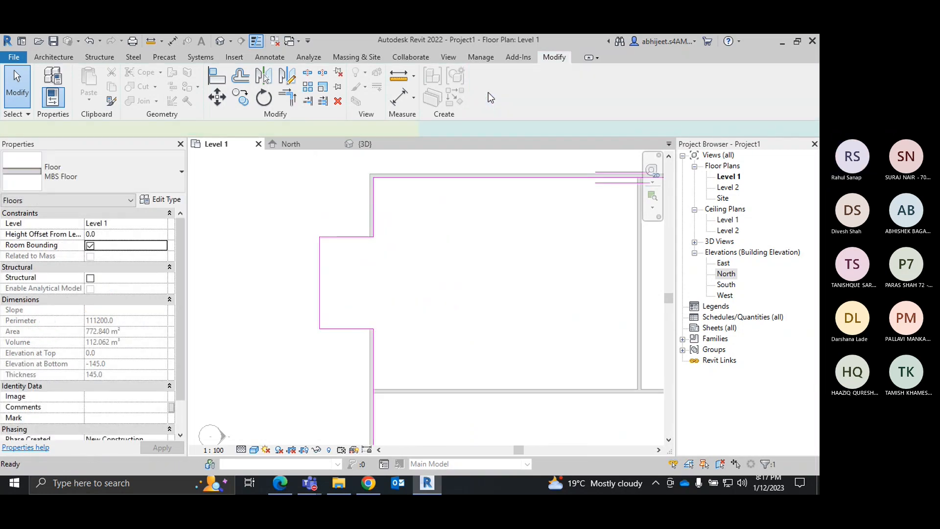
pyautogui.click(269, 252)
pyautogui.scroll(3, 327, 275)
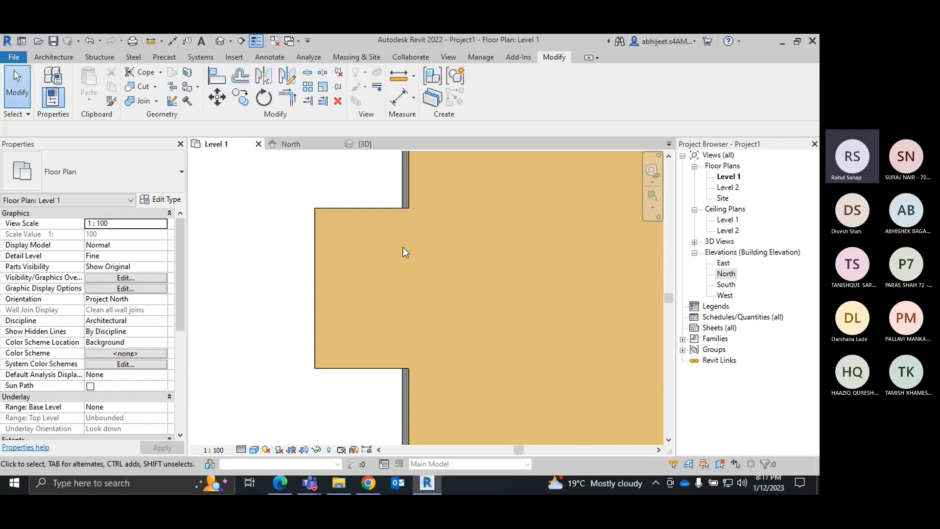
pyautogui.moveTo(327, 274); pyautogui.dragTo(373, 275, button='middle')
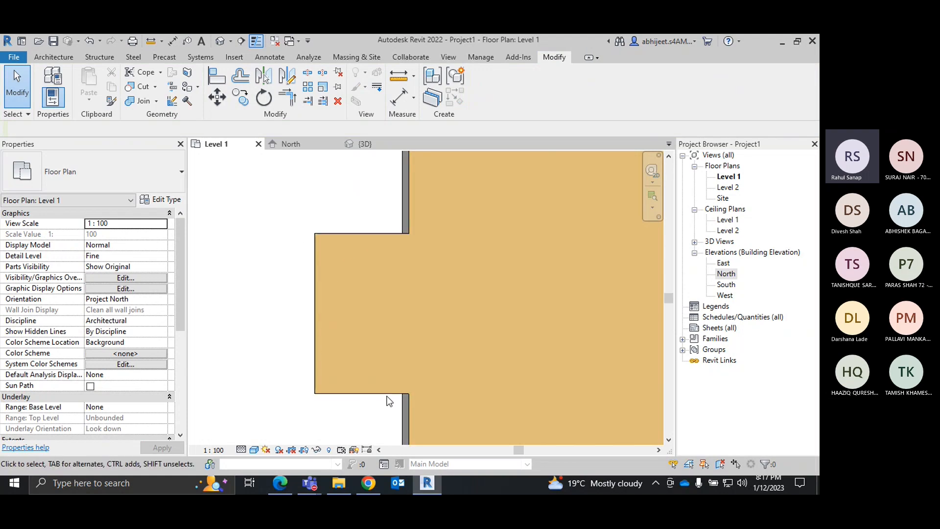
# Step: Sketch a railing path along the projection's three outer edges, with two 2800 mm sides and a 5100 mm west side
pyautogui.click(57, 58)
pyautogui.click(346, 74)
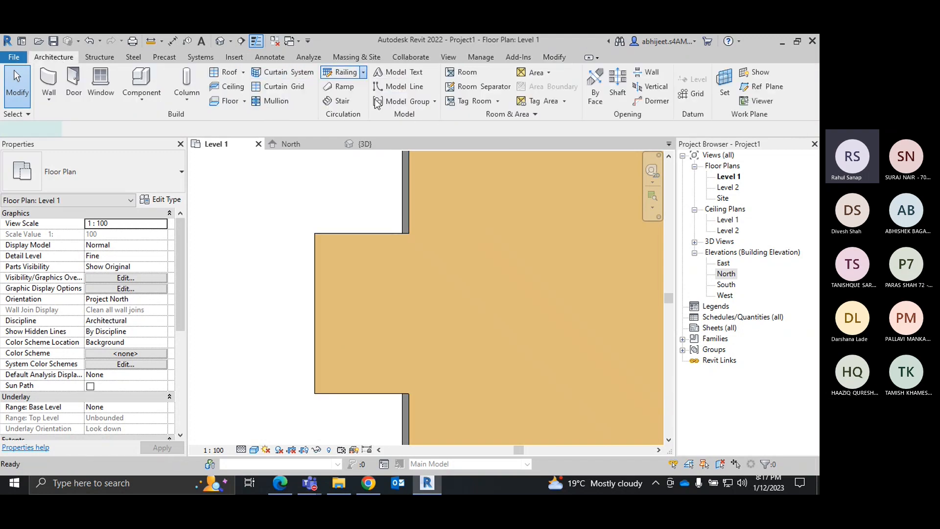
pyautogui.click(400, 232)
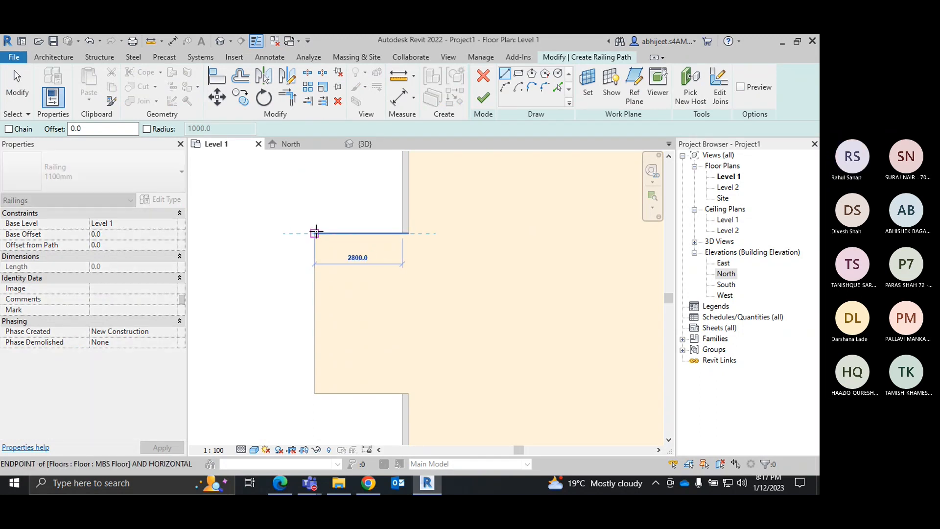
pyautogui.click(315, 233)
pyautogui.click(315, 393)
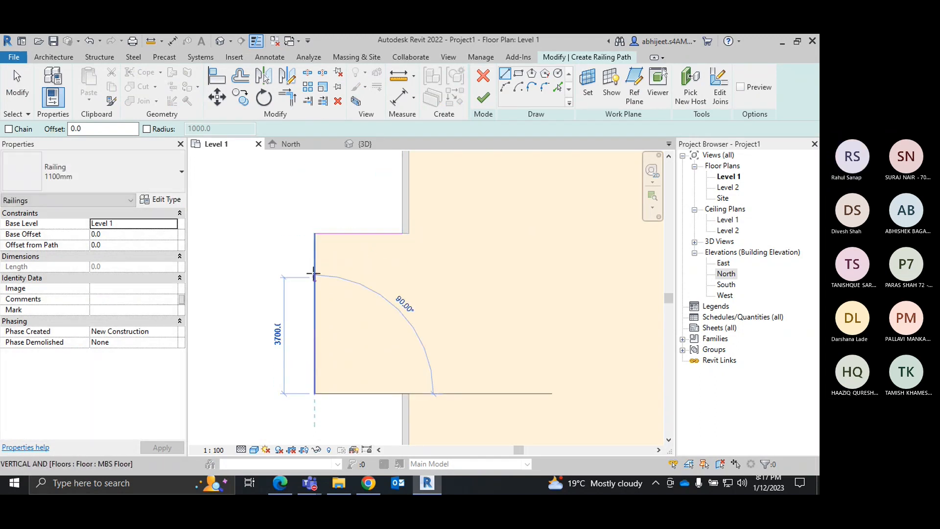
pyautogui.click(318, 235)
pyautogui.click(314, 234)
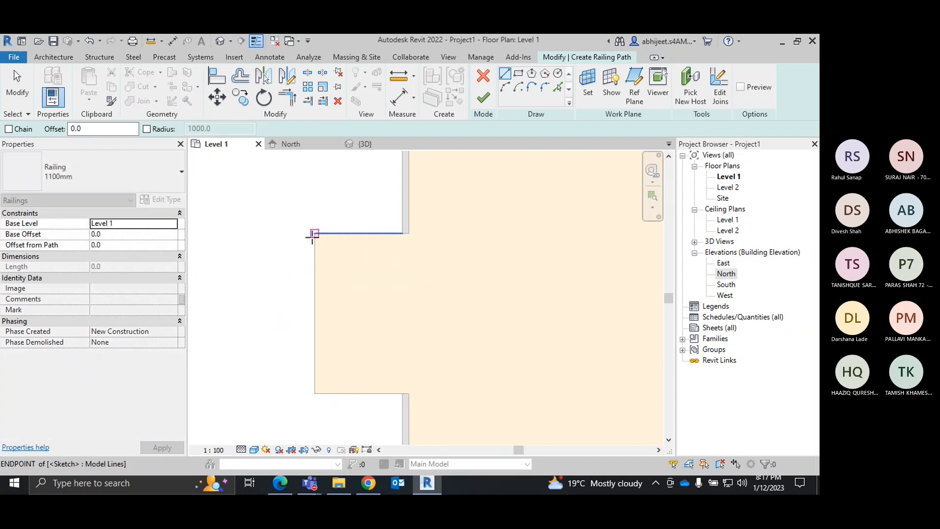
pyautogui.click(317, 394)
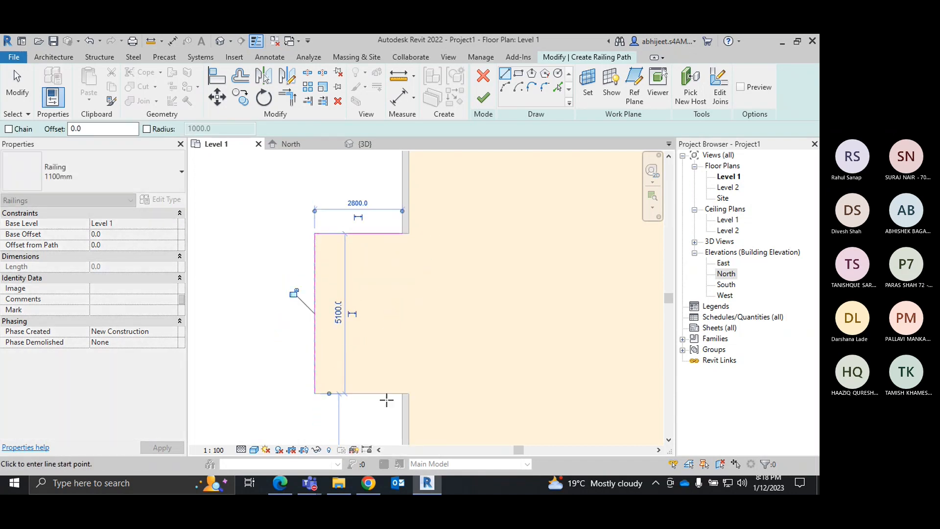
pyautogui.click(314, 393)
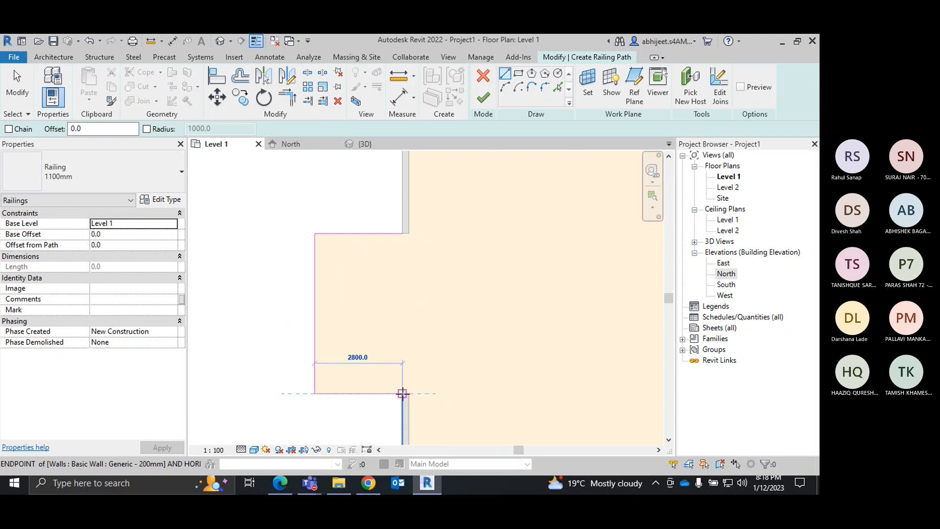
pyautogui.click(403, 393)
pyautogui.rightClick(407, 306)
pyautogui.click(426, 123)
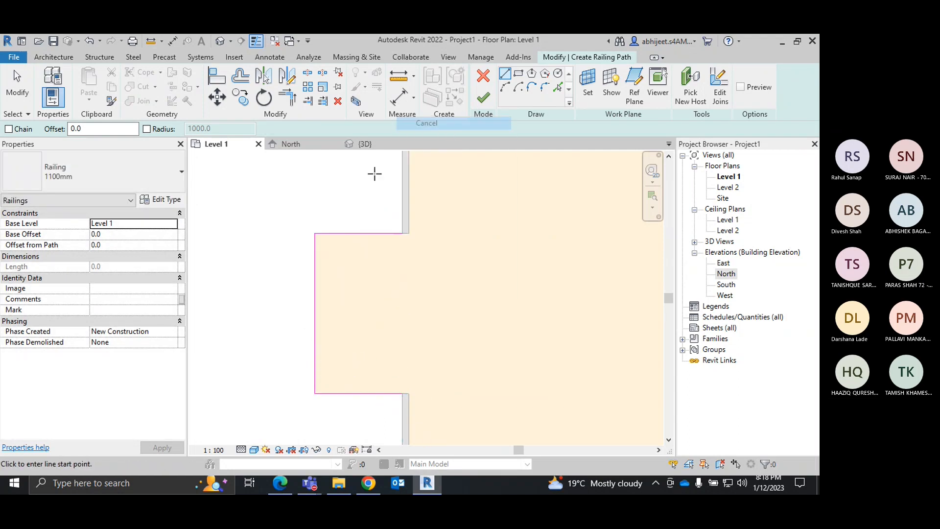
pyautogui.rightClick(369, 176)
pyautogui.click(398, 183)
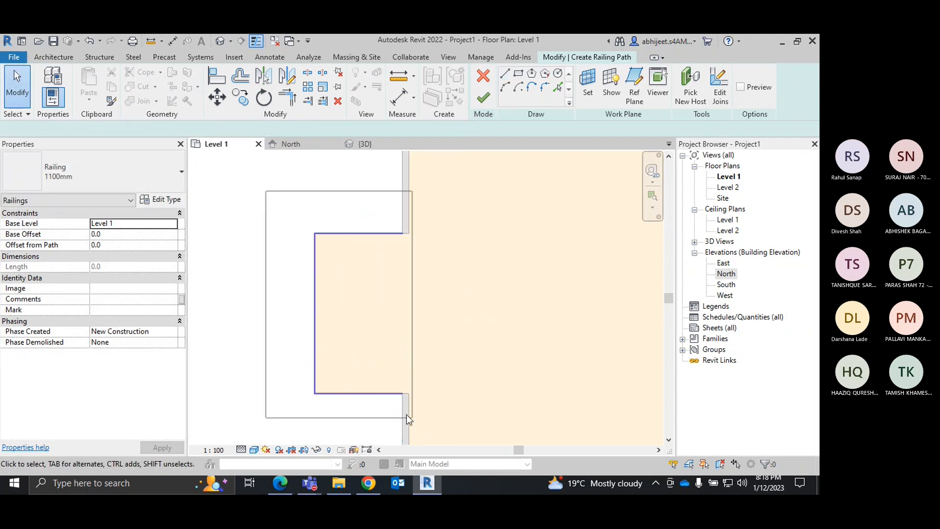
# Step: Check the railing path lines, finish the railing sketch and change the railing's type
pyautogui.moveTo(406, 414); pyautogui.dragTo(264, 190)
pyautogui.click(330, 241)
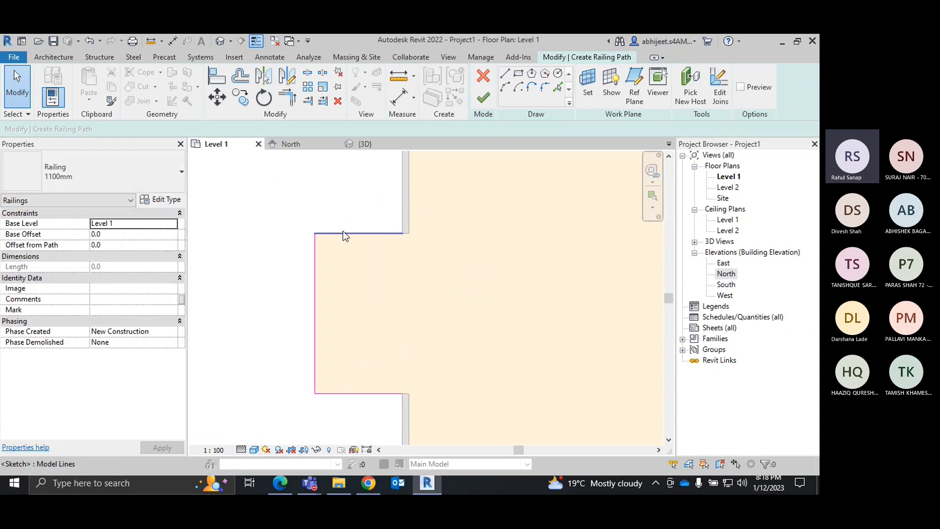
pyautogui.click(342, 233)
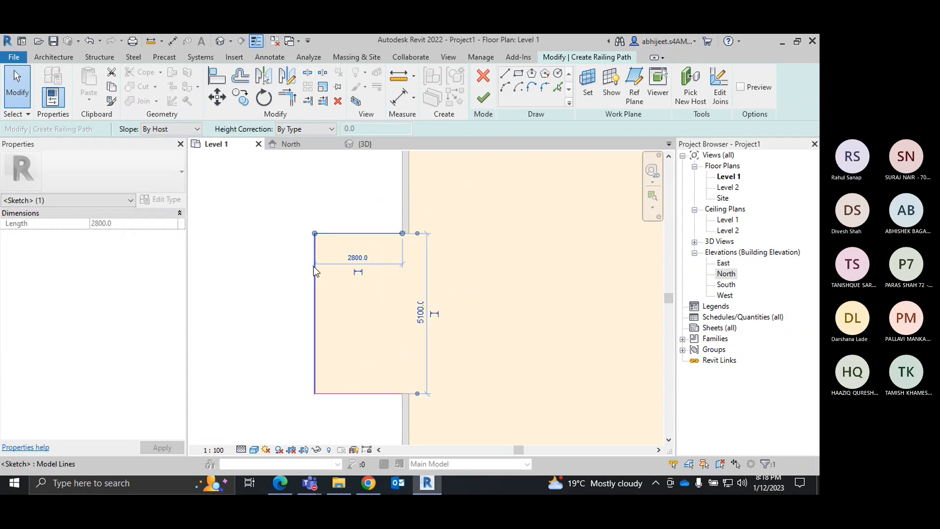
pyautogui.click(292, 198)
pyautogui.click(483, 97)
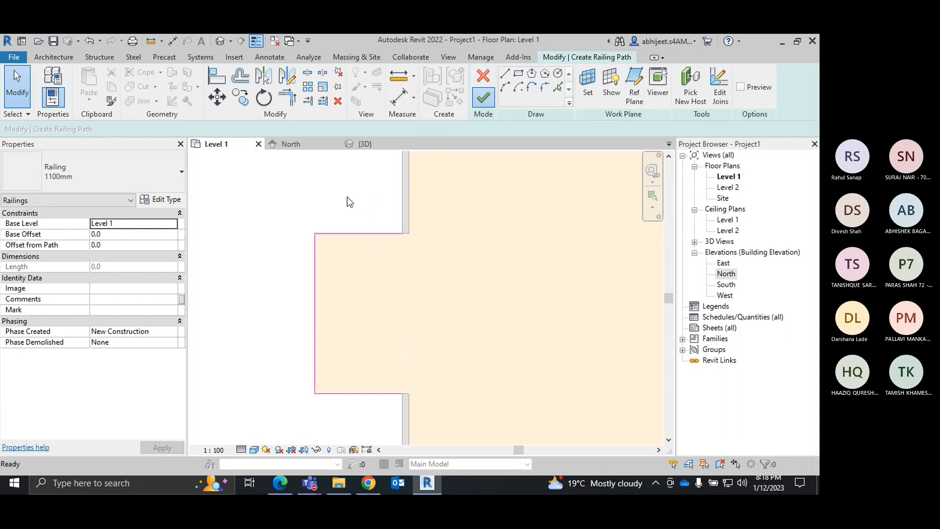
pyautogui.click(142, 184)
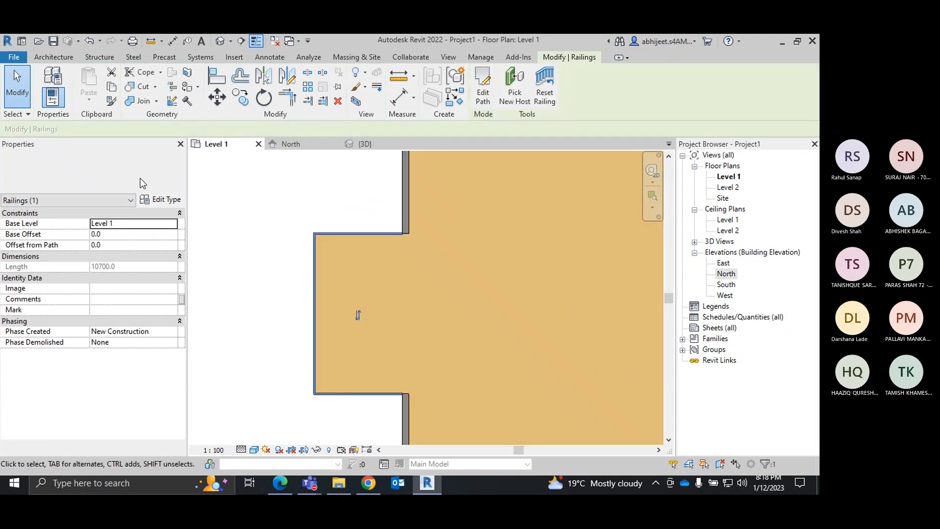
pyautogui.click(103, 271)
pyautogui.click(251, 208)
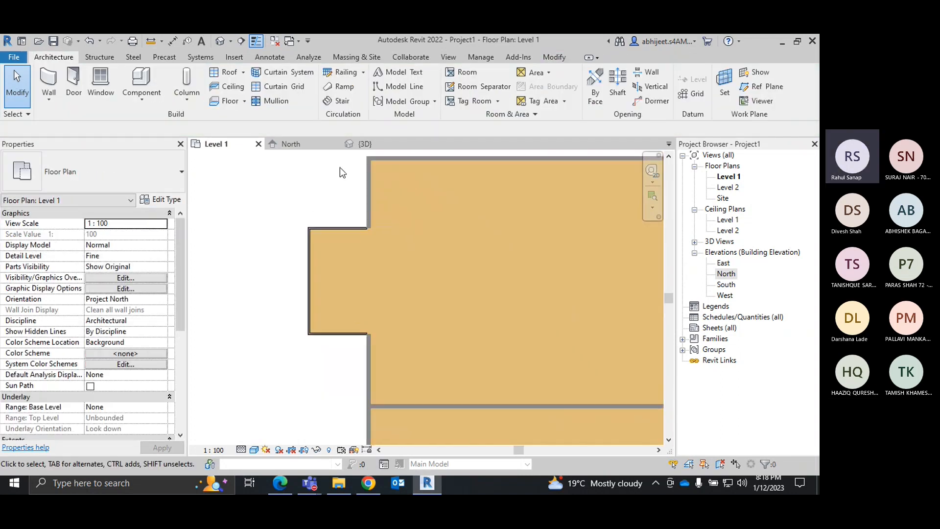
# Step: Examine the projecting floor and its railing at the west wall opening in the 3D view
pyautogui.click(383, 142)
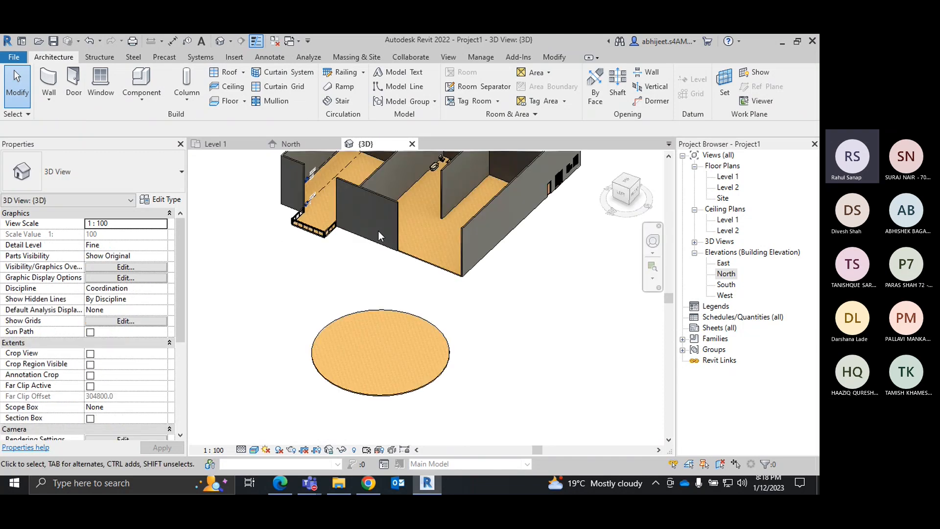
pyautogui.scroll(5, 325, 245)
pyautogui.scroll(-2, 431, 393)
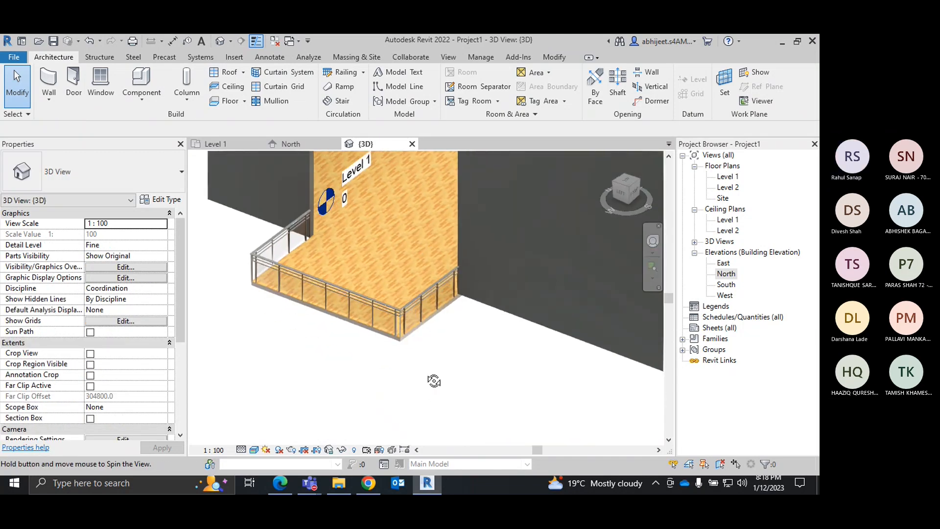
pyautogui.scroll(2, 378, 338)
pyautogui.scroll(-2, 381, 377)
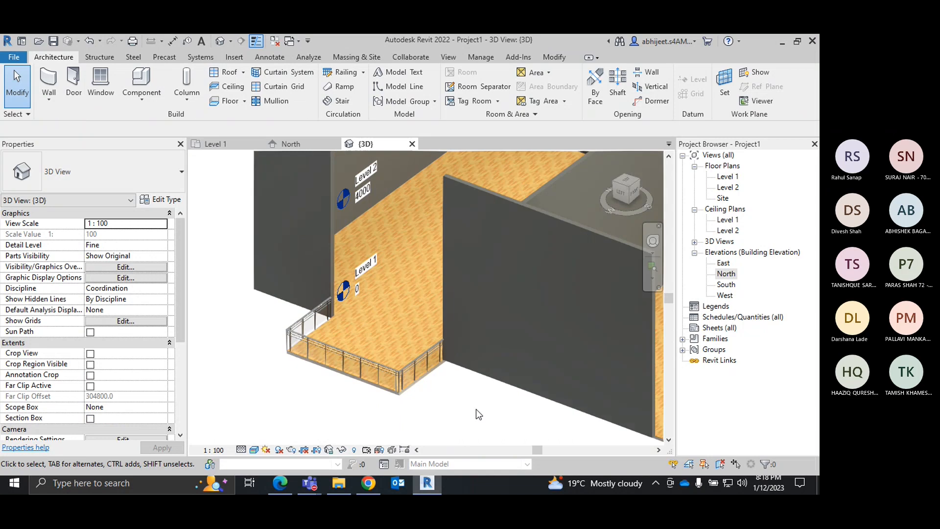